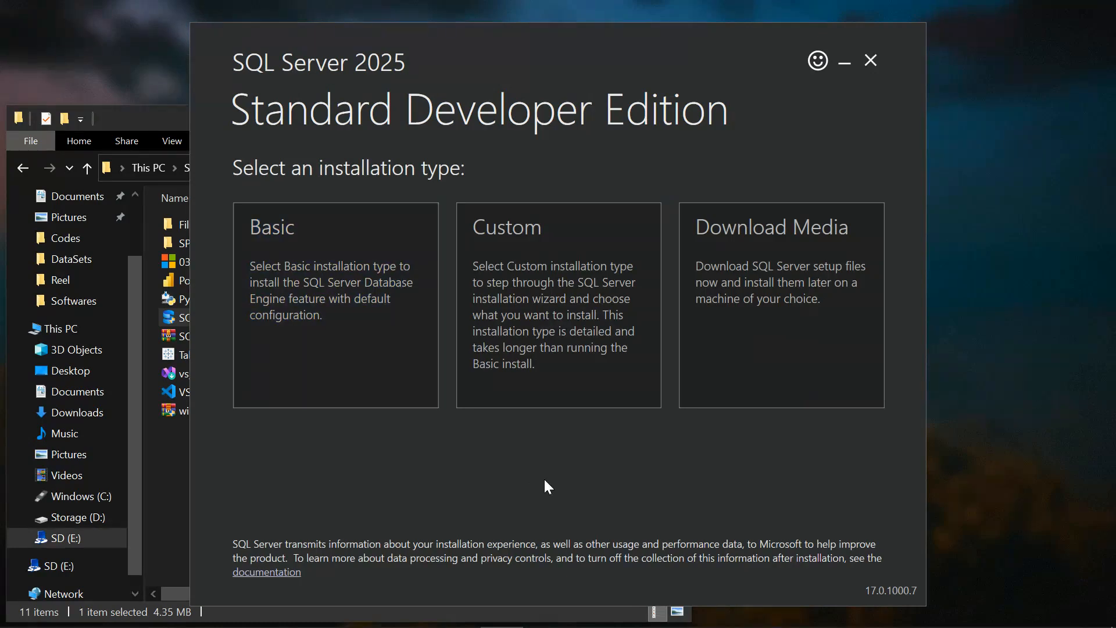
# Choose the Download Media installation type and try the root of drive E: as the installer's download location.
pyautogui.click(773, 307)
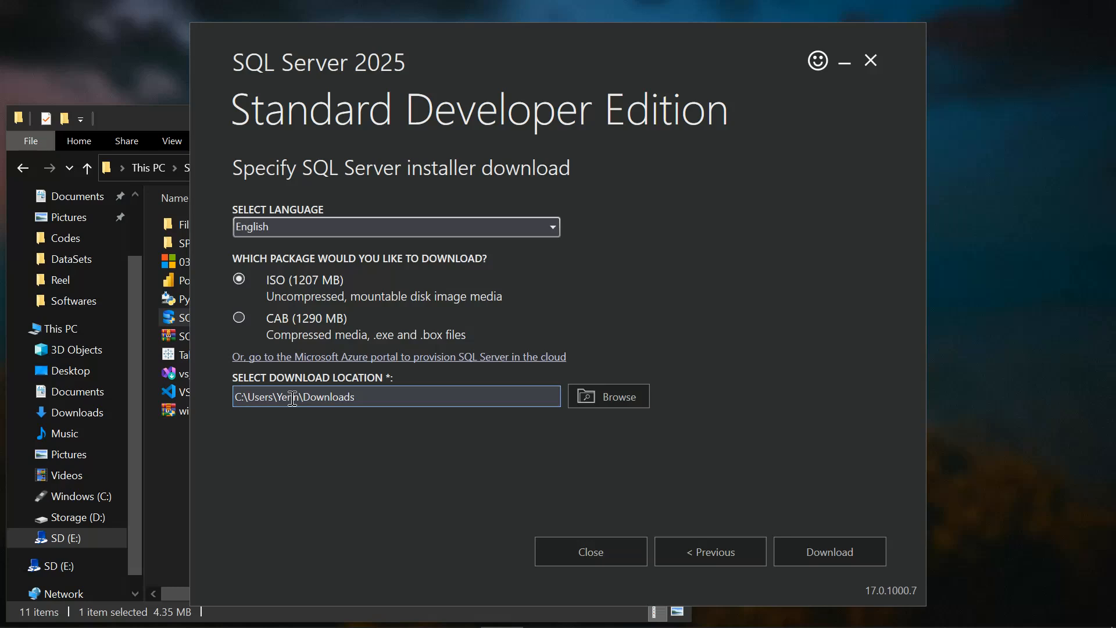
pyautogui.click(616, 404)
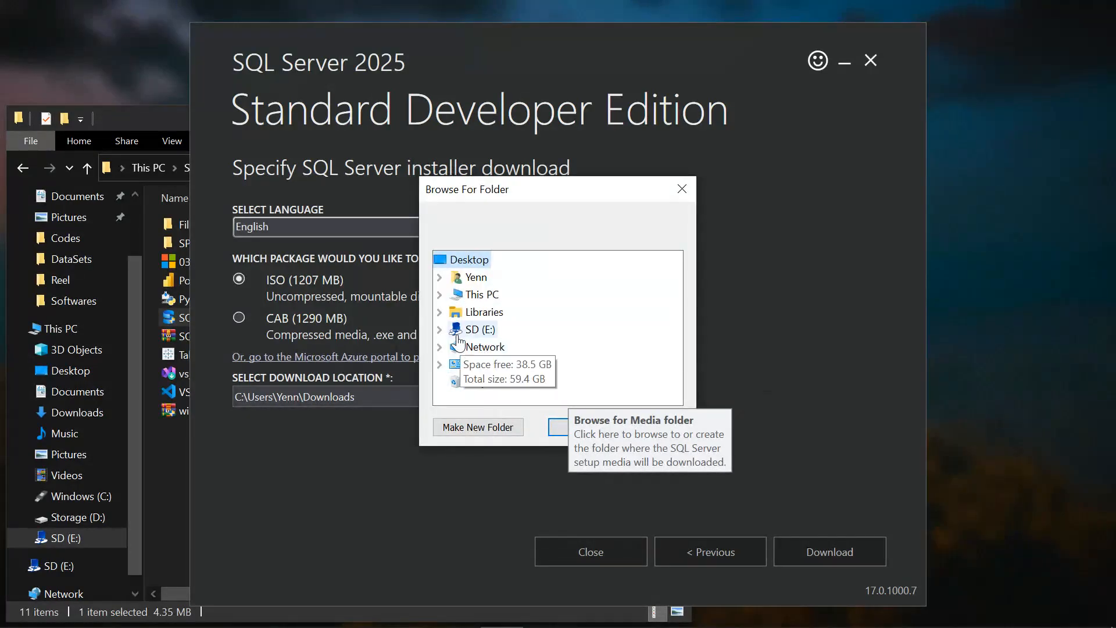
pyautogui.click(486, 330)
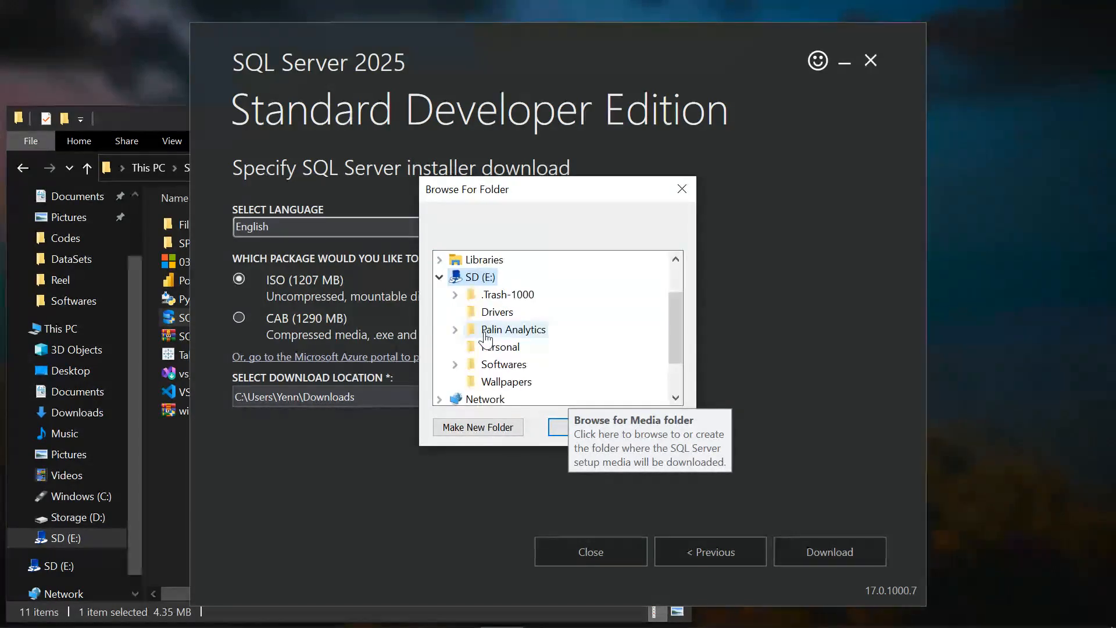
pyautogui.click(559, 427)
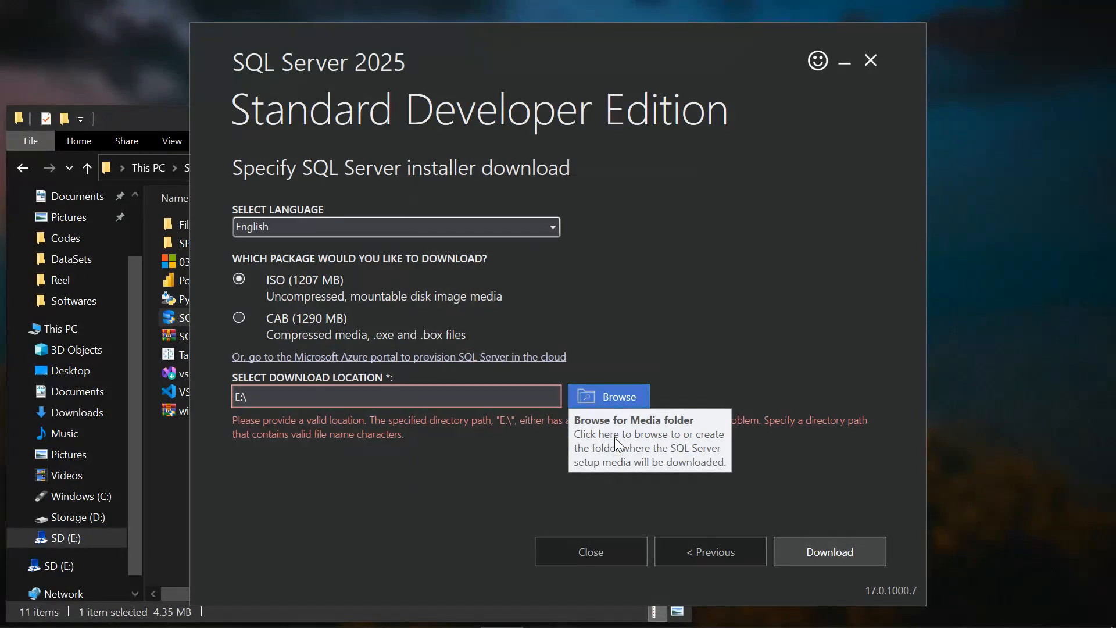
# Set the download location to the Downloads folder under This PC and exit the SQL Server installer without downloading.
pyautogui.click(613, 396)
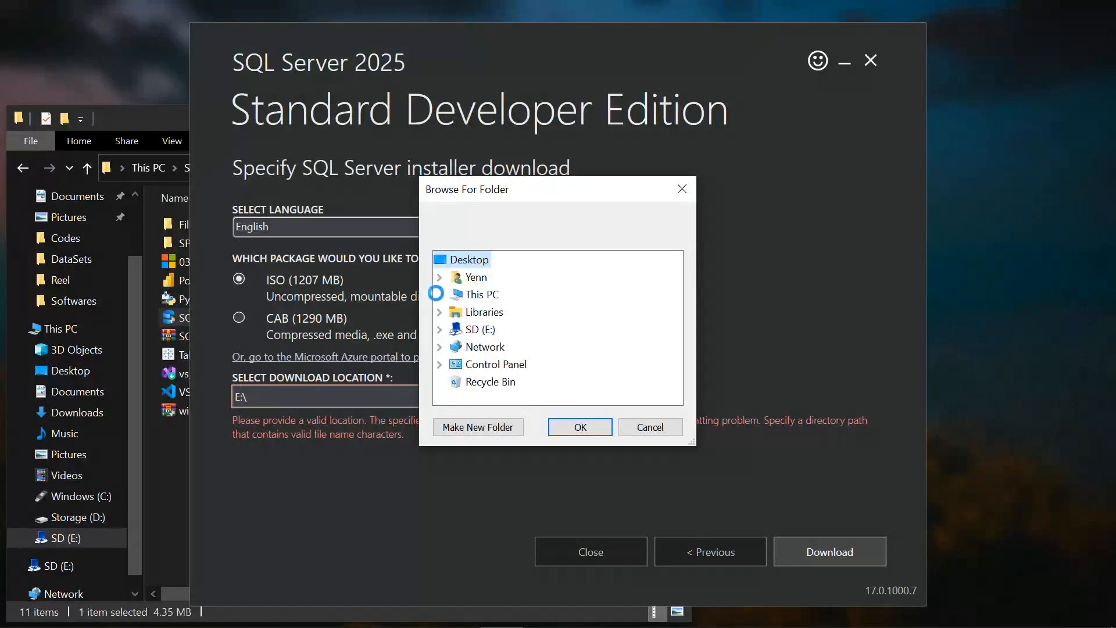
pyautogui.click(439, 294)
pyautogui.click(507, 329)
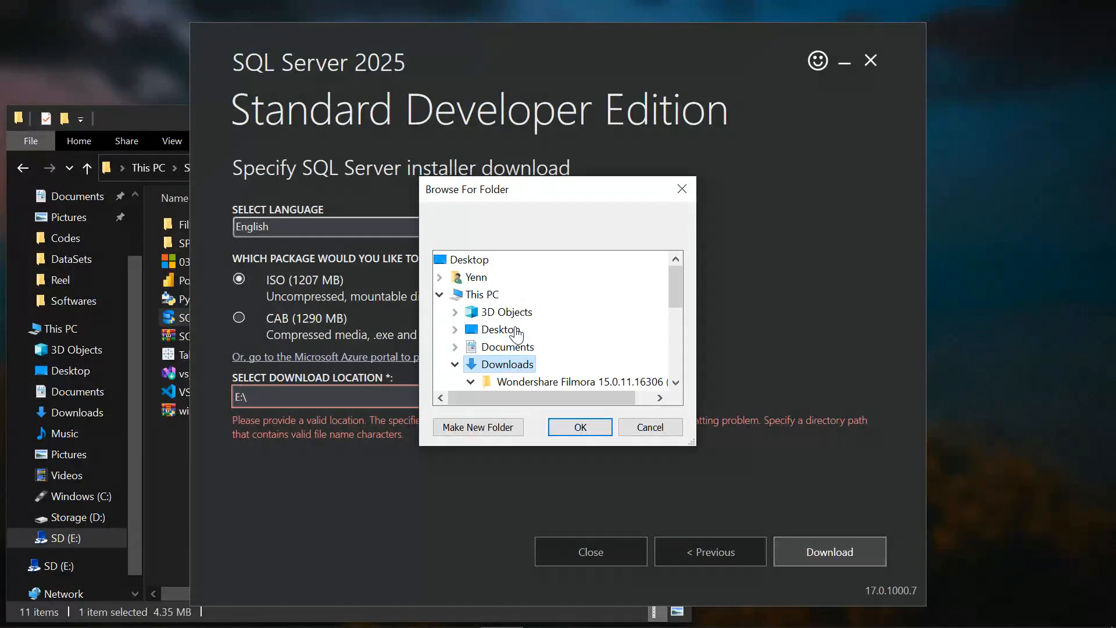
pyautogui.click(587, 426)
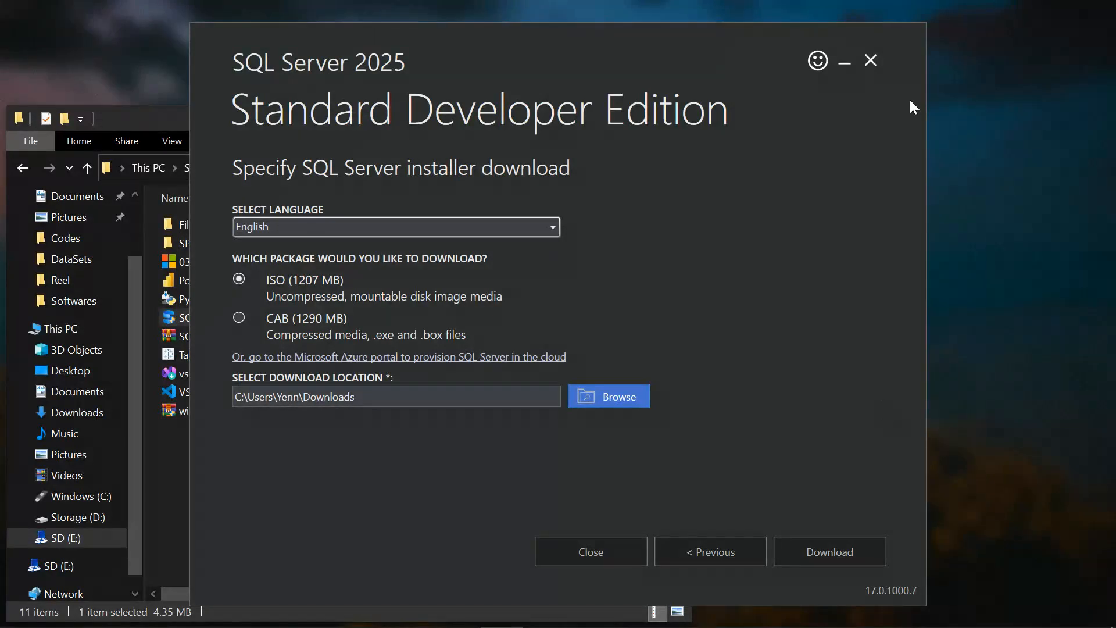
pyautogui.click(876, 56)
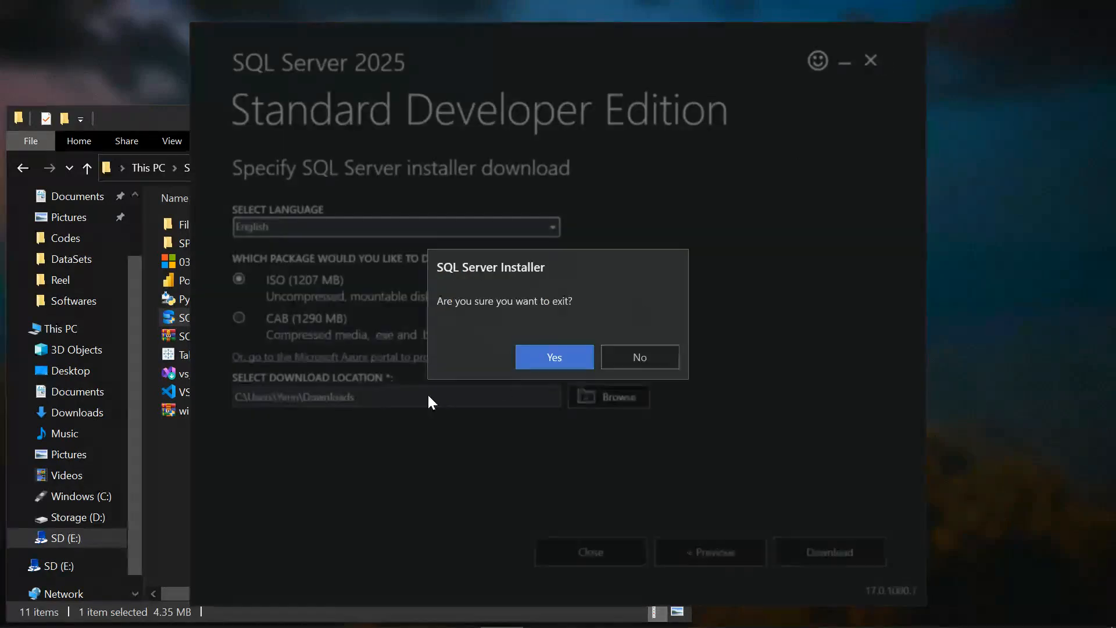
pyautogui.click(584, 349)
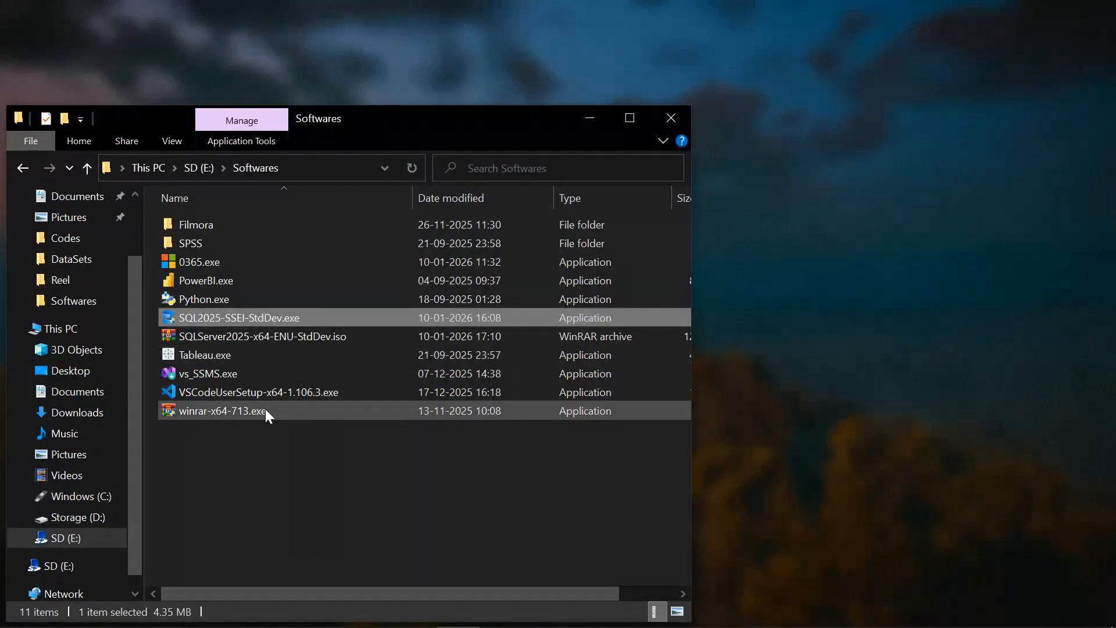
# Open SQLServer2025-x64-ENU-StdDev.iso in the Softwares folder with Windows Explorer.
pyautogui.click(226, 340)
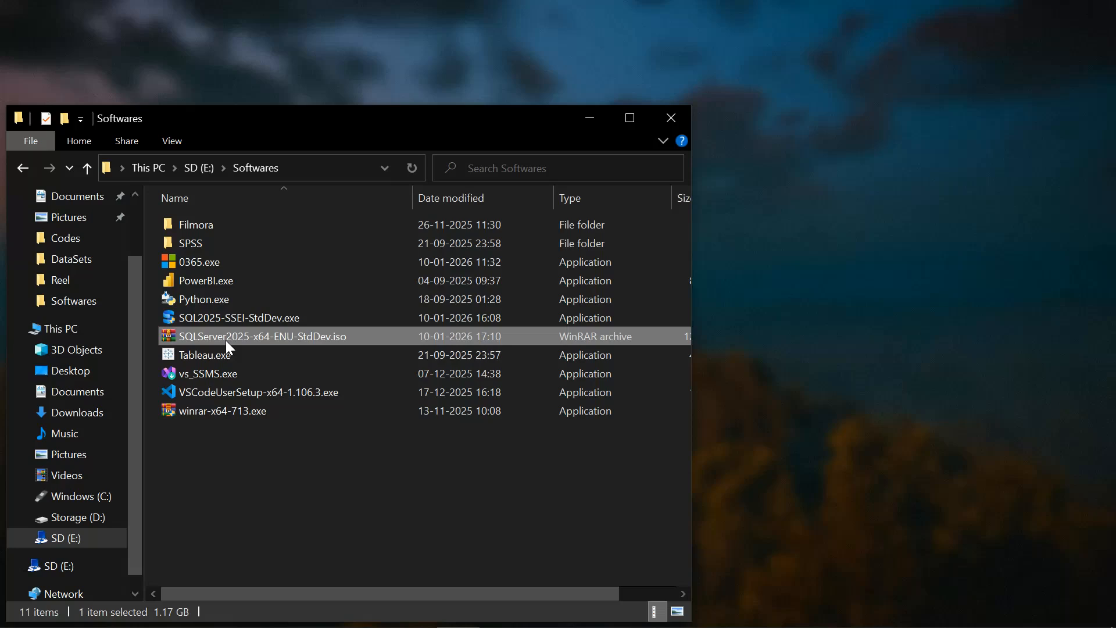
pyautogui.rightClick(226, 341)
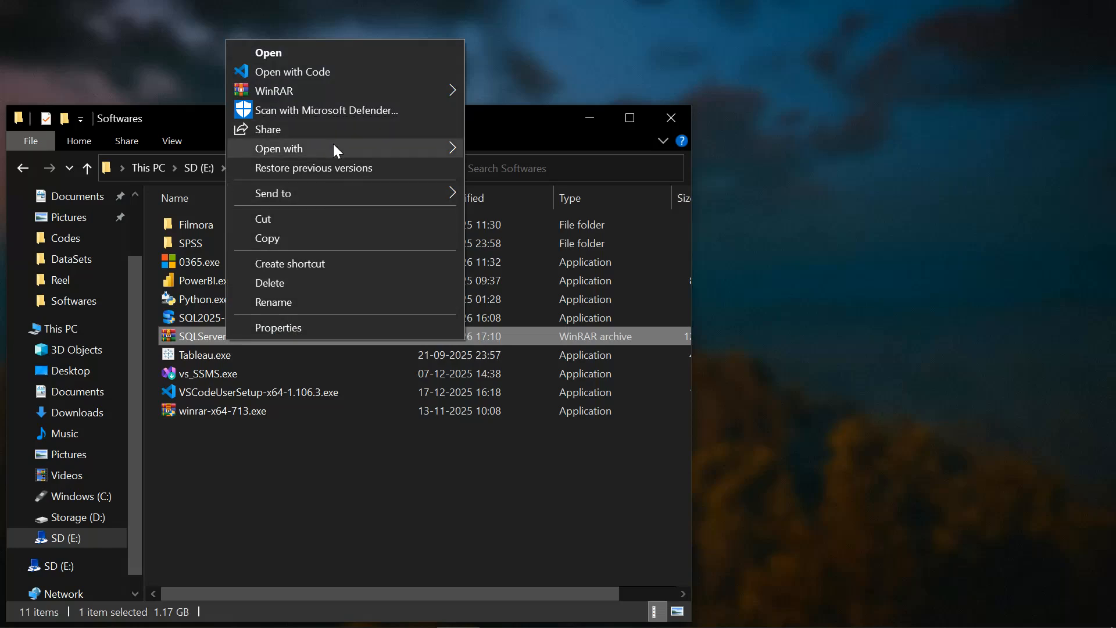
pyautogui.moveTo(334, 147)
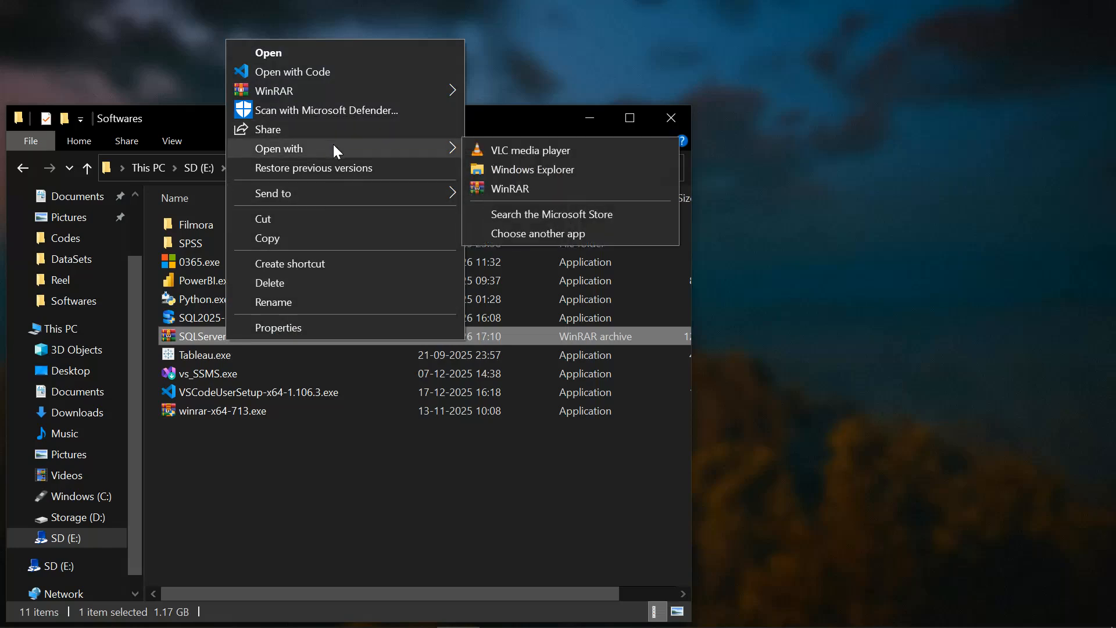
pyautogui.click(534, 172)
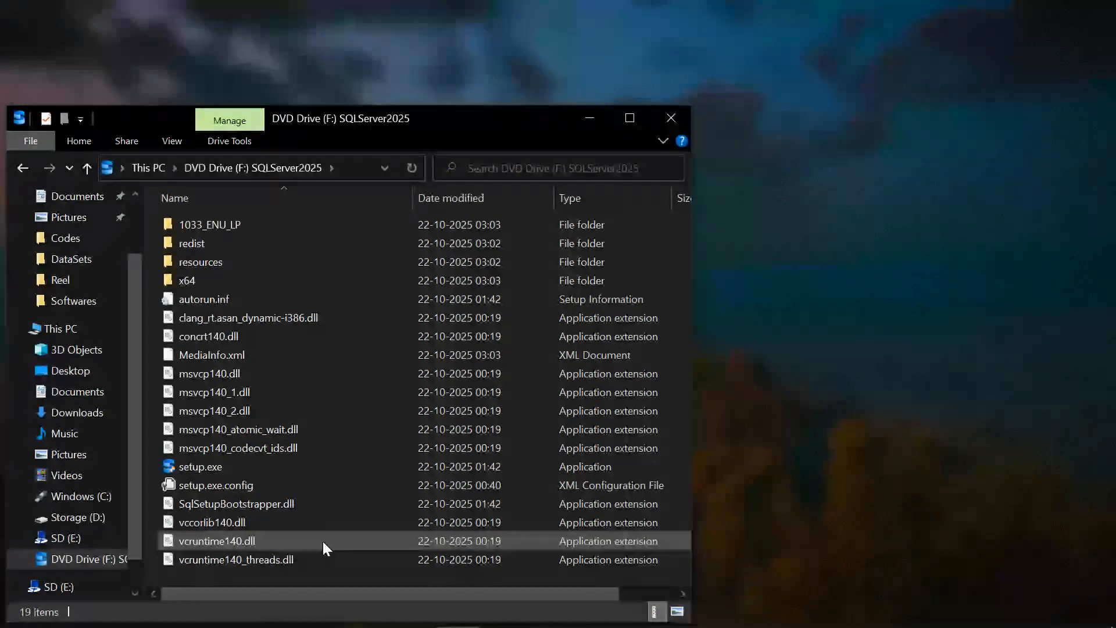
# Run setup.exe from the mounted SQLServer2025 disc and minimise the folder window.
pyautogui.click(215, 468)
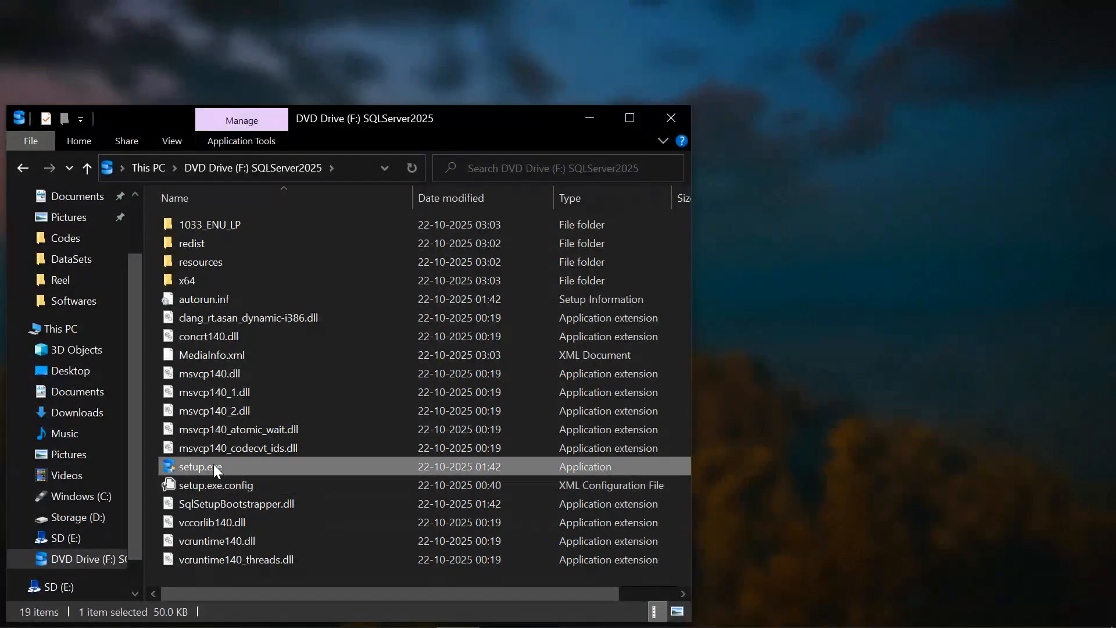
pyautogui.doubleClick(214, 465)
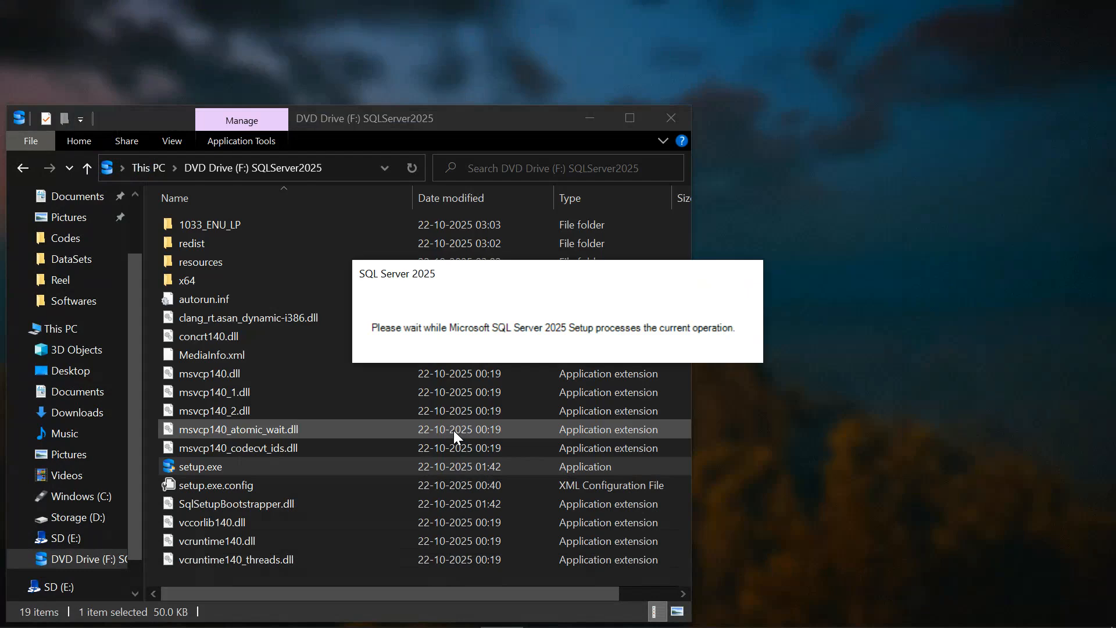
pyautogui.click(590, 121)
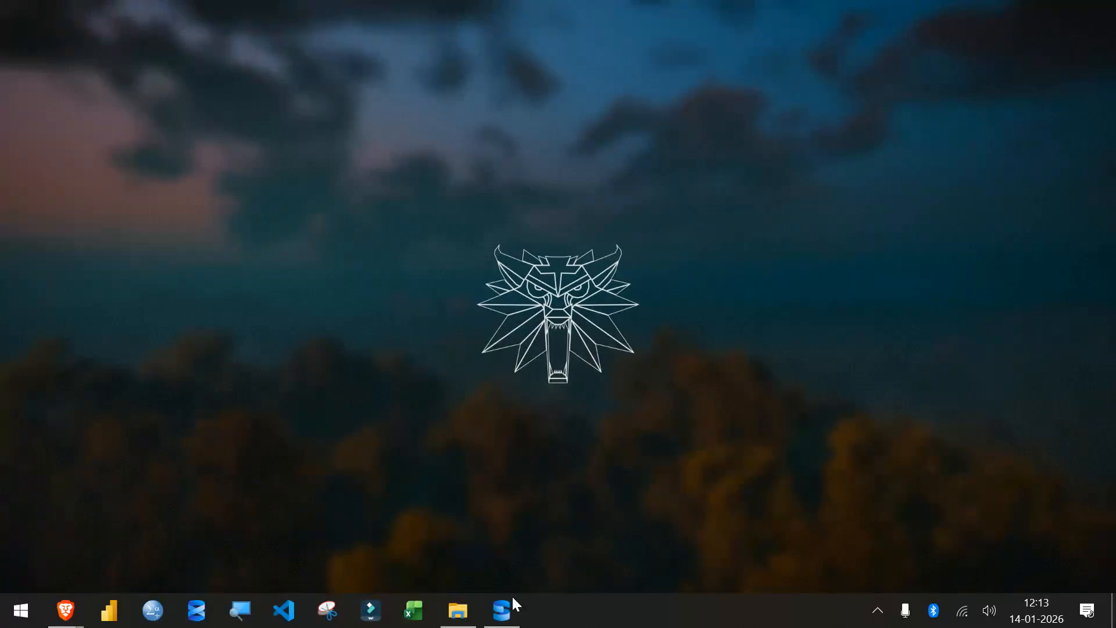
# Bring up the SQL Server Installation Center and start a new SQL Server standalone installation.
pyautogui.click(507, 618)
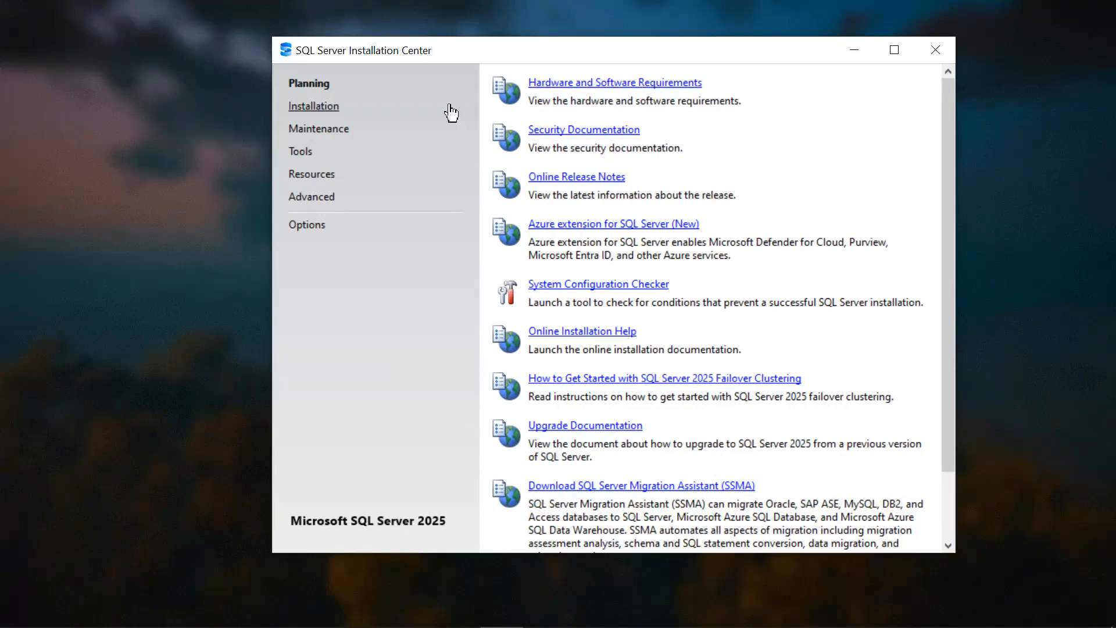
pyautogui.click(328, 107)
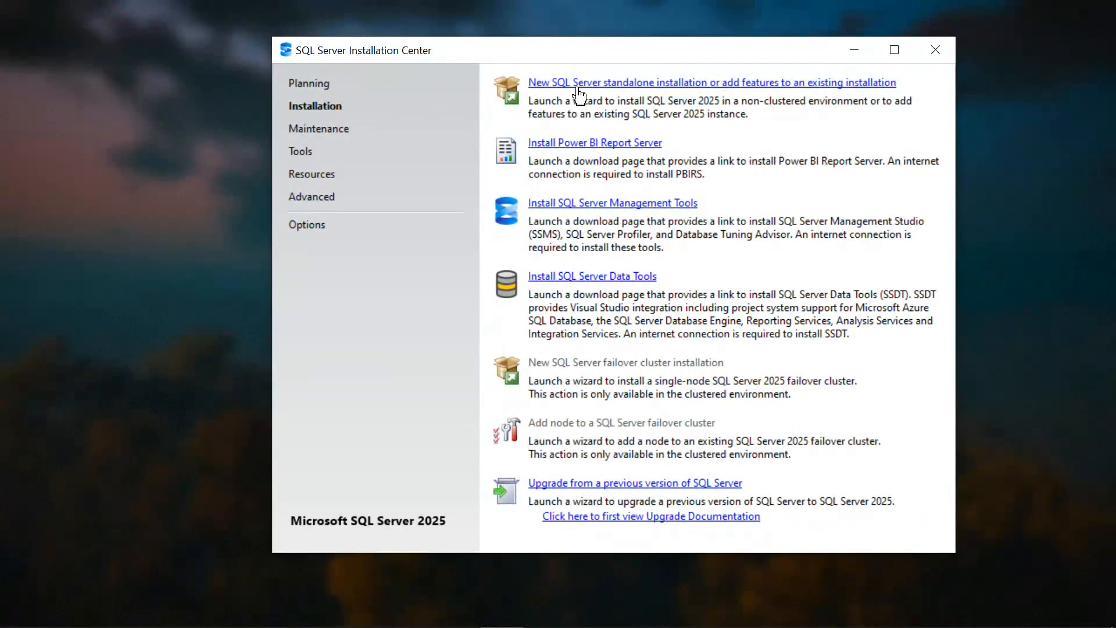
pyautogui.click(777, 84)
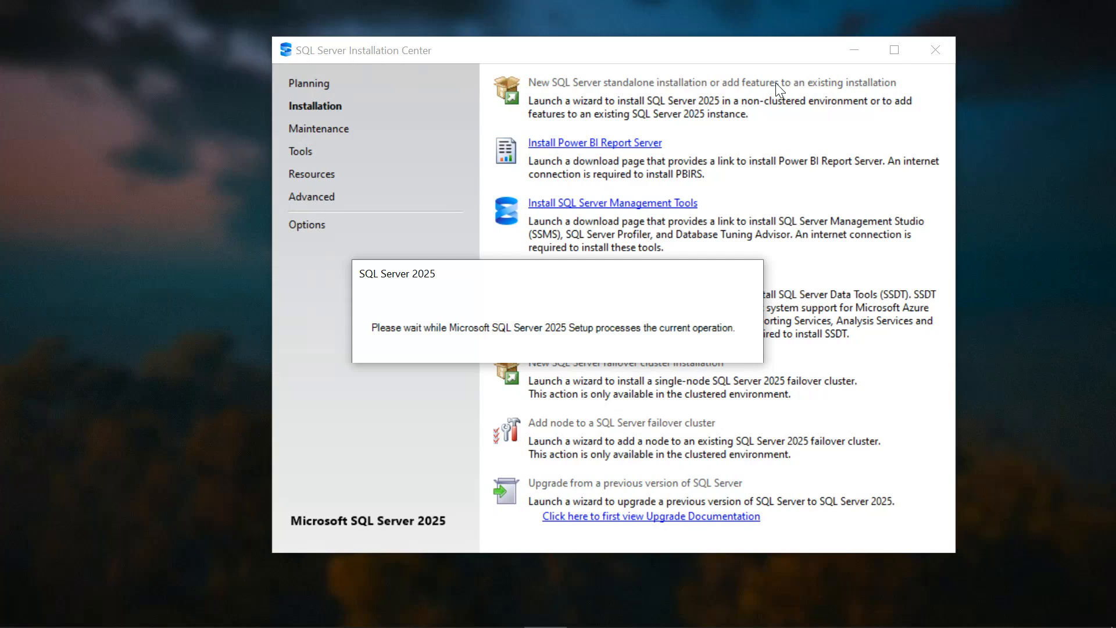
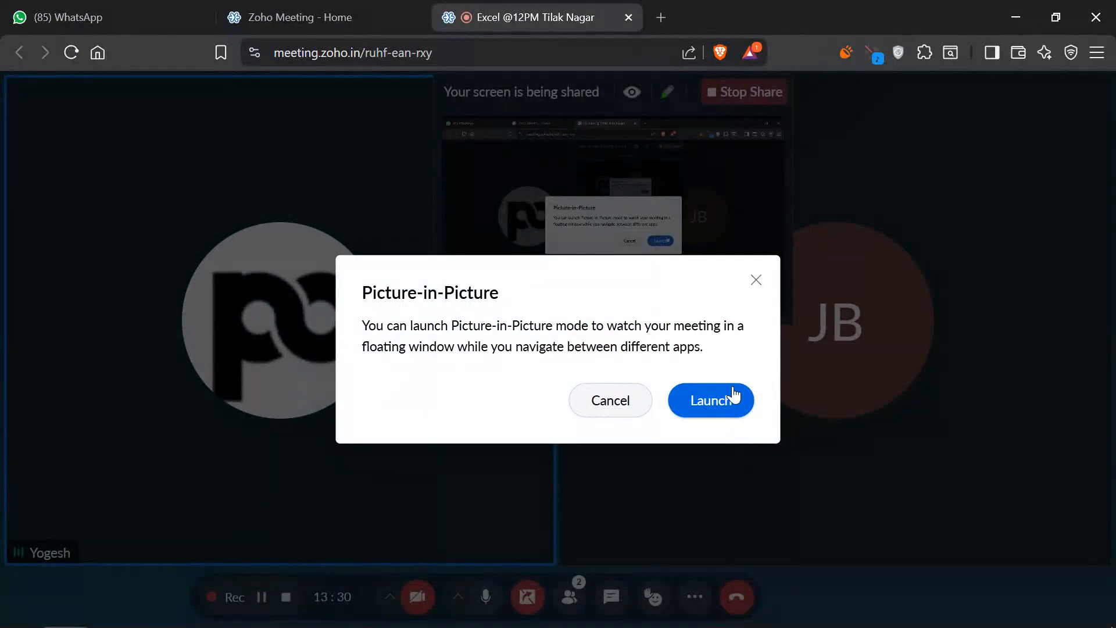
# Launch Picture-in-Picture mode for the Zoho meeting in Brave and minimise the browser to return to SQL Server Setup.
pyautogui.click(737, 394)
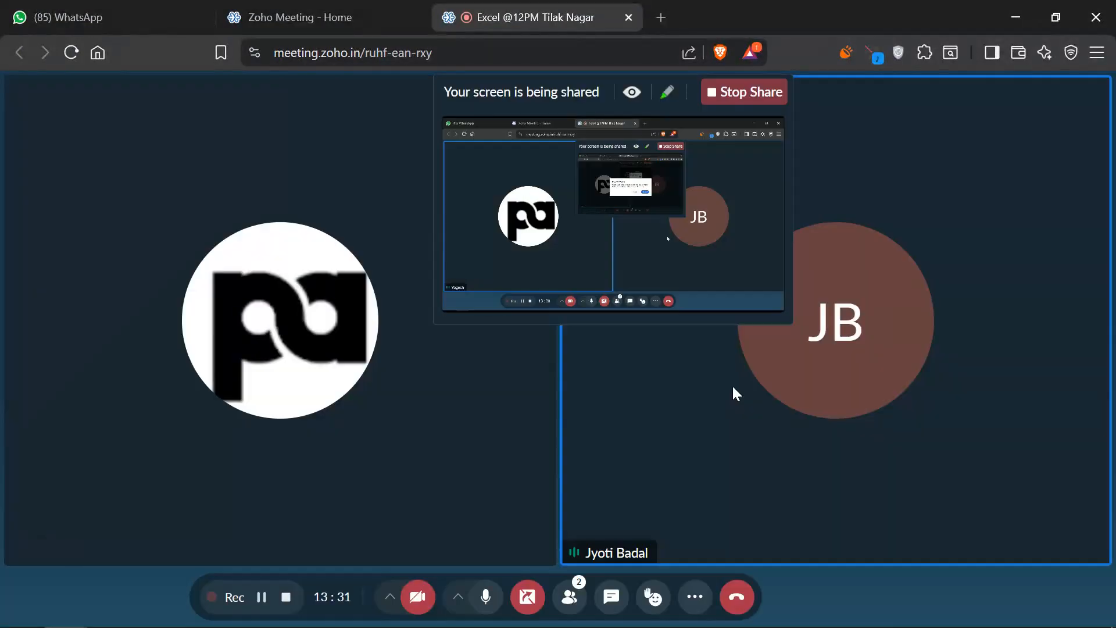
pyautogui.click(1003, 26)
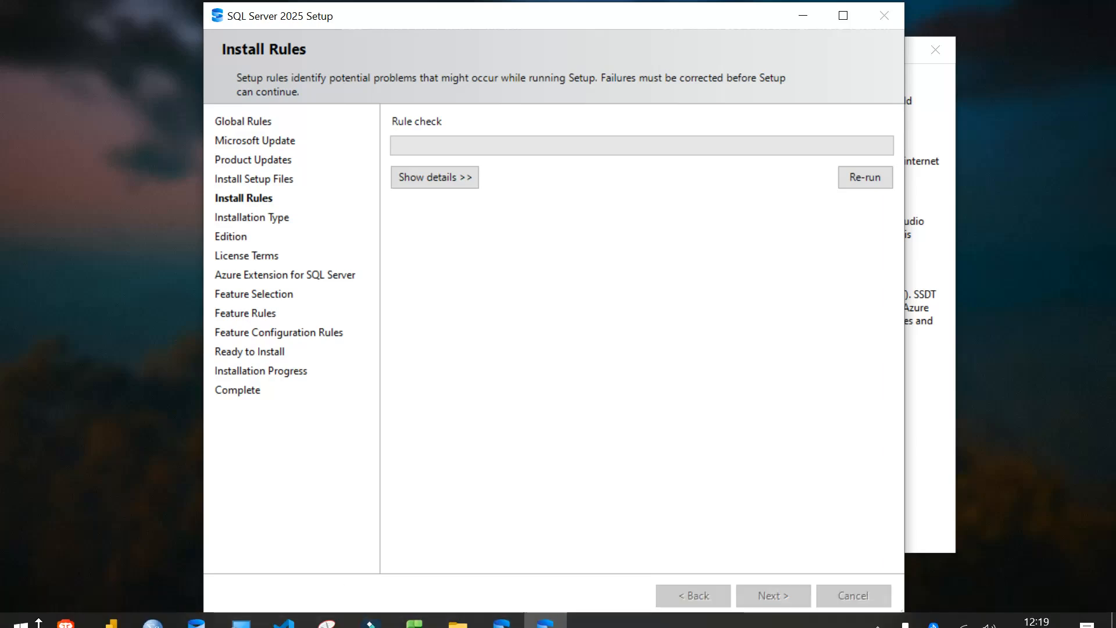
pyautogui.moveTo(66, 615)
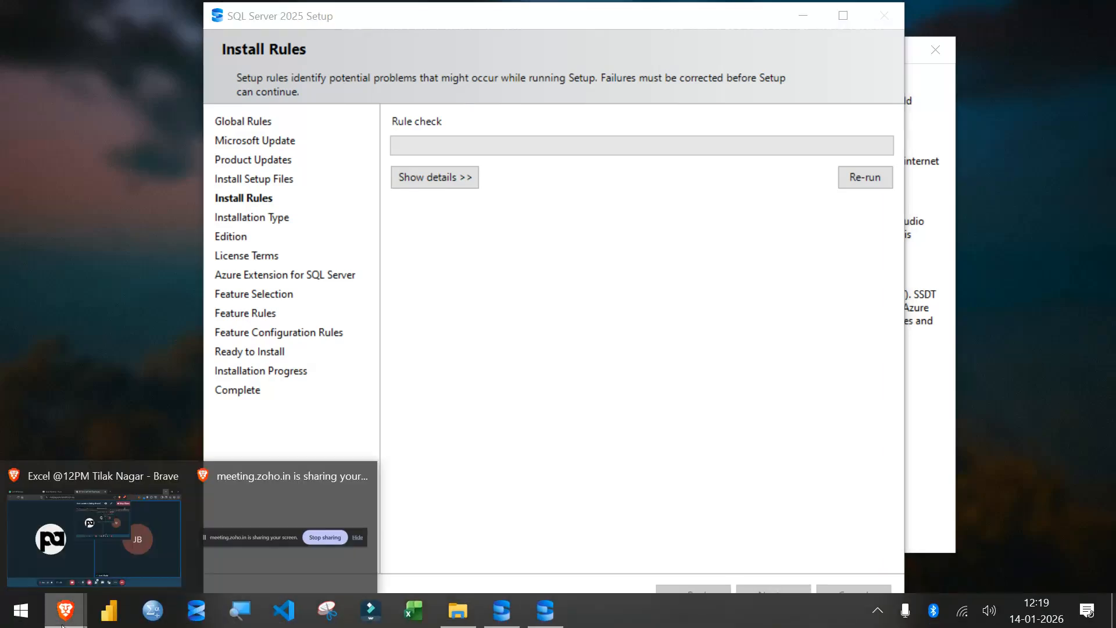
pyautogui.click(82, 548)
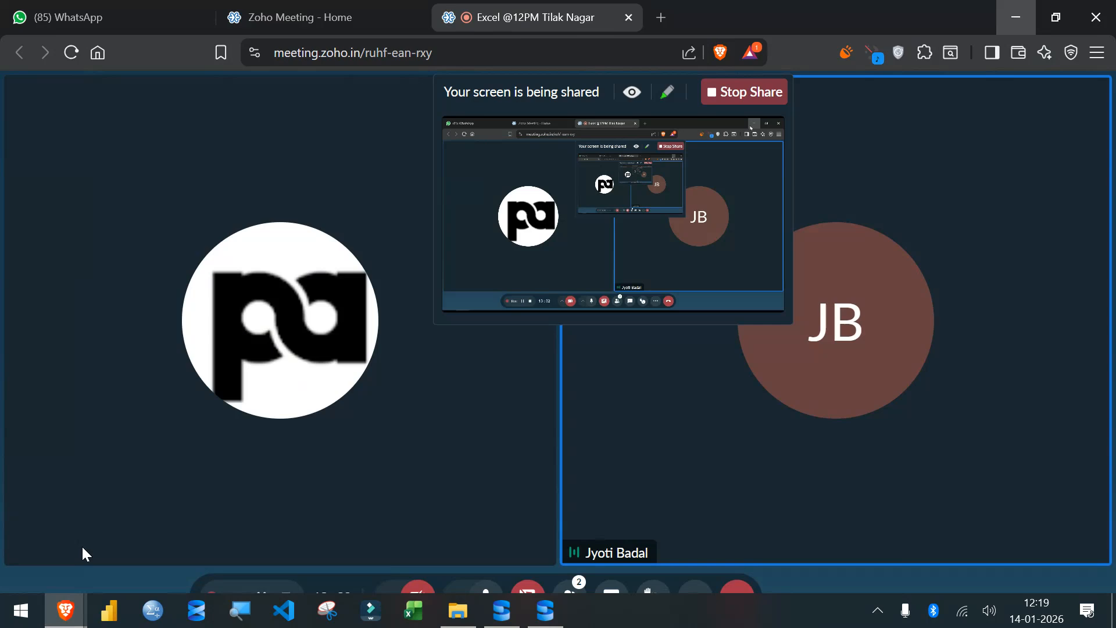
pyautogui.click(1011, 11)
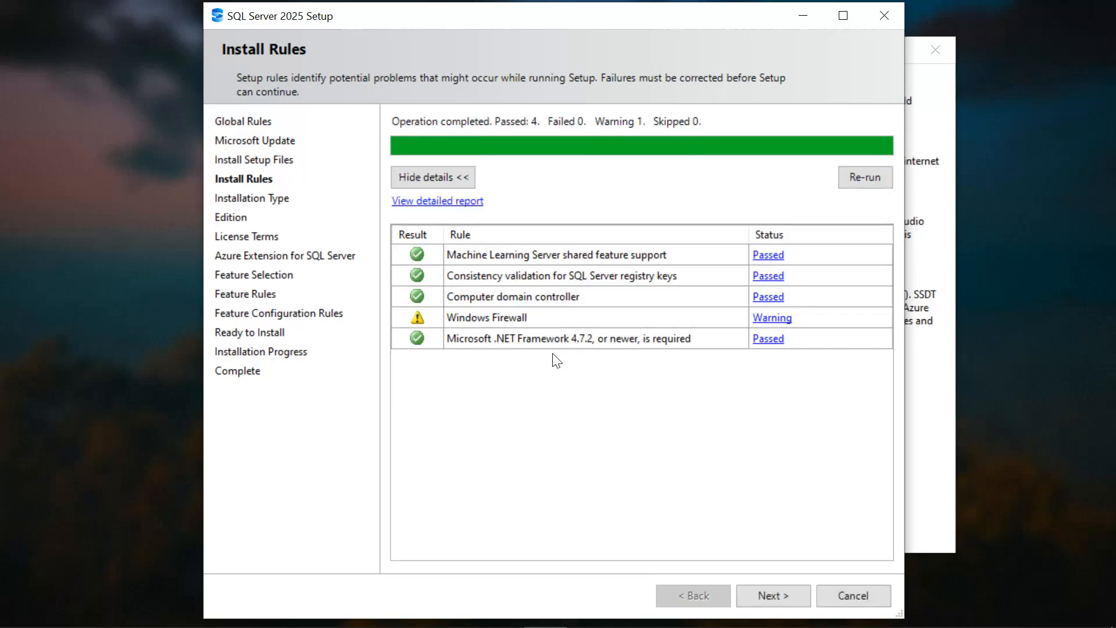
# Proceed past the Install Rules page, check the Zoho meeting in Brave and return to SQL Server Setup.
pyautogui.click(767, 594)
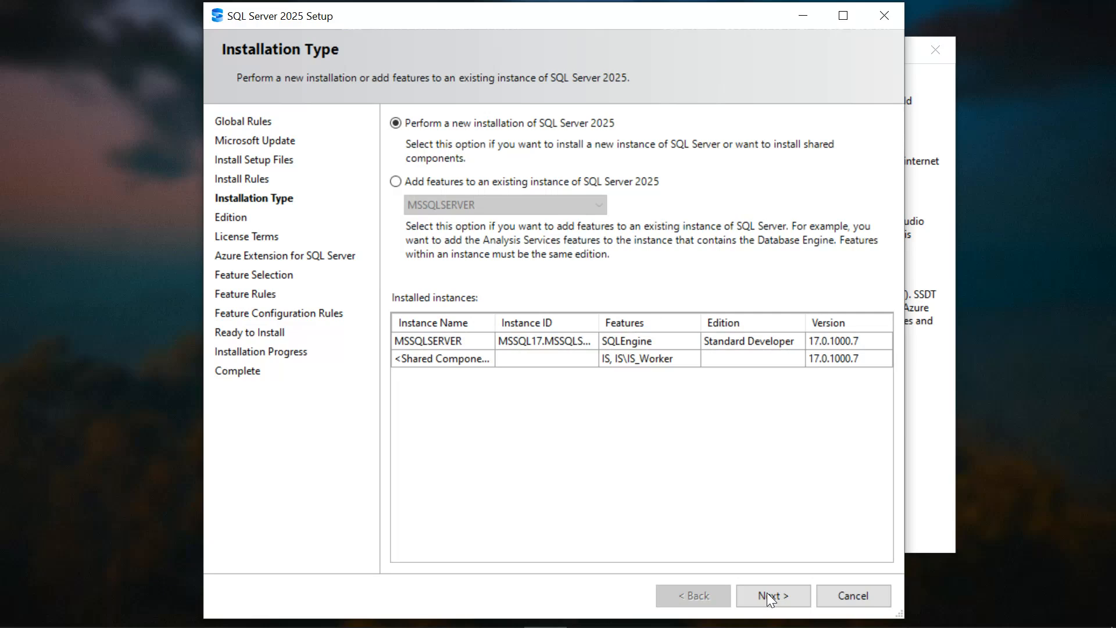
pyautogui.click(74, 617)
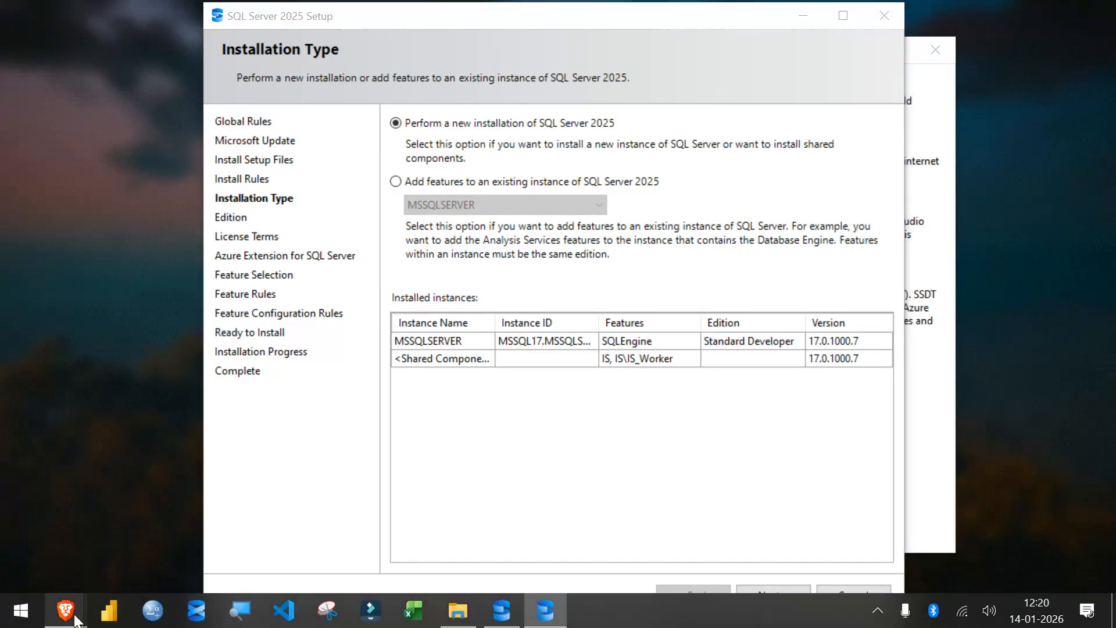
pyautogui.click(57, 484)
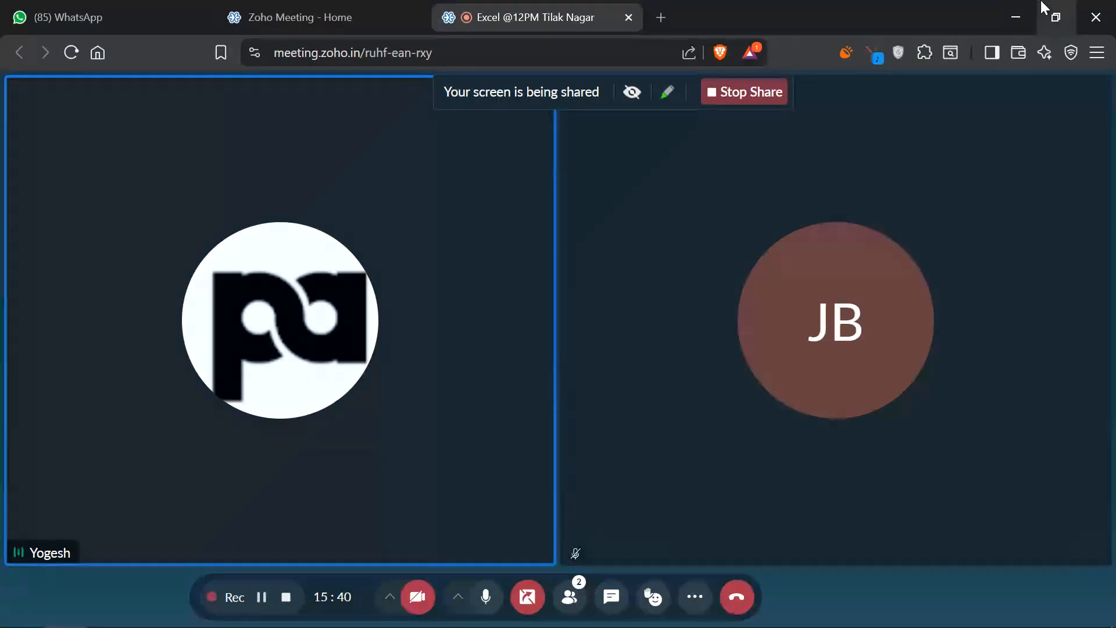
pyautogui.click(1015, 16)
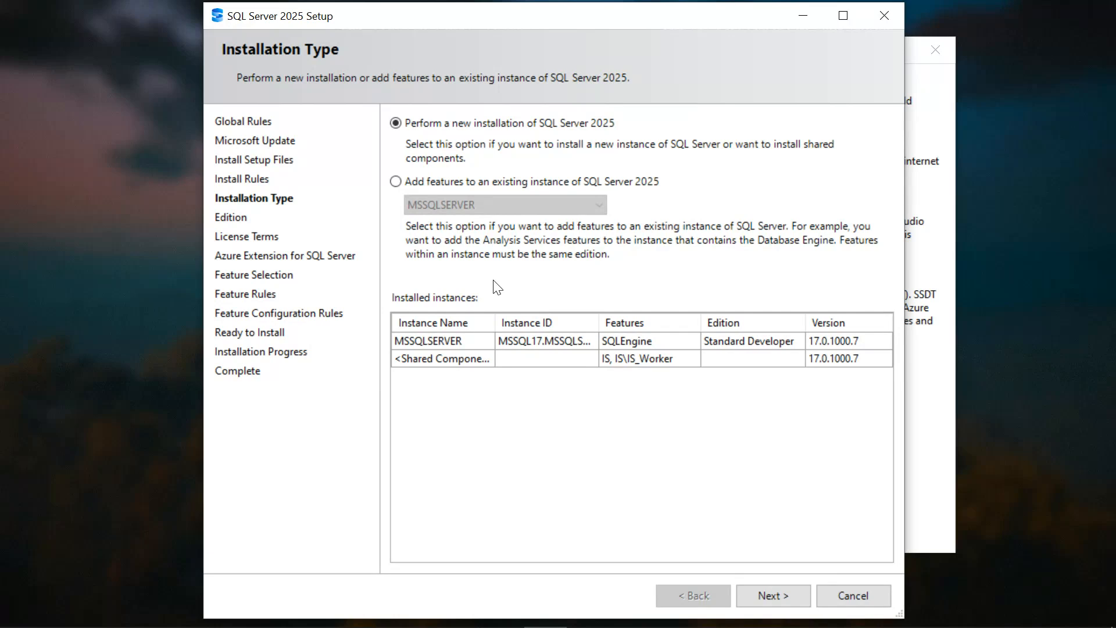
# Choose to add features to the existing MSSQLSERVER instance of SQL Server 2025 and continue the setup.
pyautogui.click(396, 180)
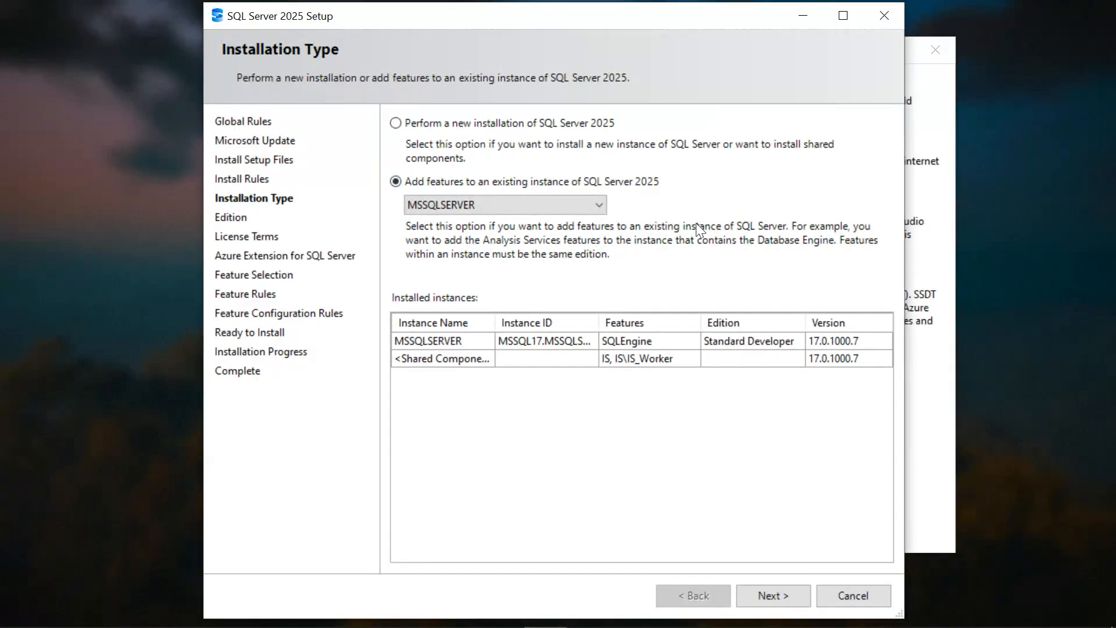
pyautogui.click(784, 600)
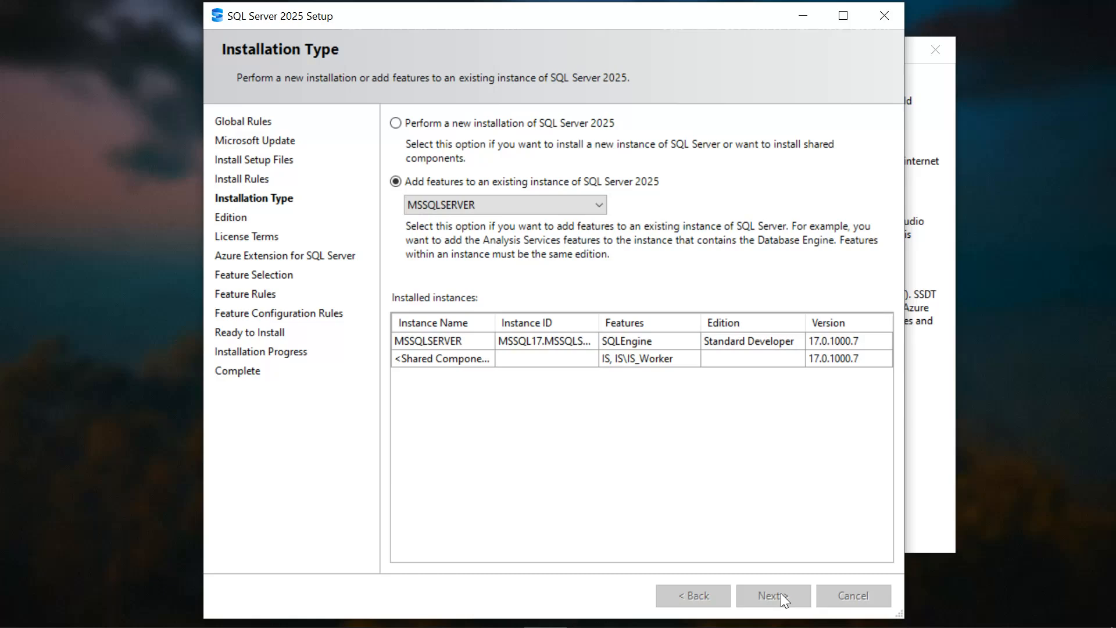
# Switch to the Zoho meeting in Brave, restart the screen share and launch Picture-in-Picture mode.
pyautogui.moveTo(75, 623)
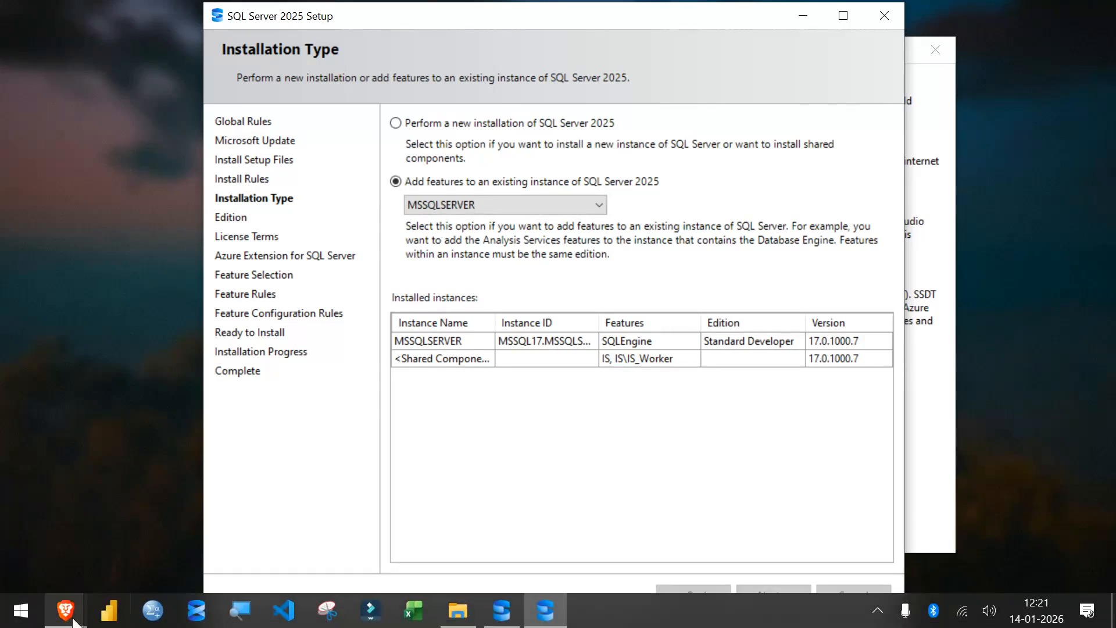
pyautogui.click(123, 494)
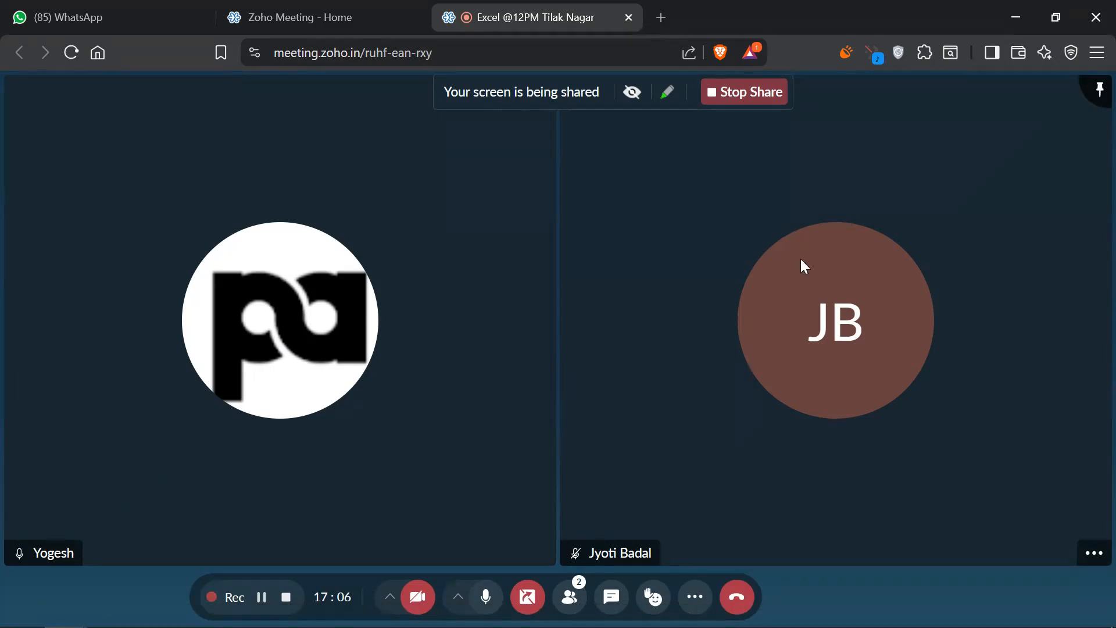
pyautogui.click(754, 94)
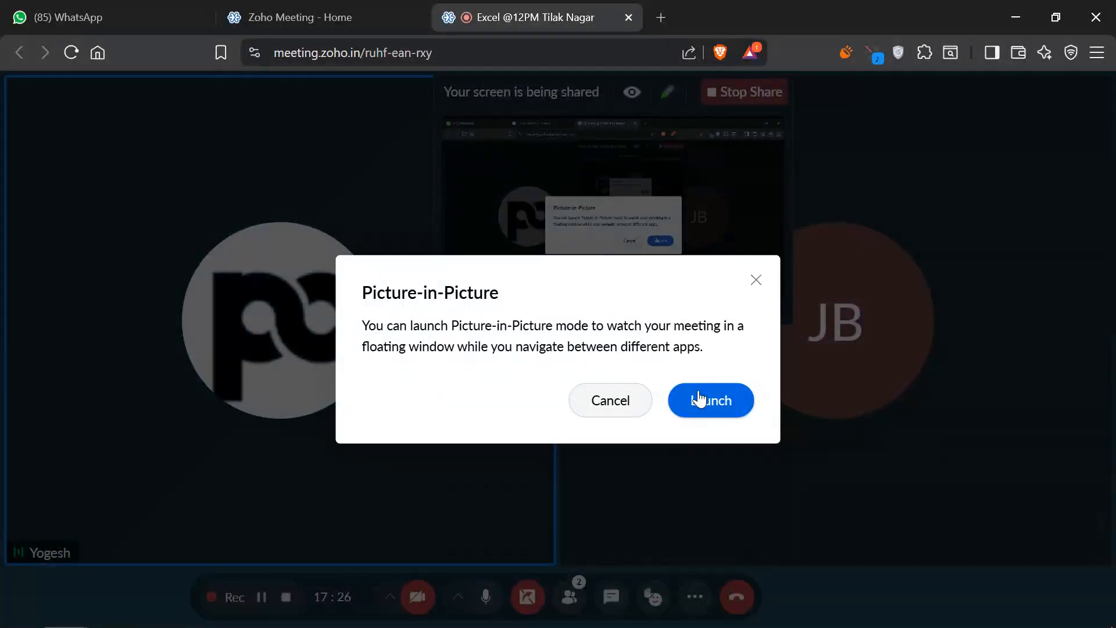
pyautogui.click(699, 398)
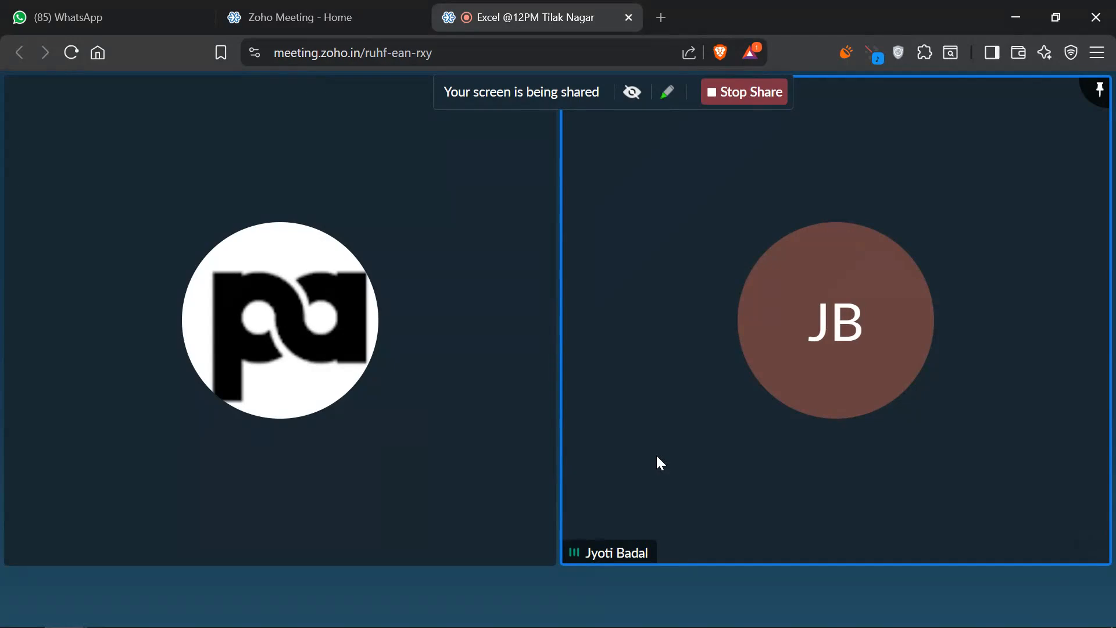
# Check the Installation Type page in SQL Server Setup, return to the Zoho meeting in Brave and stop the screen share.
pyautogui.moveTo(526, 607)
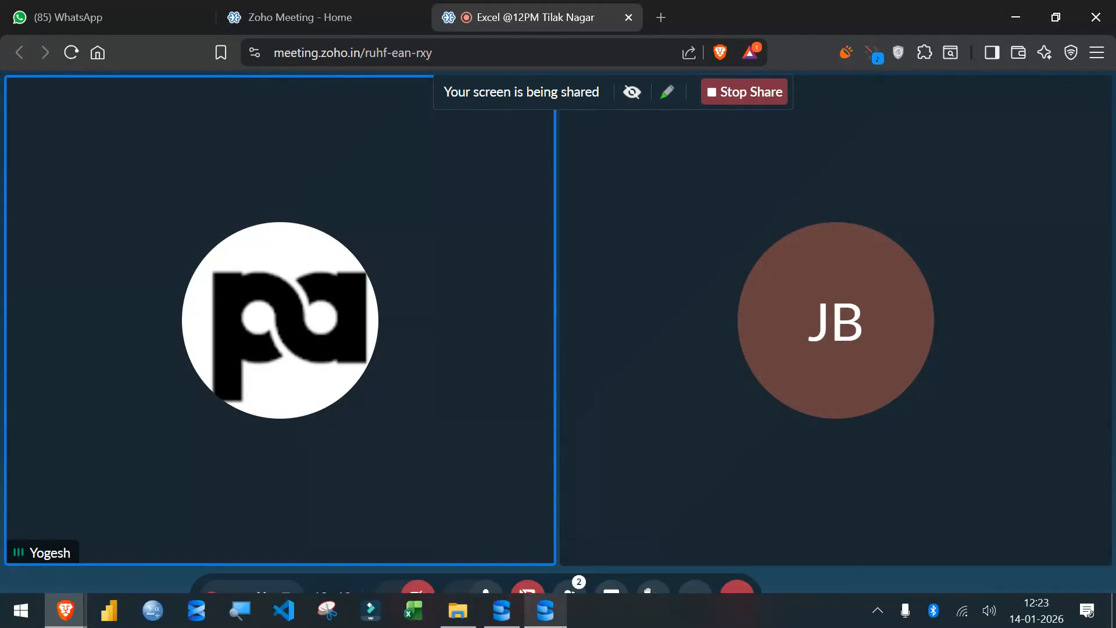
pyautogui.click(539, 620)
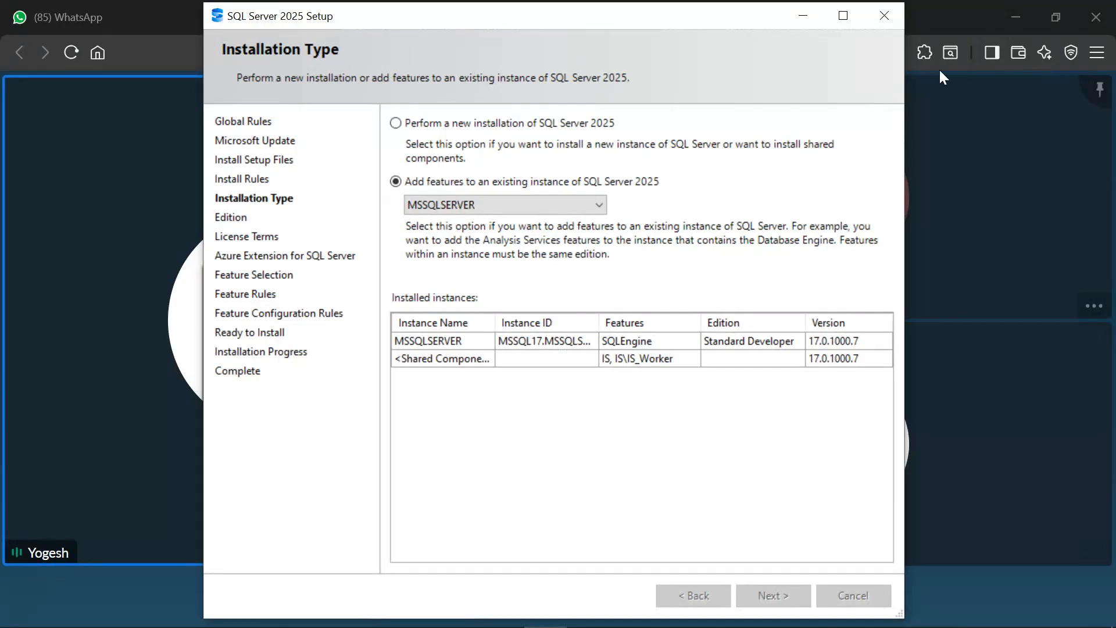
pyautogui.click(1061, 257)
pyautogui.click(531, 595)
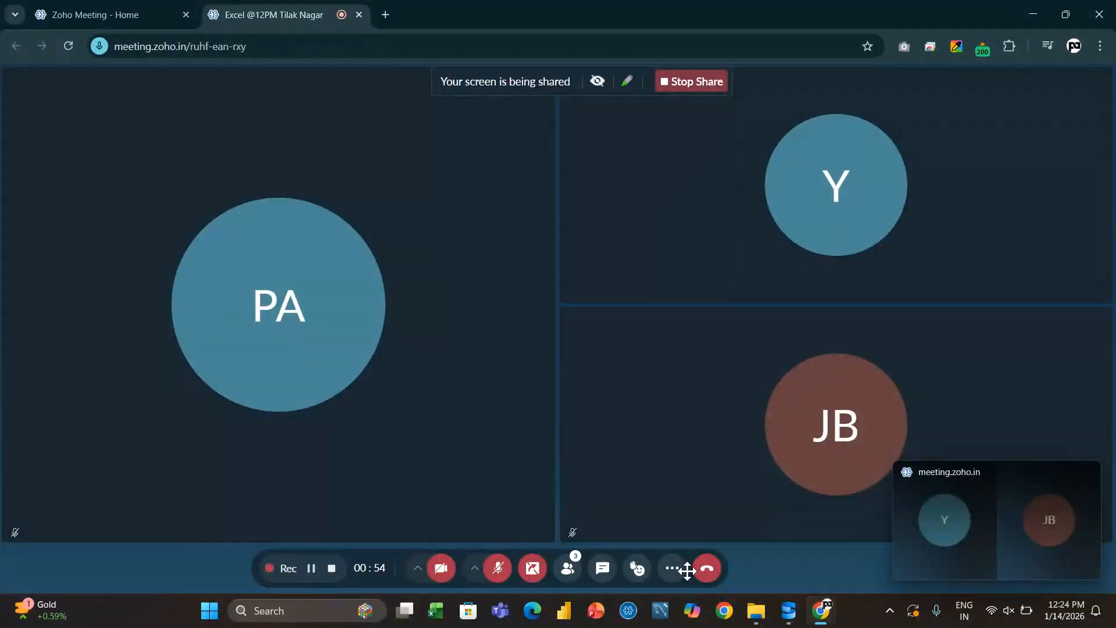
# Minimise the Zoho meeting browser and close the Downloads window to leave the SQL Server 2025 media download in view.
pyautogui.click(1032, 15)
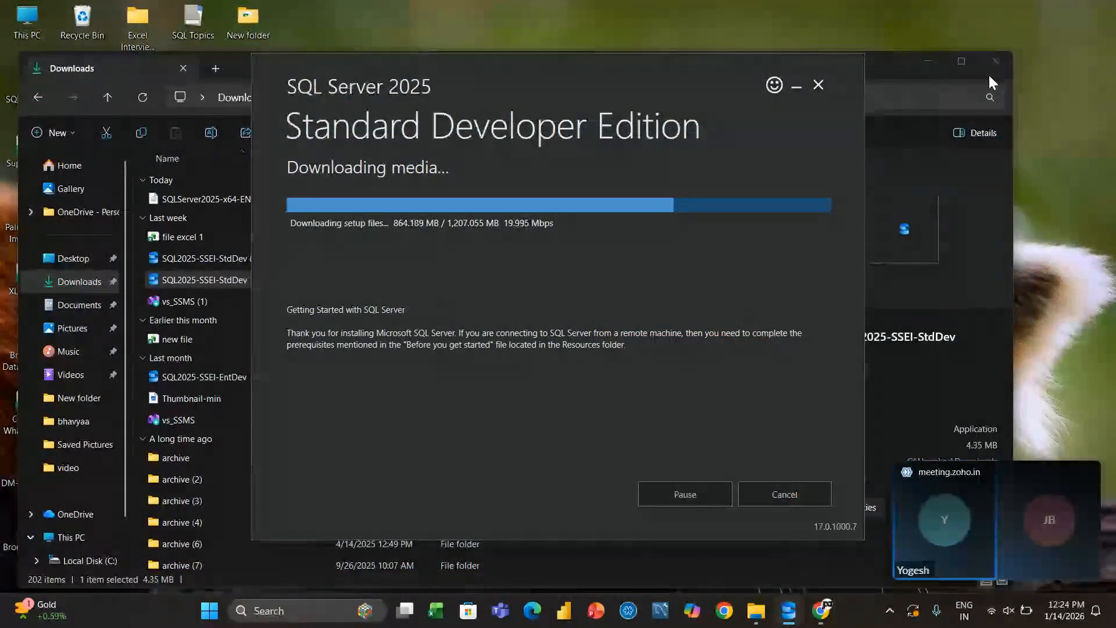
pyautogui.click(1004, 60)
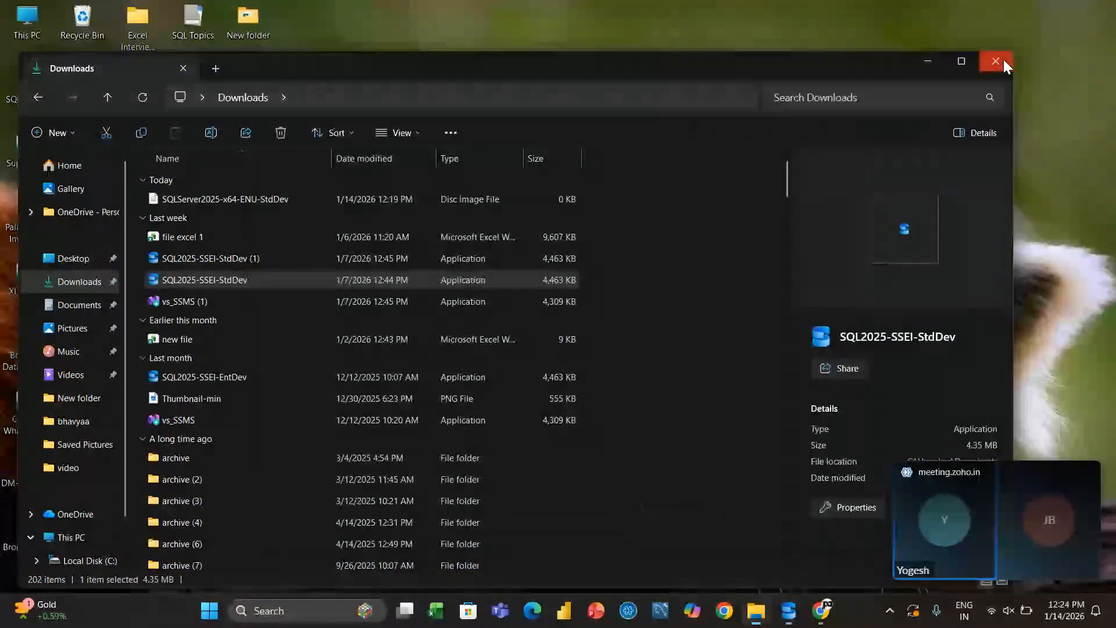
pyautogui.click(1003, 61)
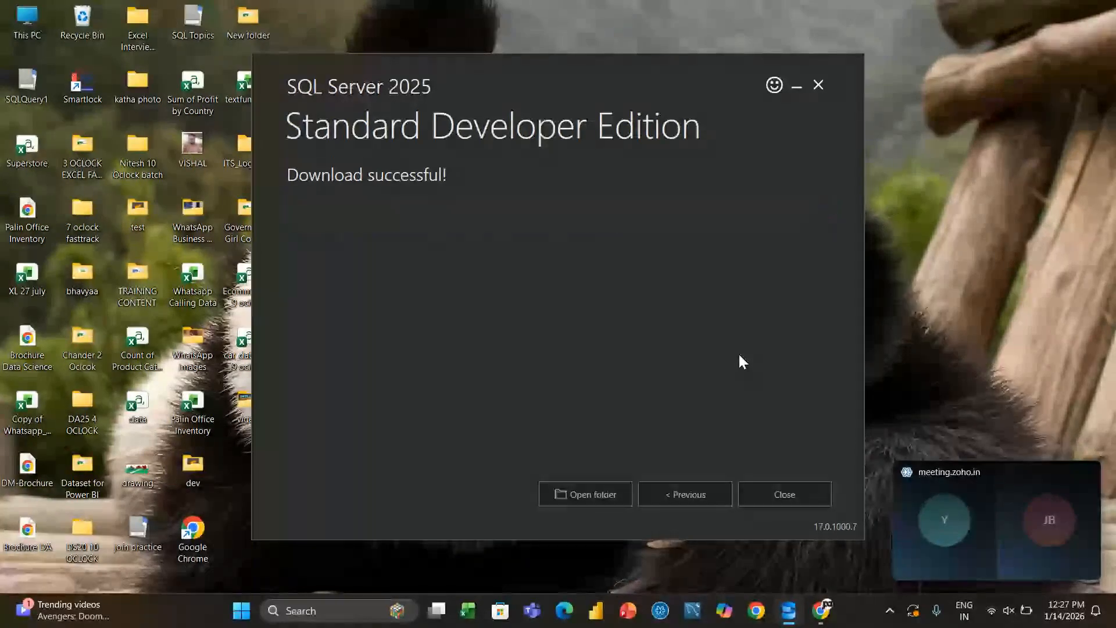
# Open the download folder, mount the SQLServer2025-x64-ENU-StdDev disc image and run its setup application.
pyautogui.click(606, 494)
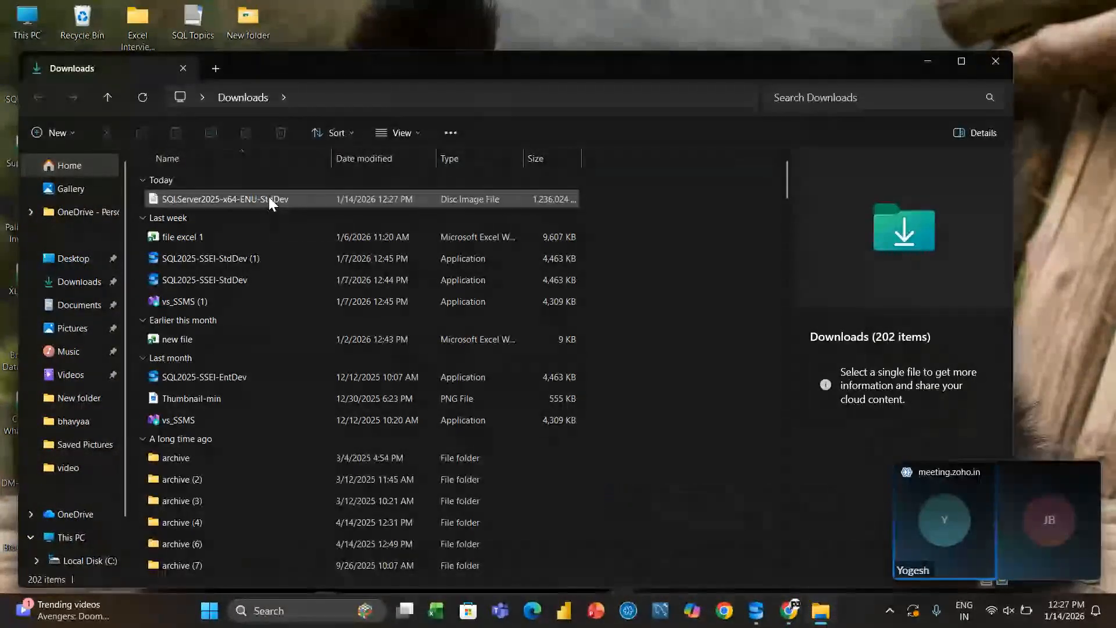
pyautogui.click(269, 199)
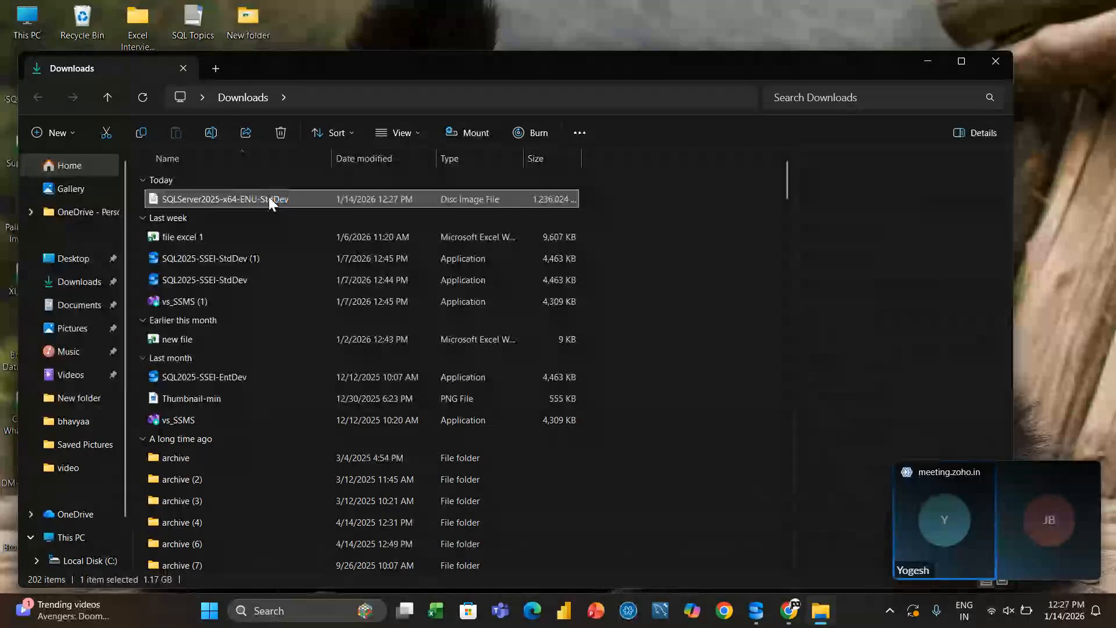
pyautogui.doubleClick(268, 199)
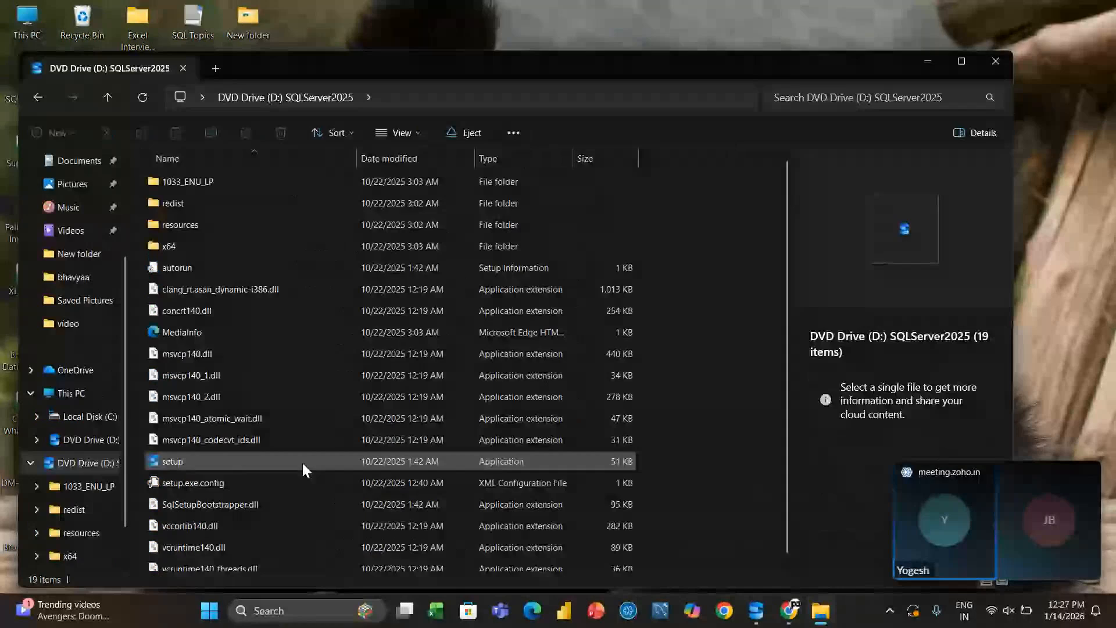
pyautogui.click(302, 463)
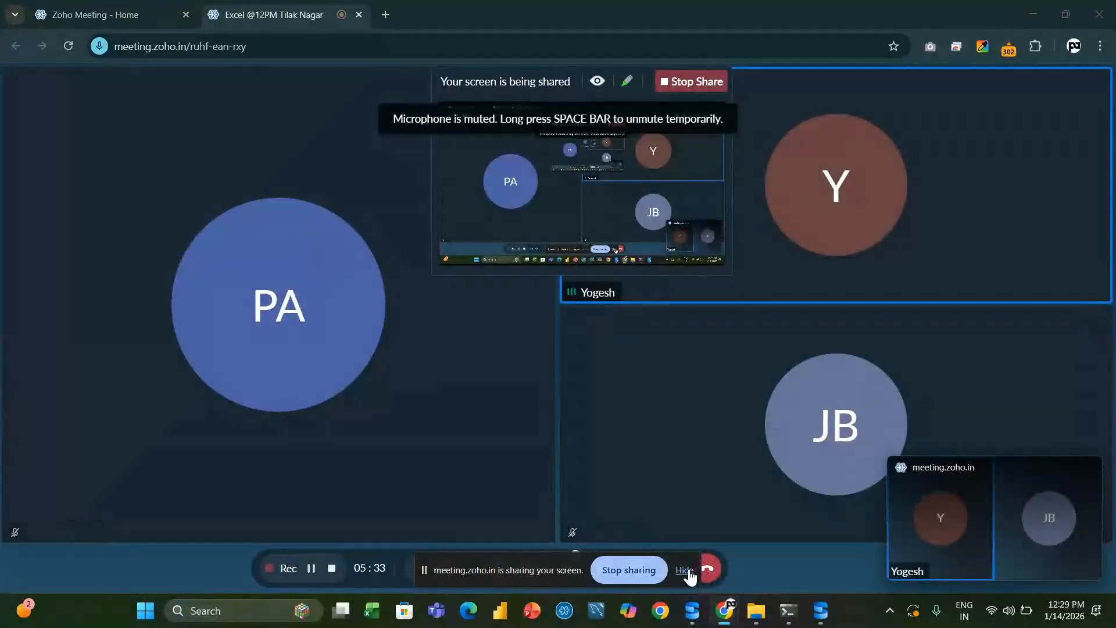
# Start a standalone installation from SQL Server Installation Center and continue past Microsoft Update, leaving update checking off, and Install Rules.
pyautogui.click(1027, 14)
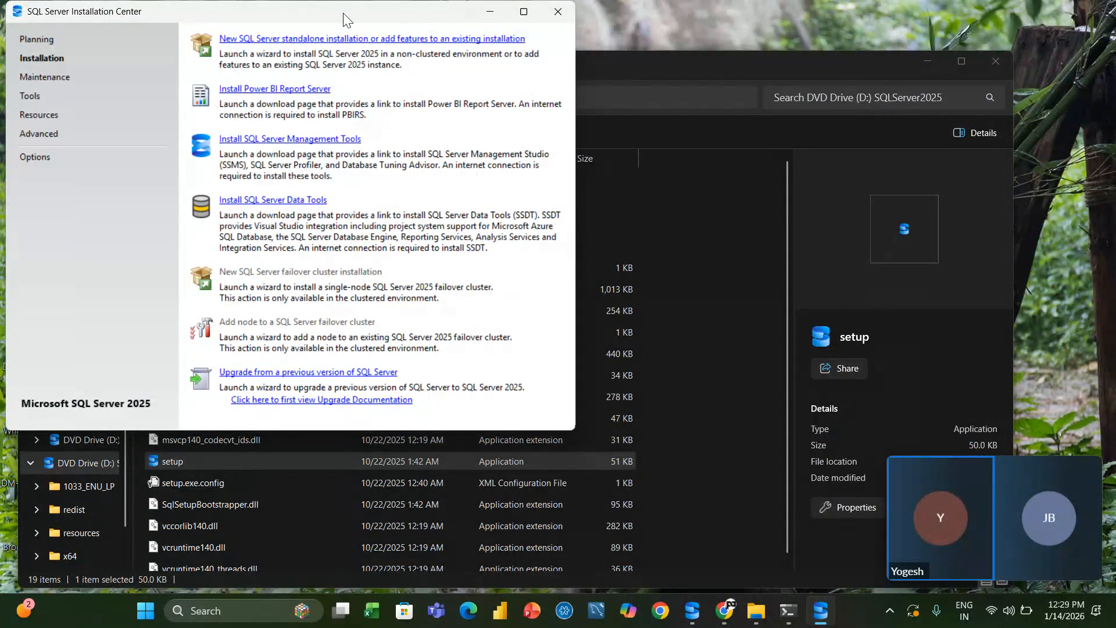
pyautogui.moveTo(343, 18); pyautogui.dragTo(486, 115)
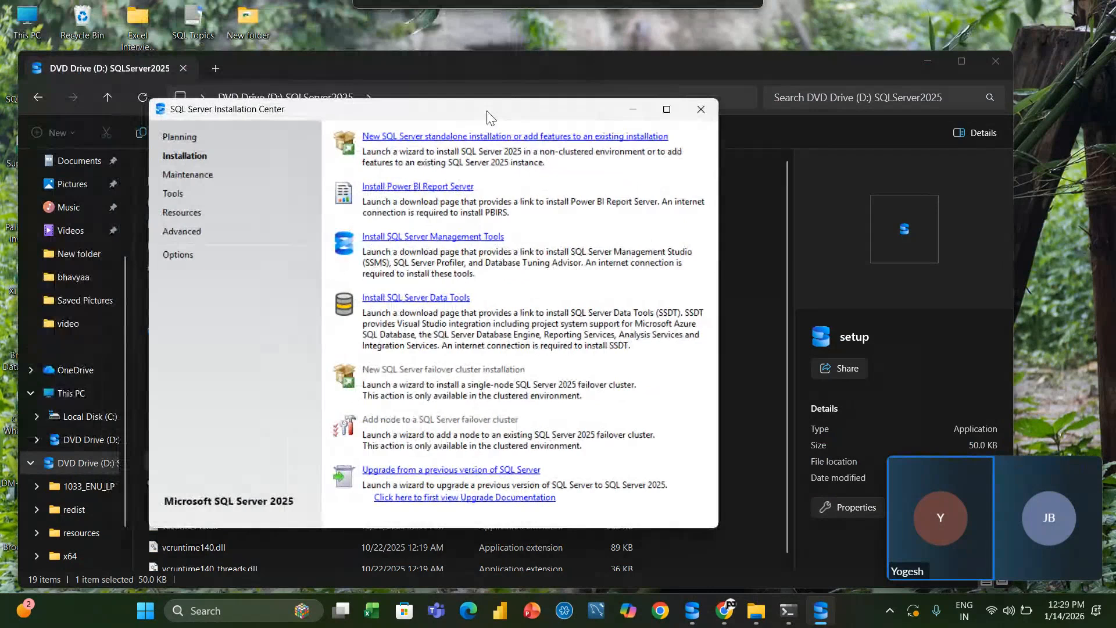
pyautogui.click(407, 140)
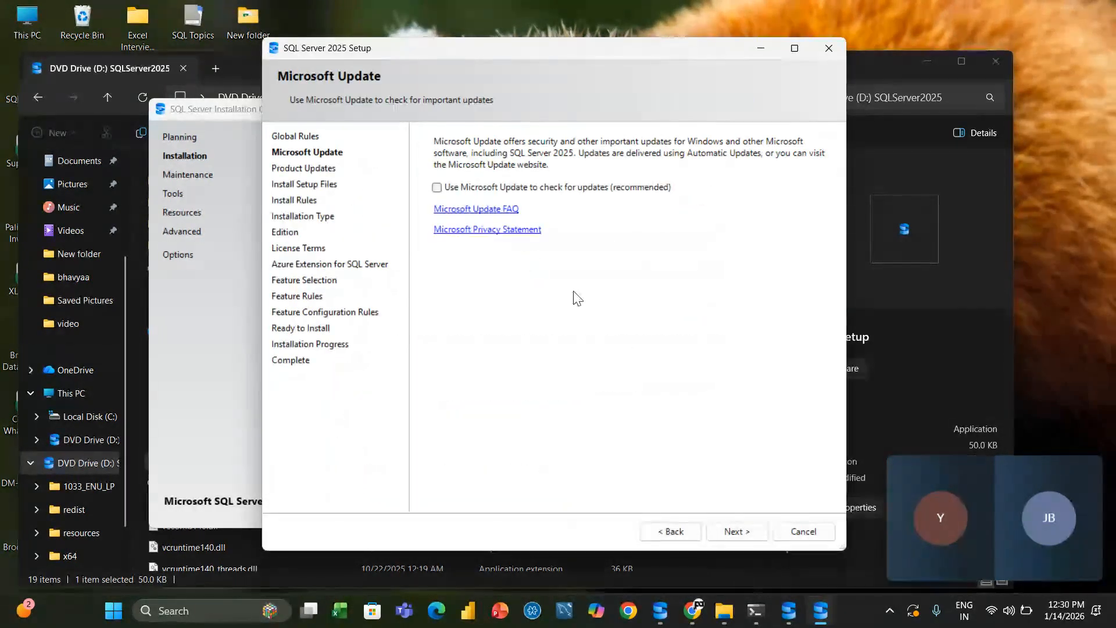
pyautogui.click(744, 527)
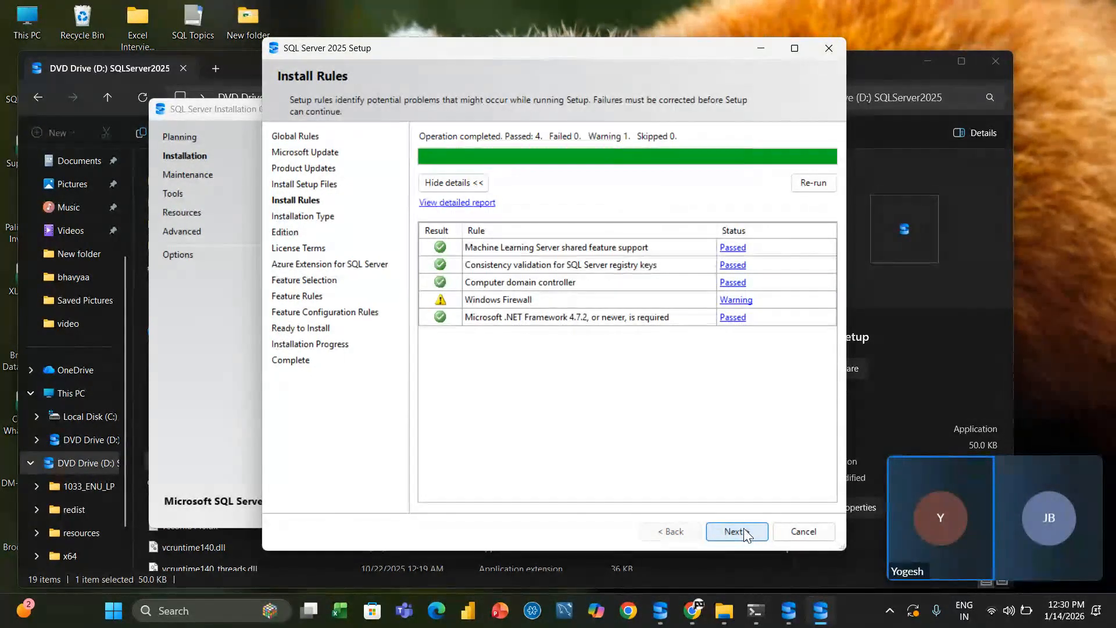
pyautogui.click(748, 535)
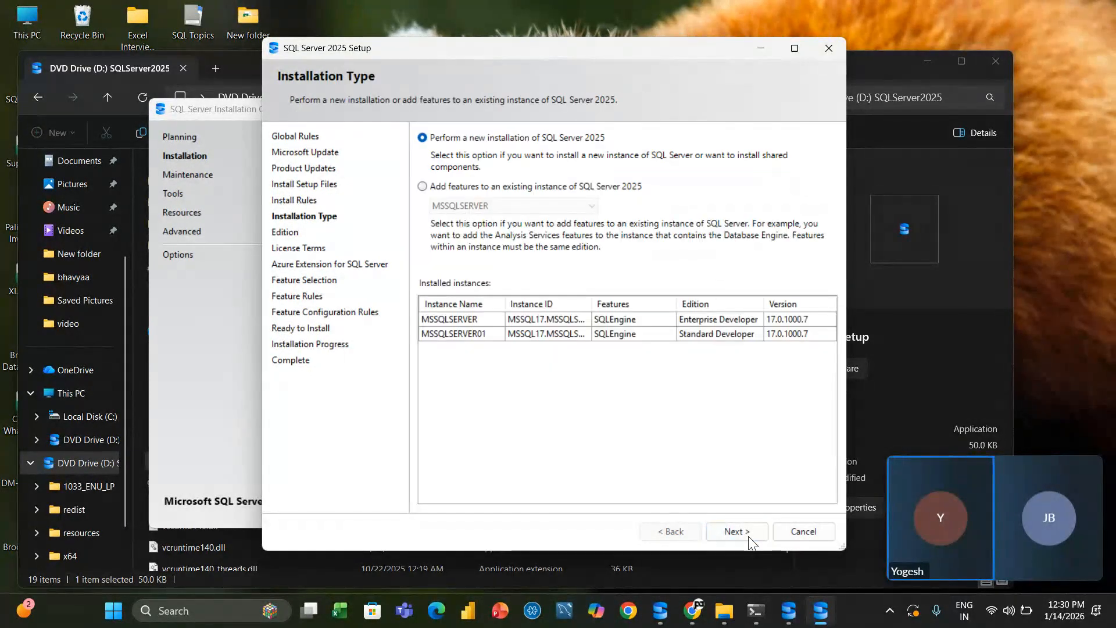
# Choose to add features to the existing MSSQLSERVER instance and continue with the Azure Extension for SQL Server deselected.
pyautogui.click(424, 187)
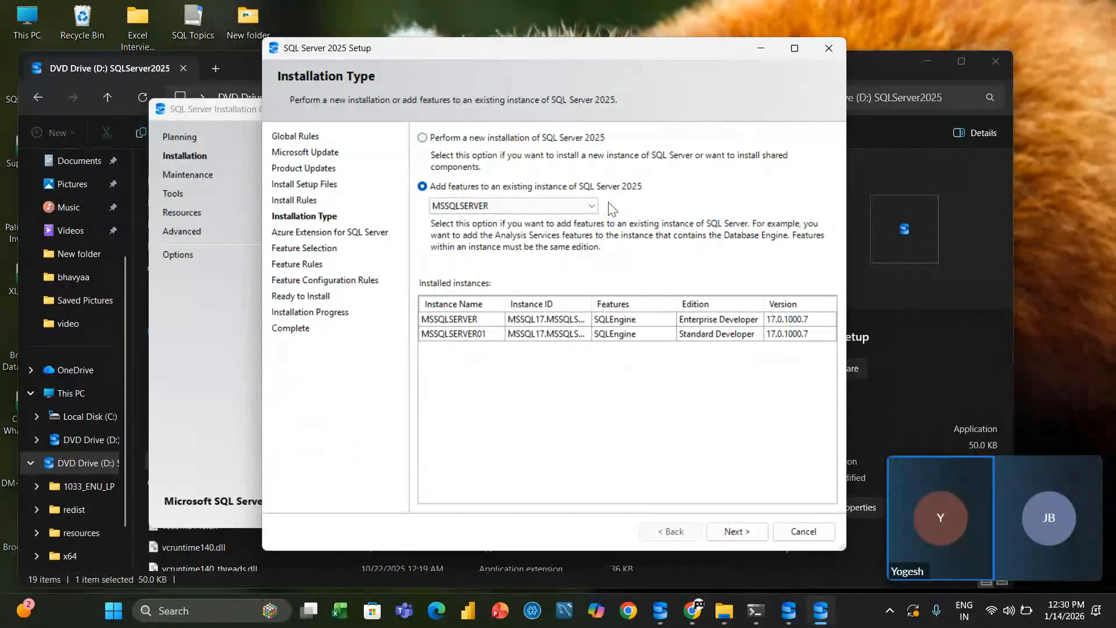
pyautogui.click(588, 205)
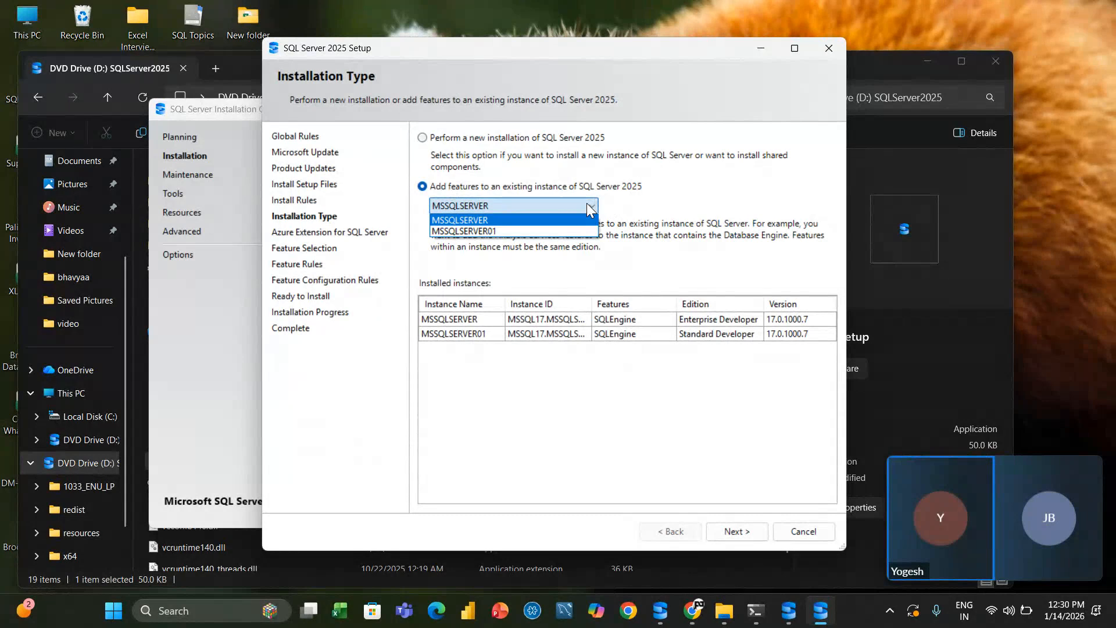
pyautogui.click(587, 204)
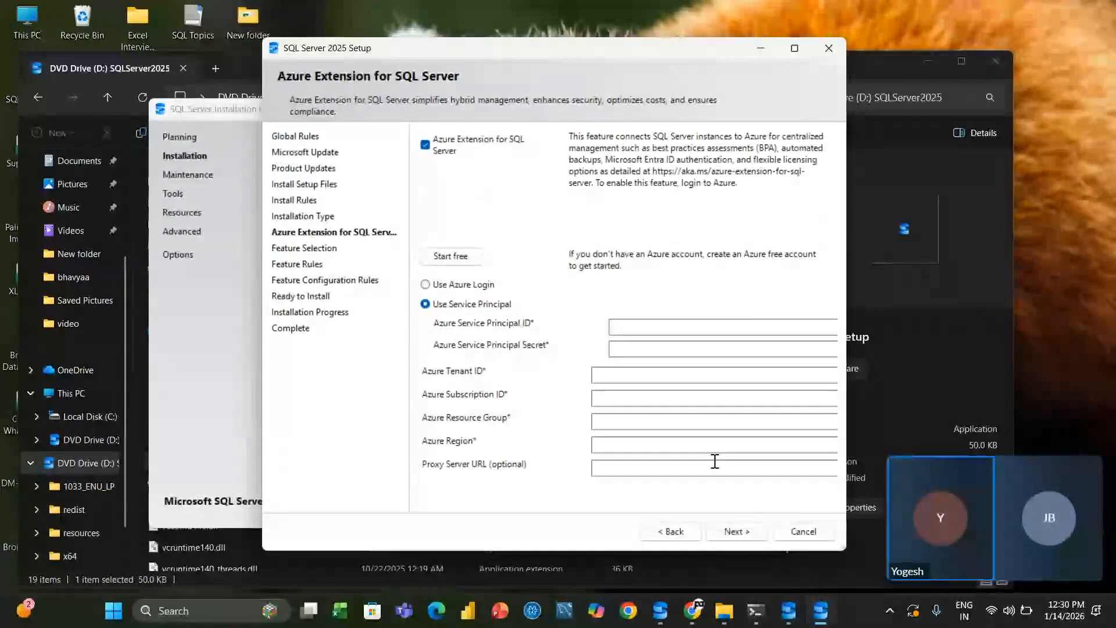
pyautogui.click(425, 145)
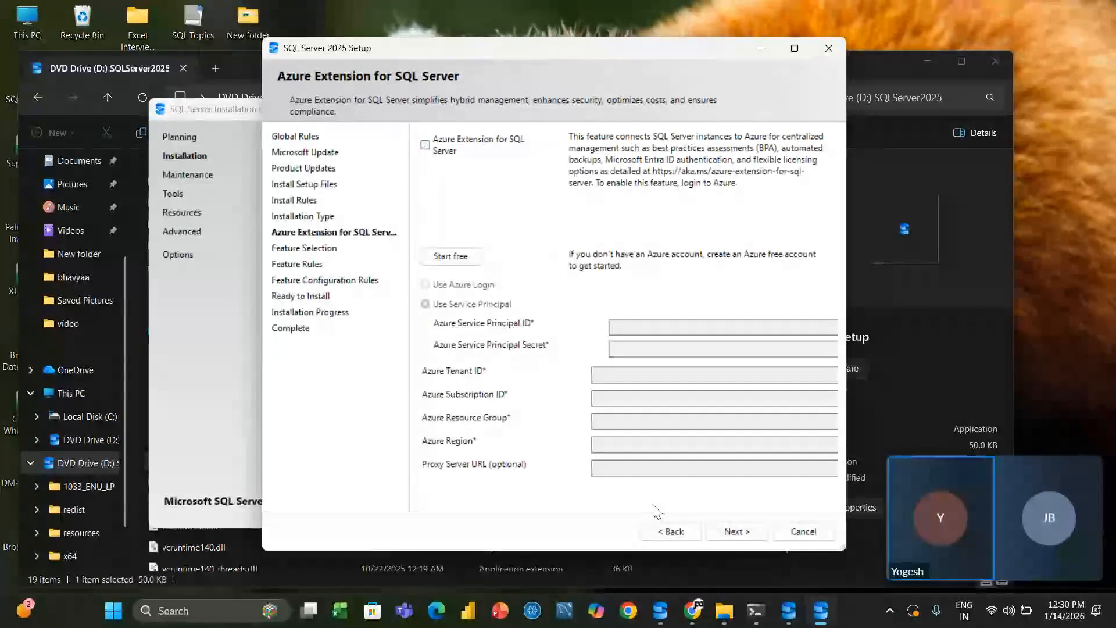
pyautogui.click(733, 532)
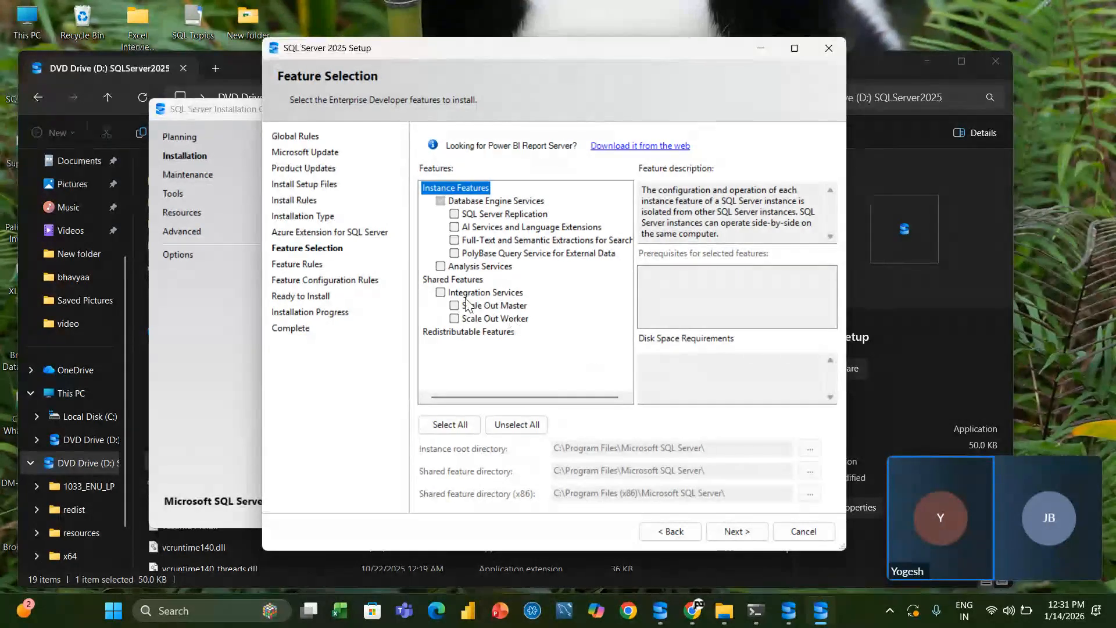
# Select Integration Services with Scale Out Master and Scale Out Worker as the features to install, and continue.
pyautogui.click(440, 292)
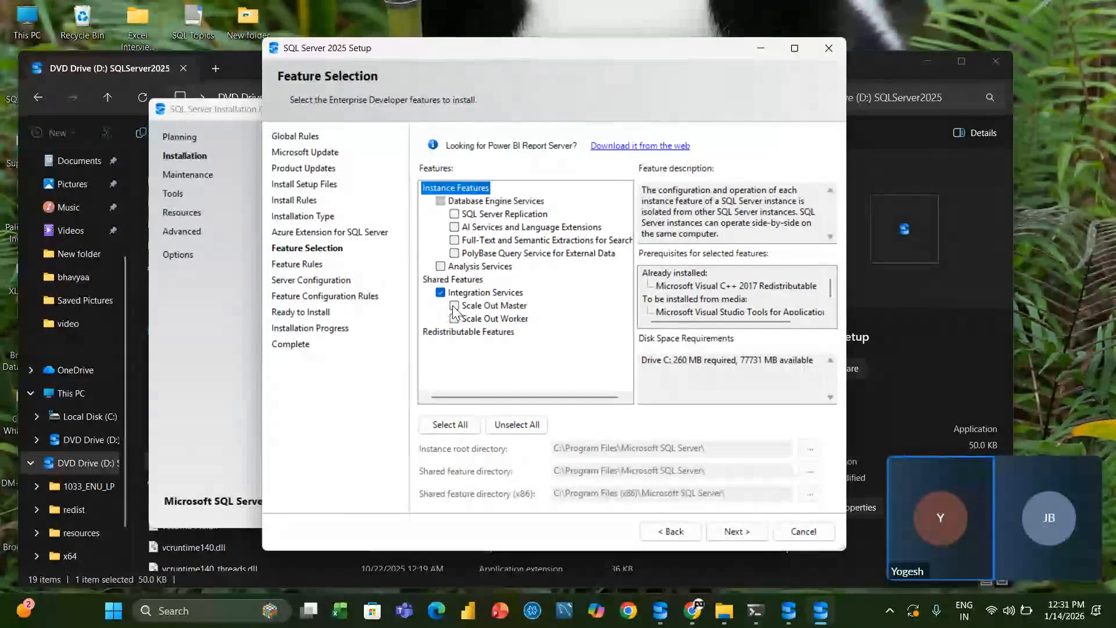
pyautogui.click(454, 306)
pyautogui.click(454, 320)
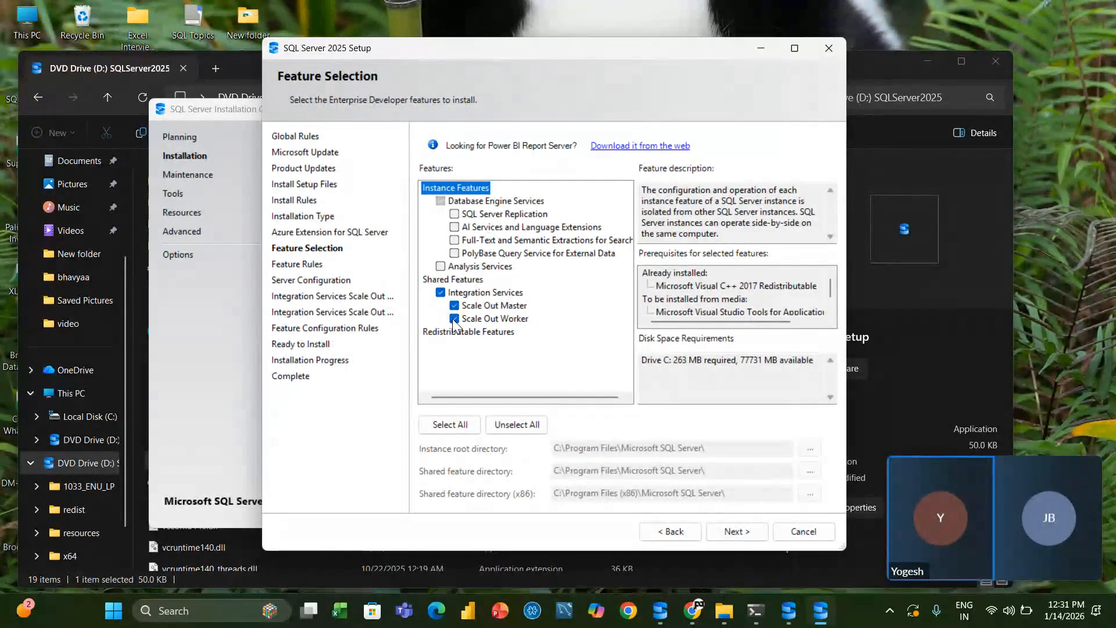
pyautogui.click(737, 532)
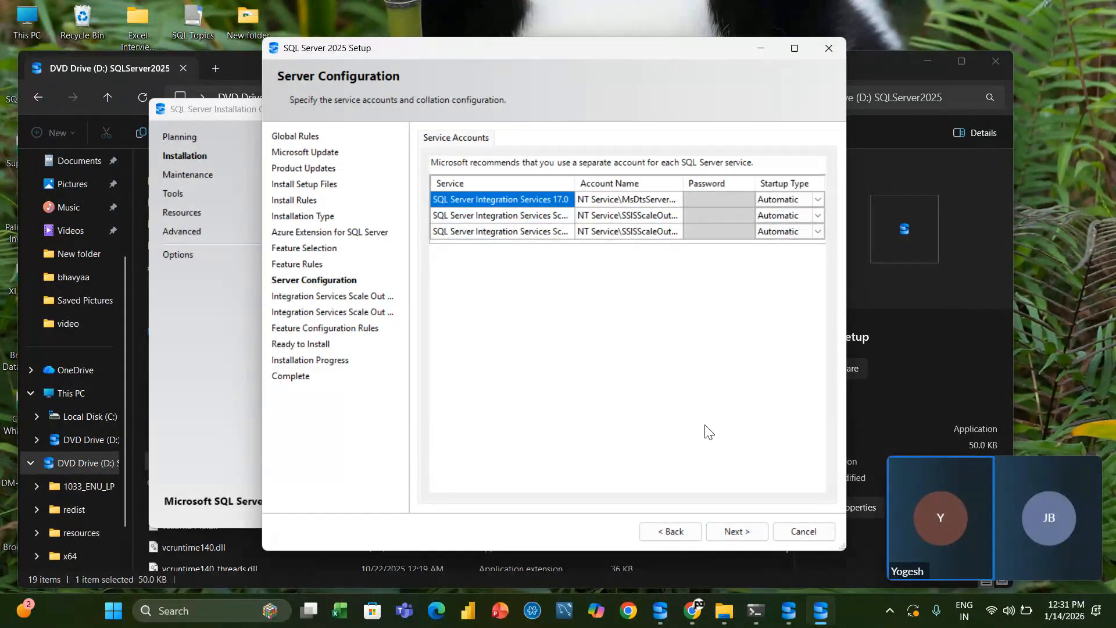
# Accept the default service accounts and the Scale Out master and worker node settings, and install the selected features.
pyautogui.click(745, 530)
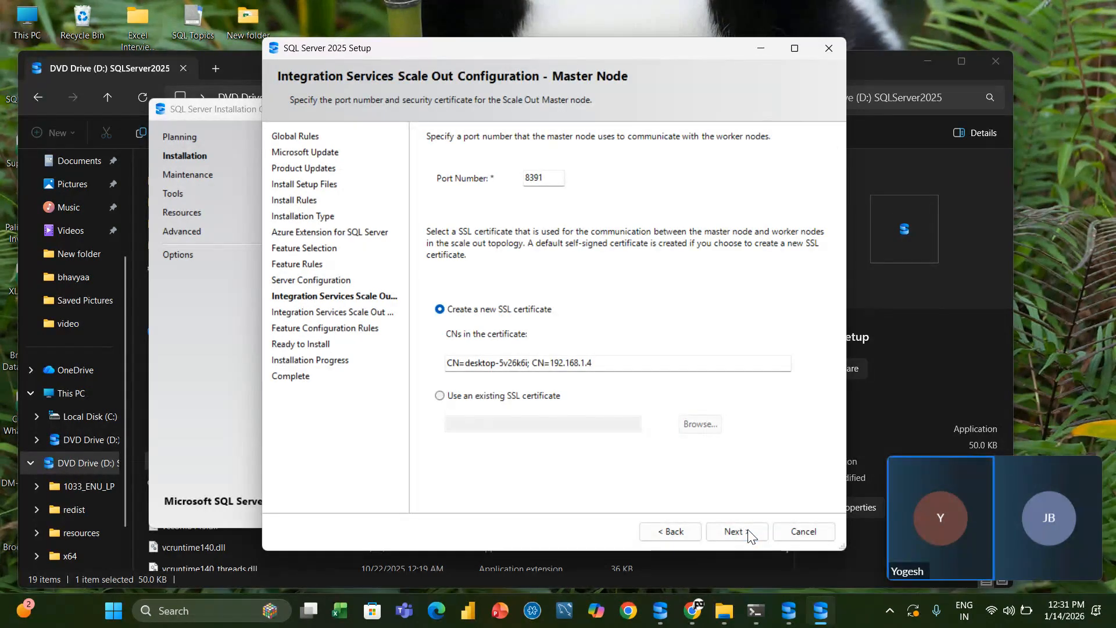
pyautogui.click(747, 532)
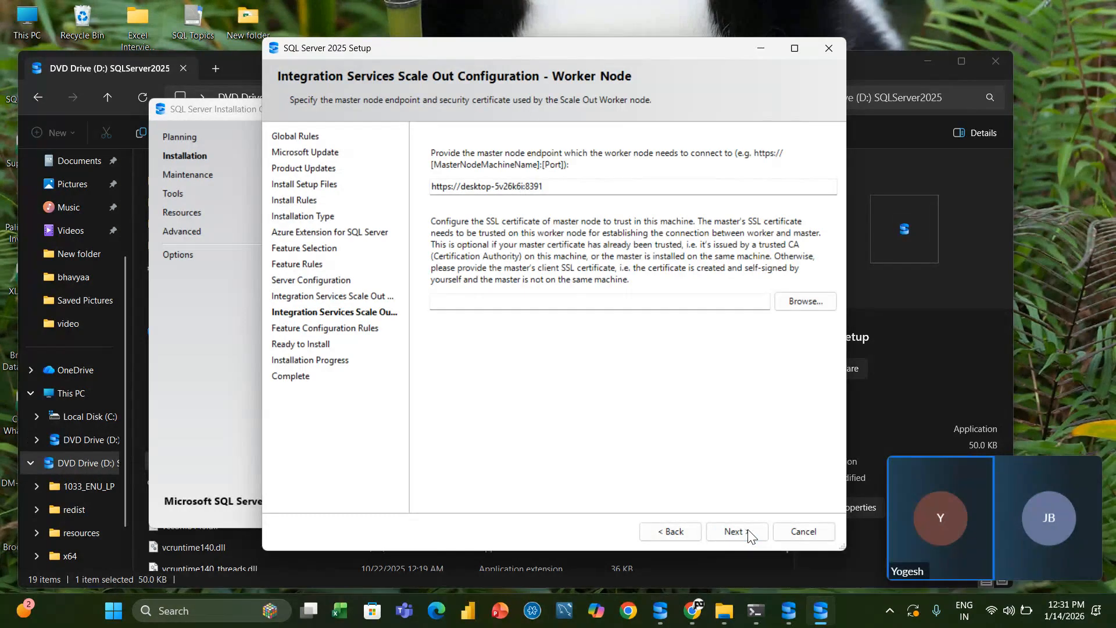
pyautogui.click(748, 530)
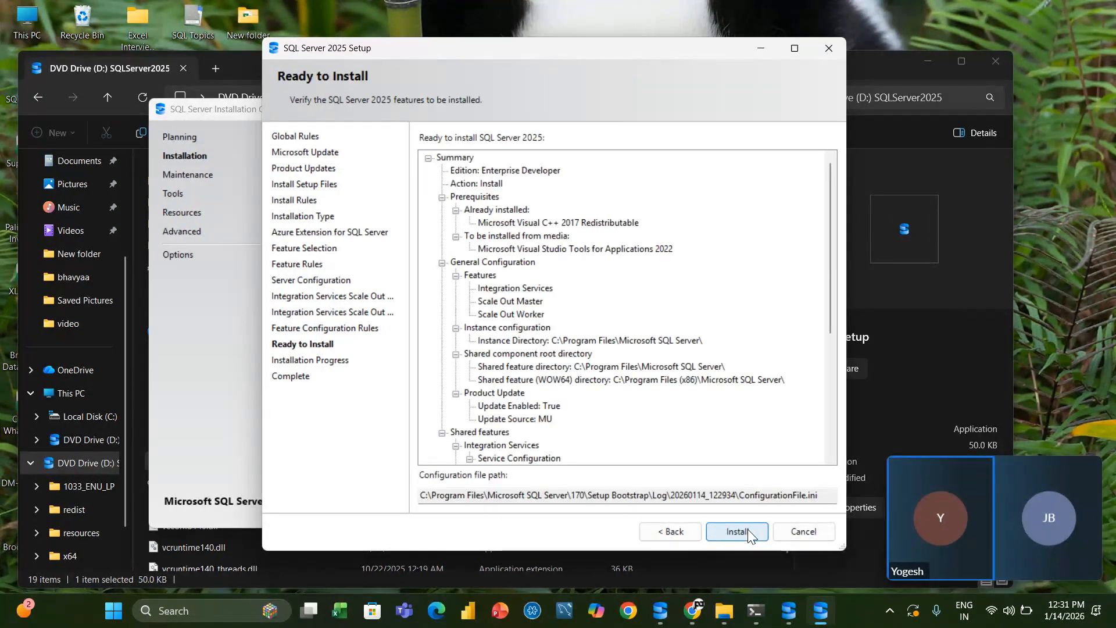
pyautogui.click(748, 530)
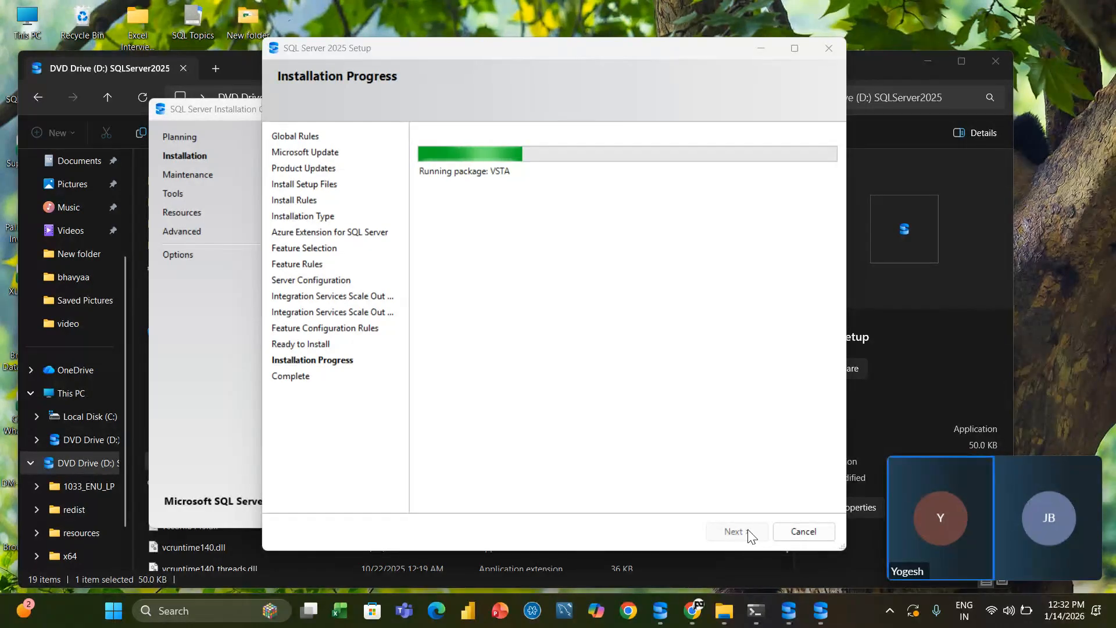
pyautogui.click(750, 535)
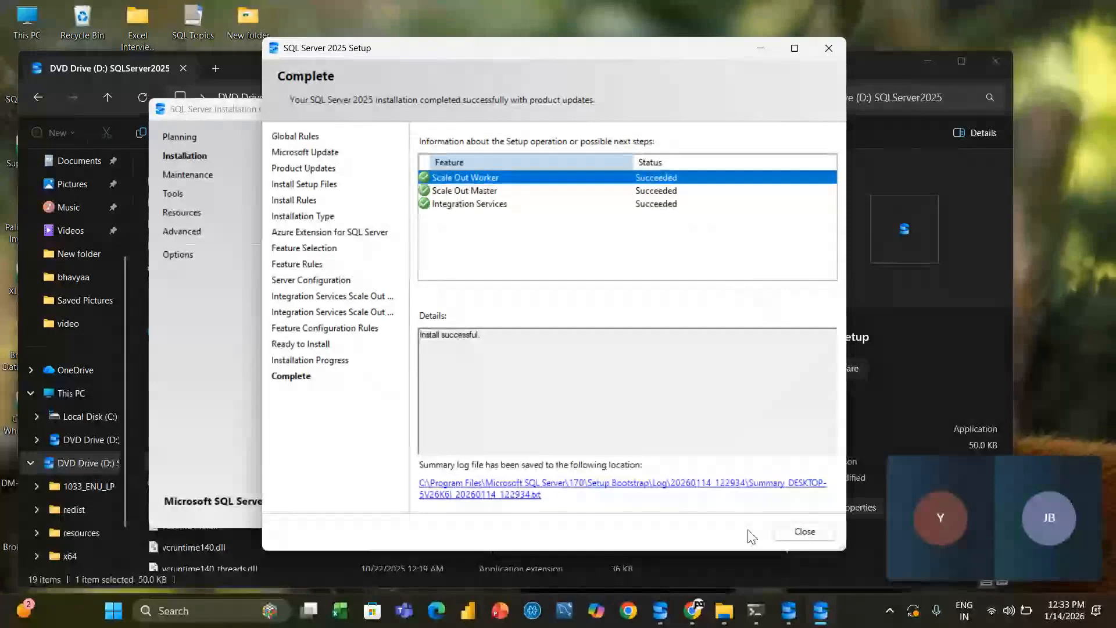
# Close the completed SQL Server 2025 Setup, SQL Server Installation Center and the DVD drive folder window.
pyautogui.click(805, 531)
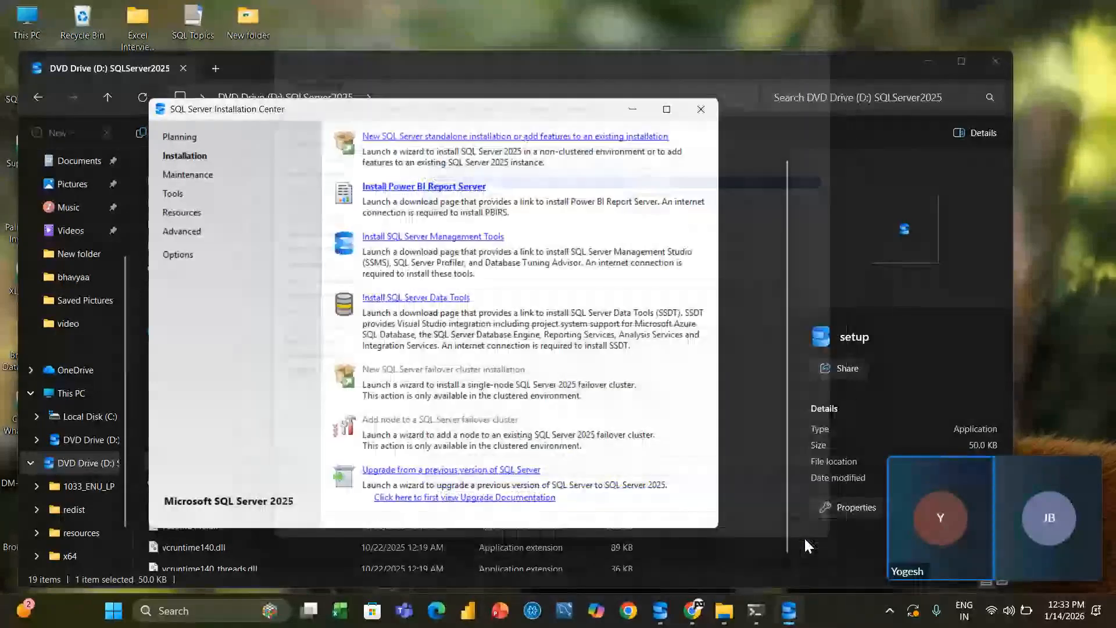
pyautogui.click(700, 108)
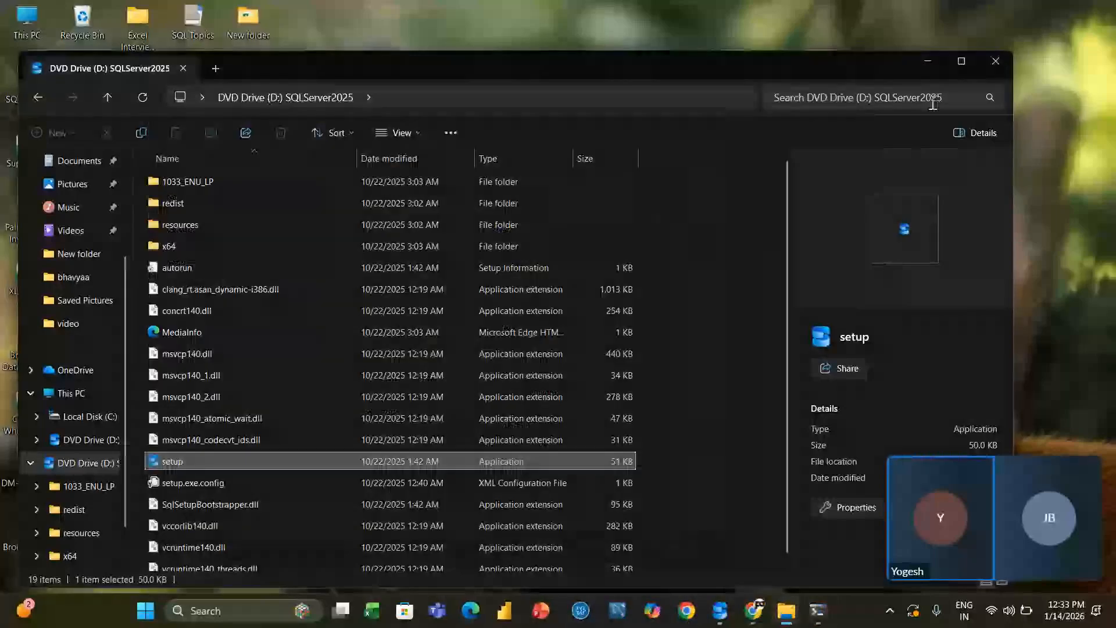
pyautogui.click(995, 61)
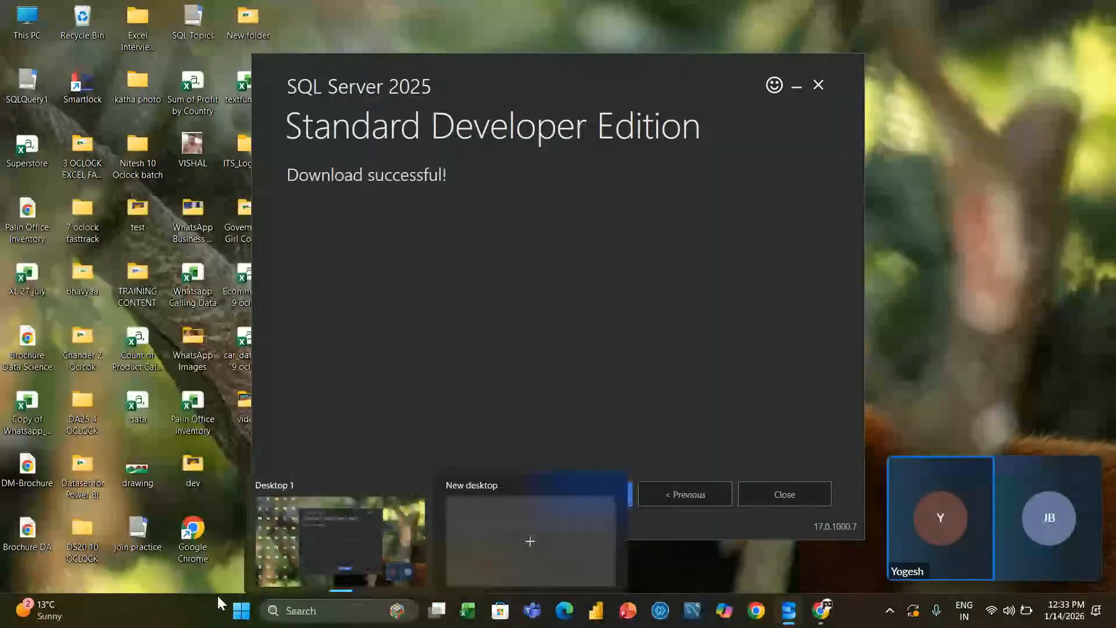
# Search Windows for "import", open SQL Server 2025 Import and Export Data (64-bit) to check it and close the wizard.
pyautogui.click(232, 621)
pyautogui.write('imp')
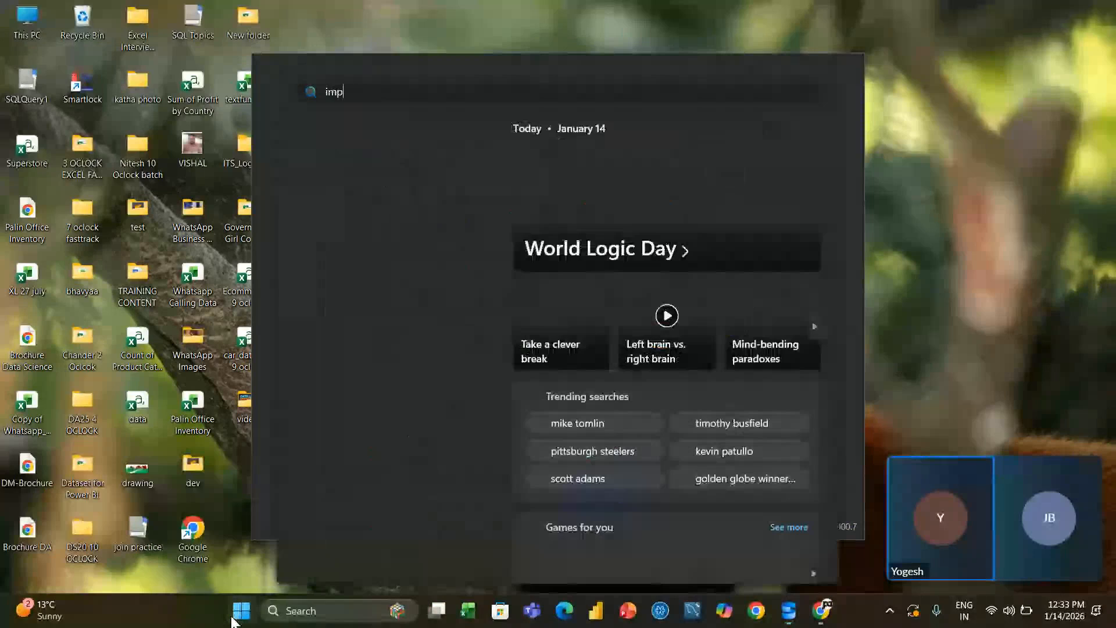
pyautogui.write('ort')
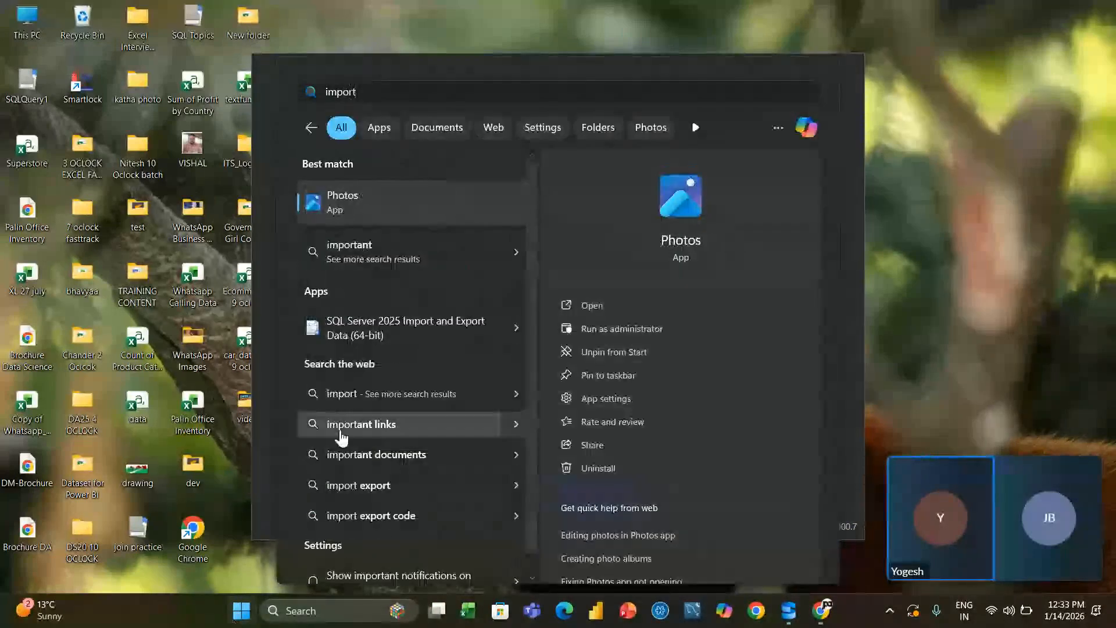
pyautogui.click(397, 341)
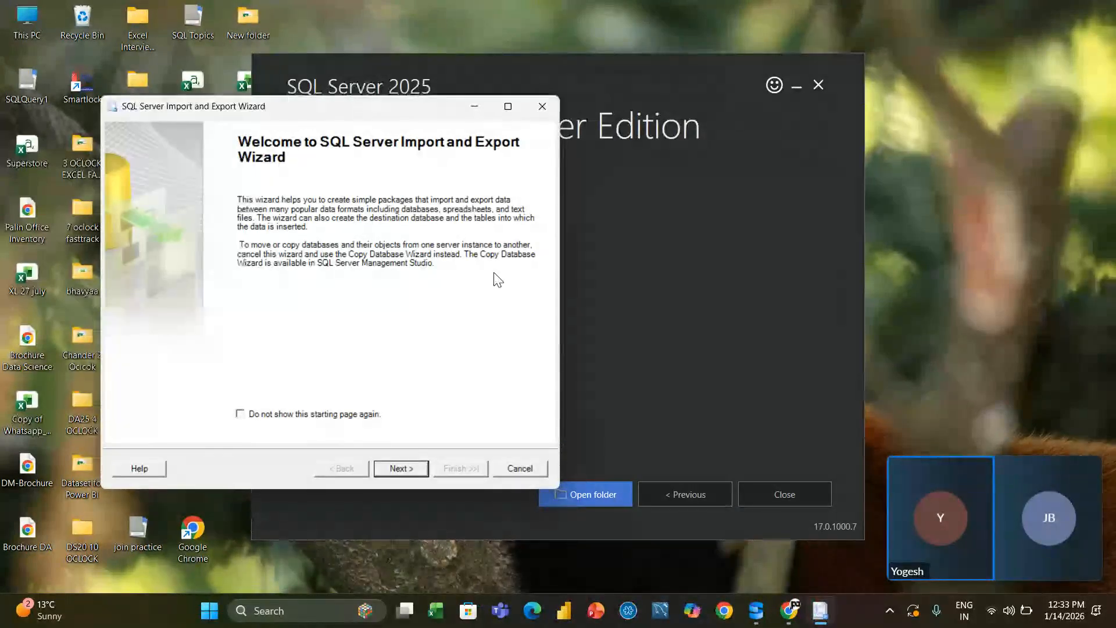
pyautogui.click(541, 107)
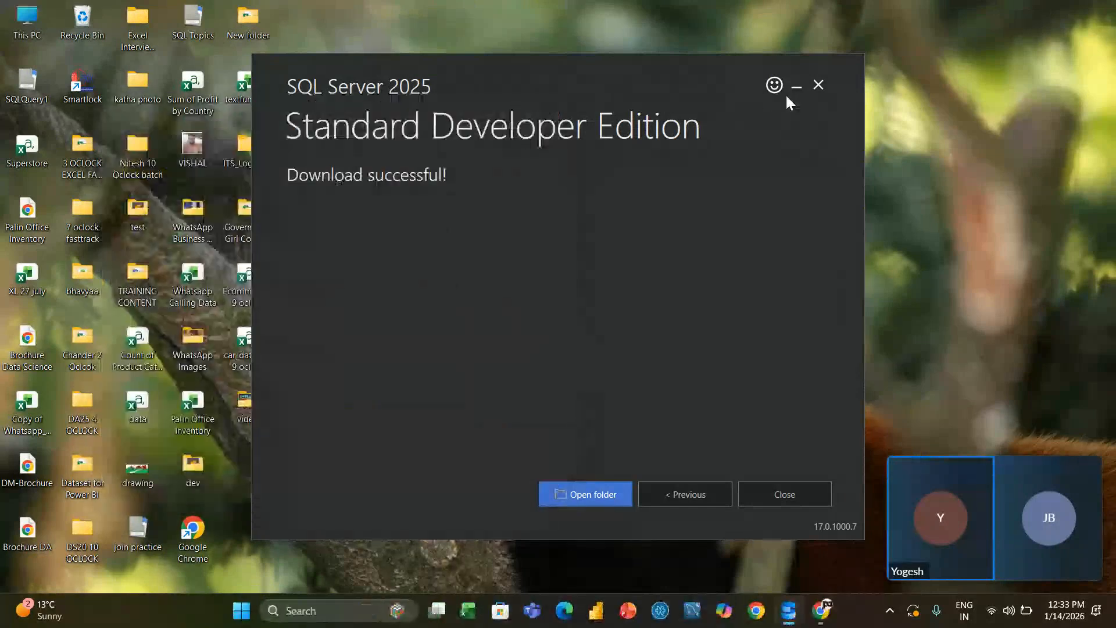
# Close the SQL Server 2025 Standard Developer Edition installer and confirm the exit.
pyautogui.click(818, 85)
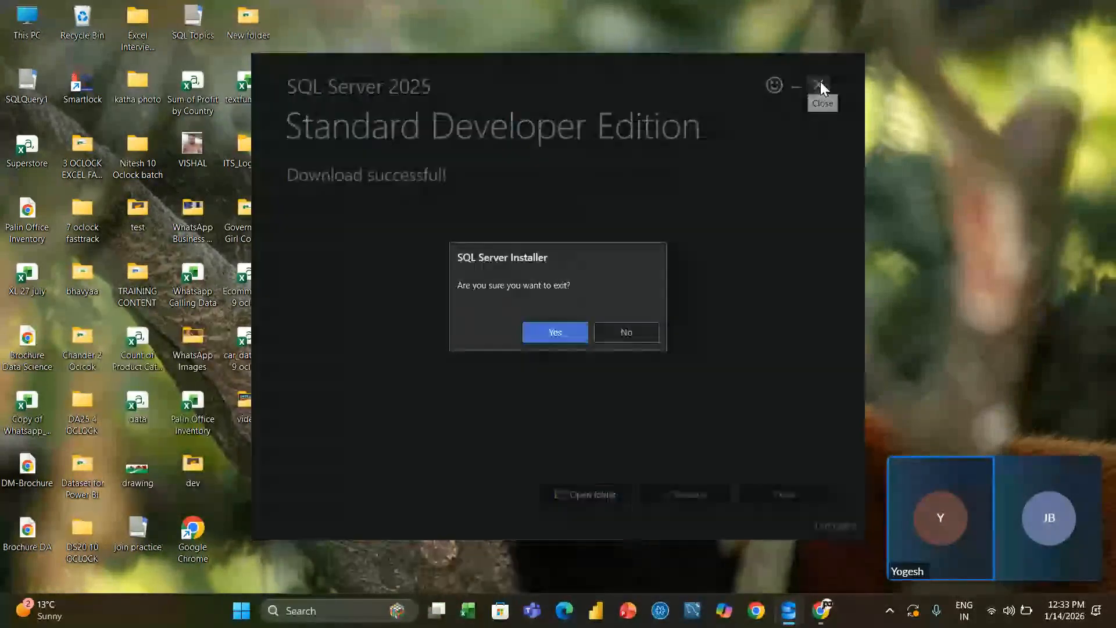
pyautogui.click(555, 332)
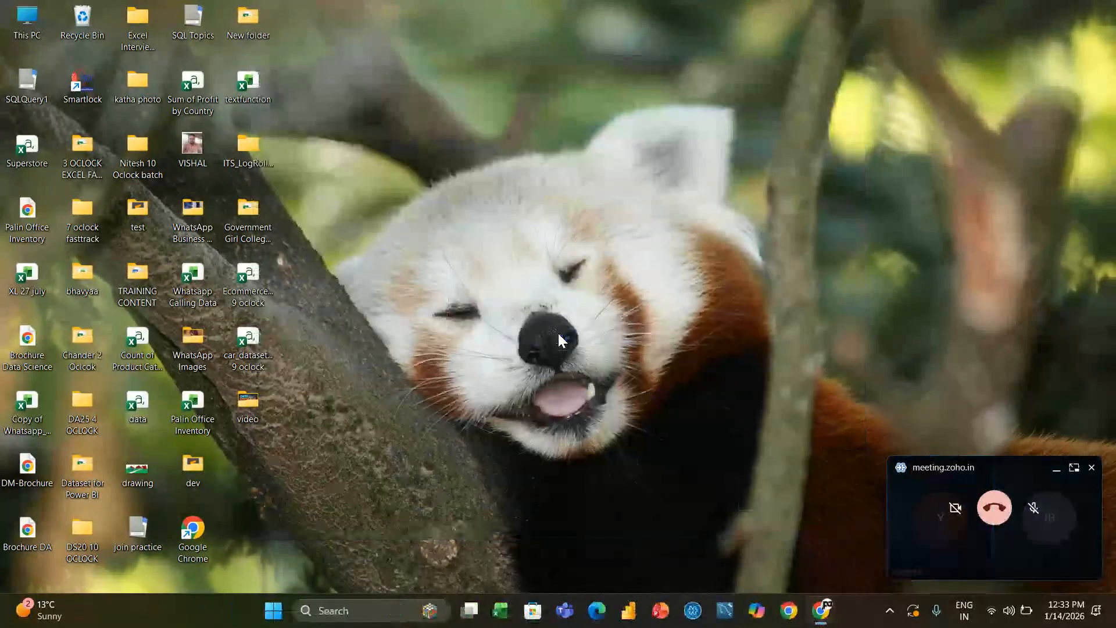
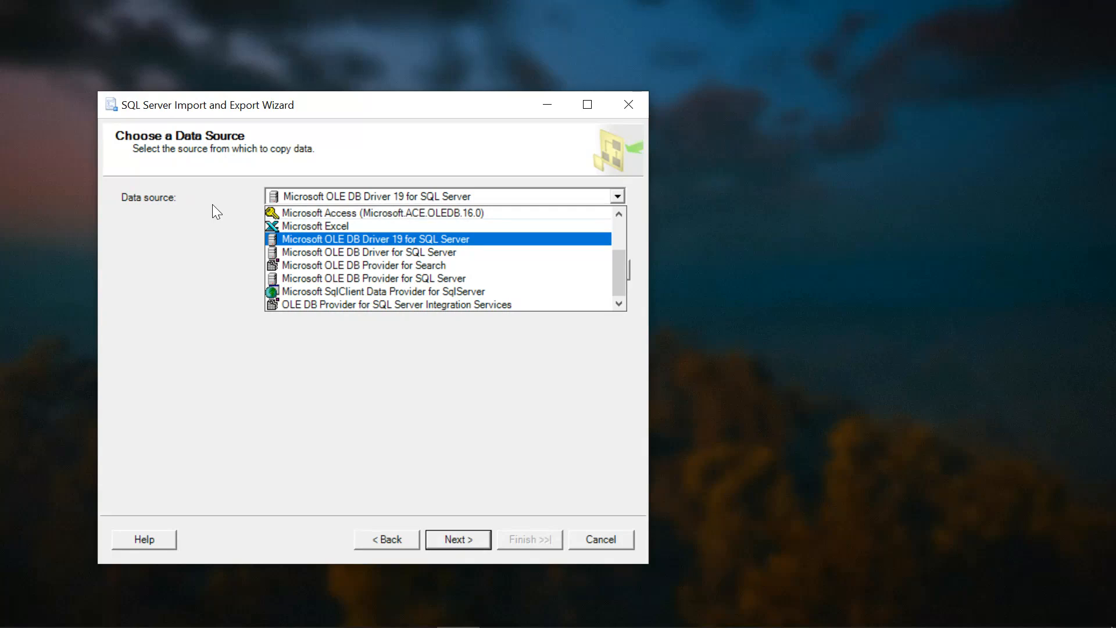
# Set the import source to Microsoft Excel and load Superstore.xls from the DataSets folder as the Excel file.
pyautogui.click(310, 226)
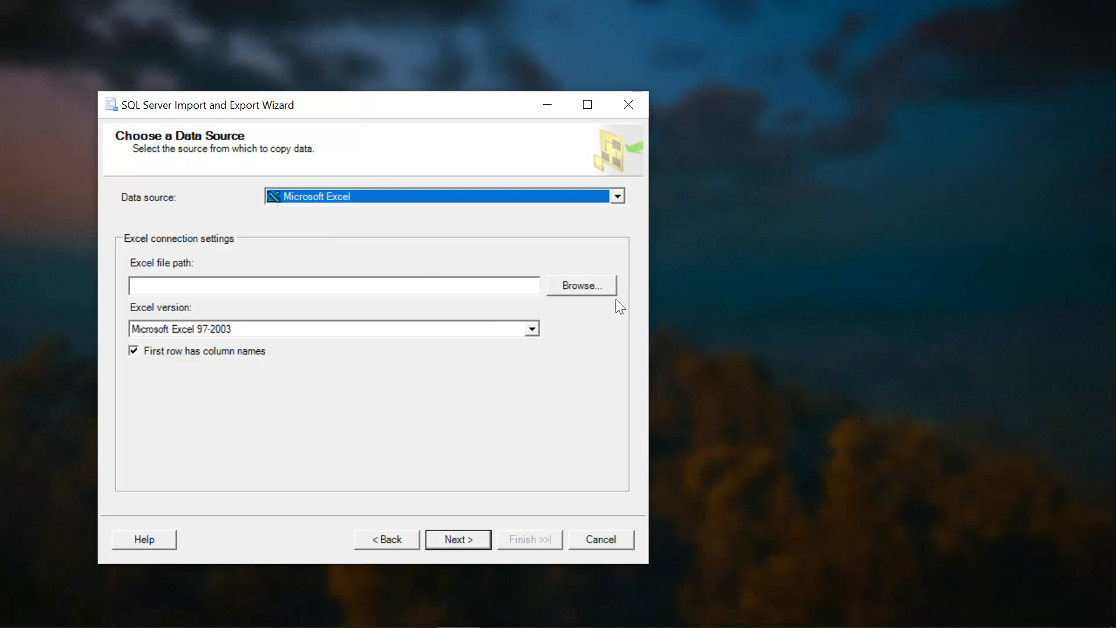
pyautogui.click(569, 279)
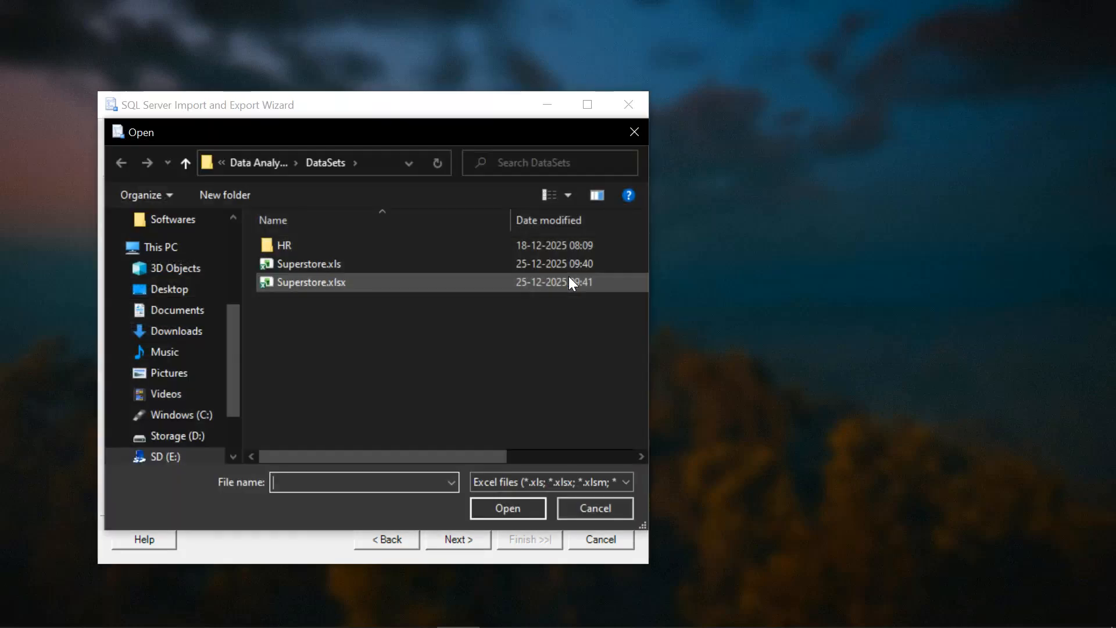
pyautogui.click(325, 267)
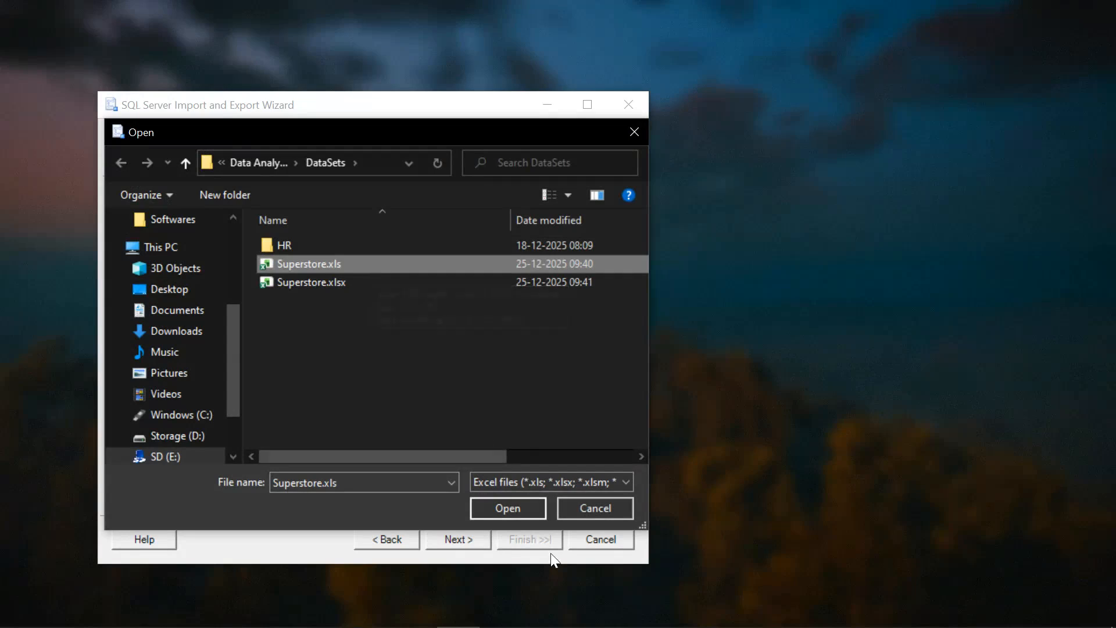
pyautogui.click(508, 510)
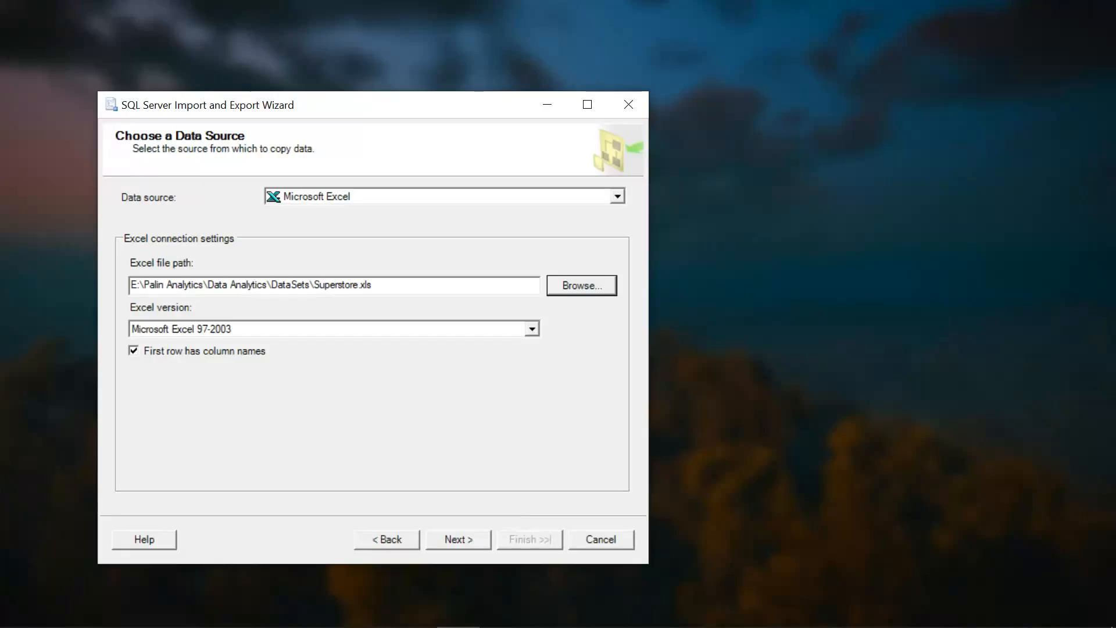
# Switch to SQL Server Management Studio, expand the server's databases, and create a database named sql12 from a new query.
pyautogui.click(198, 617)
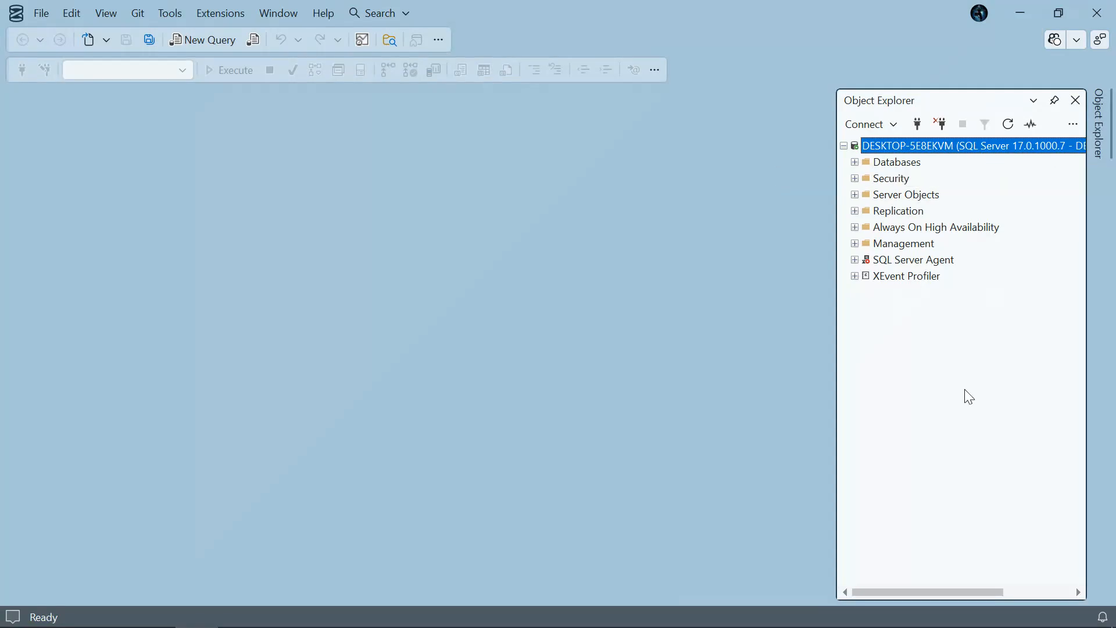
pyautogui.click(856, 163)
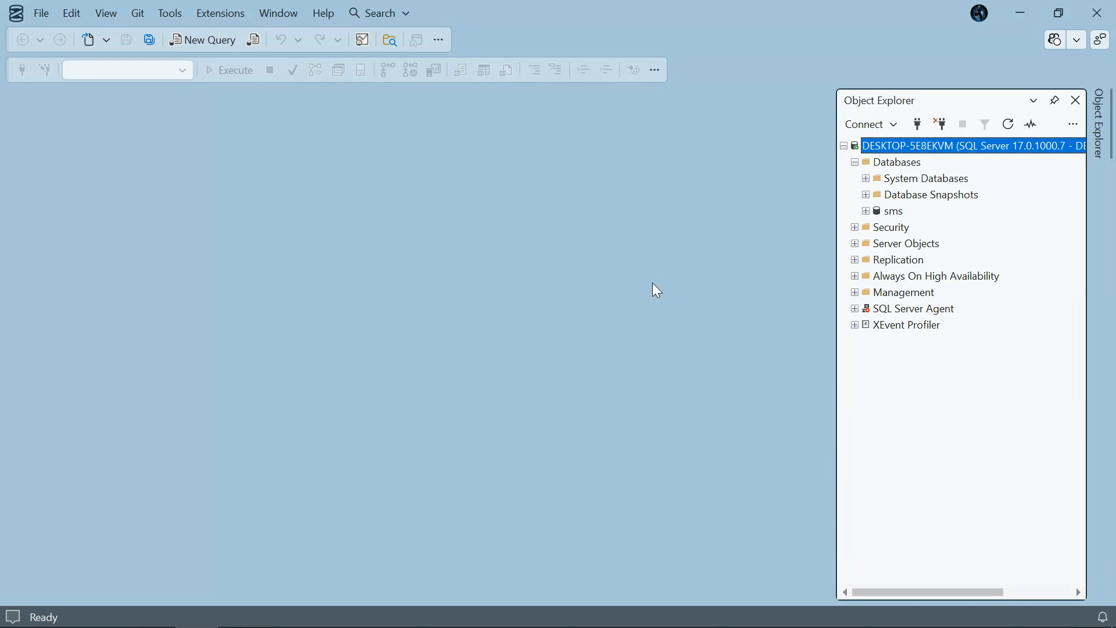
pyautogui.hotkey('ctrl', 'n')
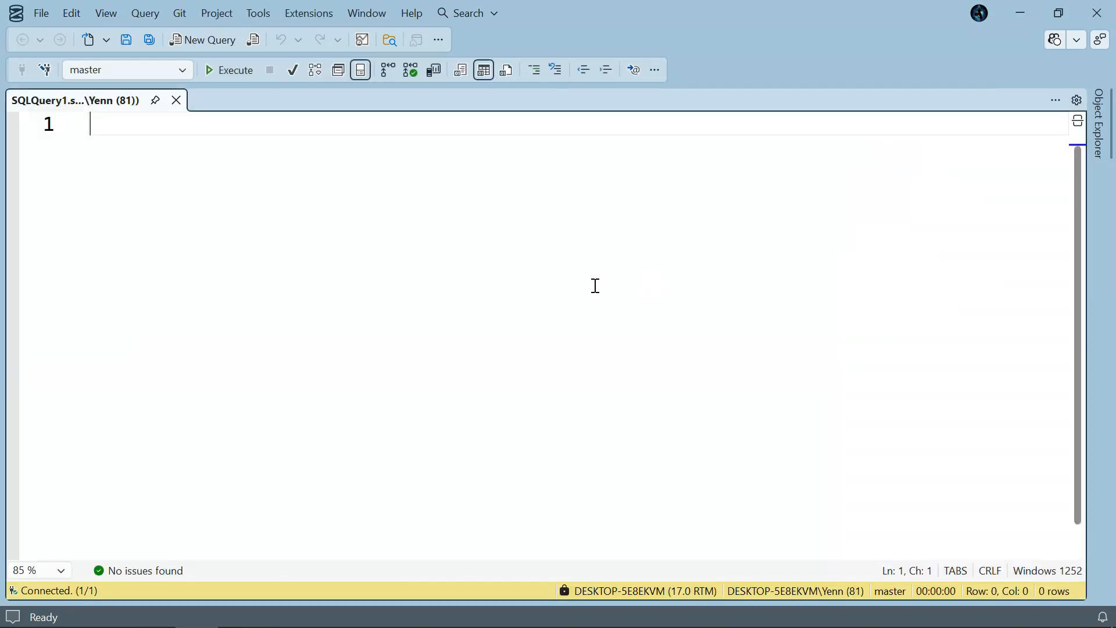
pyautogui.write('CREATE DA')
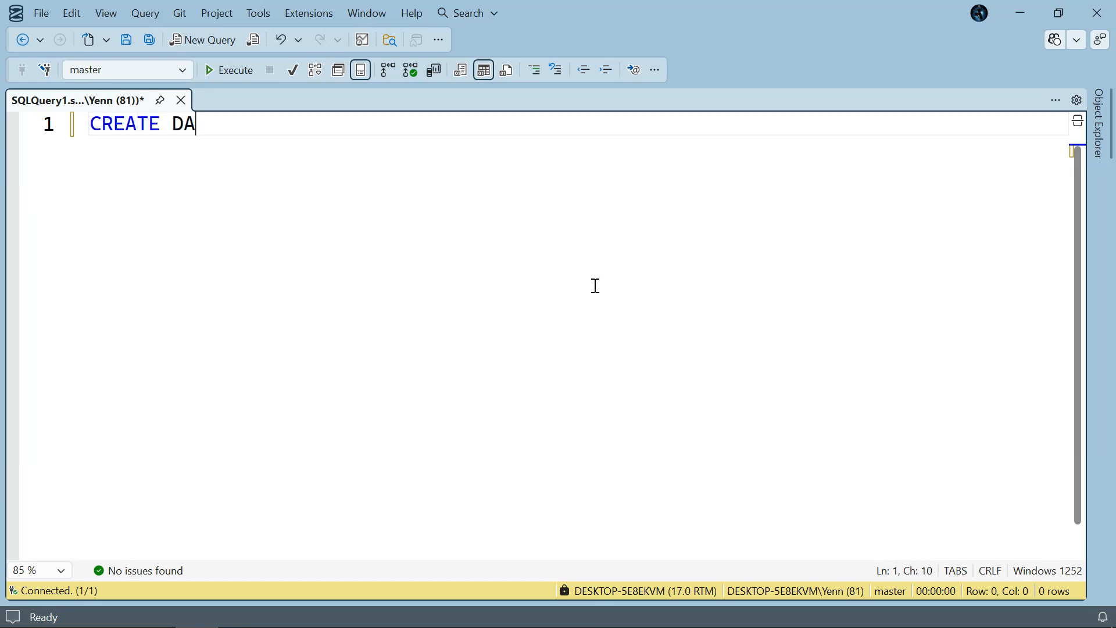
pyautogui.write('TABASE ')
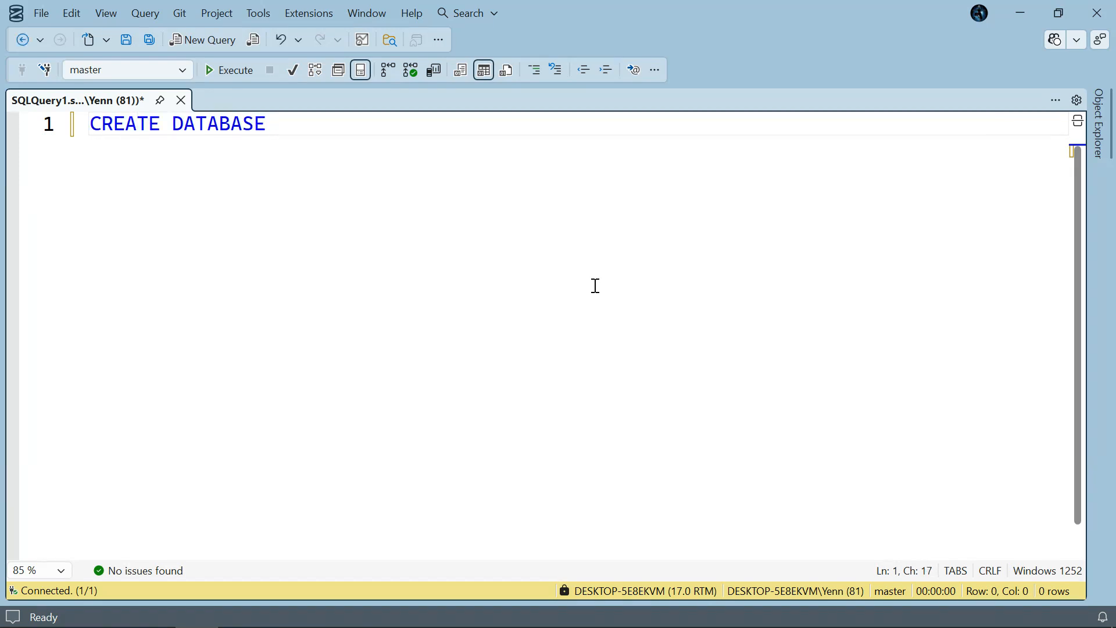
pyautogui.write('sql12;')
pyautogui.press('F5')
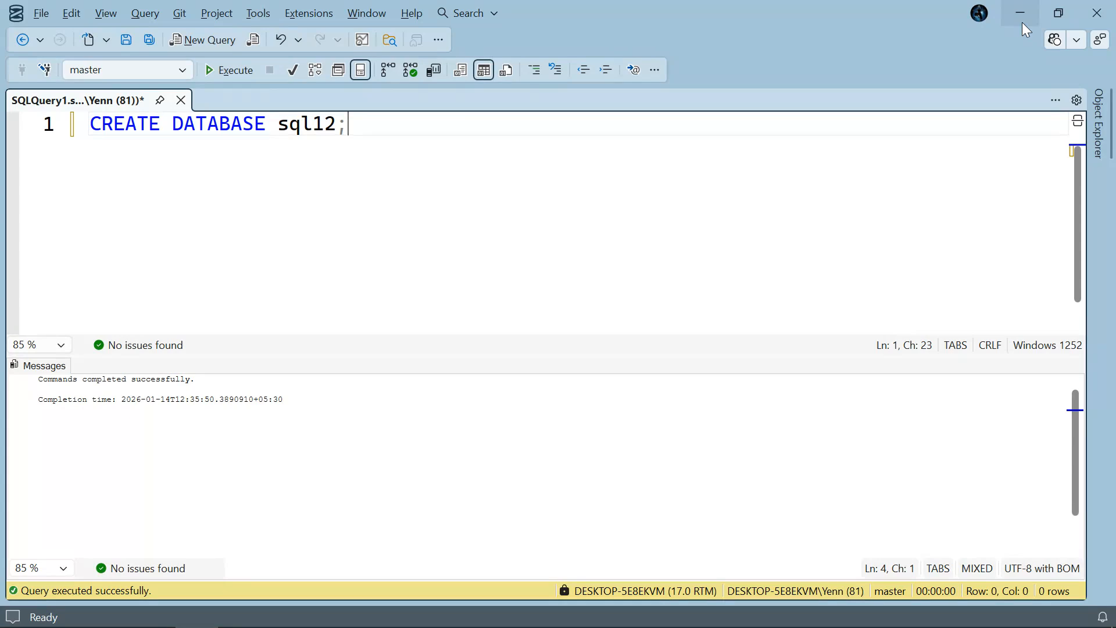
# Open the recent file Superstore.xls in Excel, dismiss the Analyze Data tip, and review the Orders sheet from its header row.
pyautogui.moveTo(427, 626)
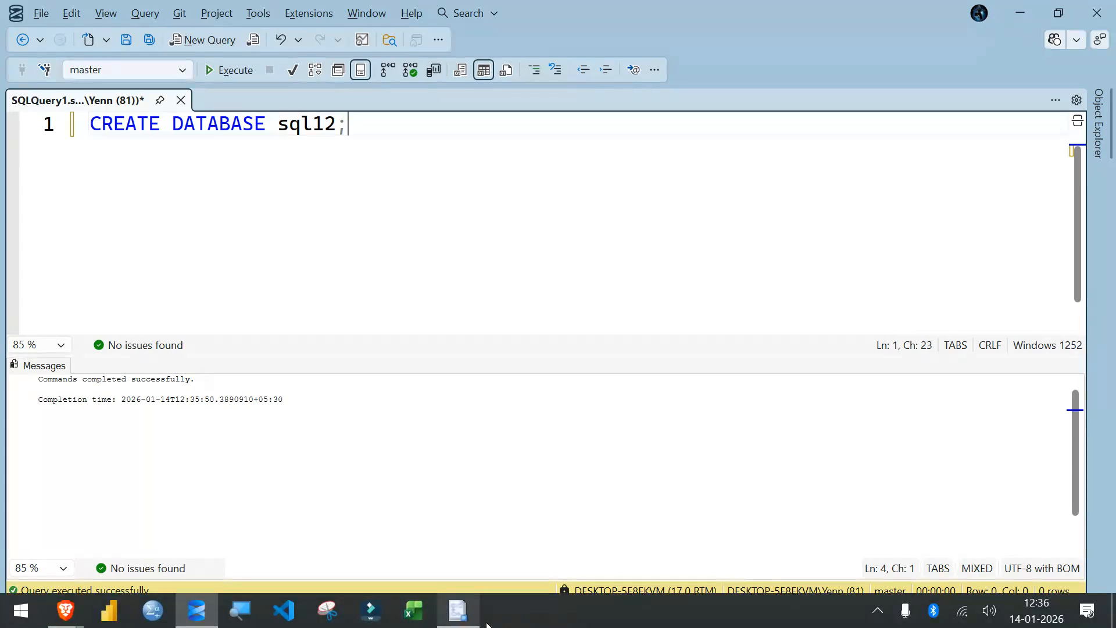
pyautogui.press('super+e')
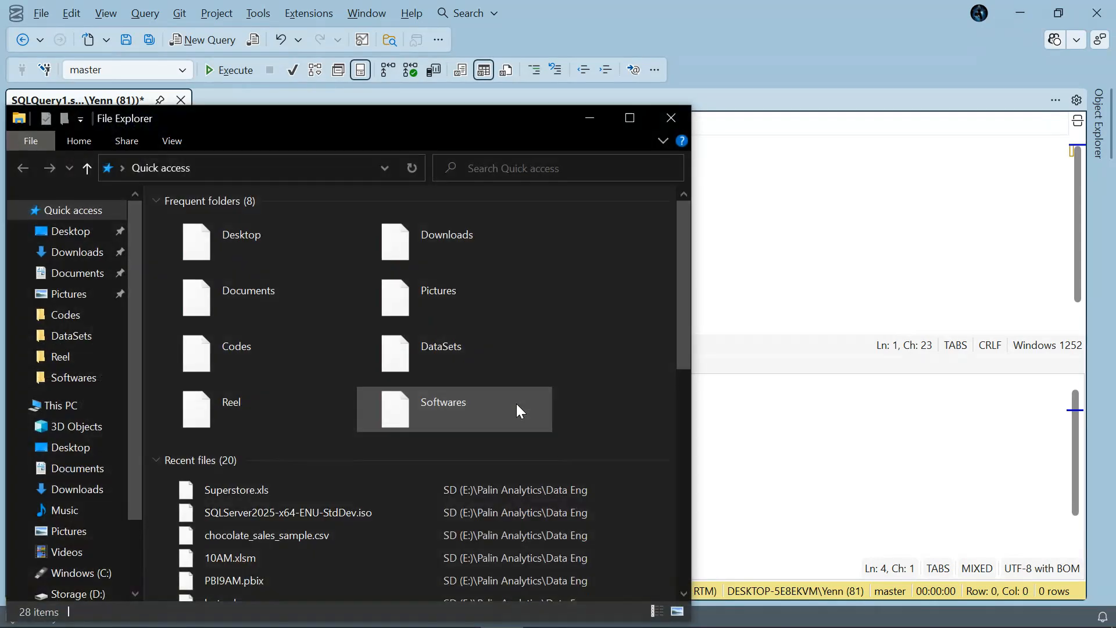
pyautogui.click(278, 505)
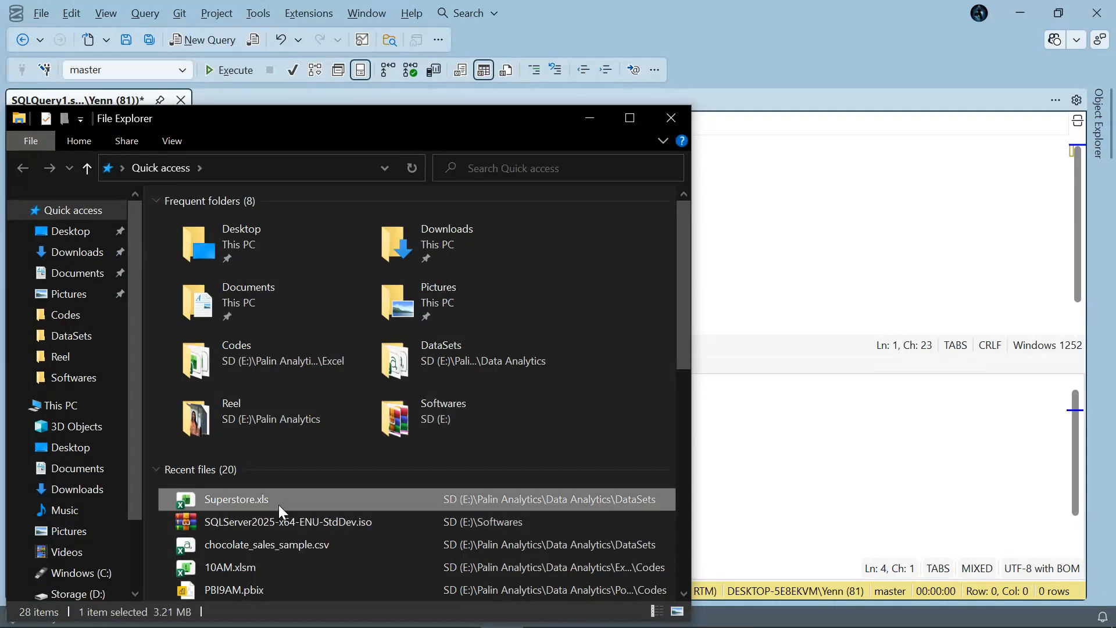
pyautogui.click(596, 120)
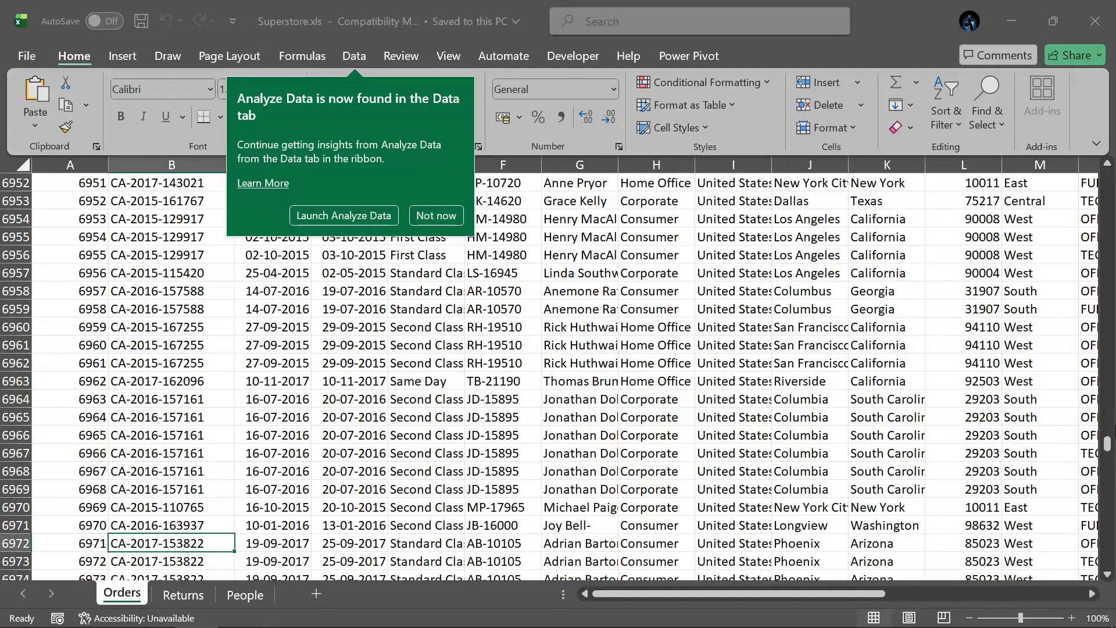
pyautogui.click(446, 215)
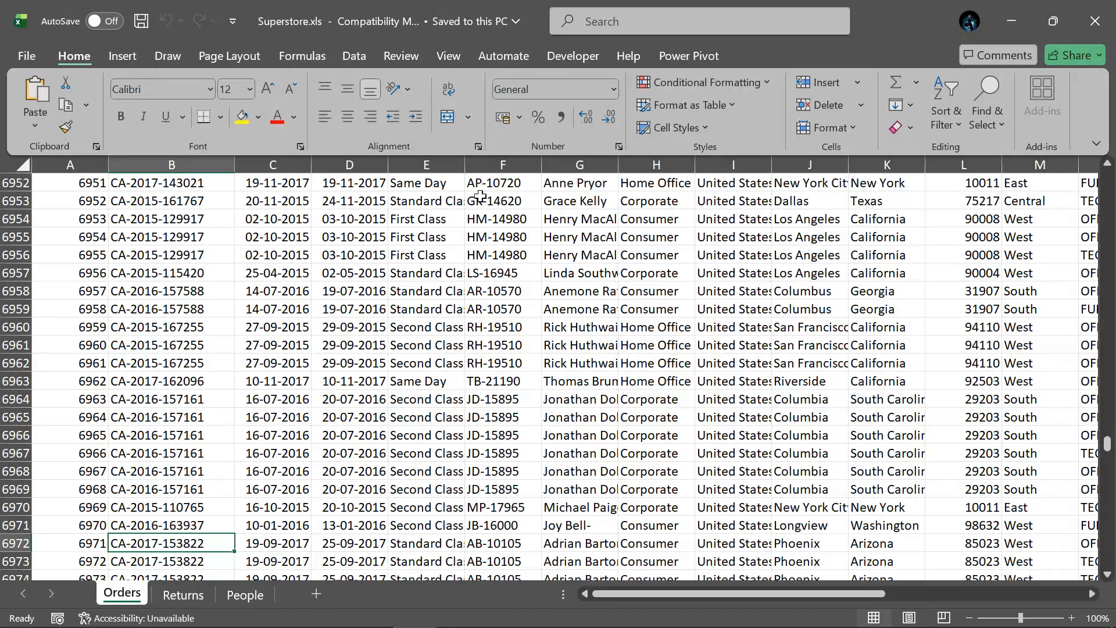
pyautogui.moveTo(1109, 451); pyautogui.dragTo(1112, 142)
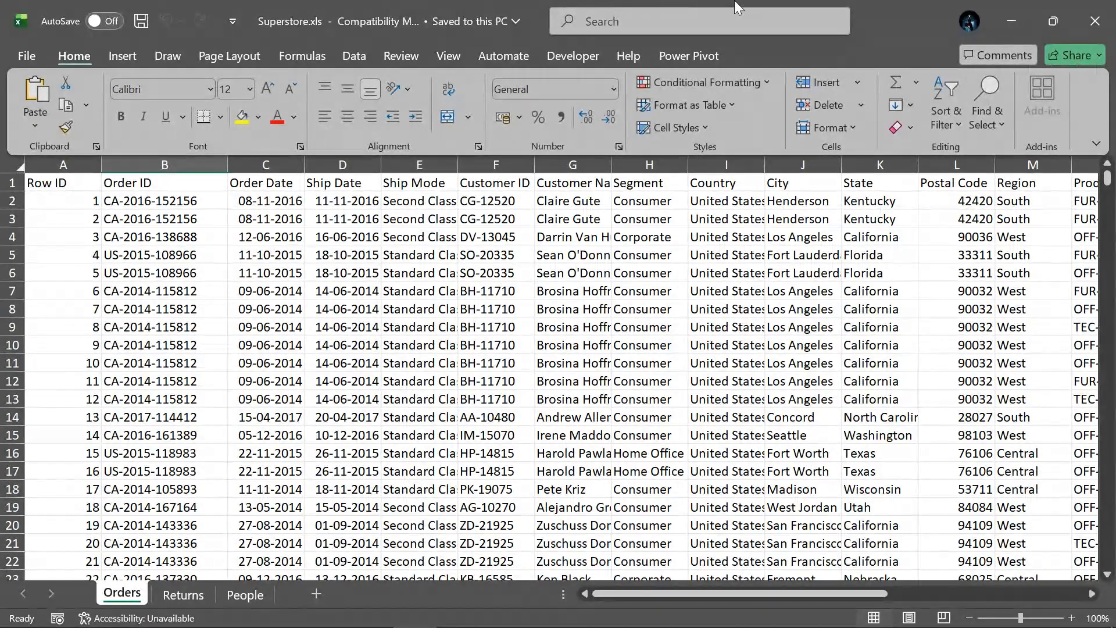
pyautogui.click(1005, 25)
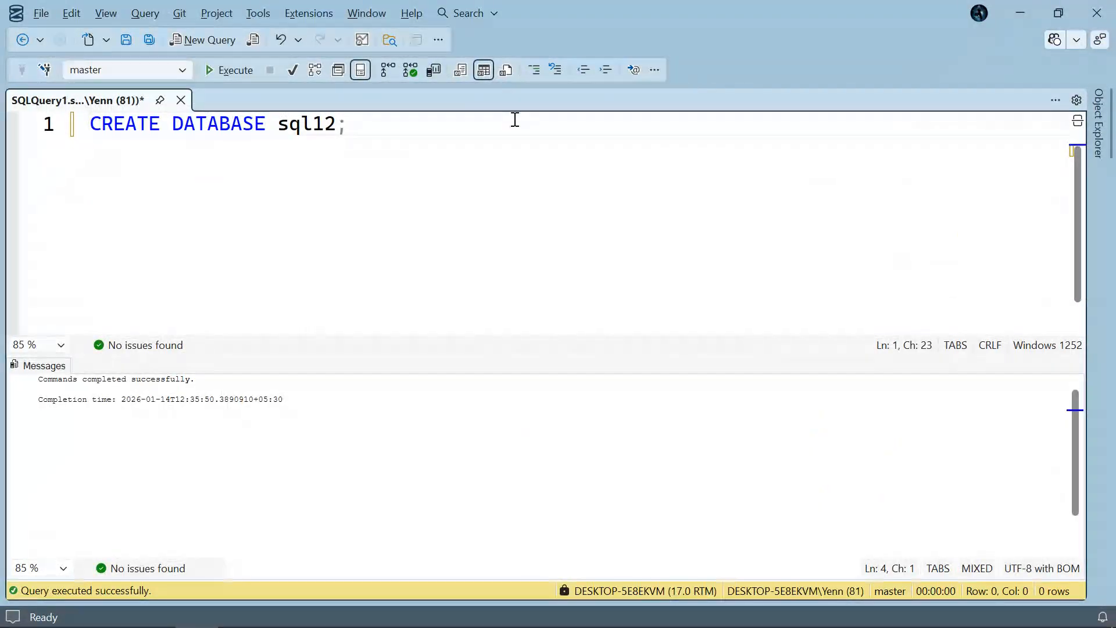
# Add the statement USE sql12; below the database creation line and execute only that statement.
pyautogui.press('Return')
pyautogui.press('Return')
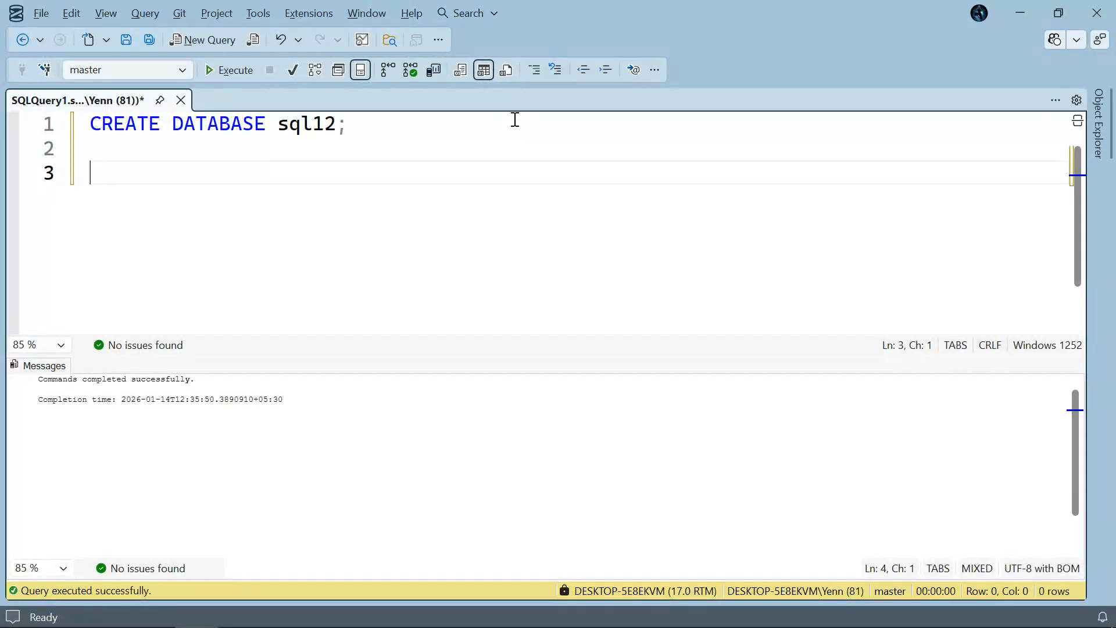
pyautogui.write('USE sql12')
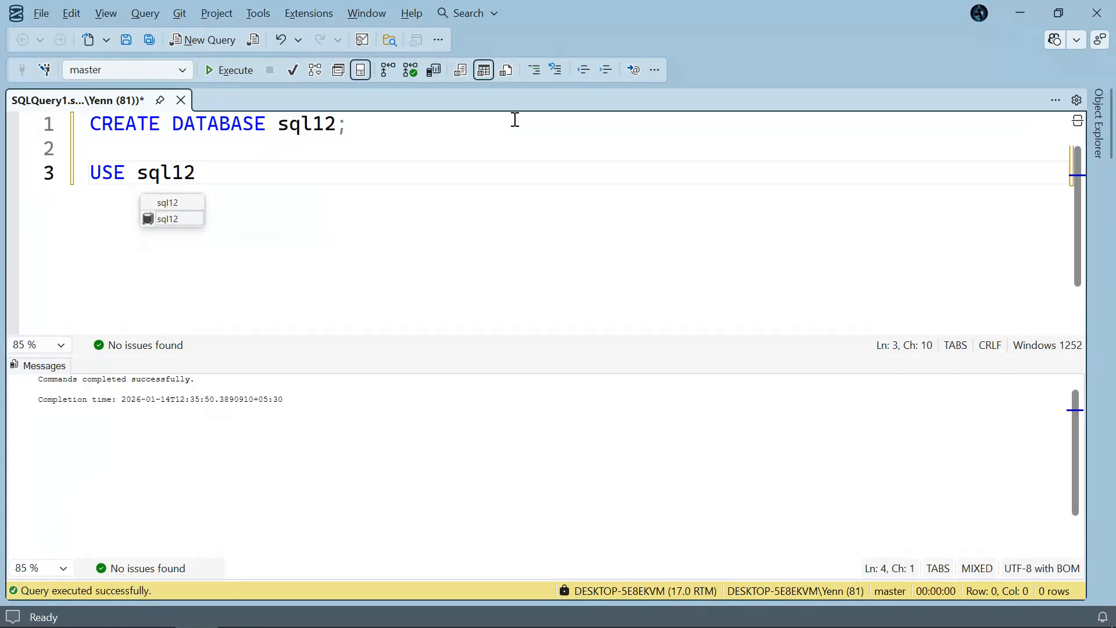
pyautogui.write(';')
pyautogui.hotkey('shift', 'Up')
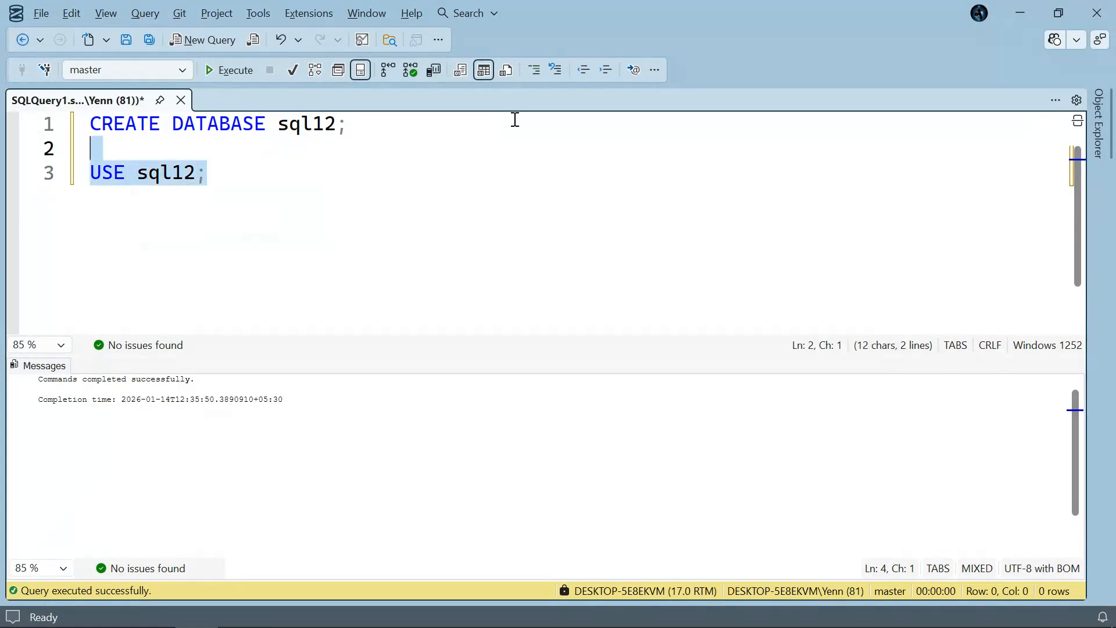
pyautogui.press('F5')
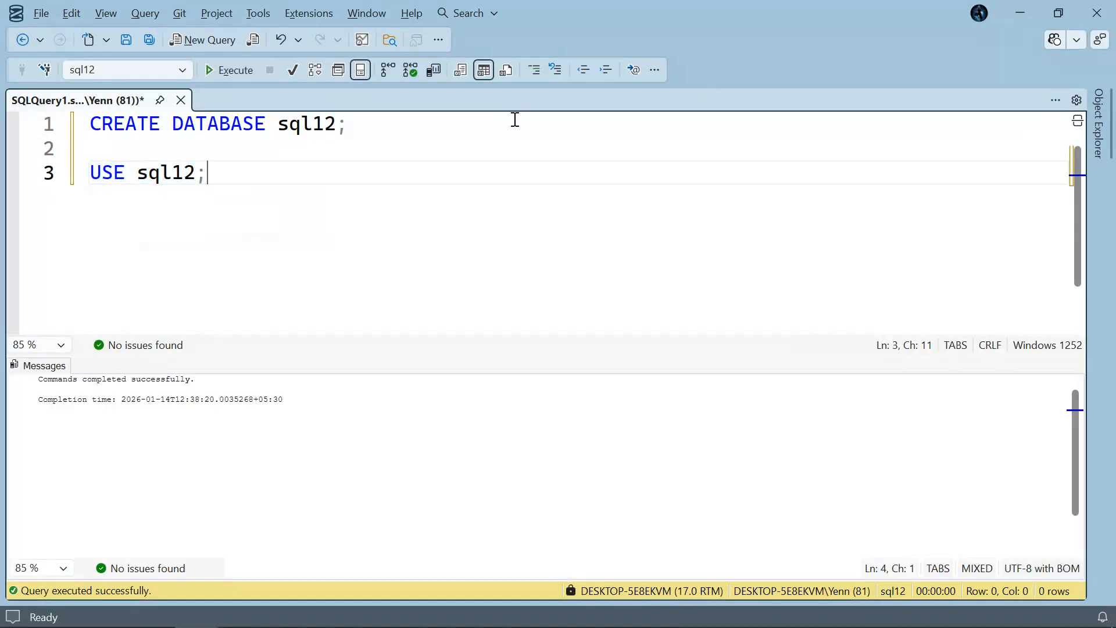
# Begin a CREATE TABLE statement for a table named Orders, with an opening parenthesis and an indented line for its columns.
pyautogui.press('Return')
pyautogui.press('Return')
pyautogui.write('C')
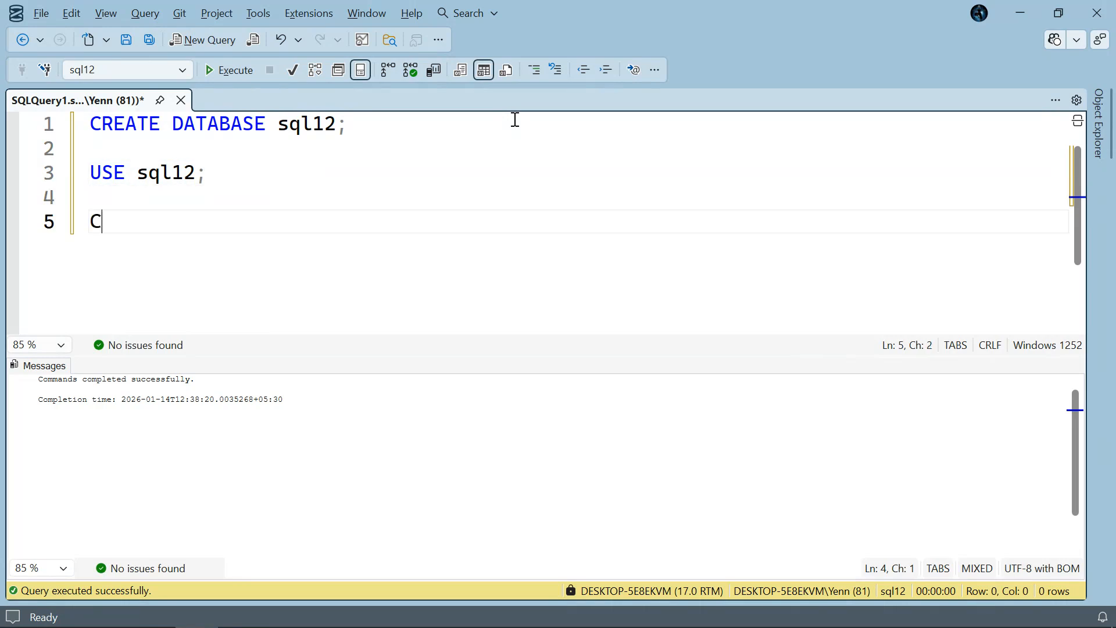
pyautogui.write('REATE TABLE ')
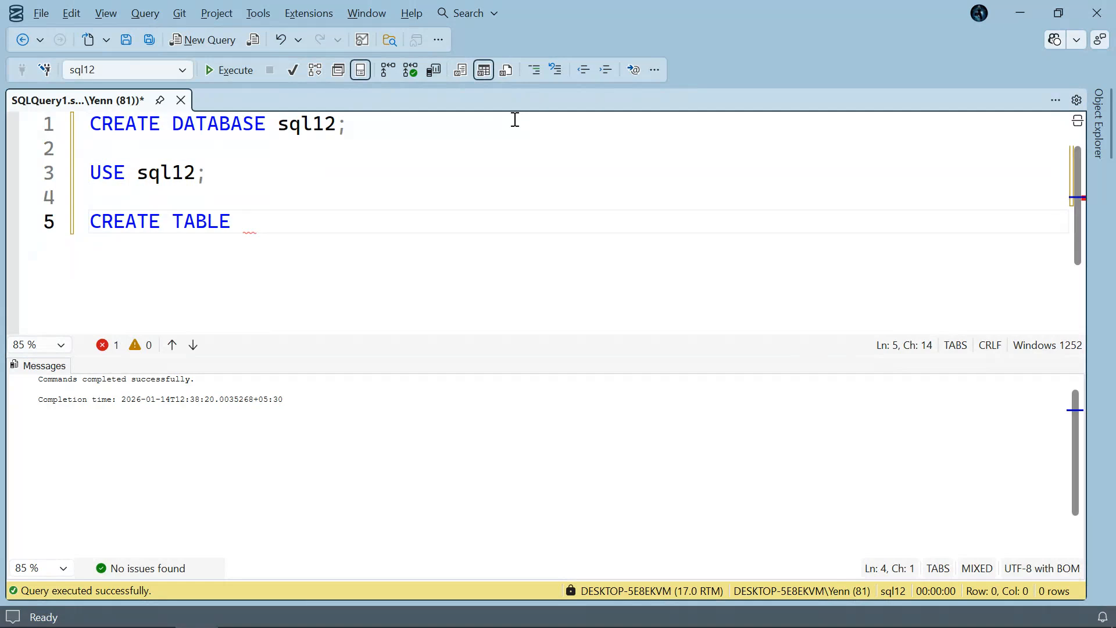
pyautogui.write('Orders')
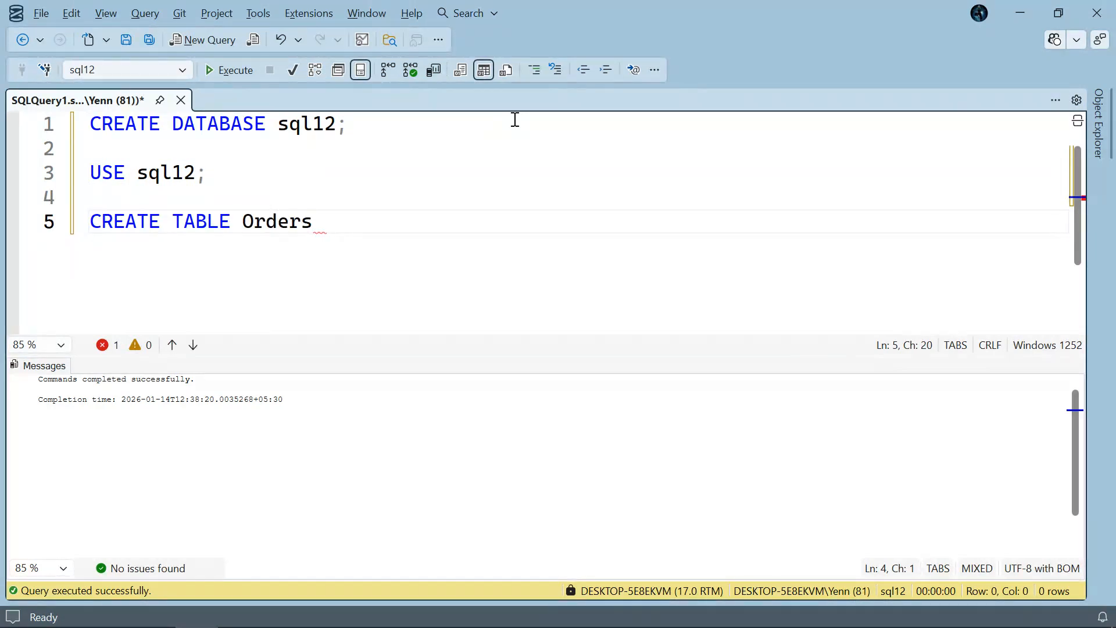
pyautogui.write('(')
pyautogui.press('BackSpace')
pyautogui.write('(')
pyautogui.press('Return')
pyautogui.press('Tab')
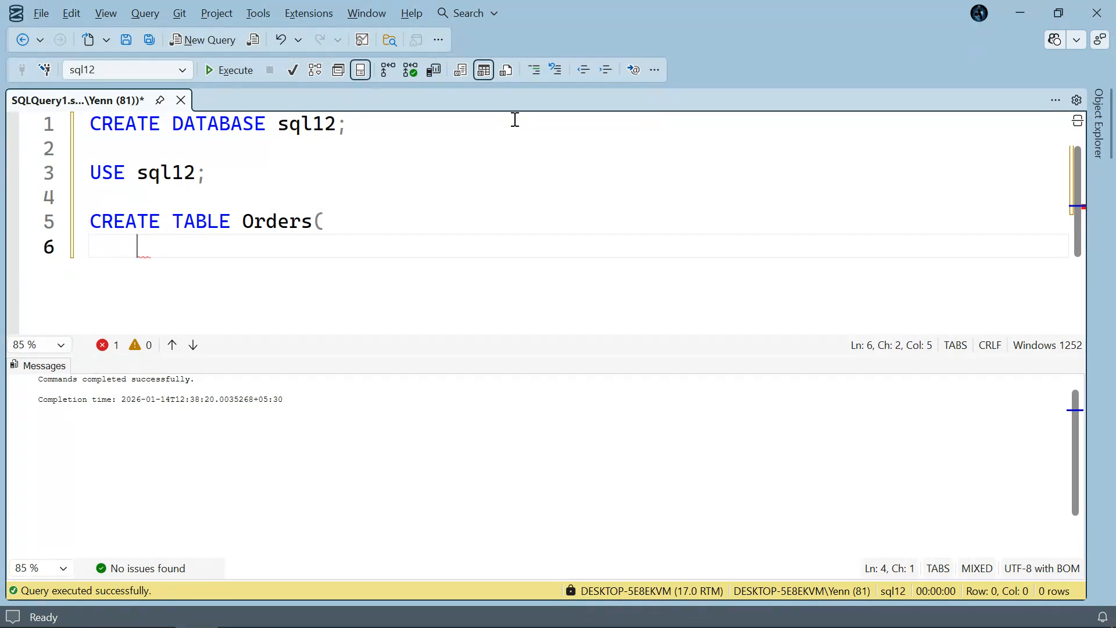
# Check the Orders sheet's column headers in Excel, and define the first table column as OrderID NVARCHAR(30) in the query.
pyautogui.moveTo(414, 626)
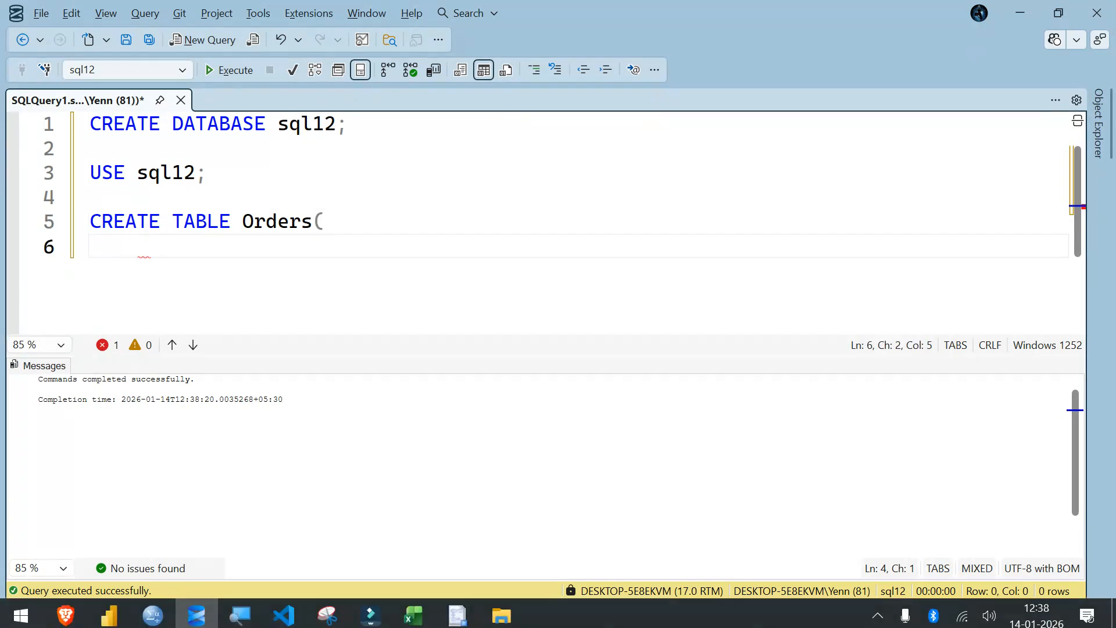
pyautogui.click(429, 616)
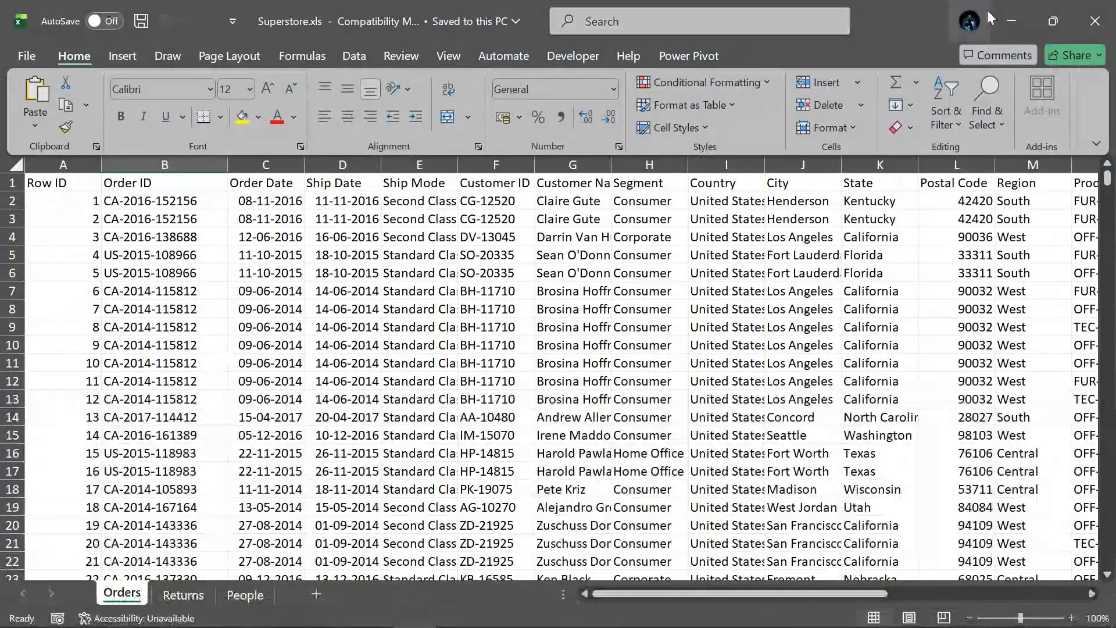
pyautogui.click(1001, 16)
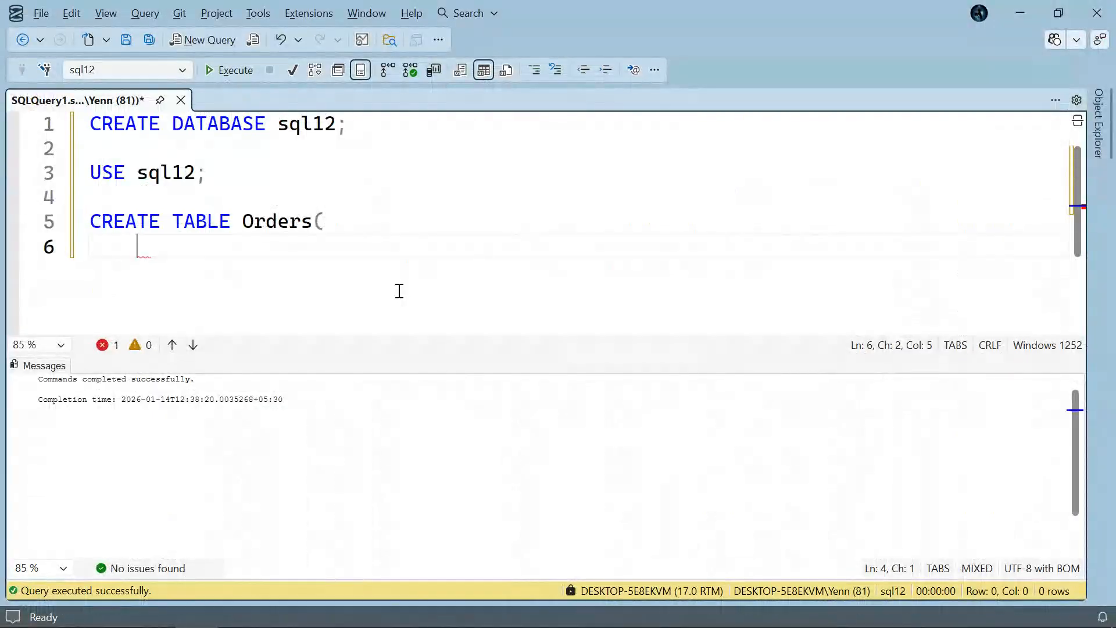
pyautogui.write('Orderi')
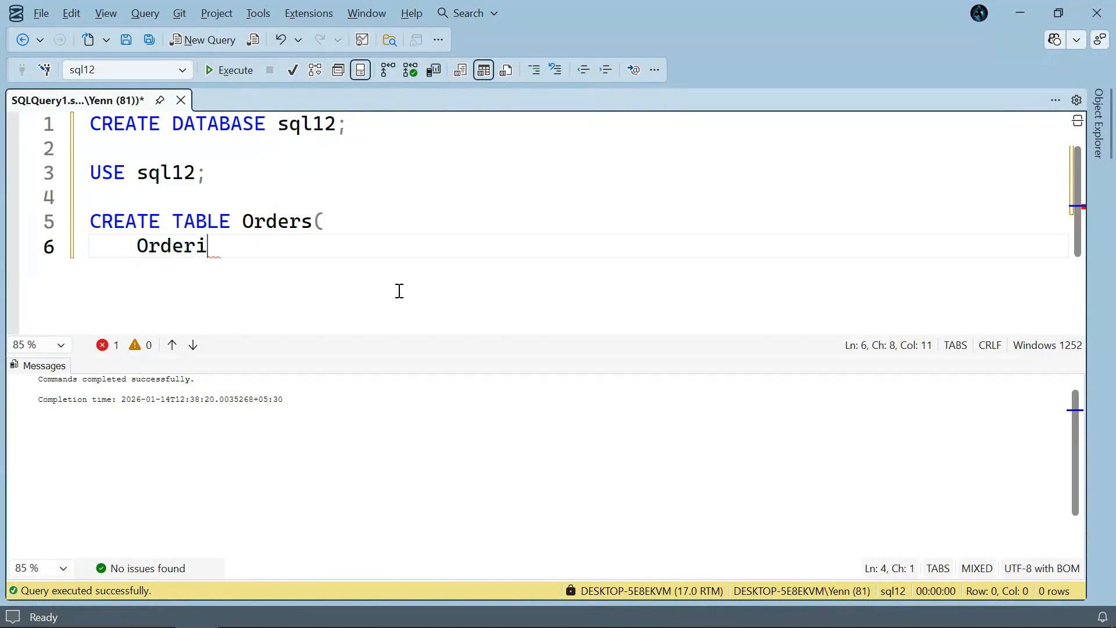
pyautogui.press('BackSpace')
pyautogui.write('ID N')
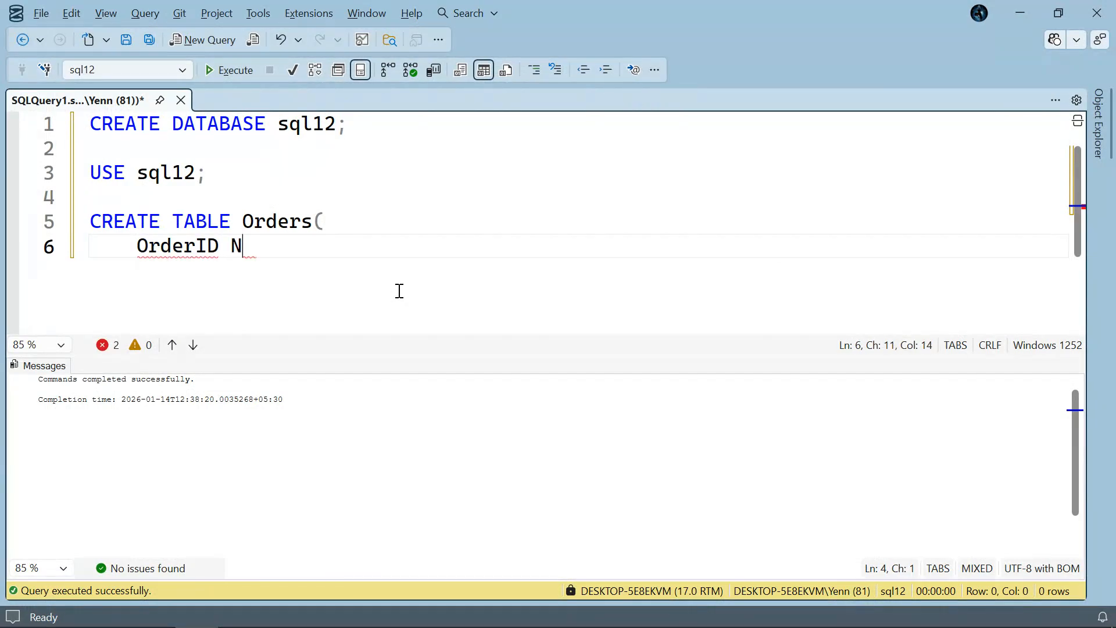
pyautogui.write('VARCHAR')
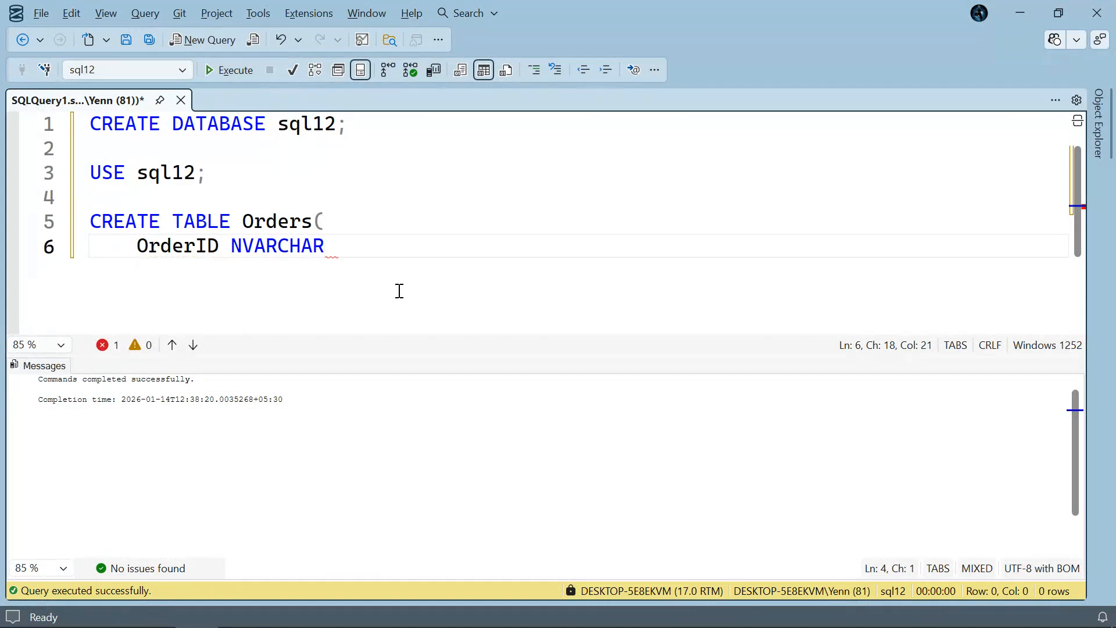
pyautogui.write('(30),')
pyautogui.press('Return')
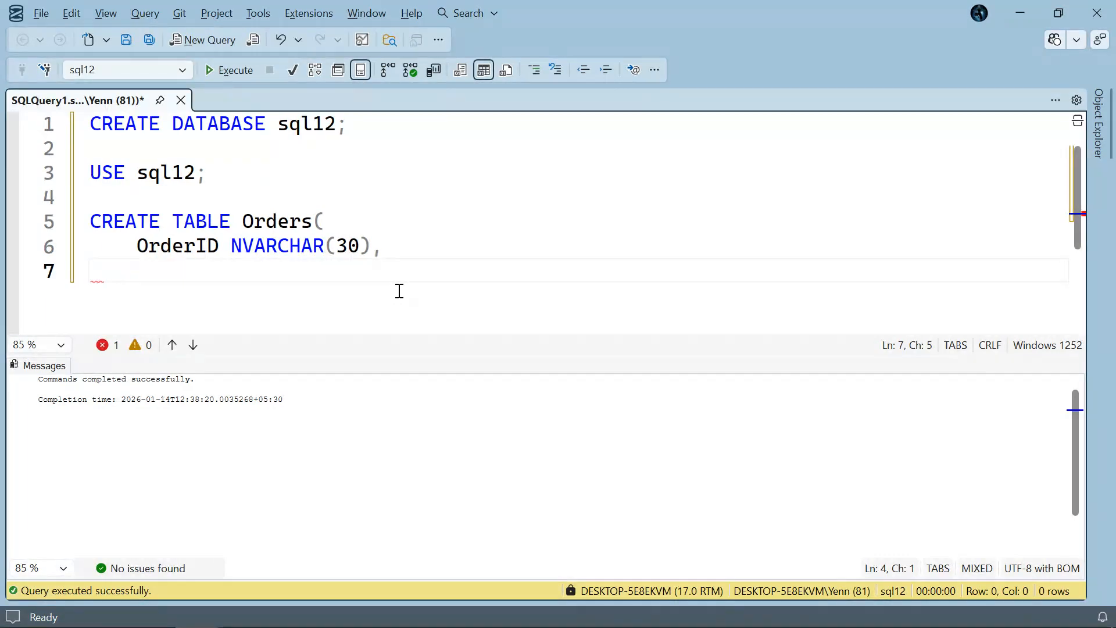
# Check the Orders sheet's next column headers in Excel, and add the column OrderDate DATE below OrderID in the table definition.
pyautogui.moveTo(360, 627)
pyautogui.click(240, 611)
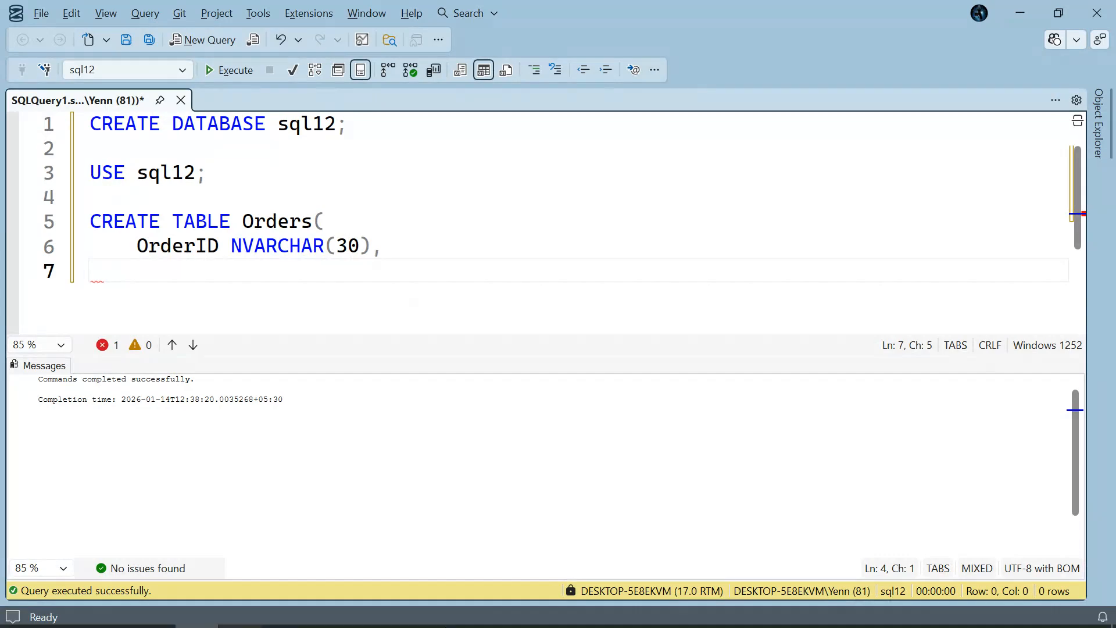
pyautogui.click(421, 621)
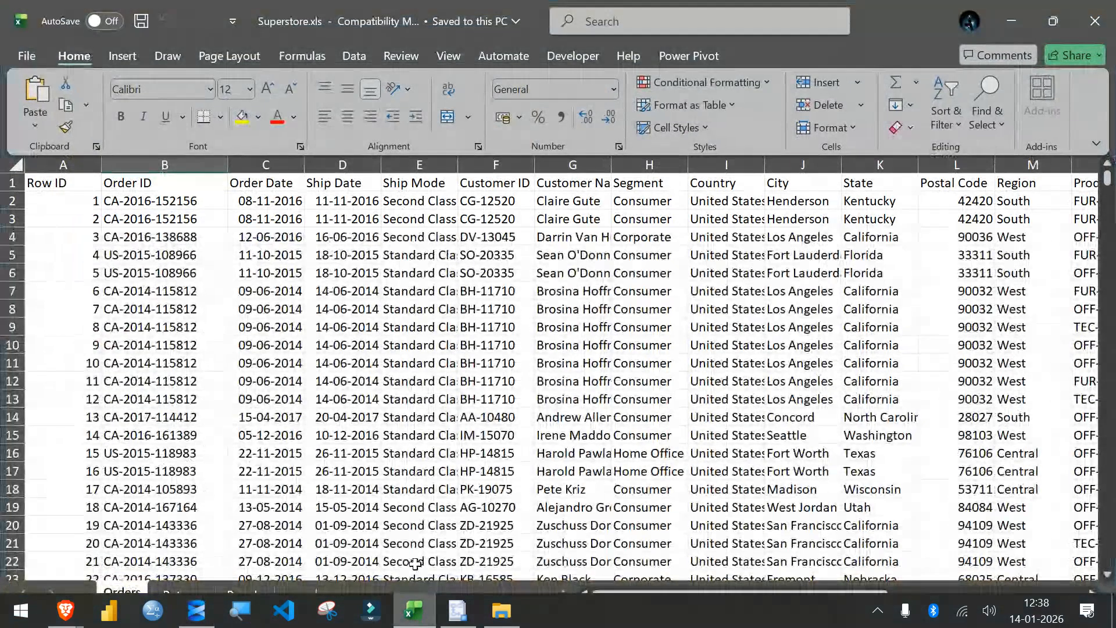
pyautogui.hscroll(3, 404, 413)
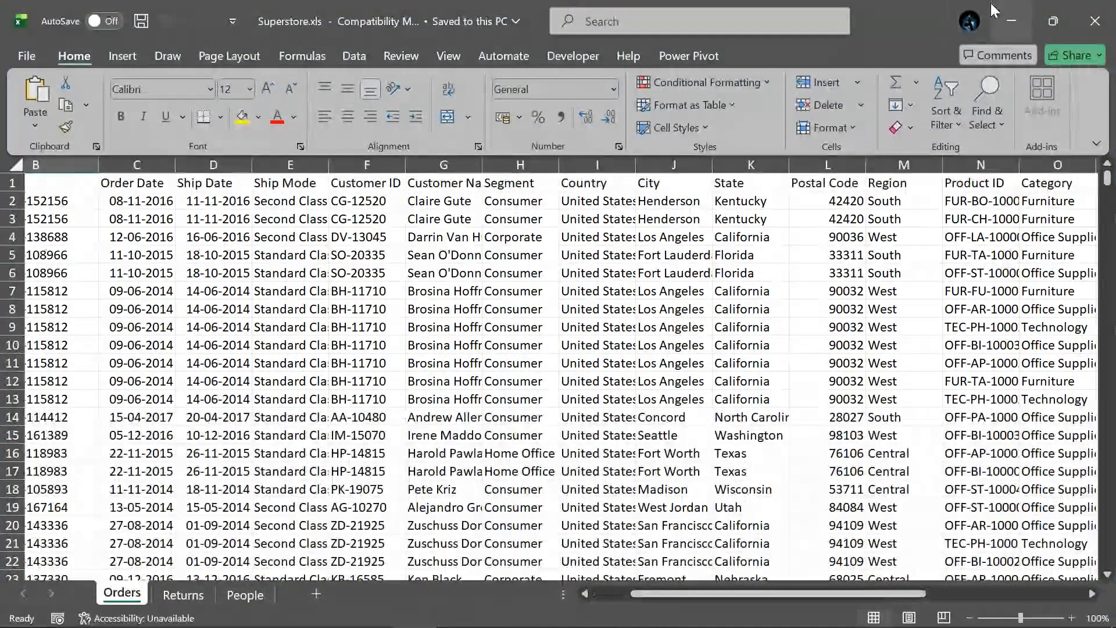
pyautogui.click(1004, 6)
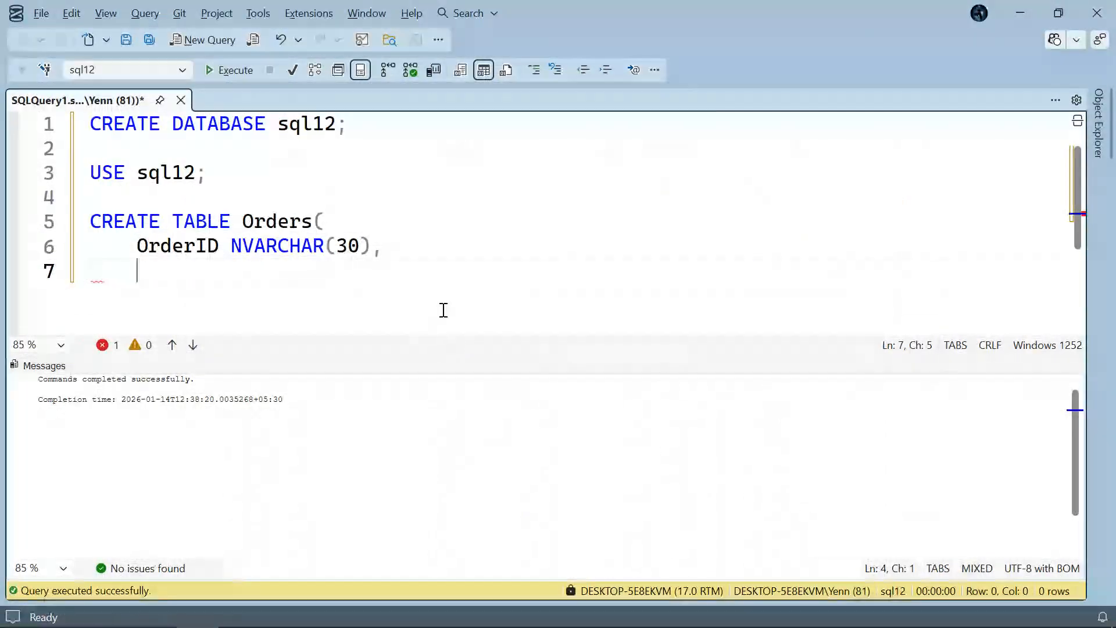
pyautogui.write('Order')
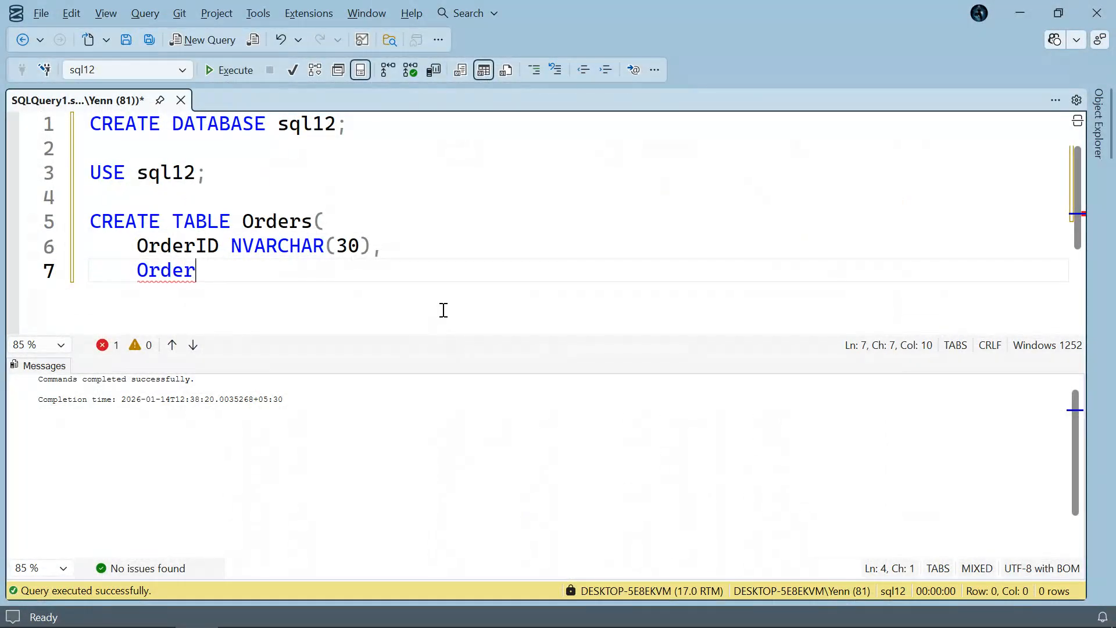
pyautogui.write('Date DATE')
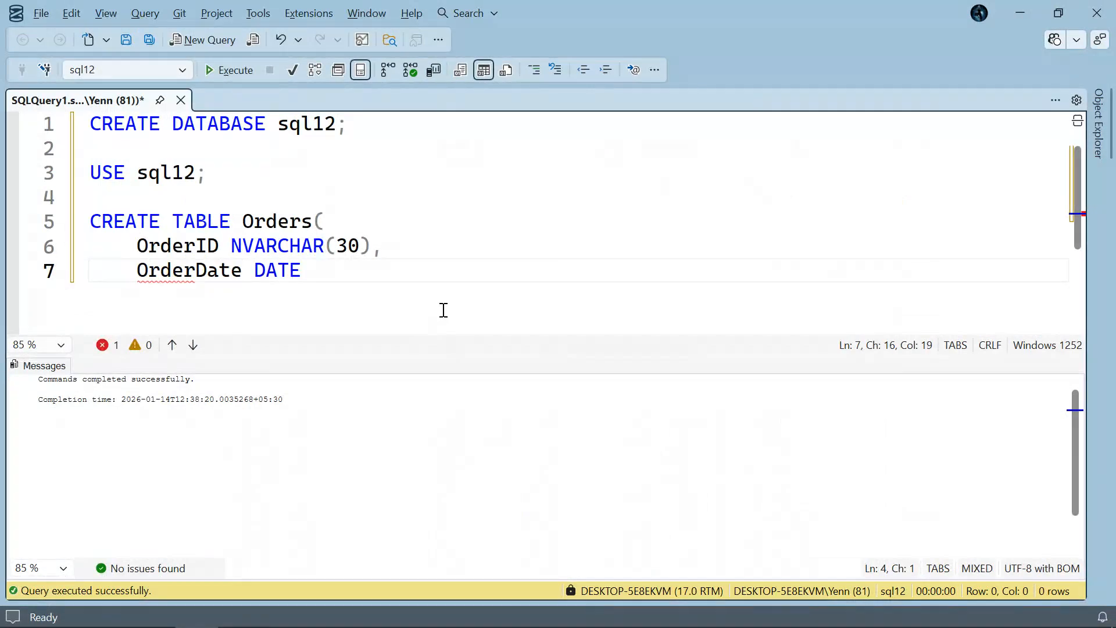
pyautogui.write(',')
pyautogui.press('Return')
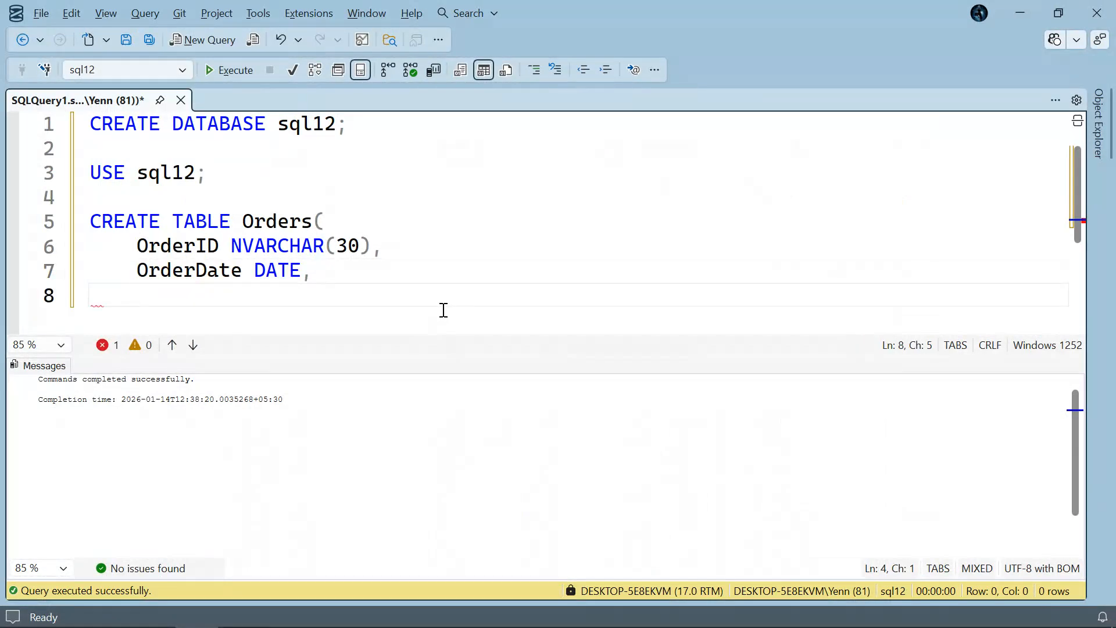
# Add the column ShipDate DATE below OrderDate, followed by a comma and a new line.
pyautogui.write('Shi')
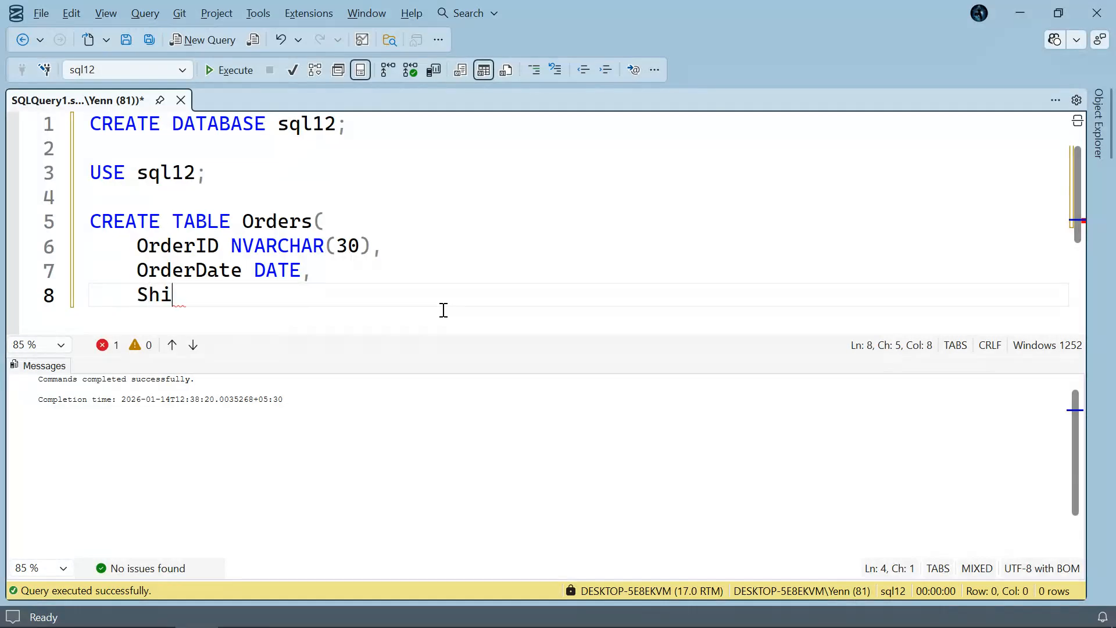
pyautogui.write('pDate D')
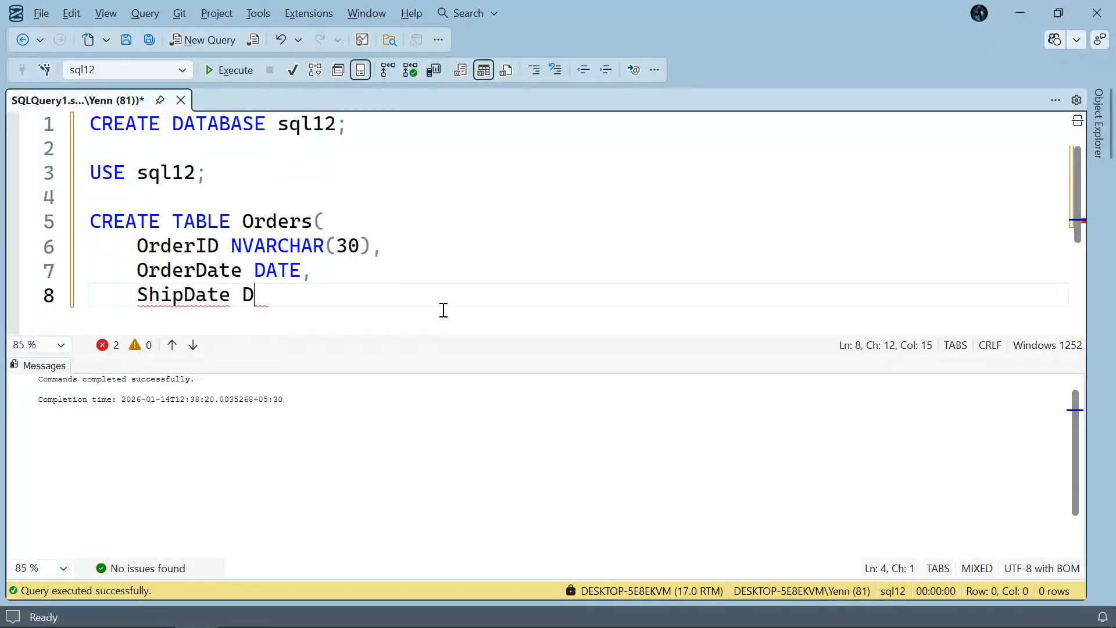
pyautogui.write('ATE,')
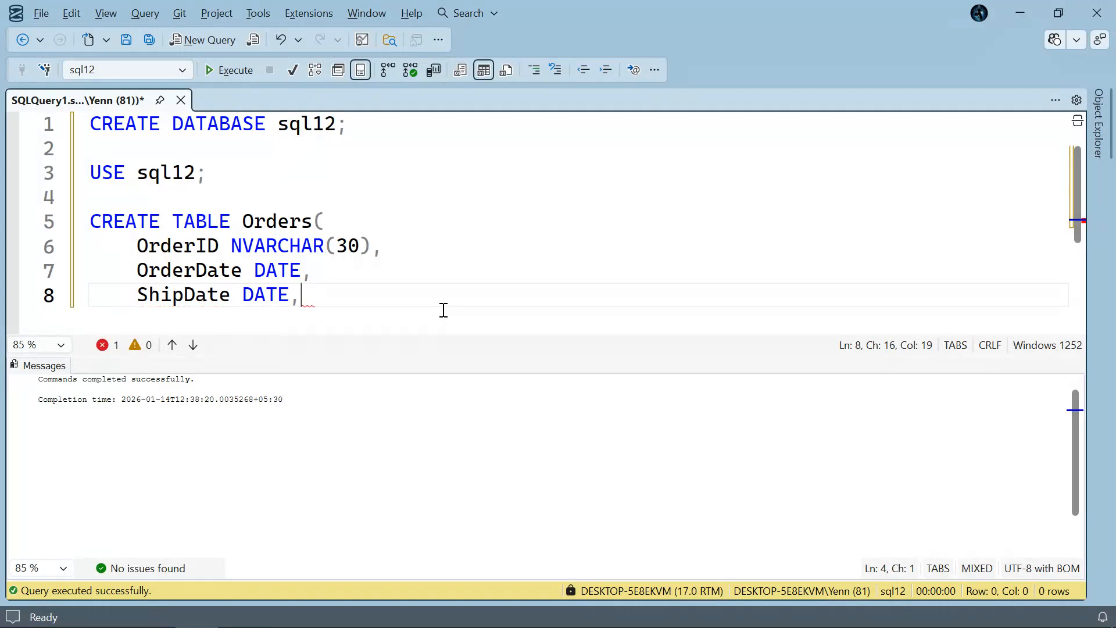
pyautogui.press('Return')
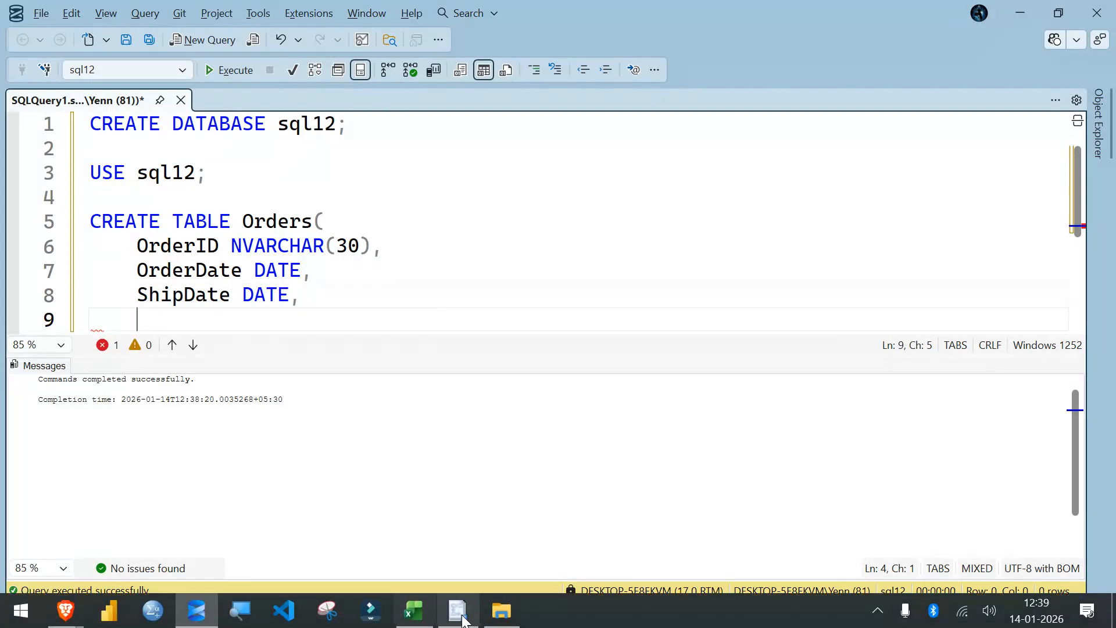
# Check the headers after Ship Date in the Excel sheet, and add the column ShipMode NVARCHAR(20) to the Orders table definition.
pyautogui.click(413, 611)
pyautogui.hscroll(3, 484, 292)
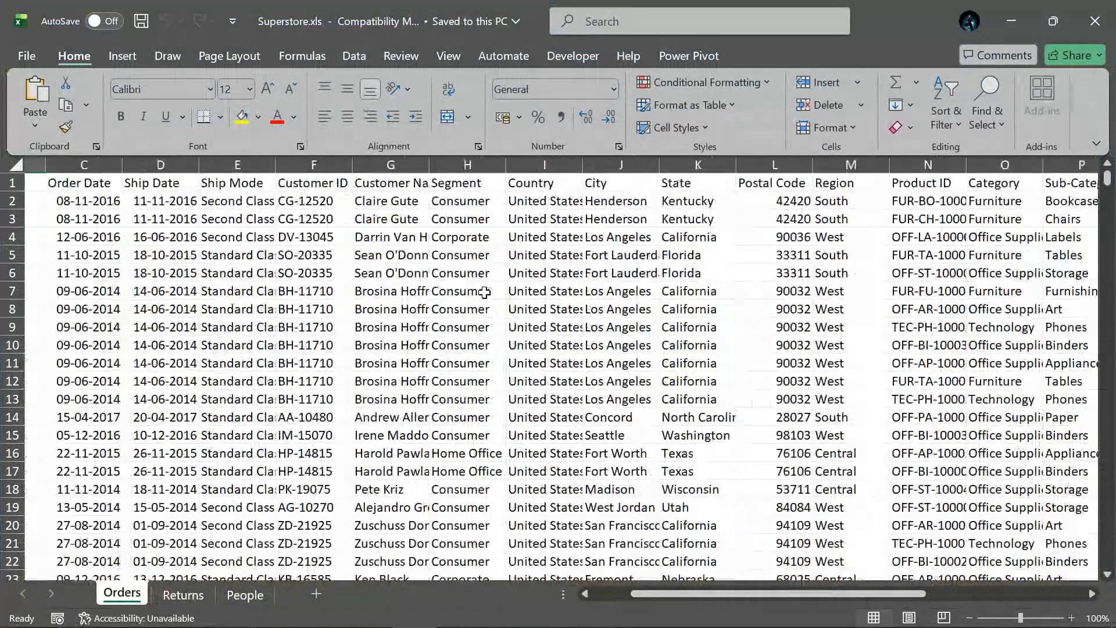
pyautogui.click(1013, 16)
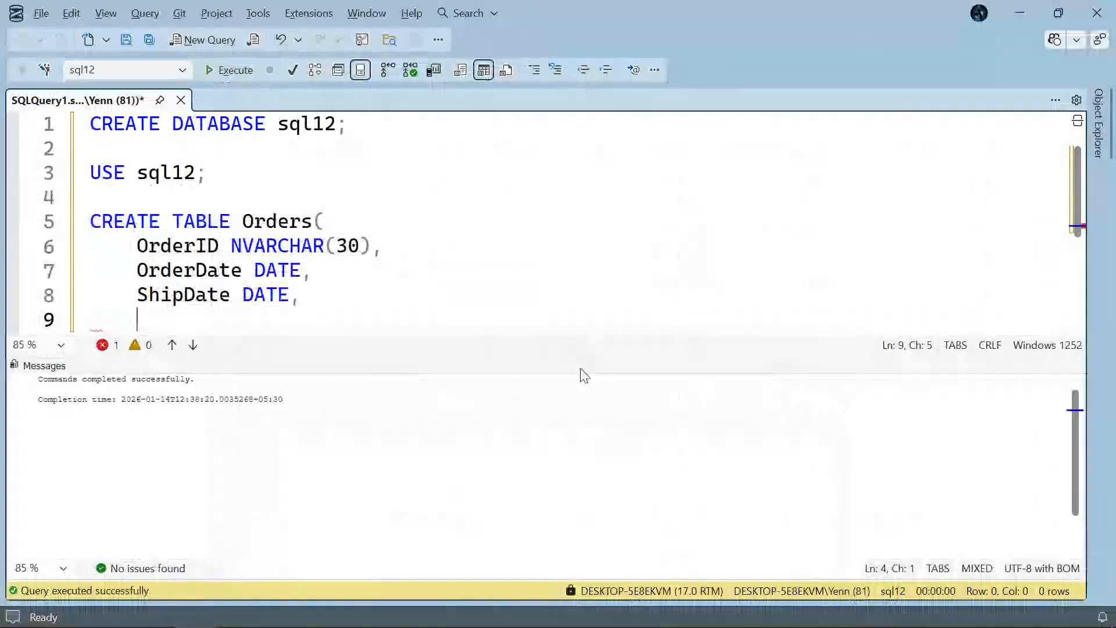
pyautogui.write('SHI')
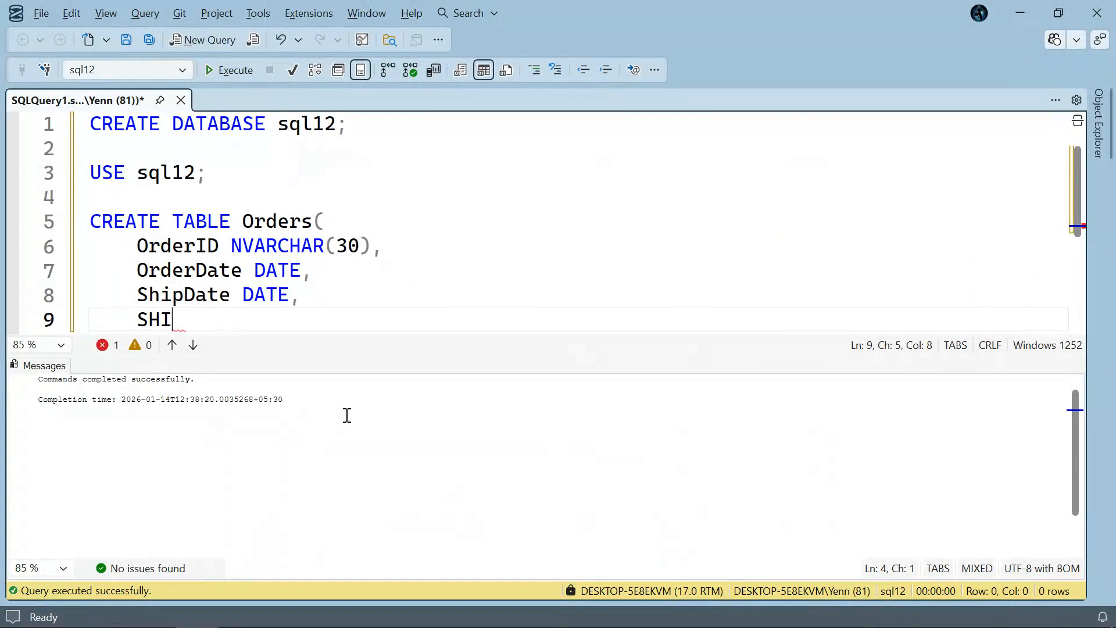
pyautogui.press('BackSpace')
pyautogui.press('BackSpace')
pyautogui.write('hipMode')
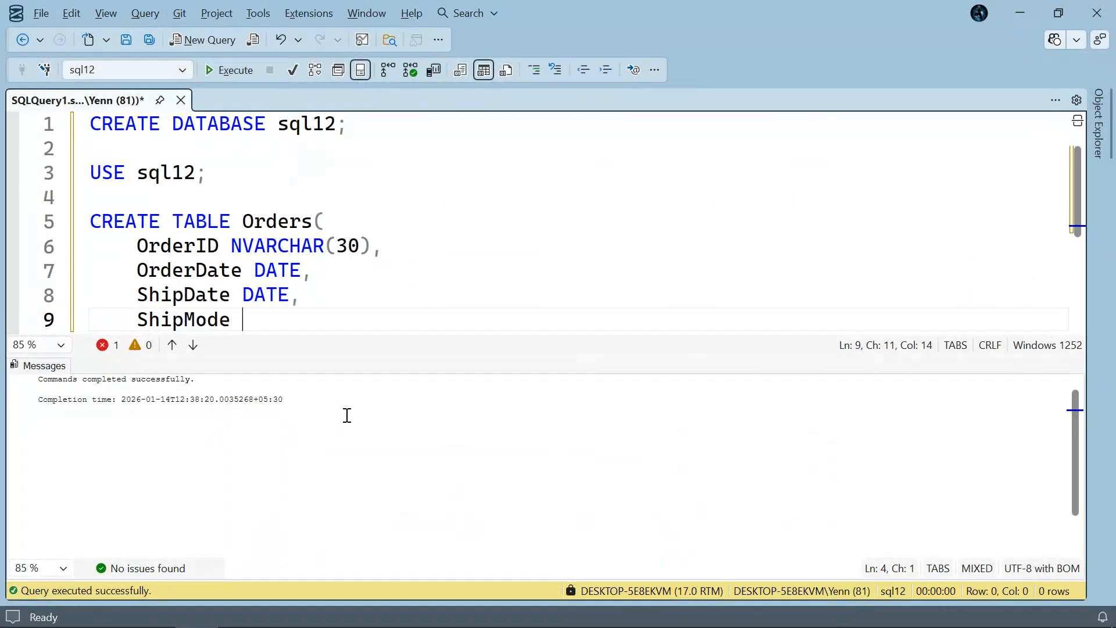
pyautogui.write(' NVARCHAR')
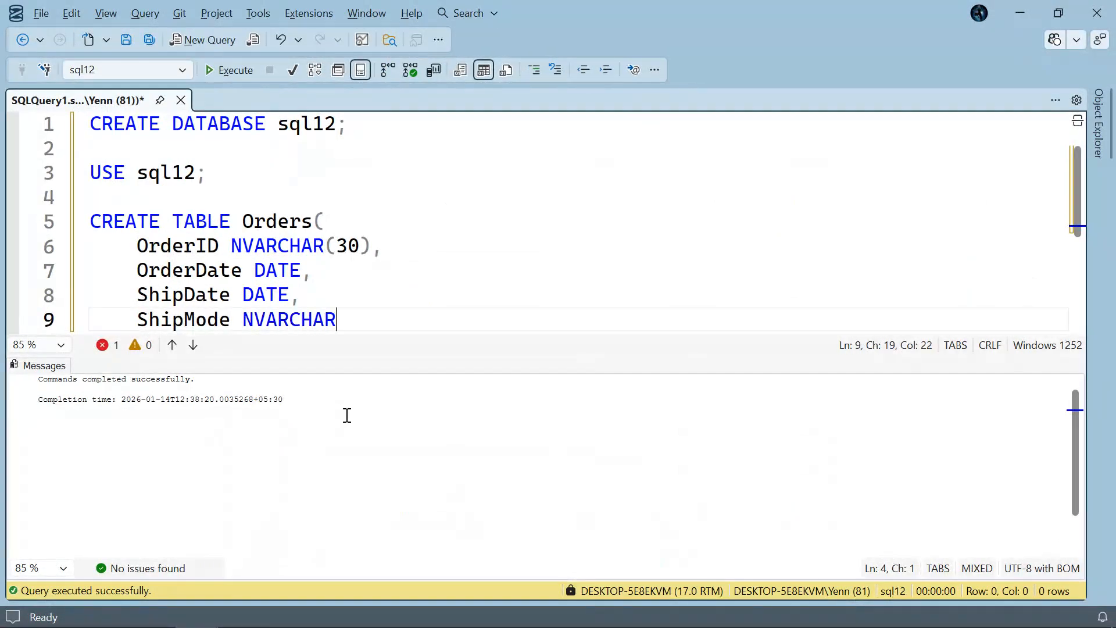
pyautogui.write('(20),')
pyautogui.press('Return')
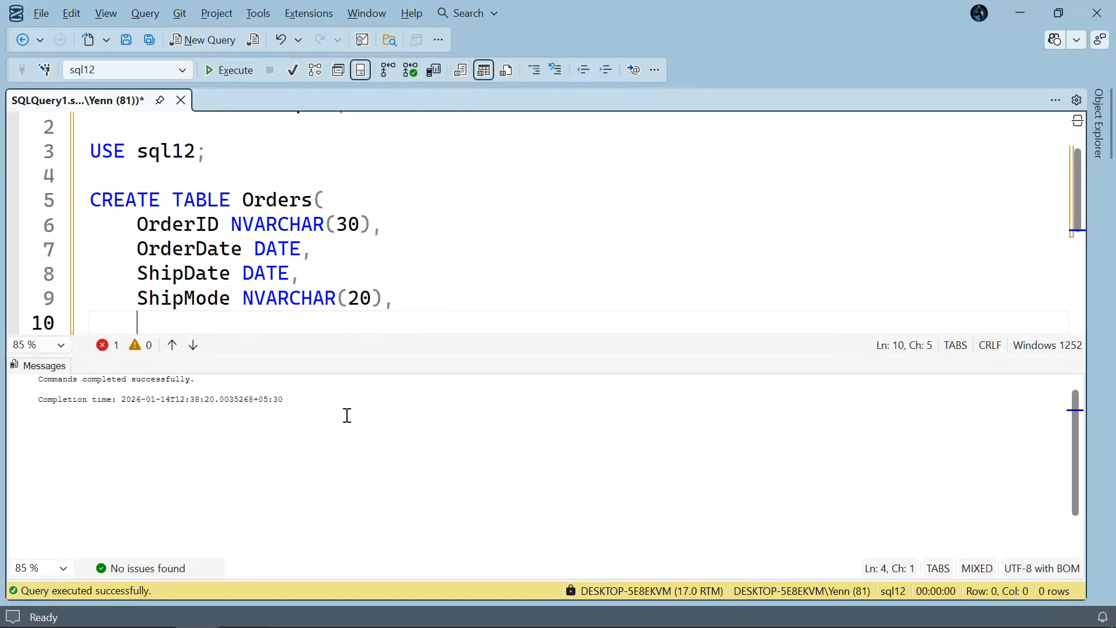
# Add the column CustomerID NVARCHAR(20) below ShipMode, ending with a comma and a new line.
pyautogui.write('Cust')
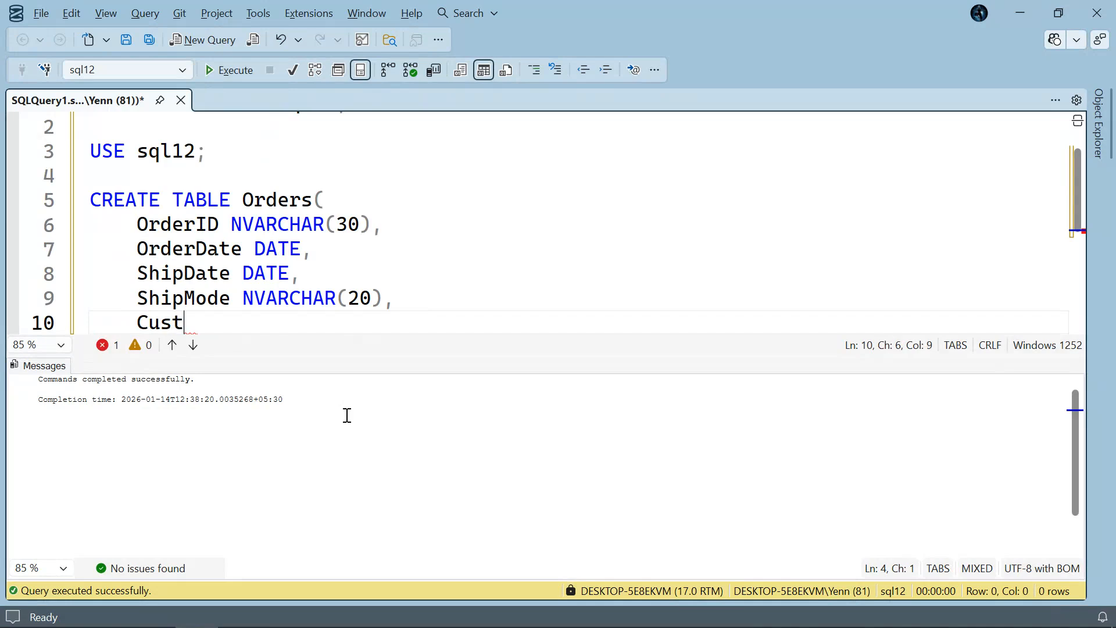
pyautogui.write('omerID')
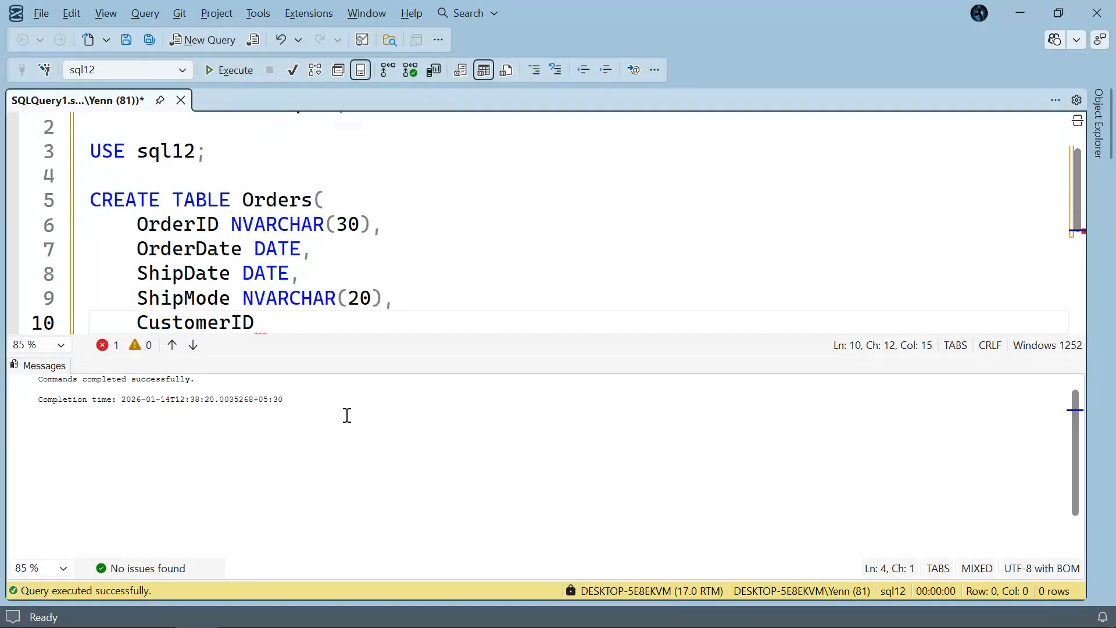
pyautogui.write(' NVAR')
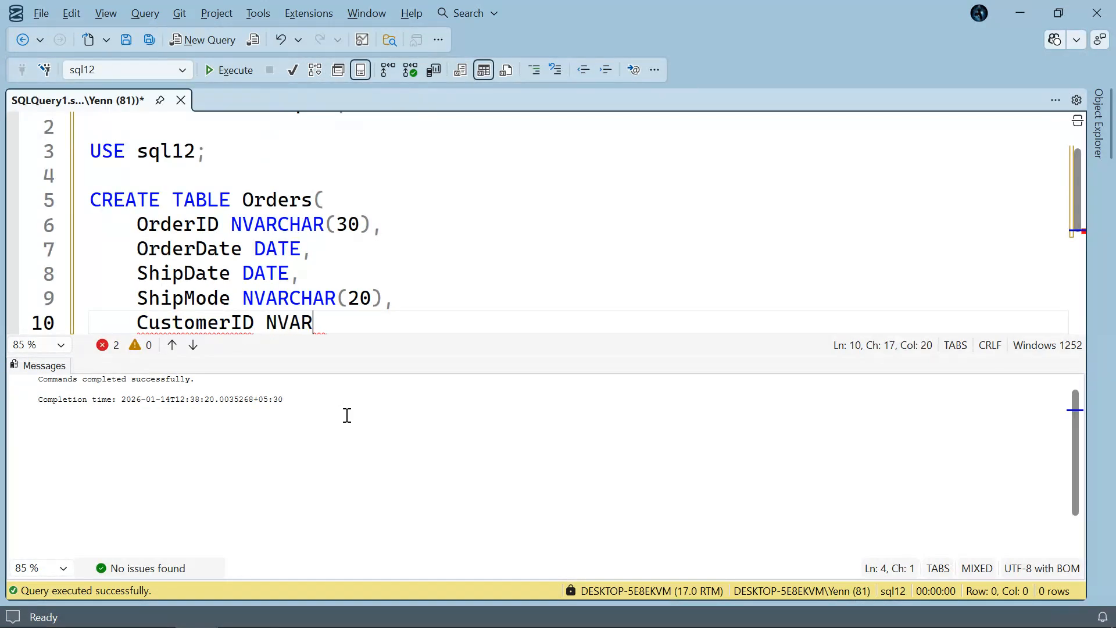
pyautogui.write('CHAR')
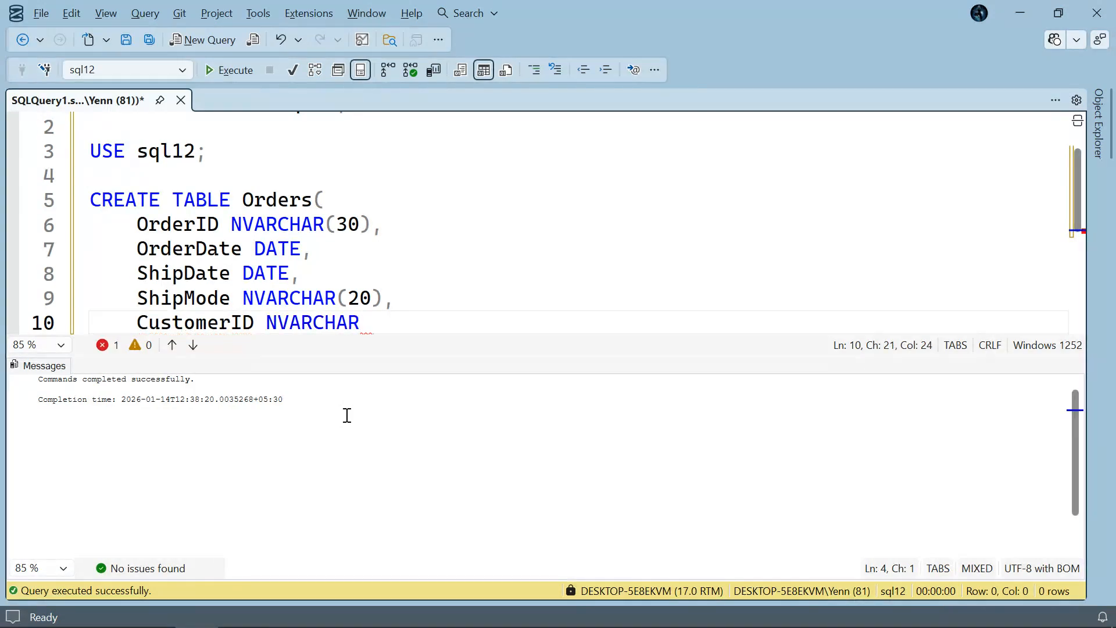
pyautogui.write('(20)')
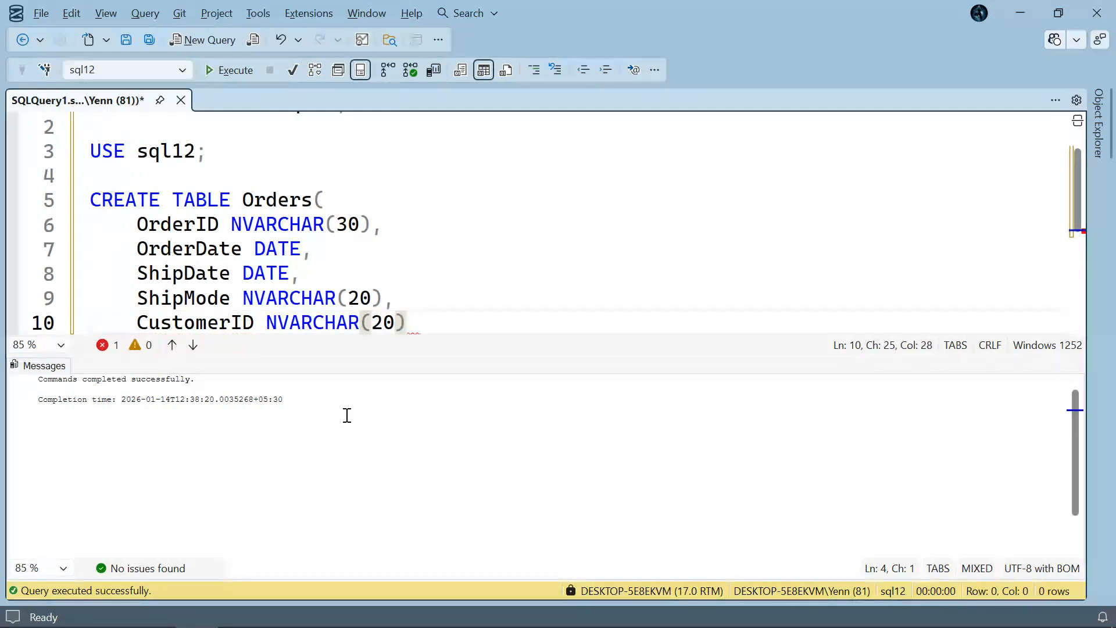
pyautogui.write(',')
pyautogui.press('Return')
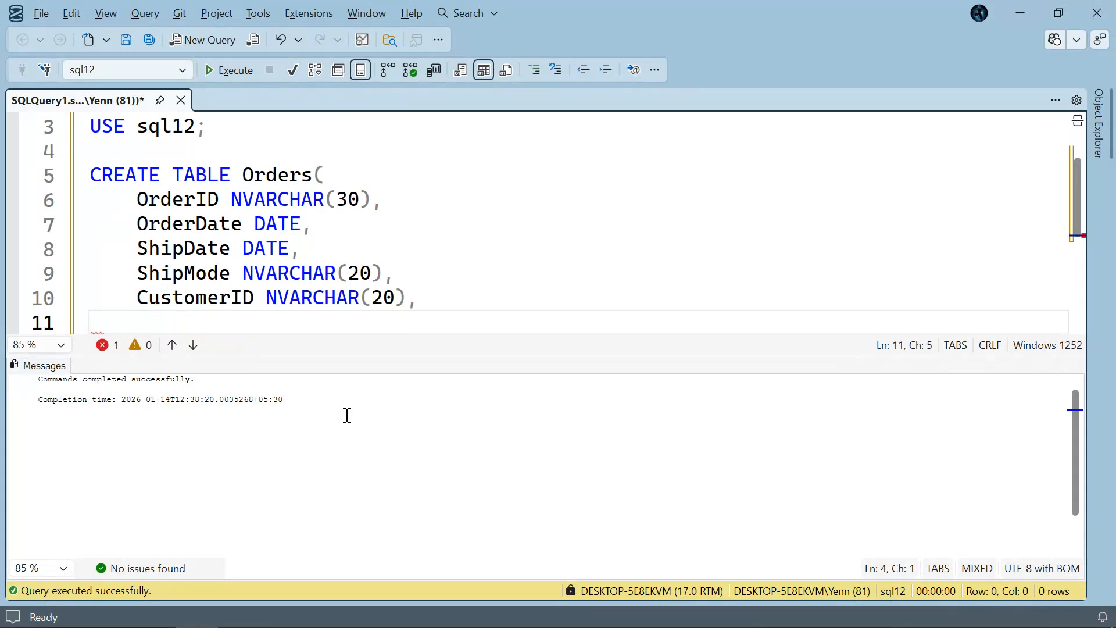
# Add a CustomerName column below CustomerID, reusing a copy of CustomerID's data type NVARCHAR(20).
pyautogui.write('Cust')
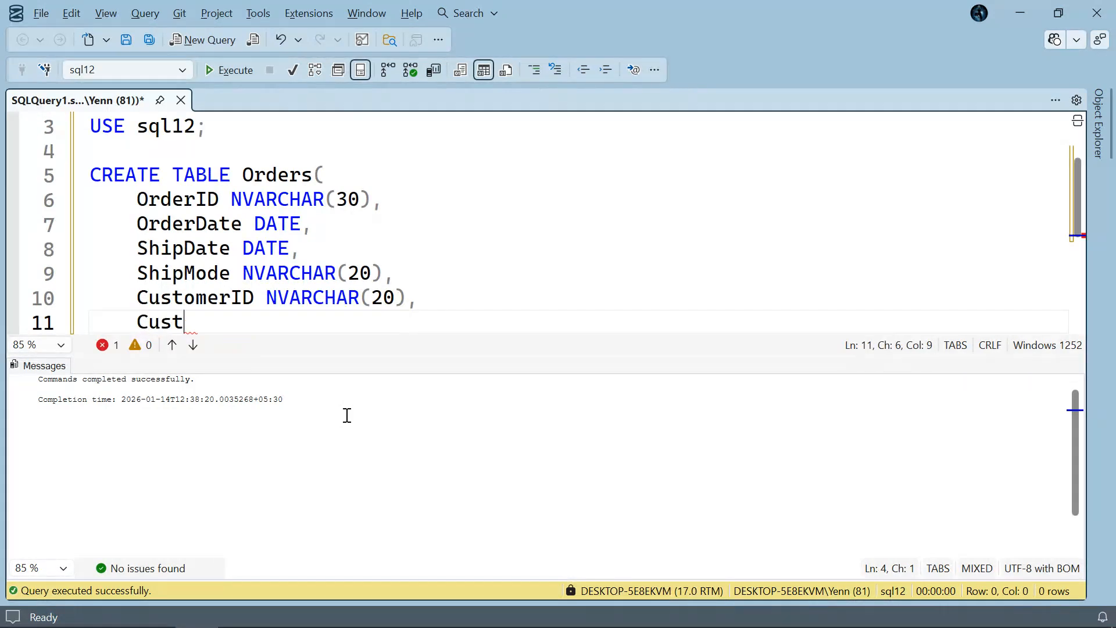
pyautogui.write('omerName')
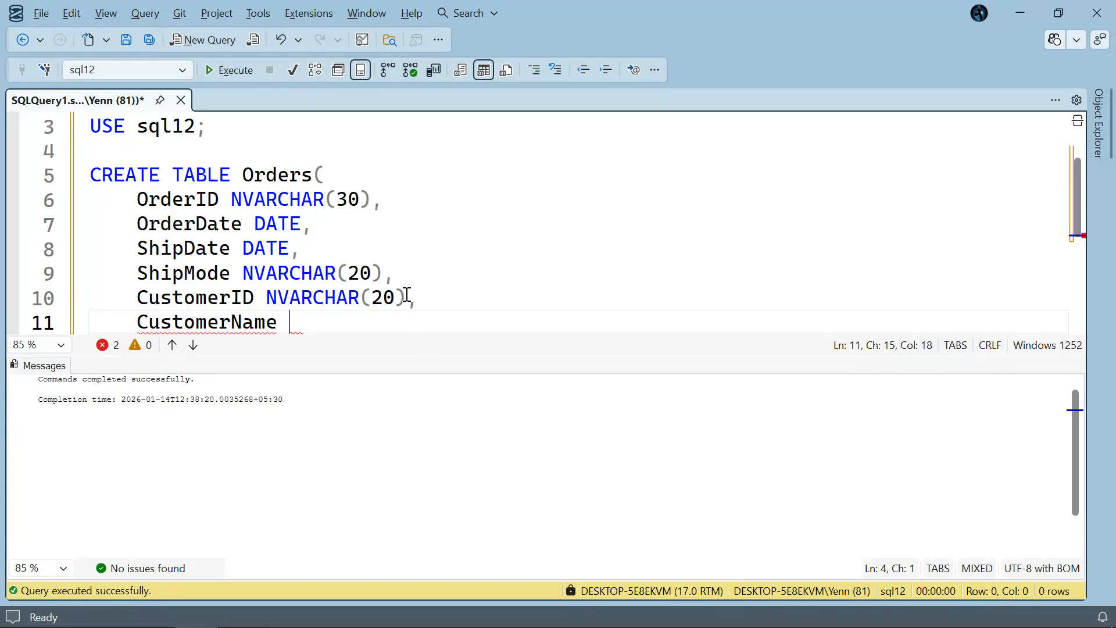
pyautogui.moveTo(405, 298); pyautogui.dragTo(270, 298)
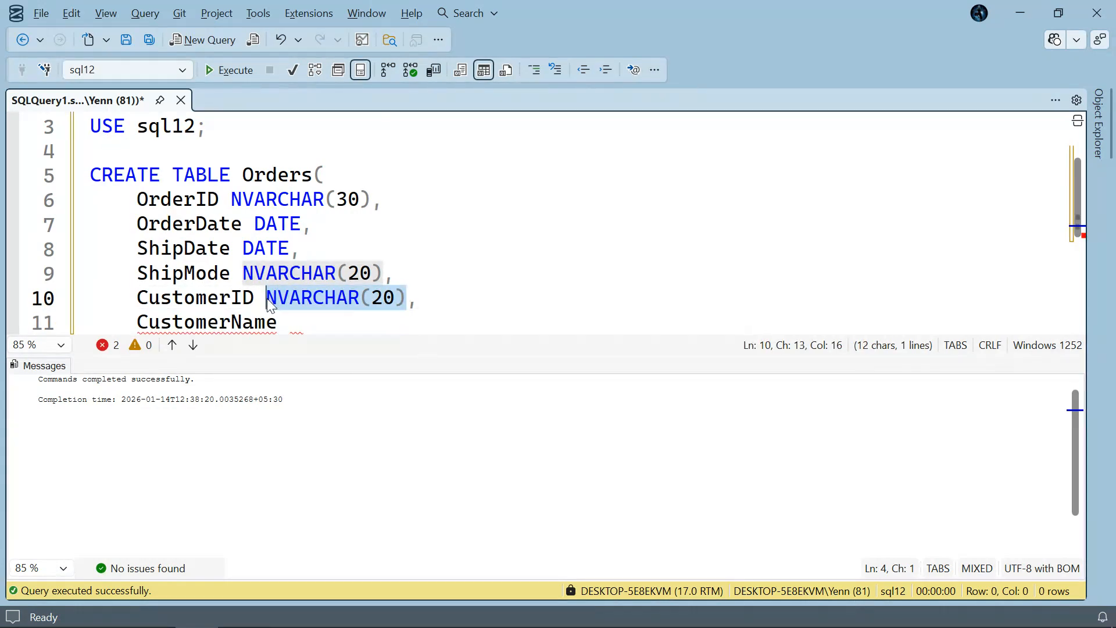
pyautogui.hotkey('ctrl', 'c')
pyautogui.click(293, 323)
pyautogui.hotkey('ctrl', 'v')
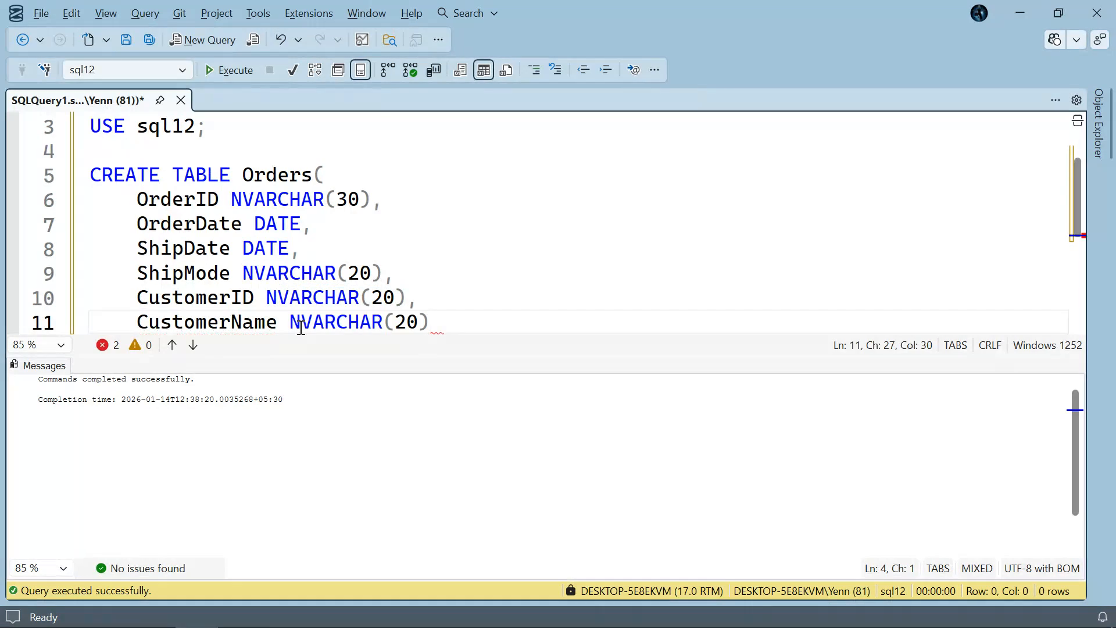
# Change the CustomerName column's length to 50 and end its line with a comma.
pyautogui.press('Left')
pyautogui.press('BackSpace')
pyautogui.press('BackSpace')
pyautogui.press('BackSpace')
pyautogui.write('50')
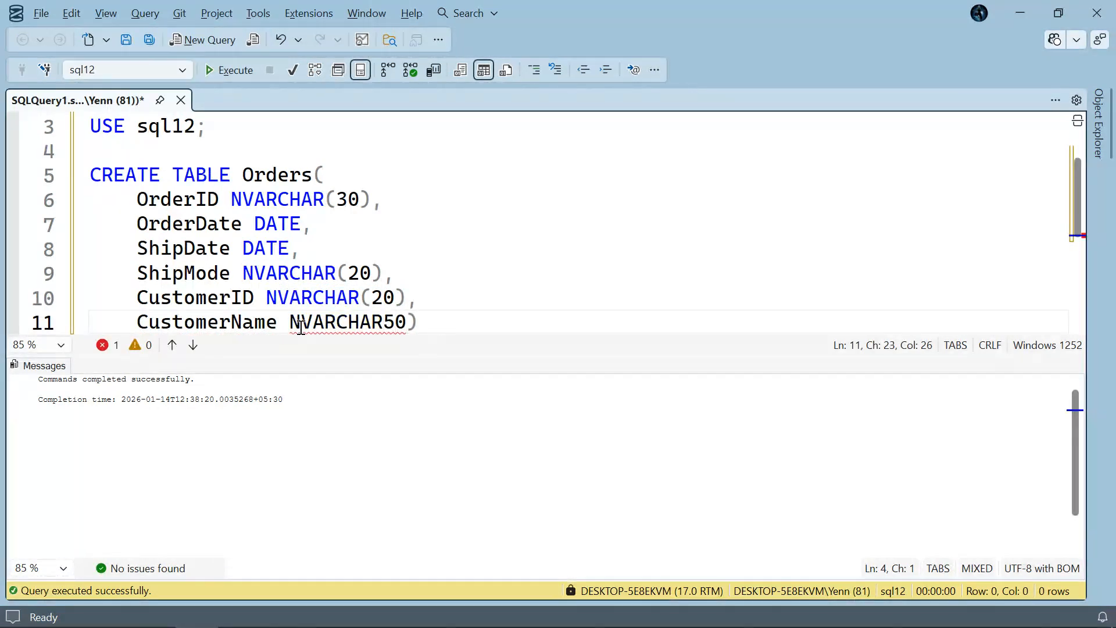
pyautogui.write('(')
pyautogui.press('Right')
pyautogui.press('Right')
pyautogui.press('Right')
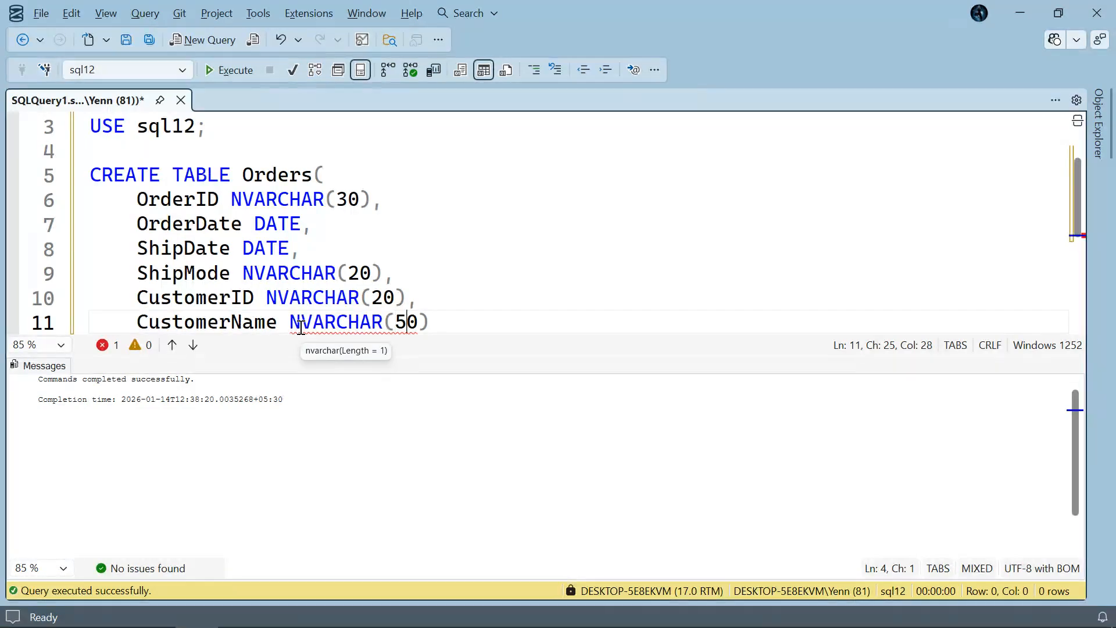
pyautogui.write(',')
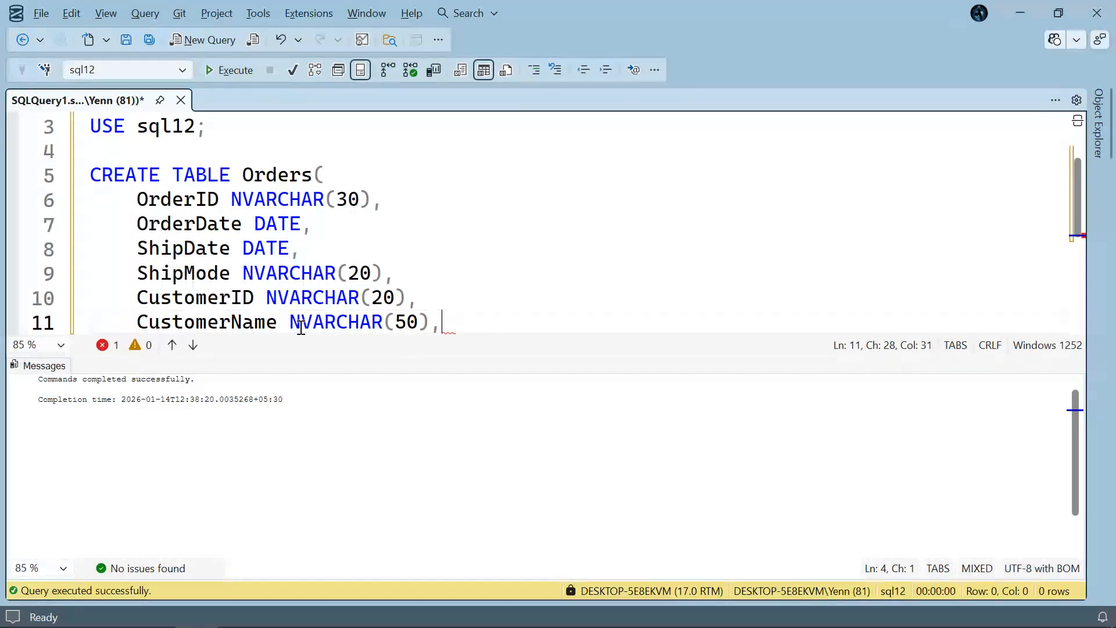
pyautogui.press('Return')
# Add the columns Segment NVARCHAR(20) and Country NVARCHAR(20) below CustomerName, each on its own line.
pyautogui.write('Segme')
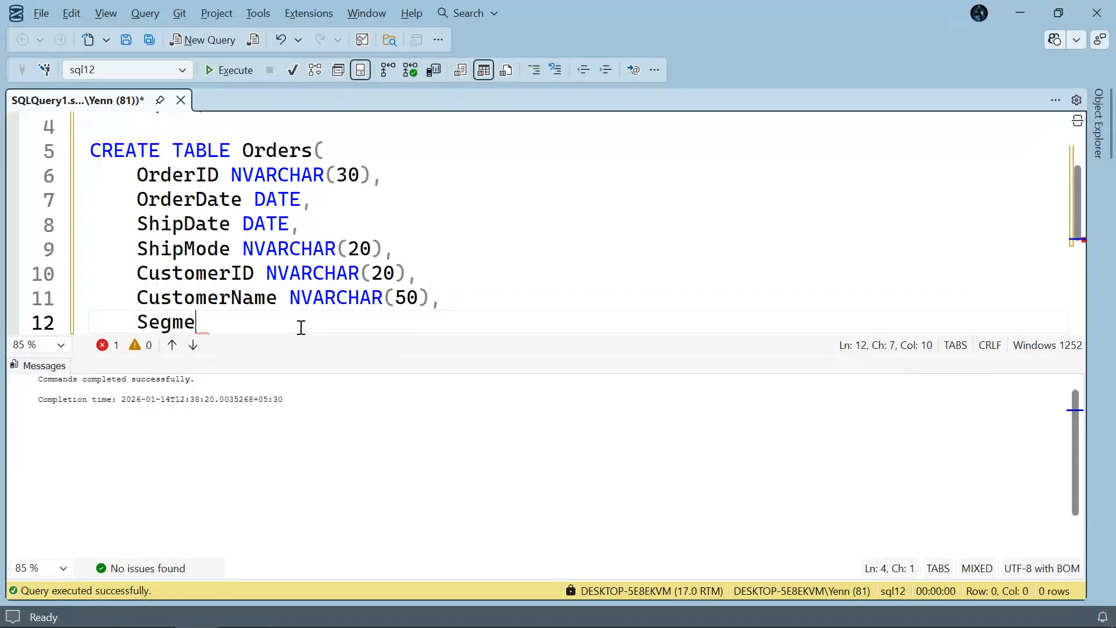
pyautogui.write('nt NVARCHAR(20)')
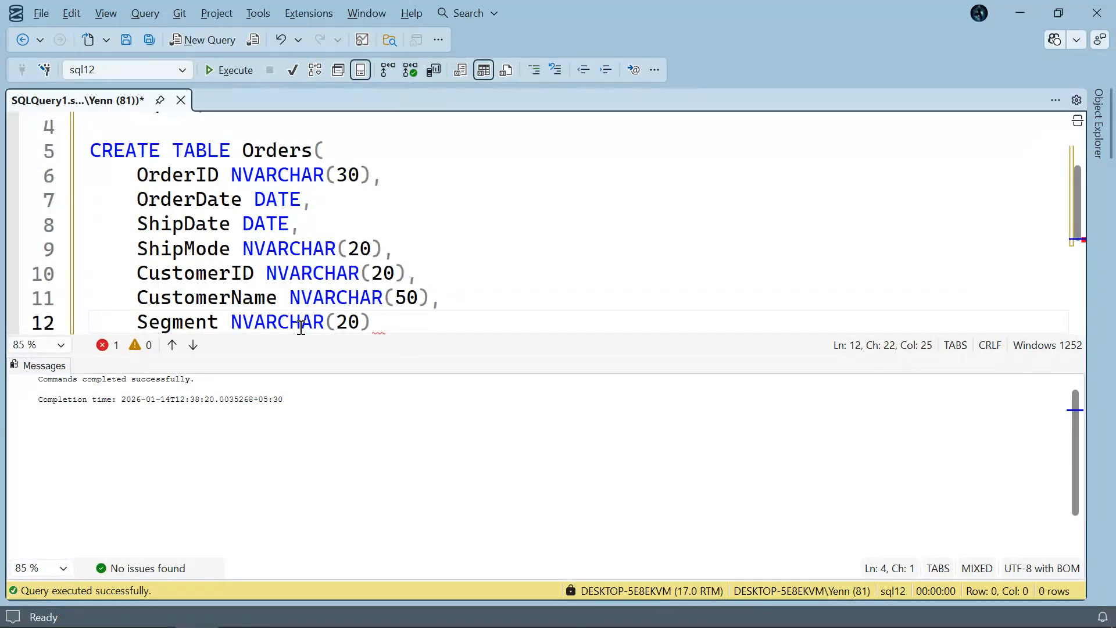
pyautogui.write(',')
pyautogui.press('Return')
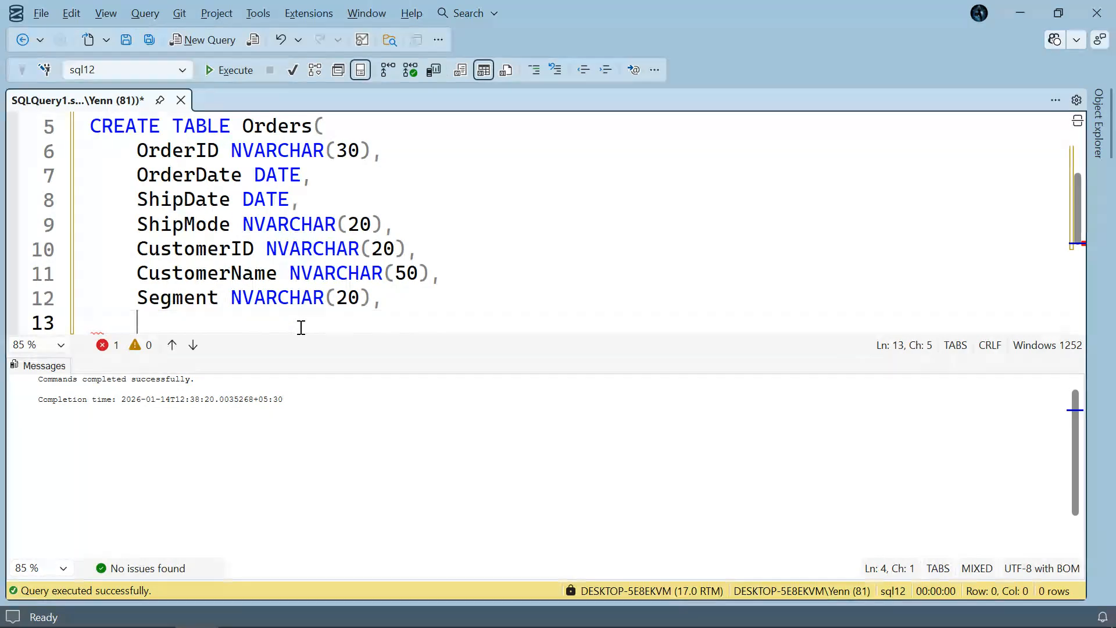
pyautogui.write('Count')
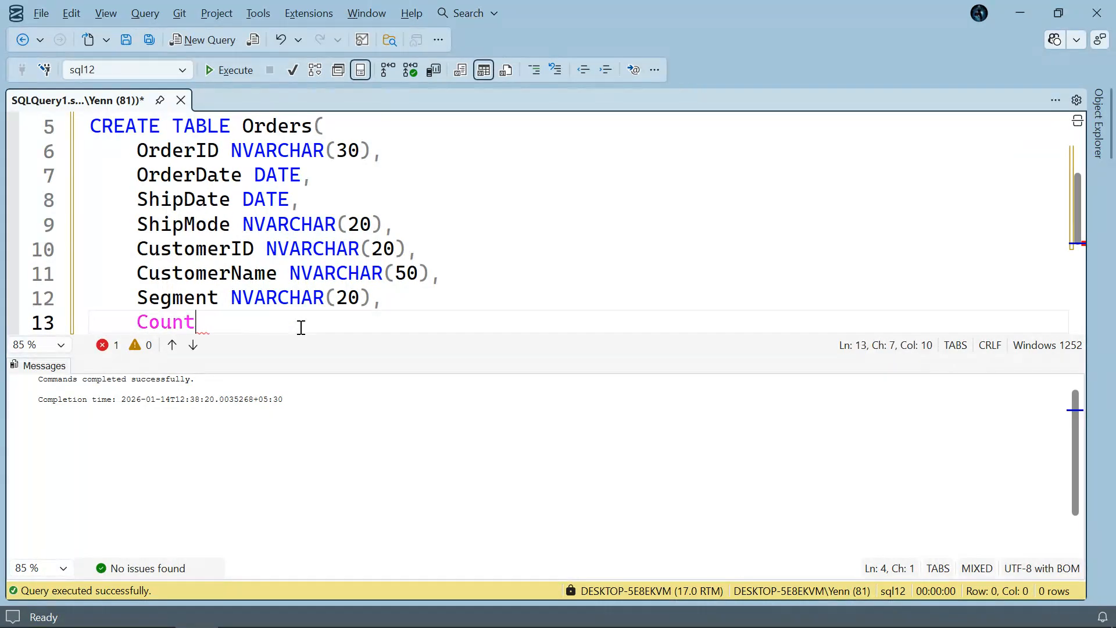
pyautogui.write('ry NVARCHAR(20)')
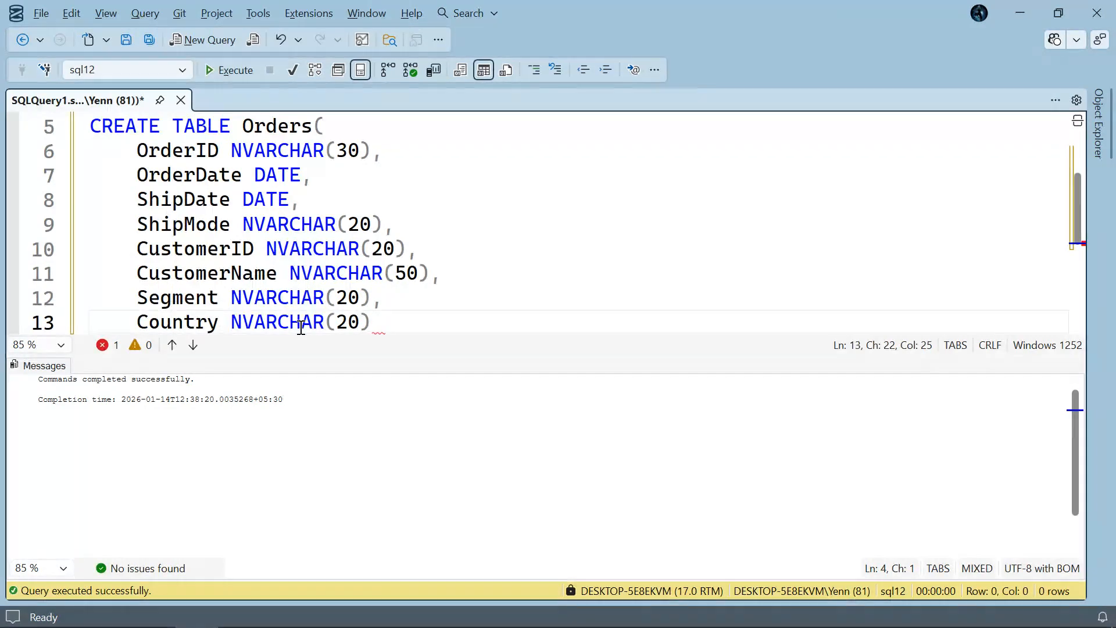
# End the Country line with a comma and add the column City NVARCHAR(20) below it, followed by a comma and new line.
pyautogui.write(',')
pyautogui.press('Return')
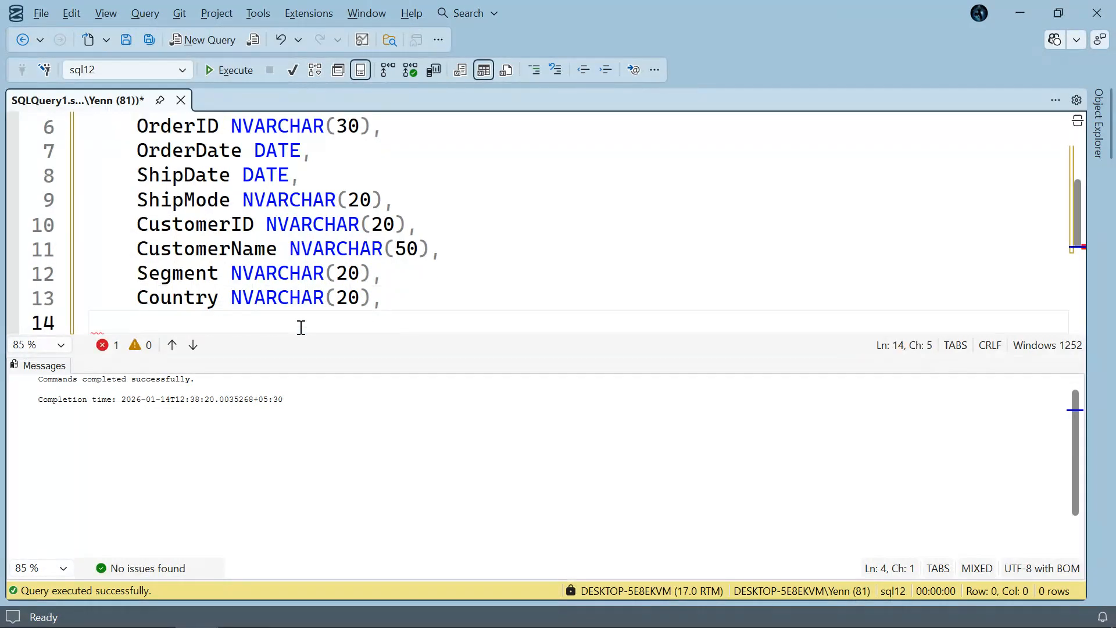
pyautogui.write('City')
pyautogui.hotkey('ctrl', 'v')
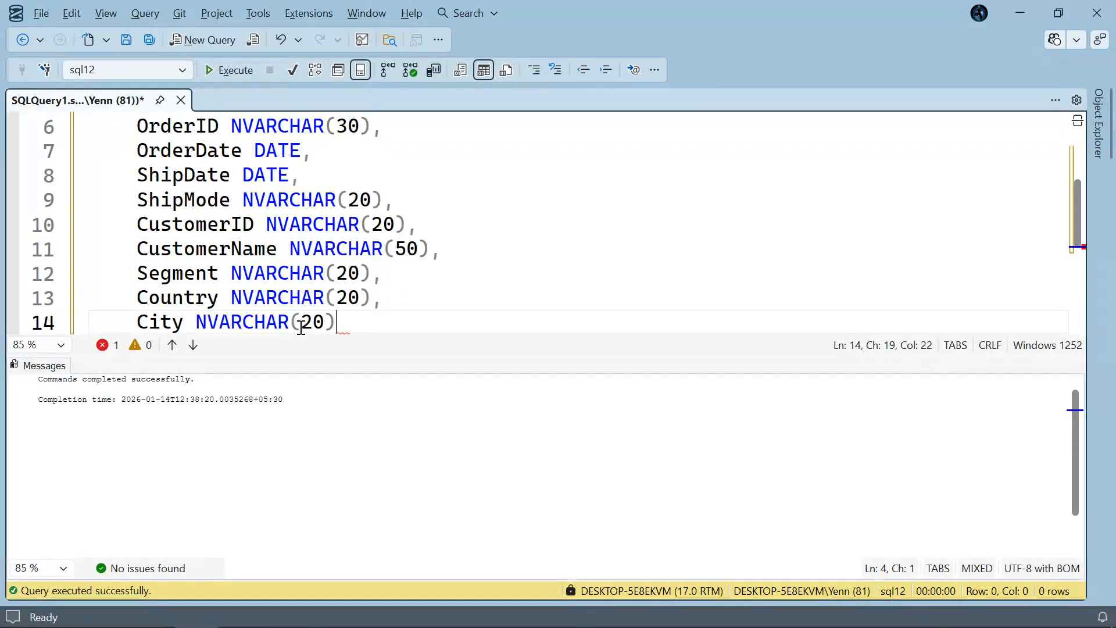
pyautogui.write(',')
pyautogui.press('Return')
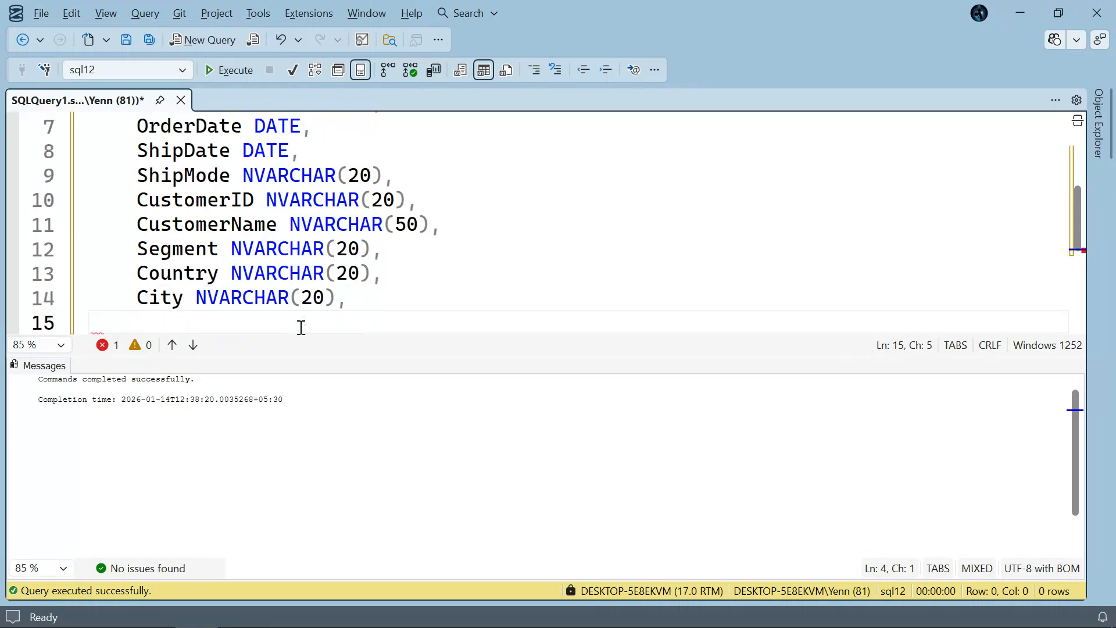
pyautogui.write('State')
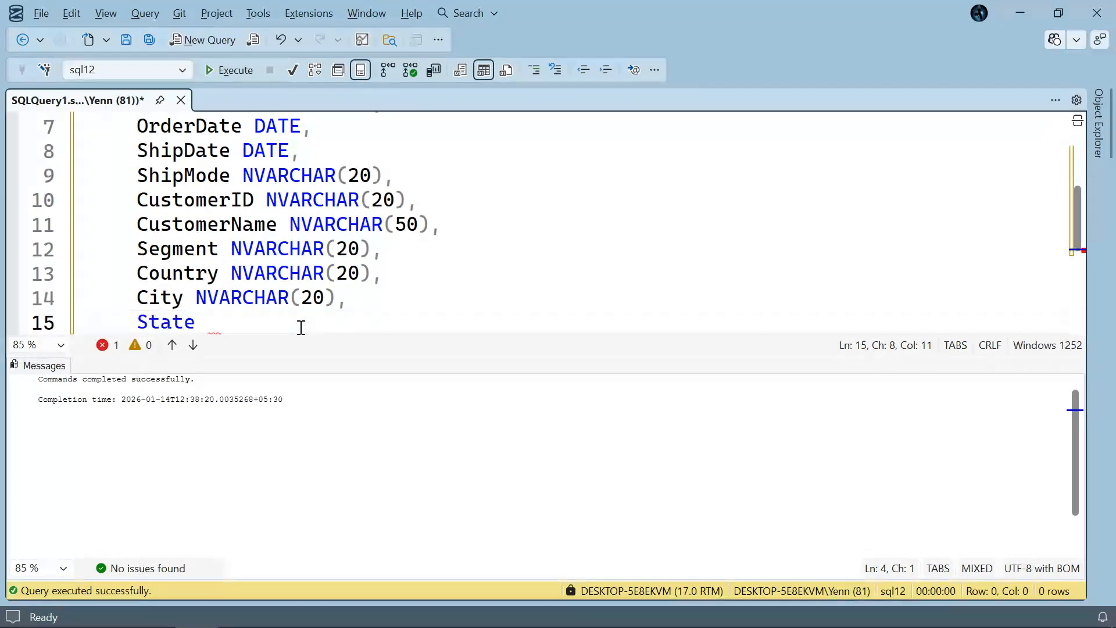
pyautogui.press('BackSpace')
pyautogui.press('BackSpace')
pyautogui.press('BackSpace')
pyautogui.press('BackSpace')
pyautogui.press('BackSpace')
pyautogui.press('BackSpace')
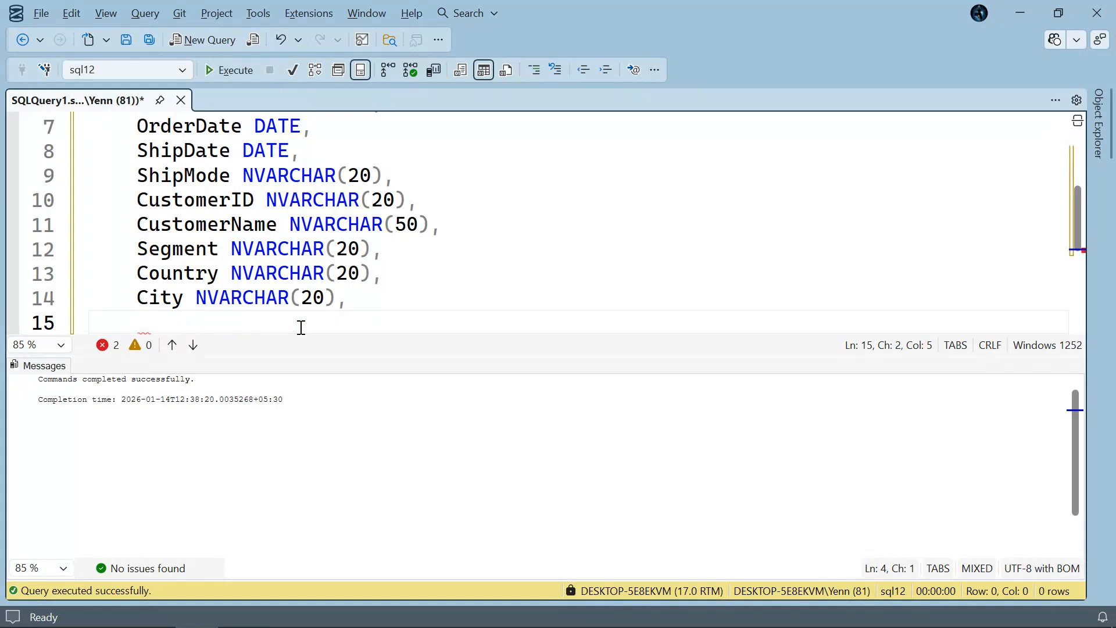
# Add the columns CusState NVARCHAR(20) and PostalCode NVARCHAR(20) below City, each on its own line ending with a comma.
pyautogui.write('CusState')
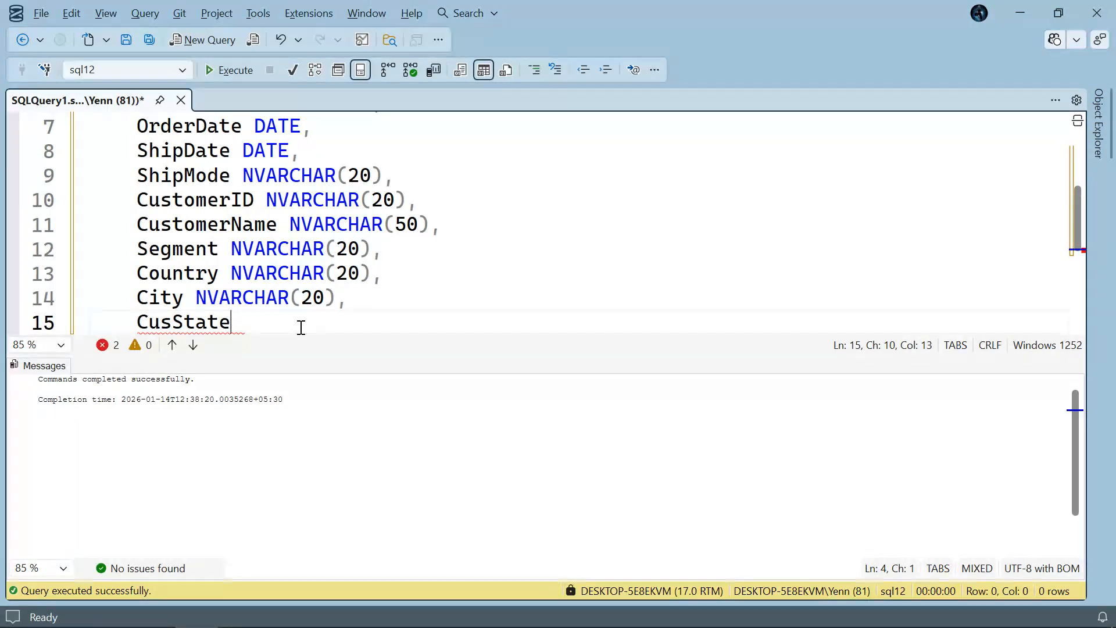
pyautogui.write('NVARCHAR(20)')
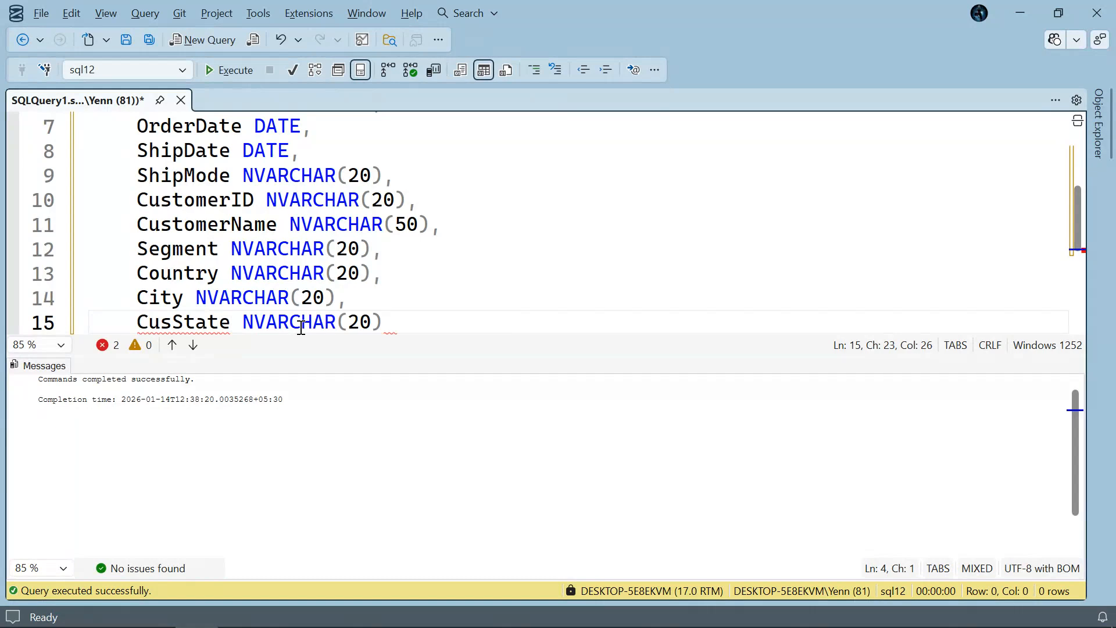
pyautogui.write(',')
pyautogui.press('Return')
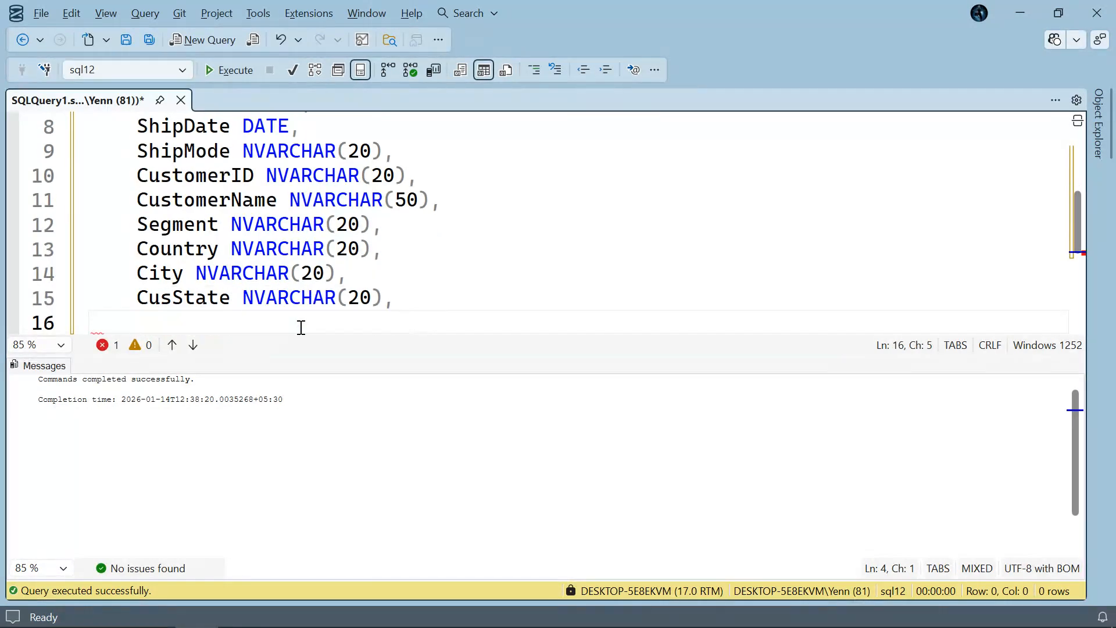
pyautogui.write('Postal')
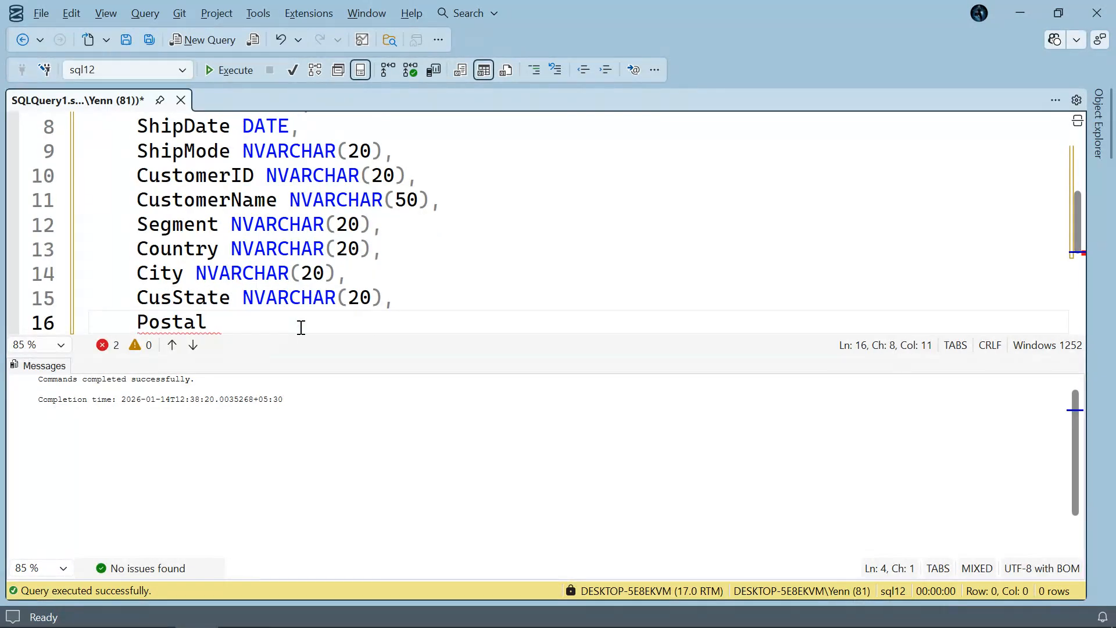
pyautogui.write('Code')
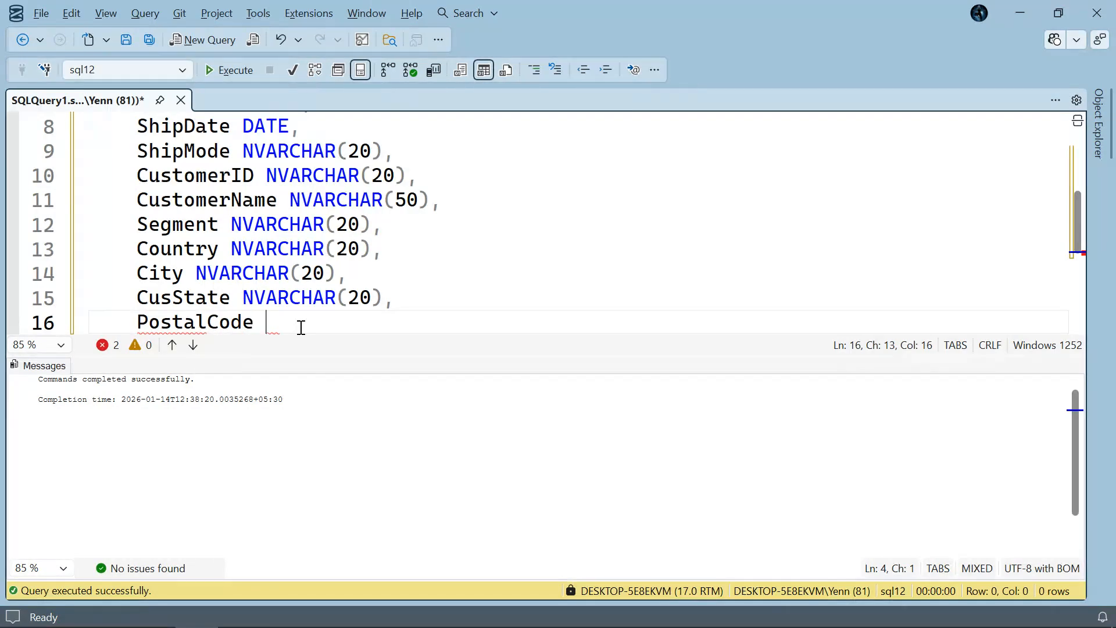
pyautogui.write('NVARCHAR(20)')
pyautogui.write(',')
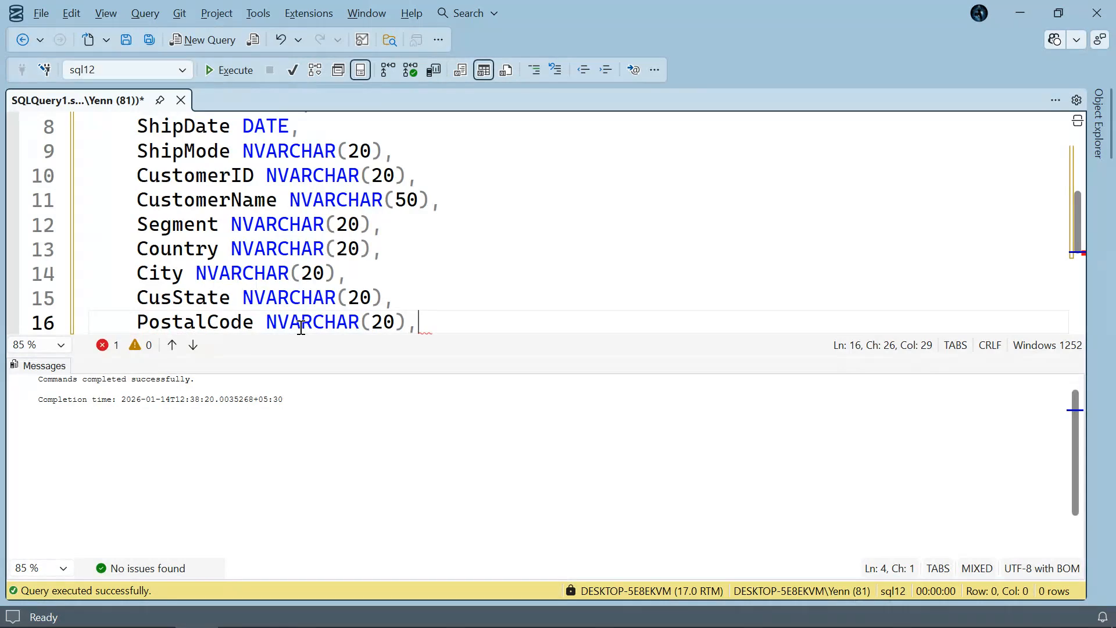
pyautogui.press('Return')
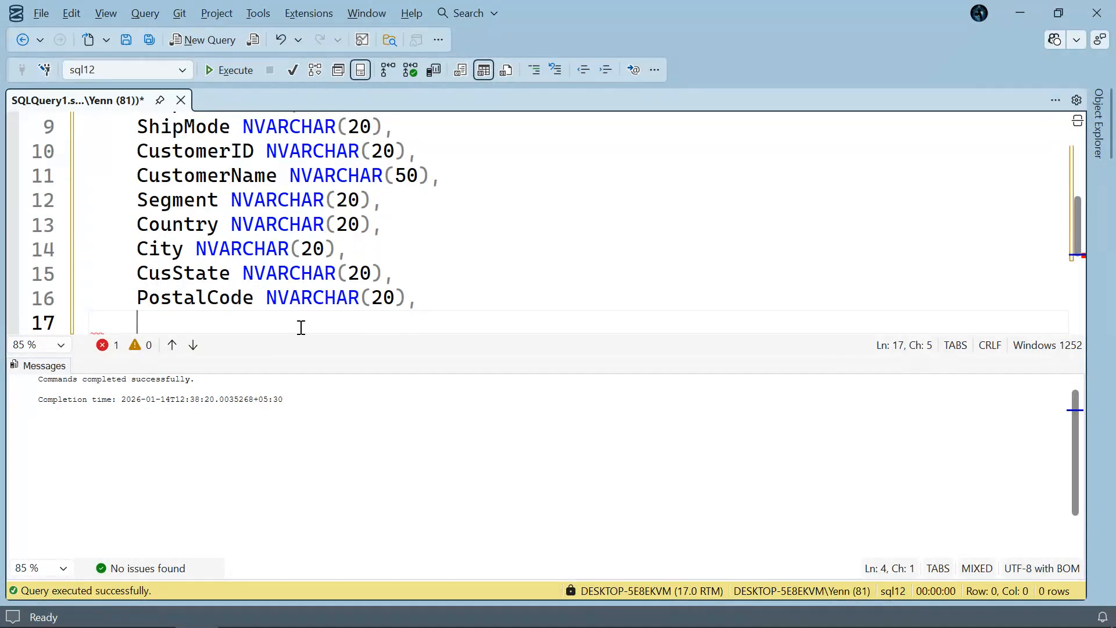
# Add the columns Region NVARCHAR(20) and ProductID NVARCHAR(20) below PostalCode, each on its own line ending with a comma.
pyautogui.write('Region ')
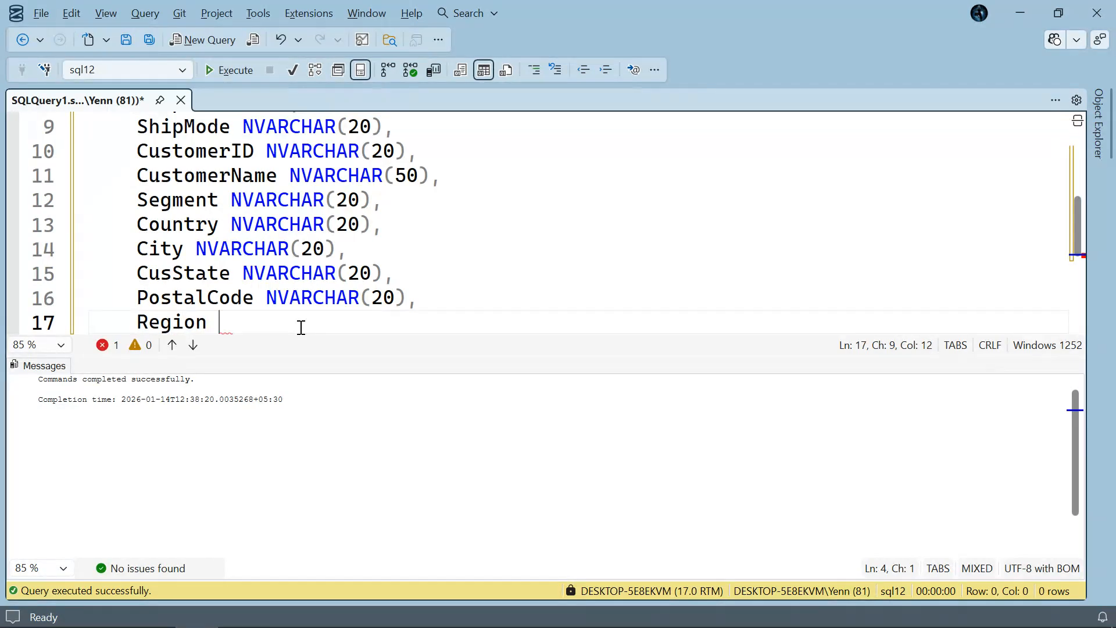
pyautogui.write('NVARCHAR(20),')
pyautogui.press('Return')
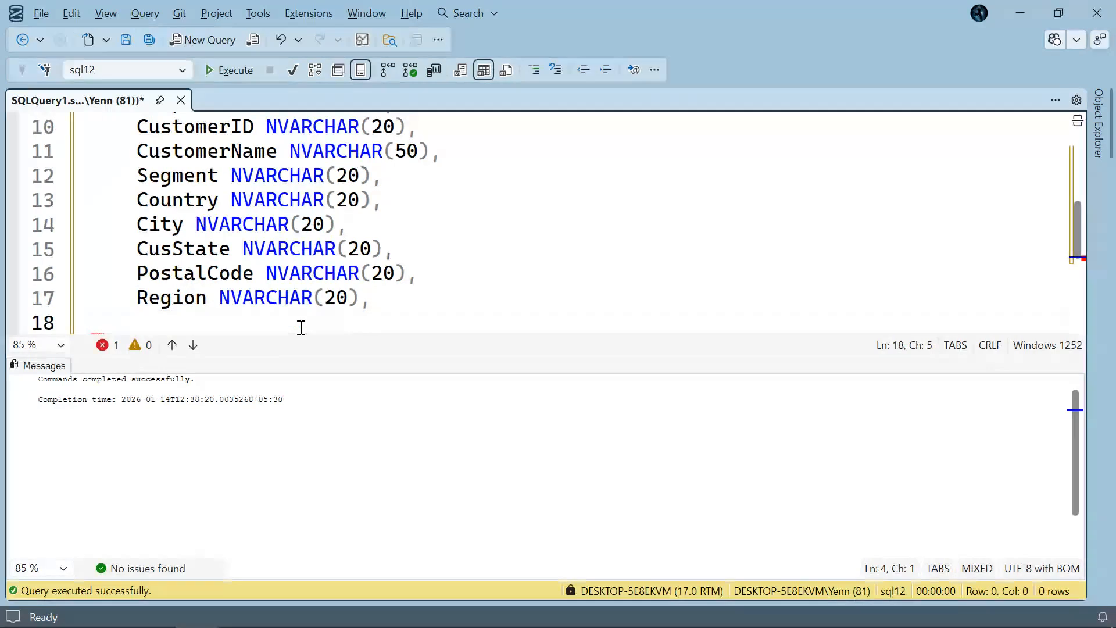
pyautogui.write('Product')
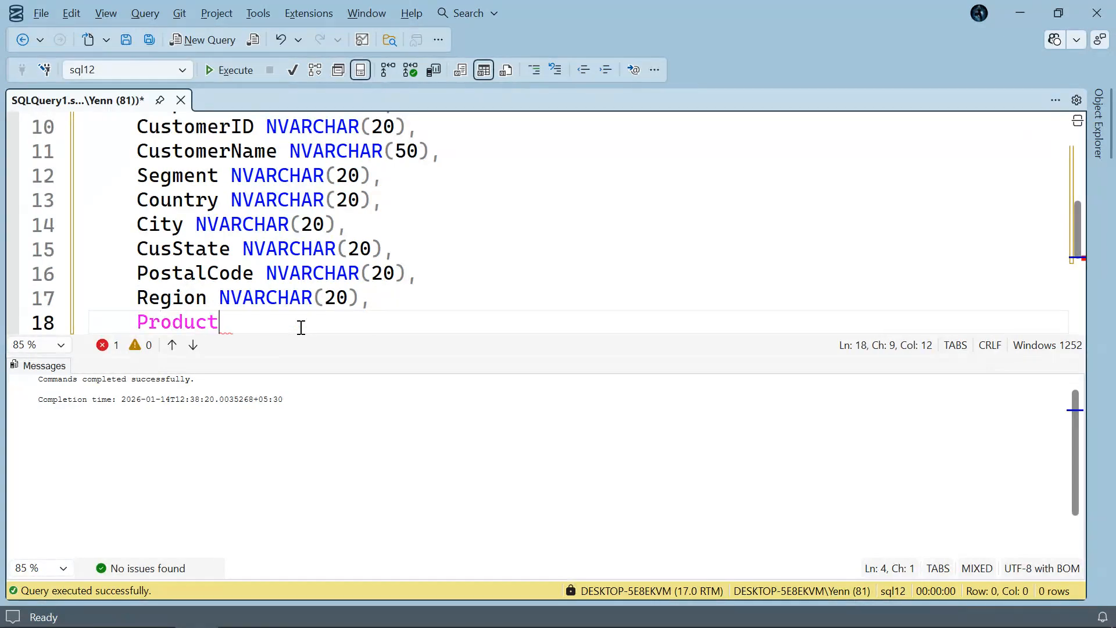
pyautogui.write('ID ')
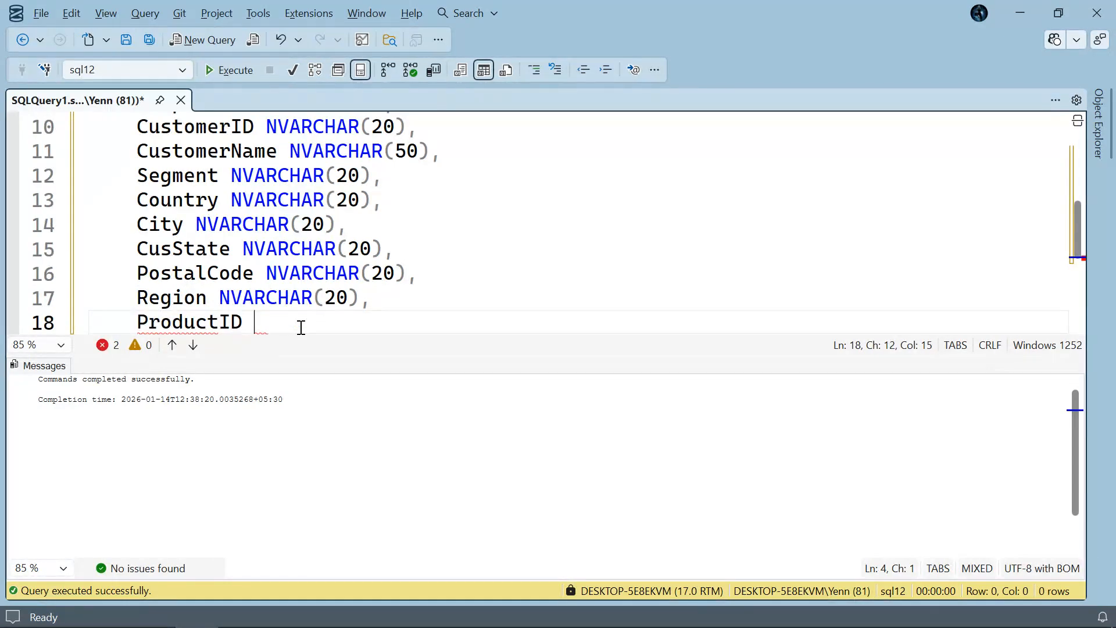
pyautogui.write('NVARCHAR(20),')
pyautogui.press('Return')
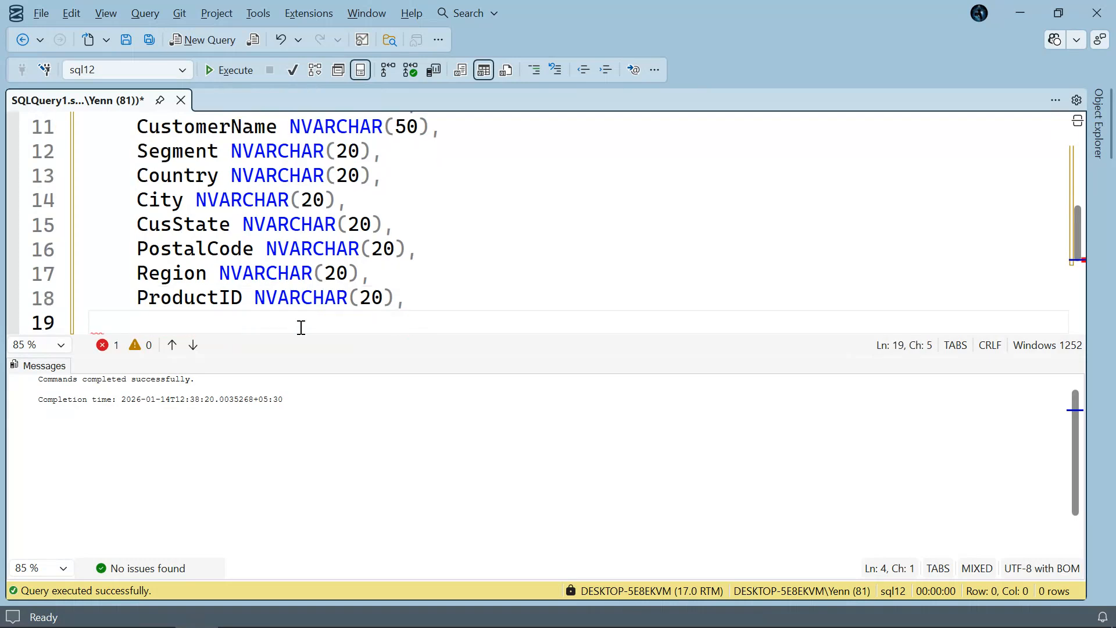
# Add the column Category NVARCHAR(20) below ProductID, ending with a comma and a new line.
pyautogui.write('Category')
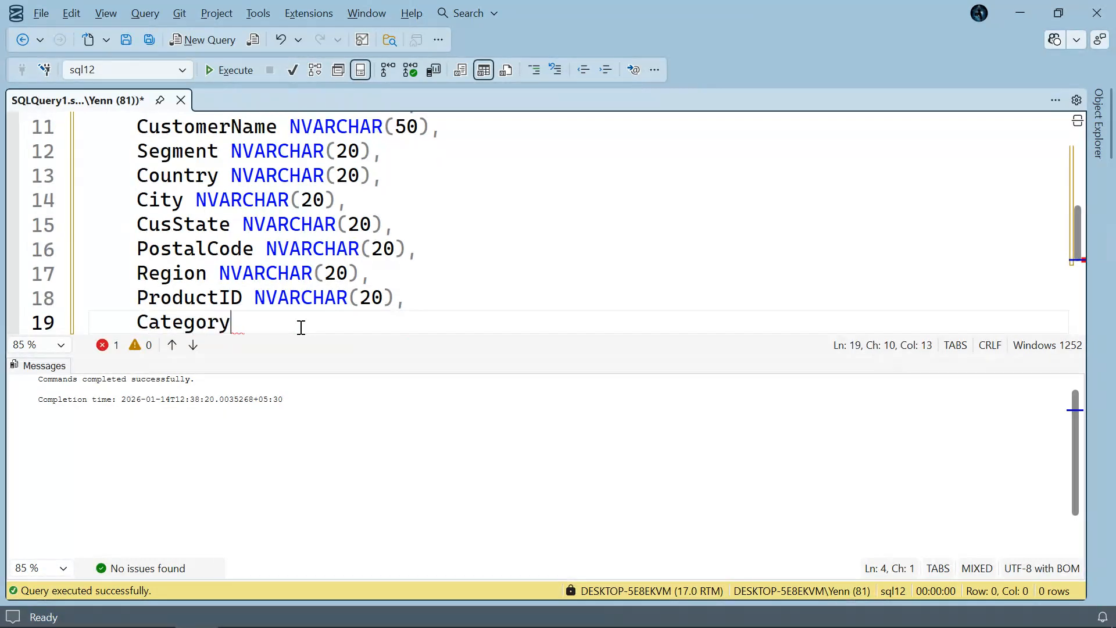
pyautogui.write('NVARCHAR(20)')
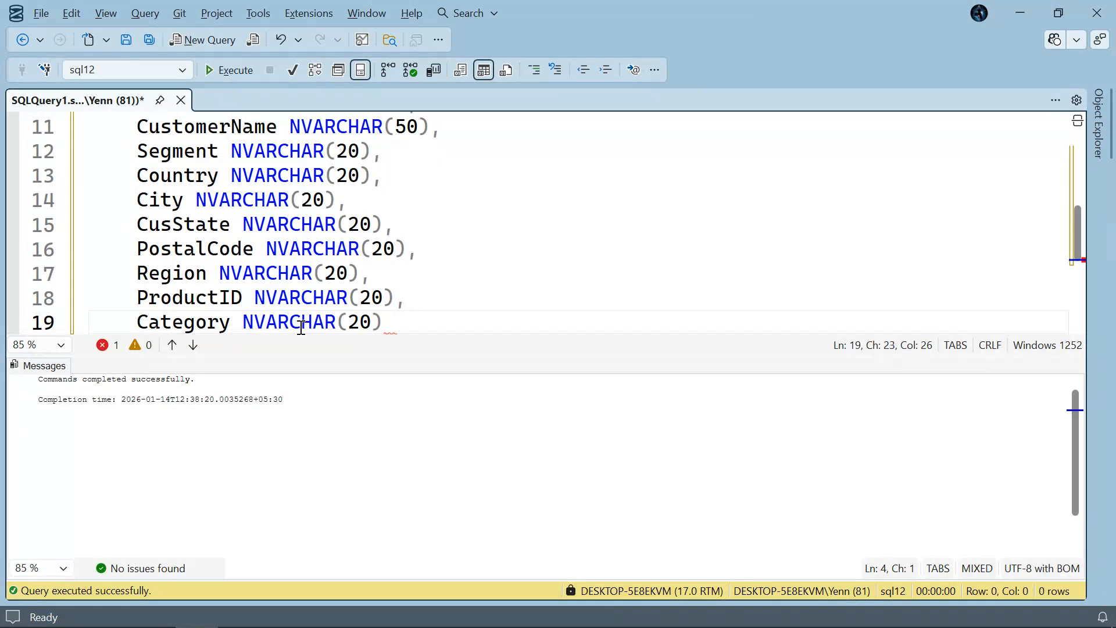
pyautogui.write(',')
pyautogui.press('Return')
# Add the column SubCategory NVARCHAR(20) below Category, ending with a comma and a new line.
pyautogui.write('S')
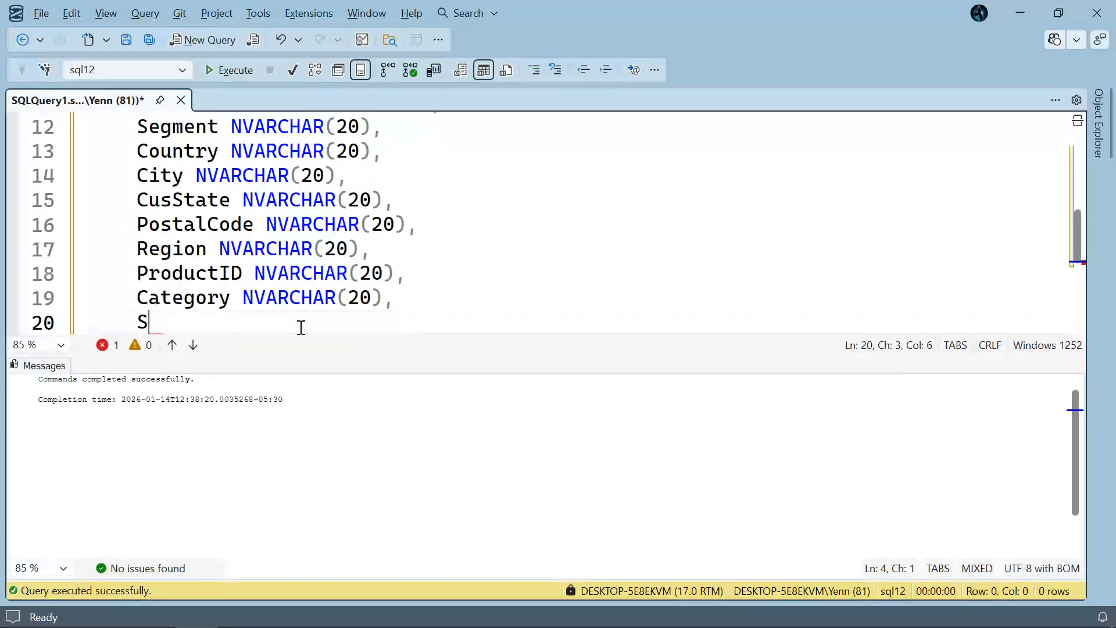
pyautogui.write('ubCAtegpo')
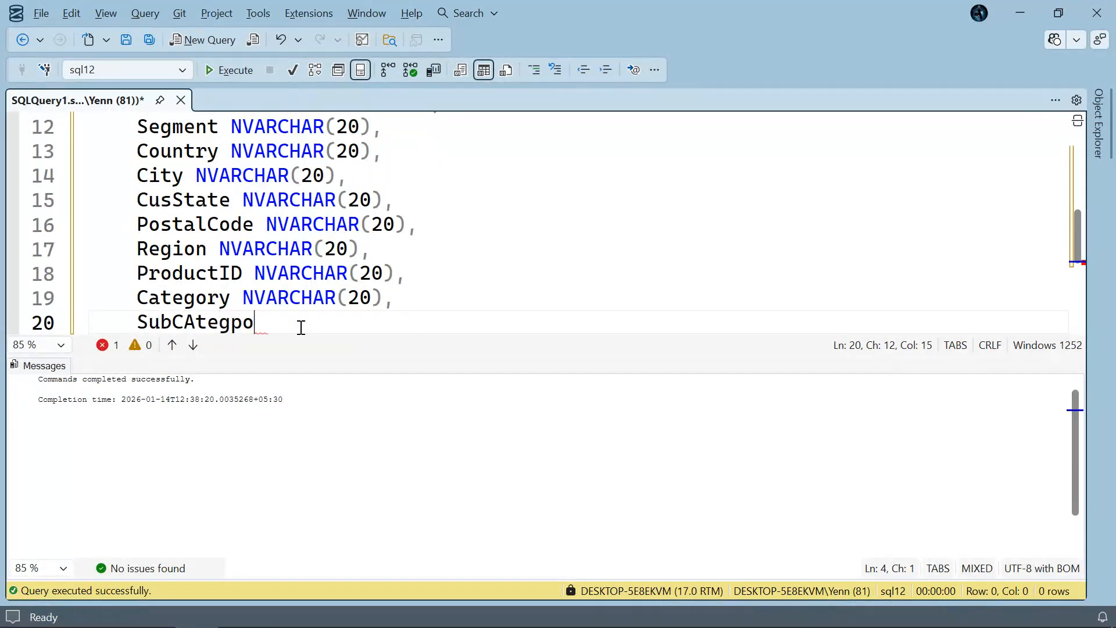
pyautogui.press('BackSpace')
pyautogui.press('BackSpace')
pyautogui.press('BackSpace')
pyautogui.press('BackSpace')
pyautogui.press('BackSpace')
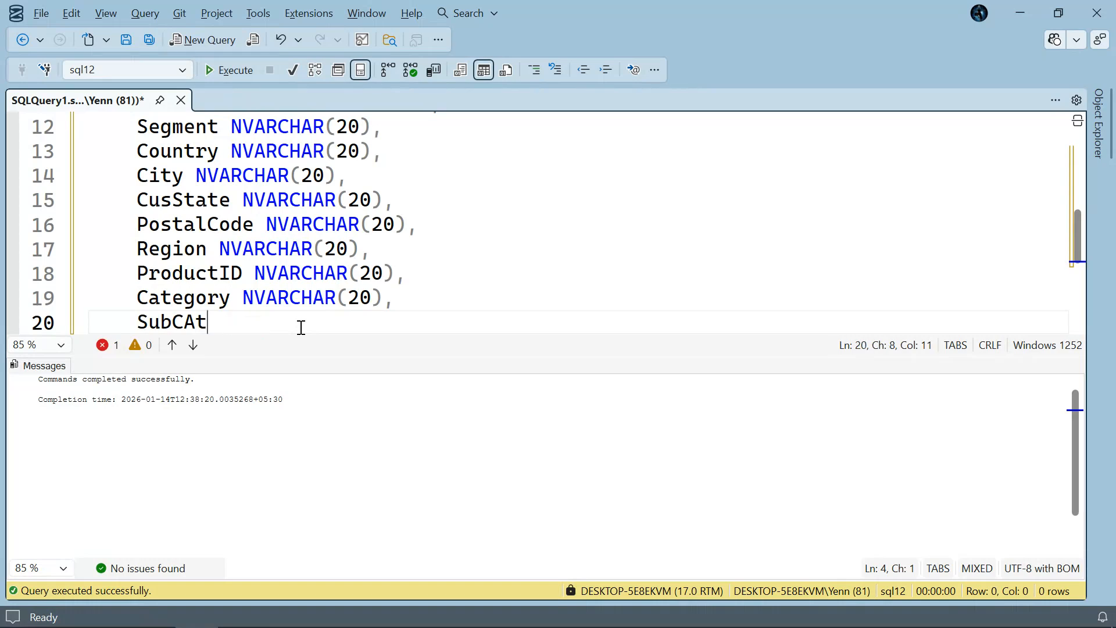
pyautogui.write('atego')
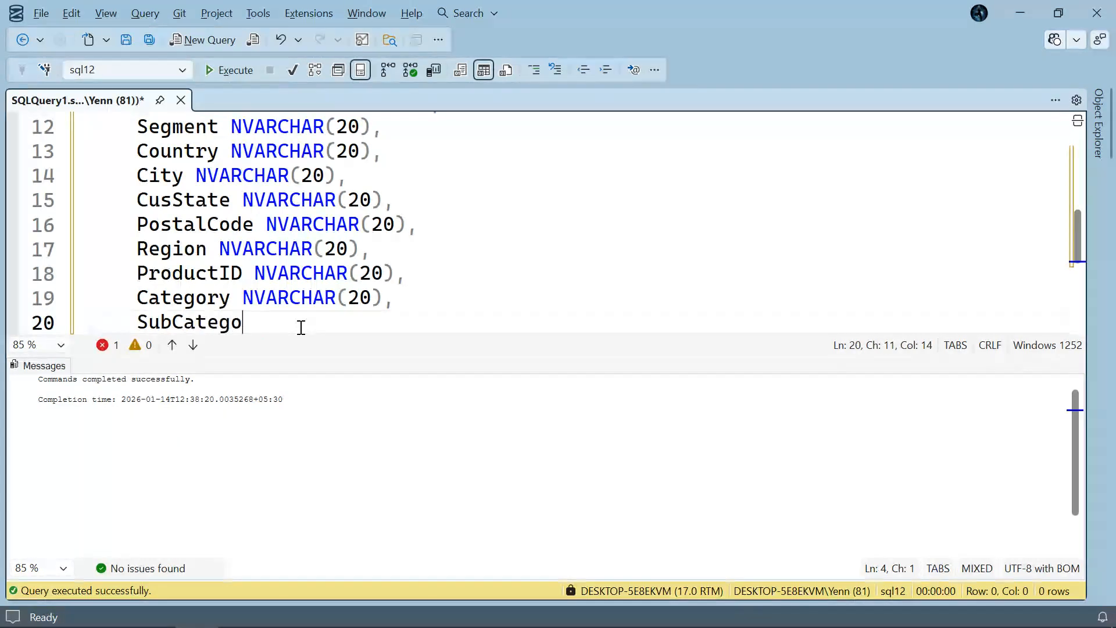
pyautogui.write('ry NVARCHAR(20),')
pyautogui.press('Return')
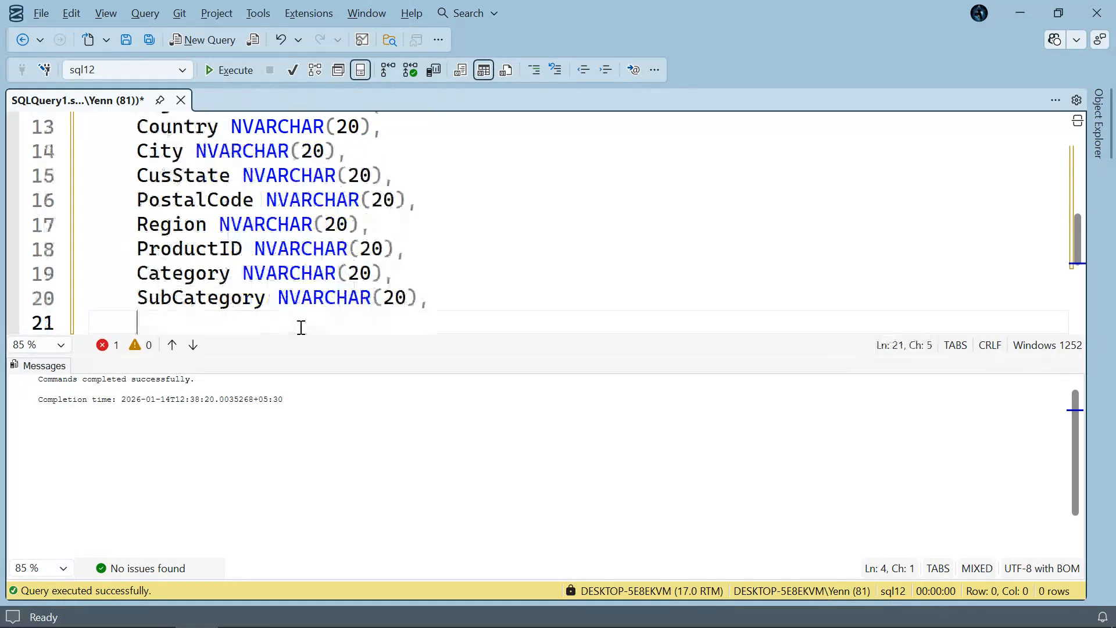
# Add the column ProductName NVARCHAR(100) below SubCategory, ending with a comma and a new line.
pyautogui.write('P')
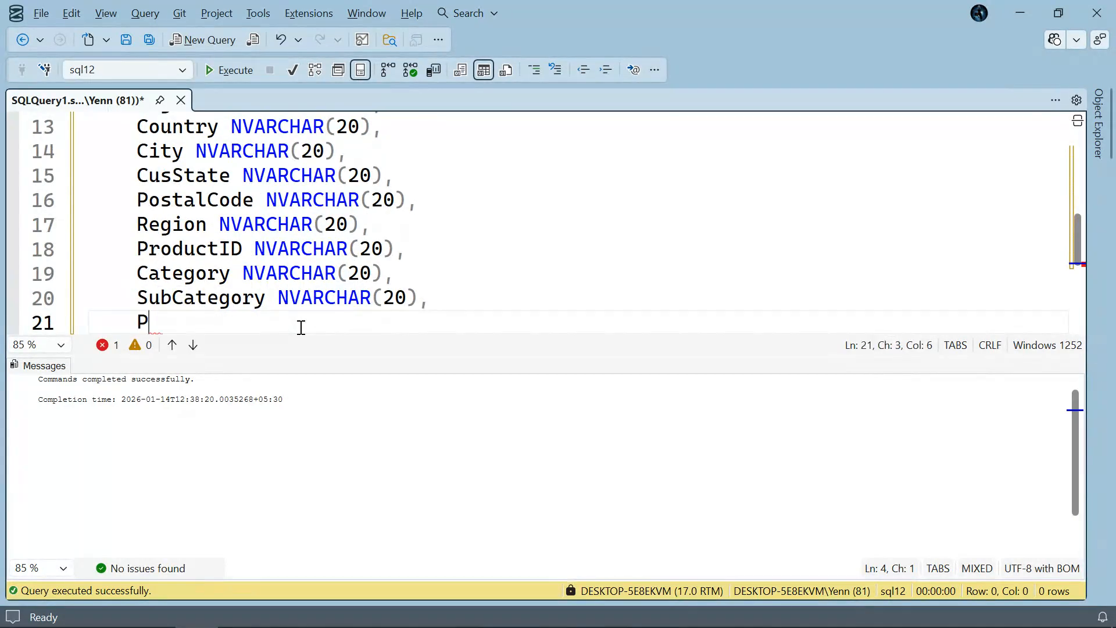
pyautogui.write('roductName NVARCHAR(20)')
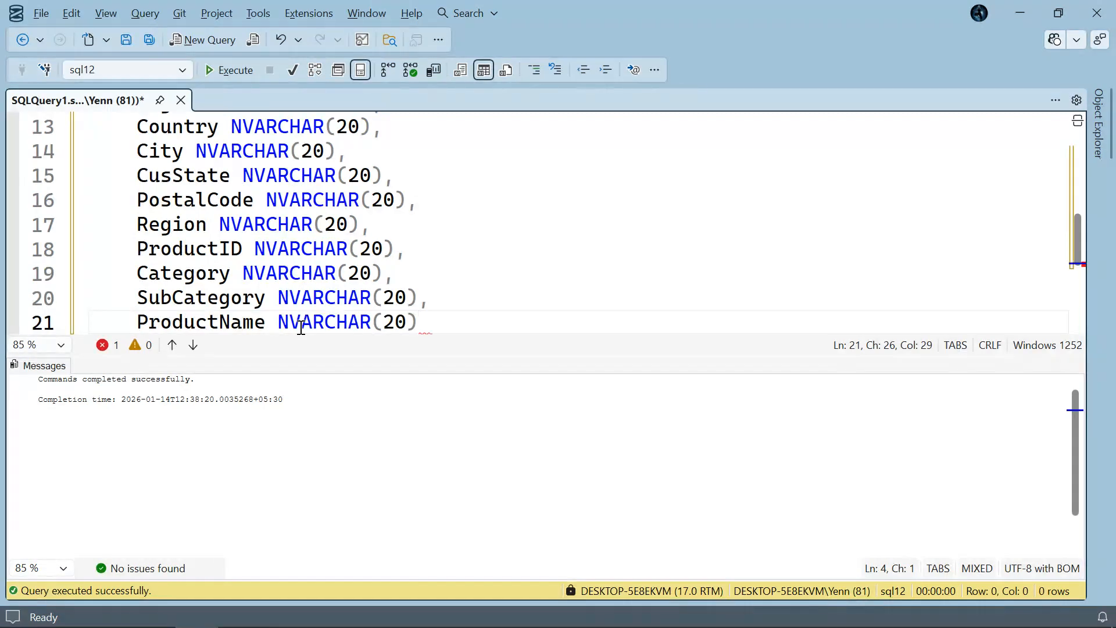
pyautogui.press('BackSpace')
pyautogui.press('BackSpace')
pyautogui.write('100')
pyautogui.write(',')
pyautogui.press('BackSpace')
pyautogui.press('End')
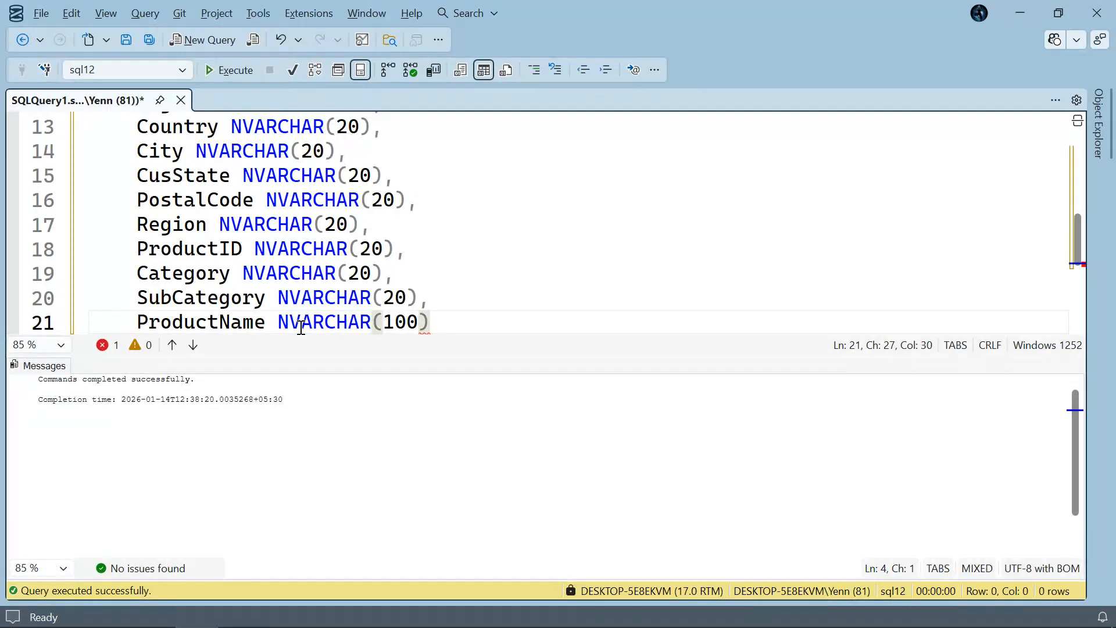
pyautogui.write(',')
pyautogui.press('Return')
# Add the columns Sales FLOAT and Quantity INT below ProductName, each on its own line ending with a comma.
pyautogui.write('Sales')
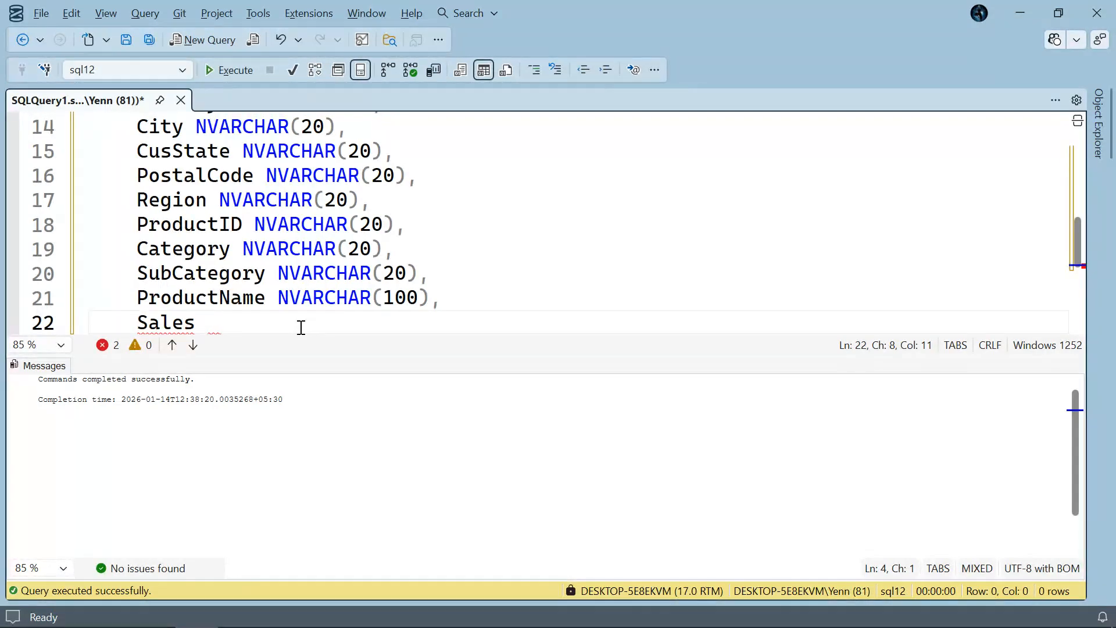
pyautogui.write('FLOAT')
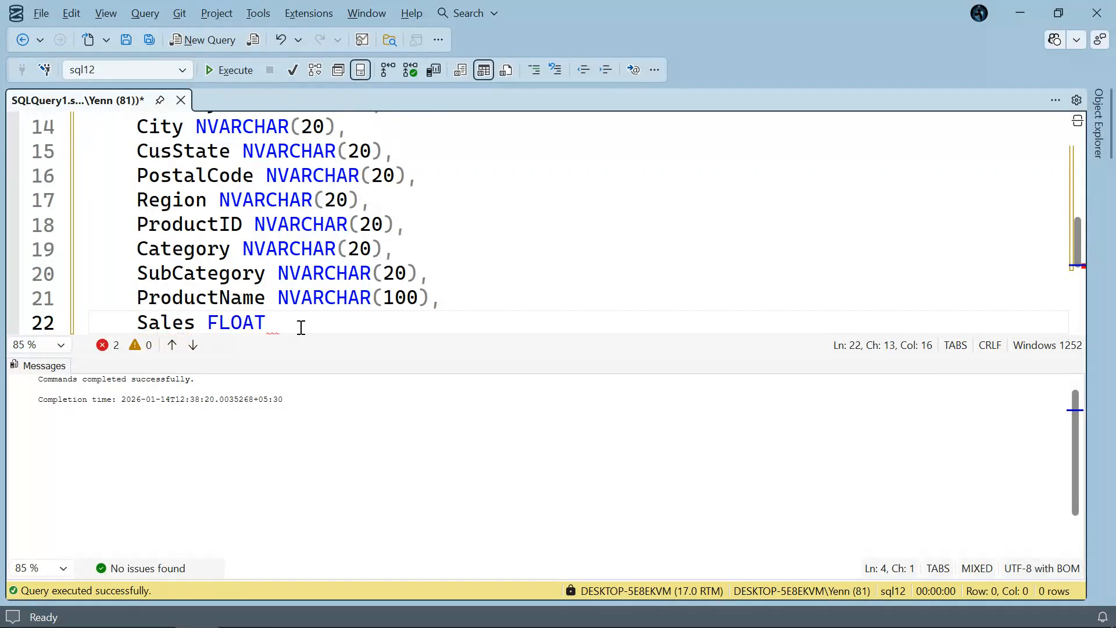
pyautogui.write(',')
pyautogui.press('Return')
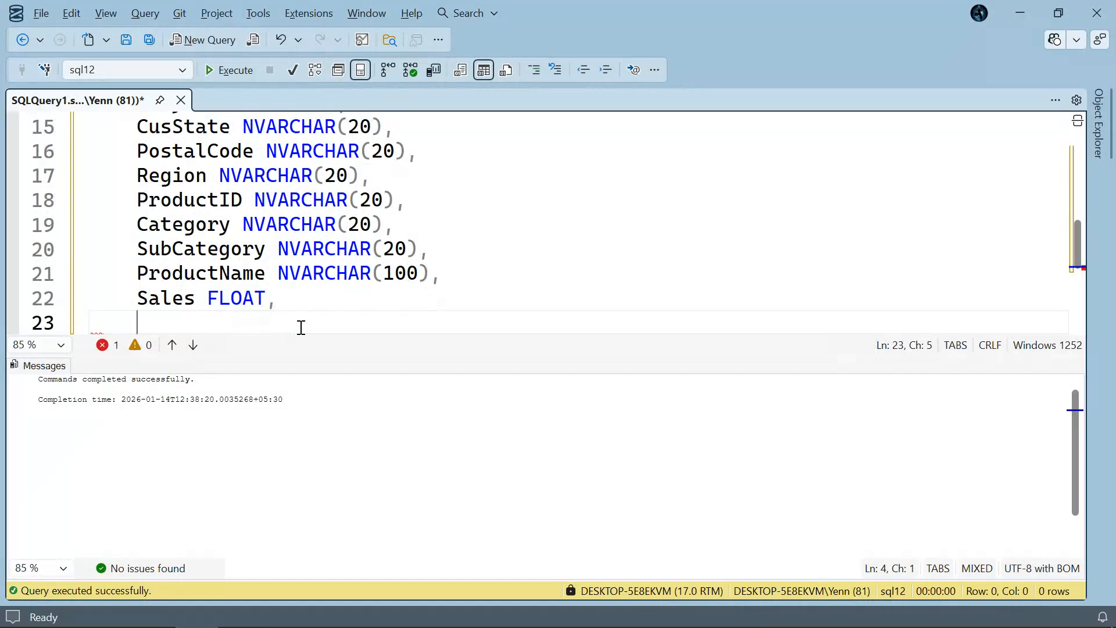
pyautogui.write('Q')
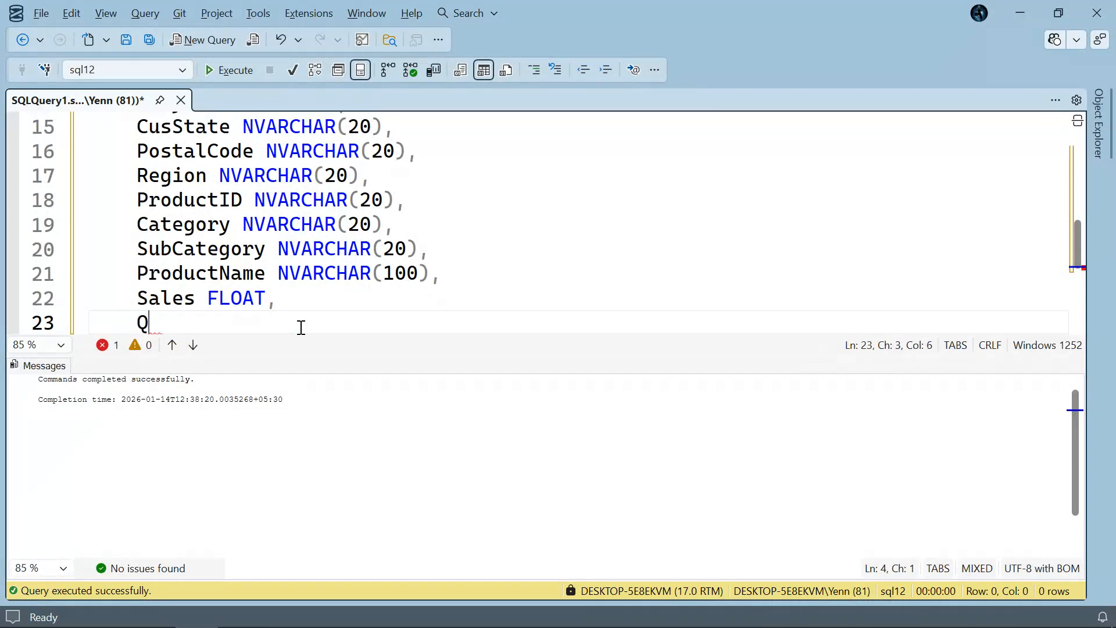
pyautogui.write('uantity')
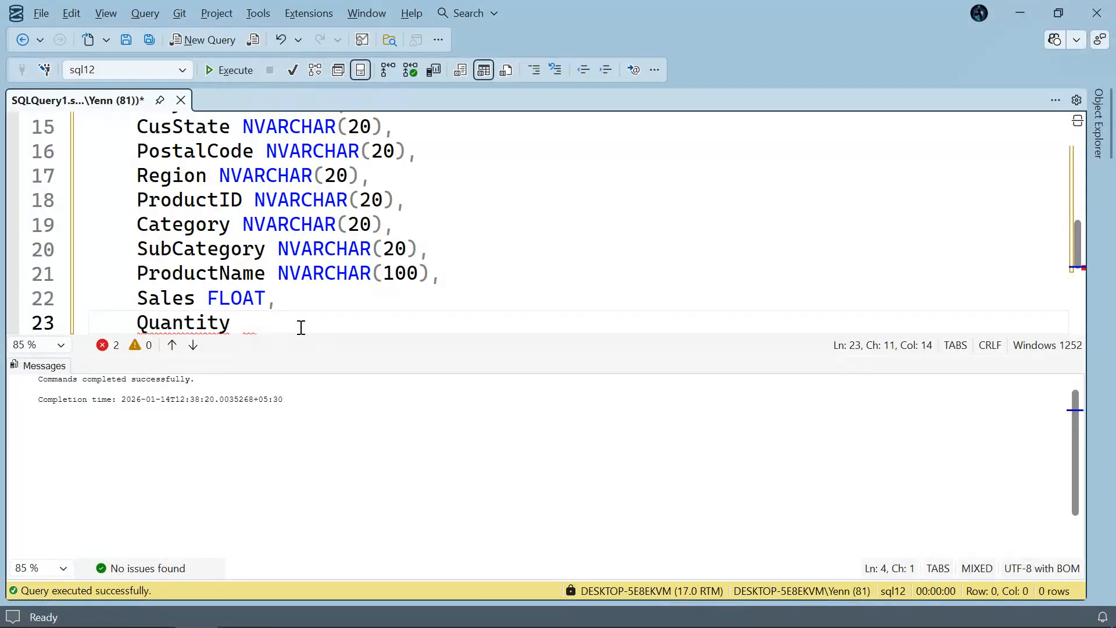
pyautogui.write(' INT')
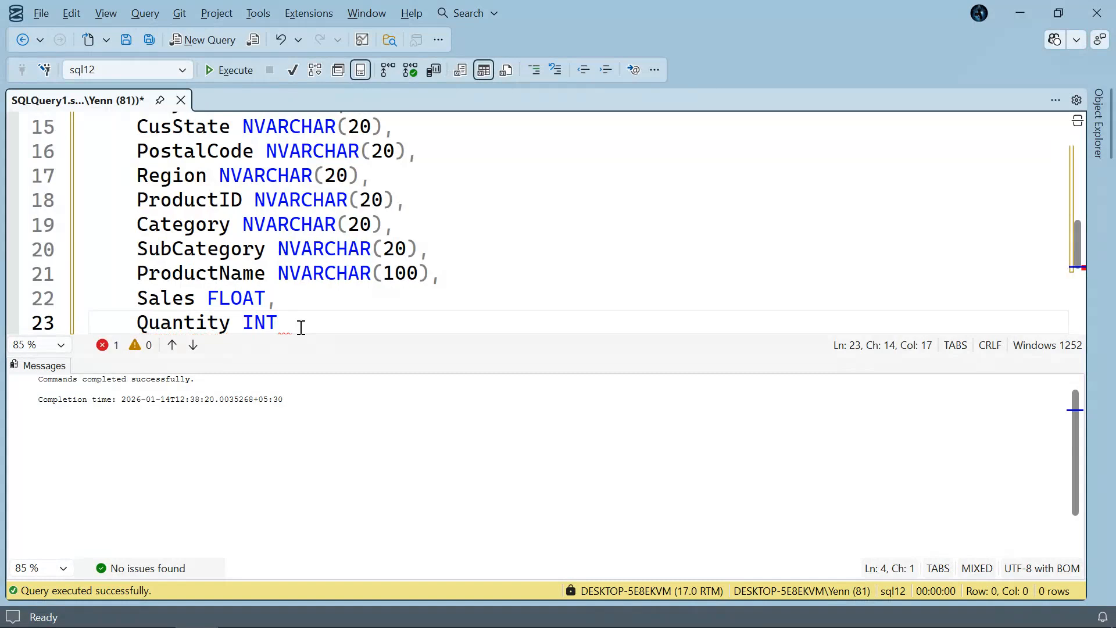
pyautogui.write(',')
pyautogui.press('Return')
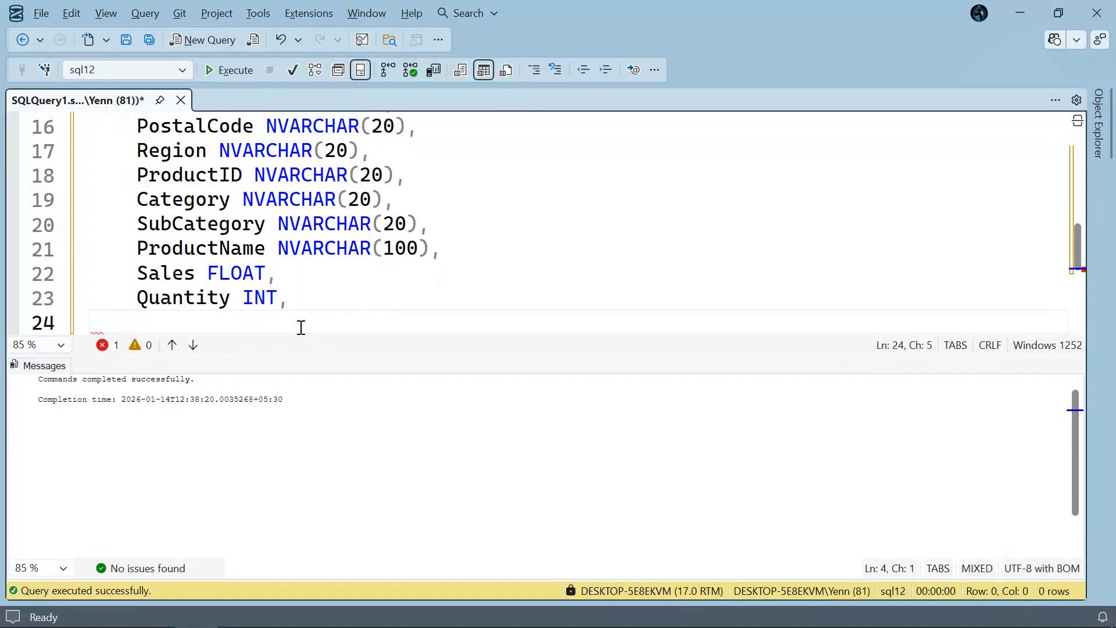
# Add the column Discount FLOAT below Quantity, ending with a comma and a new line.
pyautogui.write('Disc')
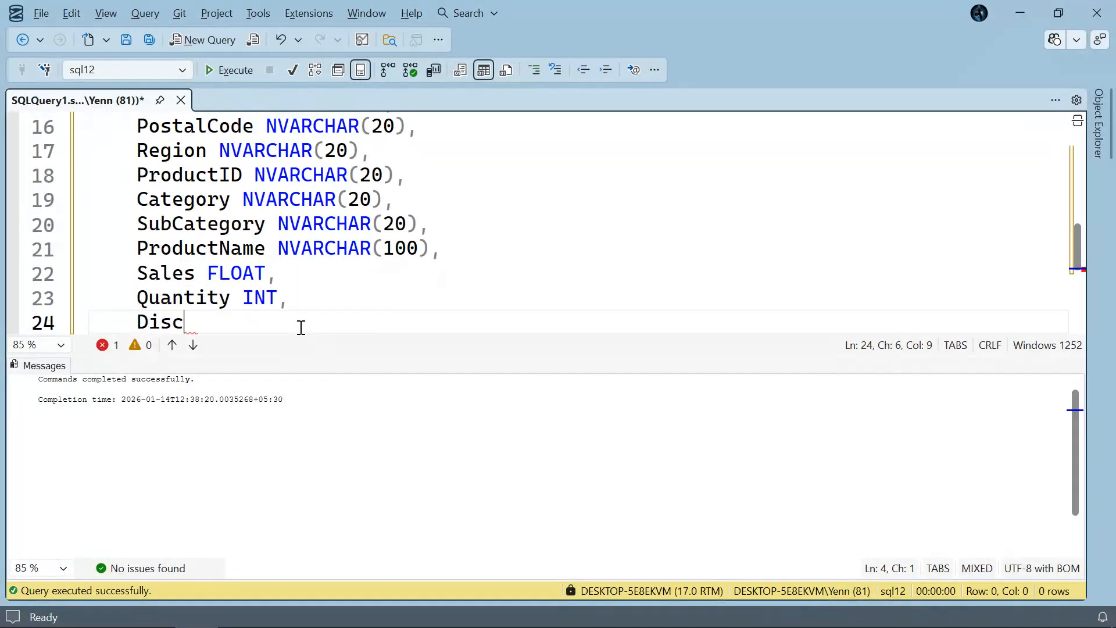
pyautogui.write('ound')
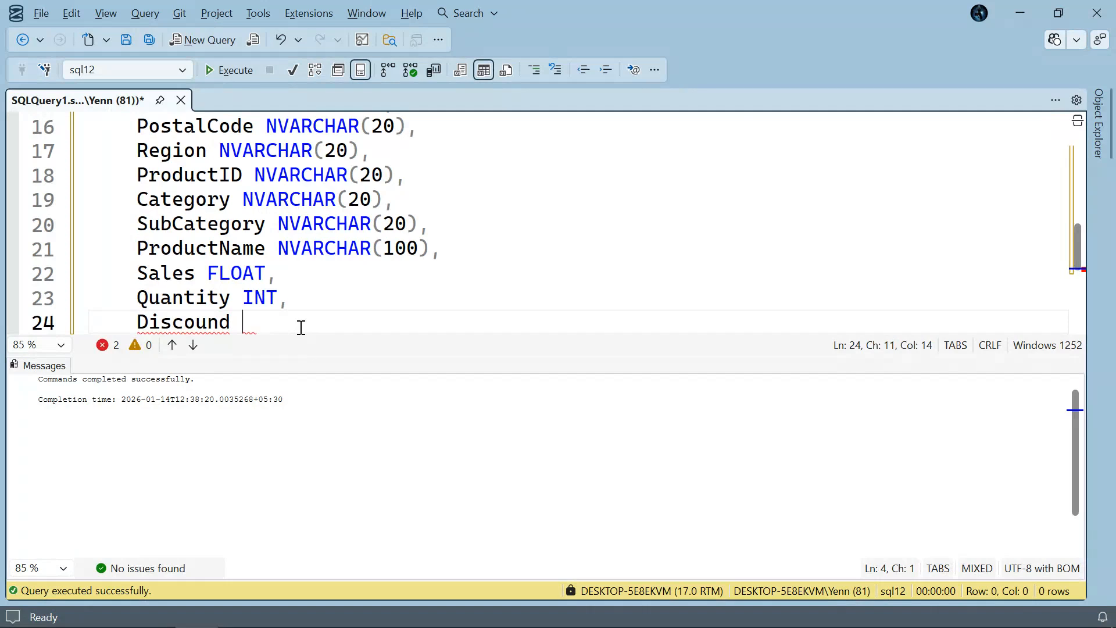
pyautogui.write('FLOAT,')
pyautogui.press('Return')
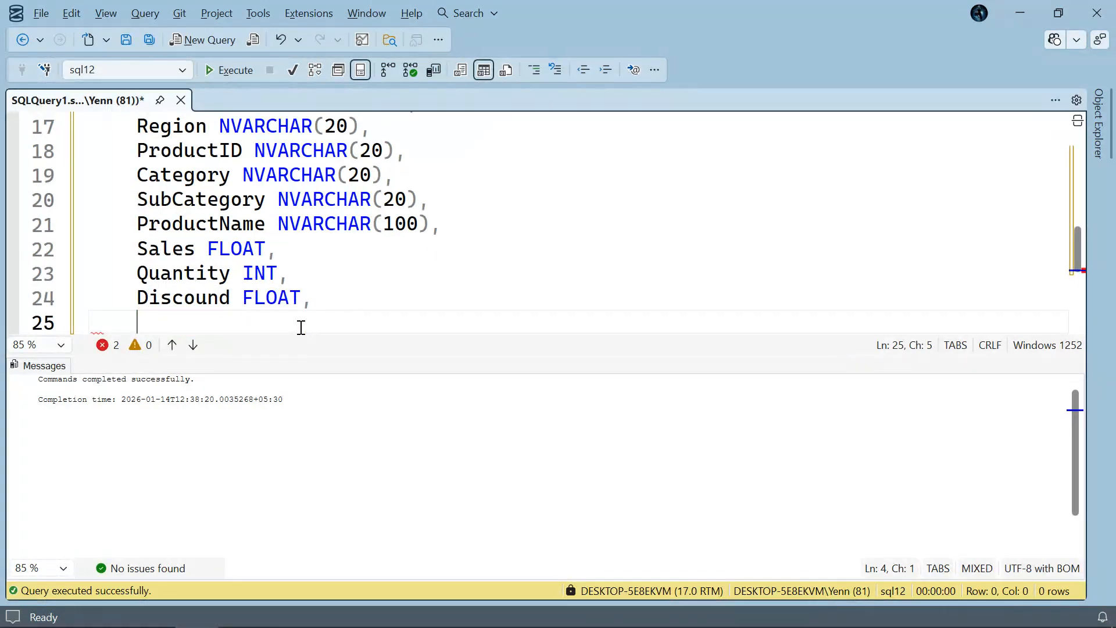
pyautogui.click(240, 303)
pyautogui.press('BackSpace')
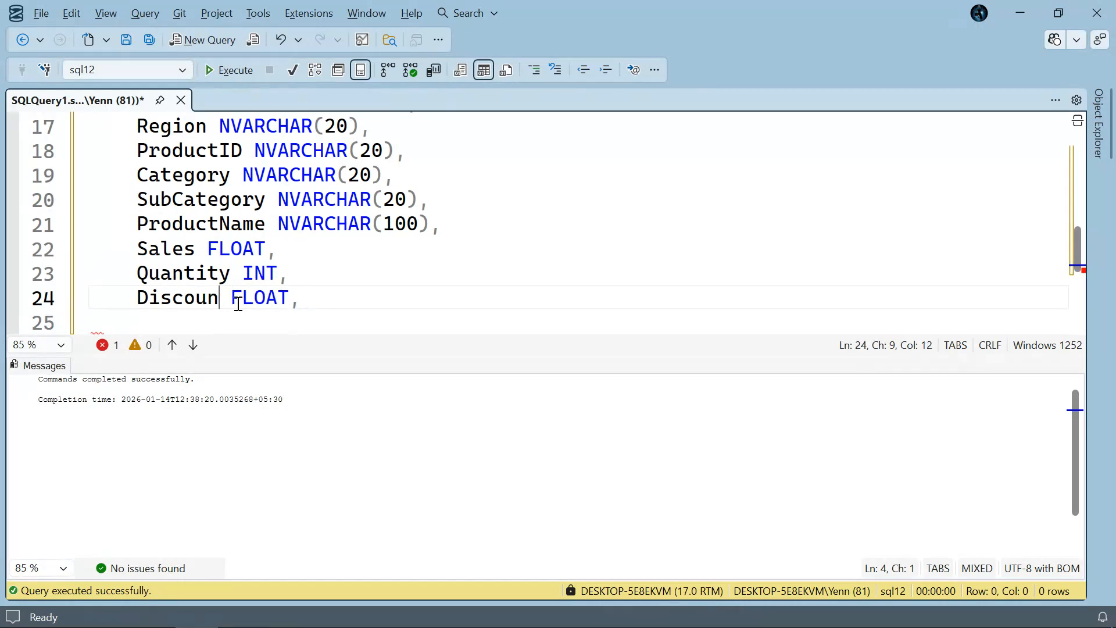
pyautogui.write('t')
pyautogui.press('Down')
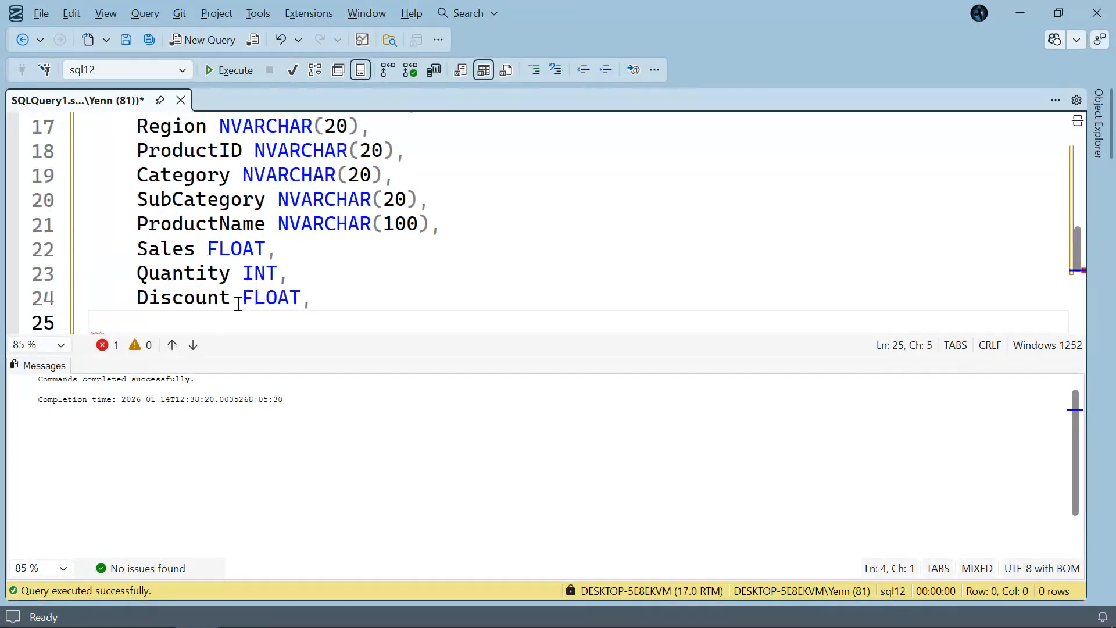
# Add Profit FLOAT as the last column and close the CREATE TABLE statement with ");" on its own line.
pyautogui.write('Profit ')
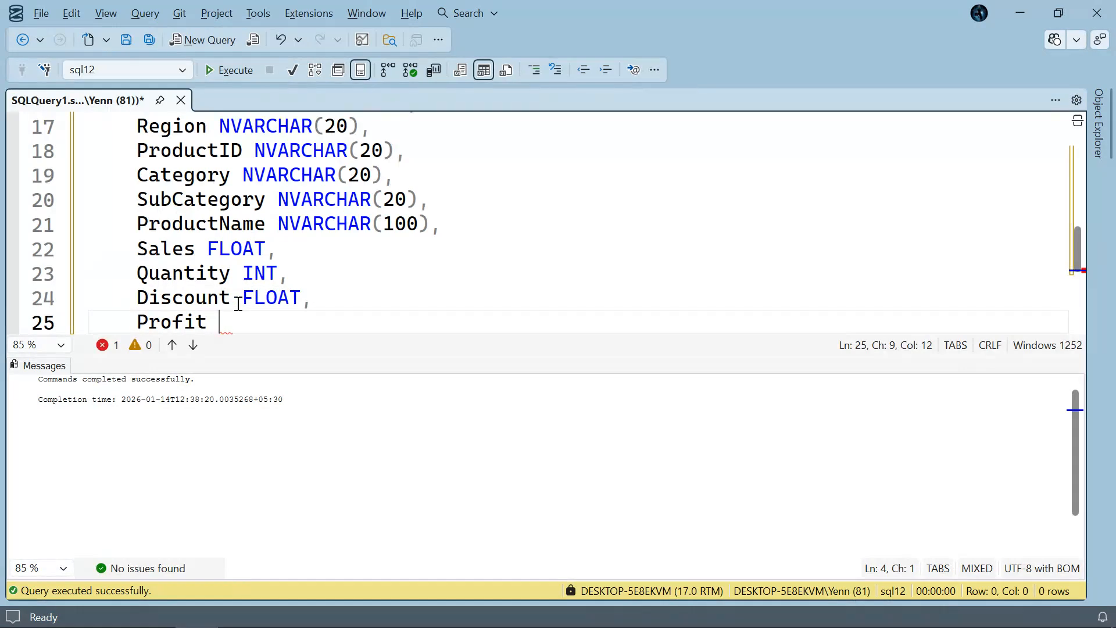
pyautogui.write('FLOAT')
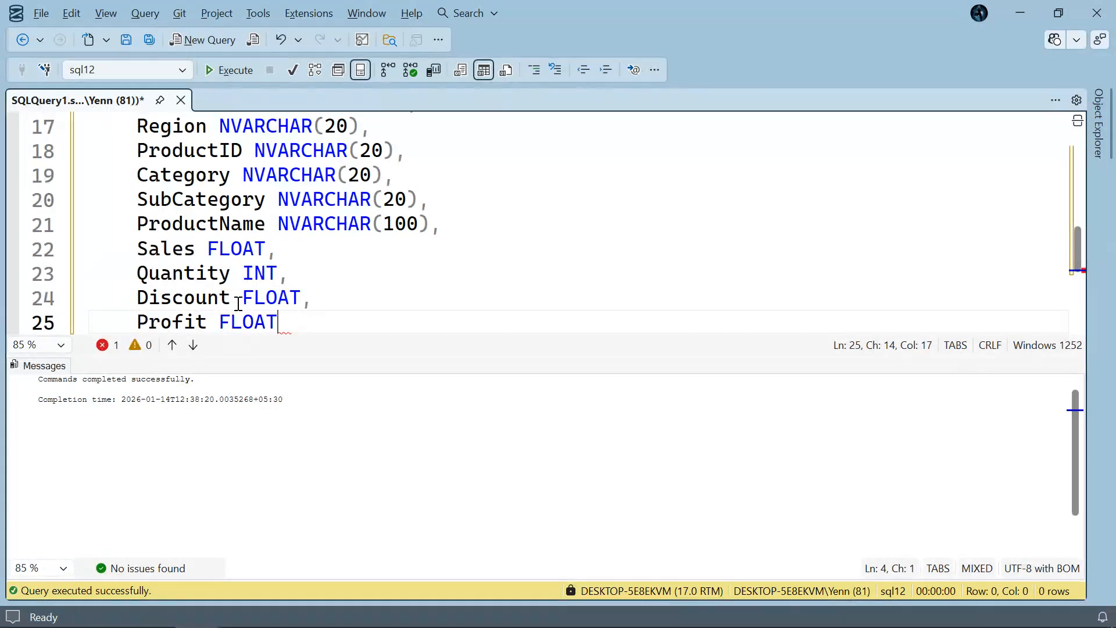
pyautogui.press('Return')
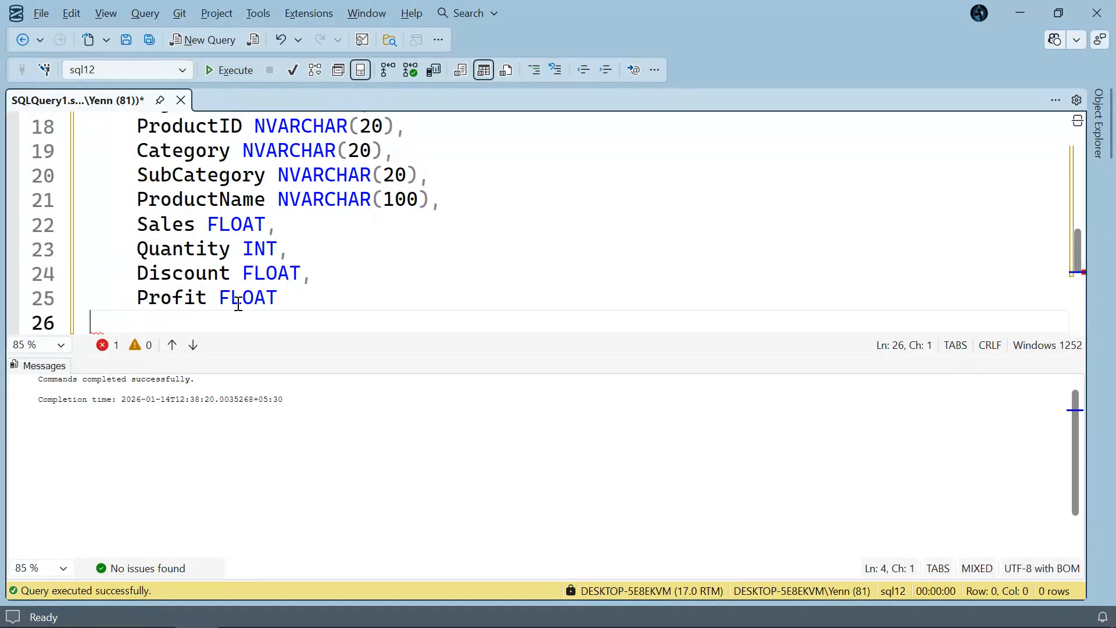
pyautogui.write(');')
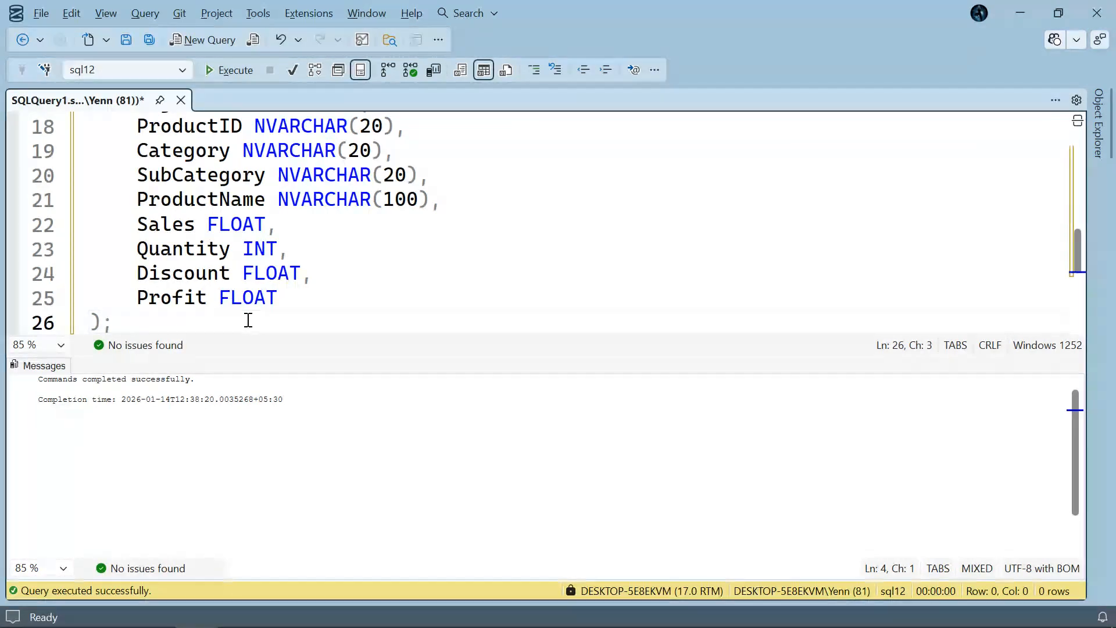
# Select the entire CREATE TABLE Orders statement and execute it, enlarging the messages text and the query text.
pyautogui.hotkey('shift', 'Up')
pyautogui.hotkey('shift', 'Up')
pyautogui.hotkey('shift', 'Up')
pyautogui.hotkey('shift', 'Up')
pyautogui.hotkey('shift', 'Up')
pyautogui.hotkey('shift', 'Up')
pyautogui.hotkey('shift', 'Up')
pyautogui.hotkey('shift', 'Up')
pyautogui.hotkey('shift', 'Up')
pyautogui.hotkey('shift', 'Up')
pyautogui.hotkey('shift', 'Up')
pyautogui.hotkey('shift', 'Up')
pyautogui.hotkey('shift', 'Up')
pyautogui.hotkey('shift', 'Up')
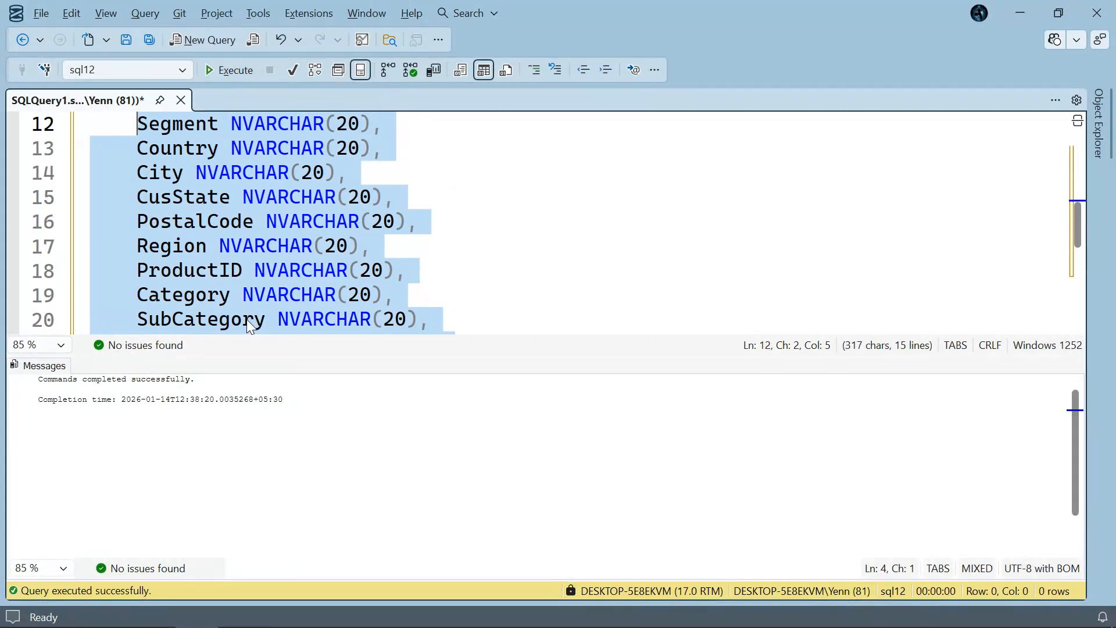
pyautogui.hotkey('shift', 'Up')
pyautogui.hotkey('shift', 'Up')
pyautogui.hotkey('shift', 'Up')
pyautogui.hotkey('shift', 'Up')
pyautogui.hotkey('shift', 'Up')
pyautogui.hotkey('shift', 'Up')
pyautogui.hotkey('shift', 'Up')
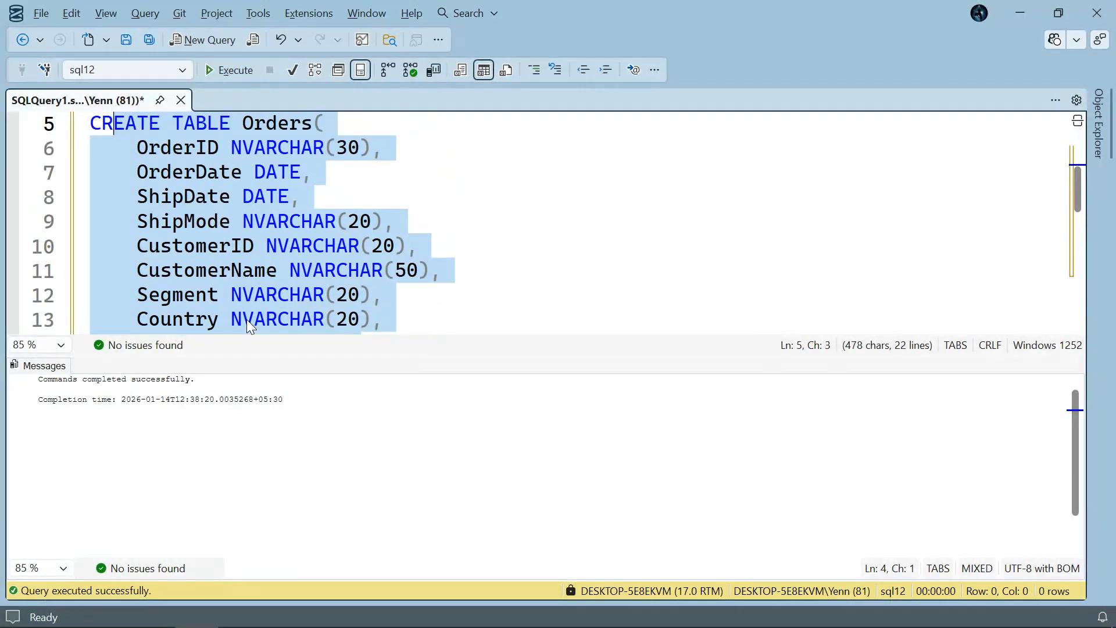
pyautogui.hotkey('shift', 'Home')
pyautogui.hotkey('shift', 'Up')
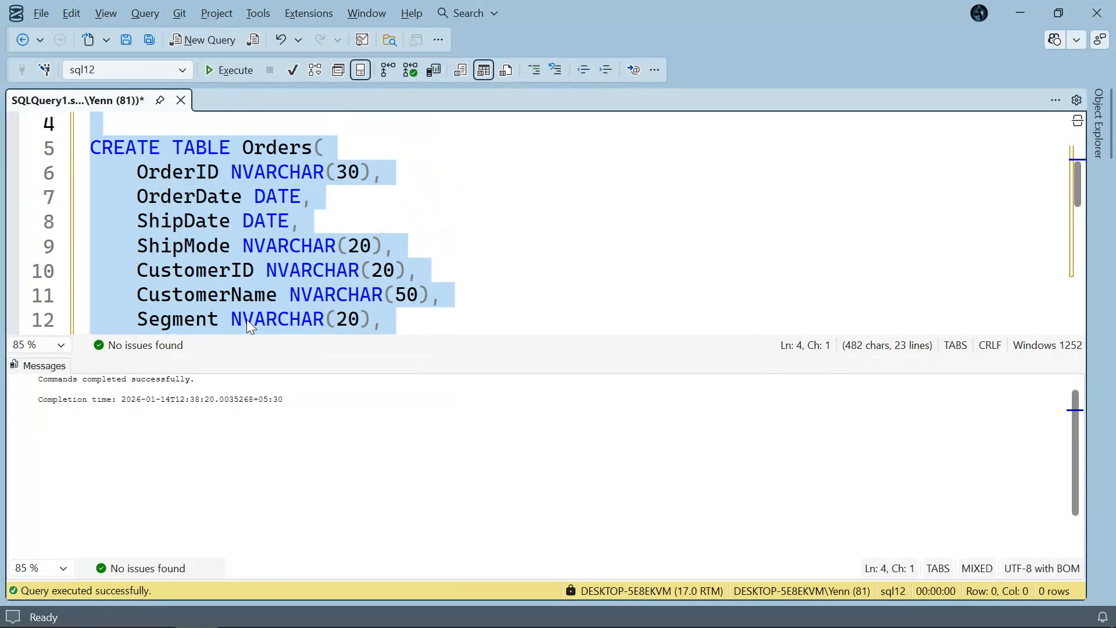
pyautogui.press('F5')
pyautogui.keyDown('ctrl'); pyautogui.scroll(8, 319, 448); pyautogui.keyUp('ctrl')
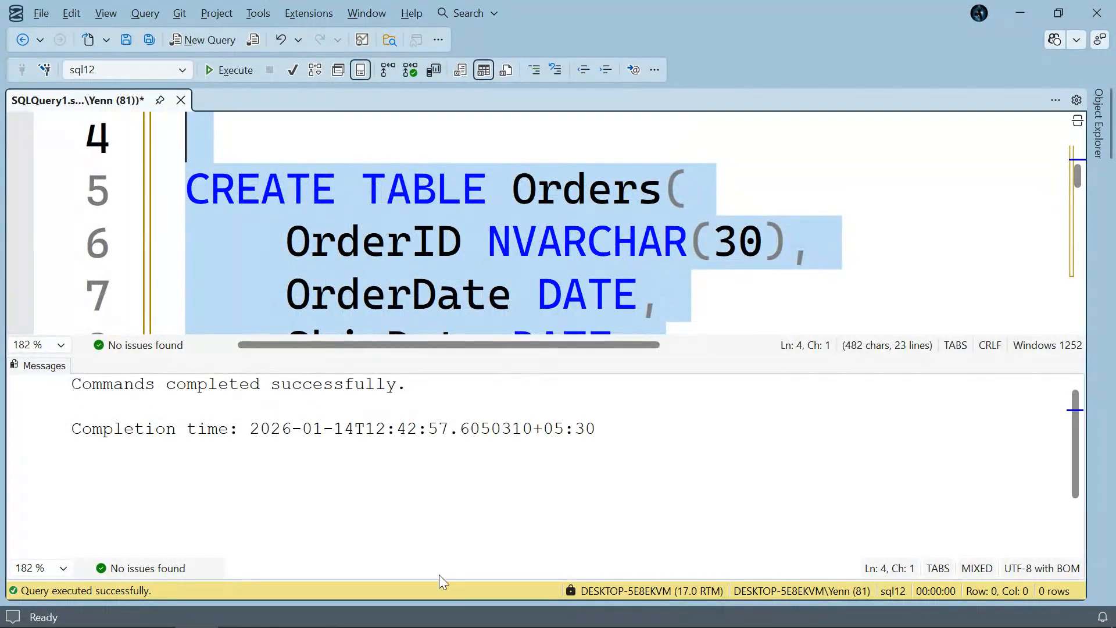
# Switch to the Zoho Meeting browser window, launch Picture-in-Picture mode, and minimize the browser.
pyautogui.moveTo(453, 625)
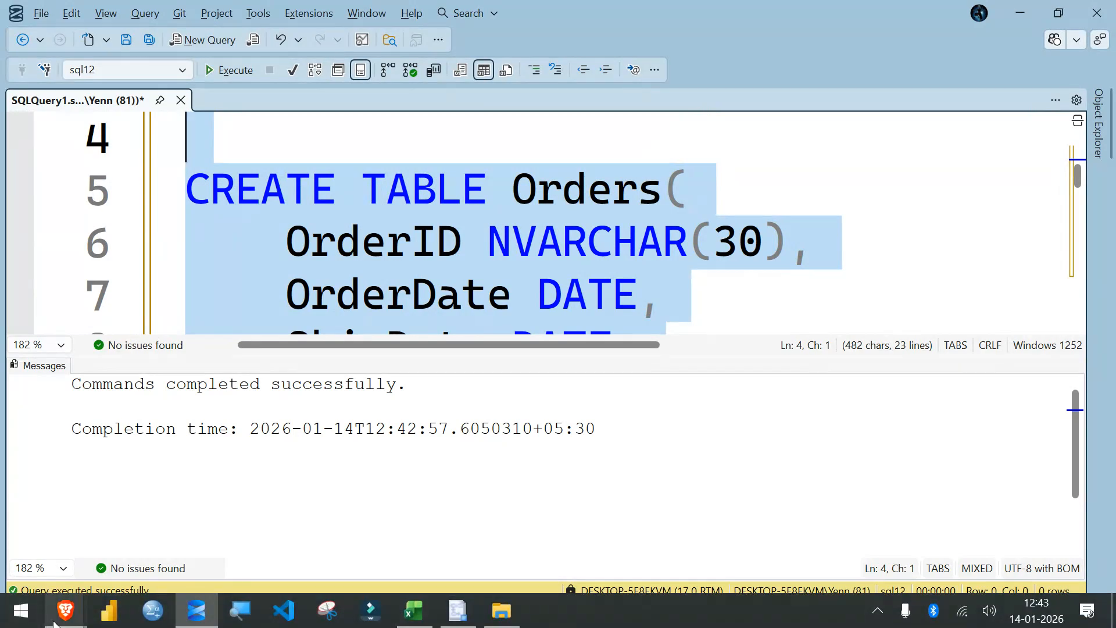
pyautogui.moveTo(54, 623)
pyautogui.click(109, 487)
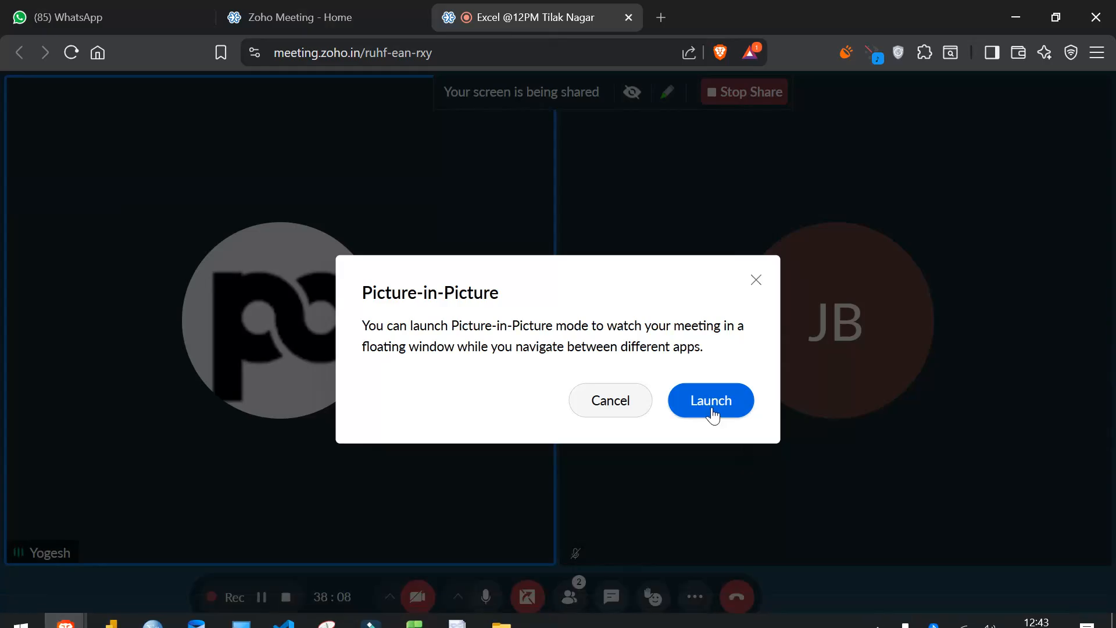
pyautogui.click(711, 407)
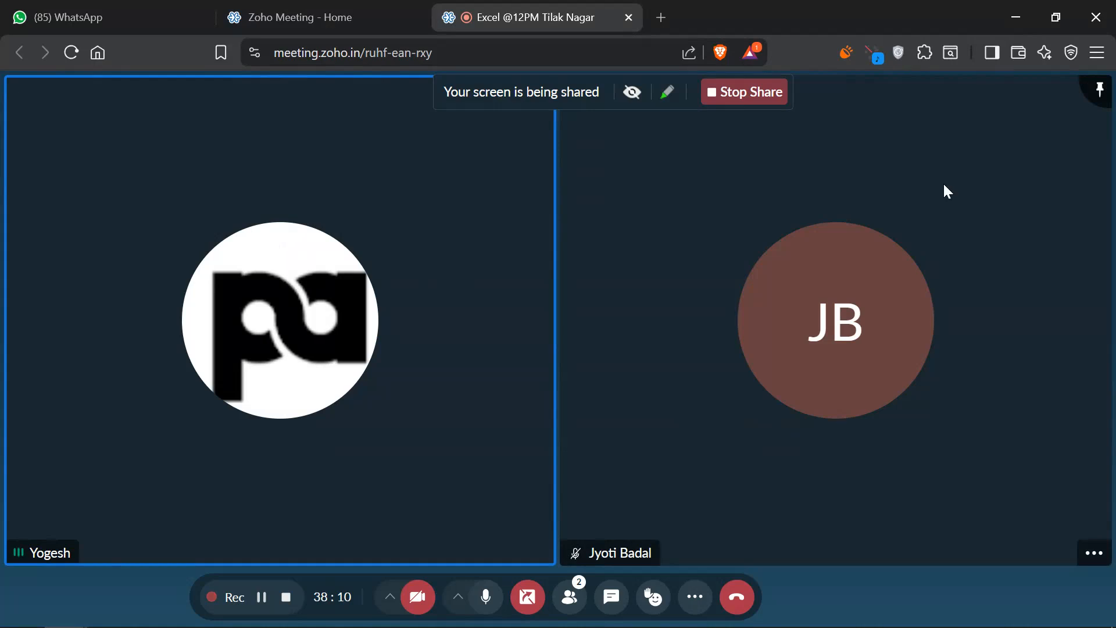
pyautogui.click(1015, 17)
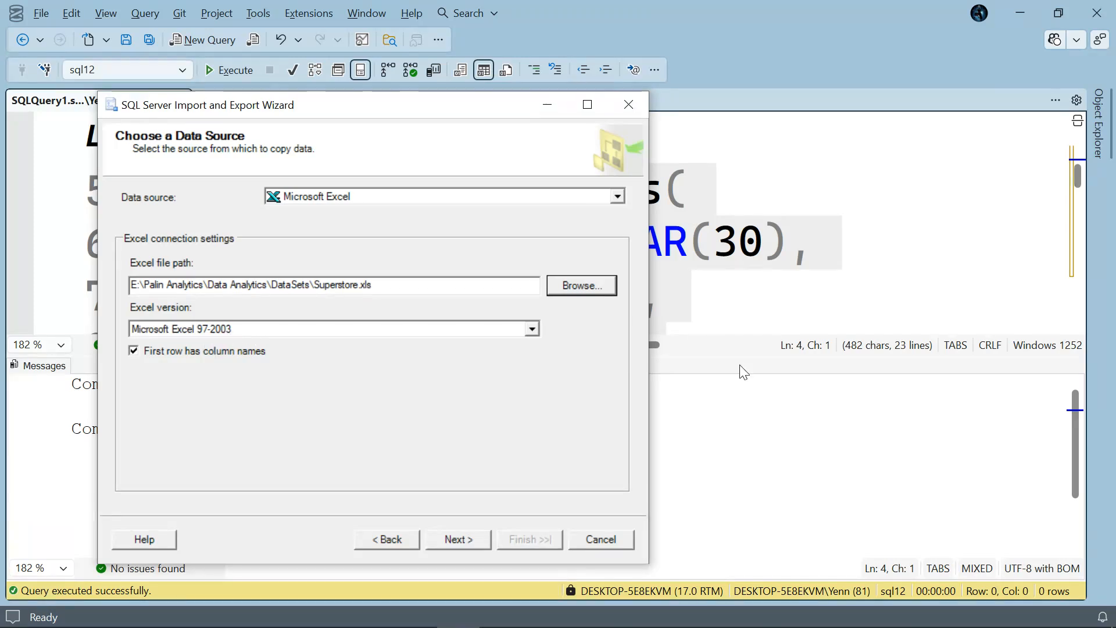
# Try to continue the import with Superstore.xls using the Microsoft Excel 97-2003 version.
pyautogui.click(537, 332)
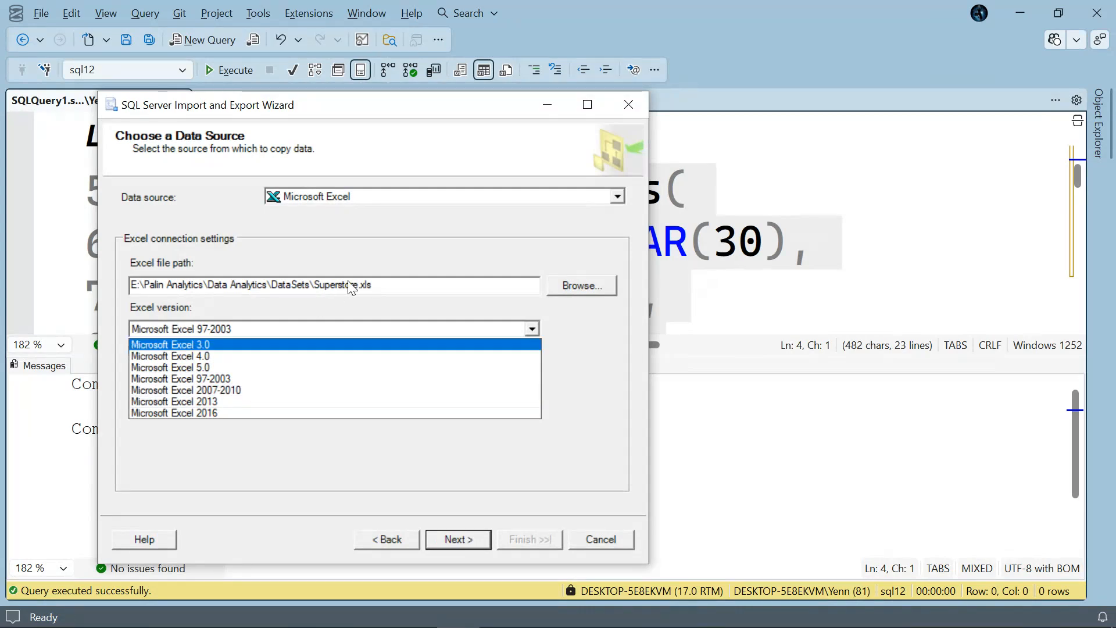
pyautogui.click(576, 347)
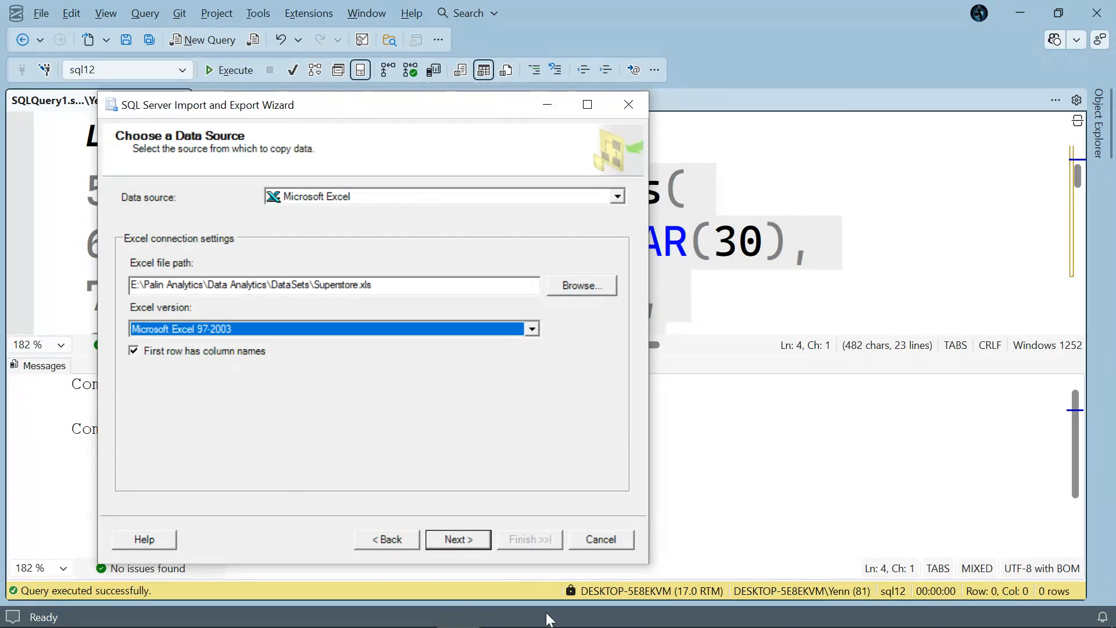
pyautogui.click(467, 539)
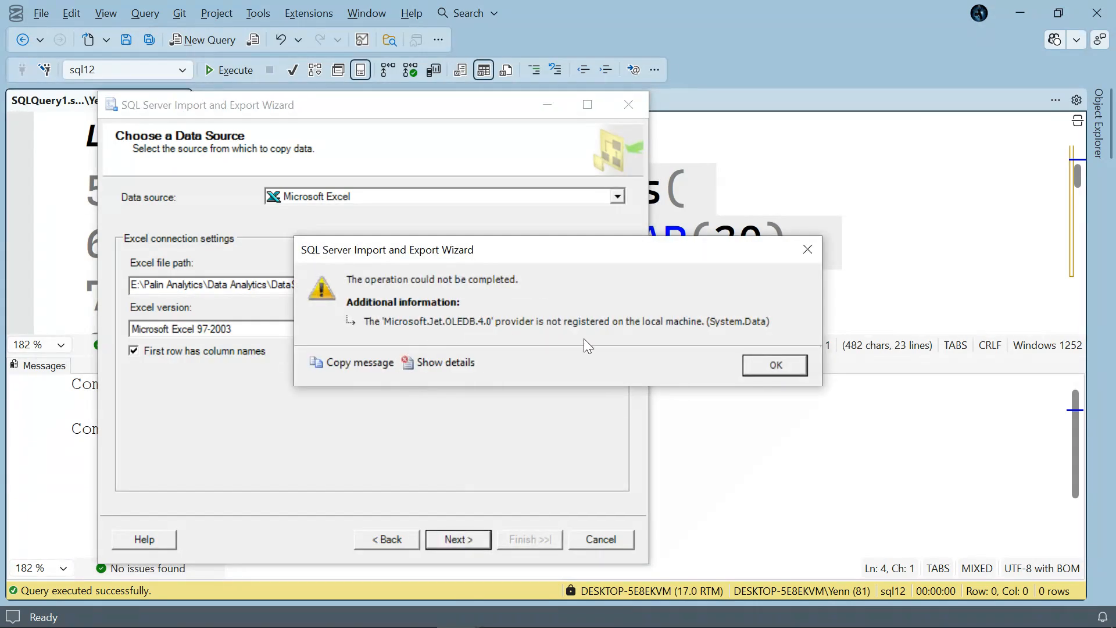
pyautogui.click(783, 363)
# Change the data source to Flat File Source and load orders.csv from the DataSets folder, filtering the files to CSV.
pyautogui.click(617, 198)
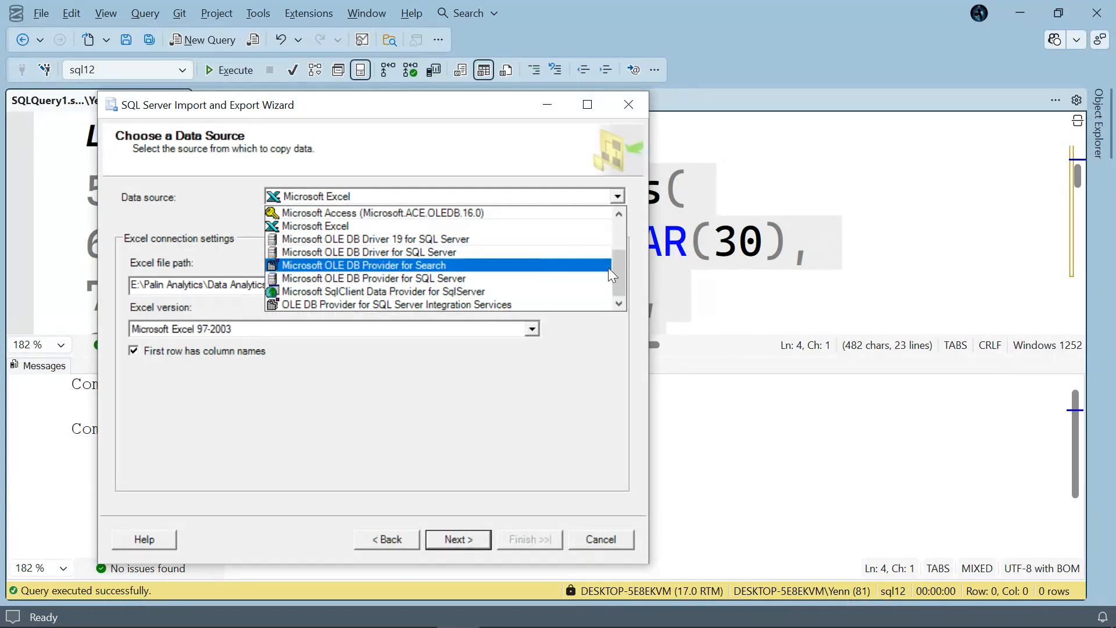
pyautogui.moveTo(619, 278); pyautogui.dragTo(627, 247)
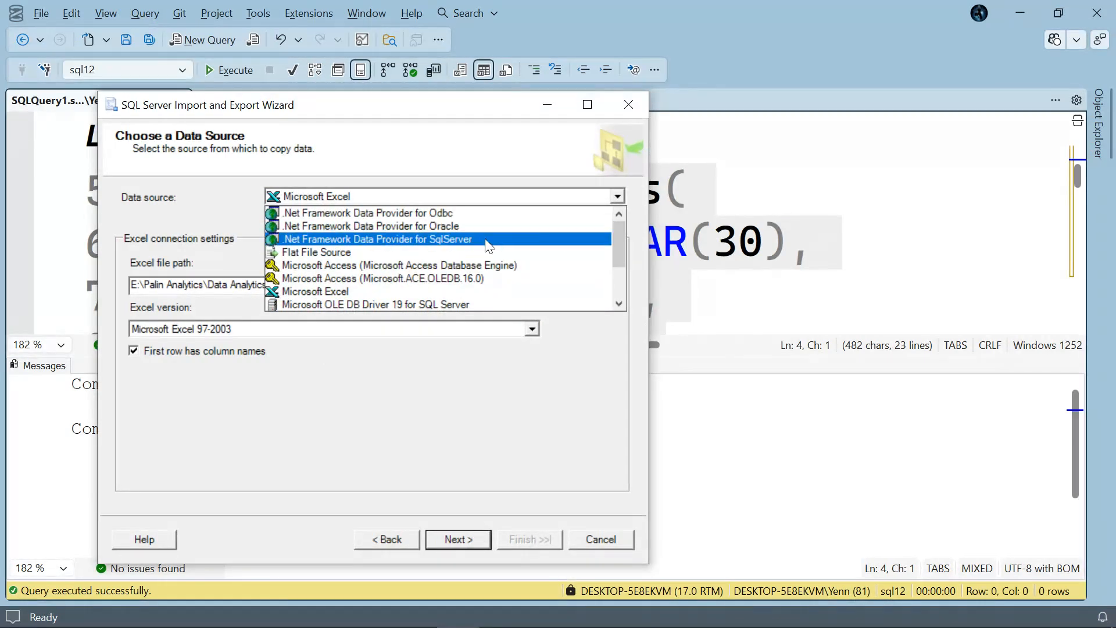
pyautogui.click(455, 255)
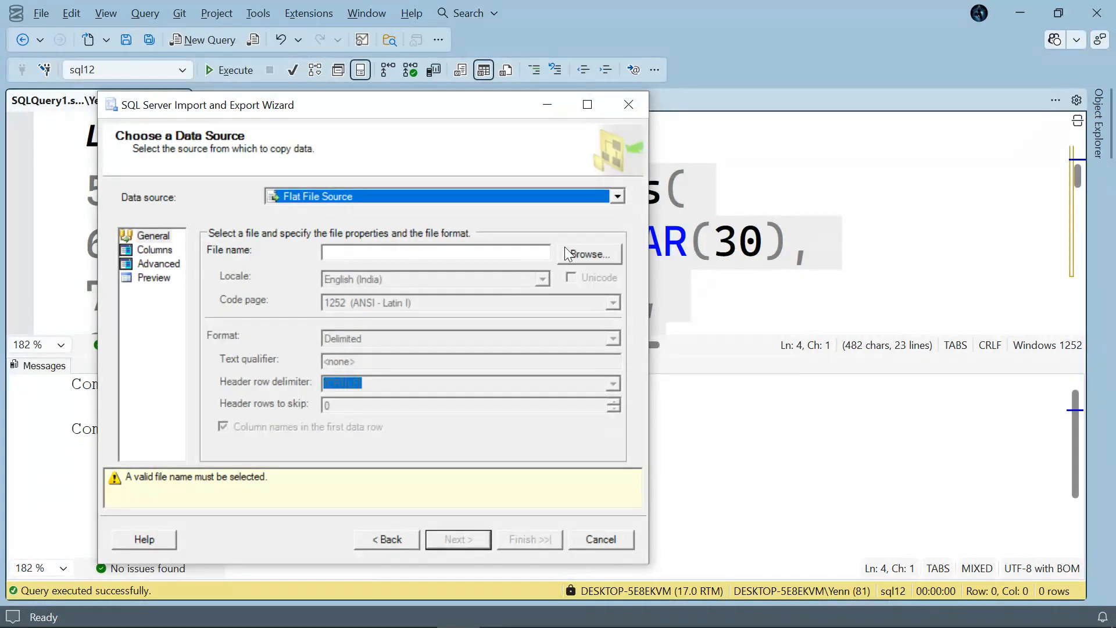
pyautogui.click(581, 253)
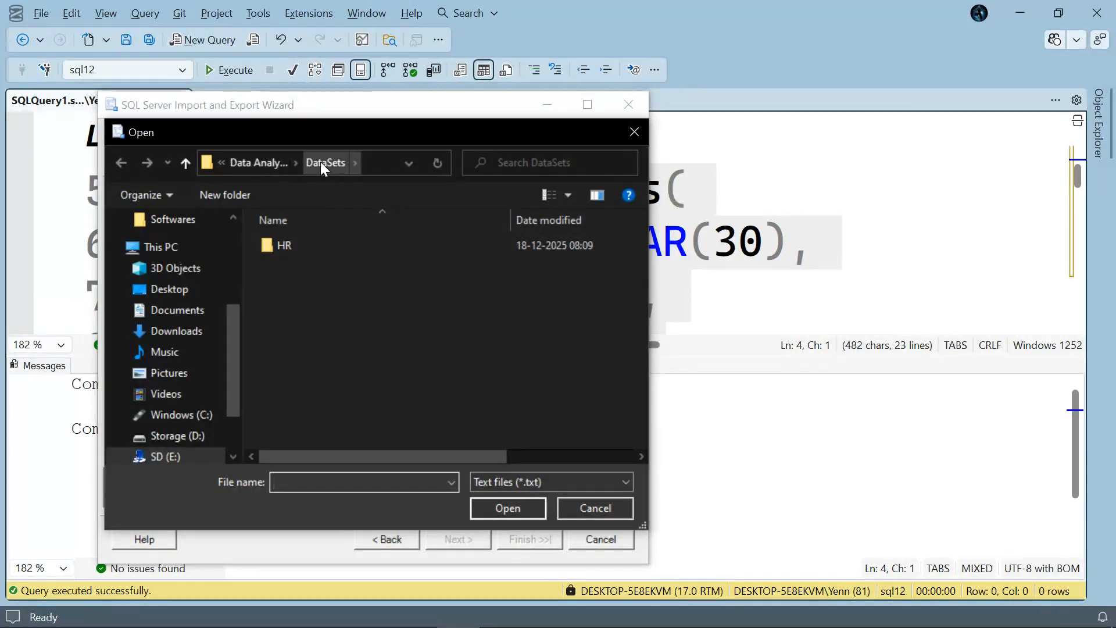
pyautogui.click(558, 477)
pyautogui.click(528, 512)
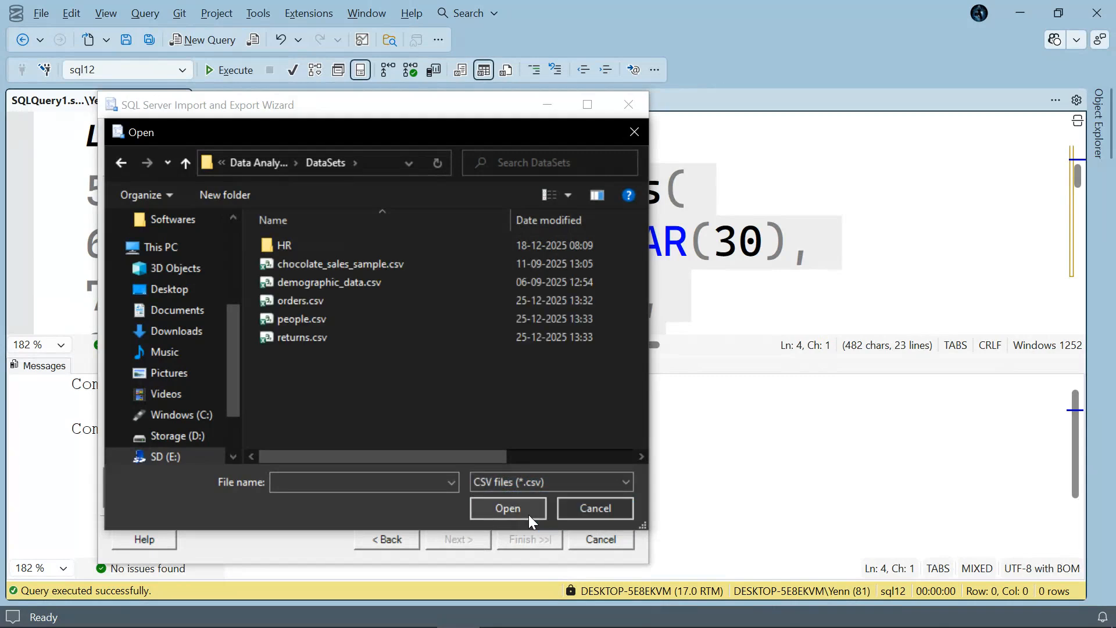
pyautogui.click(319, 300)
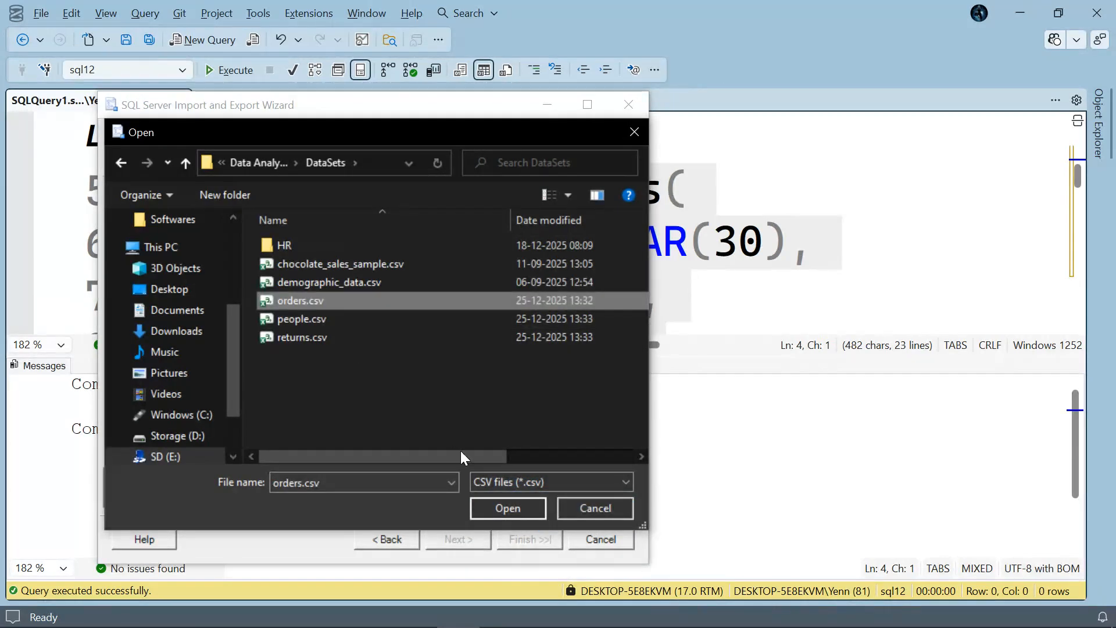
pyautogui.click(491, 508)
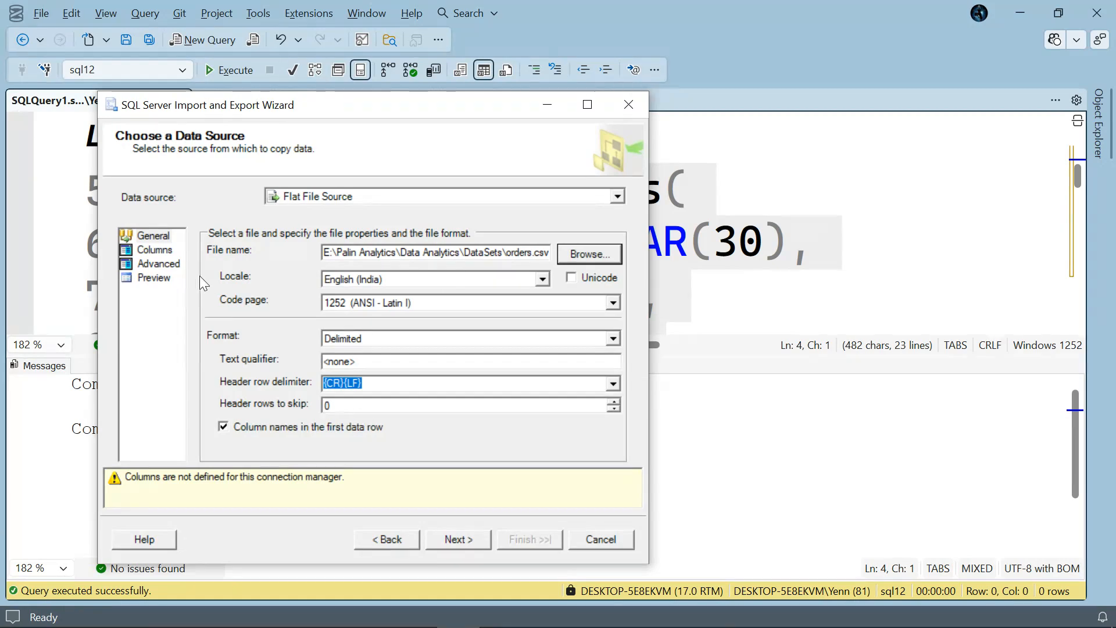
# Examine the preview of orders.csv for how Product Name and Sales values are split into columns, and return to the general file settings.
pyautogui.click(153, 280)
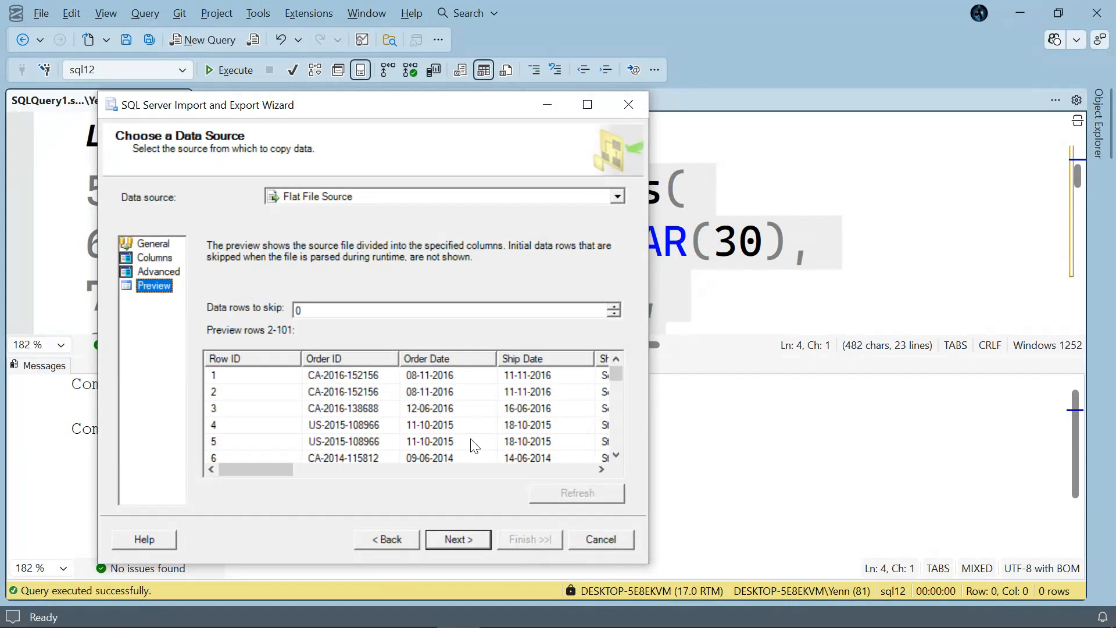
pyautogui.hscroll(3, 474, 445)
pyautogui.hscroll(10, 473, 445)
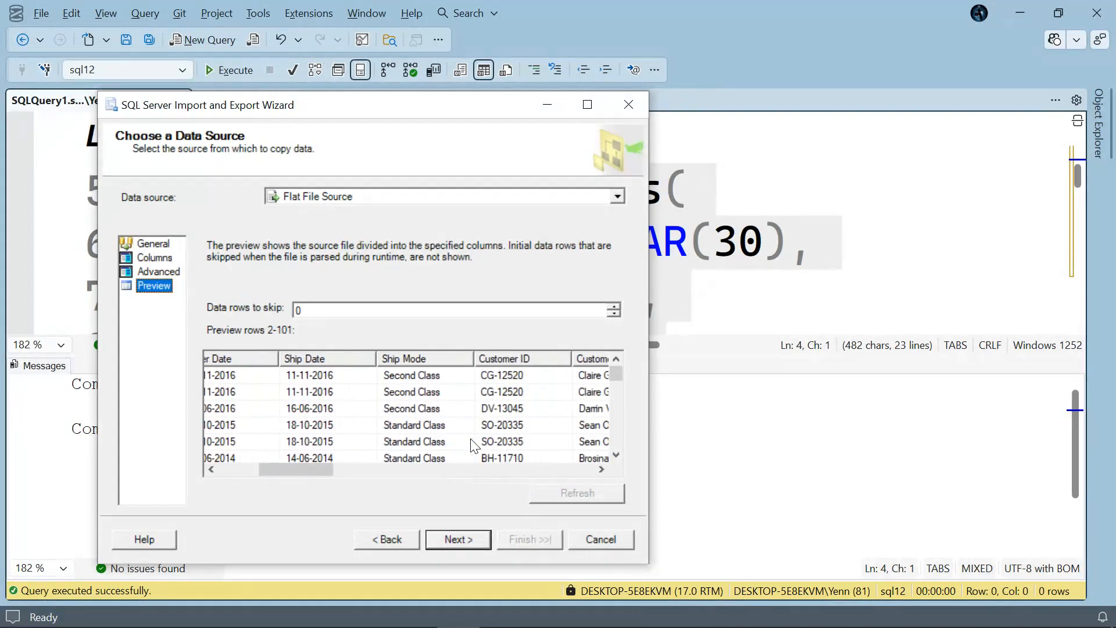
pyautogui.hscroll(8, 474, 445)
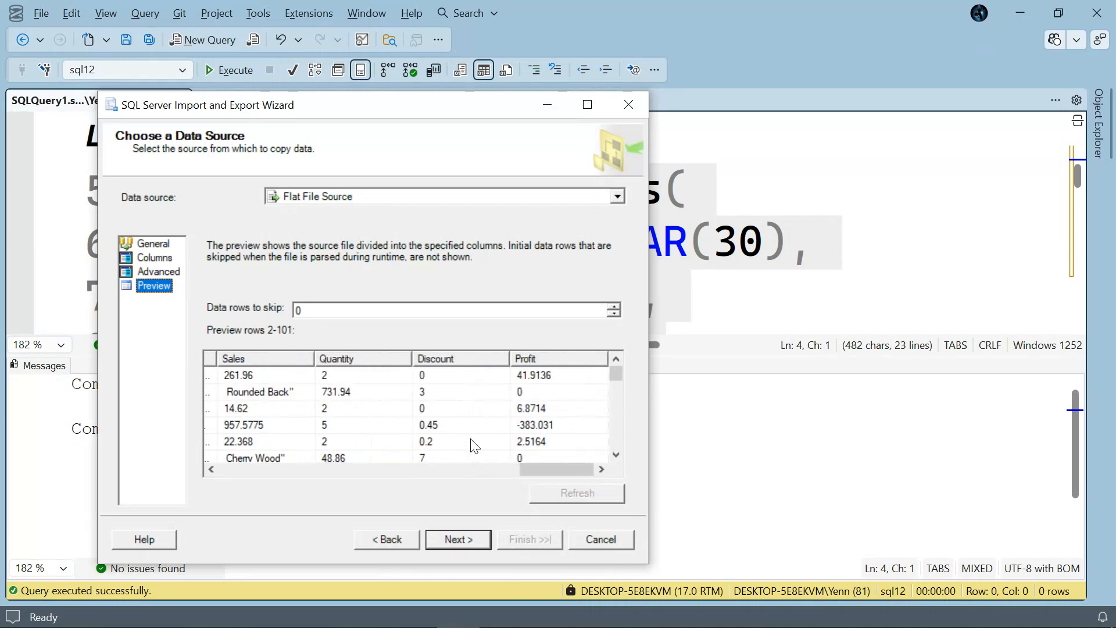
pyautogui.hscroll(-2, 474, 445)
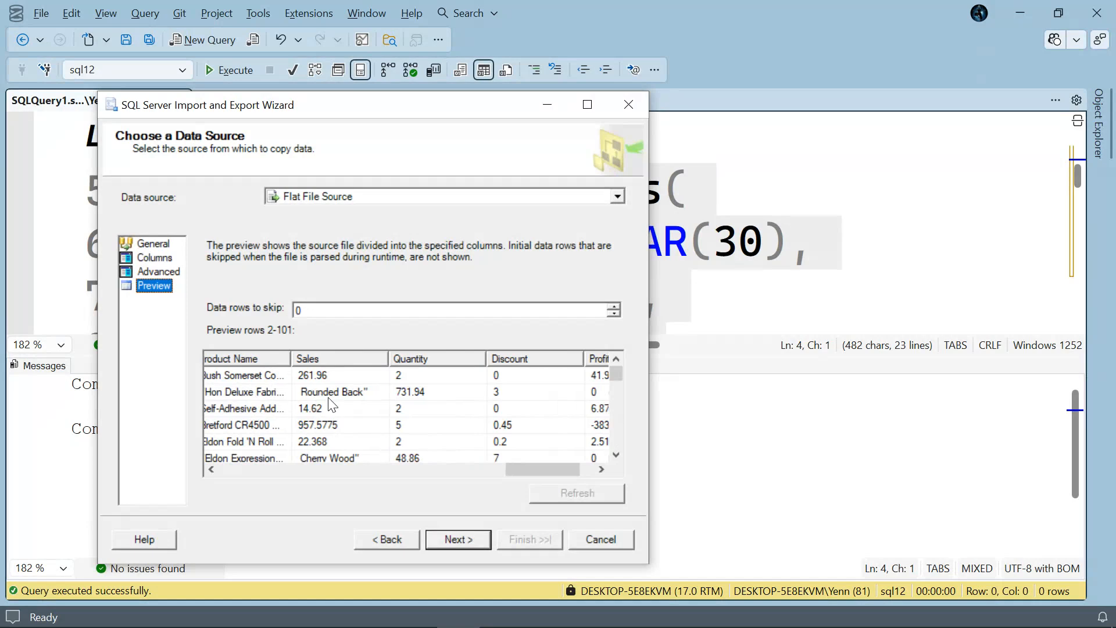
pyautogui.hscroll(-2, 327, 398)
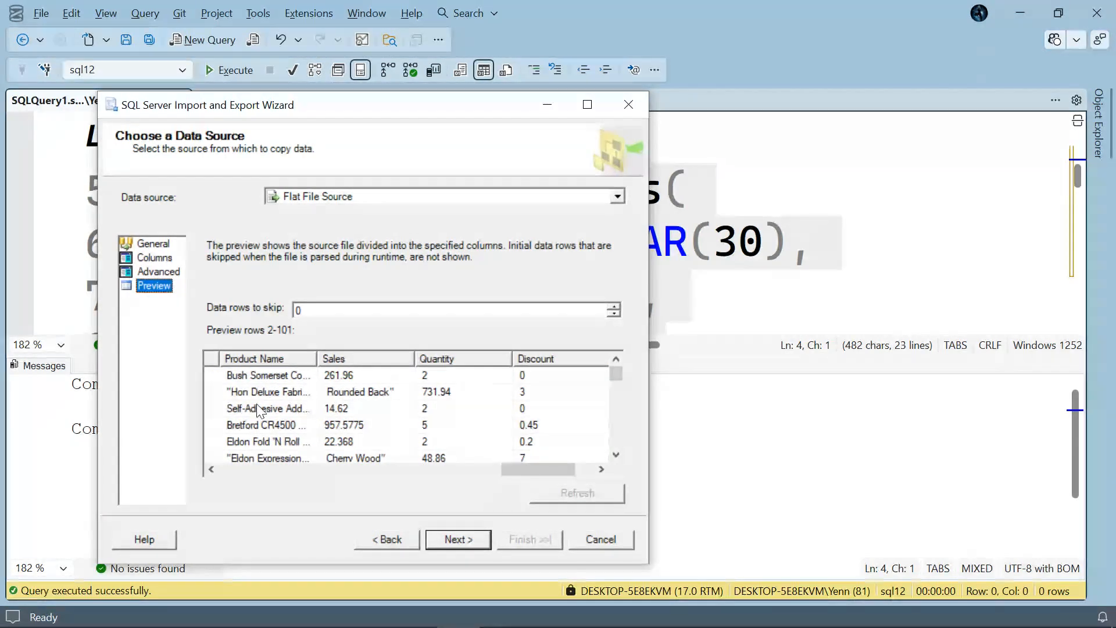
pyautogui.hscroll(3, 390, 414)
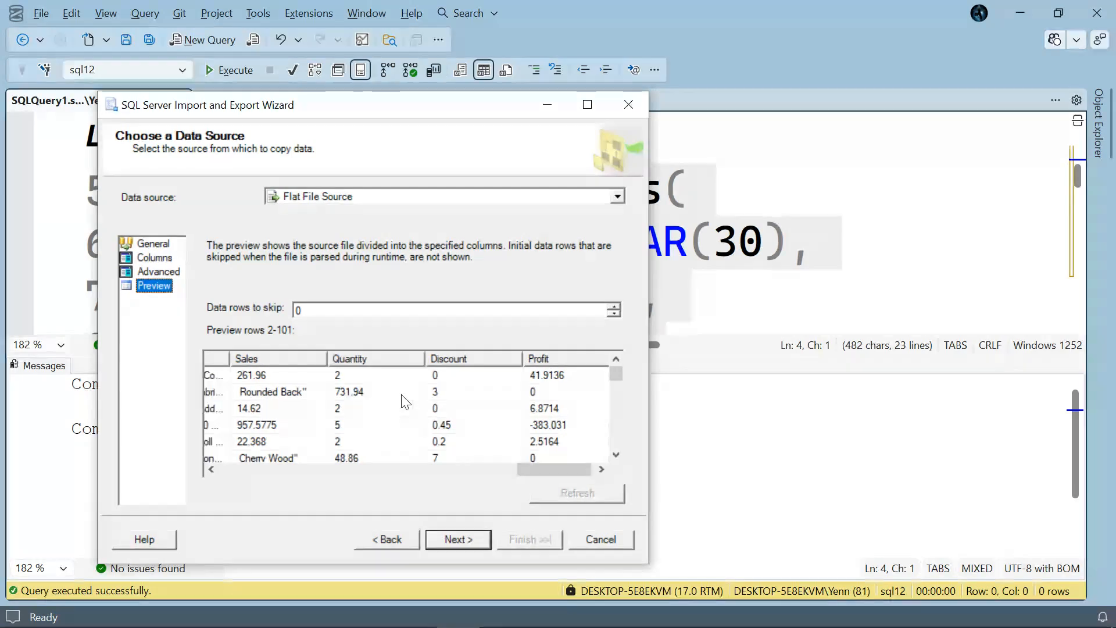
pyautogui.hscroll(-3, 405, 401)
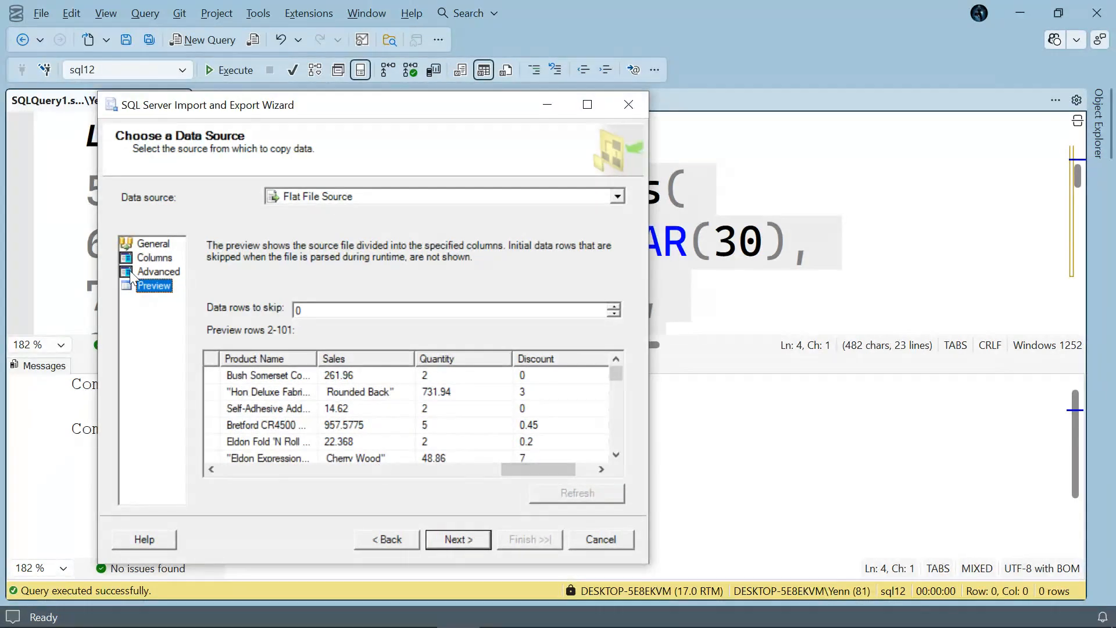
pyautogui.click(142, 243)
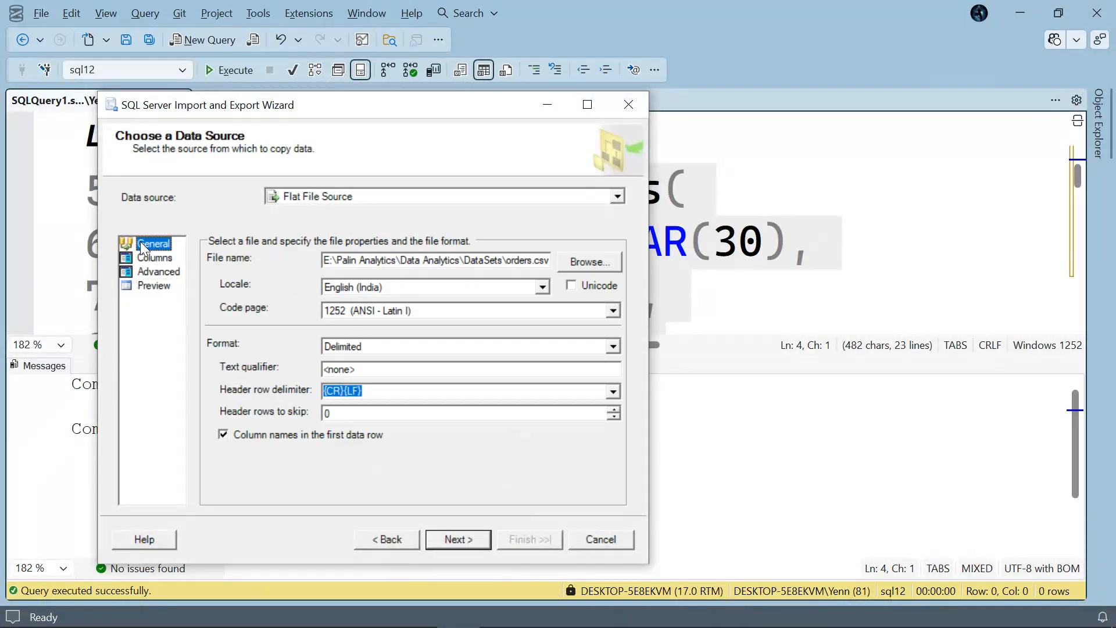
# Review the available format, code page and header row delimiter choices for the orders.csv flat file.
pyautogui.click(376, 351)
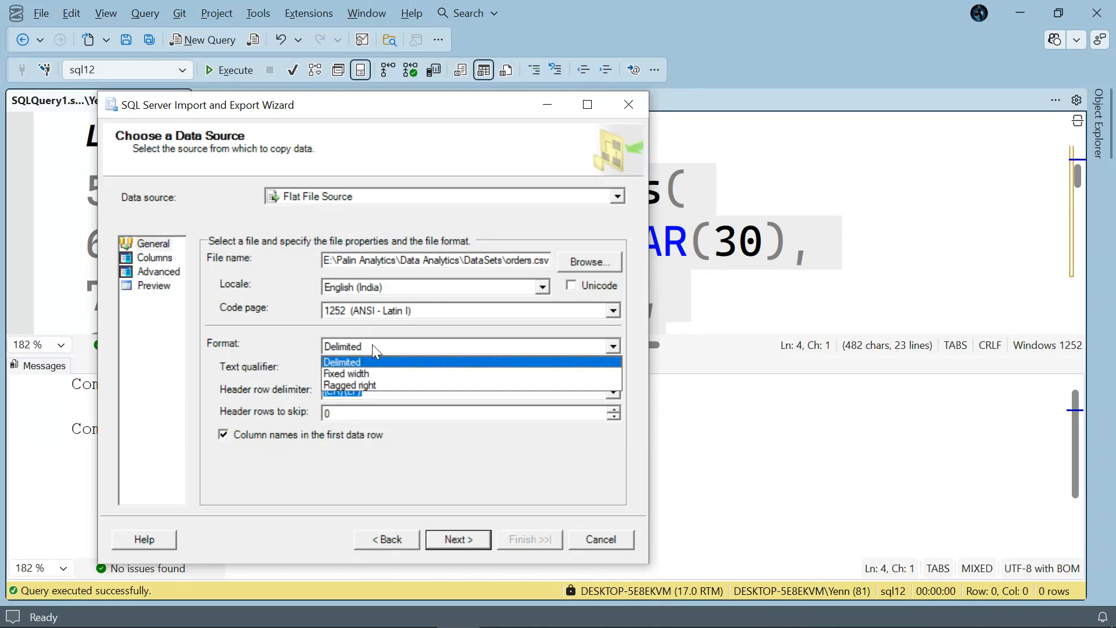
pyautogui.click(374, 348)
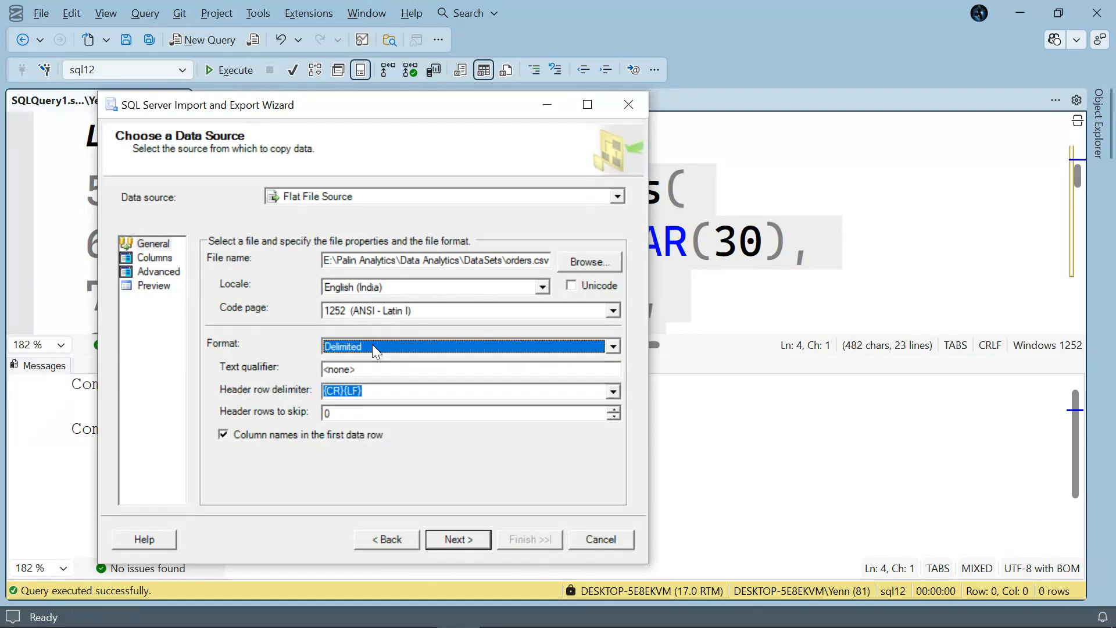
pyautogui.click(440, 304)
pyautogui.click(441, 304)
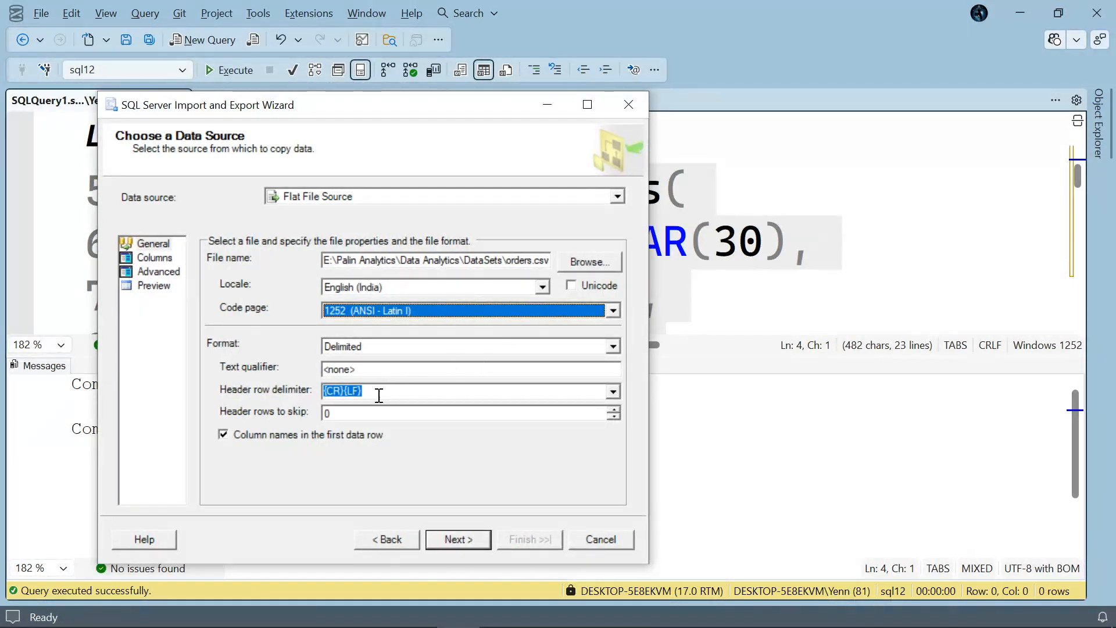
pyautogui.click(615, 393)
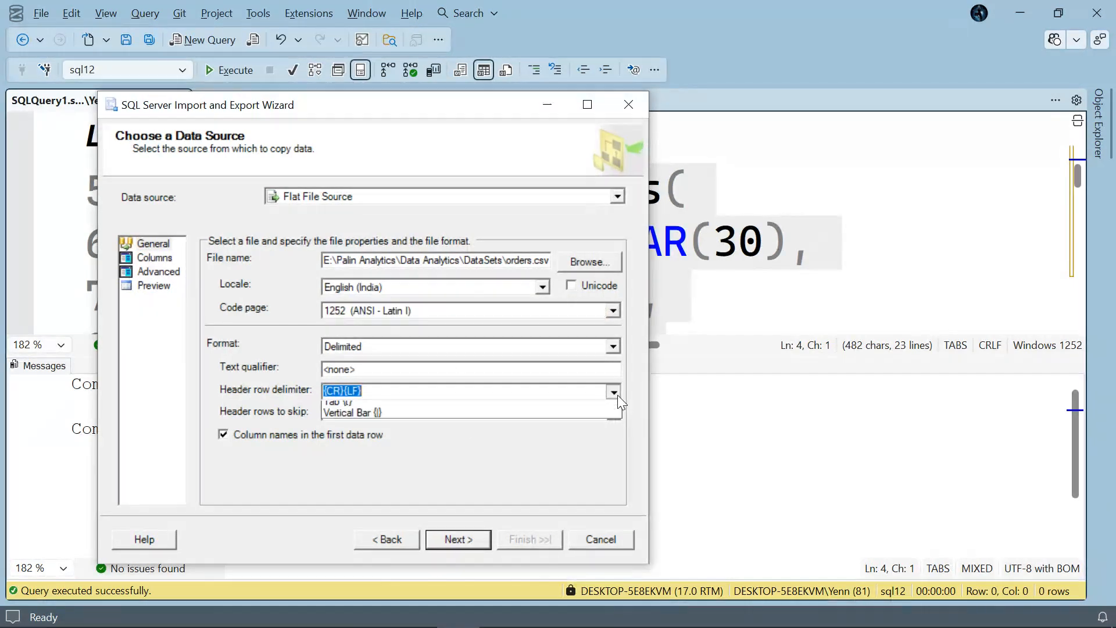
pyautogui.click(618, 395)
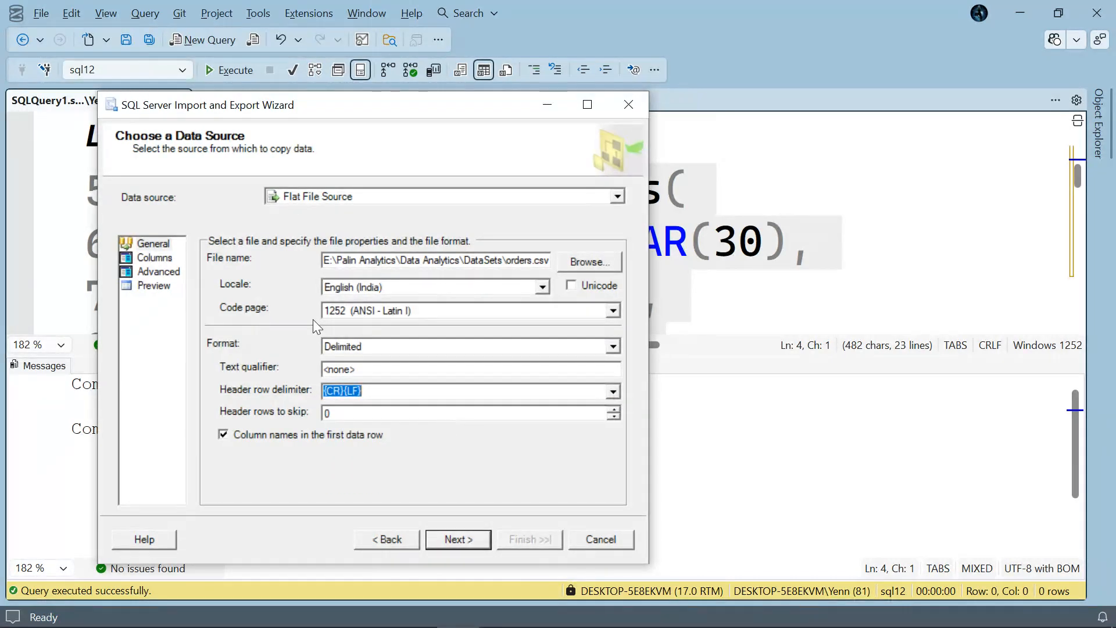
# Set the flat file's code page to 20285 (IBM EBCDIC - United Kingdom).
pyautogui.click(438, 313)
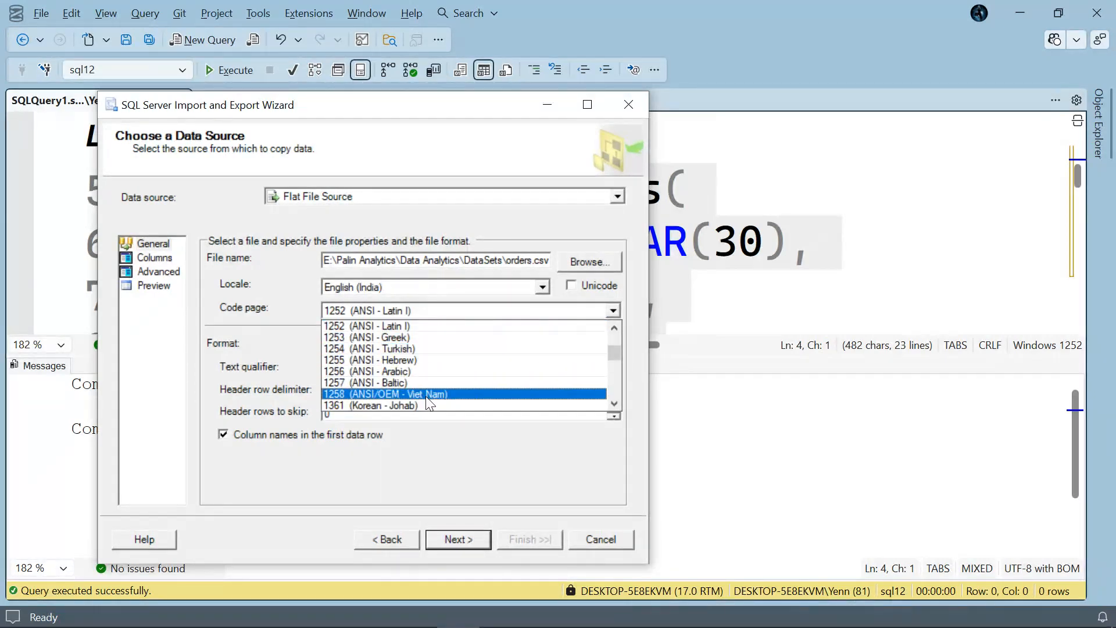
pyautogui.scroll(-2, 442, 407)
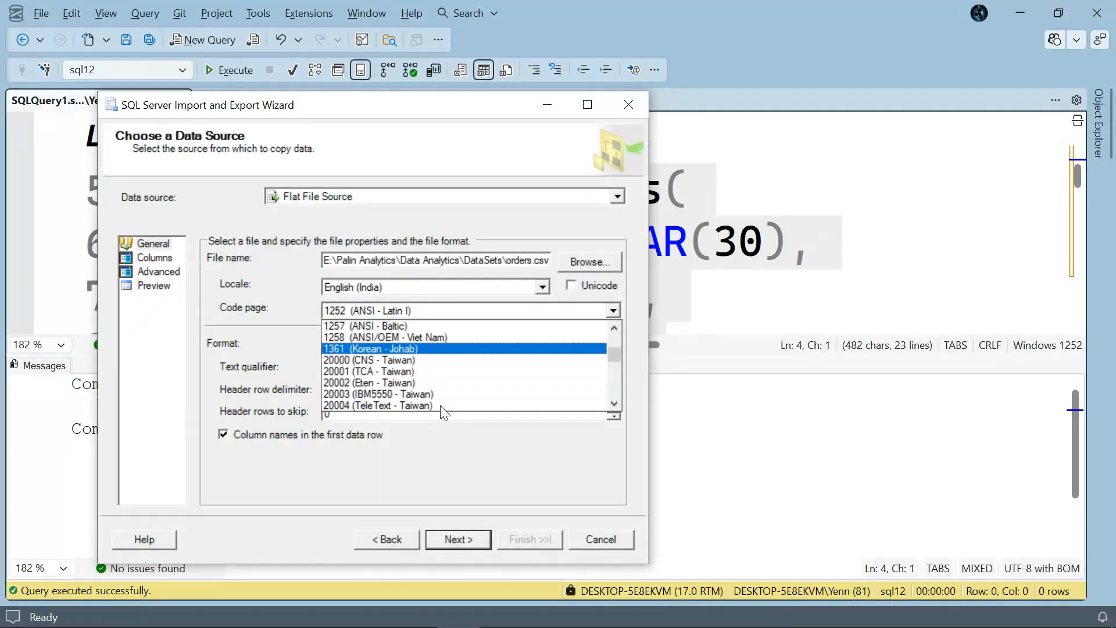
pyautogui.scroll(4, 445, 407)
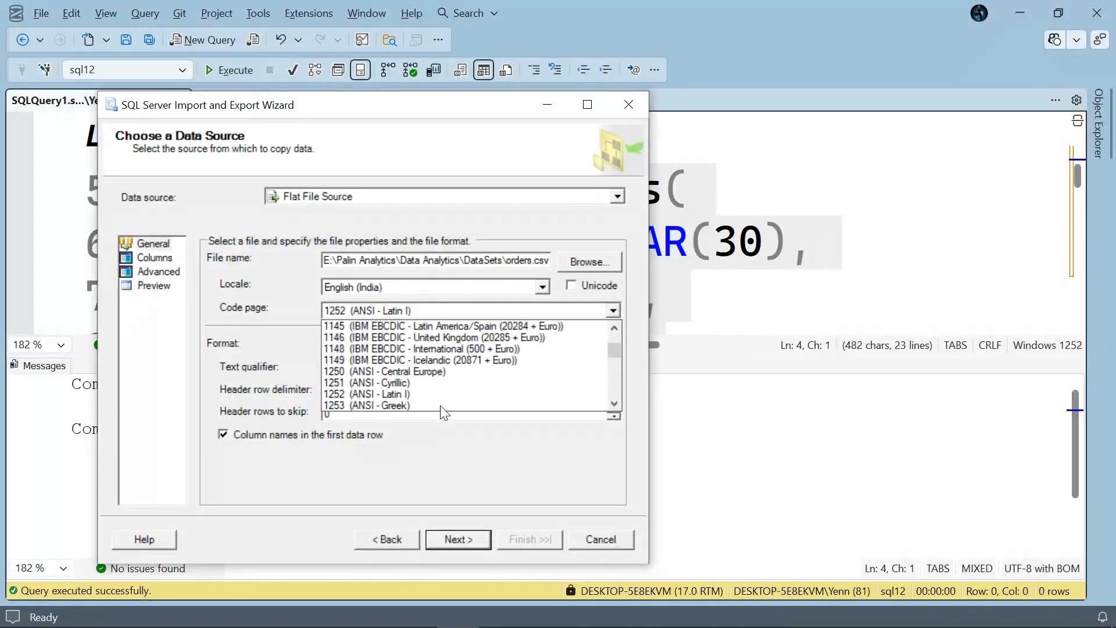
pyautogui.scroll(5, 445, 412)
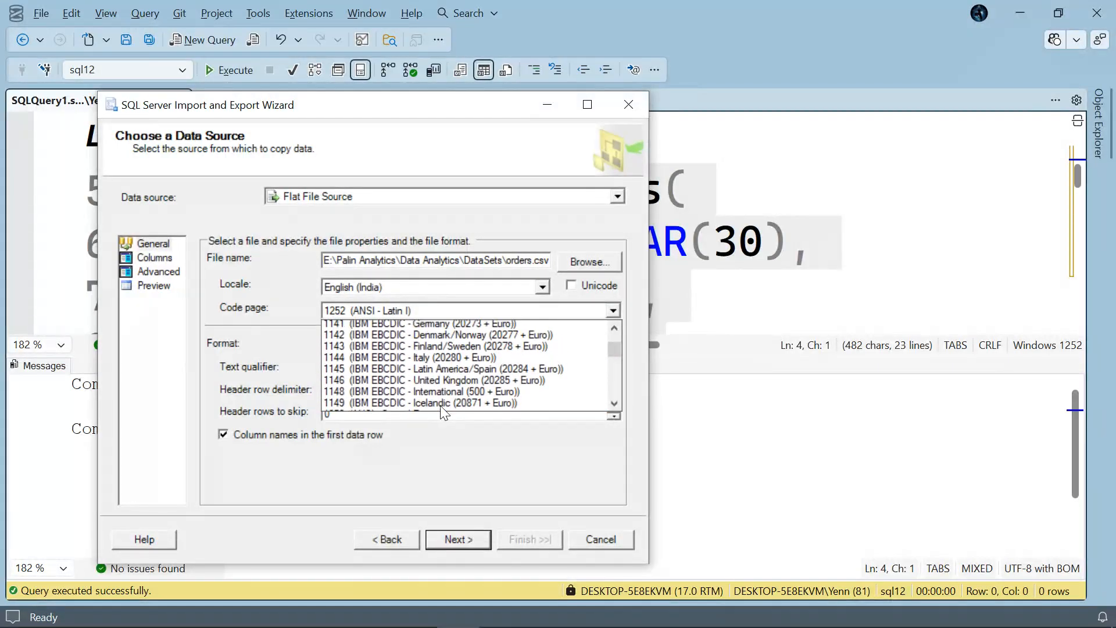
pyautogui.scroll(3, 445, 413)
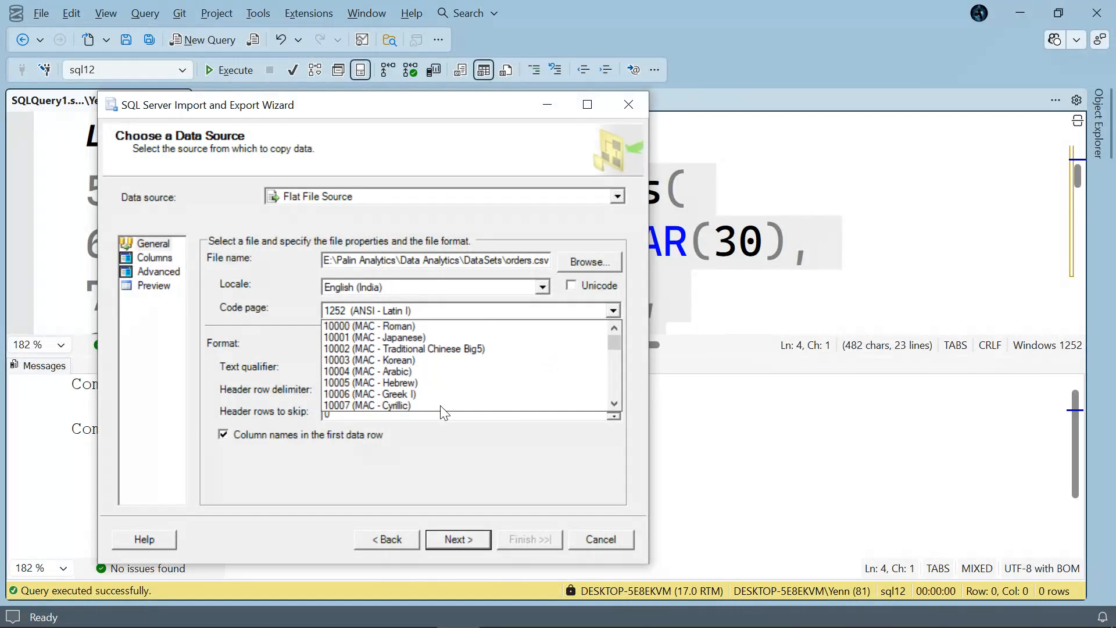
pyautogui.scroll(-7, 444, 355)
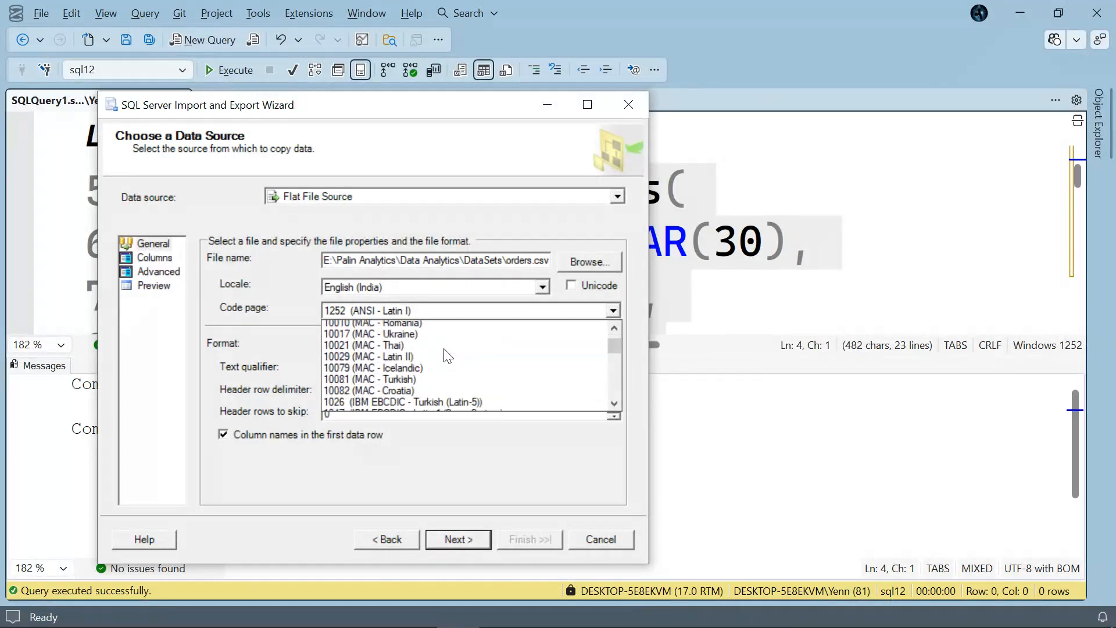
pyautogui.scroll(-3, 444, 348)
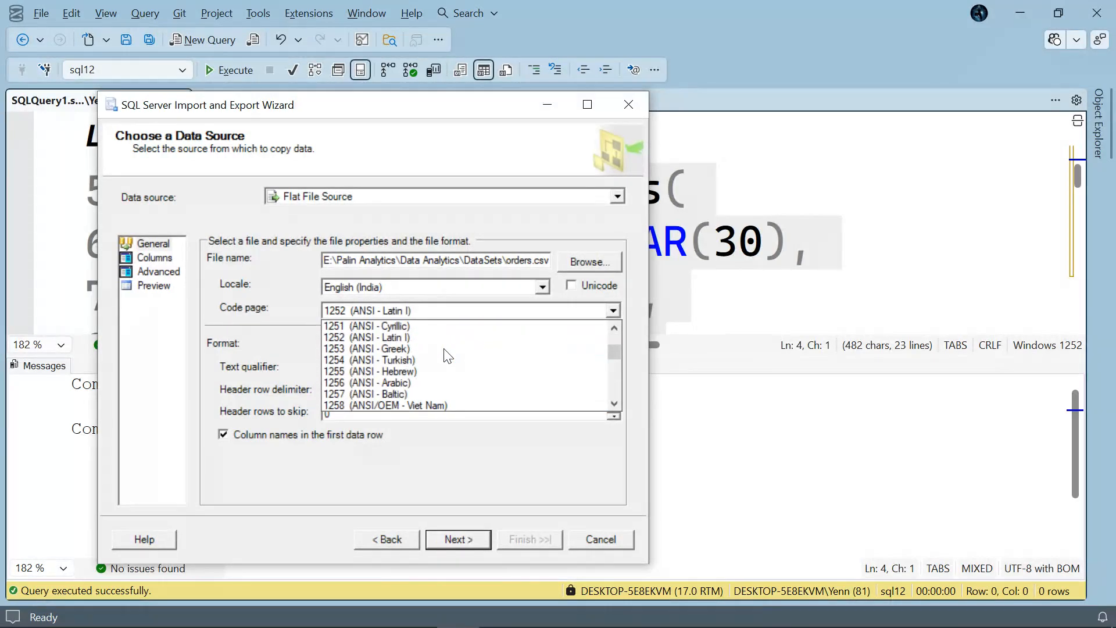
pyautogui.scroll(-3, 444, 349)
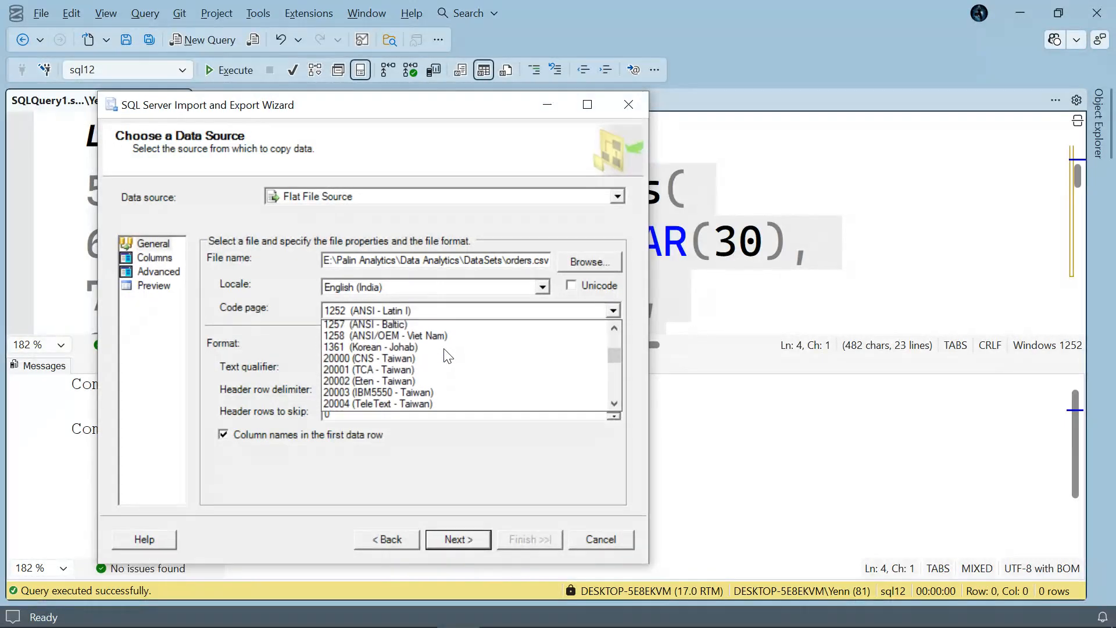
pyautogui.scroll(-2, 447, 356)
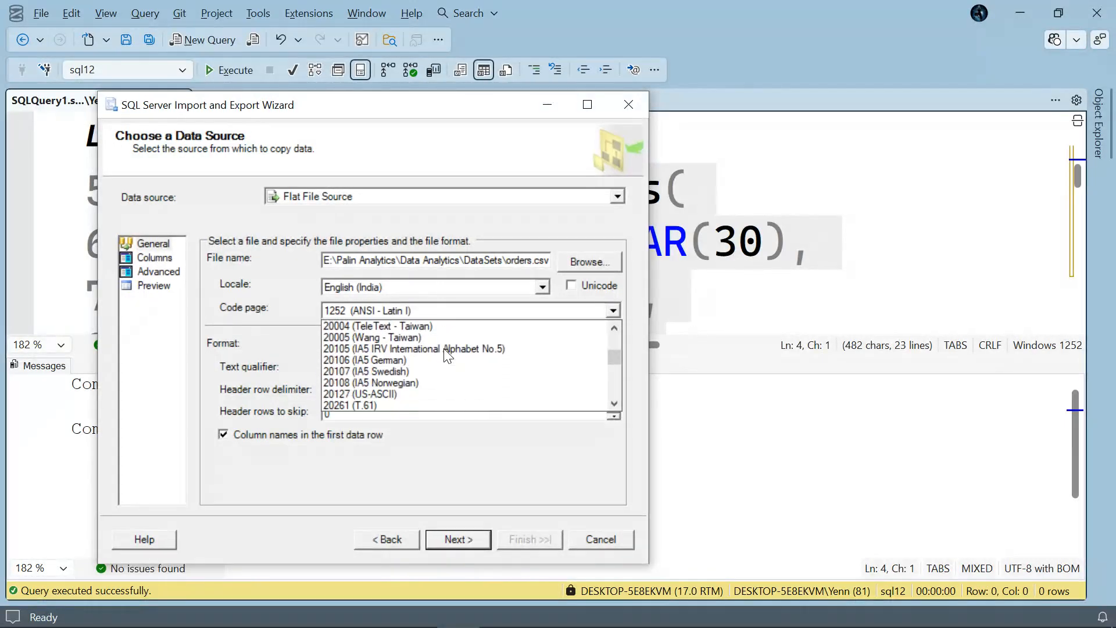
pyautogui.scroll(-3, 447, 356)
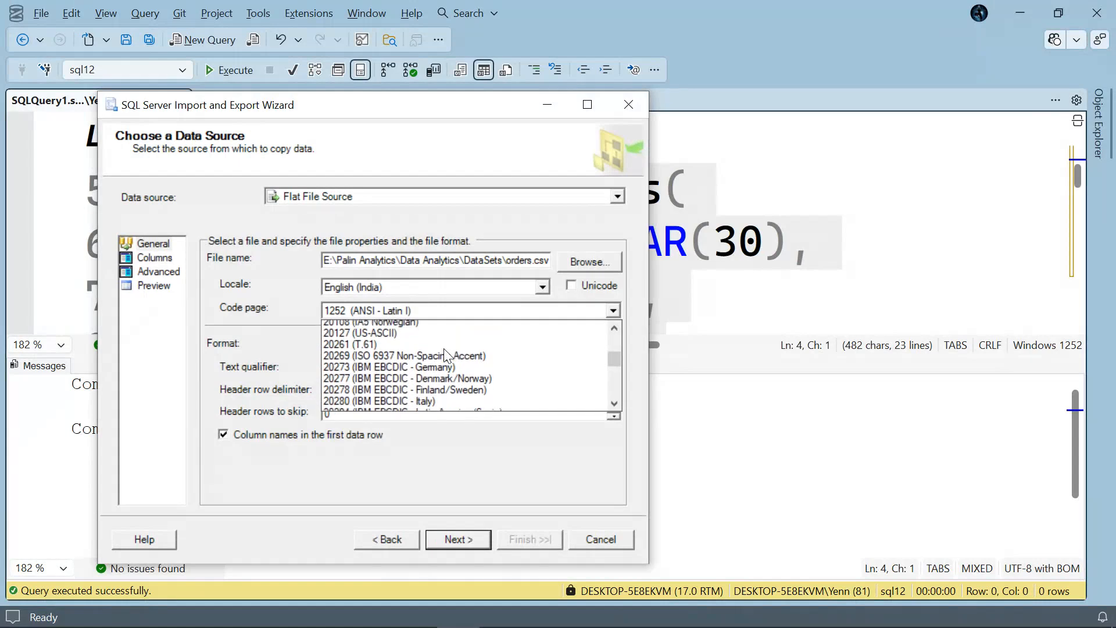
pyautogui.scroll(-3, 445, 353)
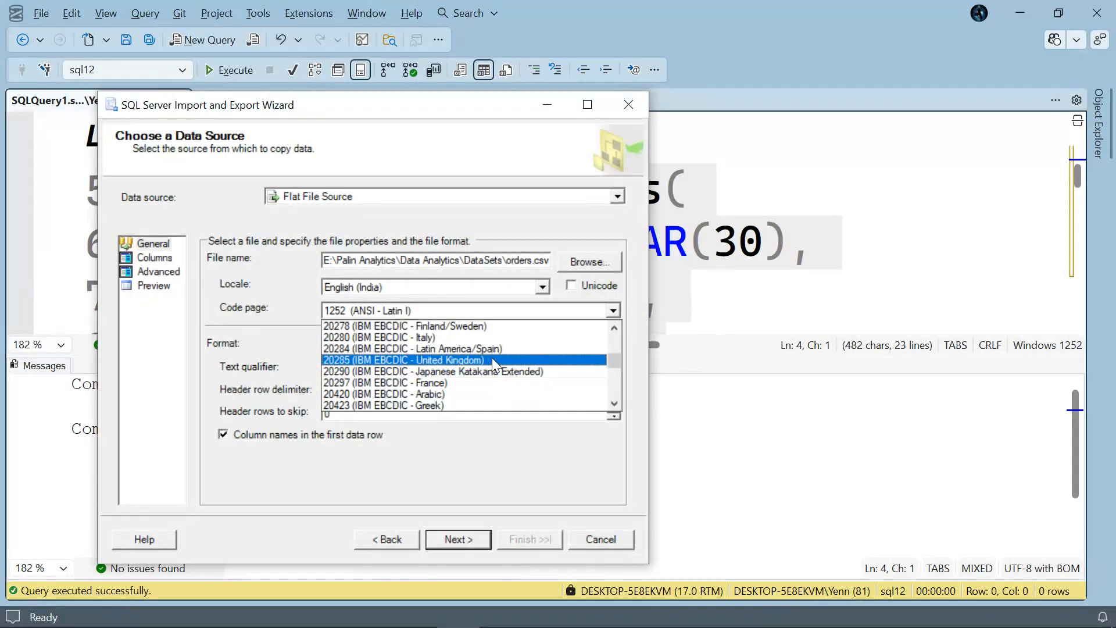
pyautogui.click(477, 358)
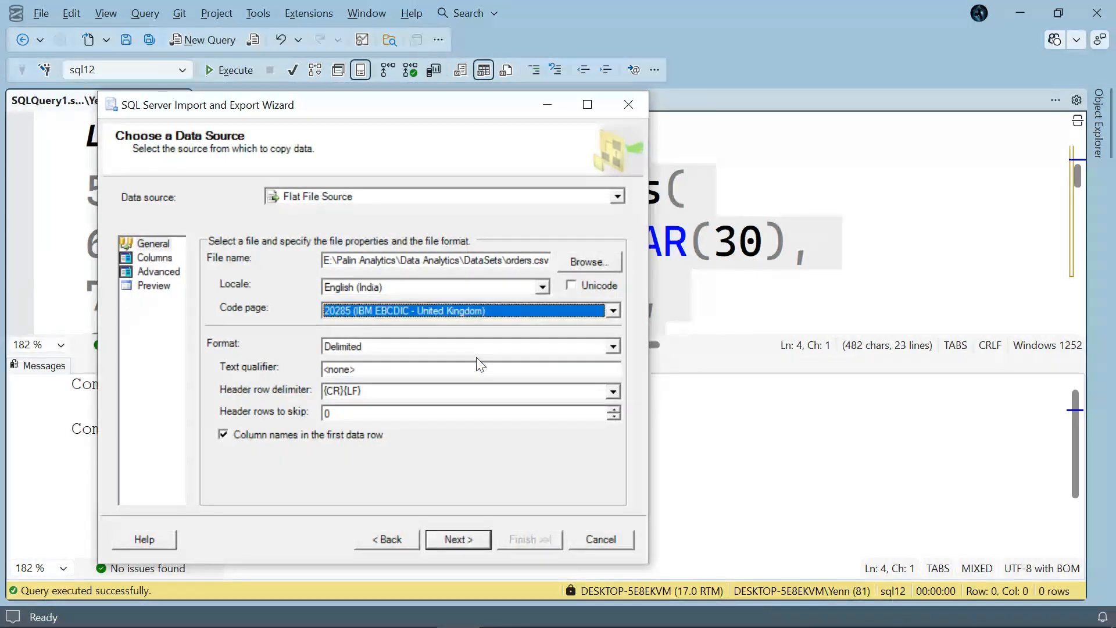
# Try to preview orders.csv with the chosen code page, continuing the file scan when asked, and return to the general file settings.
pyautogui.click(150, 285)
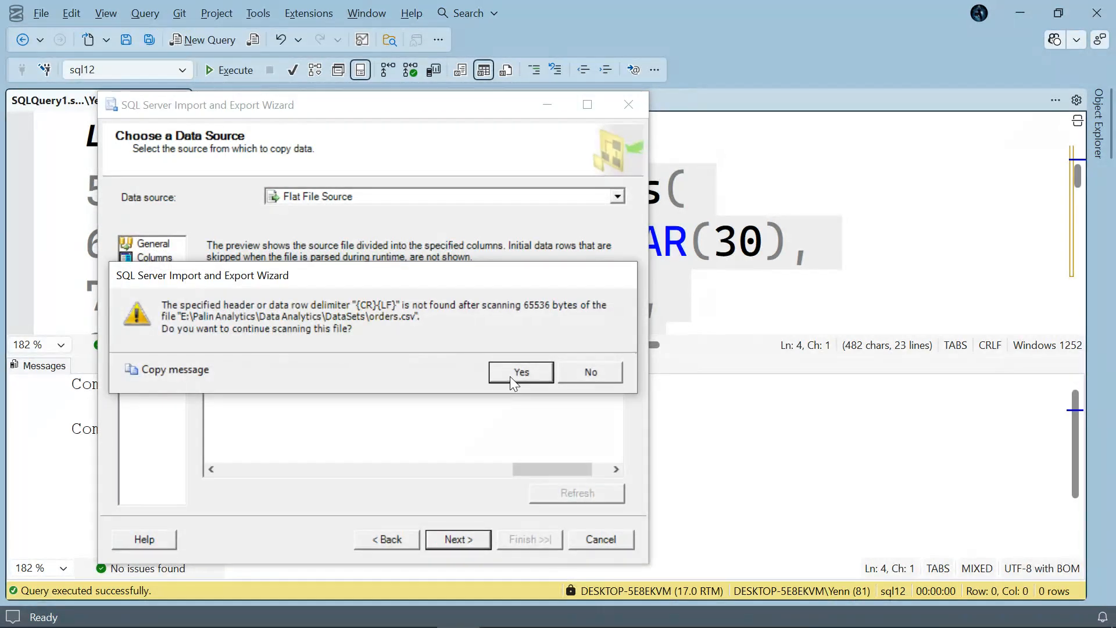
pyautogui.click(511, 375)
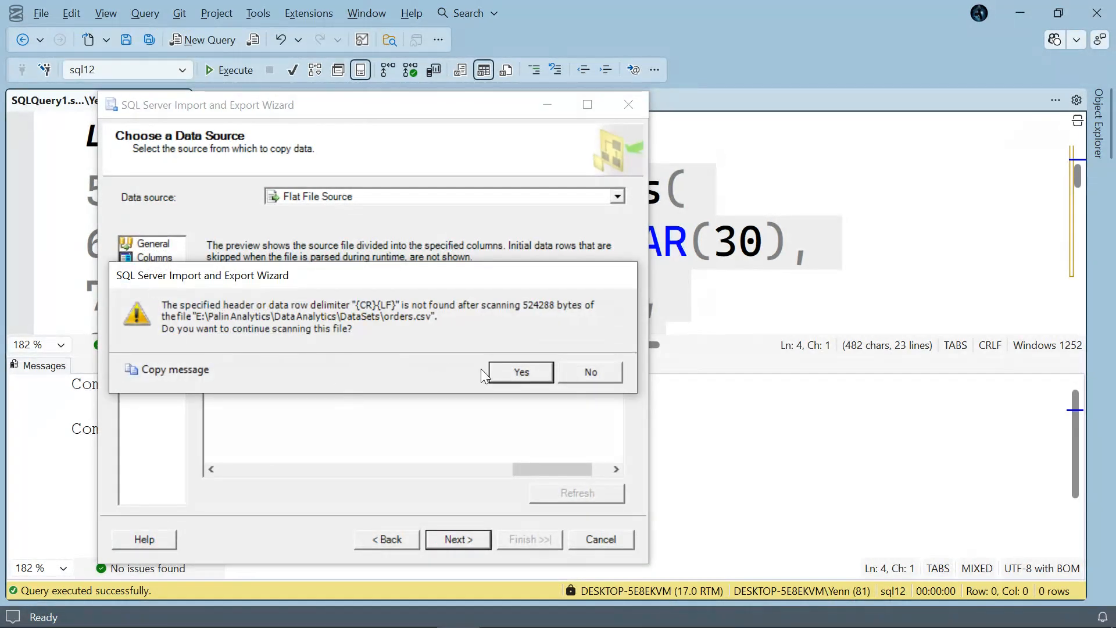
pyautogui.click(526, 372)
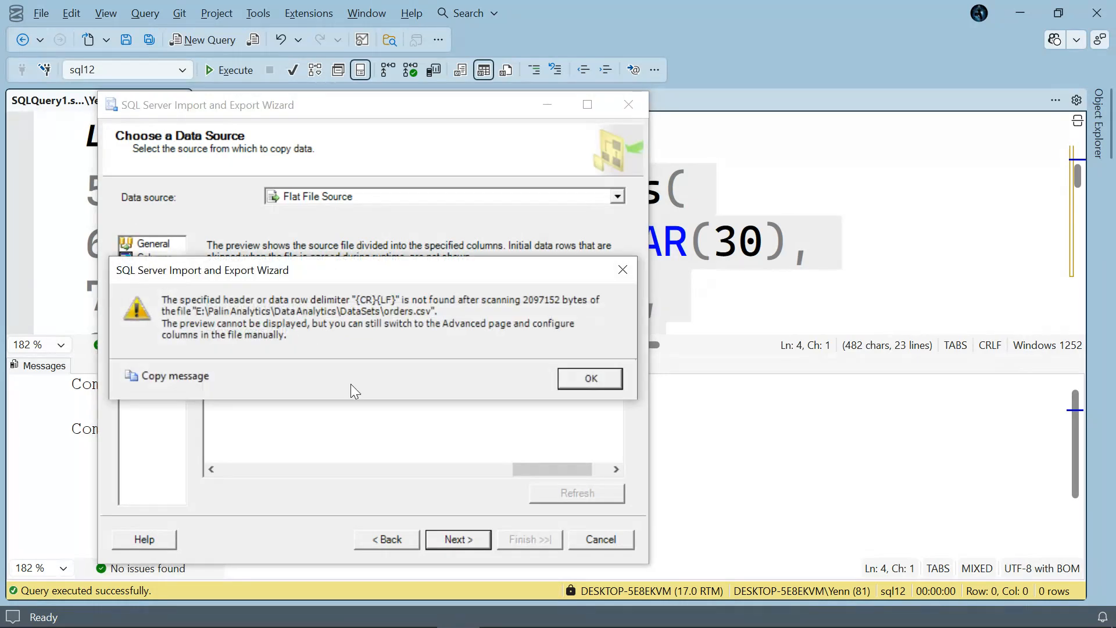
pyautogui.click(593, 379)
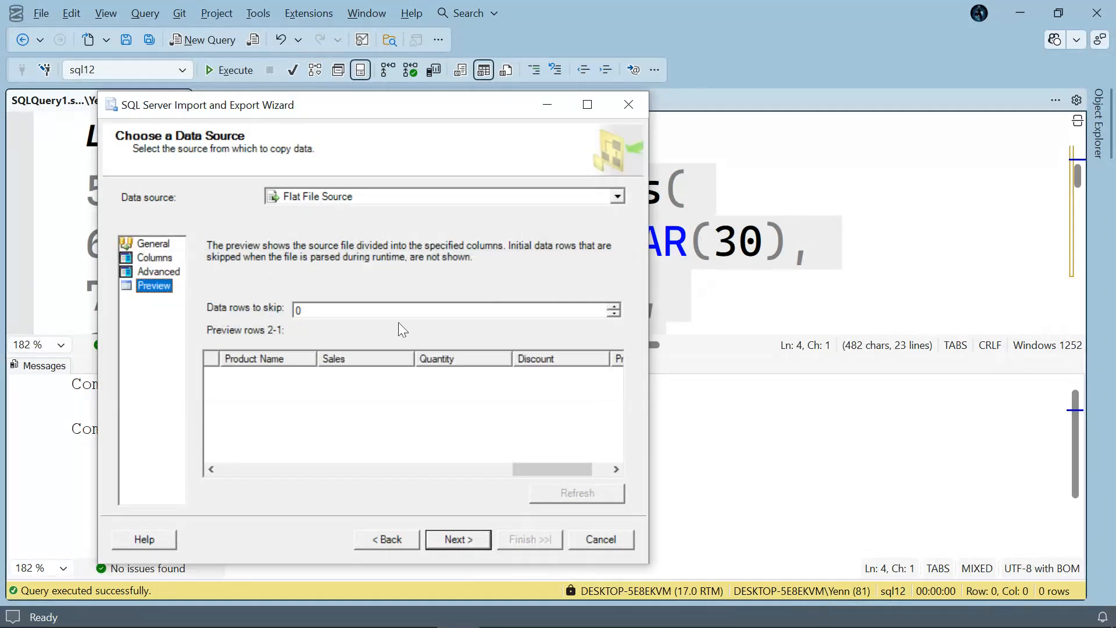
pyautogui.click(157, 245)
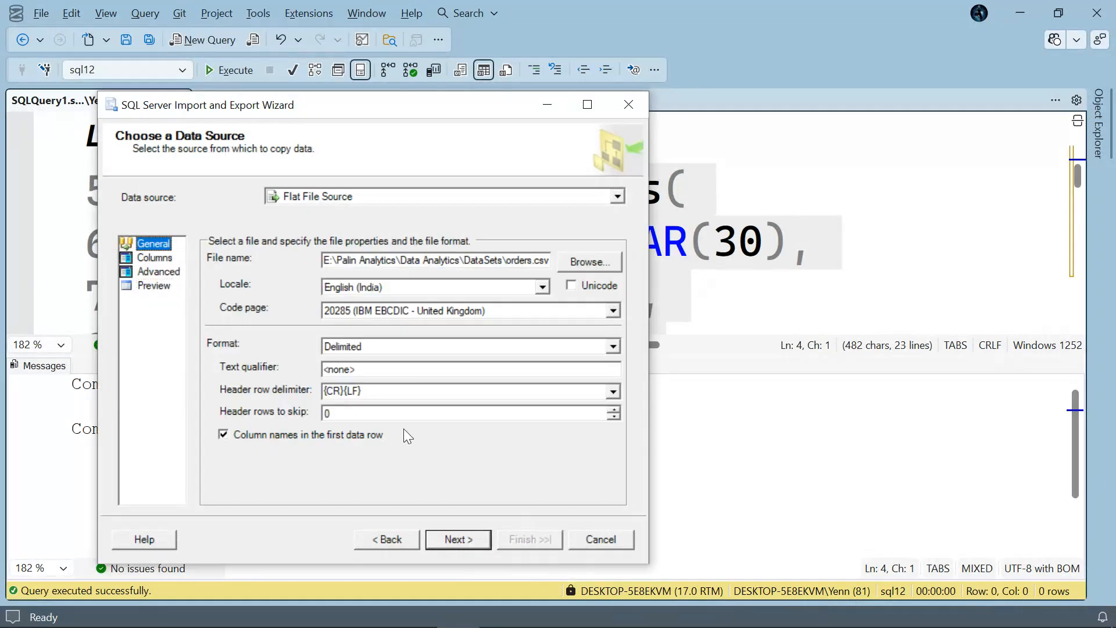
# Check the header row delimiter choices and set the code page back to 1252 (ANSI - Latin I).
pyautogui.click(613, 391)
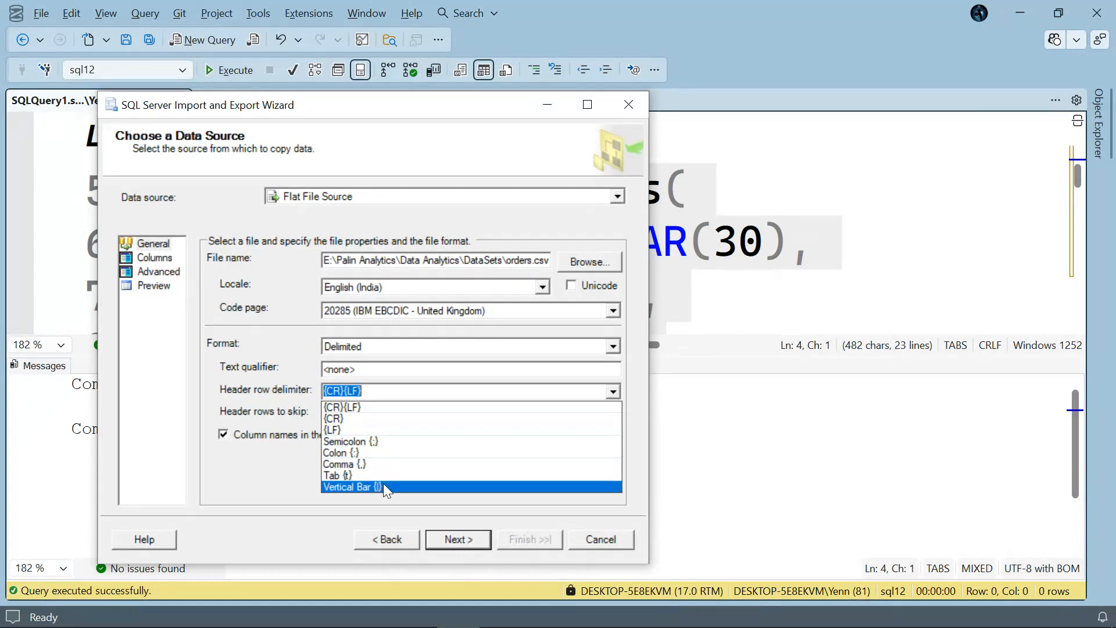
pyautogui.click(263, 473)
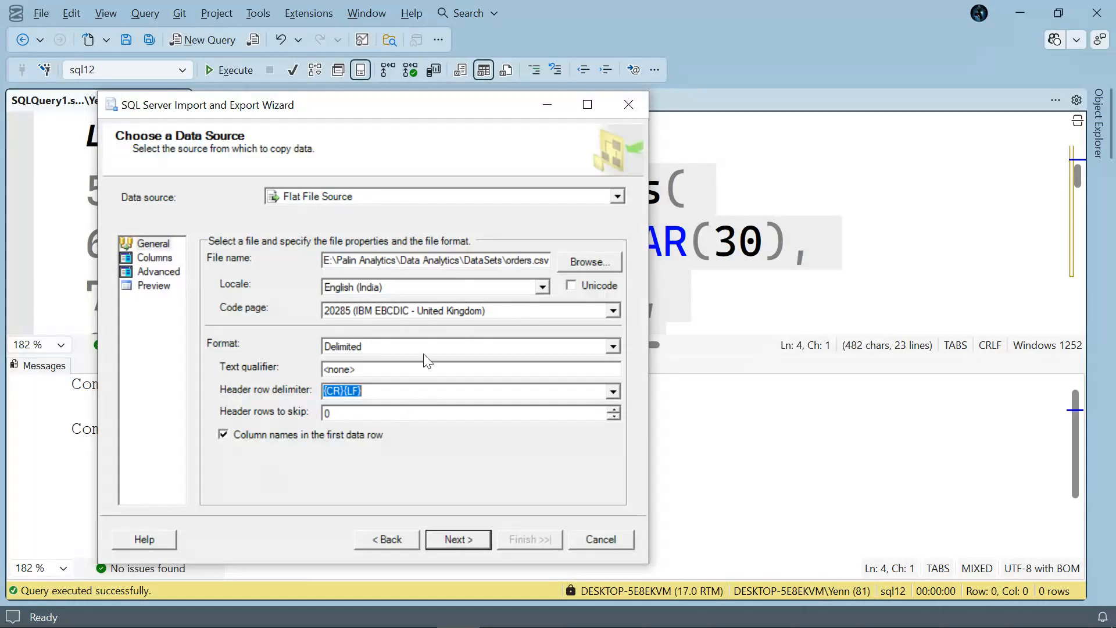
pyautogui.click(614, 311)
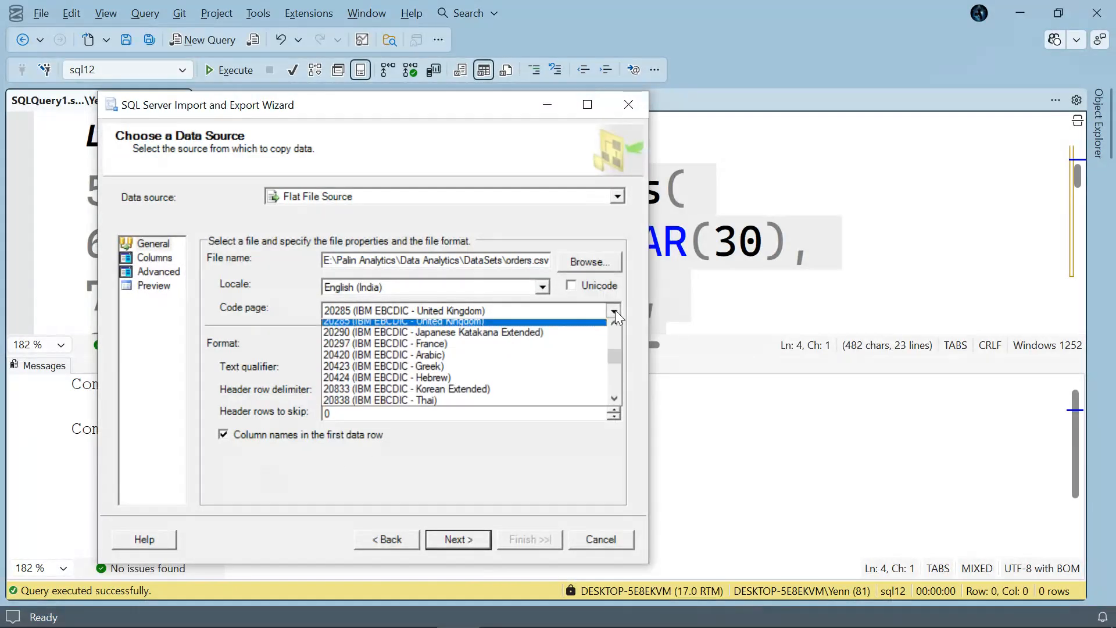
pyautogui.scroll(-5, 457, 376)
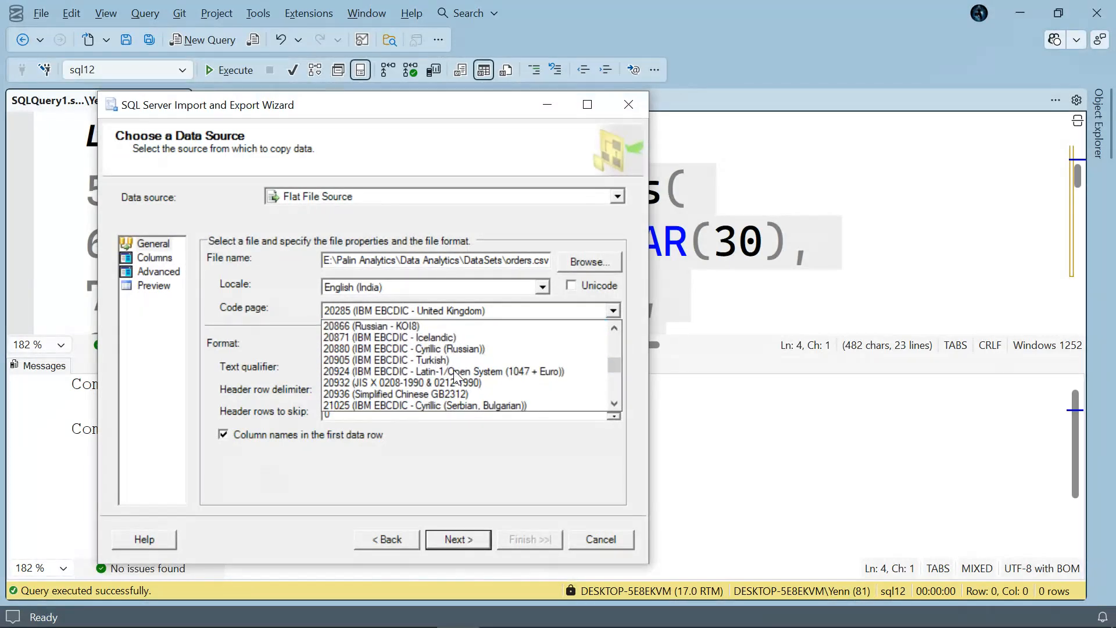
pyautogui.scroll(12, 456, 377)
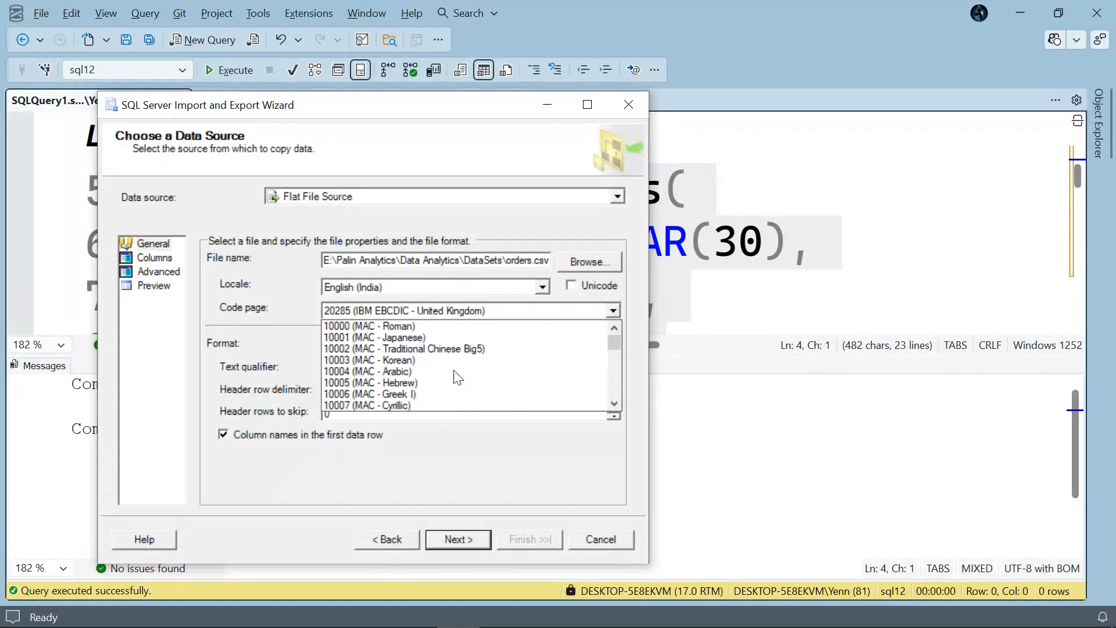
pyautogui.scroll(-3, 458, 377)
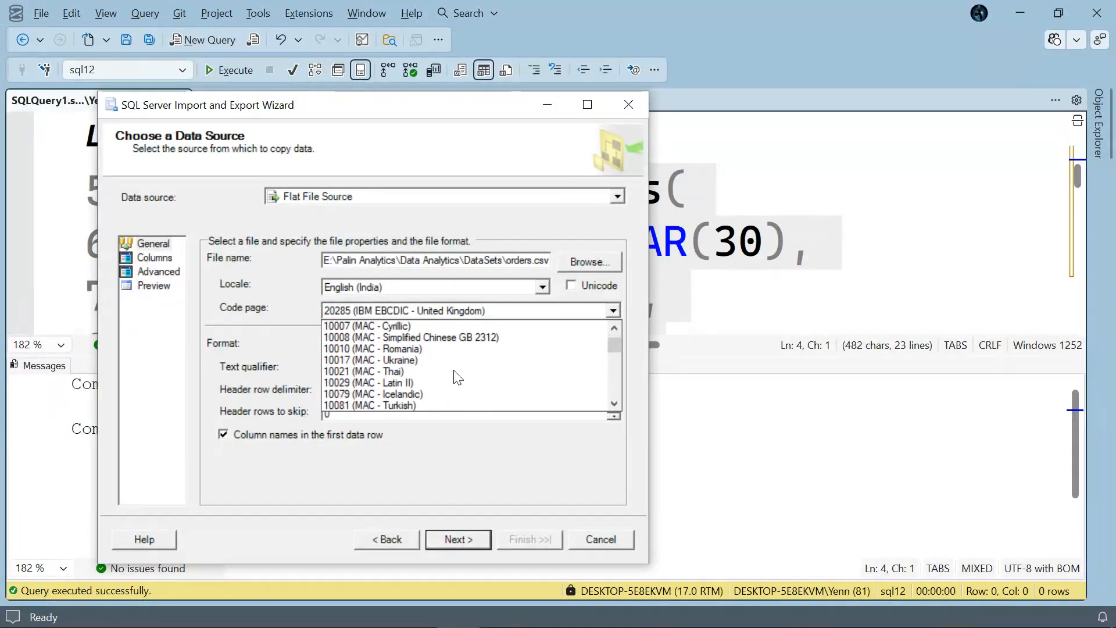
pyautogui.scroll(-5, 458, 377)
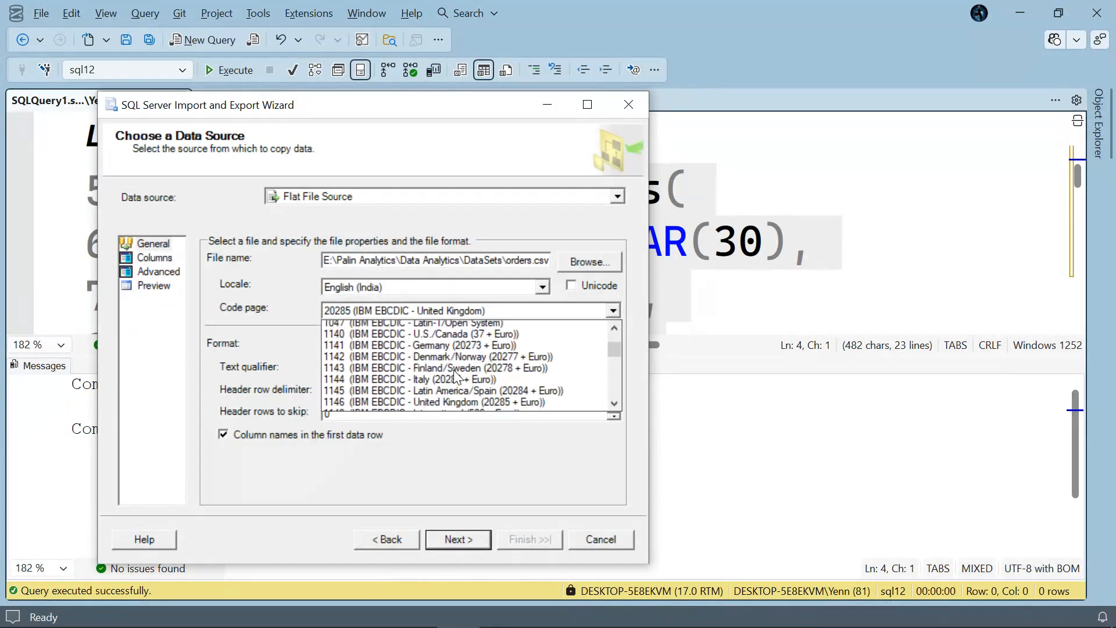
pyautogui.scroll(-5, 458, 378)
pyautogui.scroll(1, 456, 376)
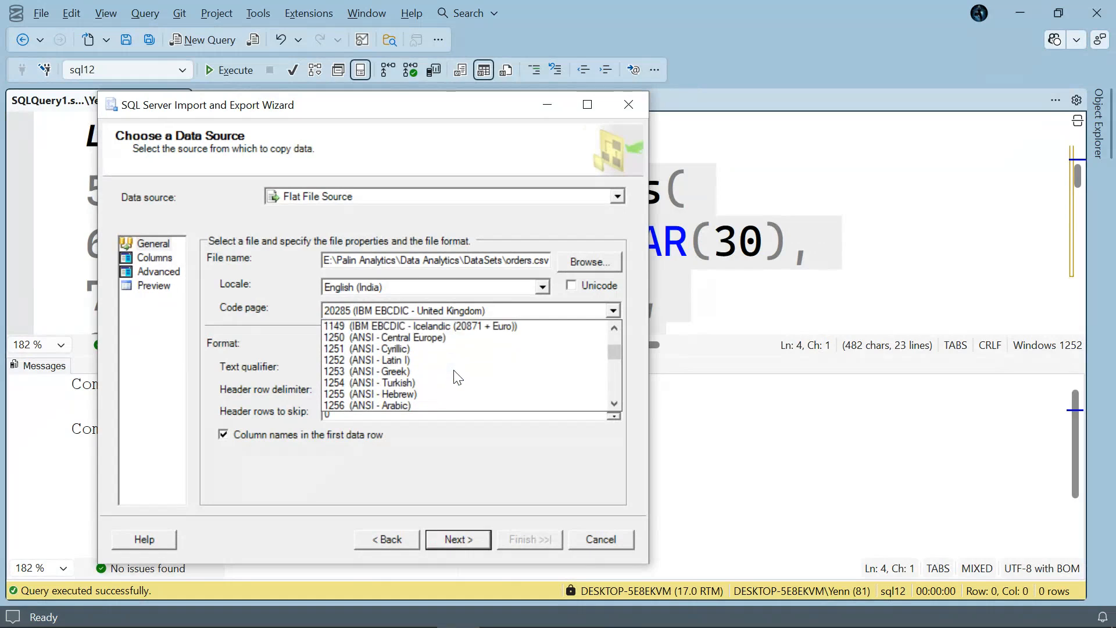
pyautogui.click(401, 360)
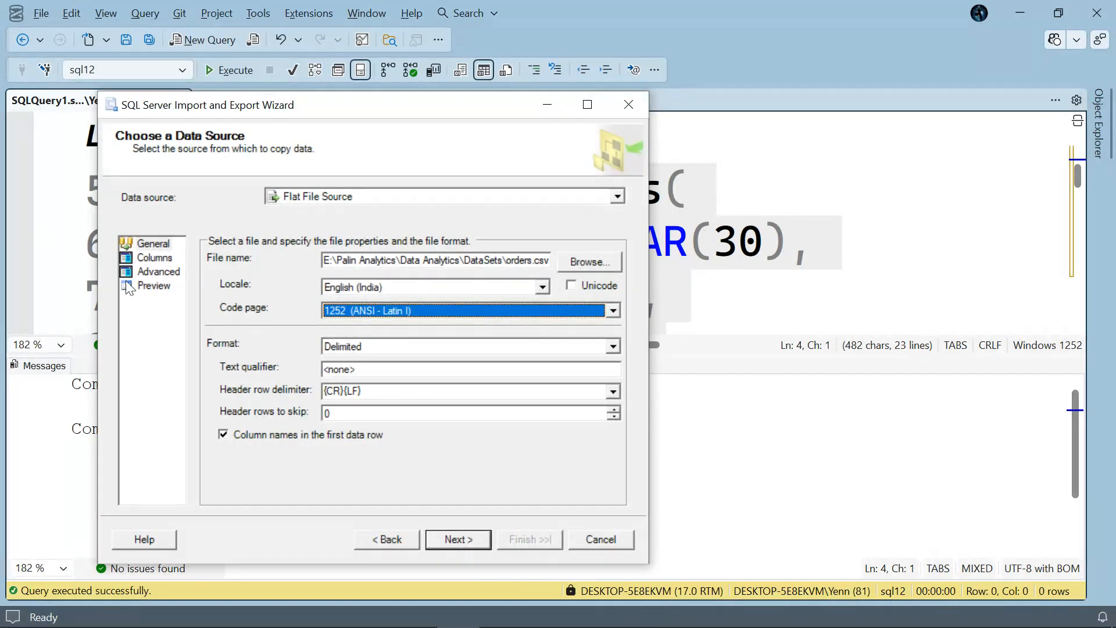
# Preview orders.csv with code page 1252 and examine how its product name, sales, quantity and discount columns are split.
pyautogui.click(154, 286)
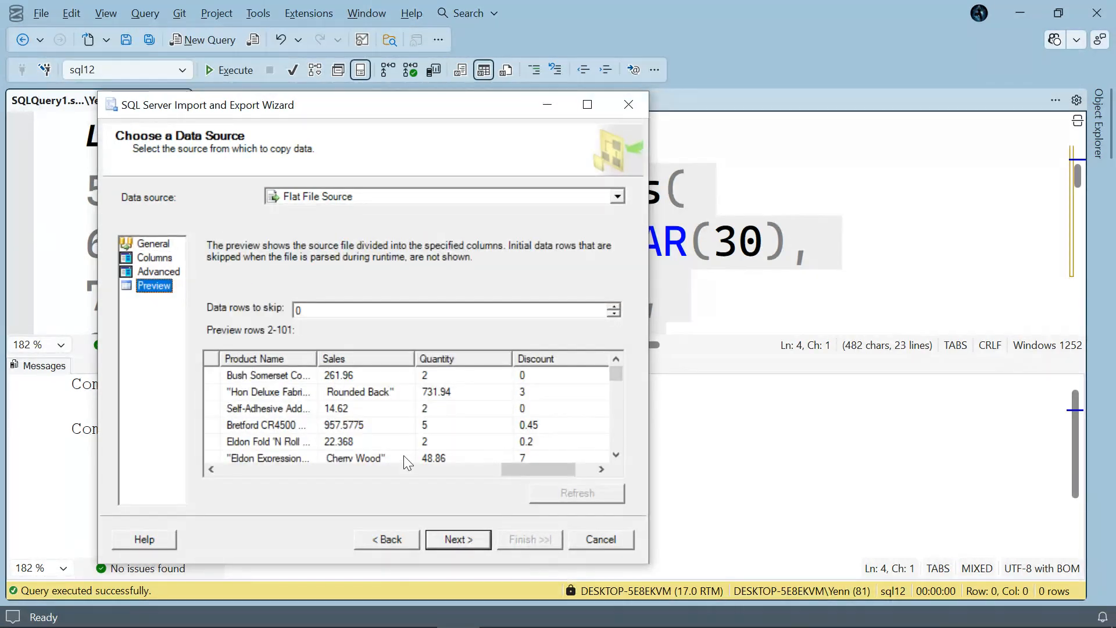
pyautogui.hscroll(2, 405, 425)
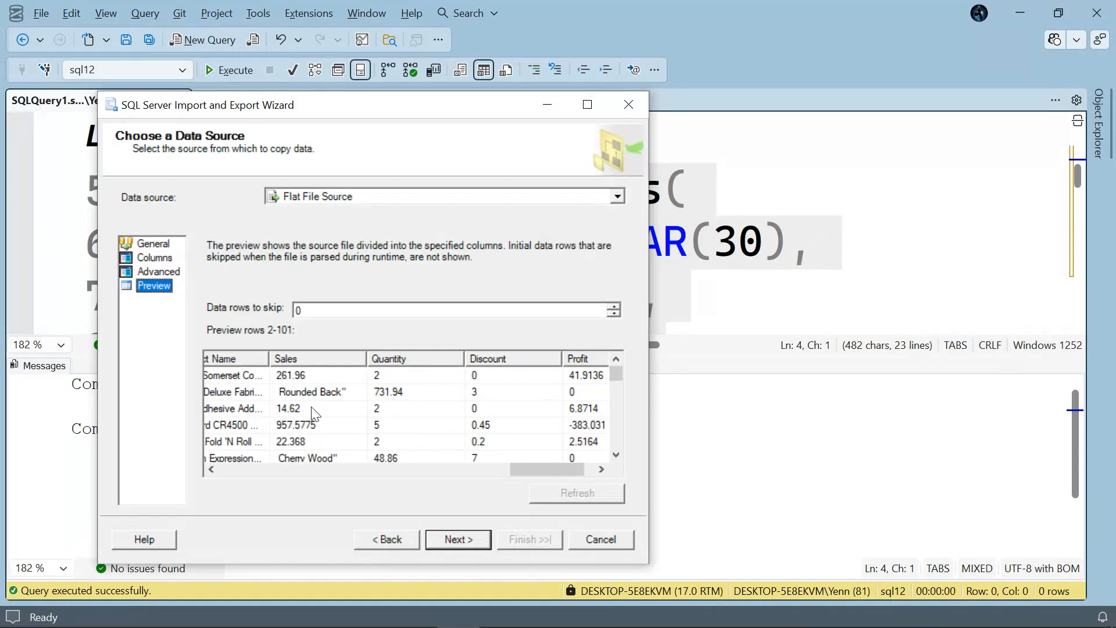
pyautogui.hscroll(1, 314, 414)
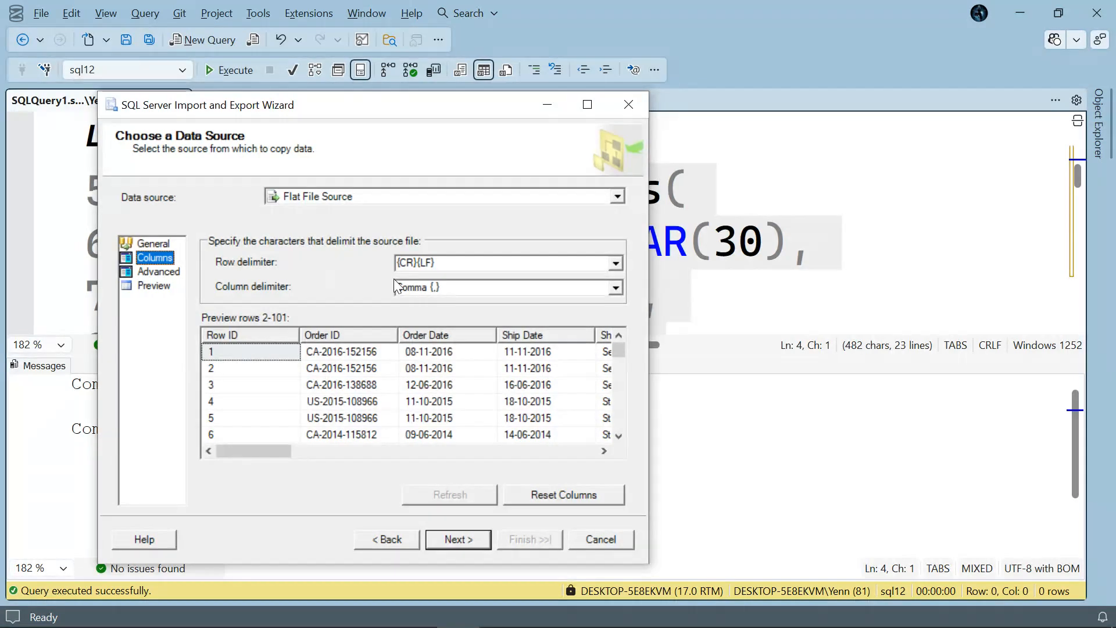
pyautogui.hscroll(5, 374, 395)
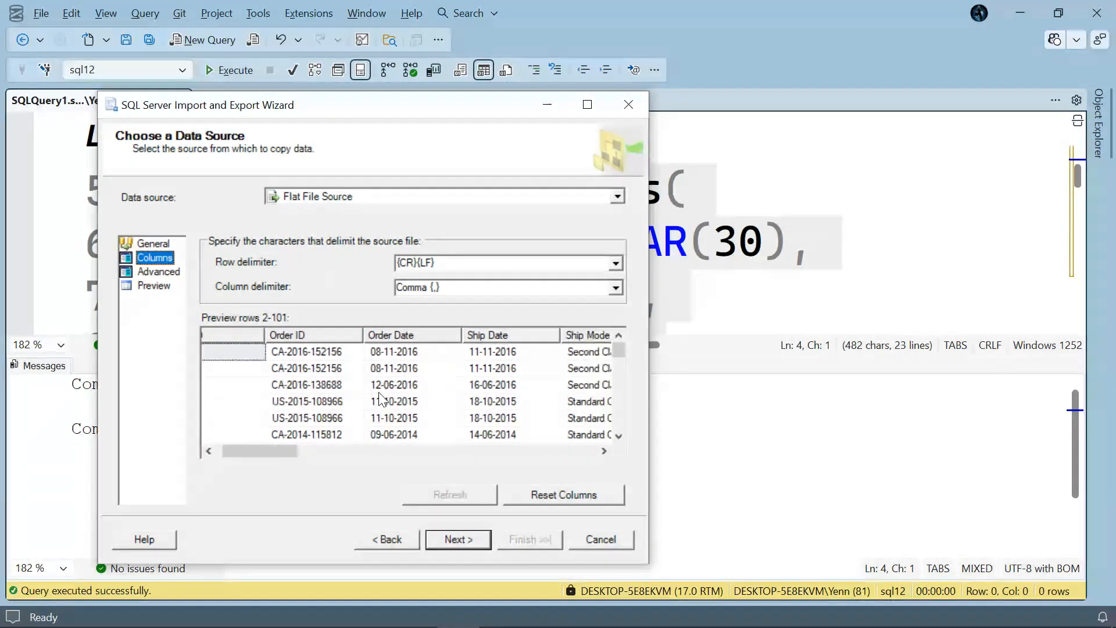
pyautogui.hscroll(8, 381, 399)
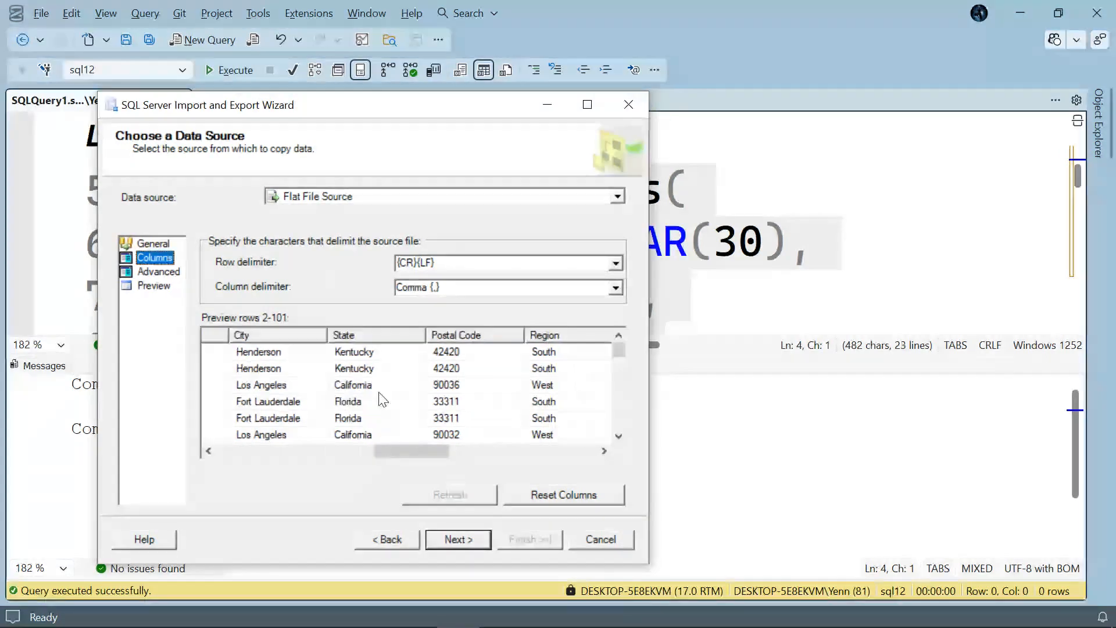
pyautogui.hscroll(8, 381, 399)
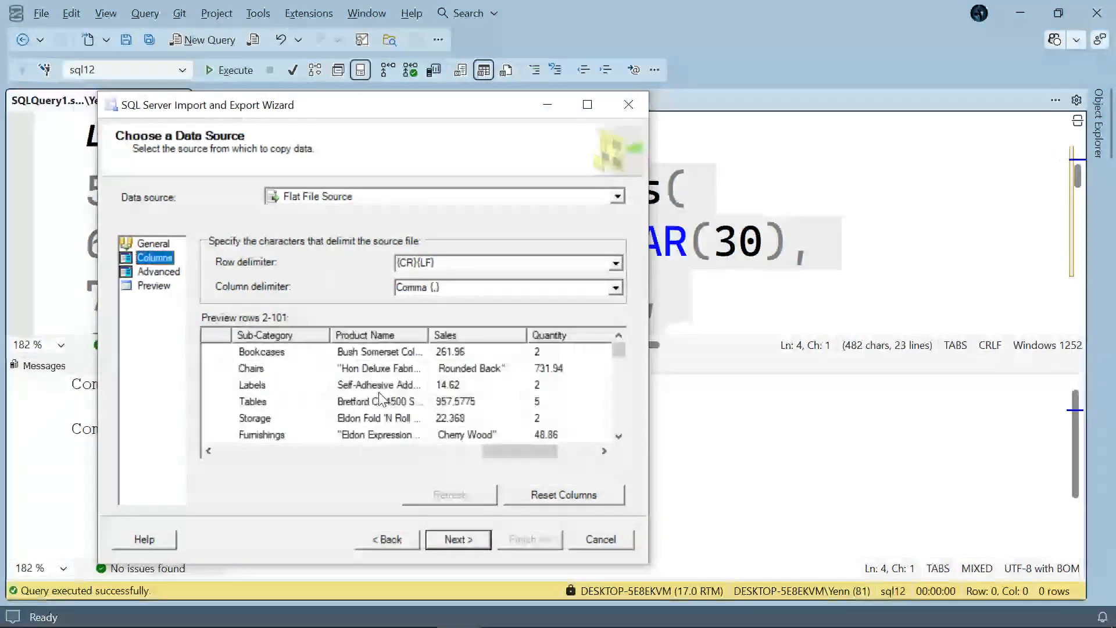
pyautogui.hscroll(1, 382, 399)
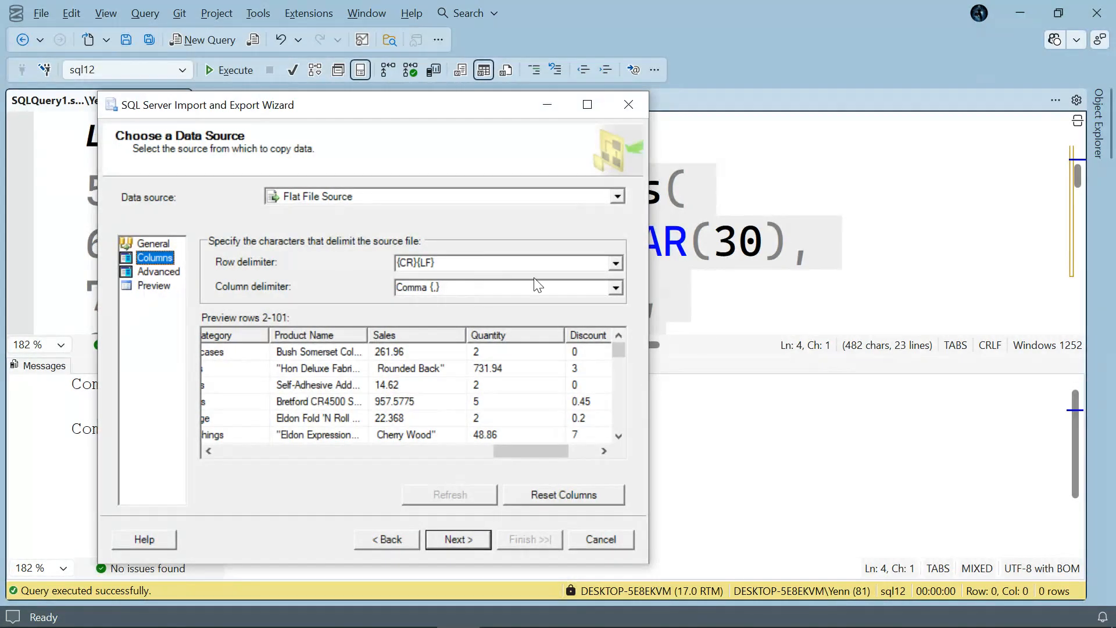
# Check the row delimiter choices and the list of columns with their properties for the orders.csv flat file.
pyautogui.click(615, 264)
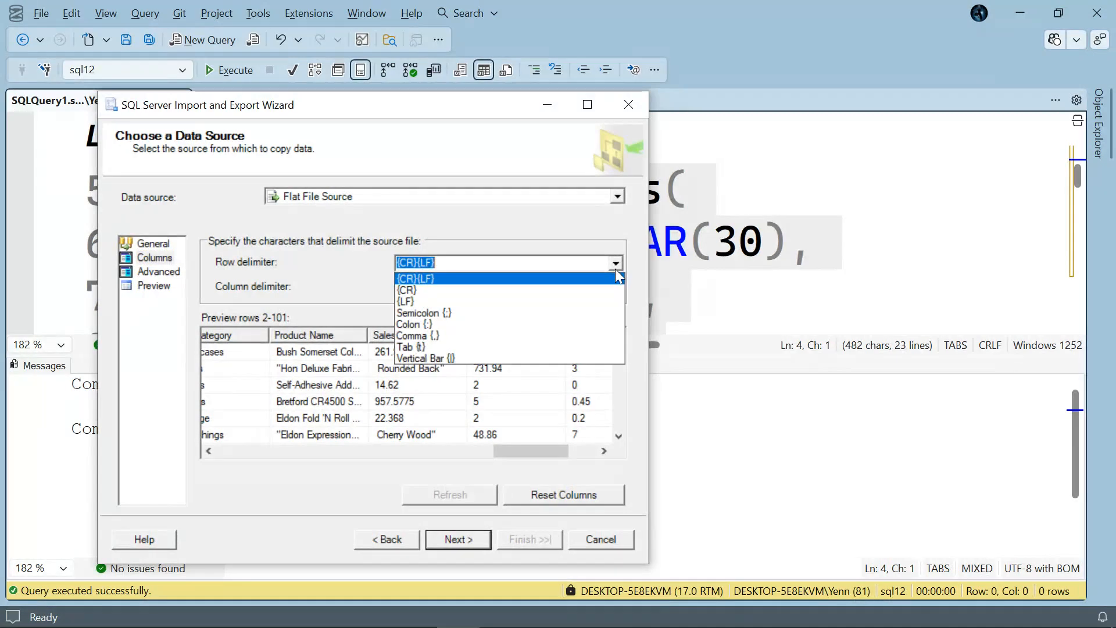
pyautogui.click(614, 269)
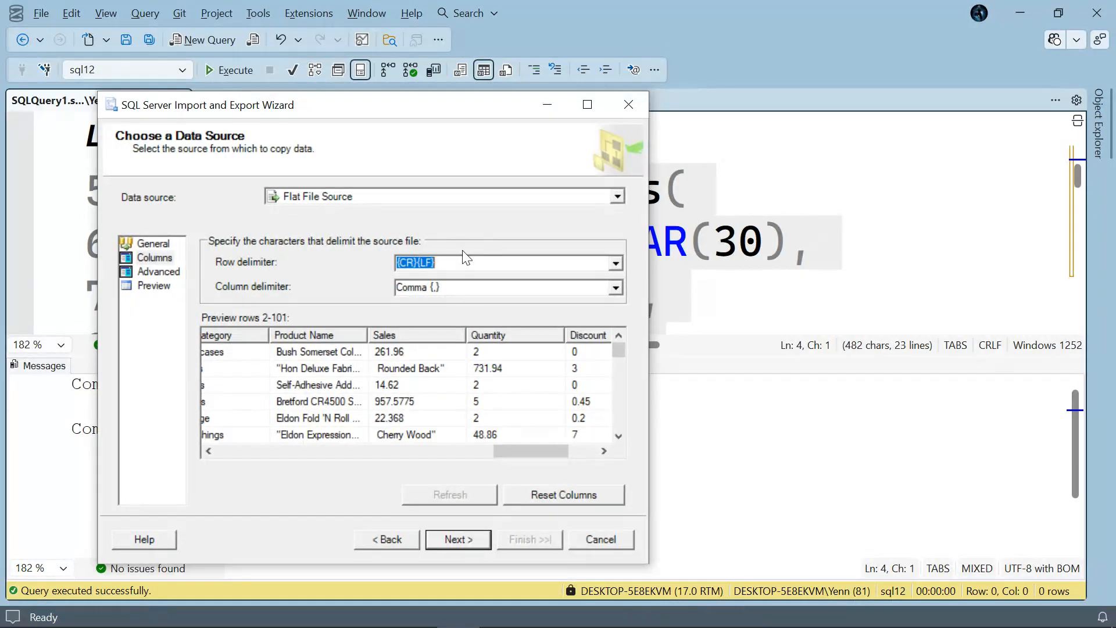
pyautogui.click(159, 271)
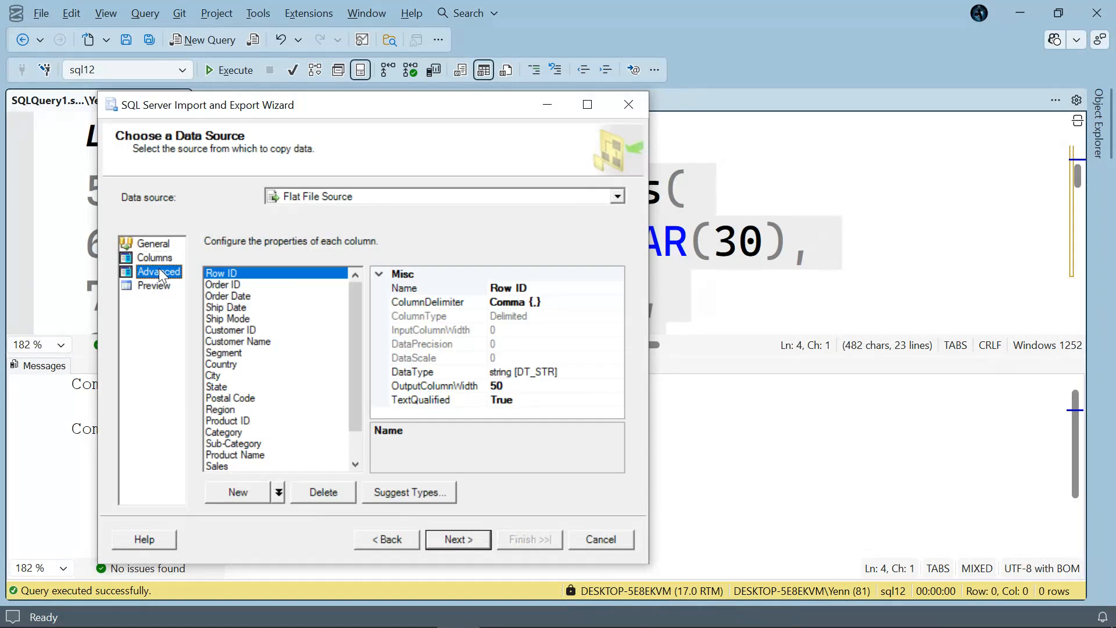
pyautogui.scroll(-1, 287, 387)
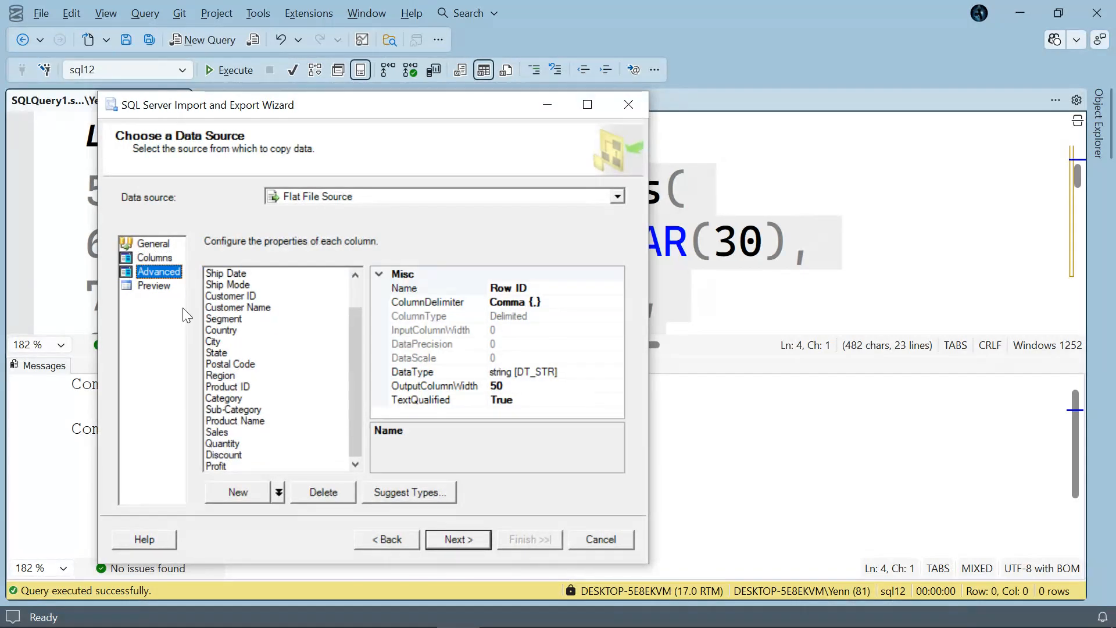
pyautogui.click(163, 257)
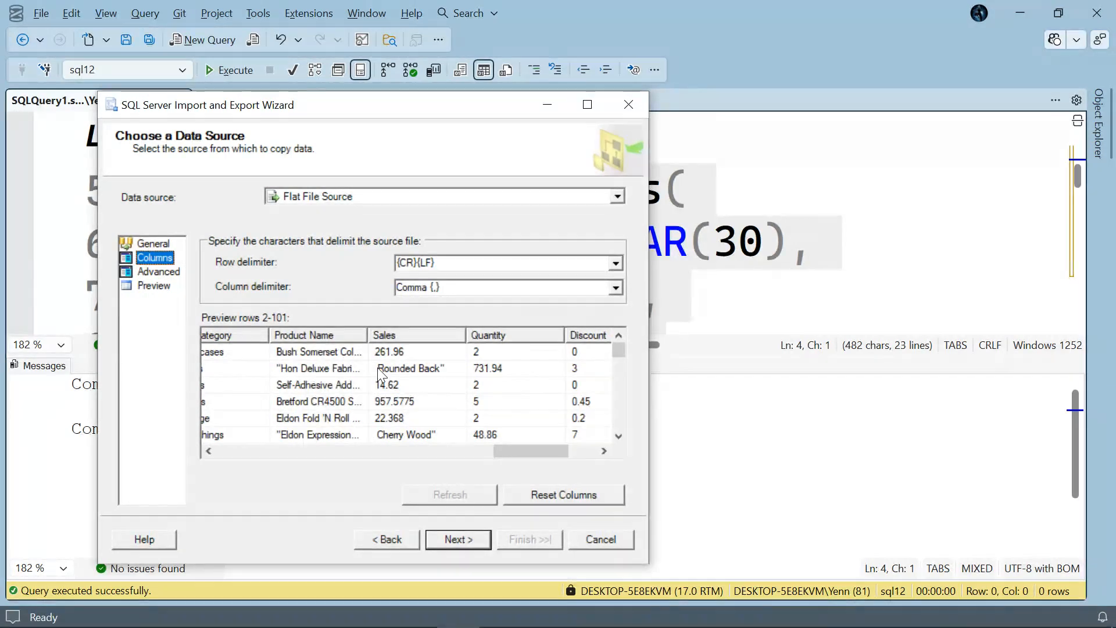
# Replace the flat file's text qualifier with a double quotation mark (").
pyautogui.click(149, 241)
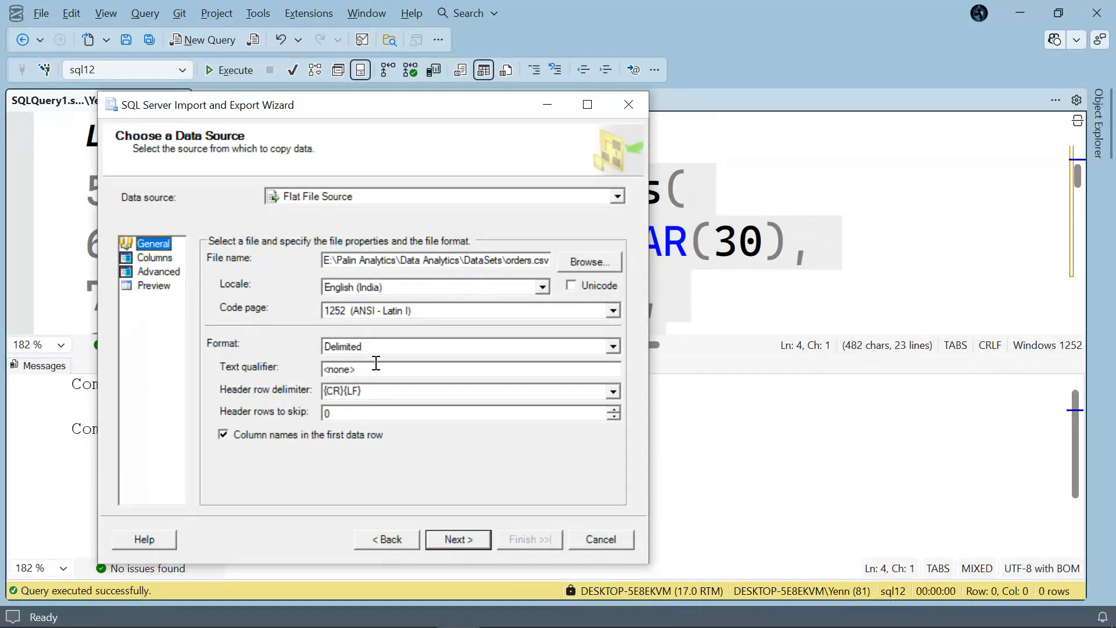
pyautogui.click(570, 366)
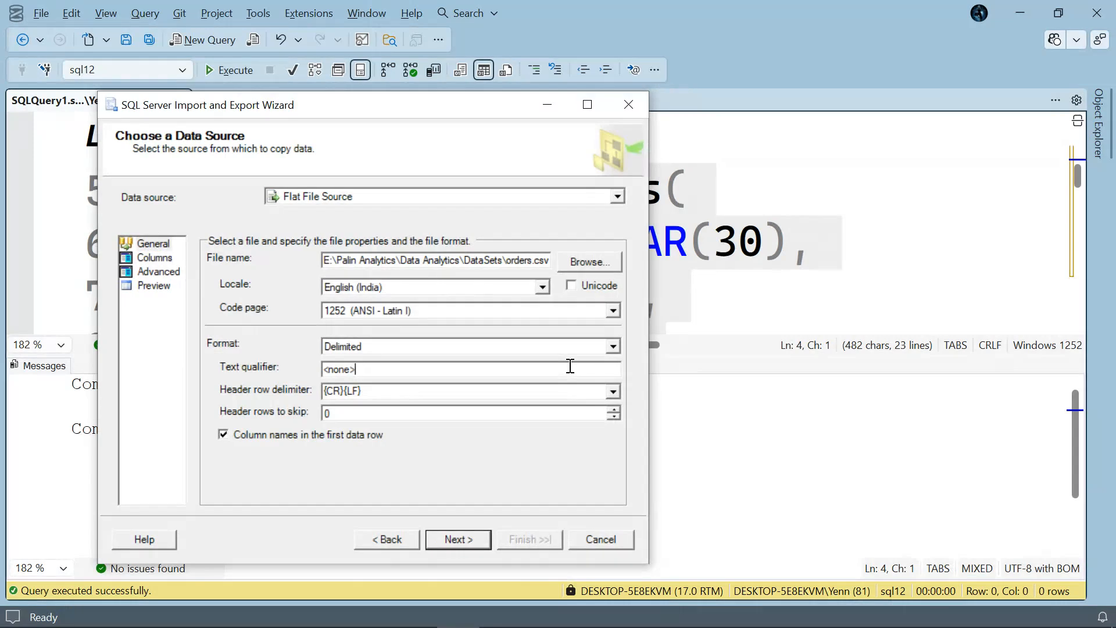
pyautogui.press('BackSpace')
pyautogui.press('BackSpace')
pyautogui.press('BackSpace')
pyautogui.press('BackSpace')
pyautogui.press('BackSpace')
pyautogui.press('BackSpace')
pyautogui.write('"')
# Preview orders.csv with the new text qualifier, check the column split, and return to the general file settings.
pyautogui.click(162, 285)
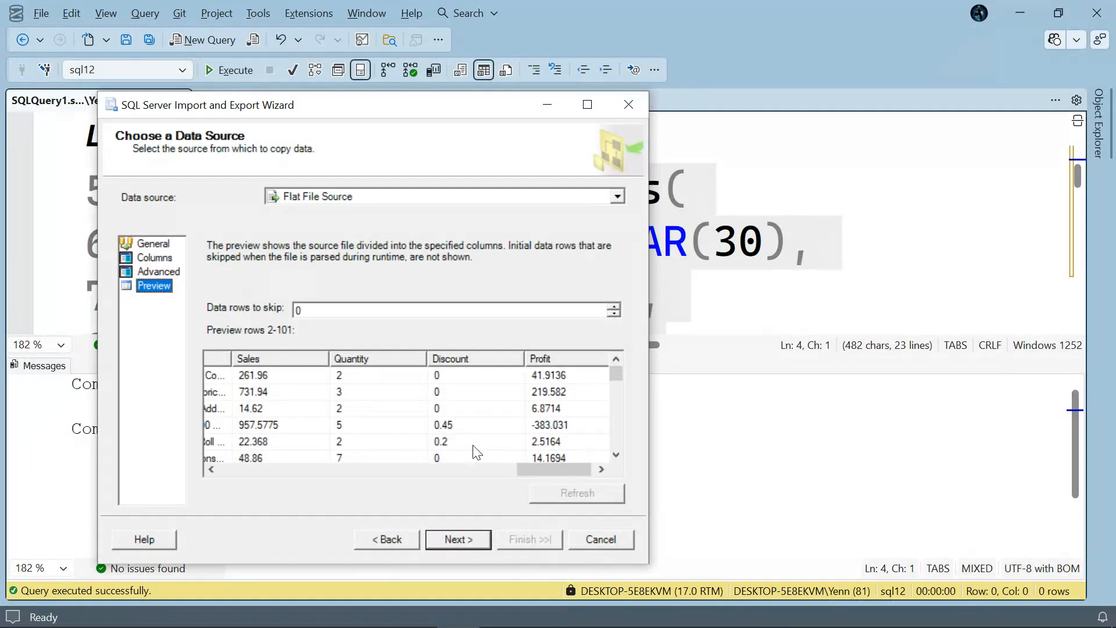
pyautogui.hscroll(-3, 430, 425)
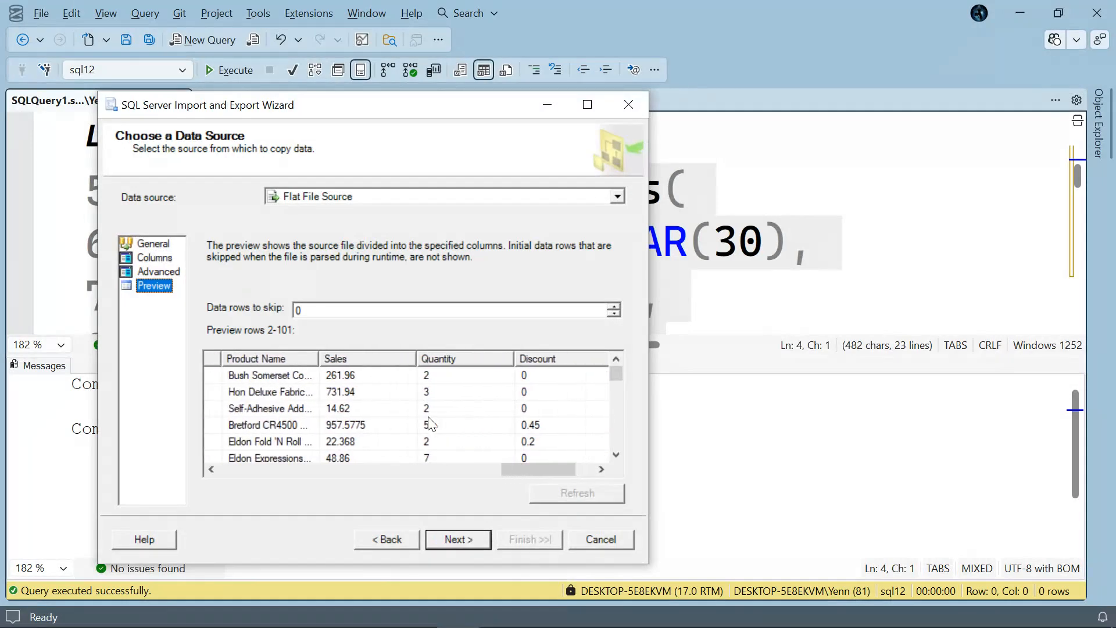
pyautogui.scroll(-2, 430, 424)
pyautogui.scroll(2, 430, 424)
pyautogui.click(156, 245)
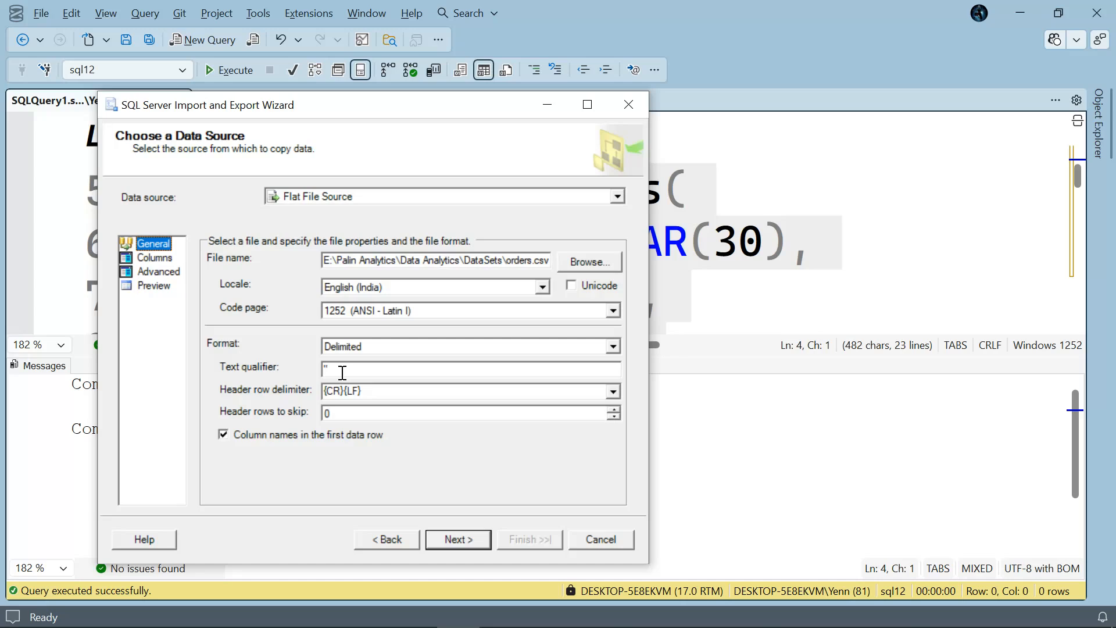
# Proceed to the destination, choose Microsoft OLE DB Driver 19 for SQL Server and open its connection properties.
pyautogui.click(469, 542)
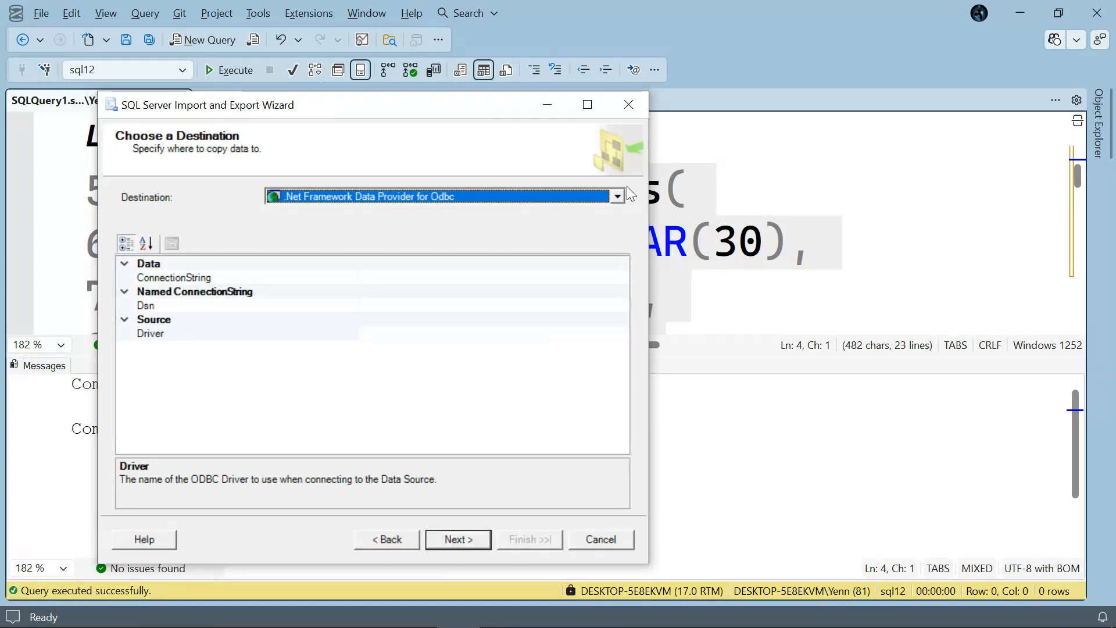
pyautogui.click(620, 195)
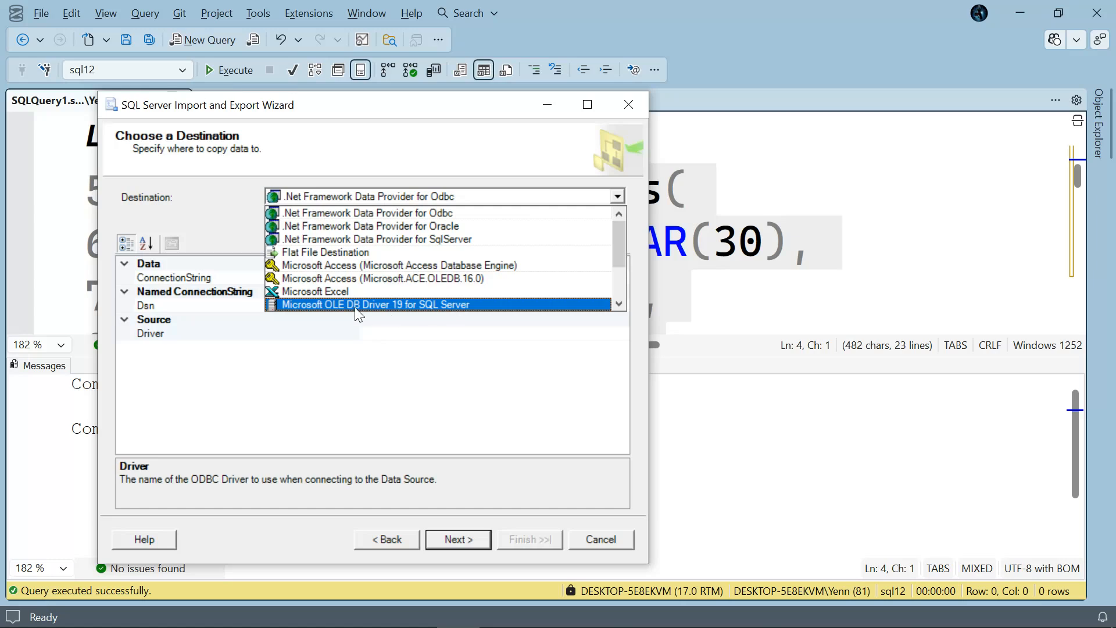
pyautogui.click(416, 308)
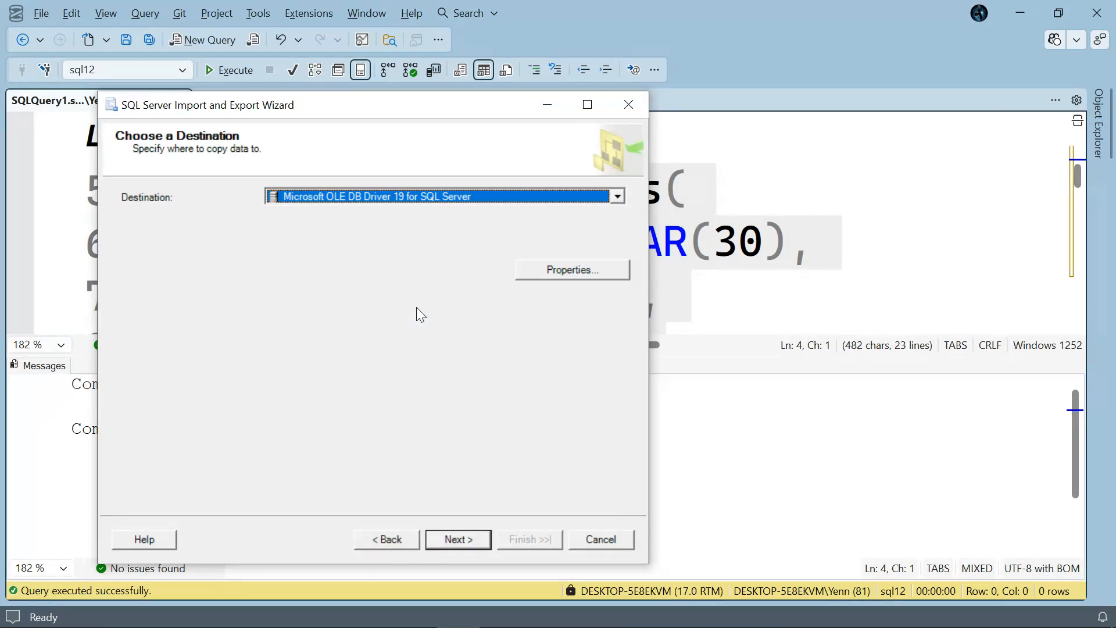
pyautogui.click(588, 271)
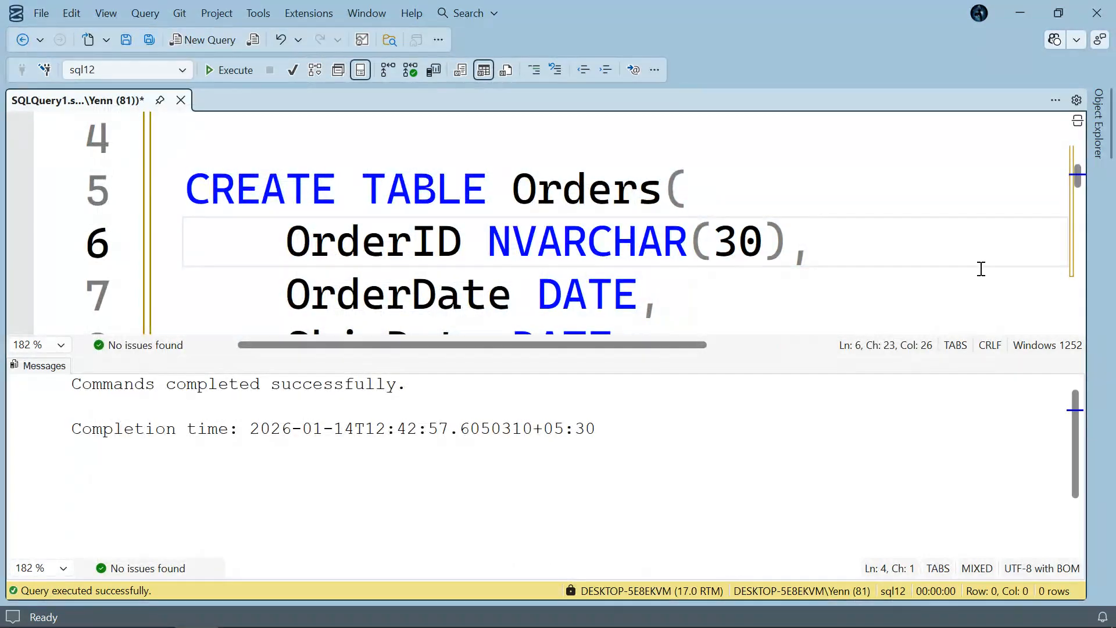
# Copy the server name from the database server's properties in SQL Server Management Studio and close the properties window.
pyautogui.click(1108, 155)
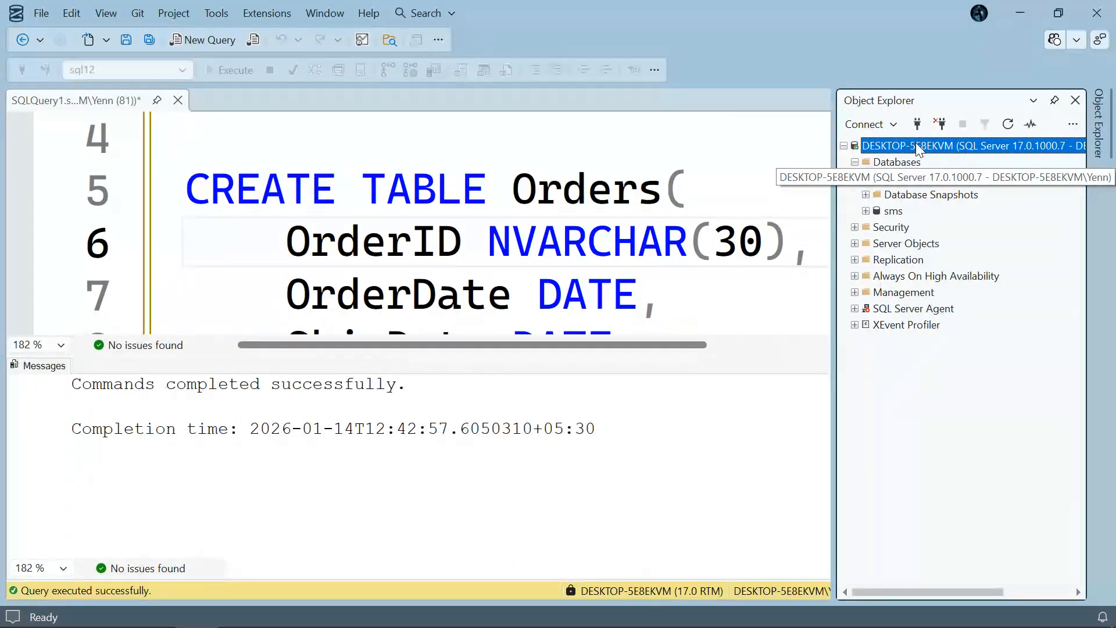
pyautogui.rightClick(918, 149)
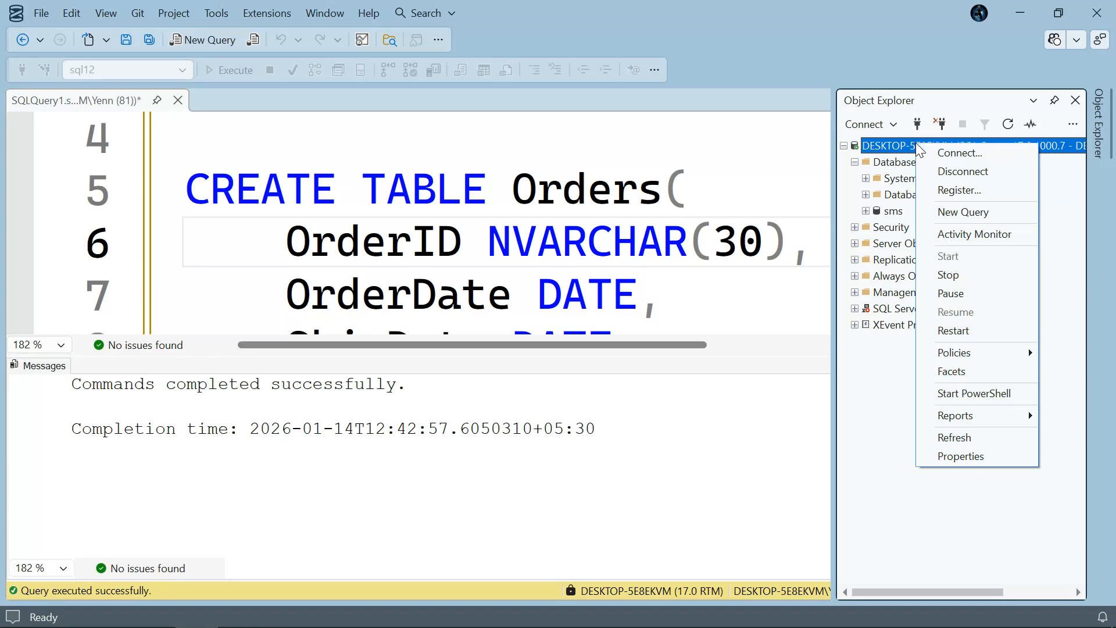
pyautogui.click(962, 457)
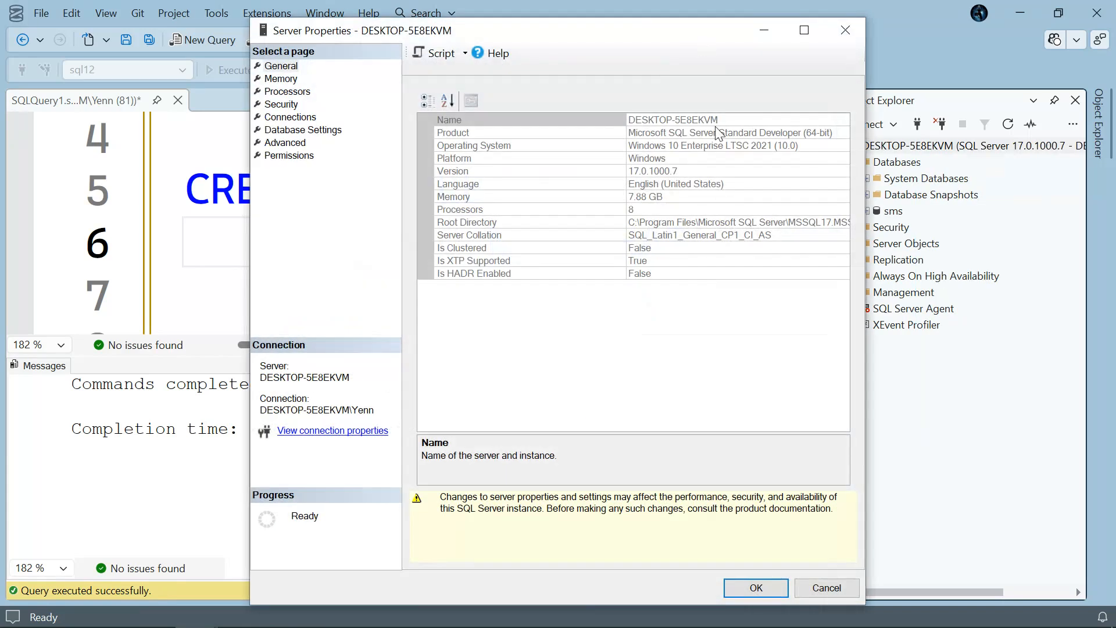
pyautogui.click(743, 119)
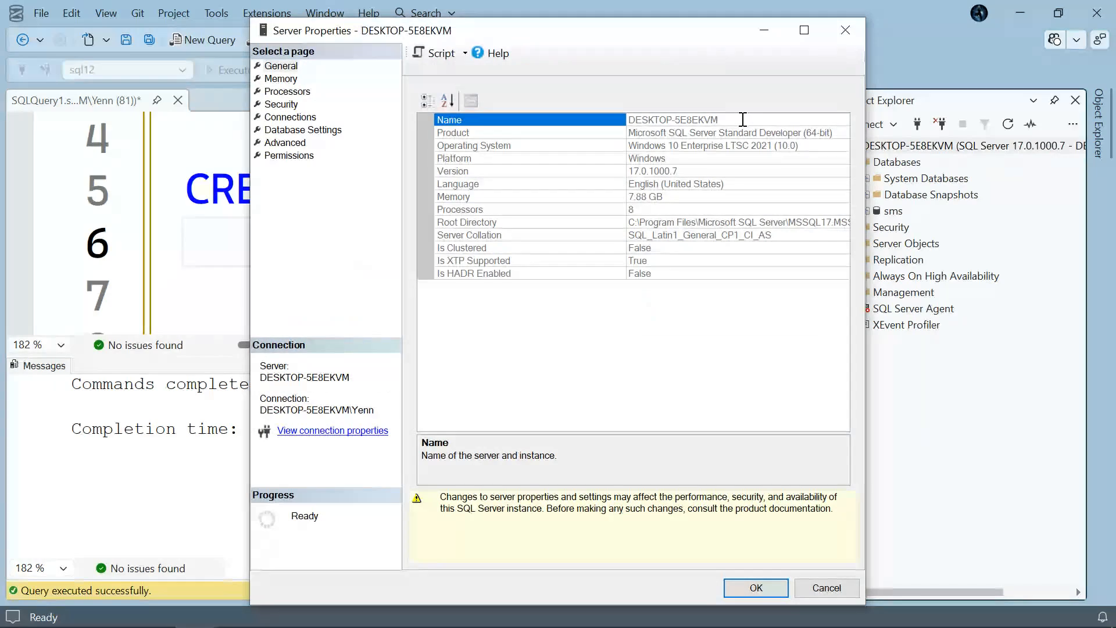
pyautogui.doubleClick(743, 119)
pyautogui.hotkey('ctrl', 'c')
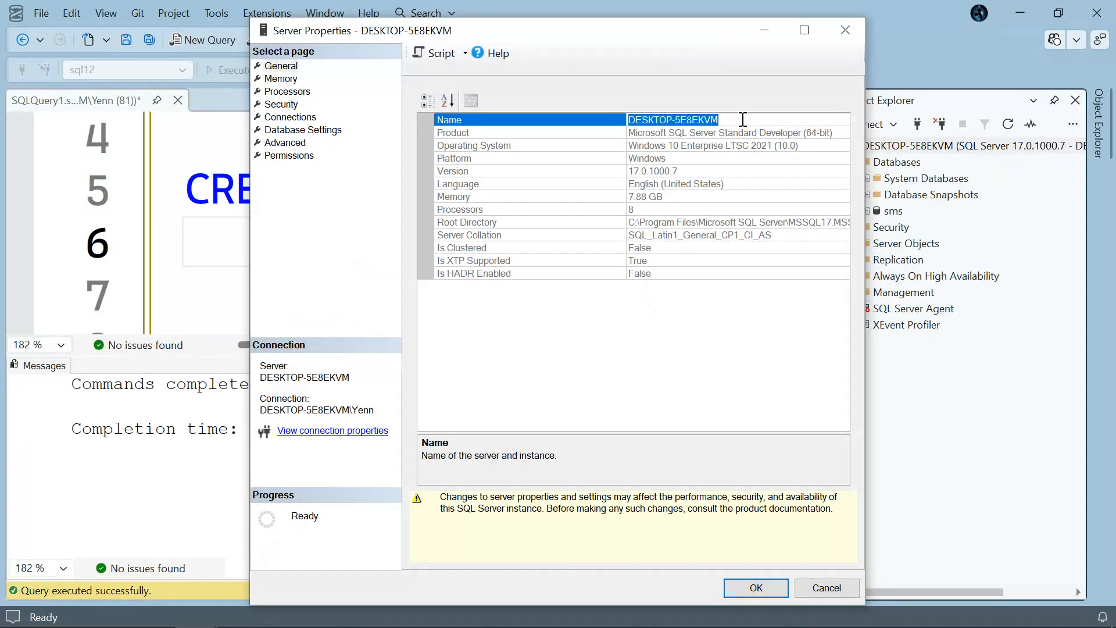
pyautogui.click(857, 36)
# Back in the import wizard, paste DESKTOP-5E8EKVM as the destination server name and choose Windows Authentication.
pyautogui.moveTo(570, 615)
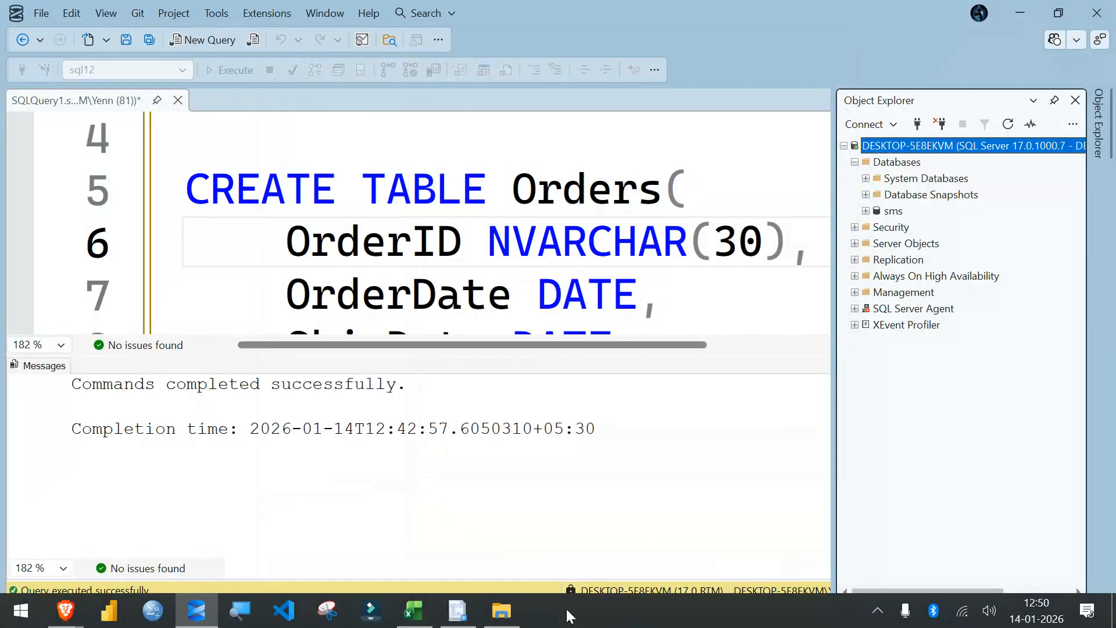
pyautogui.click(458, 610)
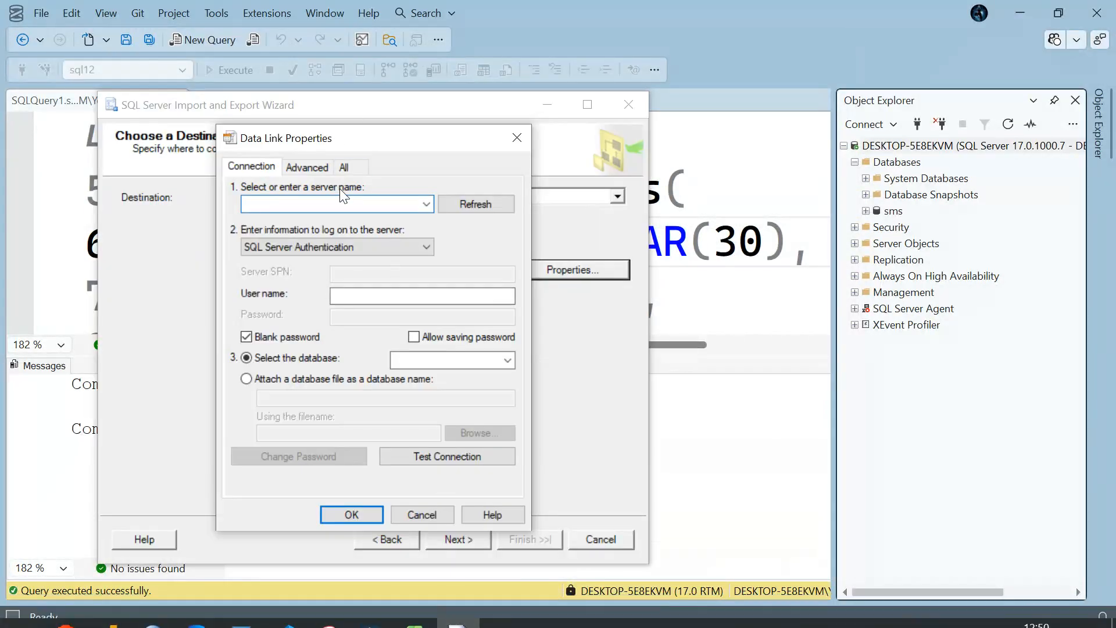
pyautogui.hotkey('ctrl', 'v')
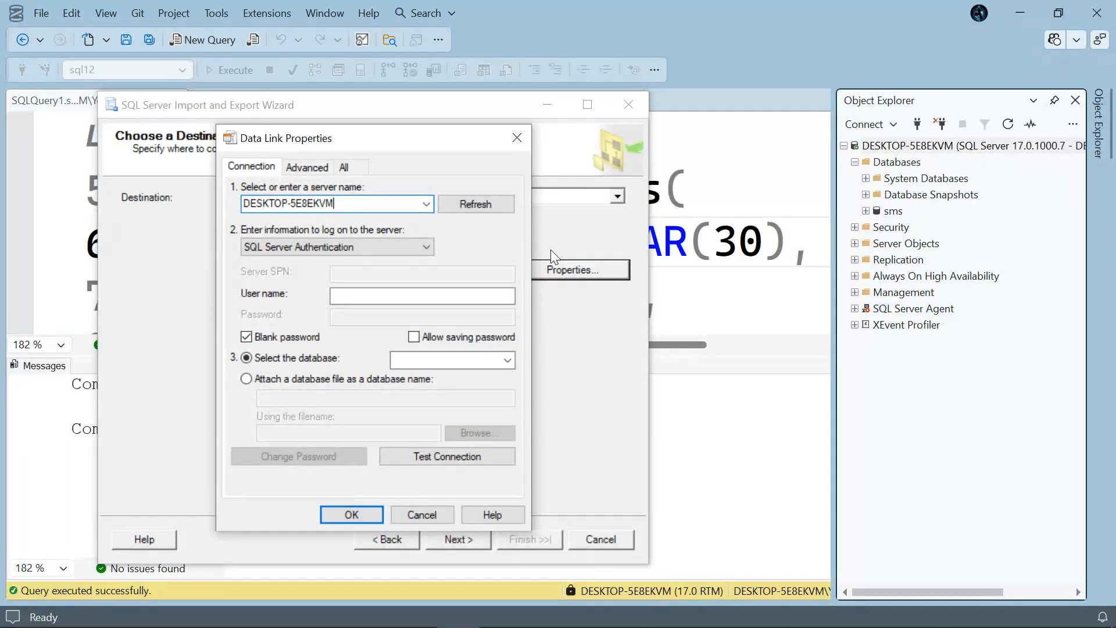
pyautogui.click(340, 253)
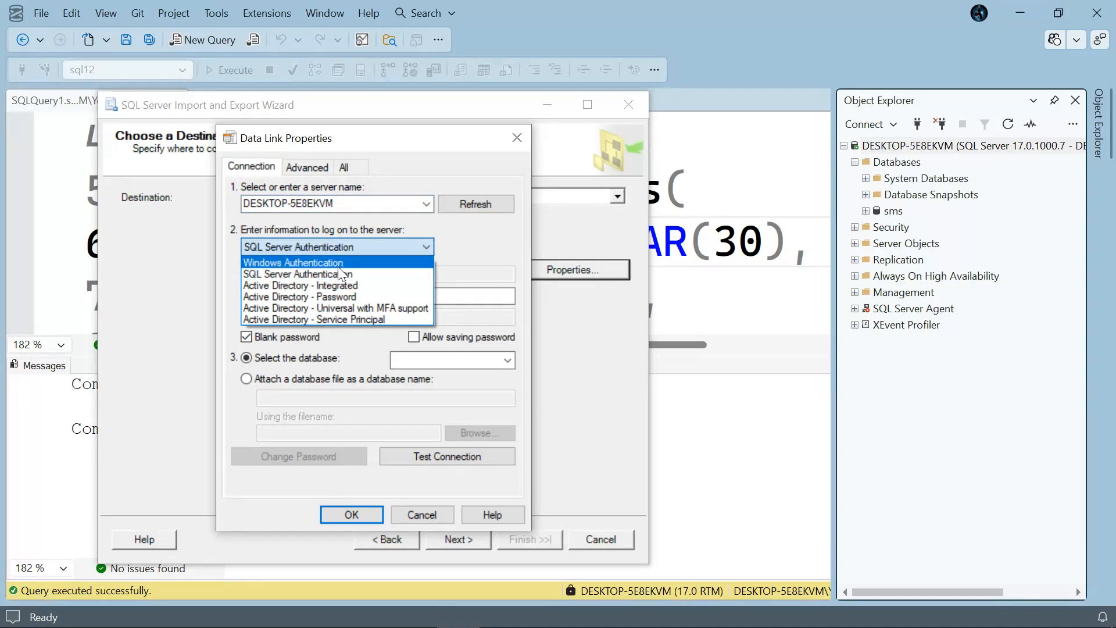
pyautogui.click(341, 263)
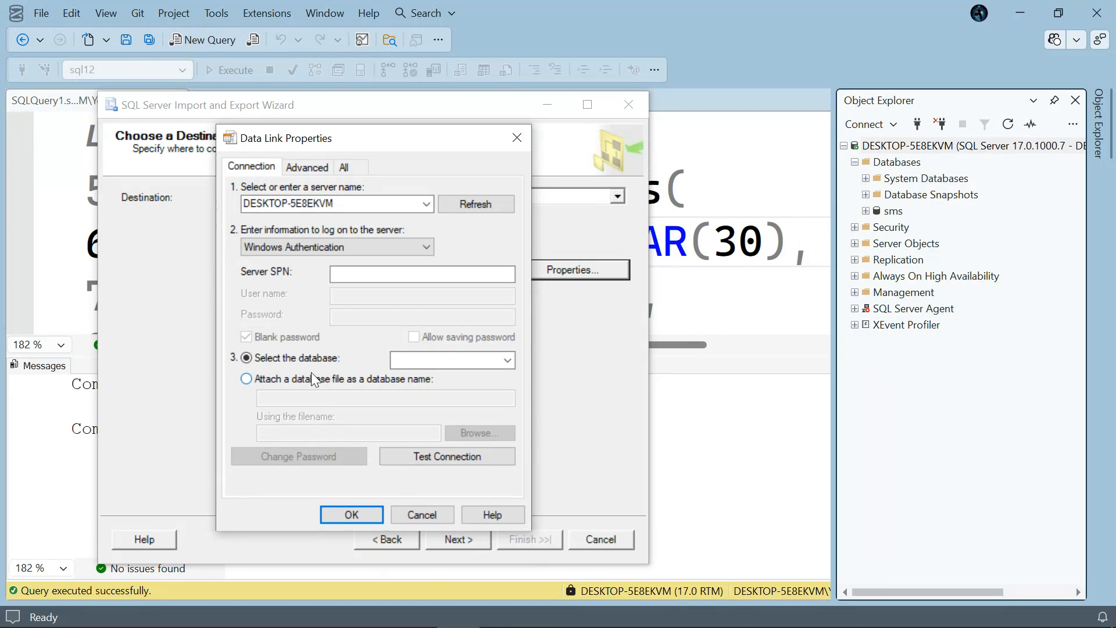
# Try to list the databases on DESKTOP-5E8EKVM, dismiss the connection errors and reselect Windows Authentication.
pyautogui.click(504, 360)
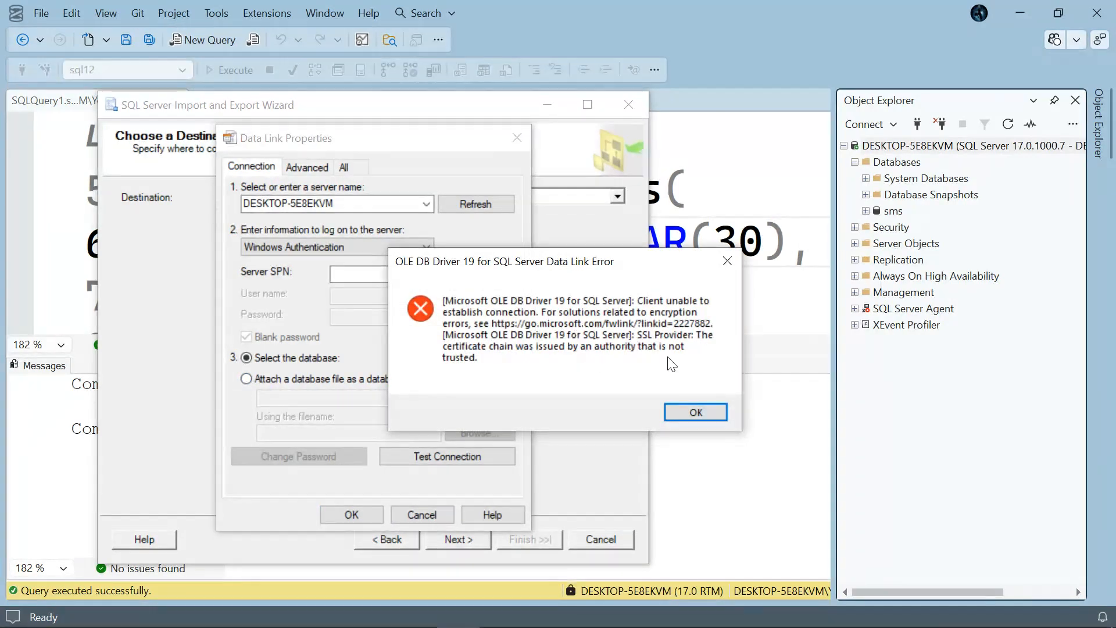
pyautogui.click(696, 412)
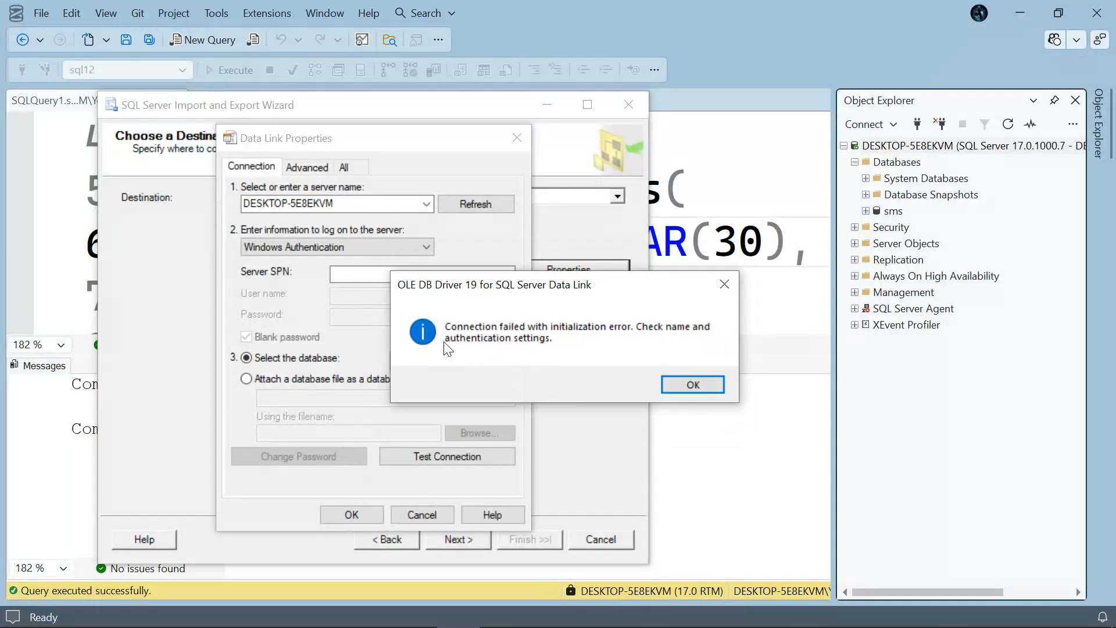
pyautogui.click(684, 384)
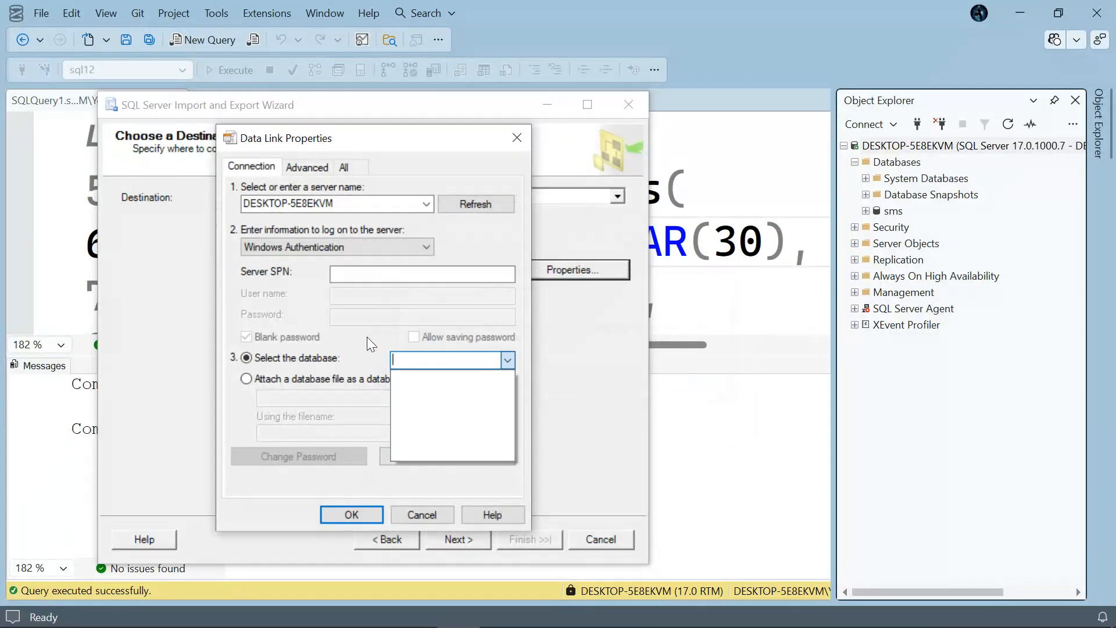
pyautogui.click(386, 247)
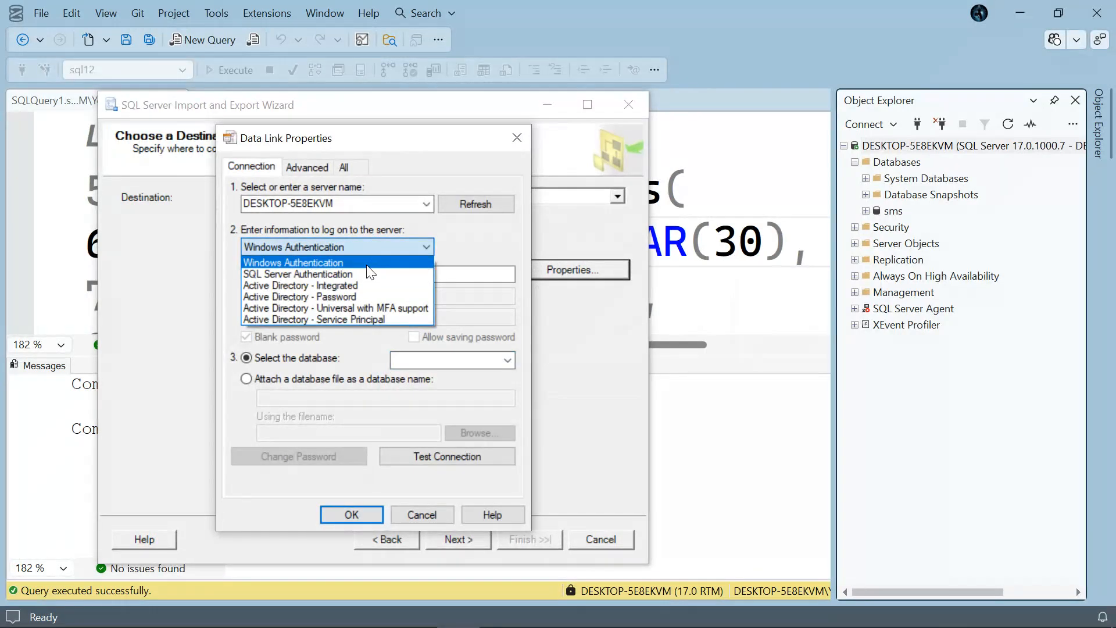
pyautogui.click(368, 264)
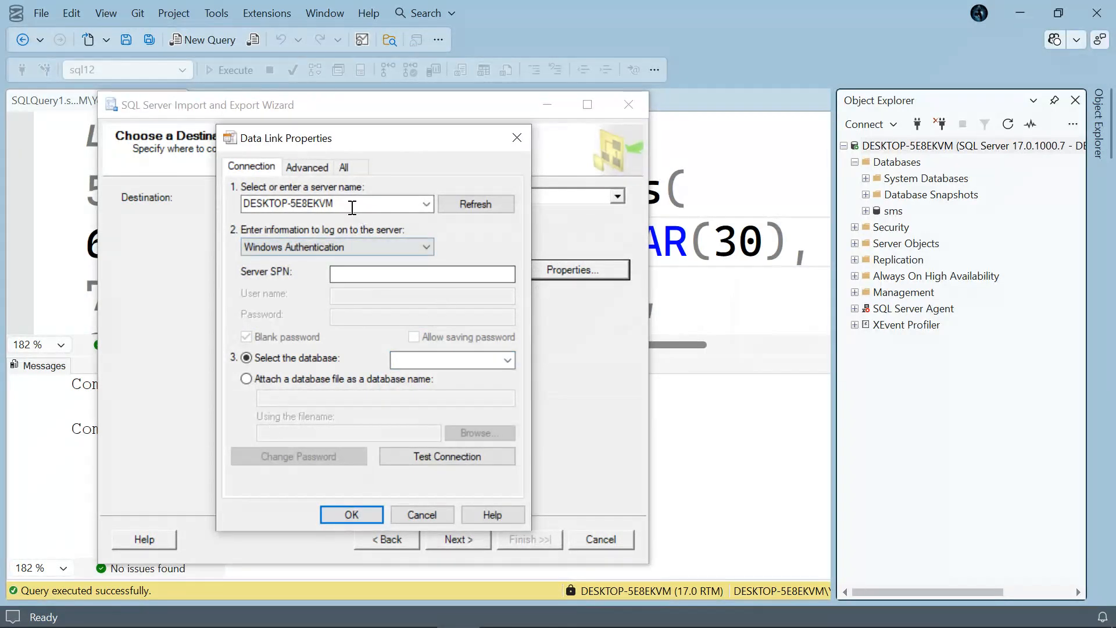
# Enable trusting the server certificate in the advanced connection properties and return to the basic connection settings.
pyautogui.click(307, 168)
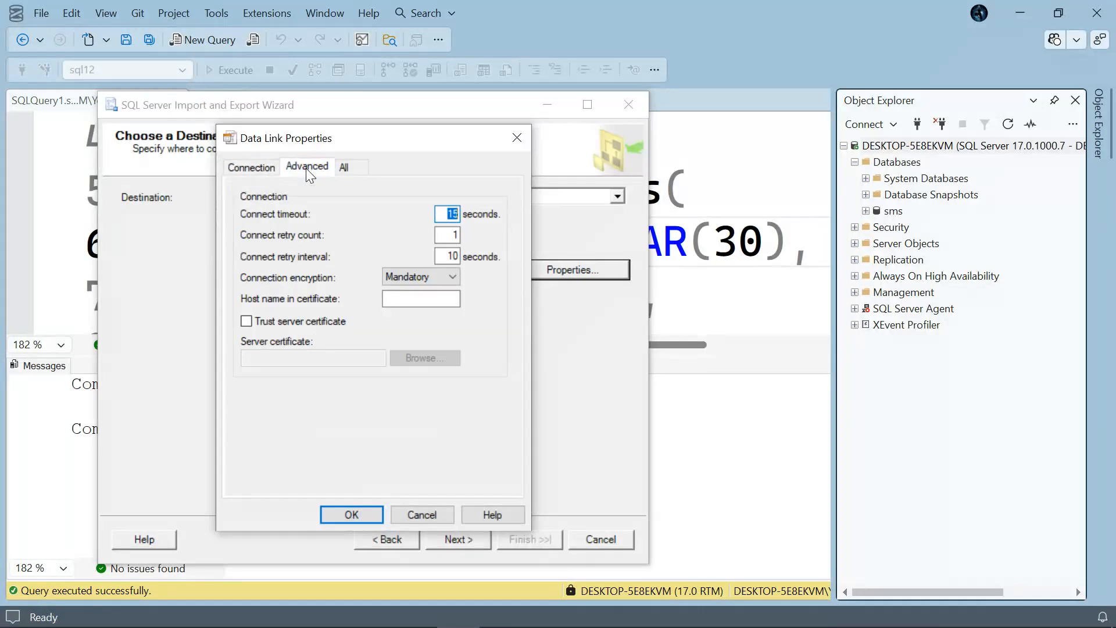
pyautogui.click(246, 322)
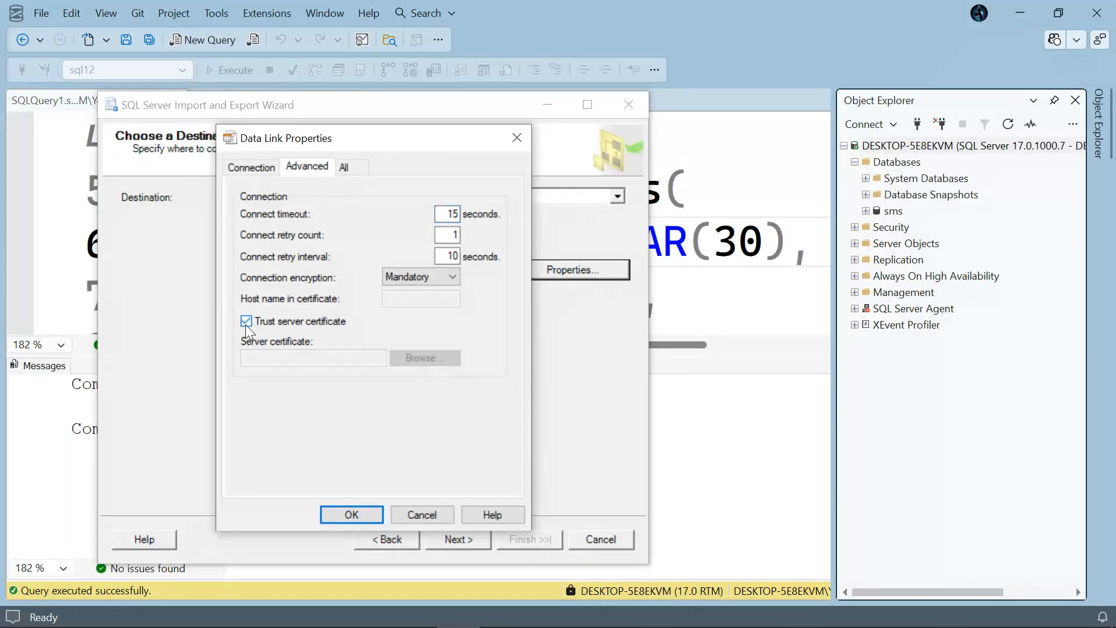
pyautogui.click(259, 166)
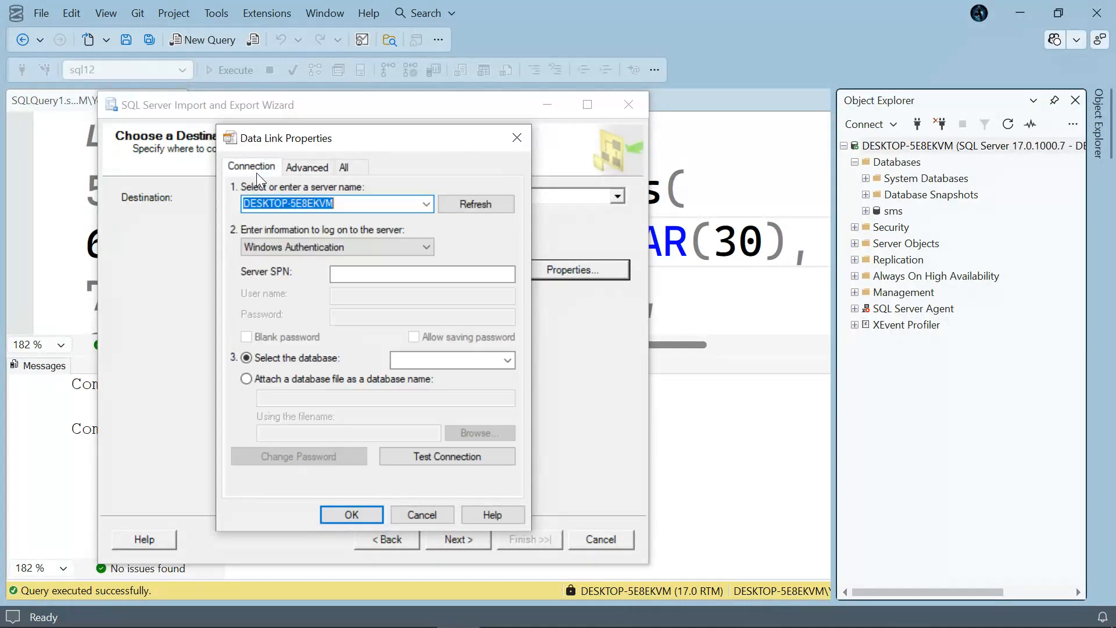
# Select sql12 as the destination database, accept the connection properties and try to advance the wizard.
pyautogui.click(507, 360)
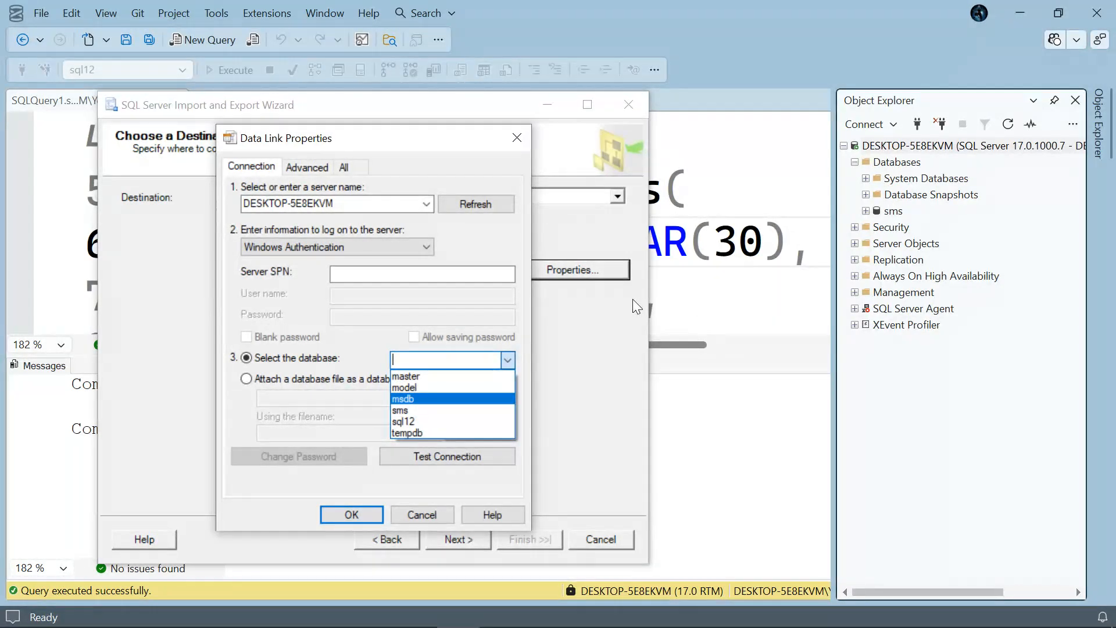
pyautogui.click(438, 421)
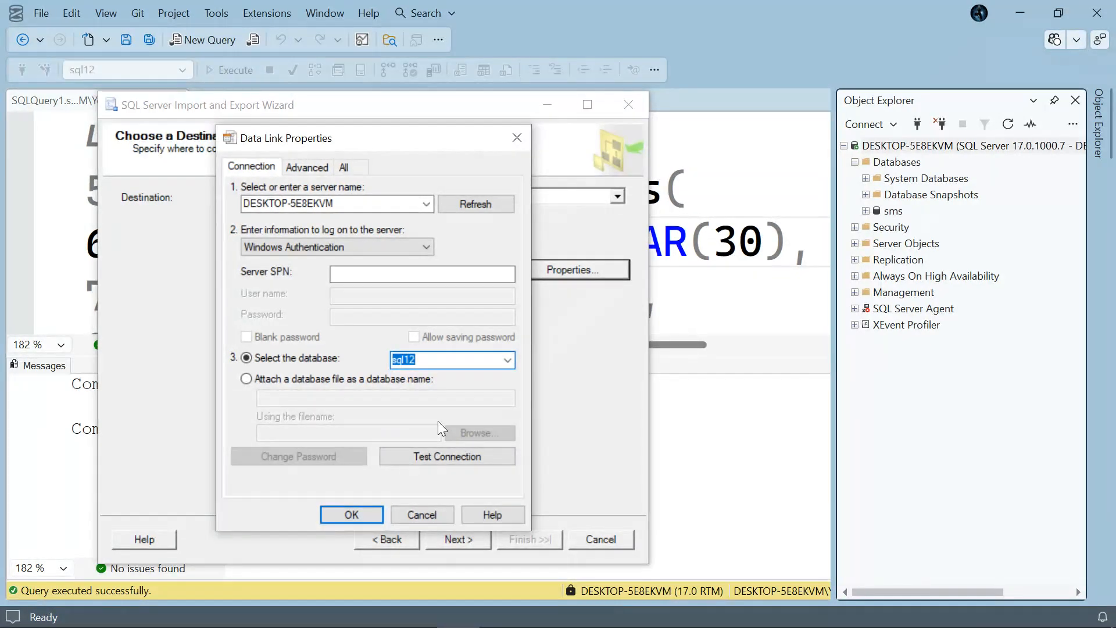
pyautogui.click(351, 515)
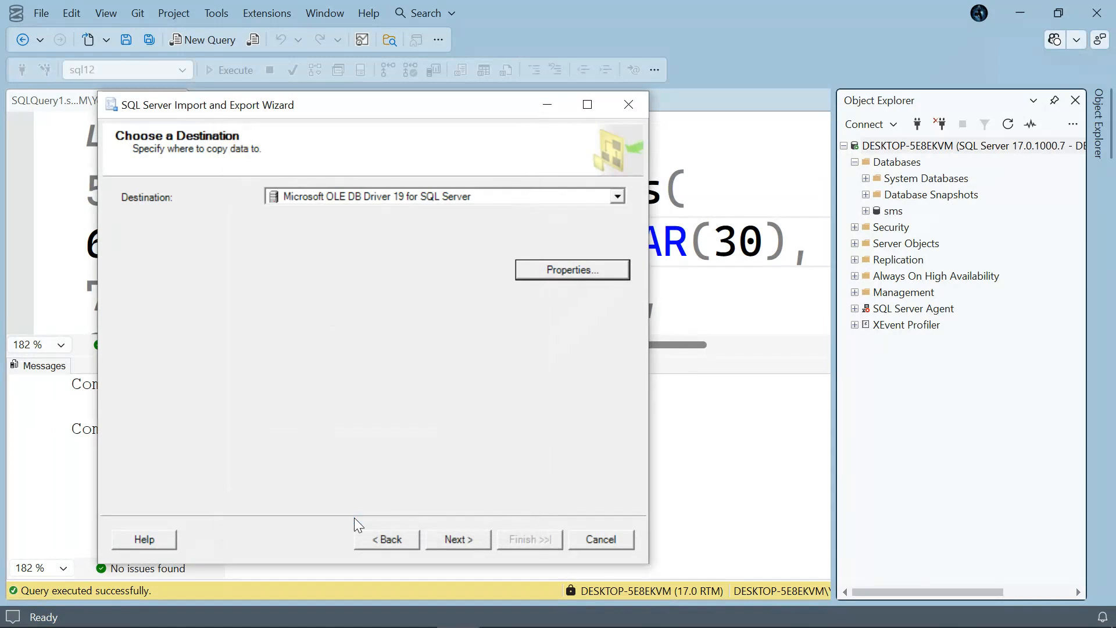
pyautogui.click(433, 539)
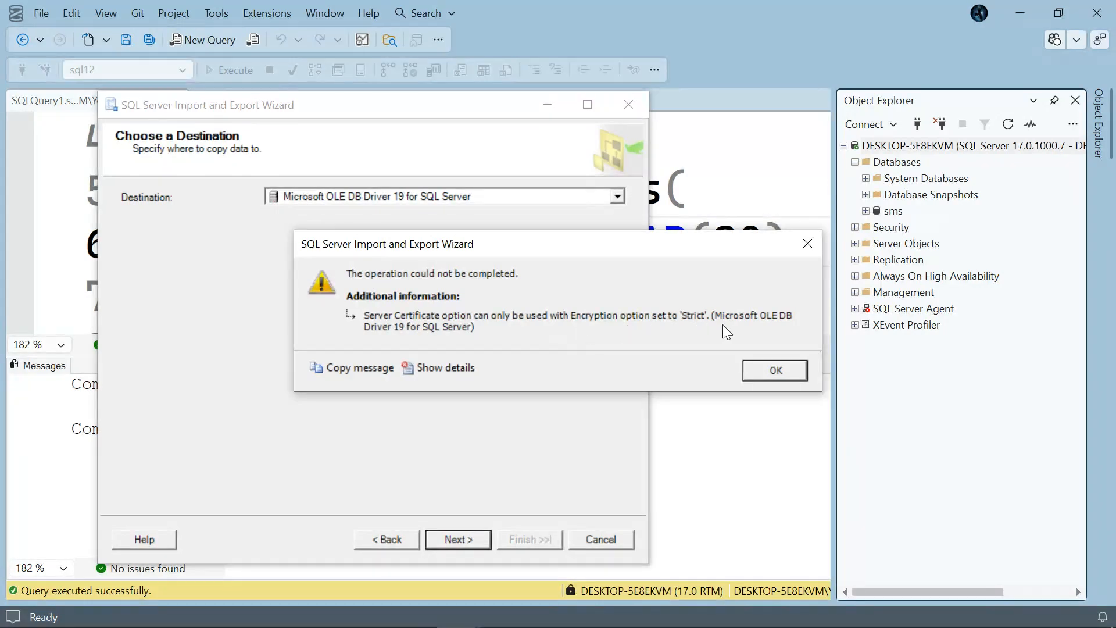
pyautogui.click(775, 373)
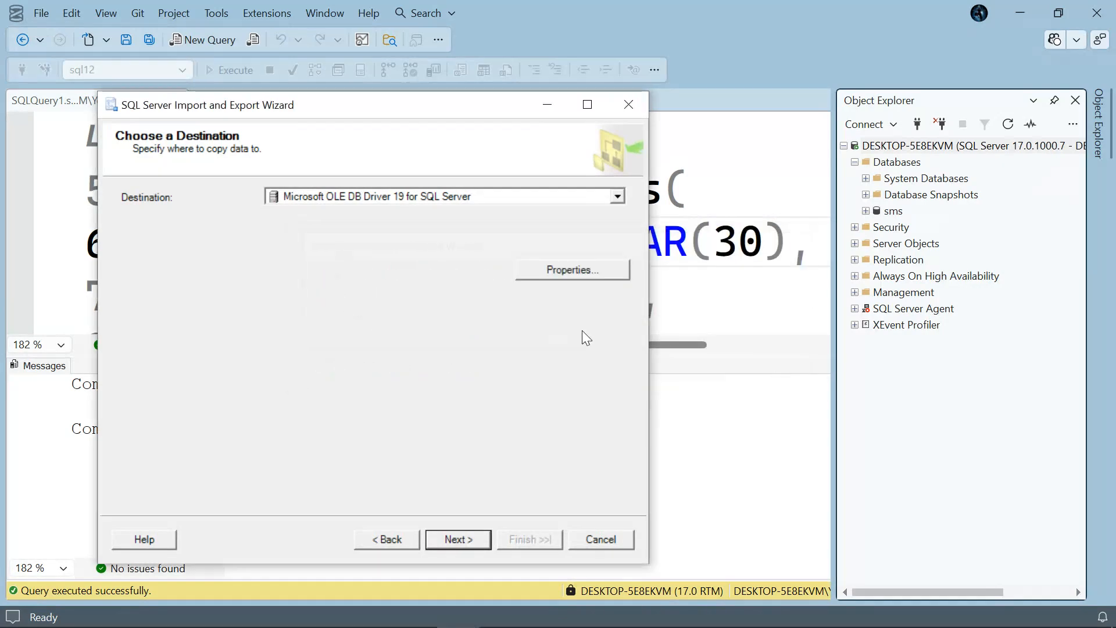
# Reopen the destination's advanced connection properties, set the connection encryption to Optional and trust the server certificate.
pyautogui.click(563, 278)
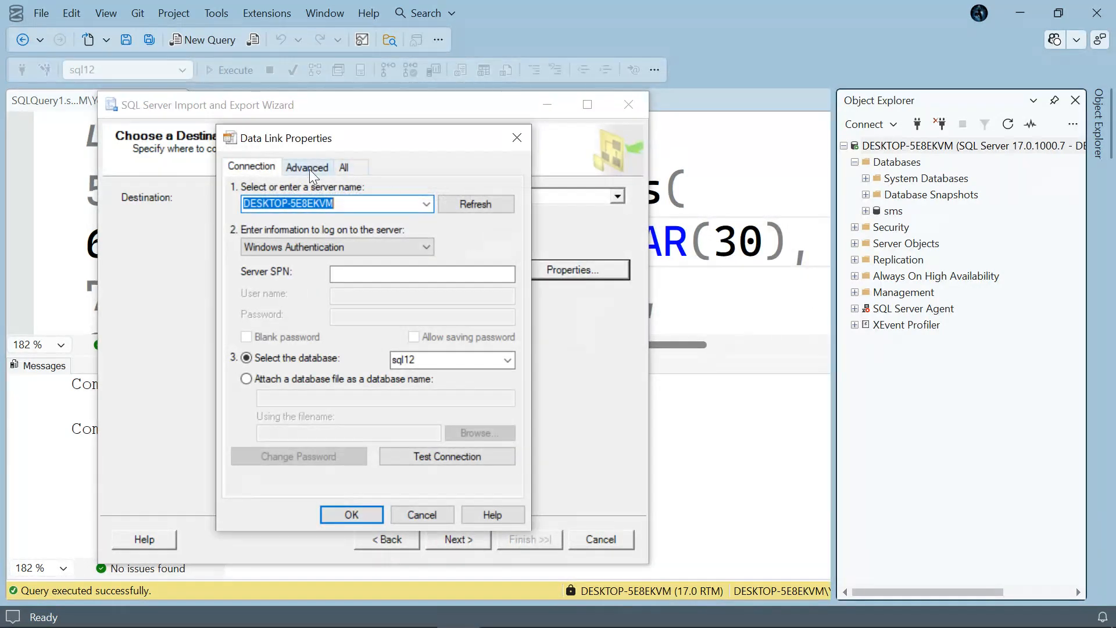
pyautogui.click(307, 167)
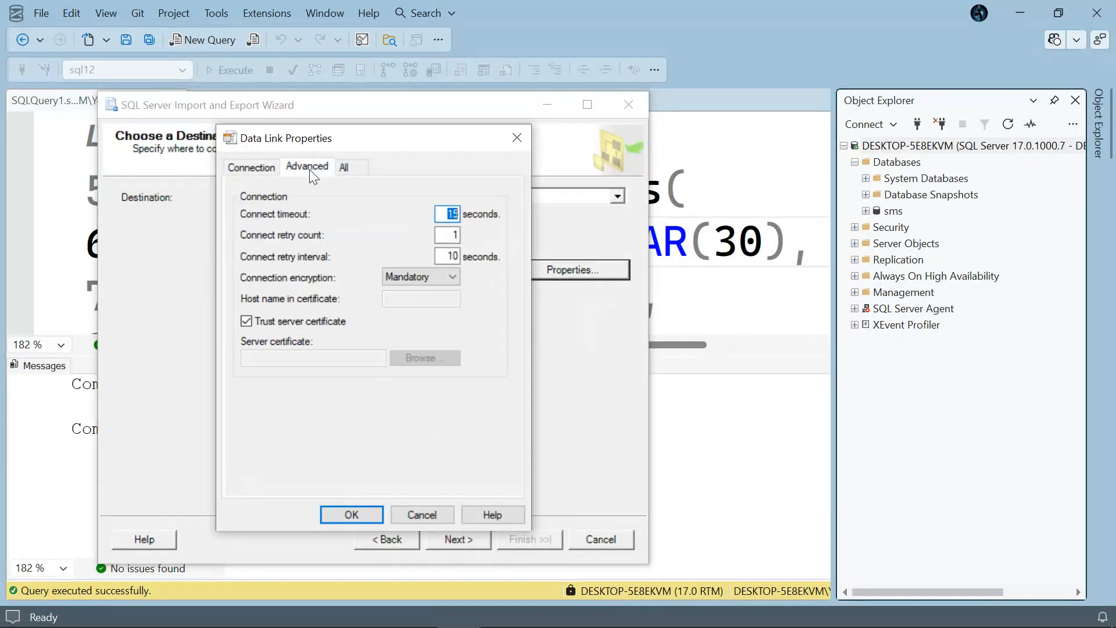
pyautogui.click(411, 278)
pyautogui.click(416, 272)
pyautogui.click(402, 273)
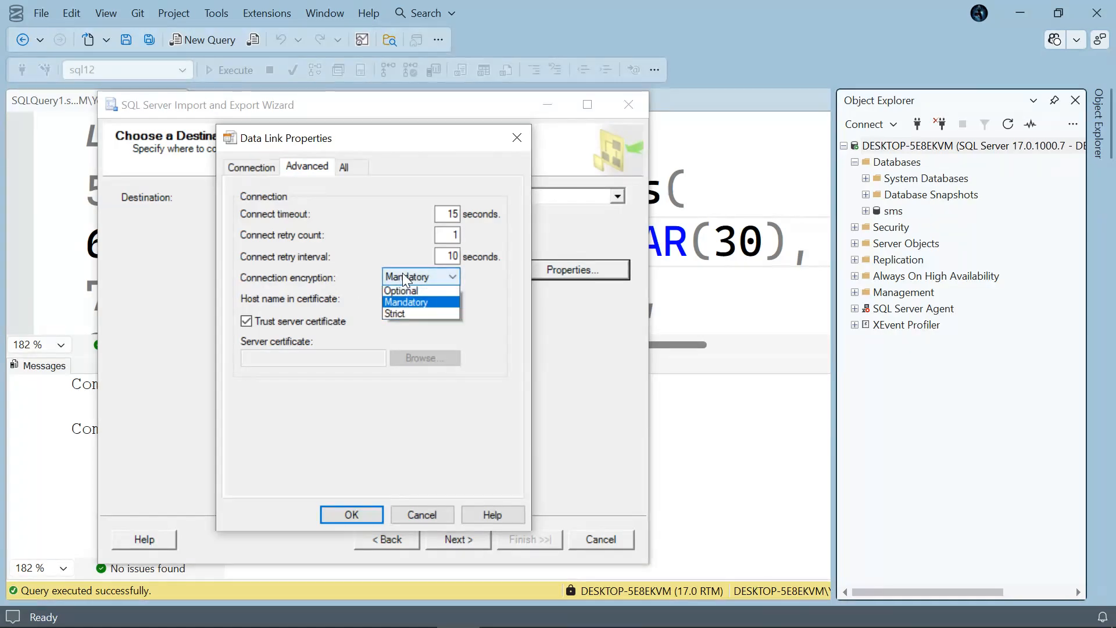
pyautogui.click(405, 315)
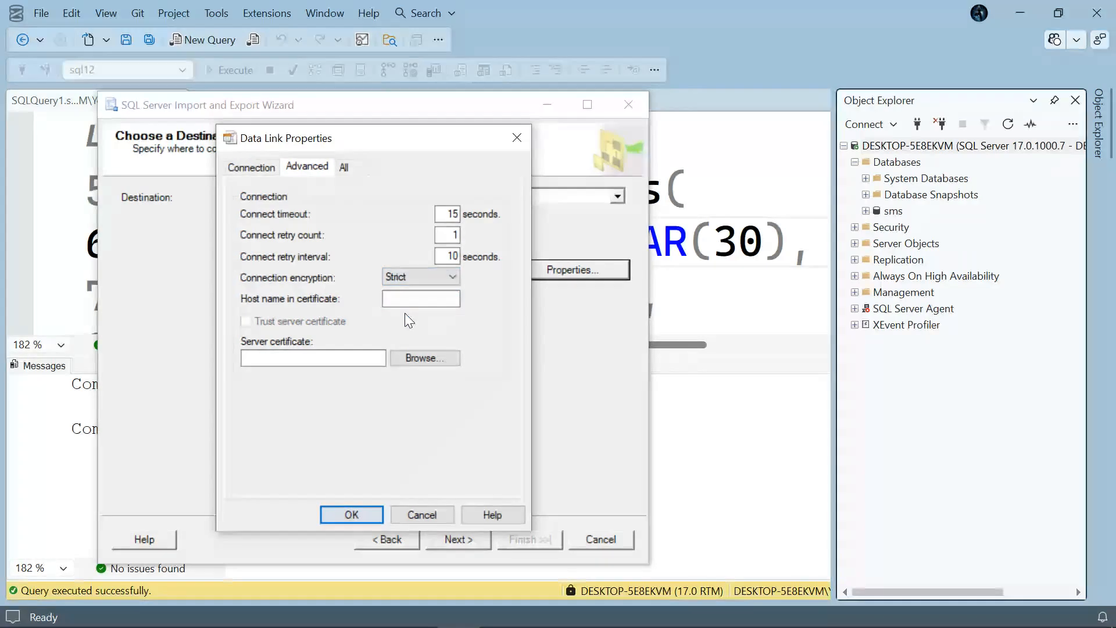
pyautogui.click(405, 274)
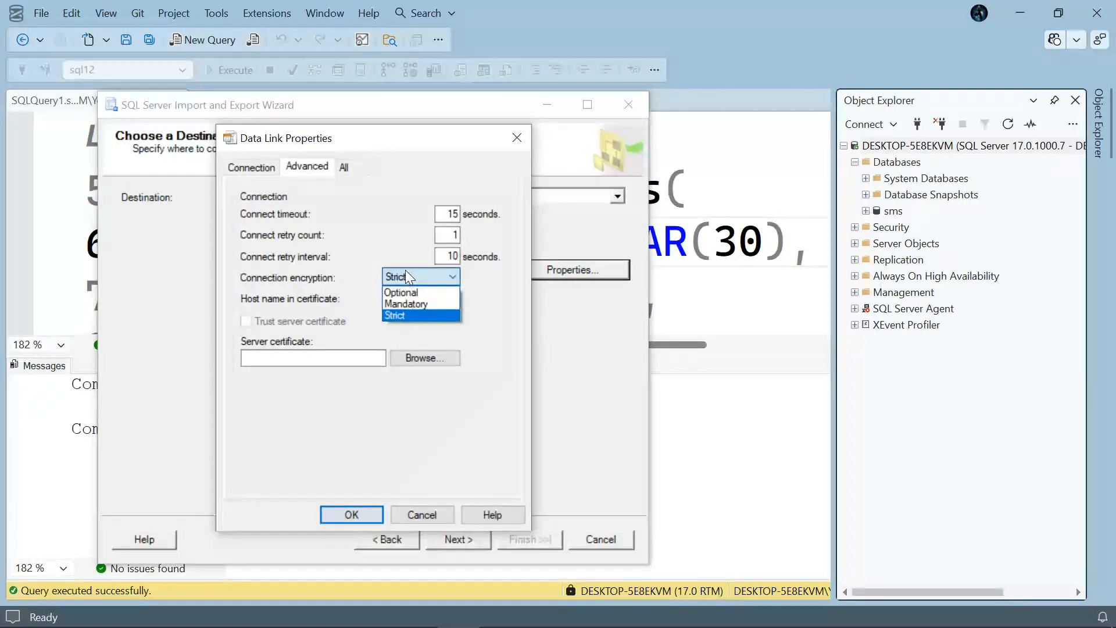
pyautogui.click(414, 290)
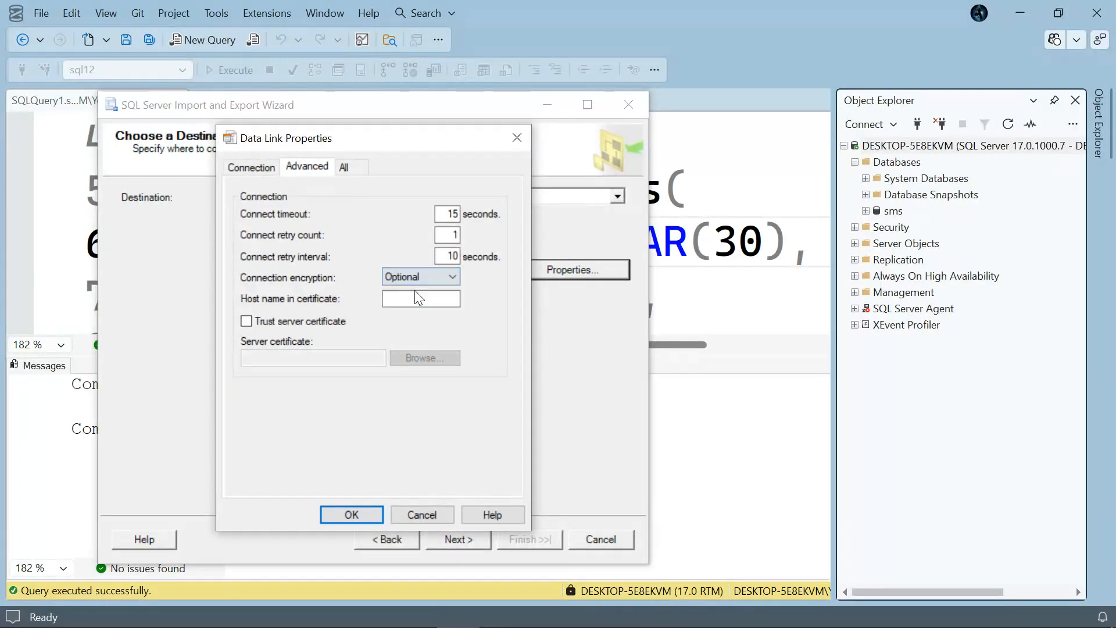
pyautogui.click(246, 322)
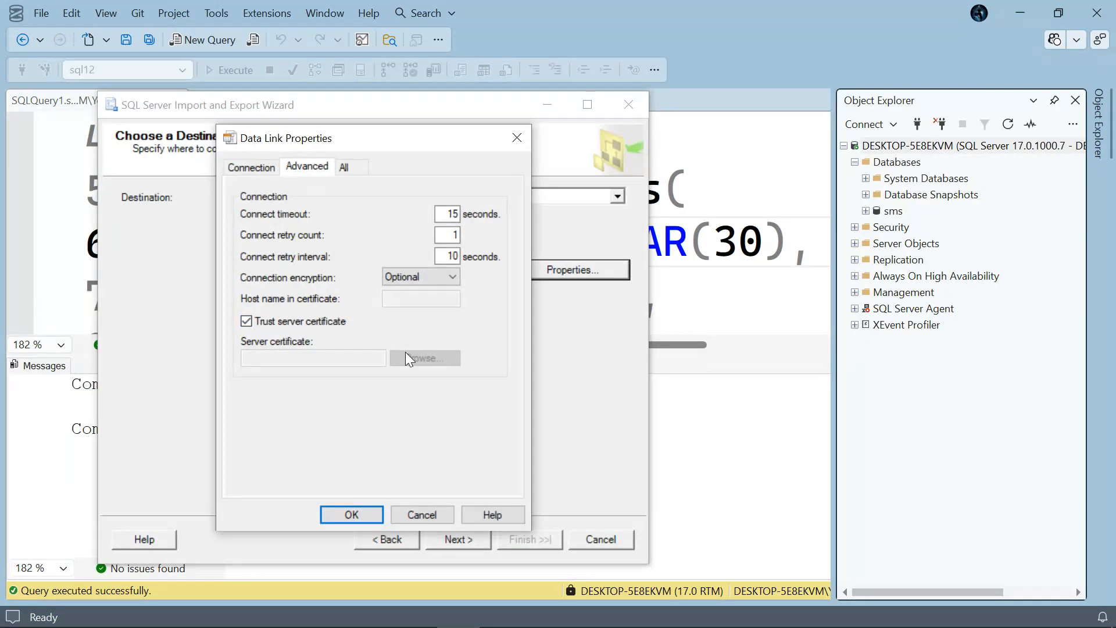
# Test the connection to sql12, then accept the connection properties and try to advance the wizard.
pyautogui.click(248, 169)
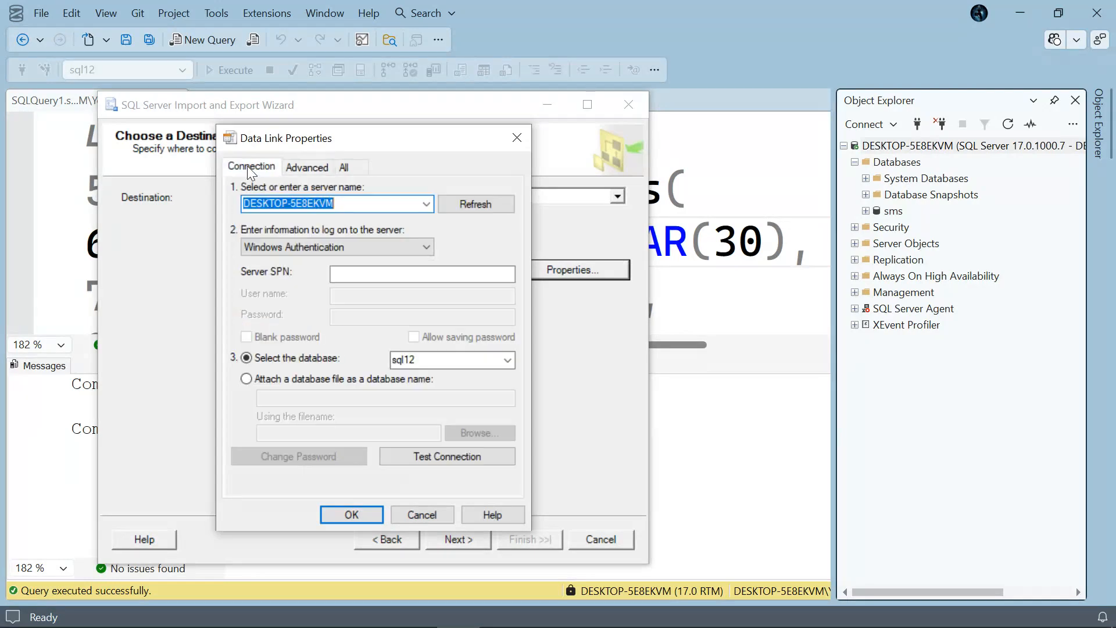
pyautogui.click(461, 458)
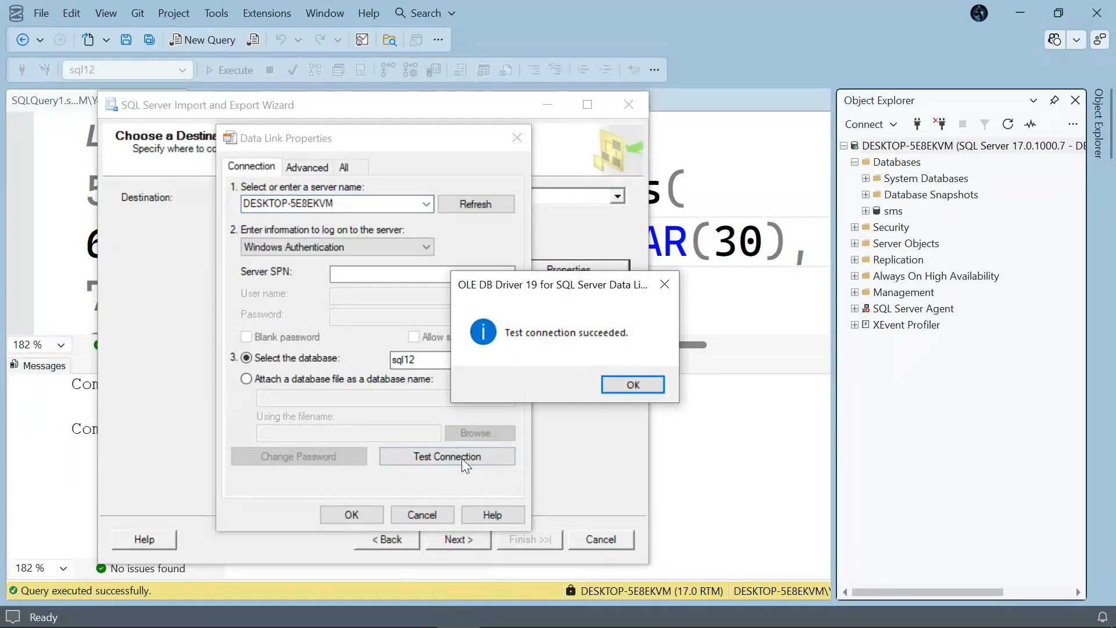
pyautogui.click(636, 382)
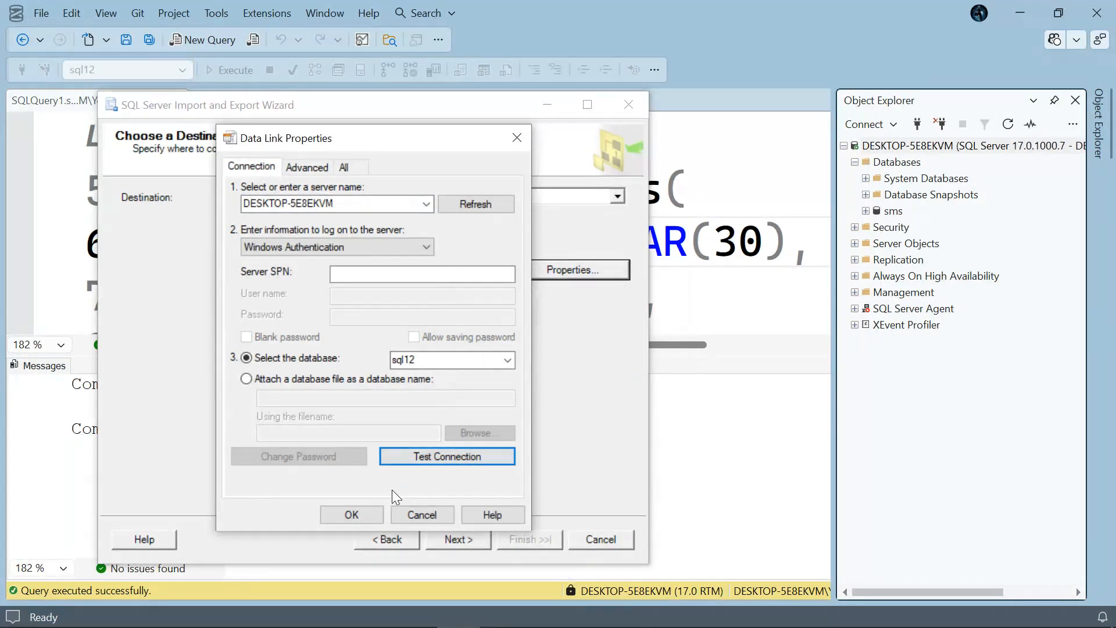
pyautogui.click(344, 514)
pyautogui.click(455, 540)
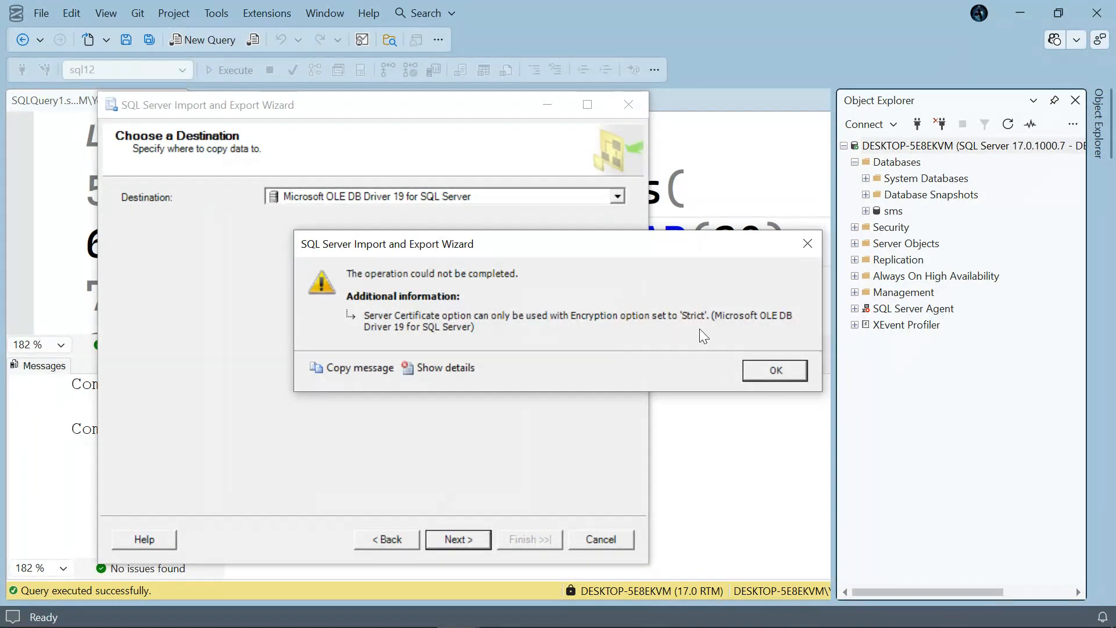
pyautogui.click(780, 367)
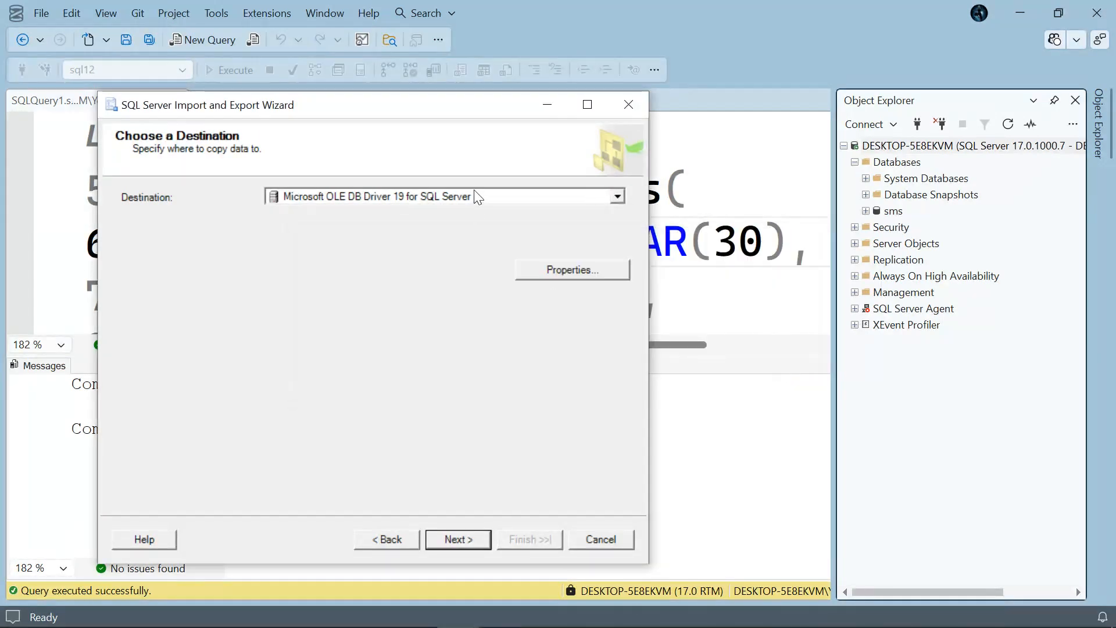
# Reopen the advanced connection properties, try Strict as the connection encryption and change it back to Optional.
pyautogui.click(554, 265)
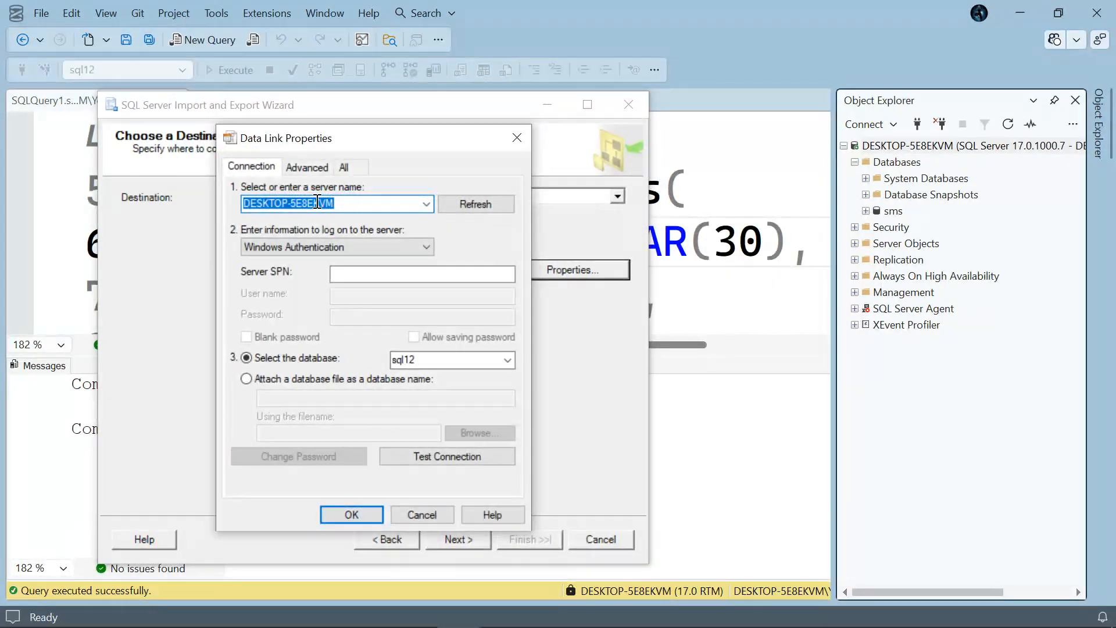
pyautogui.click(307, 168)
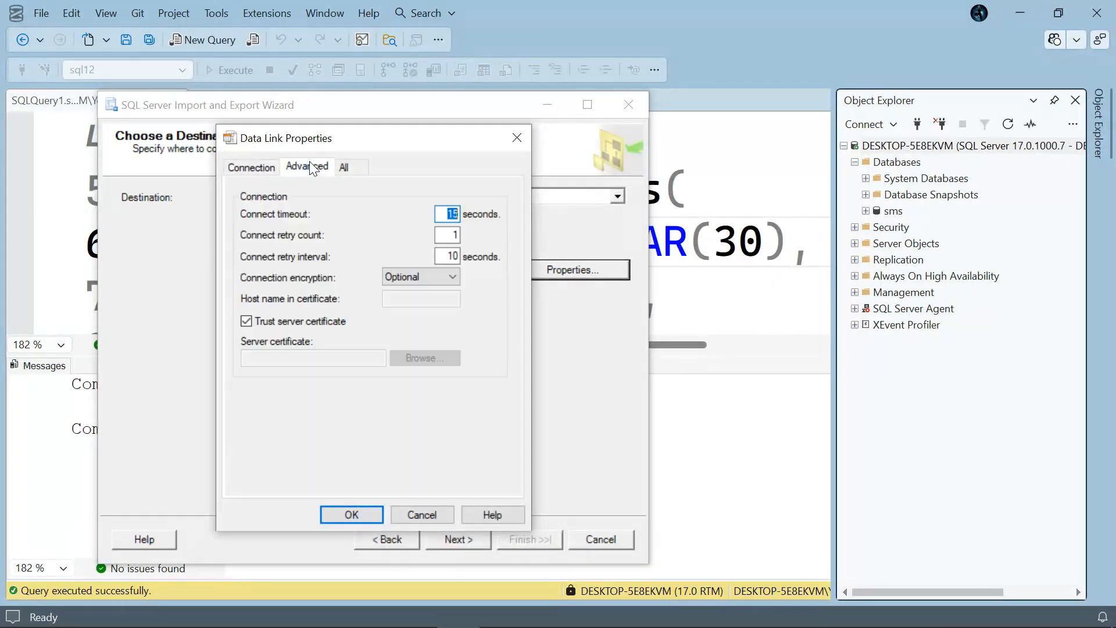
pyautogui.click(453, 279)
pyautogui.click(435, 316)
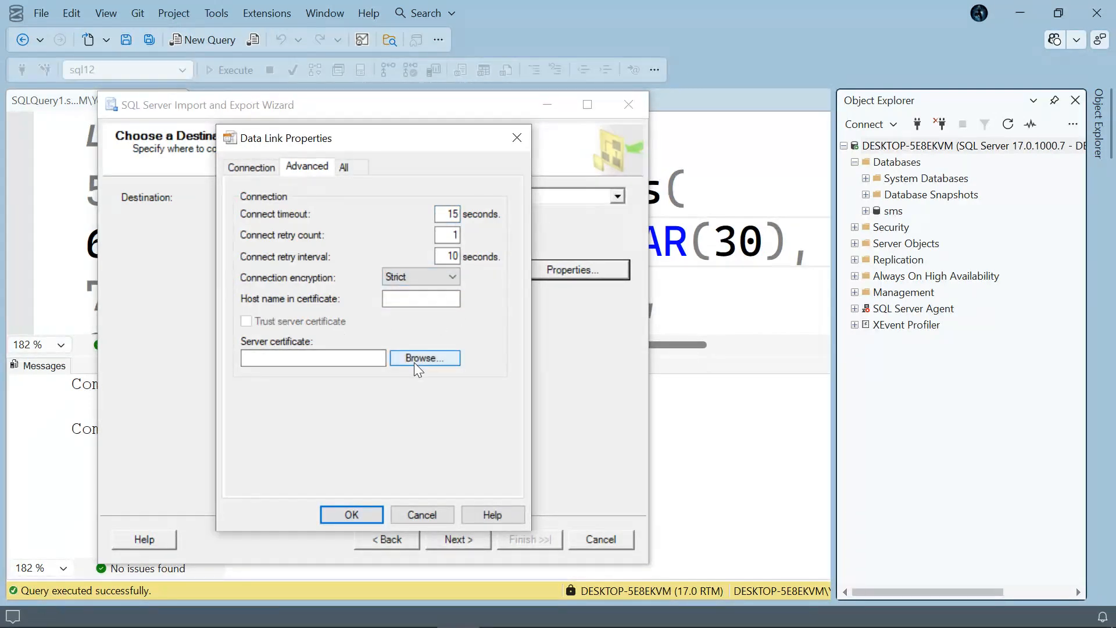
pyautogui.click(453, 277)
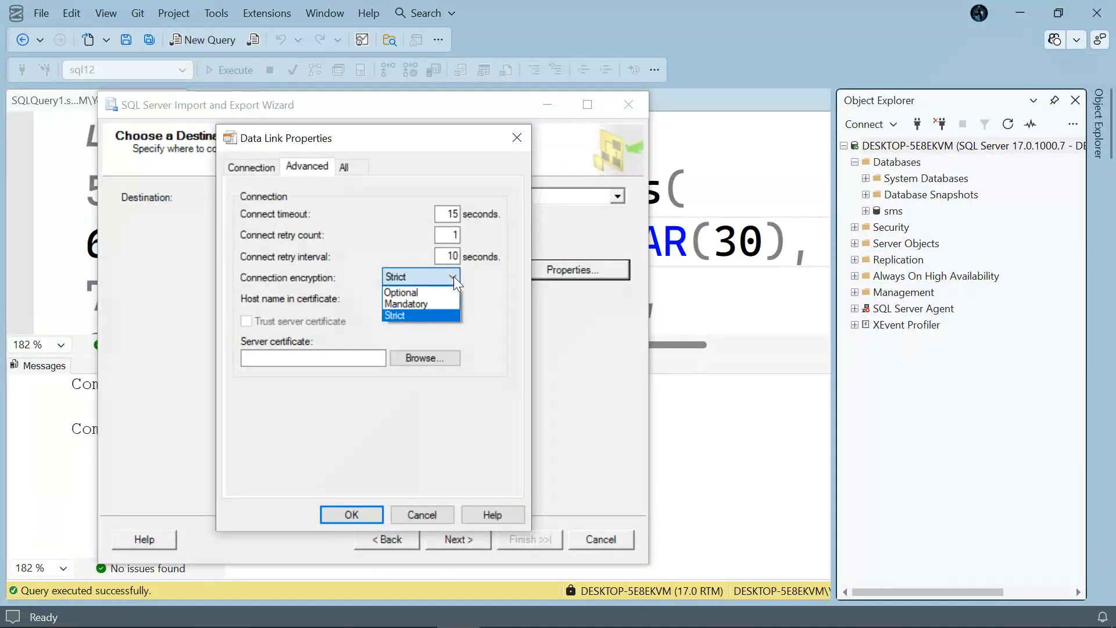
pyautogui.click(431, 292)
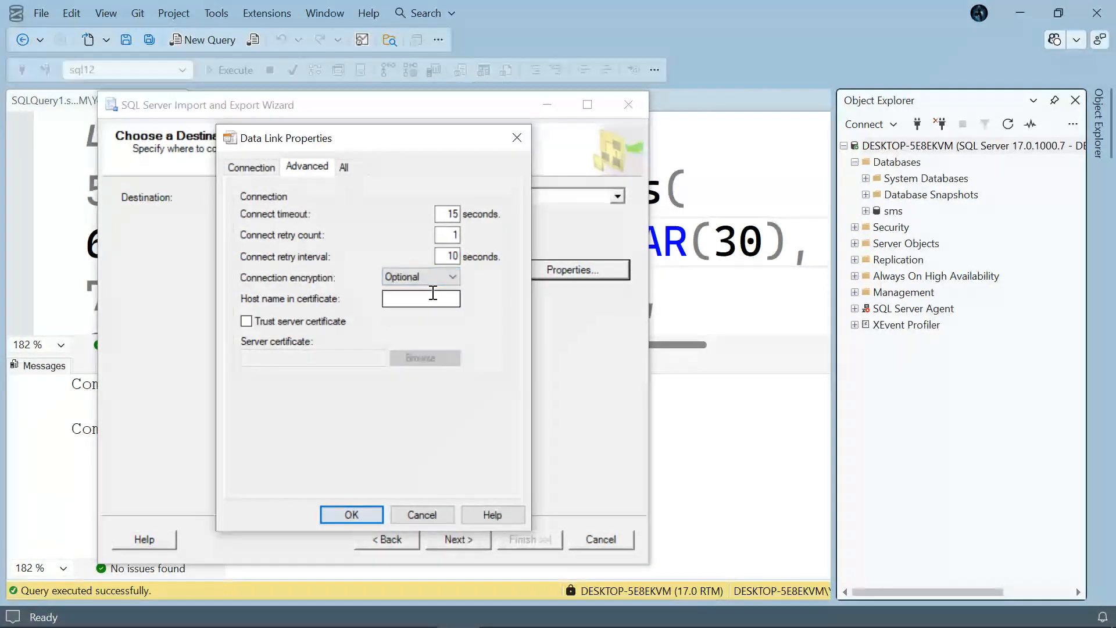
# Test the destination connection again, then accept its properties and retry advancing past the destination page.
pyautogui.click(261, 169)
pyautogui.hotkey('ctrl', 'c')
pyautogui.click(447, 453)
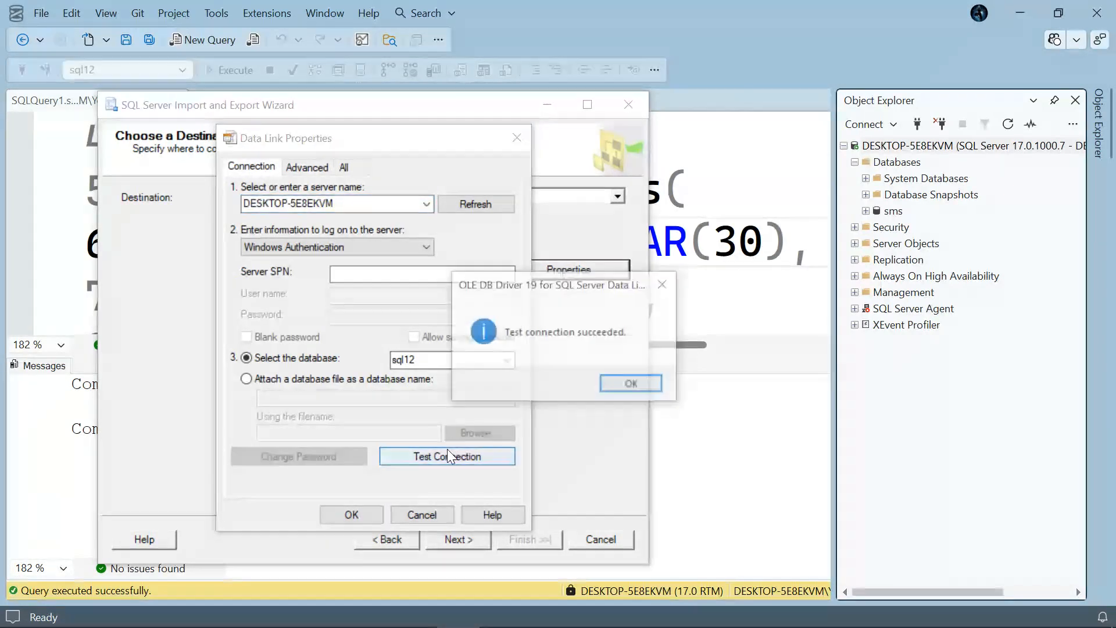
pyautogui.click(604, 385)
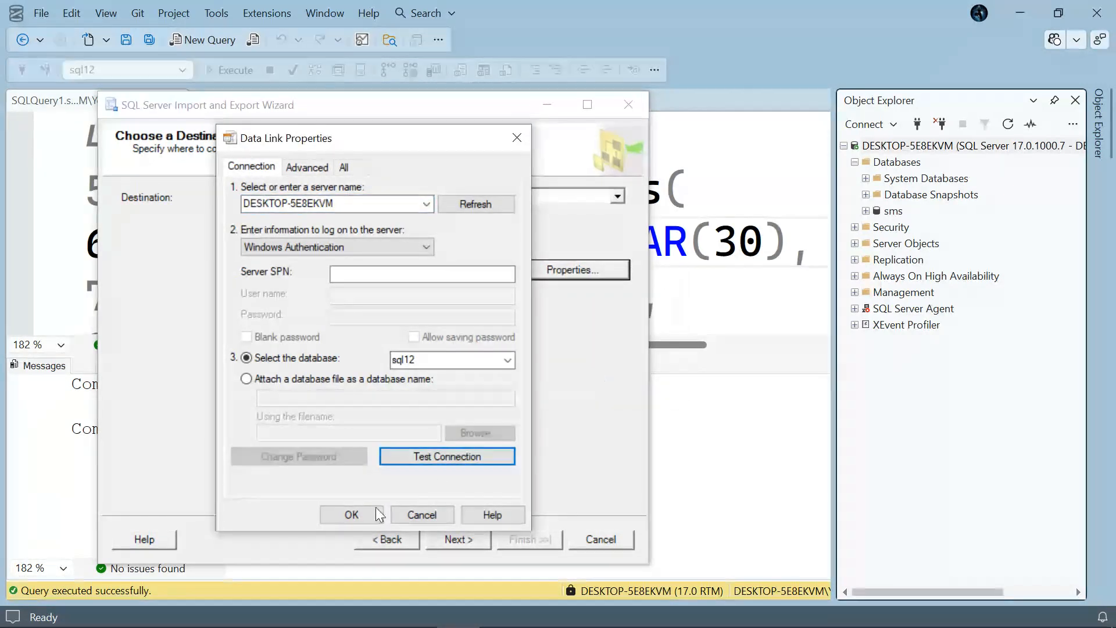
pyautogui.click(355, 513)
pyautogui.click(466, 549)
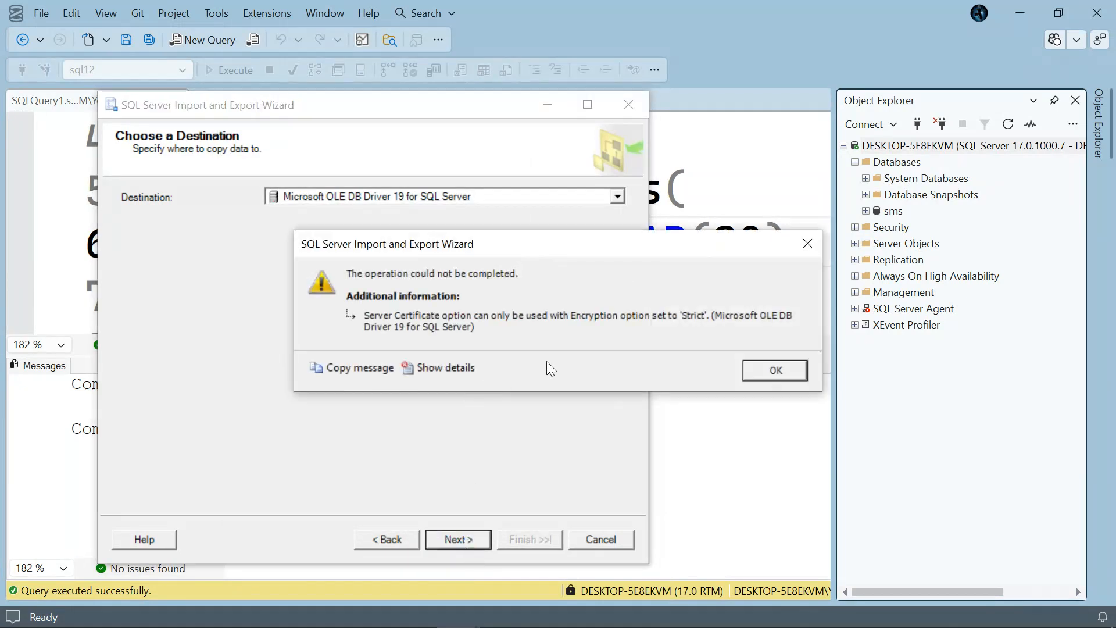
pyautogui.click(762, 375)
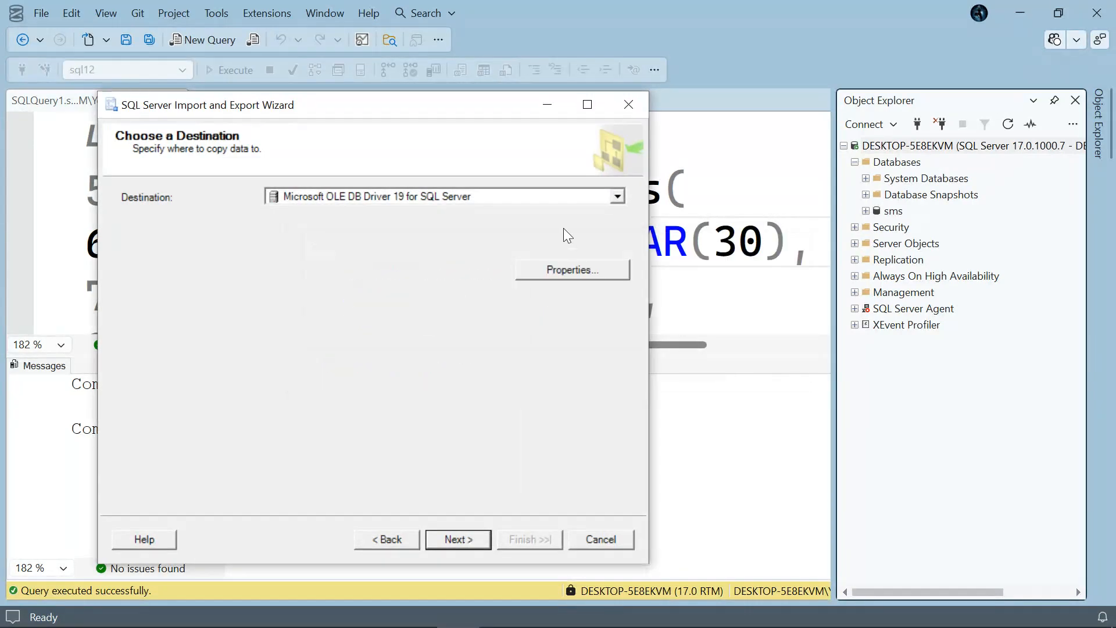
# Change the destination to Microsoft OLE DB Driver for SQL Server and set its connection to server DESKTOP-5E8EKVM with Windows Authentication.
pyautogui.click(623, 195)
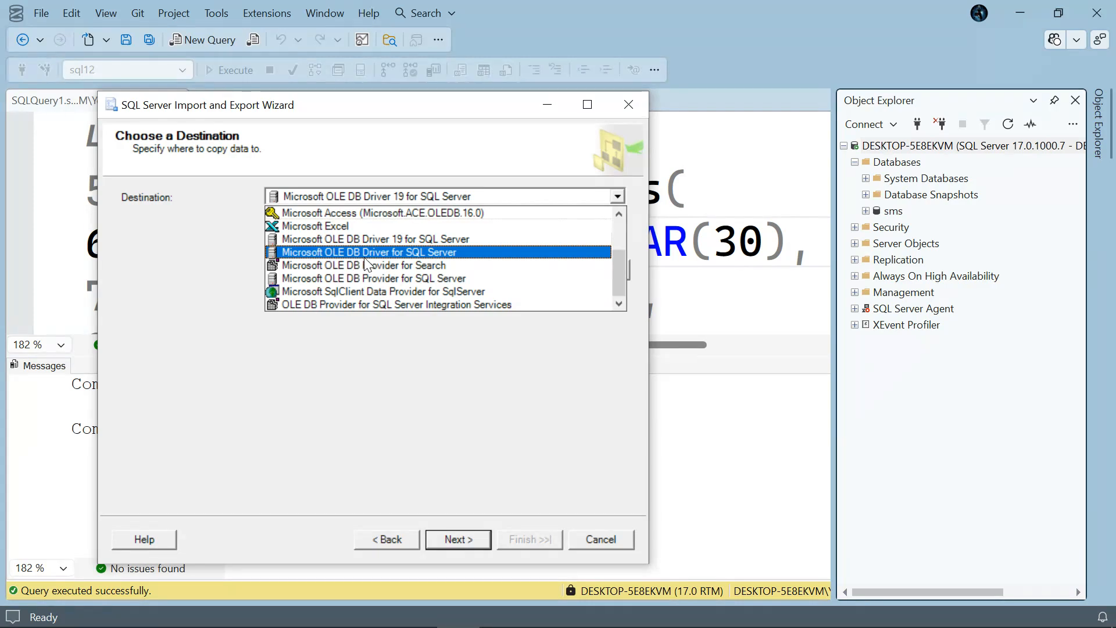
pyautogui.click(408, 252)
pyautogui.click(535, 275)
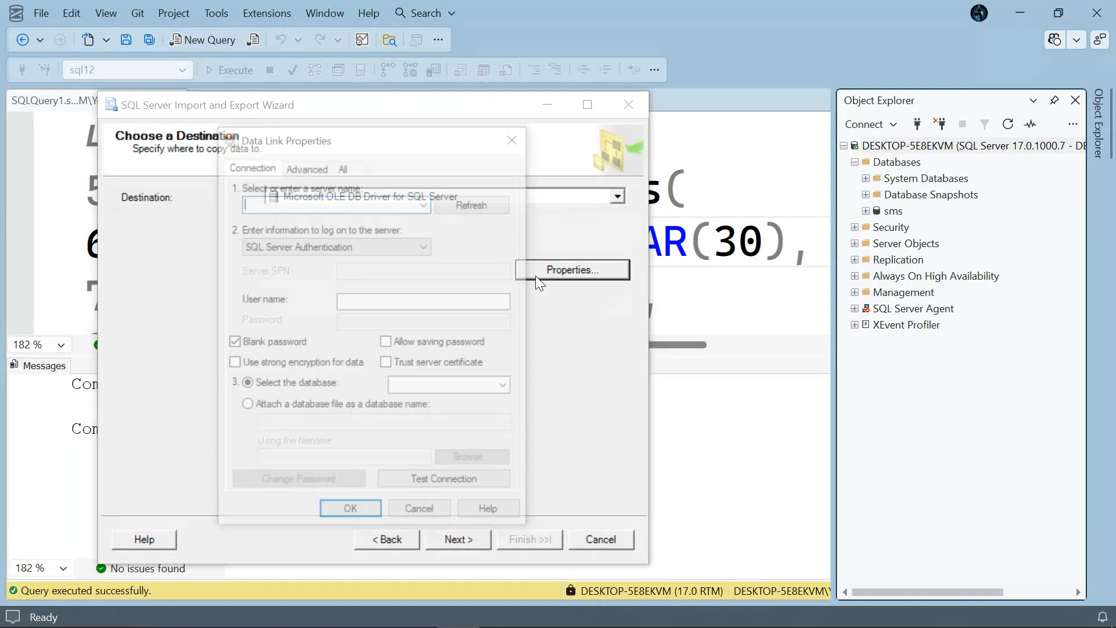
pyautogui.hotkey('ctrl', 'v')
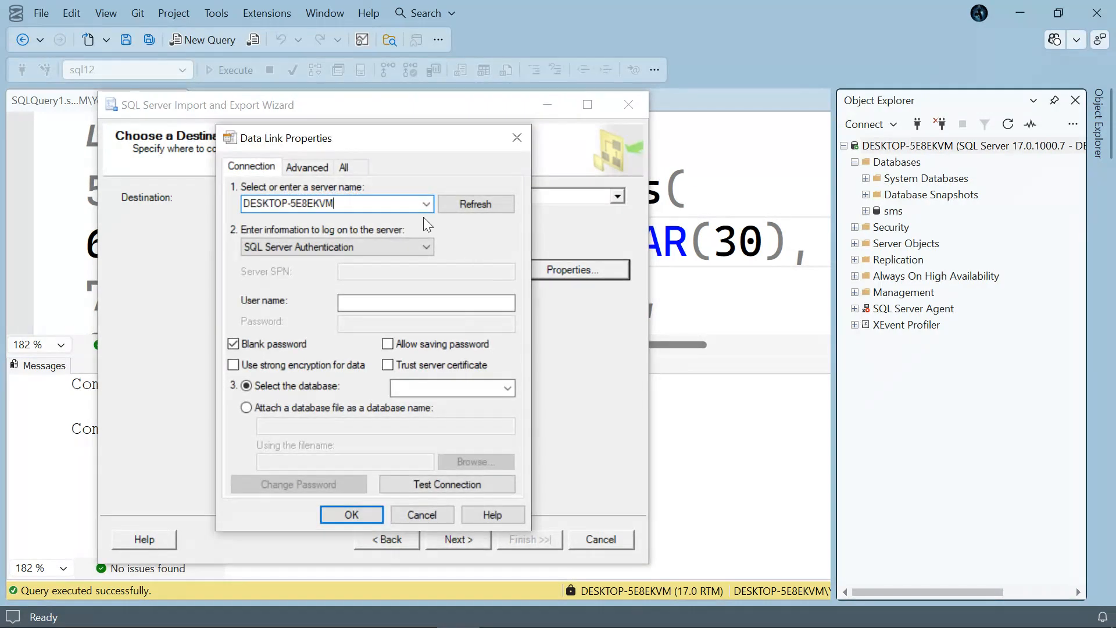
pyautogui.click(427, 246)
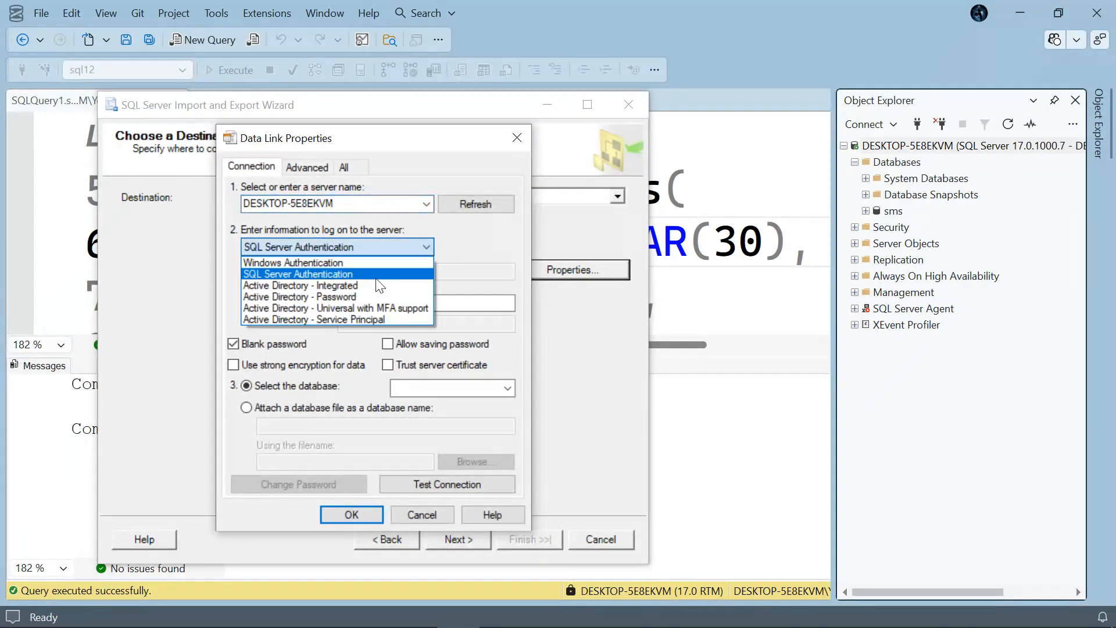
pyautogui.click(344, 263)
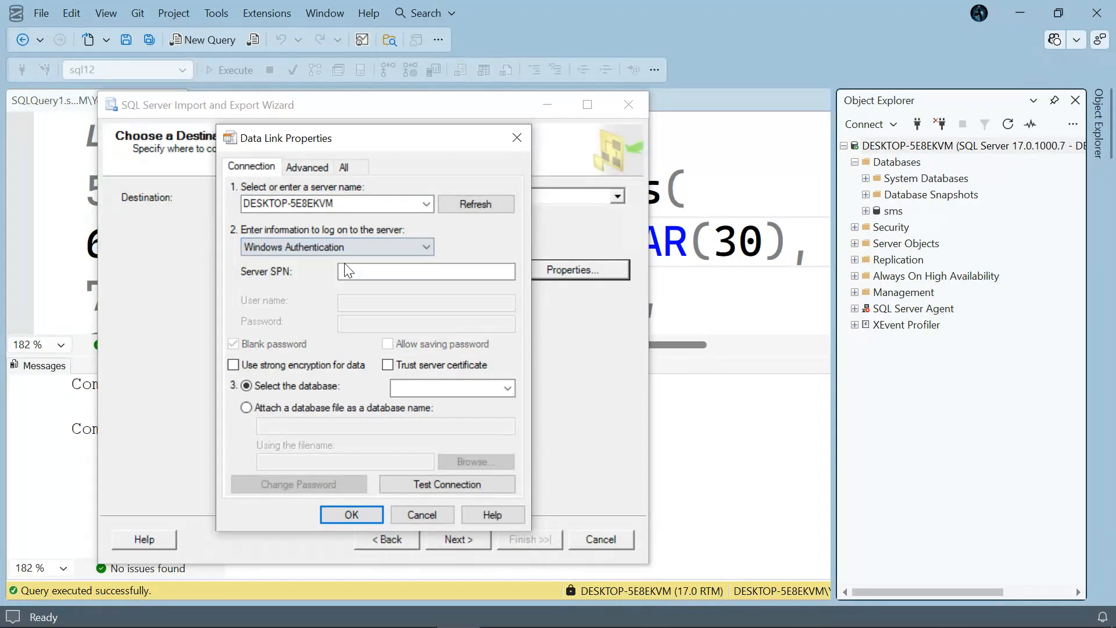
# Trust the server certificate and select sql12 as the database, then accept the connection properties and advance past the destination page.
pyautogui.click(388, 365)
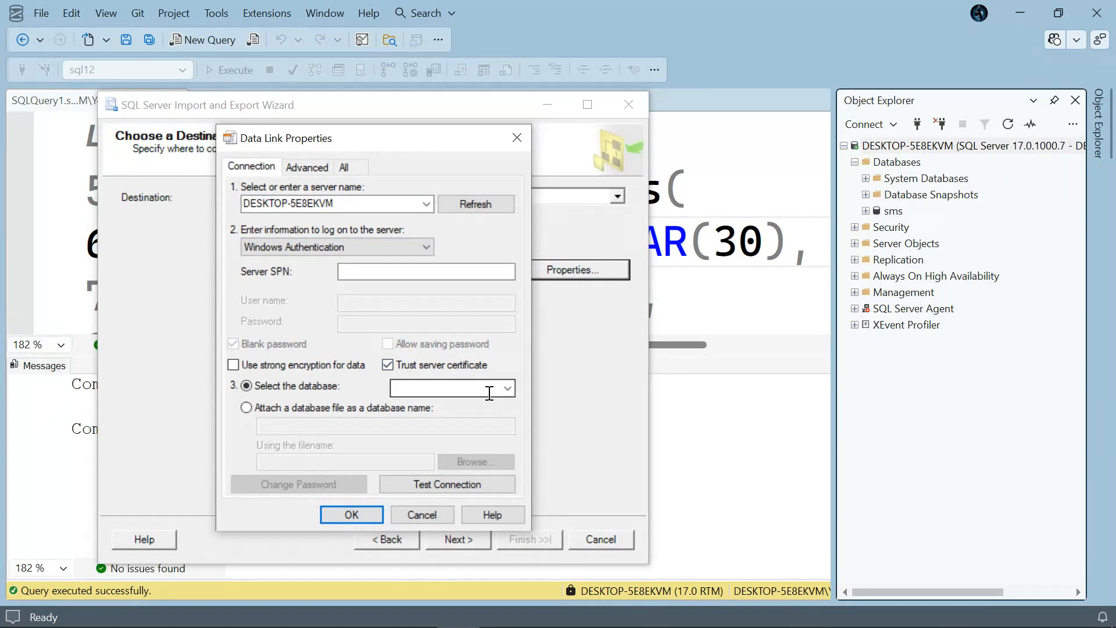
pyautogui.click(507, 388)
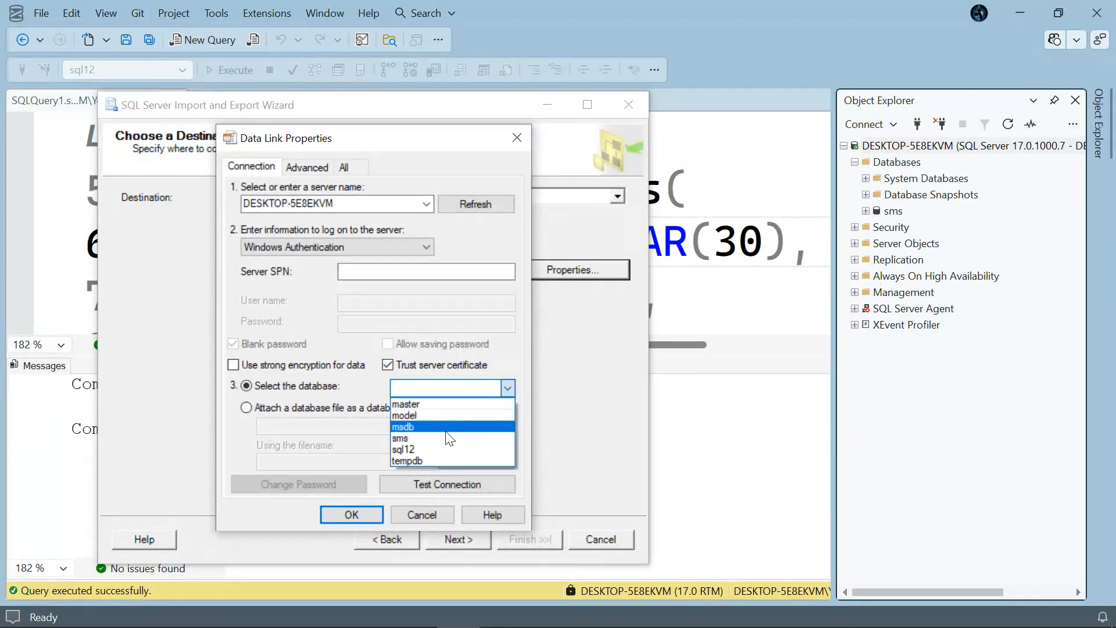
pyautogui.click(433, 453)
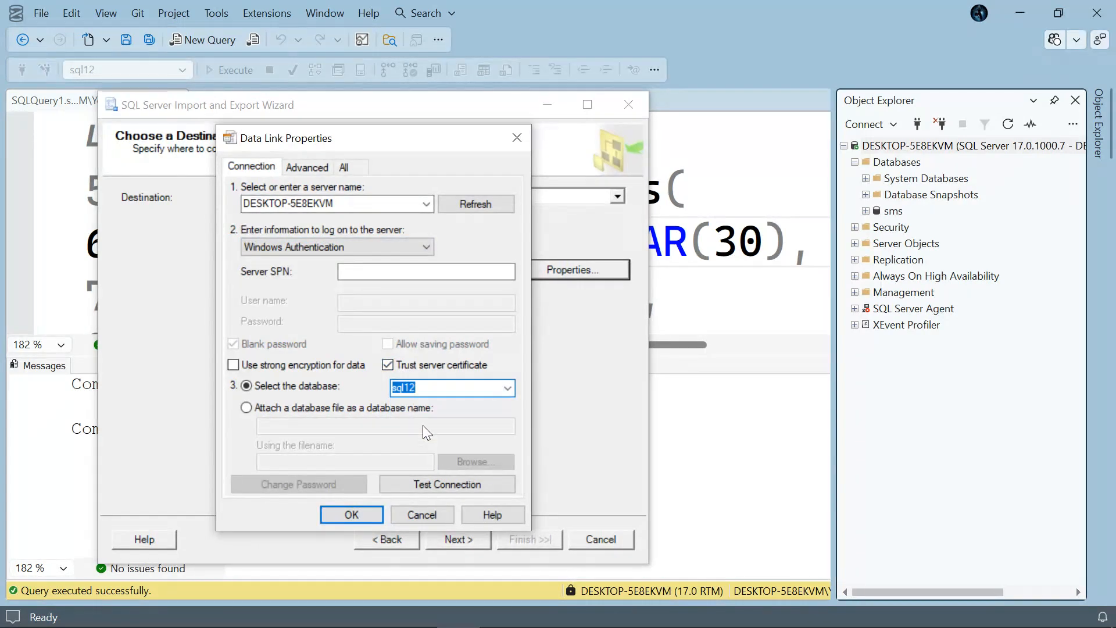
pyautogui.click(353, 515)
pyautogui.click(459, 537)
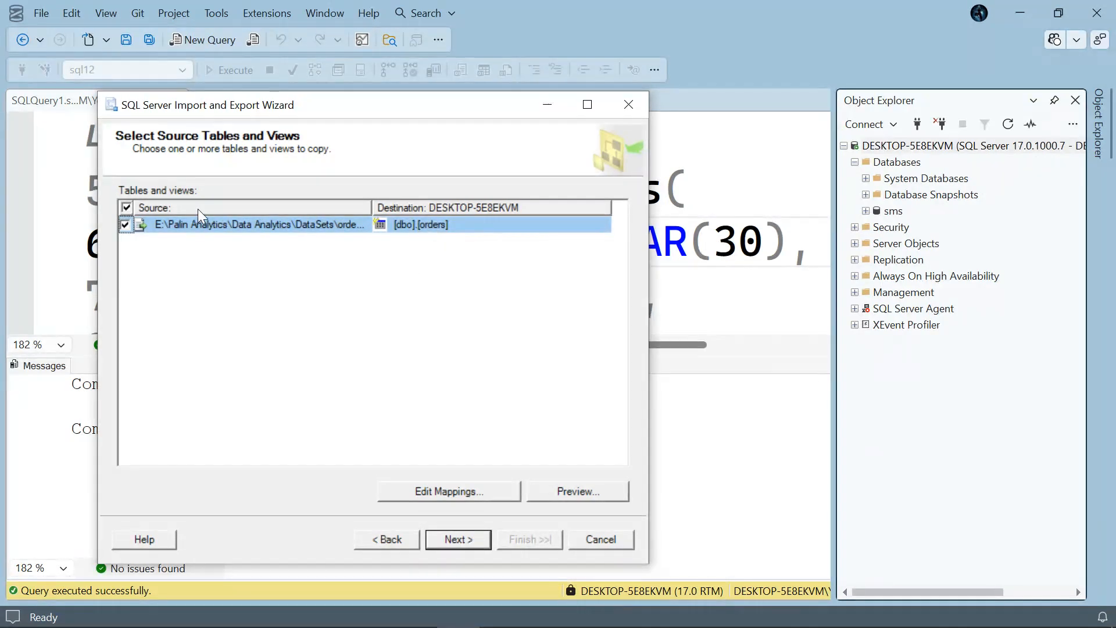
# Choose the existing [dbo].[Orders] table as the destination for the orders.csv source.
pyautogui.click(233, 225)
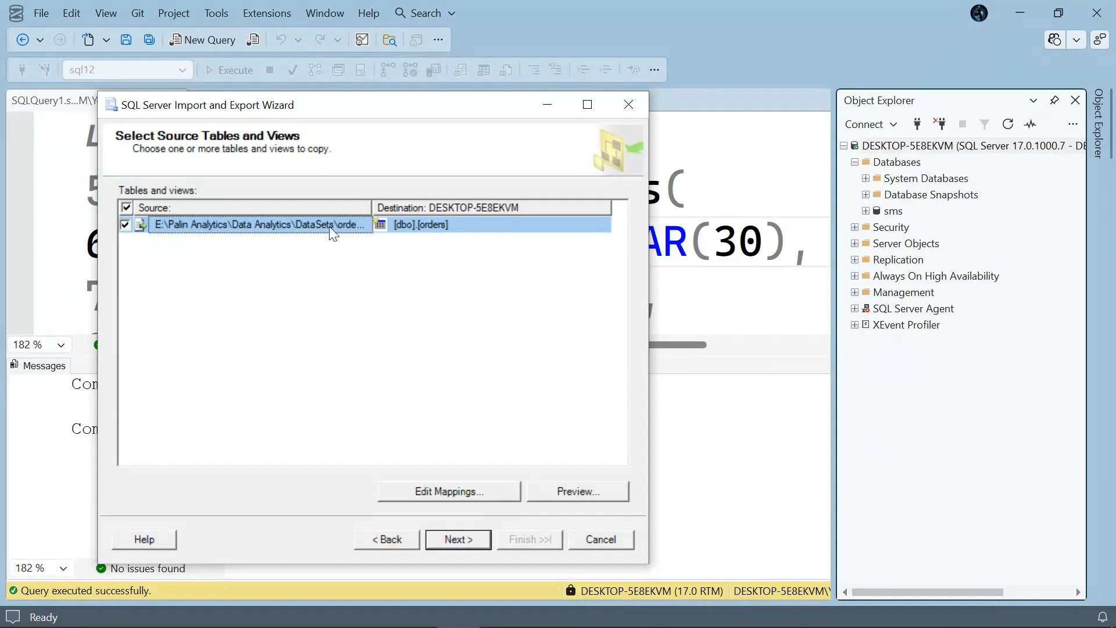
pyautogui.click(414, 231)
pyautogui.click(603, 226)
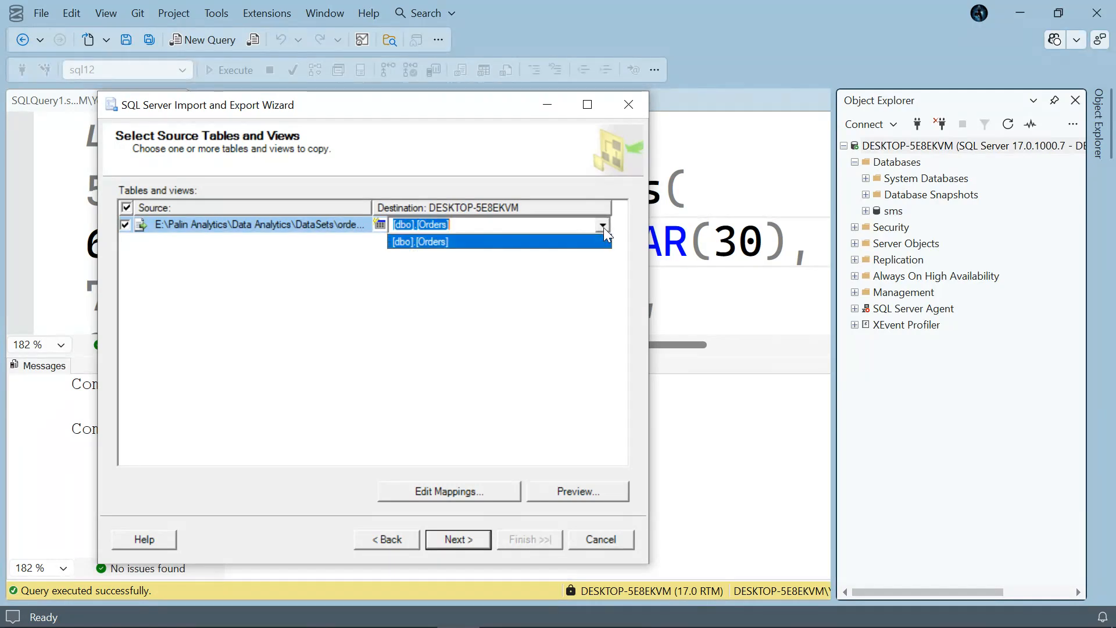
pyautogui.click(532, 241)
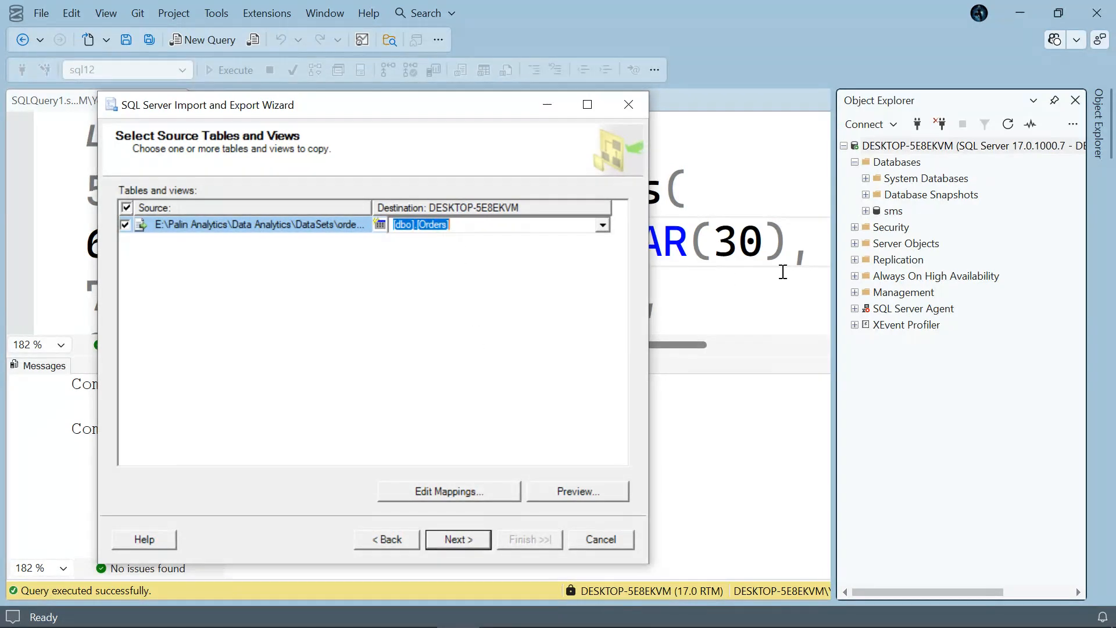
pyautogui.click(928, 145)
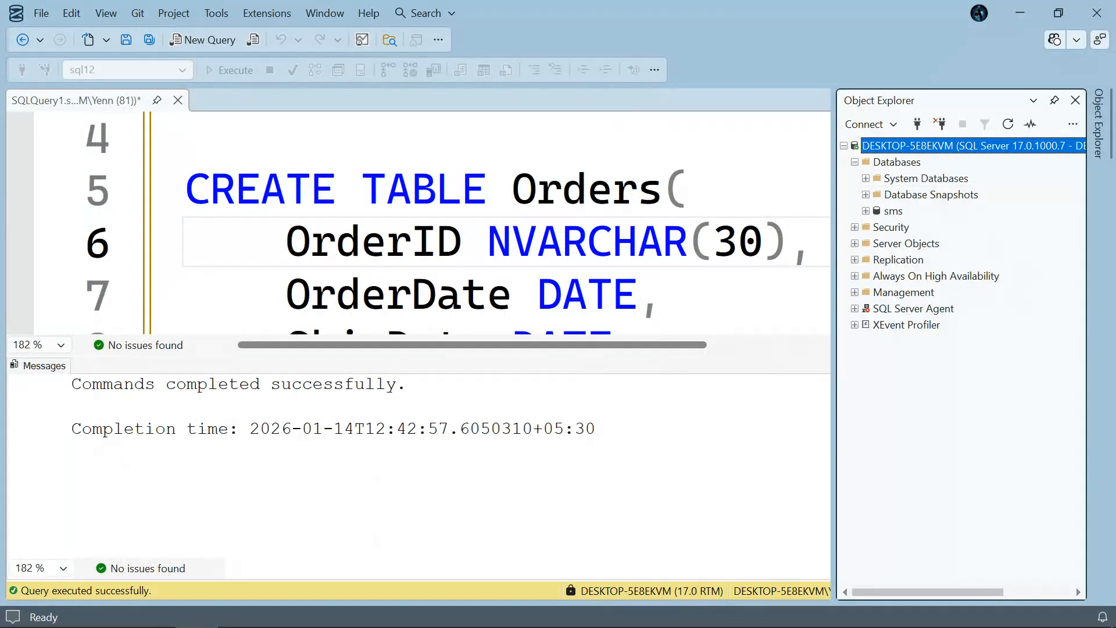
pyautogui.click(459, 611)
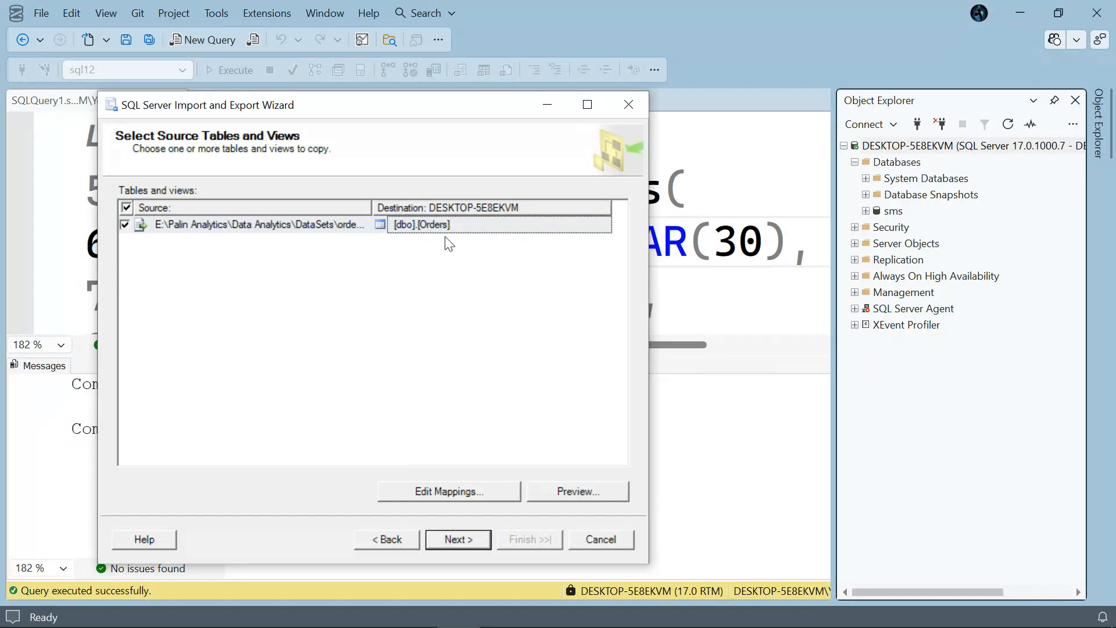
pyautogui.click(783, 287)
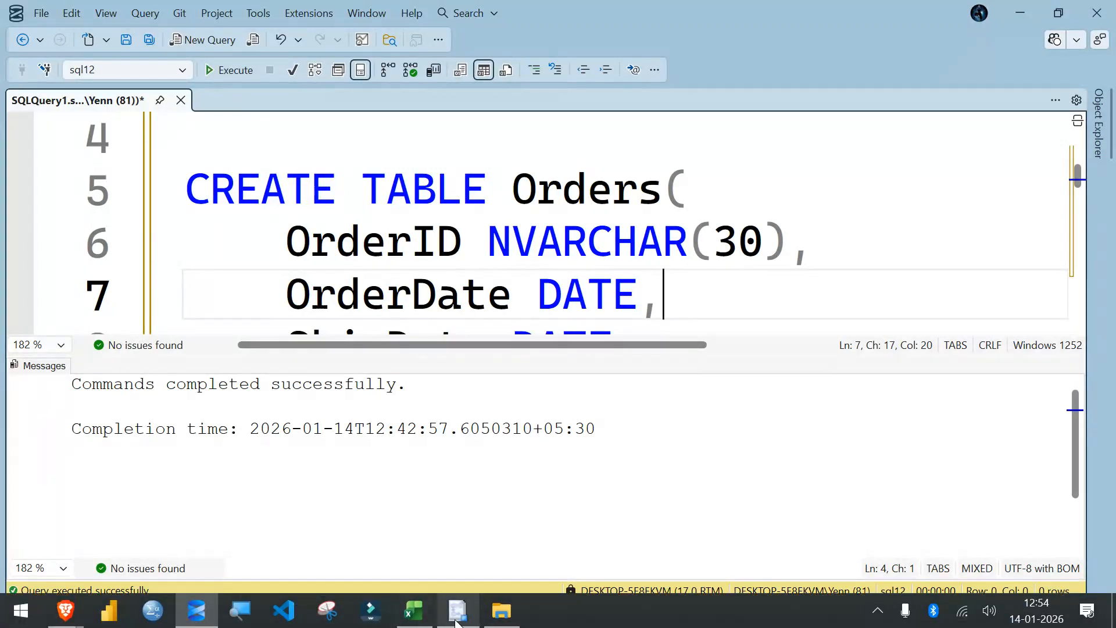
pyautogui.click(468, 600)
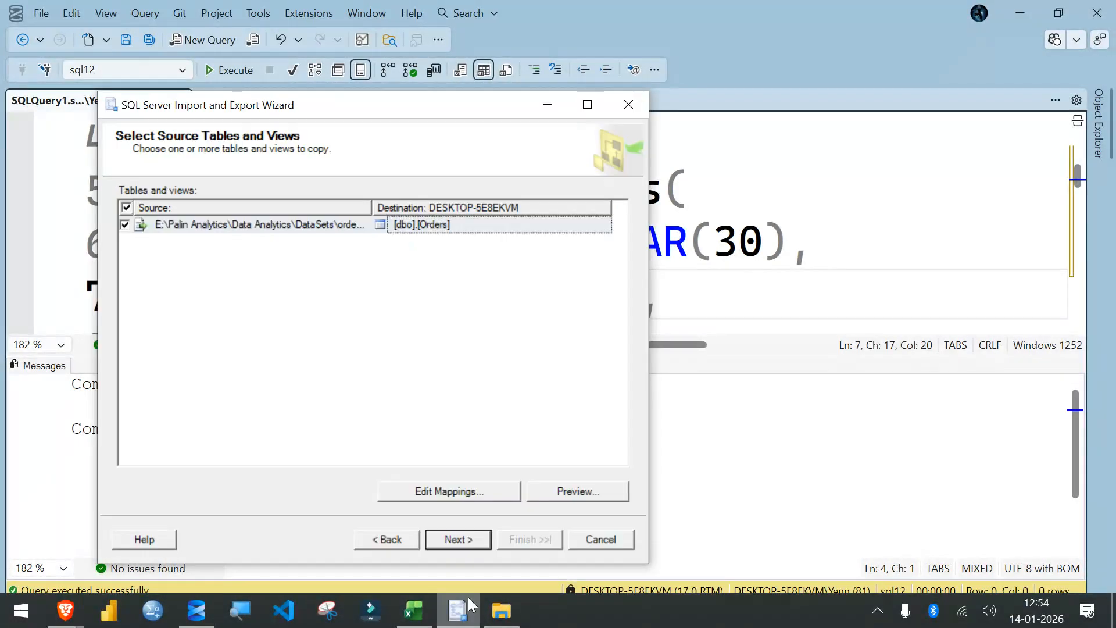
# Open the column mappings for orders.csv and map Order ID to OrderID and Order Date to OrderDate.
pyautogui.click(464, 494)
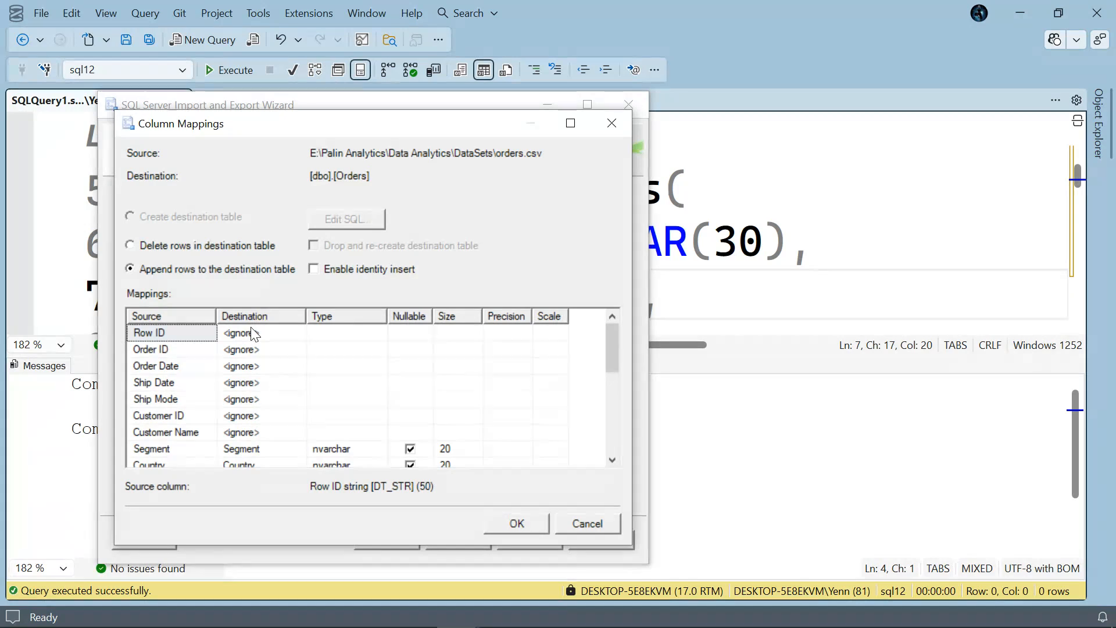
pyautogui.click(251, 350)
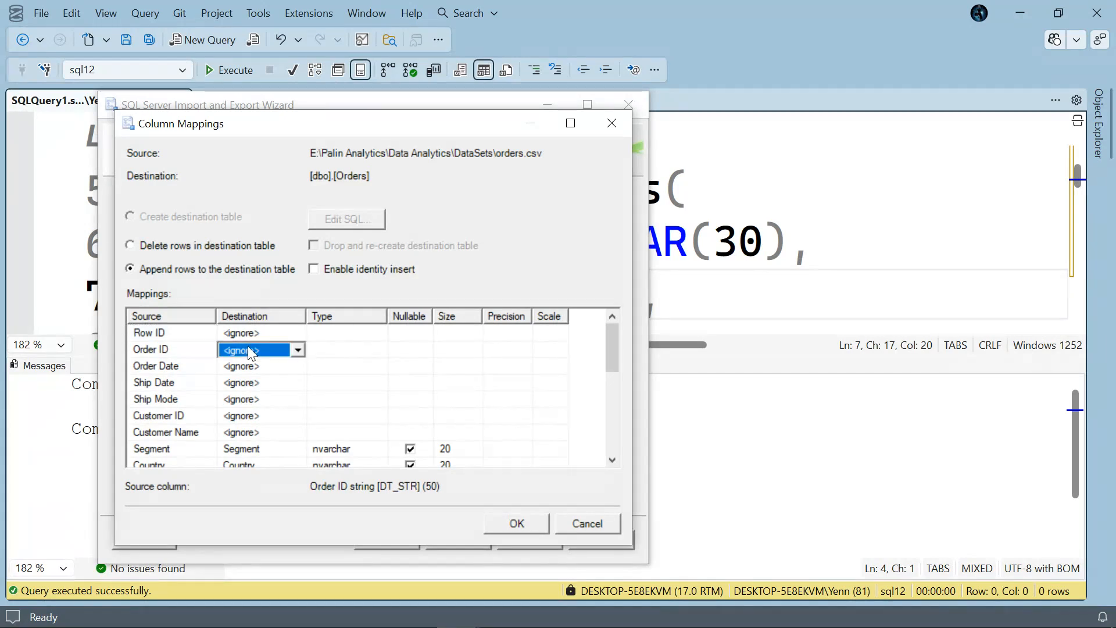
pyautogui.click(297, 350)
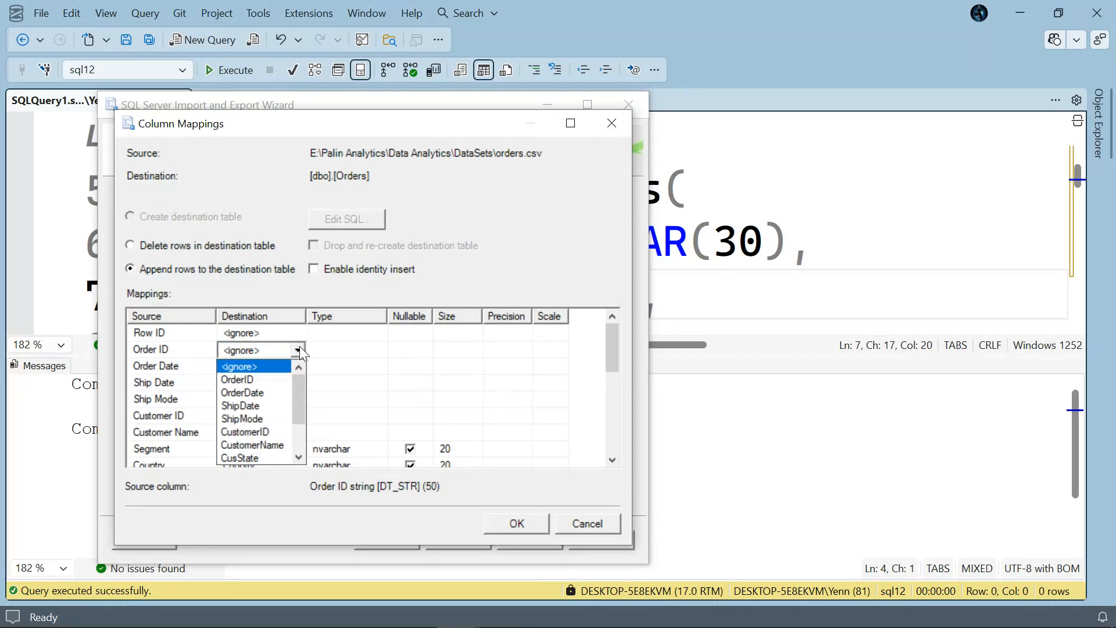
pyautogui.click(278, 386)
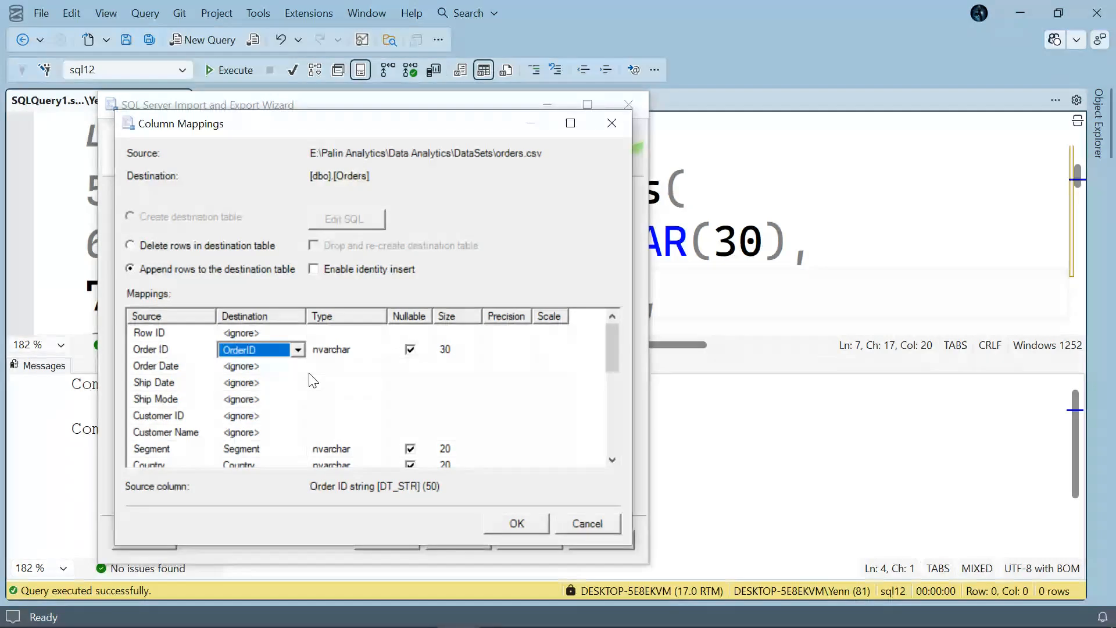
pyautogui.click(293, 366)
pyautogui.click(297, 367)
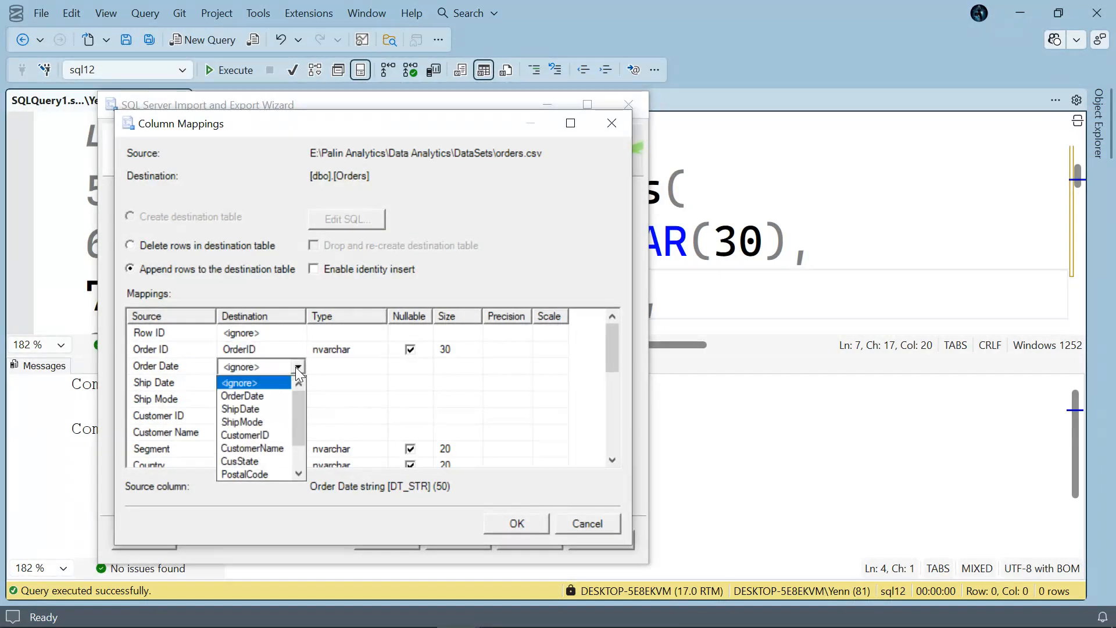
pyautogui.click(275, 396)
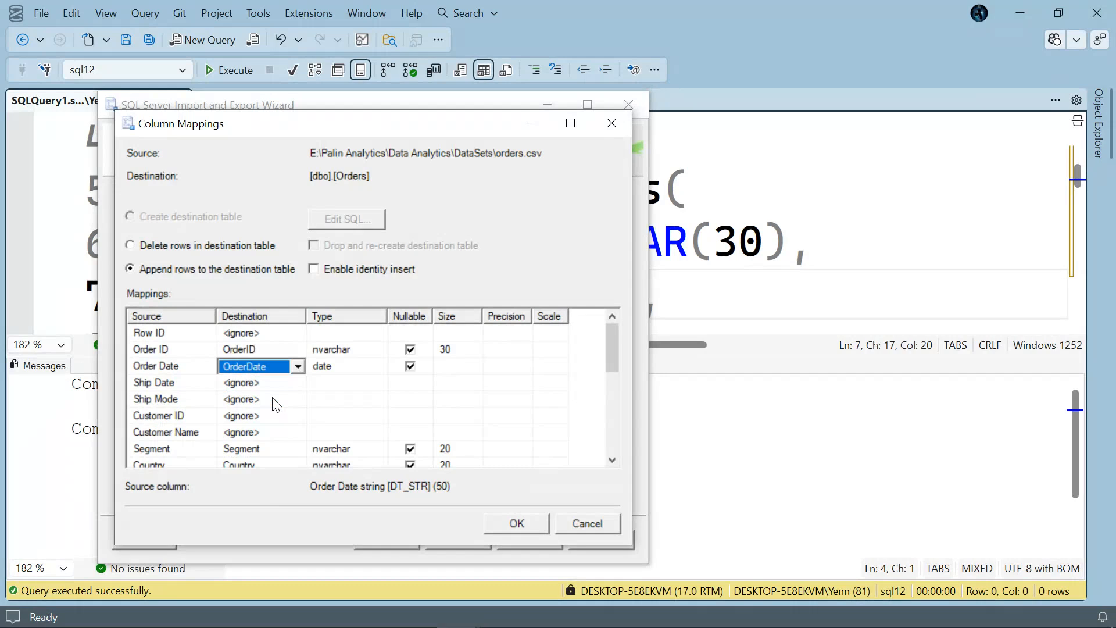
# Map the source column Ship Date to ShipDate and Ship Mode to ShipMode in the destination table.
pyautogui.click(248, 382)
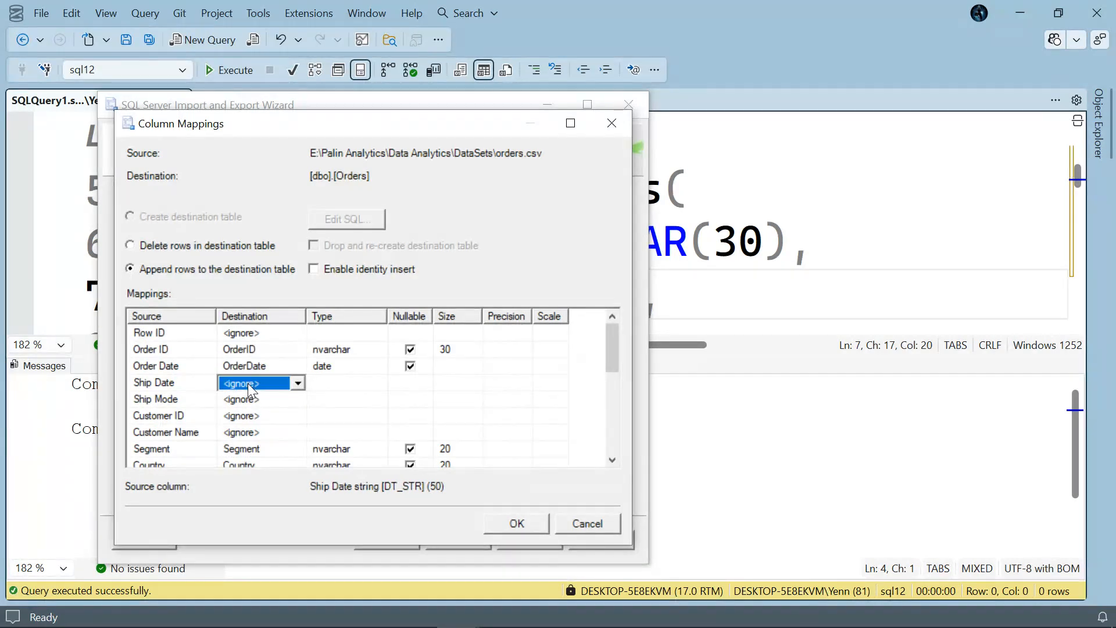
pyautogui.click(300, 385)
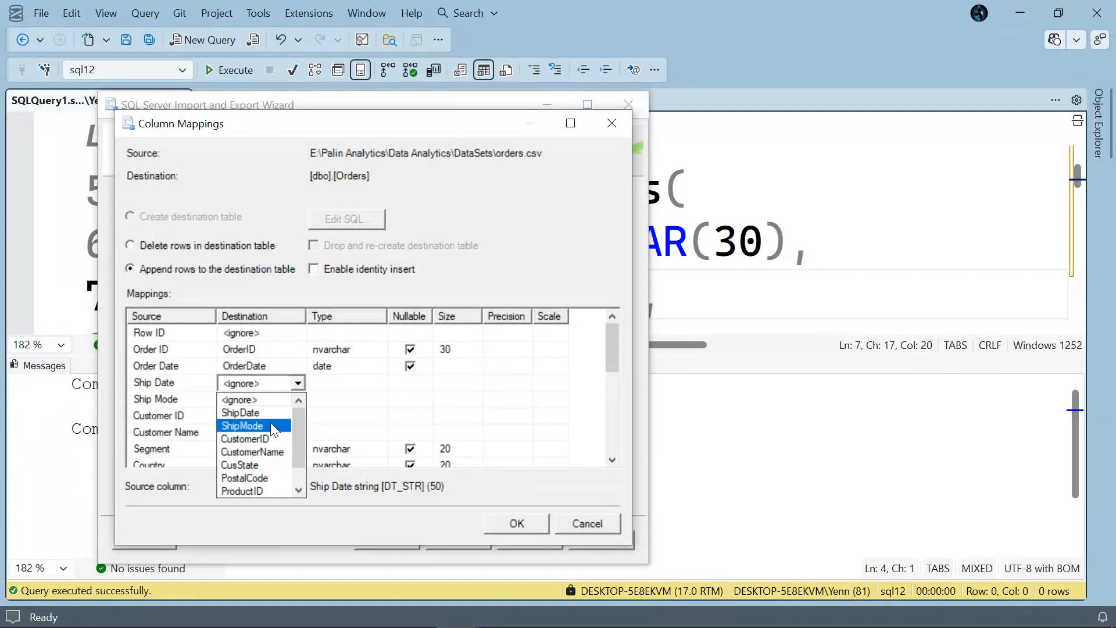
pyautogui.click(262, 418)
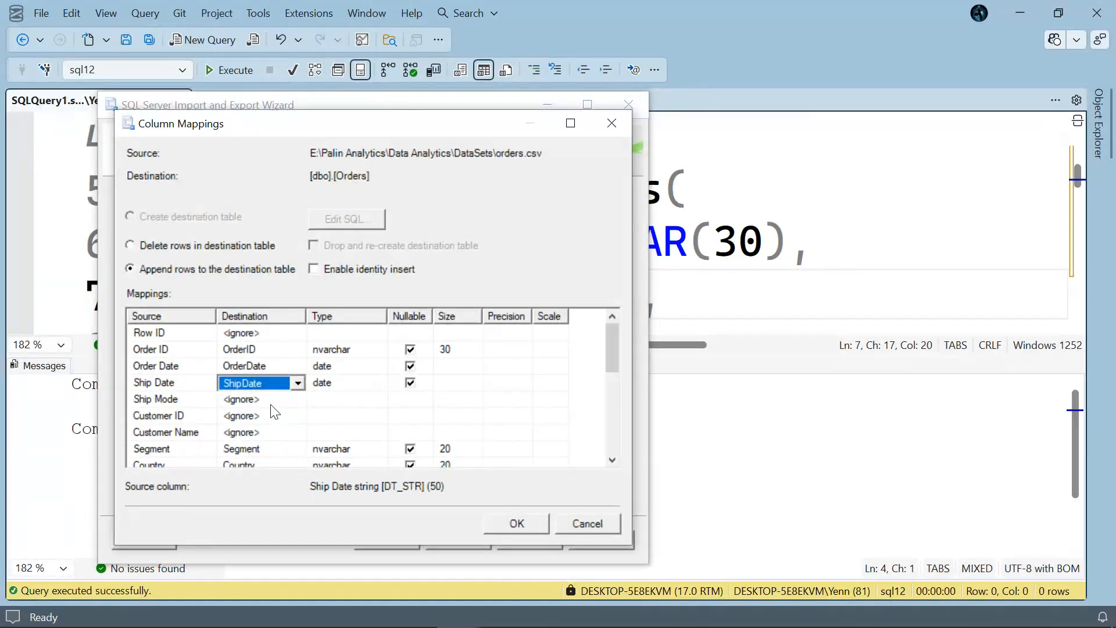
pyautogui.click(274, 401)
pyautogui.click(298, 401)
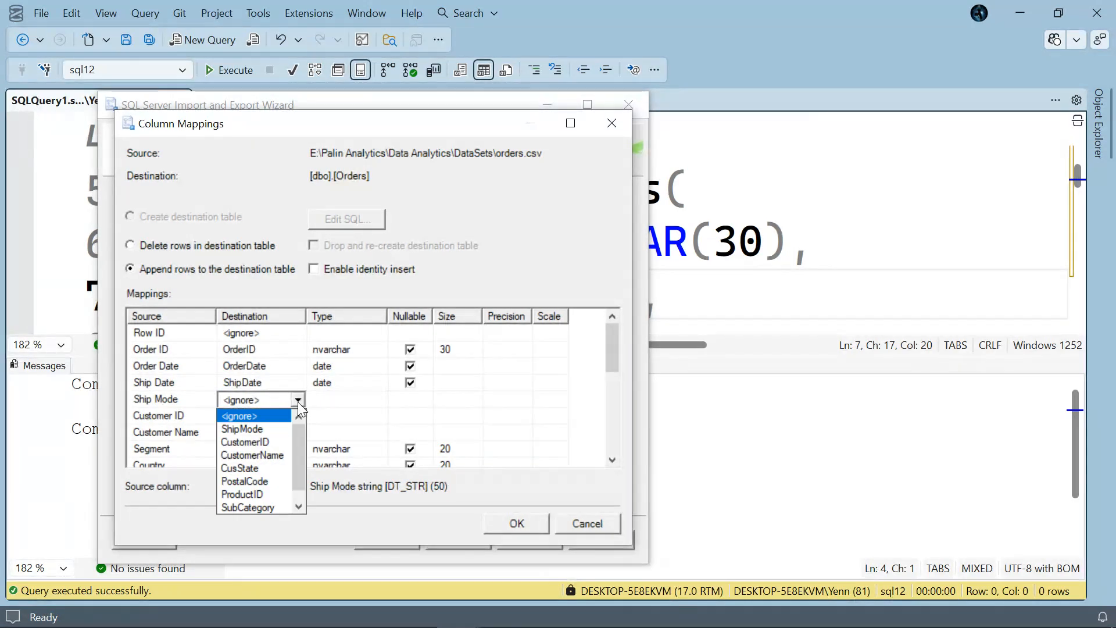
pyautogui.click(269, 425)
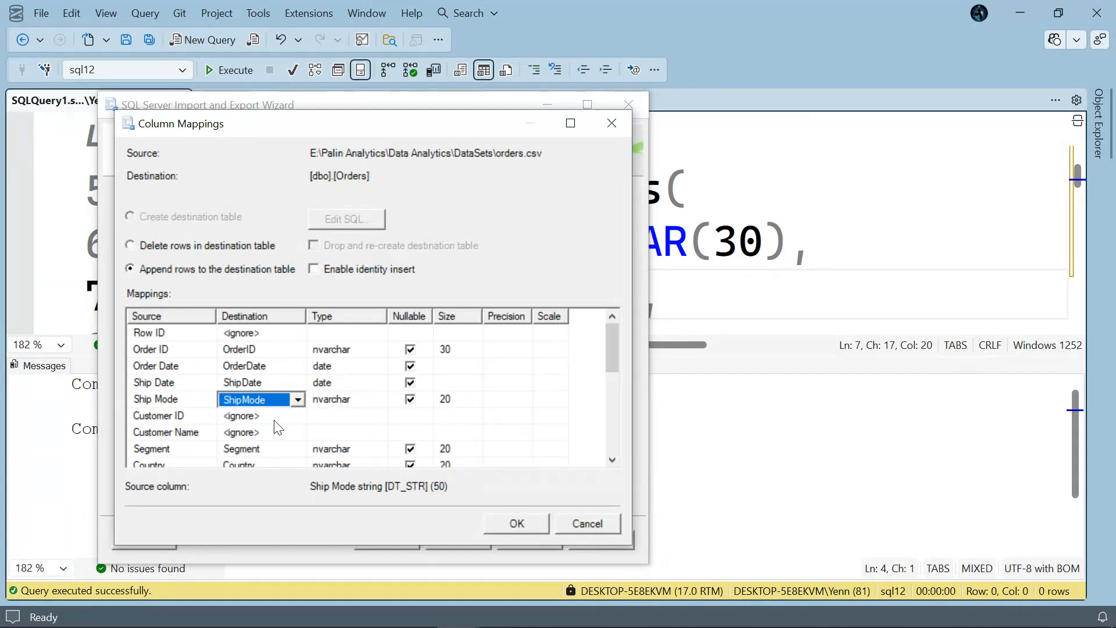
# Map the source column Customer ID to the destination column CustomerID.
pyautogui.click(273, 416)
pyautogui.click(298, 416)
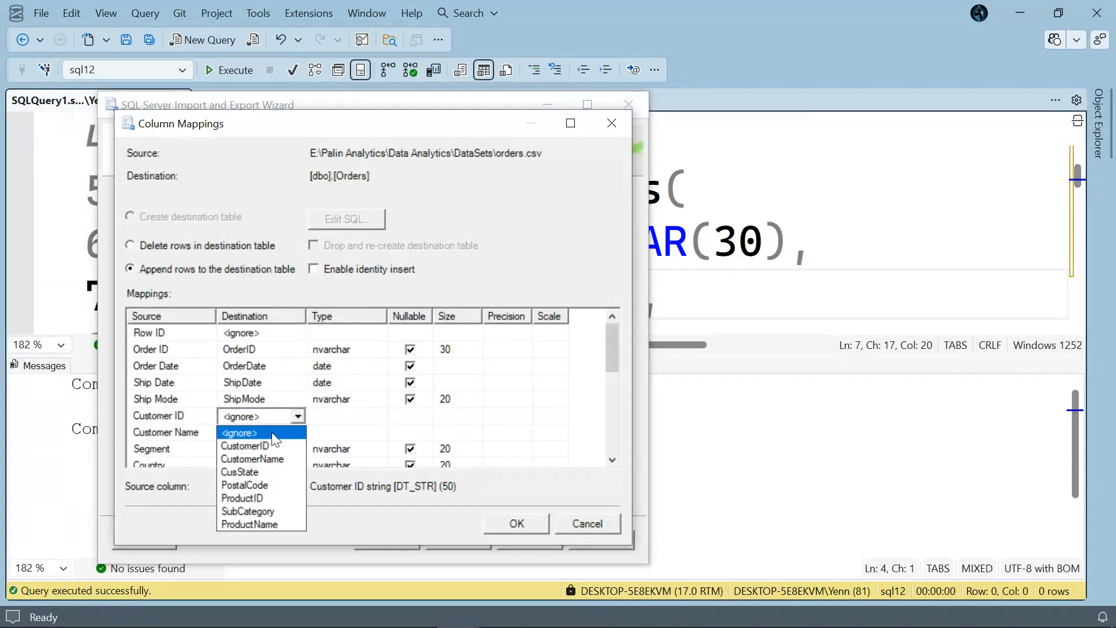
pyautogui.click(263, 444)
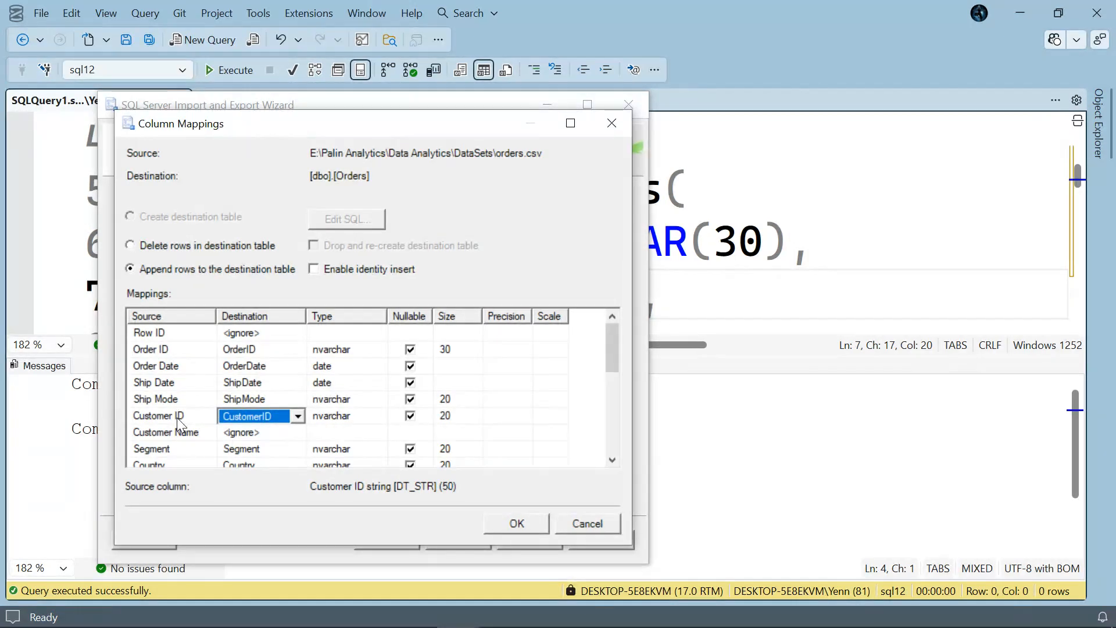
# Map the Customer Name source column to the CustomerName destination column in the Orders table.
pyautogui.scroll(-2, 406, 438)
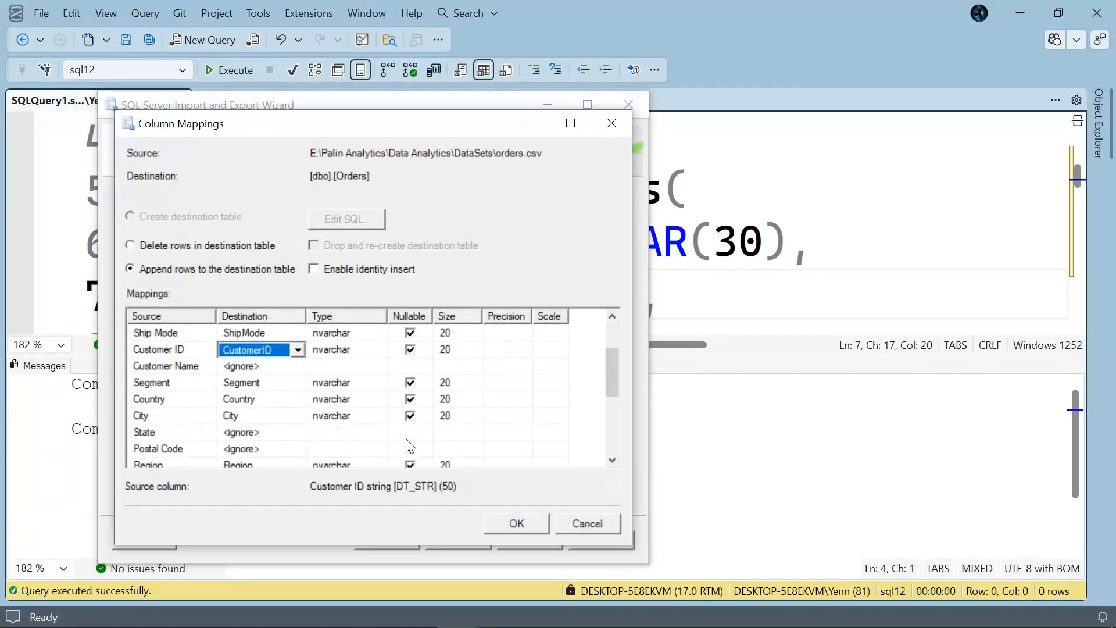
pyautogui.click(288, 366)
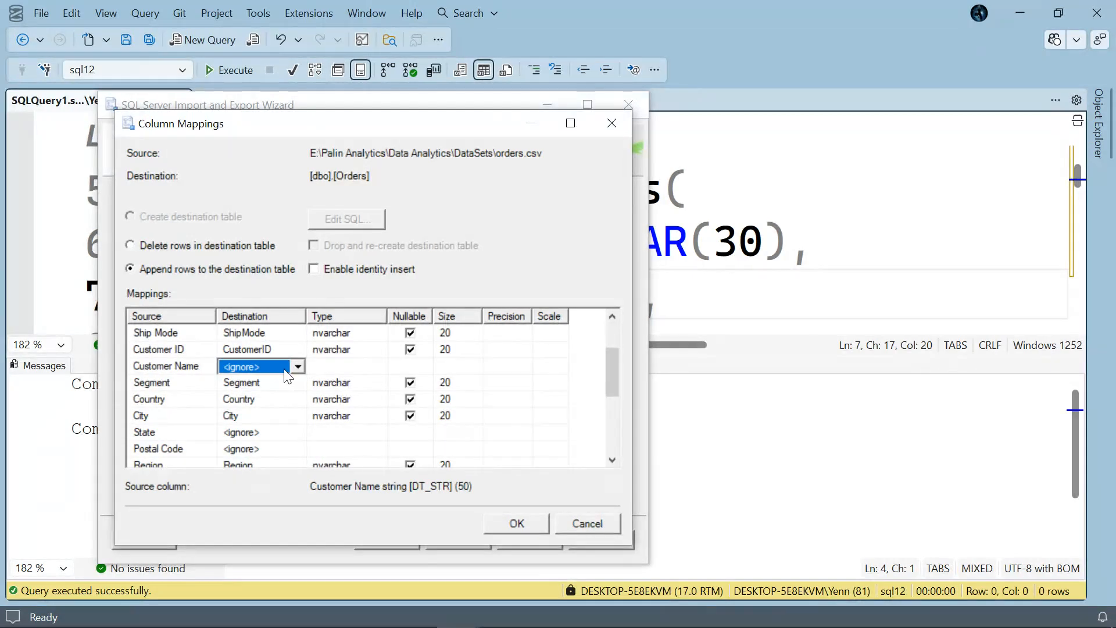
pyautogui.click(297, 367)
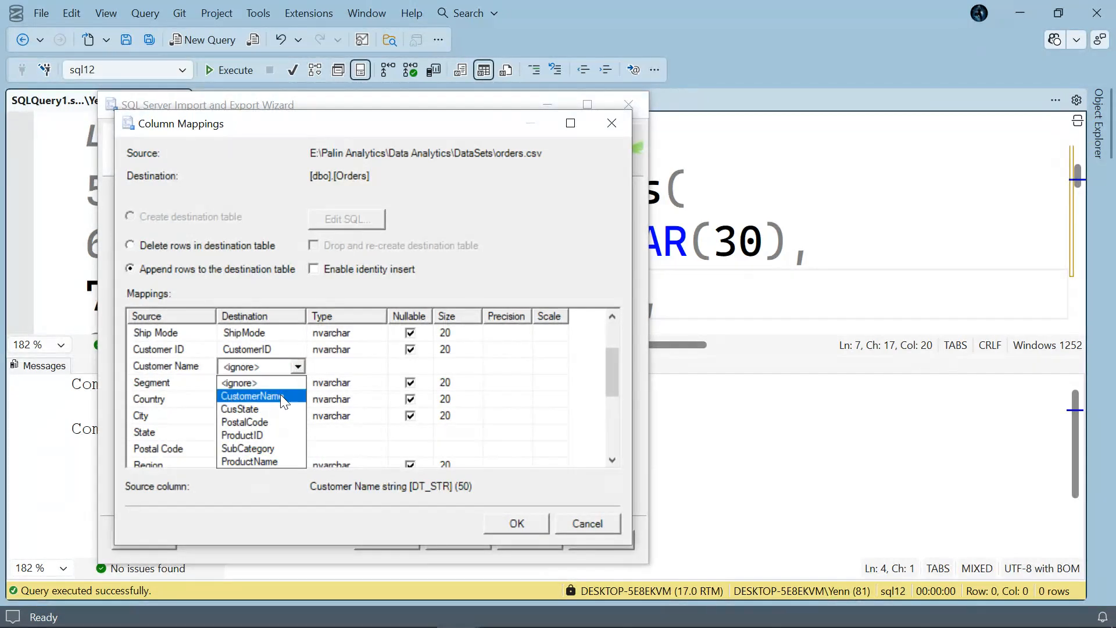
pyautogui.click(280, 394)
# Map the State source column to CusState and the Postal Code source column to PostalCode.
pyautogui.scroll(-1, 349, 422)
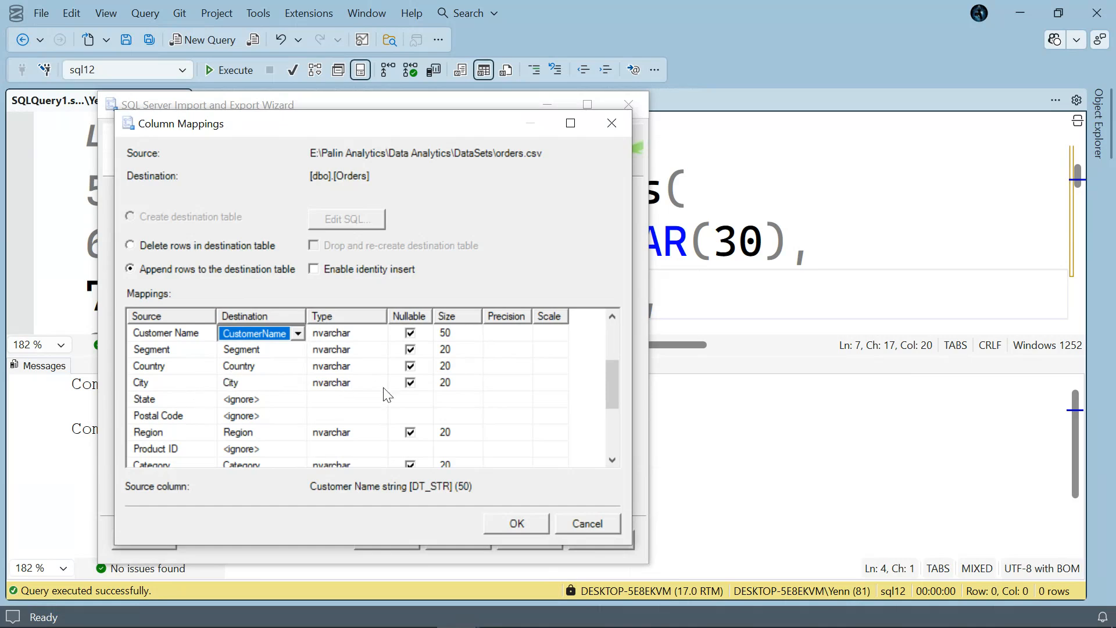
pyautogui.click(267, 400)
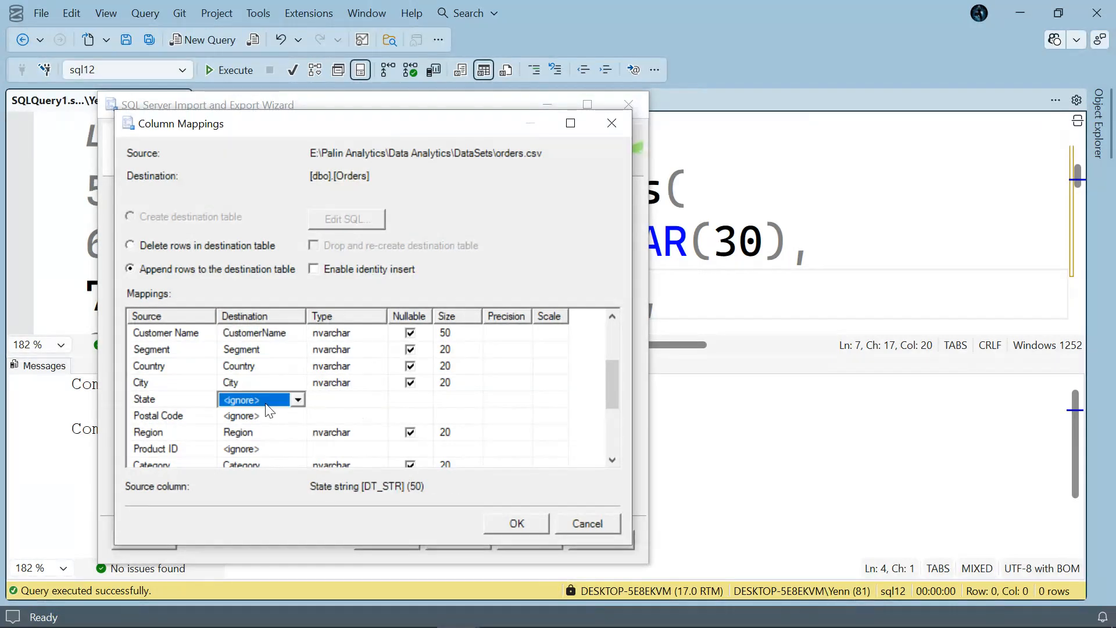
pyautogui.click(298, 399)
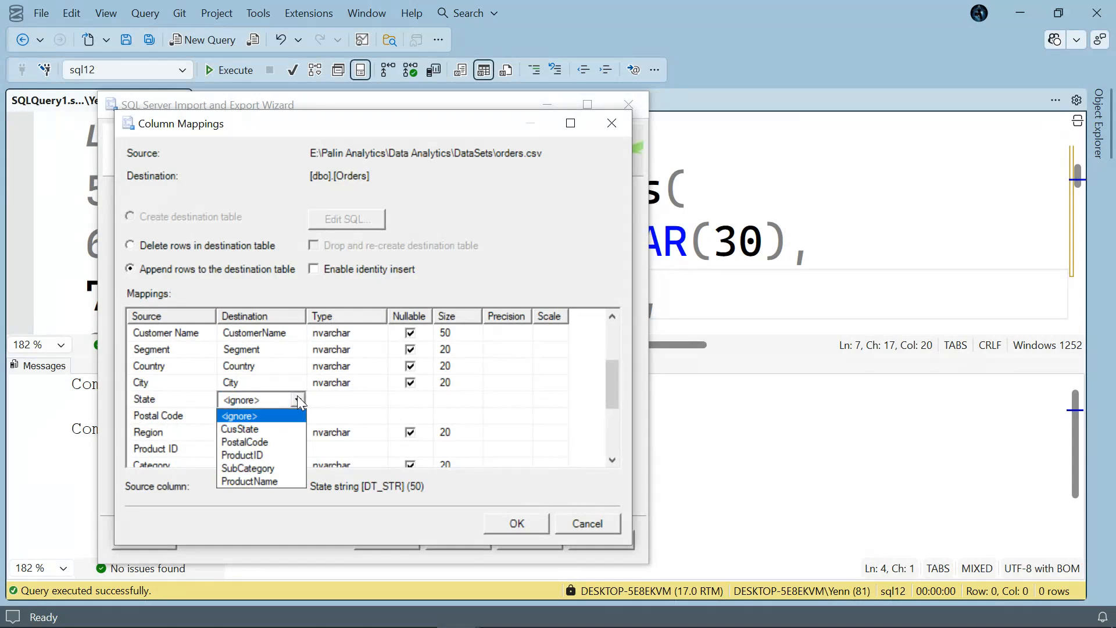
pyautogui.click(262, 428)
pyautogui.click(269, 416)
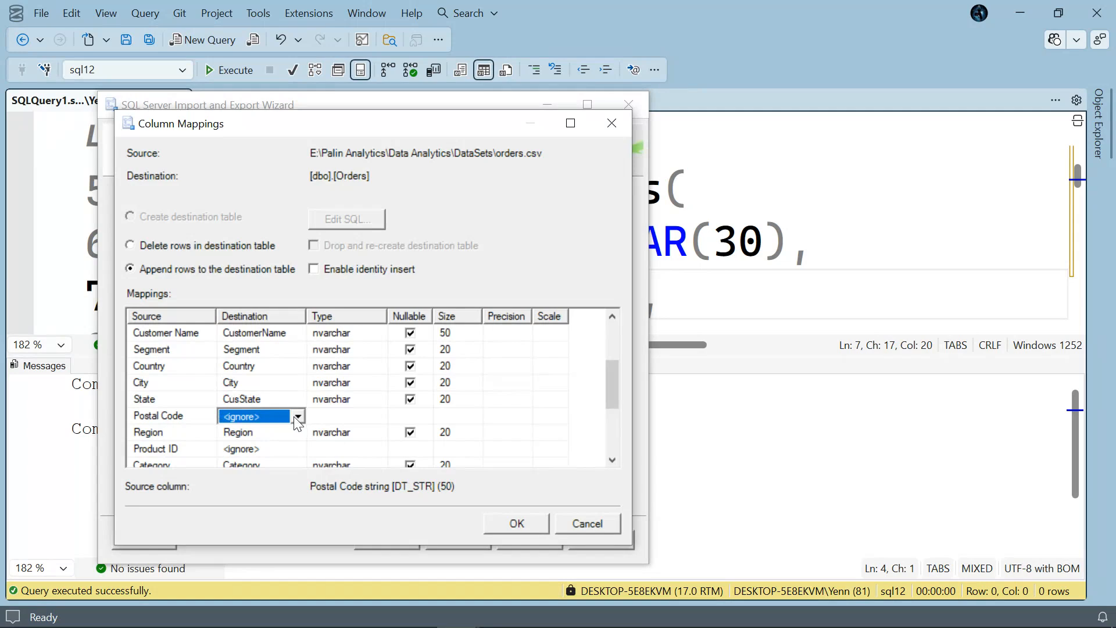
pyautogui.click(269, 417)
pyautogui.click(269, 446)
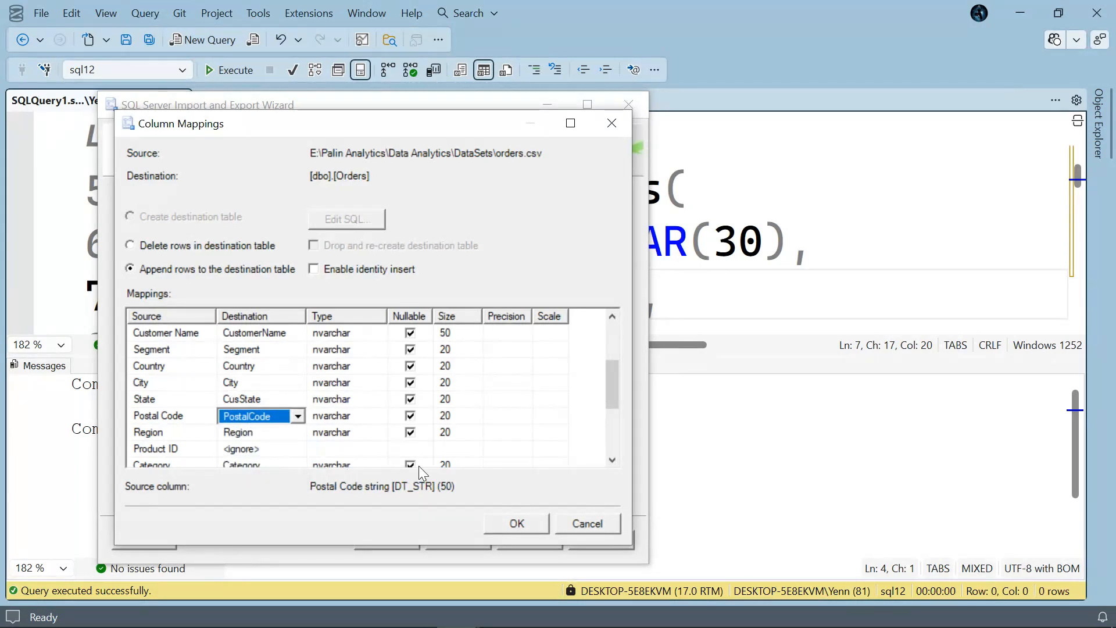
# Map the Product ID source column to the ProductID destination column.
pyautogui.scroll(-2, 512, 431)
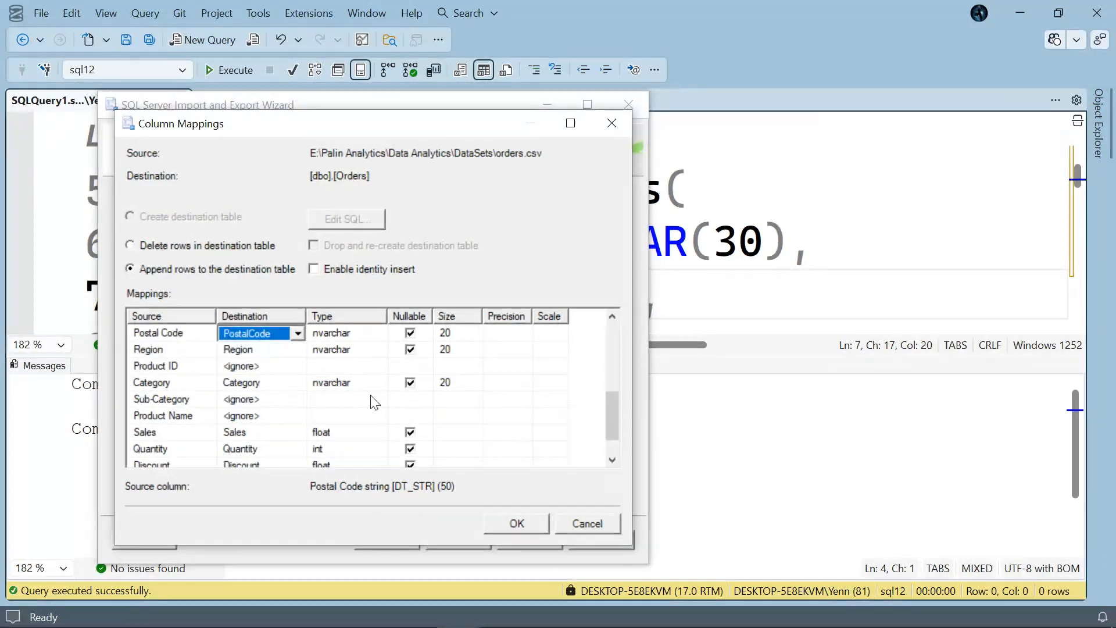
pyautogui.click(296, 366)
pyautogui.click(301, 367)
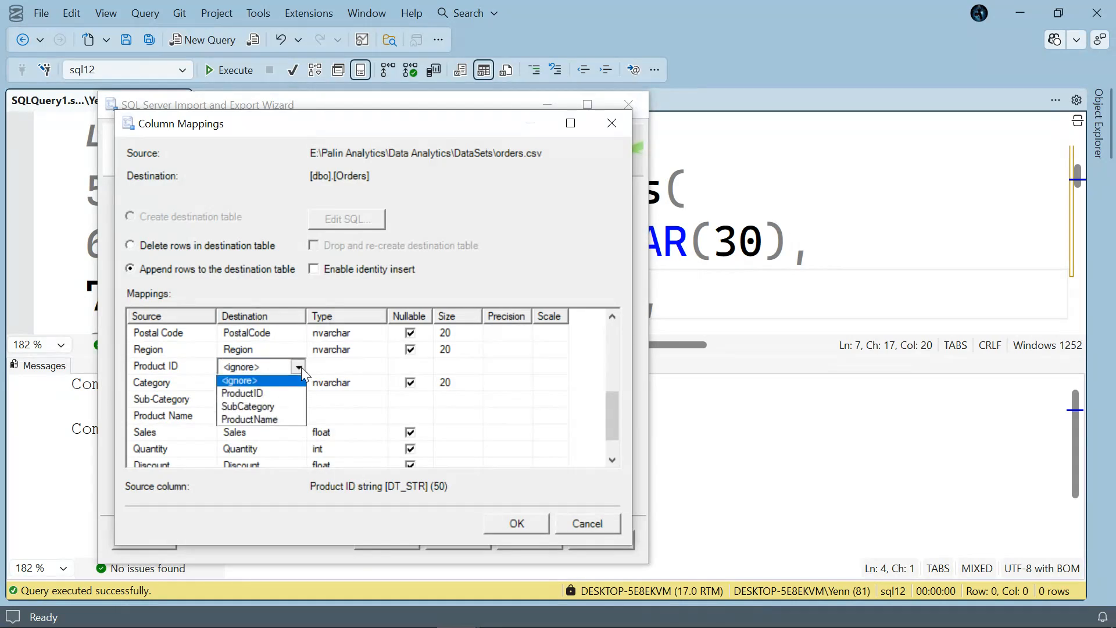
pyautogui.click(277, 395)
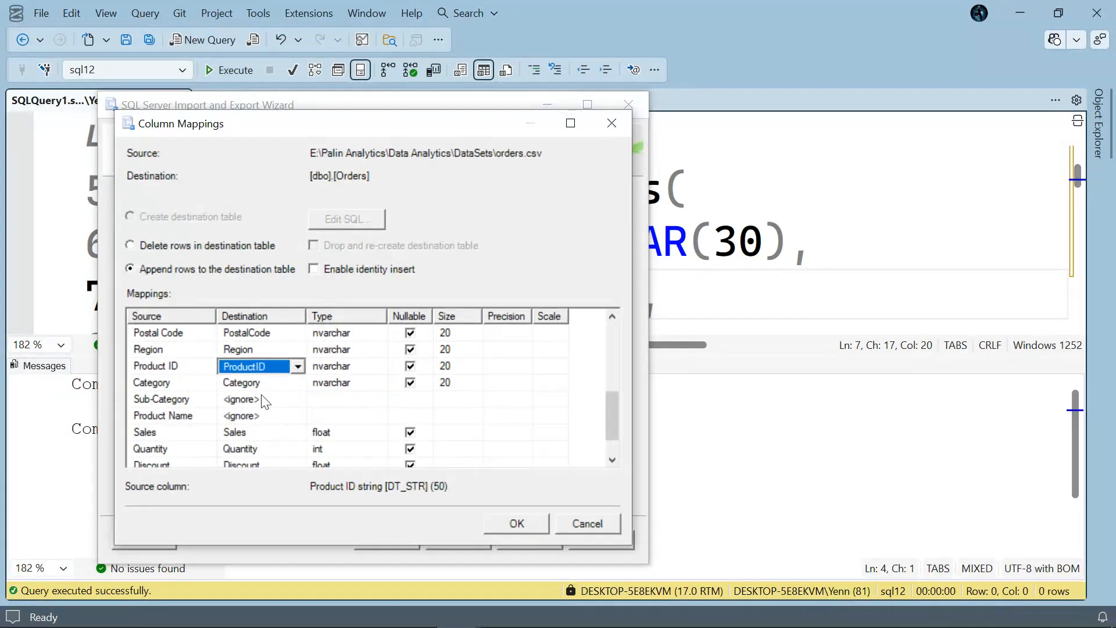
# Map the Sub-Category source column to SubCategory and the Product Name source column to ProductName.
pyautogui.click(269, 400)
pyautogui.click(300, 398)
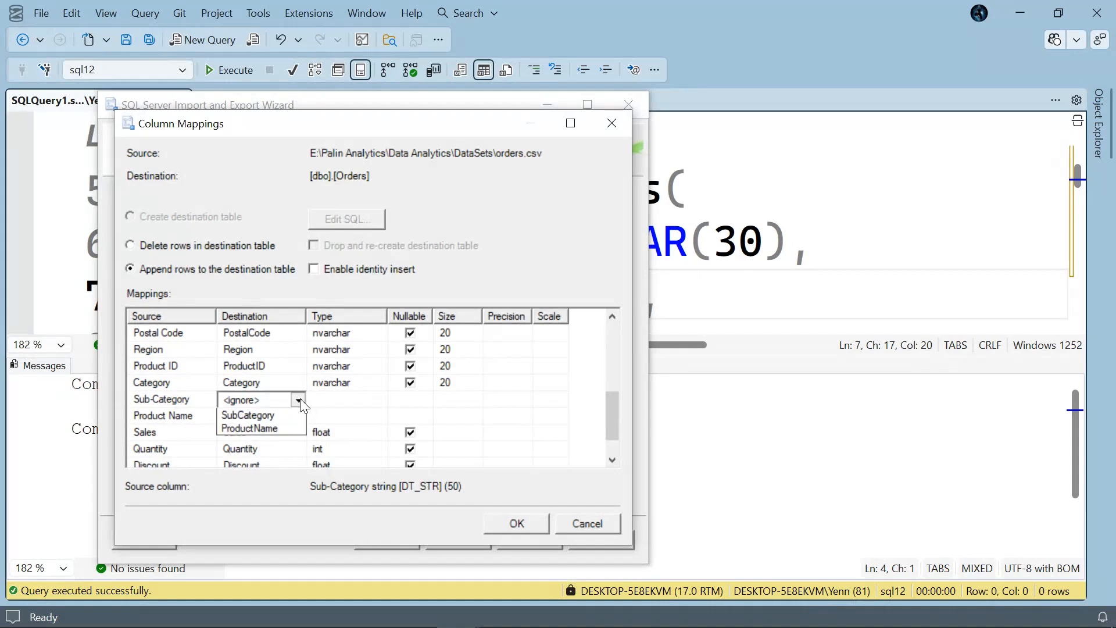
pyautogui.click(271, 427)
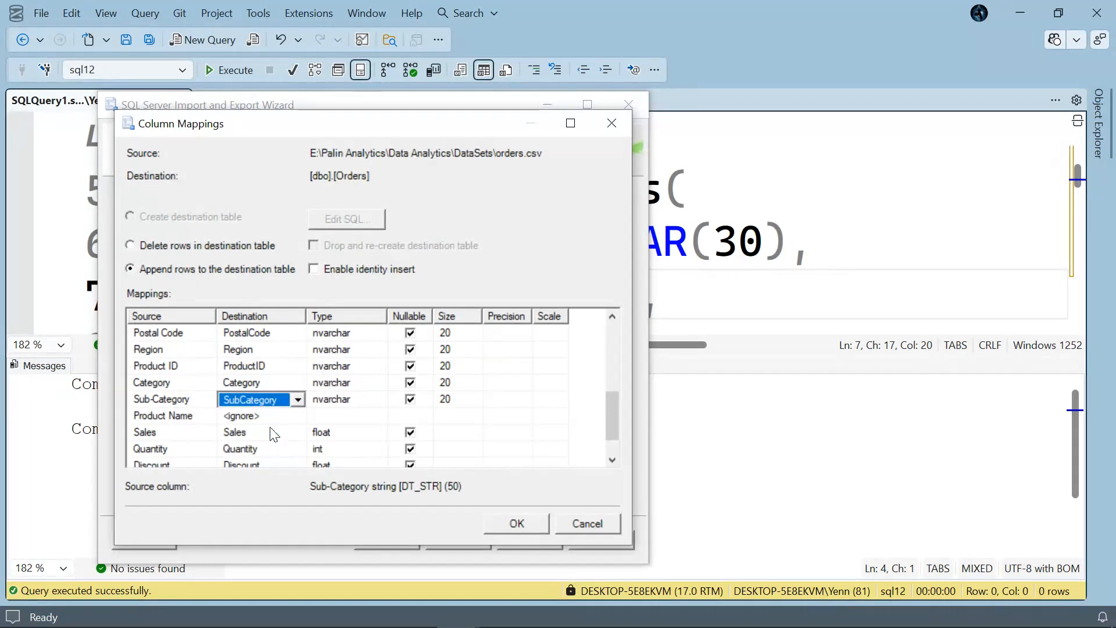
pyautogui.click(271, 415)
pyautogui.click(298, 416)
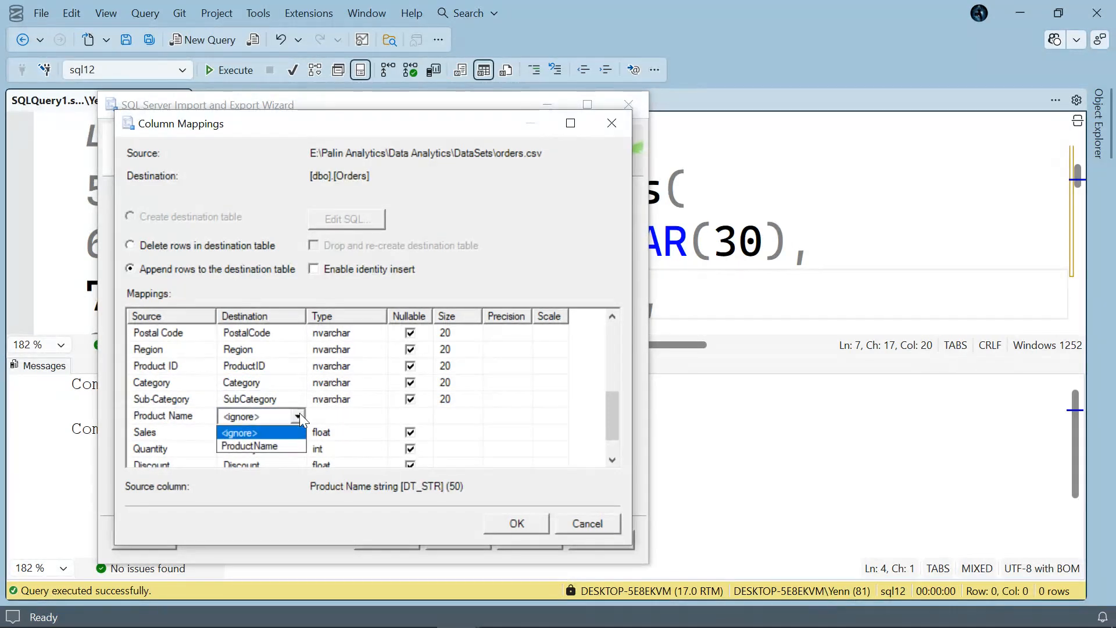
pyautogui.click(271, 444)
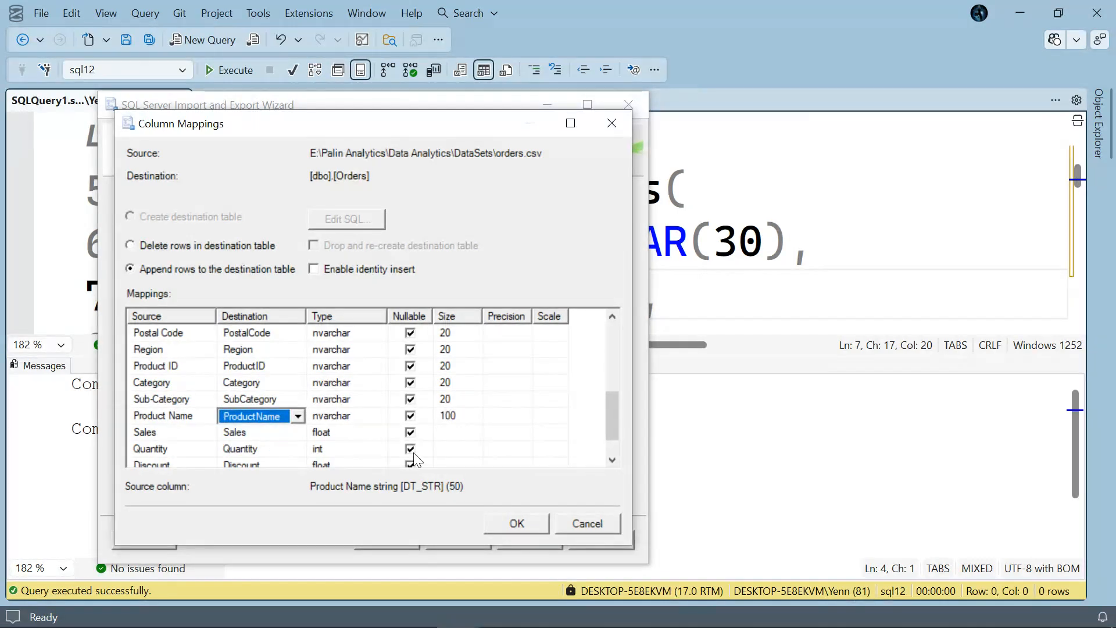
pyautogui.scroll(-1, 468, 413)
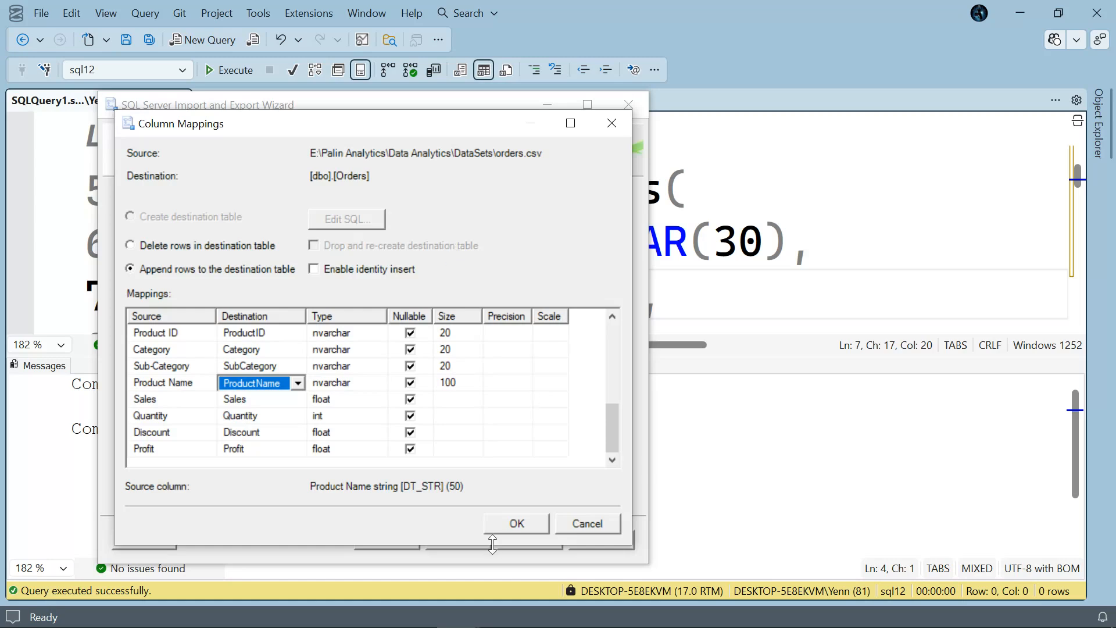
pyautogui.click(67, 613)
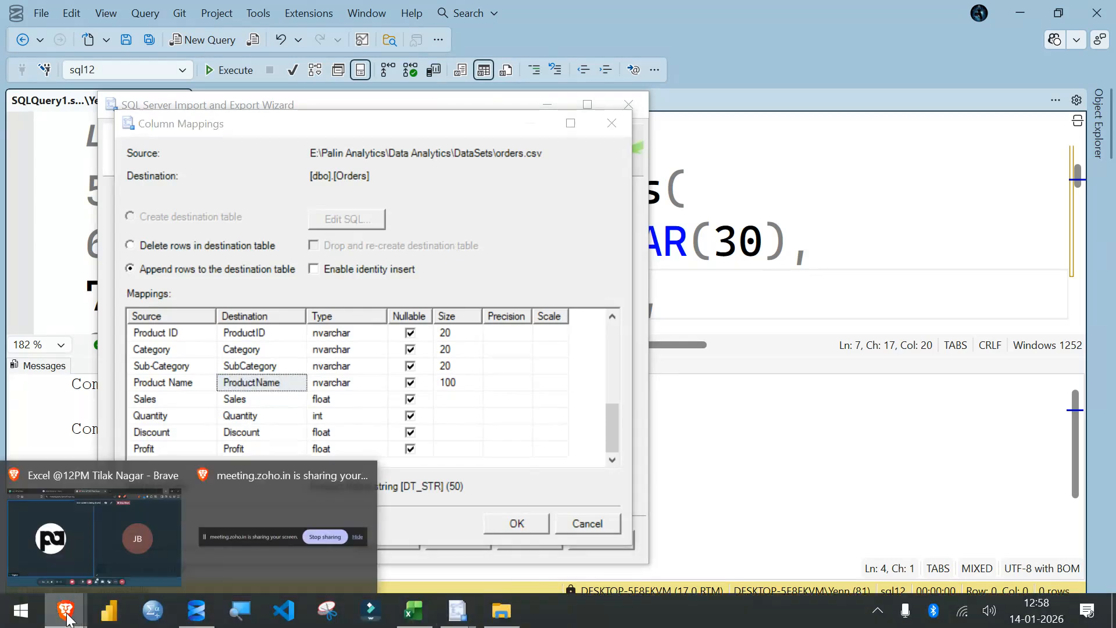
pyautogui.click(74, 559)
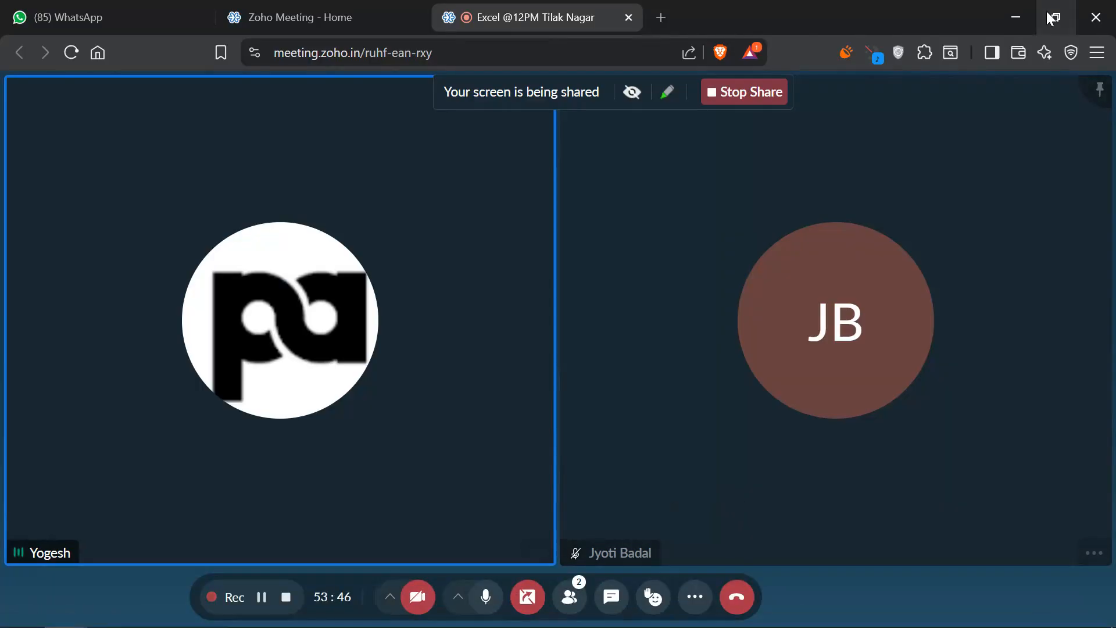
pyautogui.click(1013, 10)
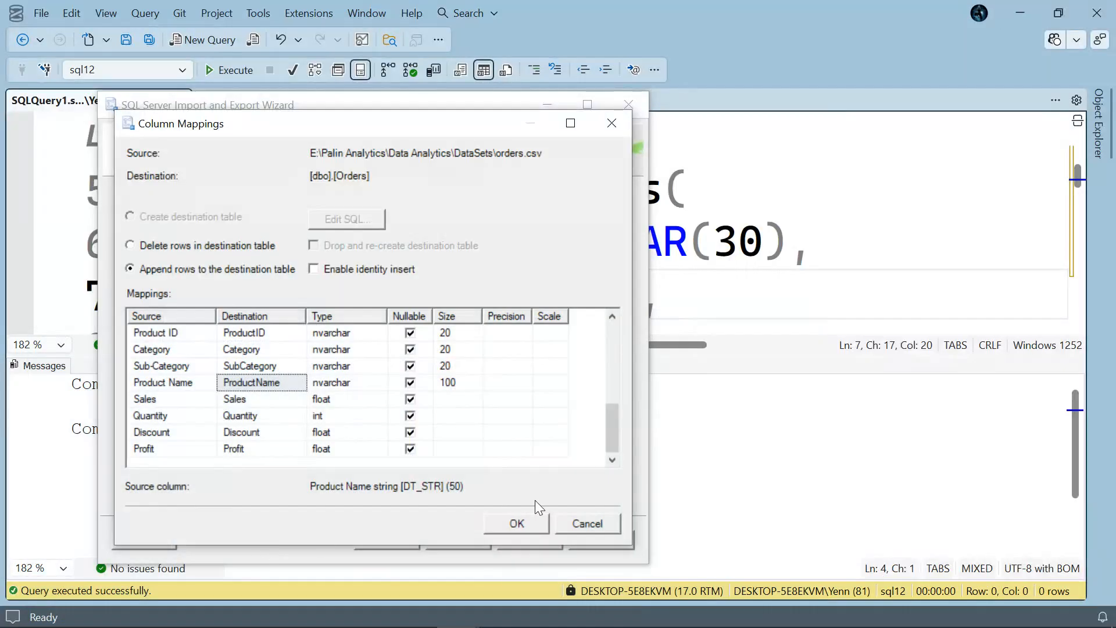
# Accept the column mappings and preview the sample data of orders.csv across its columns and rows.
pyautogui.click(516, 521)
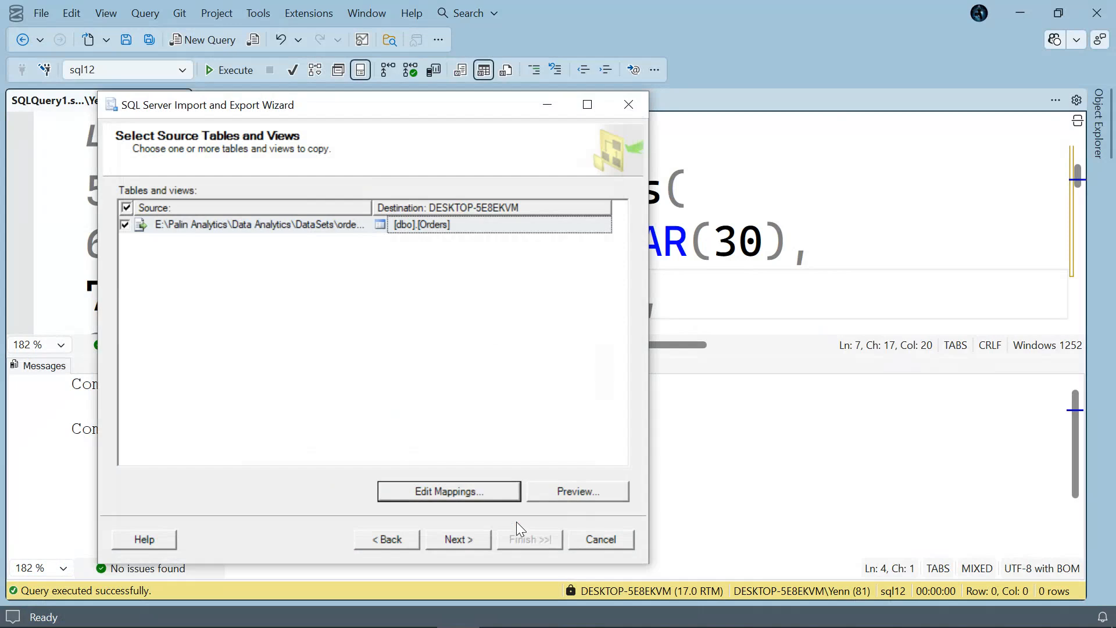
pyautogui.click(581, 491)
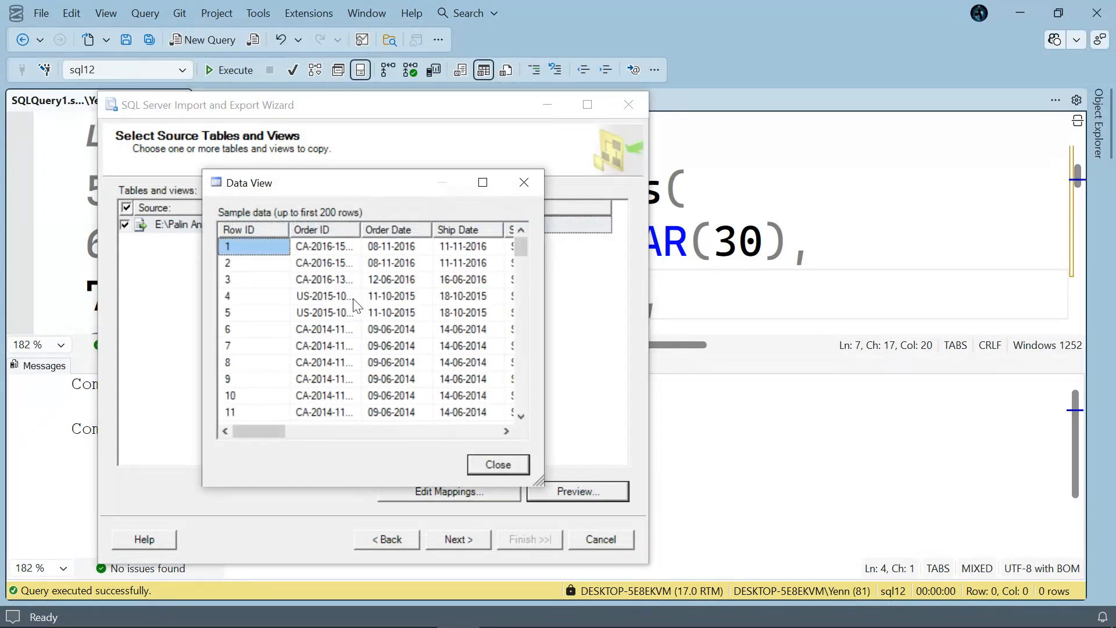
pyautogui.hscroll(3, 355, 305)
pyautogui.hscroll(8, 353, 299)
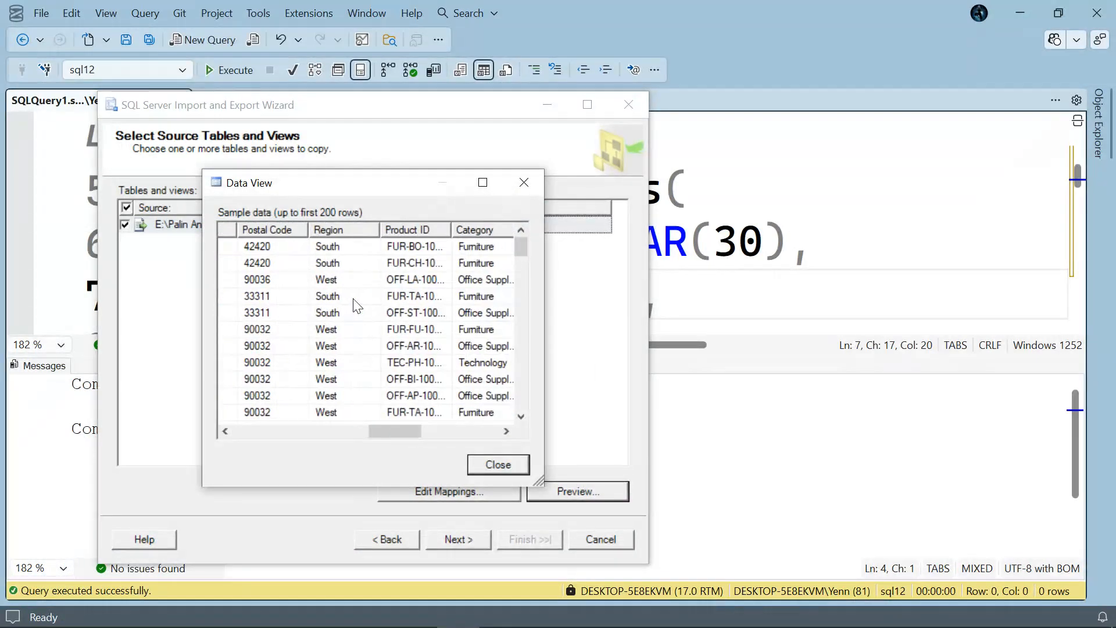
pyautogui.hscroll(8, 356, 305)
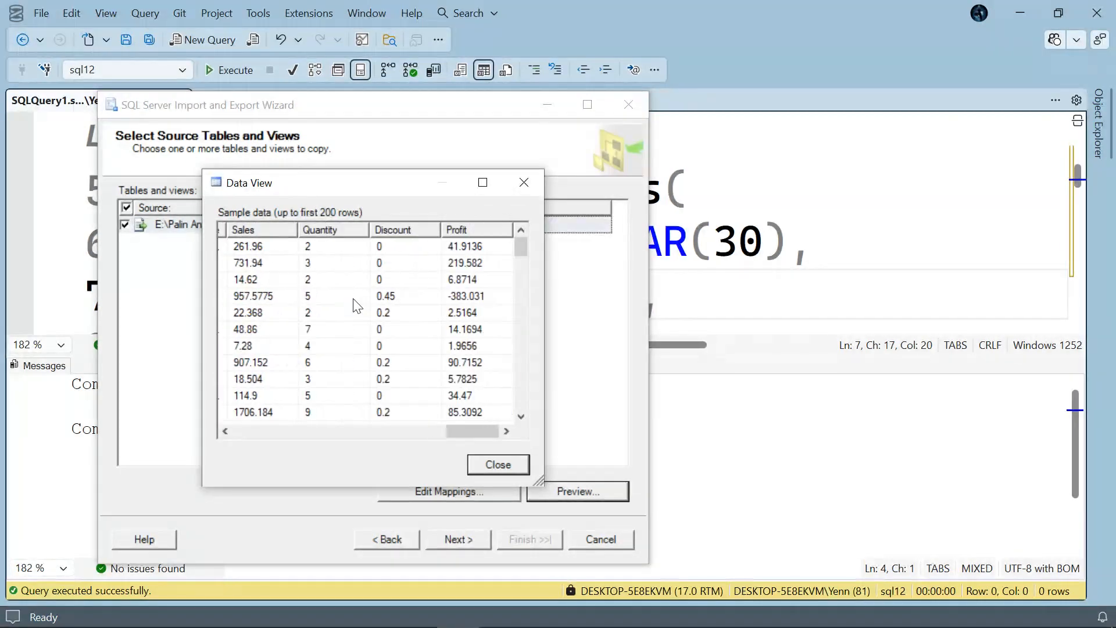
pyautogui.scroll(-20, 356, 305)
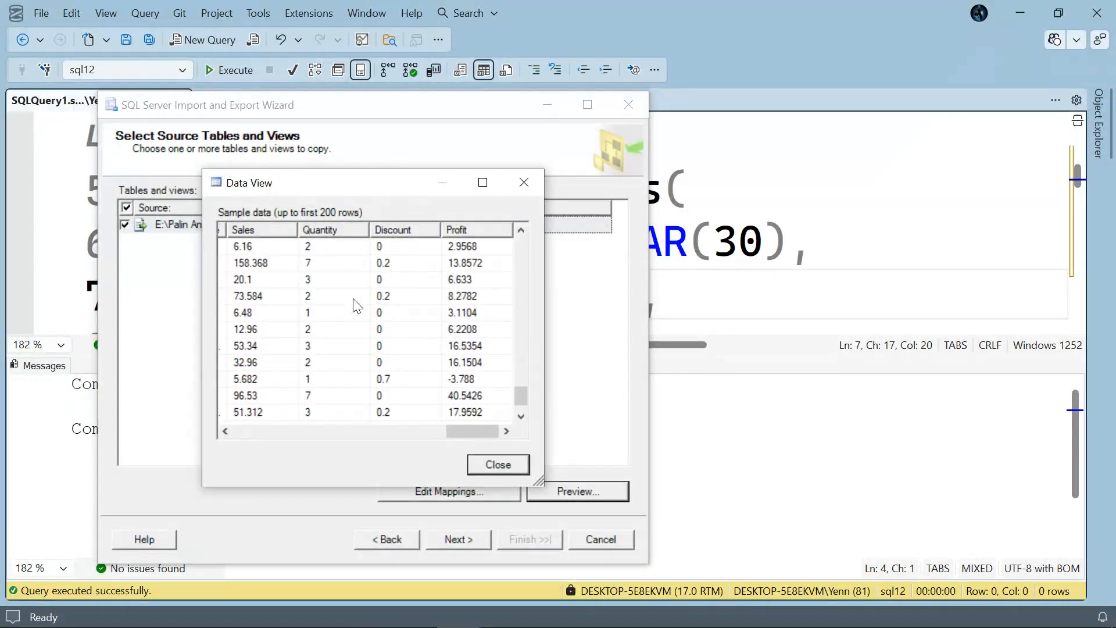
pyautogui.click(523, 187)
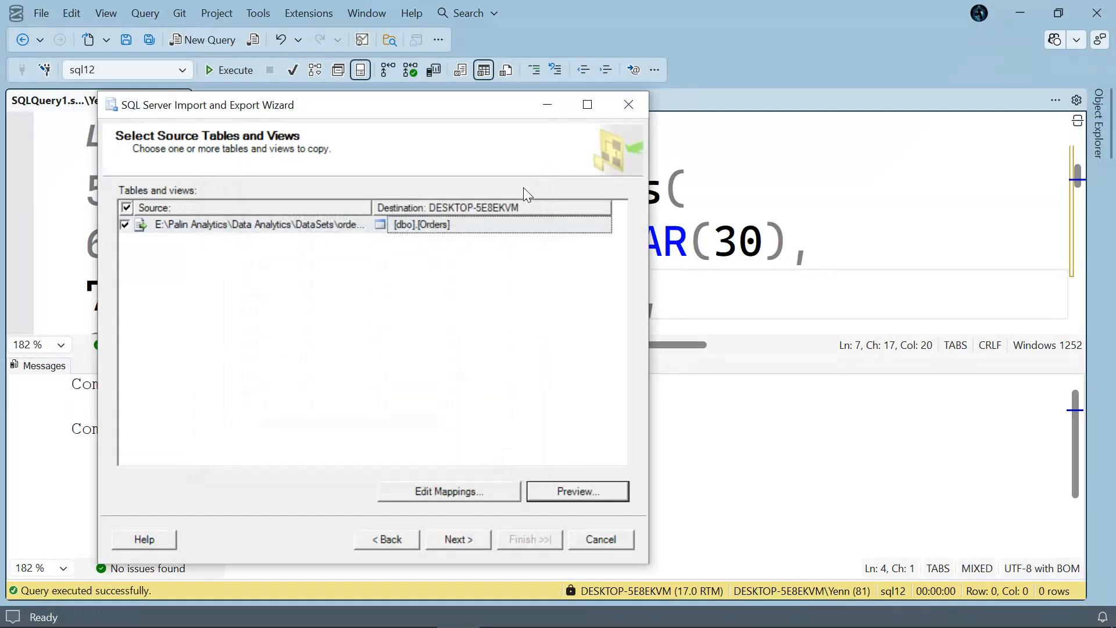
# Advance to the data type mapping review and examine the type conversions of the orders.csv columns.
pyautogui.click(455, 531)
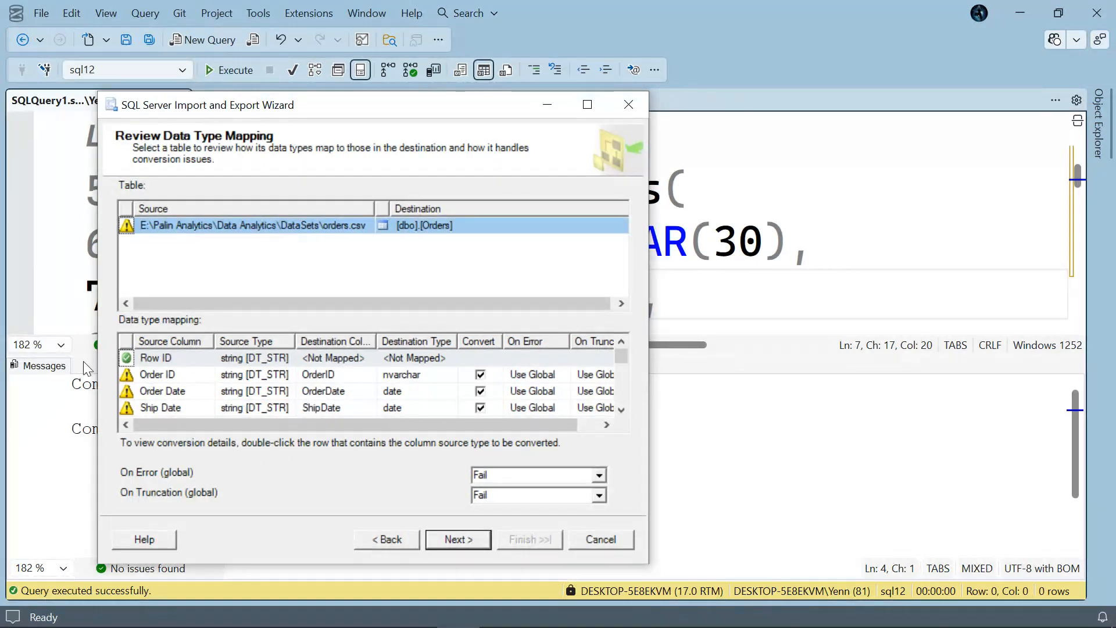
pyautogui.moveTo(129, 375)
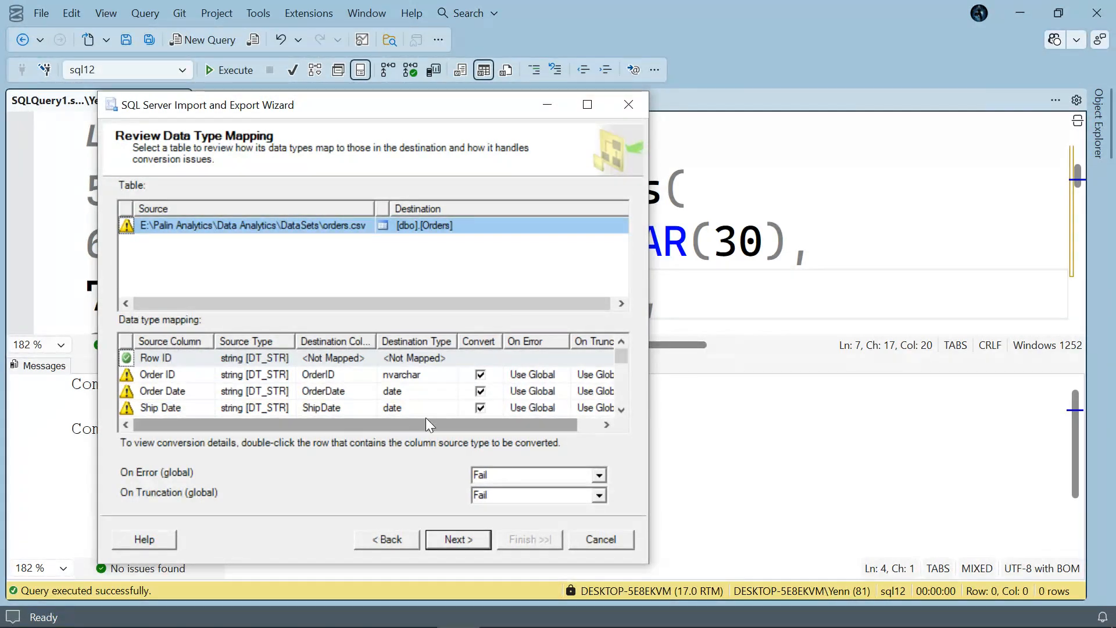
pyautogui.hscroll(1, 448, 392)
pyautogui.hscroll(-1, 451, 394)
pyautogui.scroll(-6, 451, 393)
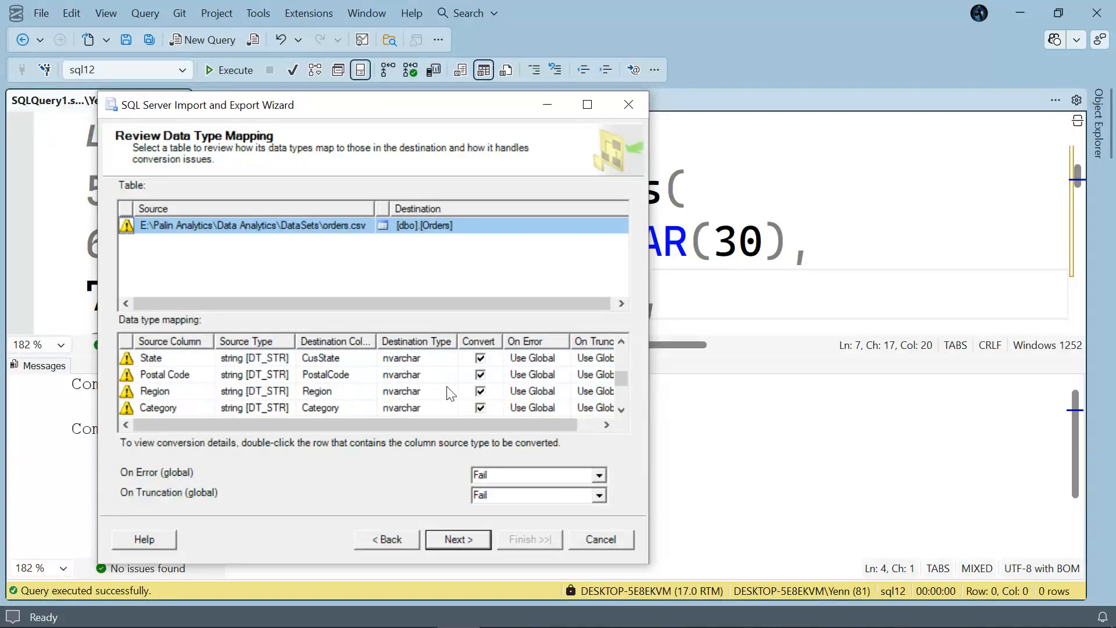
pyautogui.scroll(6, 451, 393)
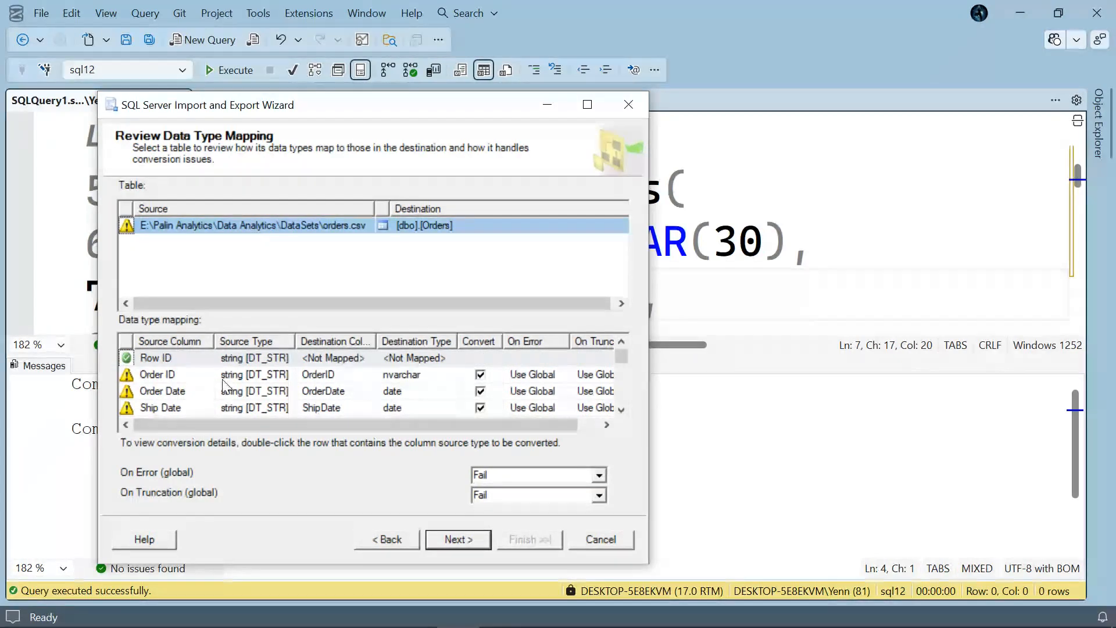
pyautogui.moveTo(172, 396)
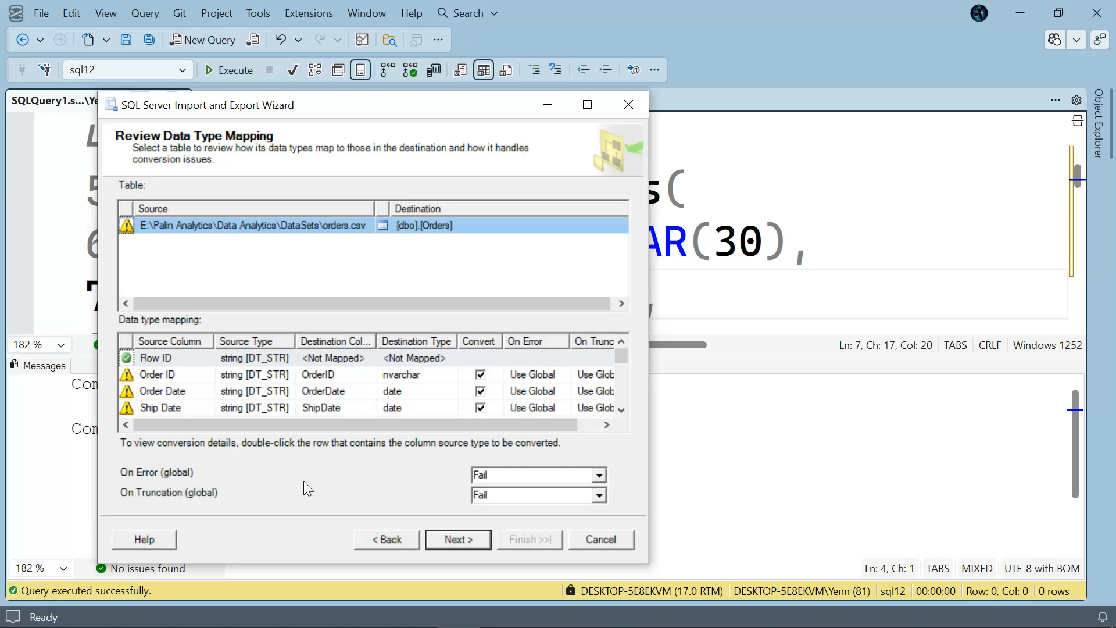
# Set the global error and truncation handling to Ignore and proceed to the final summary with the package set to run immediately.
pyautogui.click(597, 472)
pyautogui.click(552, 502)
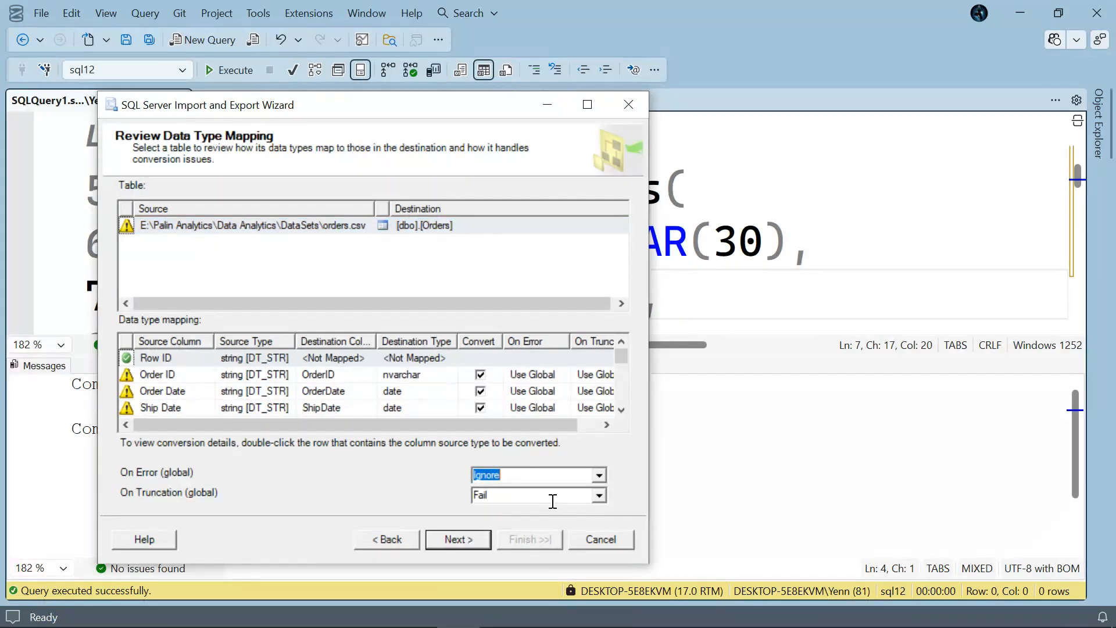
pyautogui.click(598, 495)
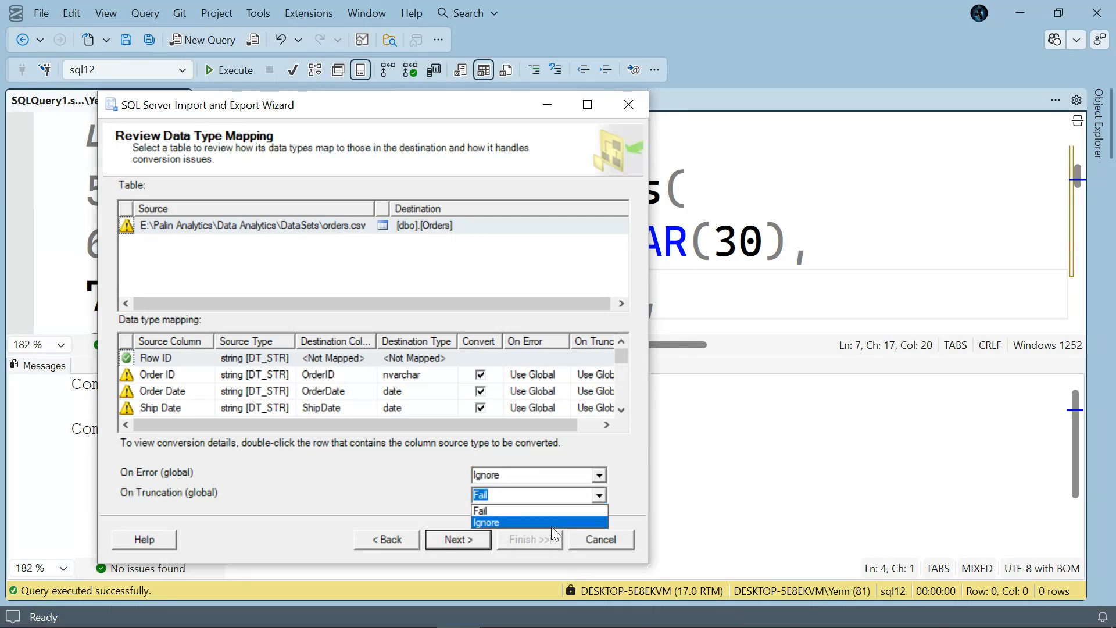
pyautogui.click(551, 523)
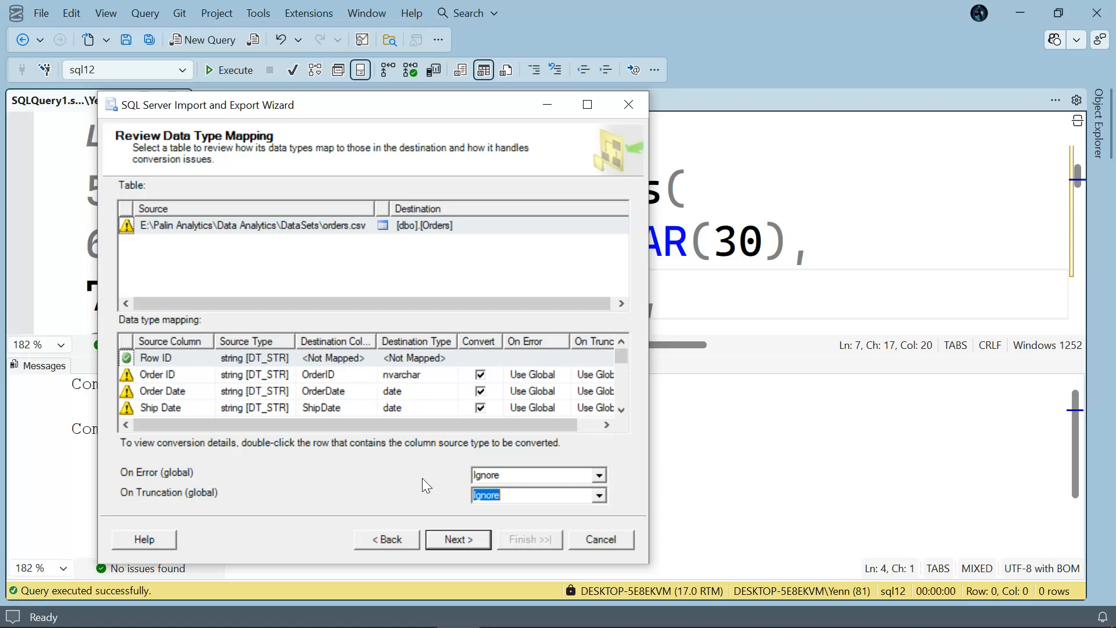
pyautogui.click(465, 535)
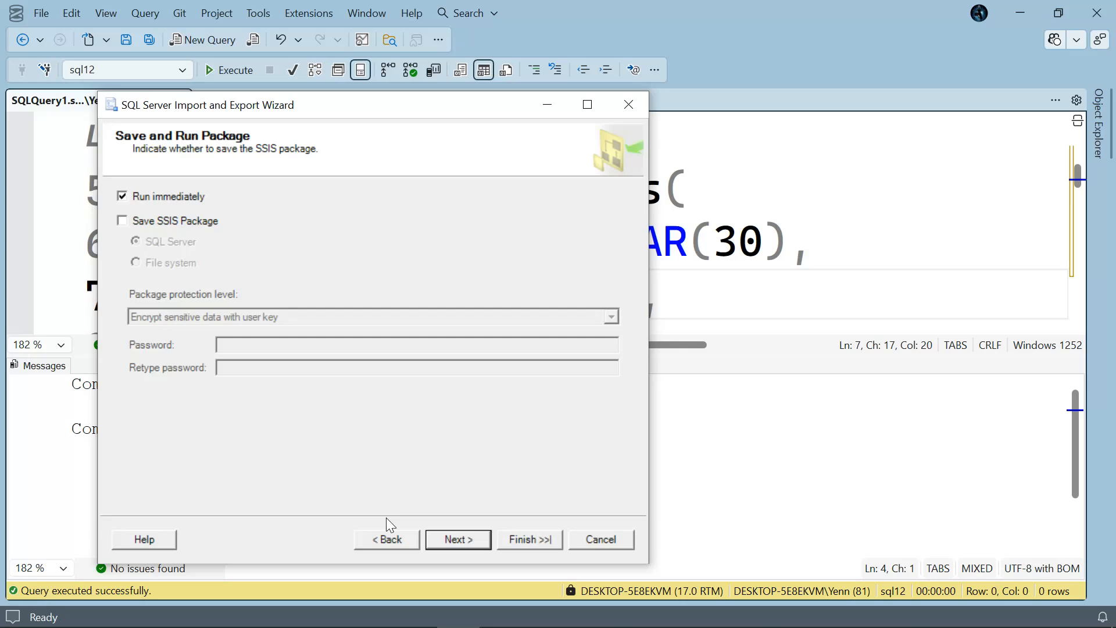
pyautogui.click(436, 536)
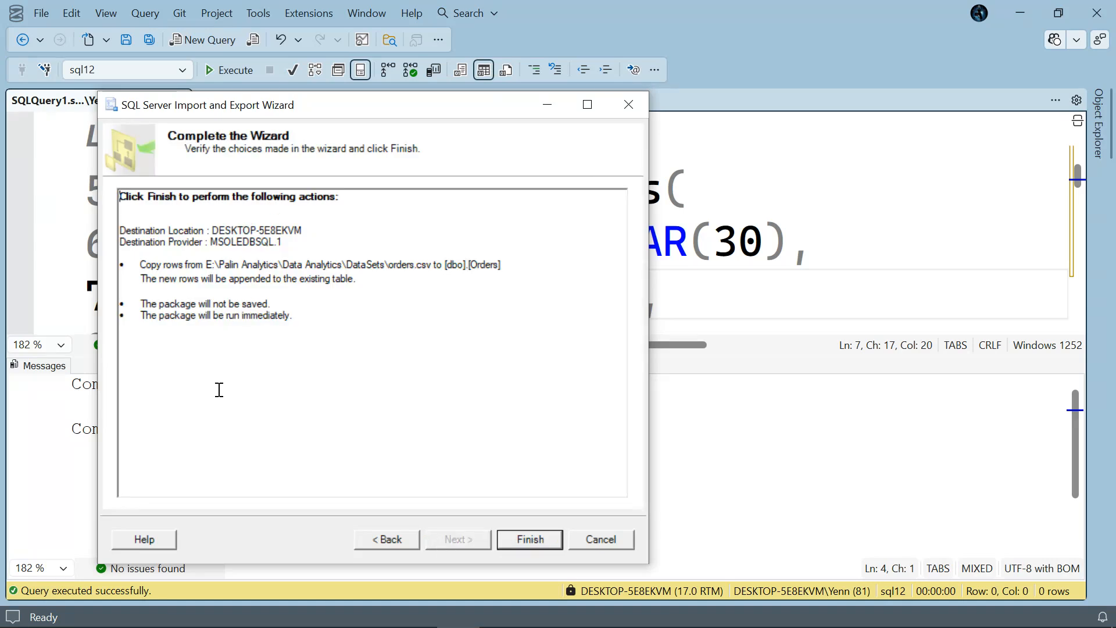
# Run the import of orders.csv and read the error messages reported for the Executing action.
pyautogui.click(535, 535)
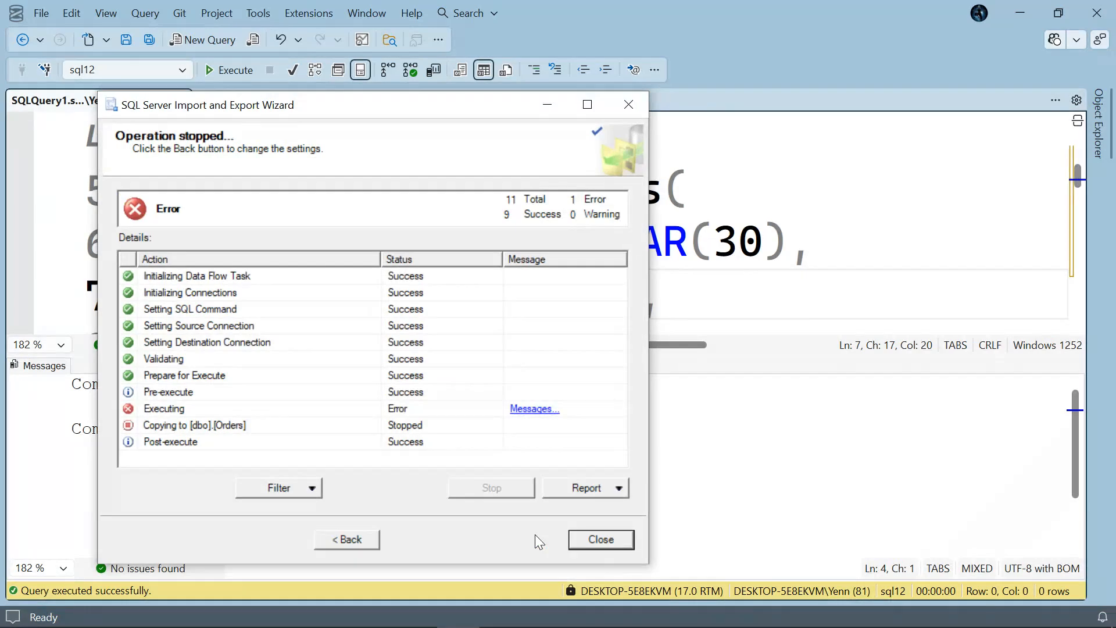
pyautogui.click(535, 409)
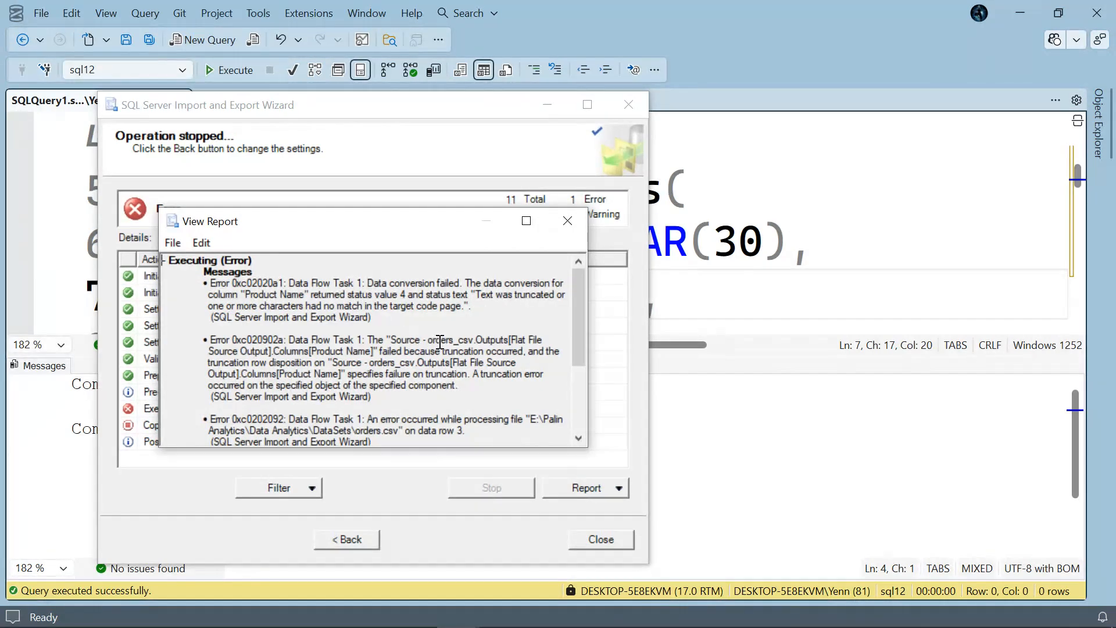
pyautogui.scroll(-1, 440, 342)
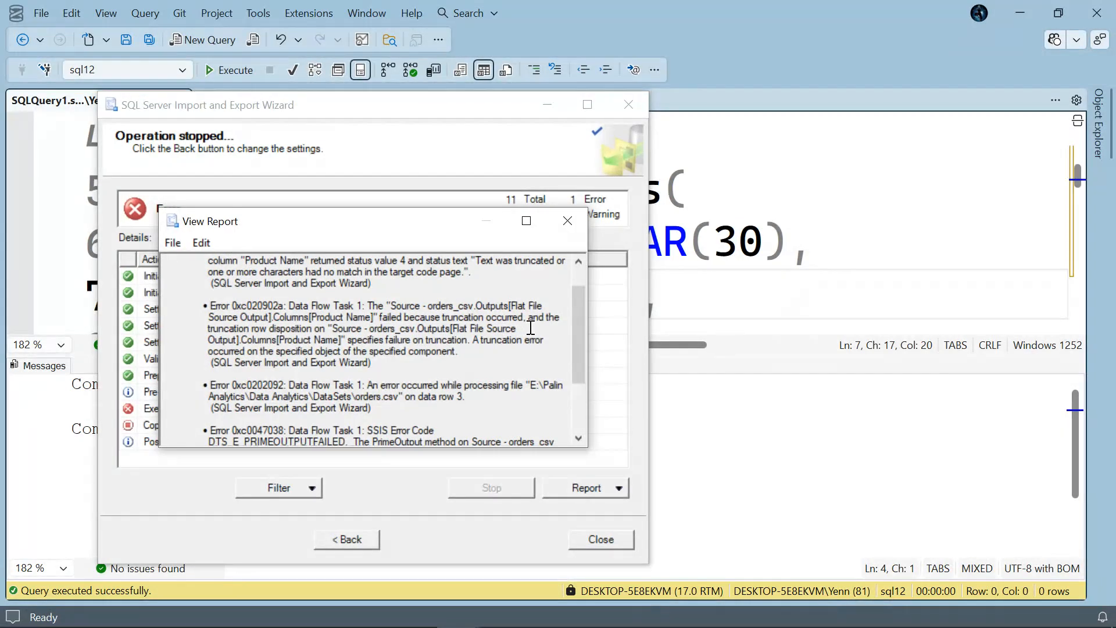
pyautogui.click(567, 220)
# Return to the source table selection and check the mapped column types and sizes for [dbo].[Orders], down to ProductName.
pyautogui.click(340, 536)
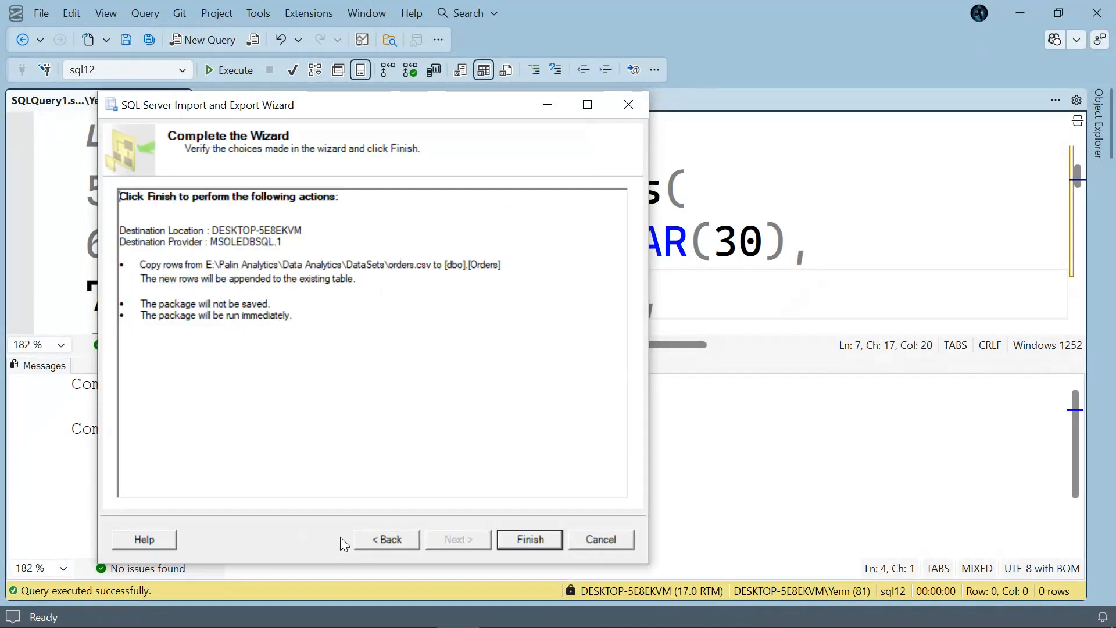
pyautogui.click(367, 539)
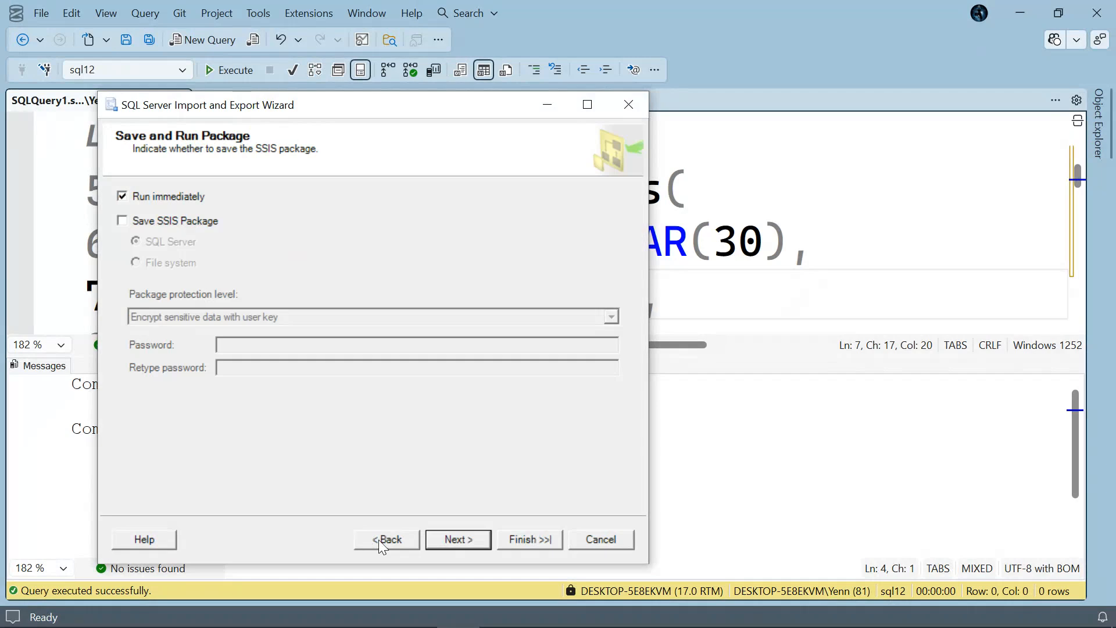
pyautogui.click(381, 539)
pyautogui.click(381, 539)
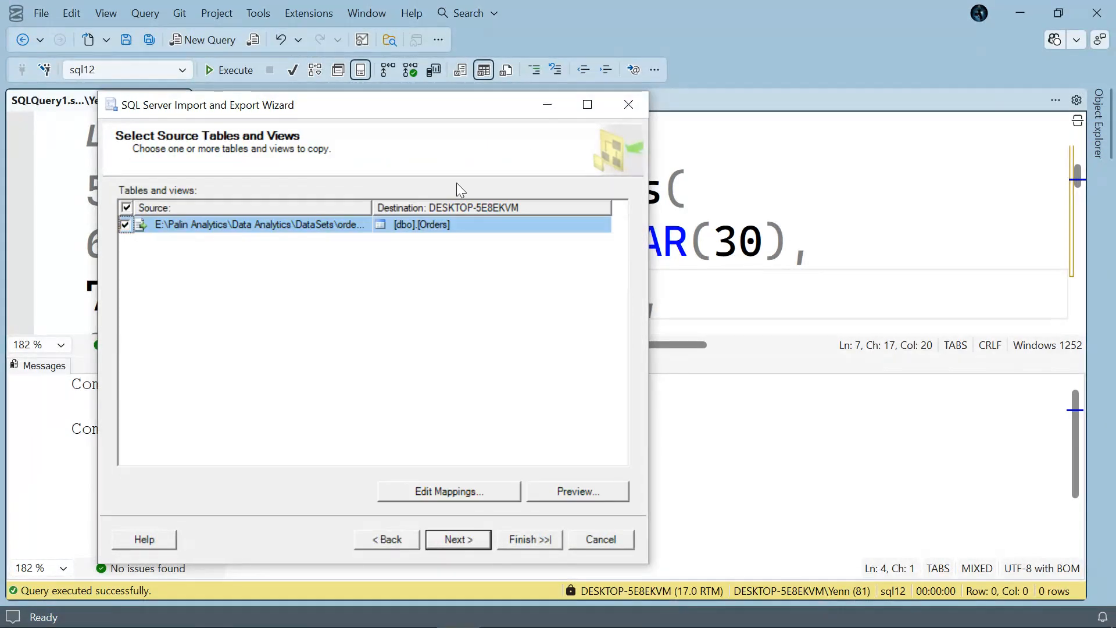
pyautogui.click(466, 489)
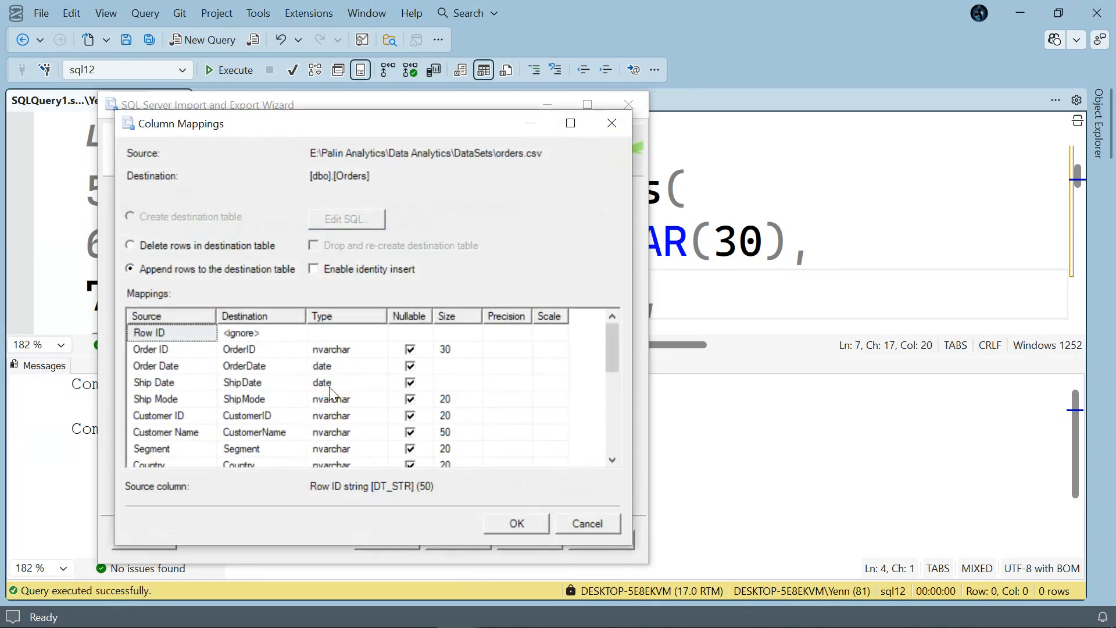
pyautogui.scroll(-1, 241, 401)
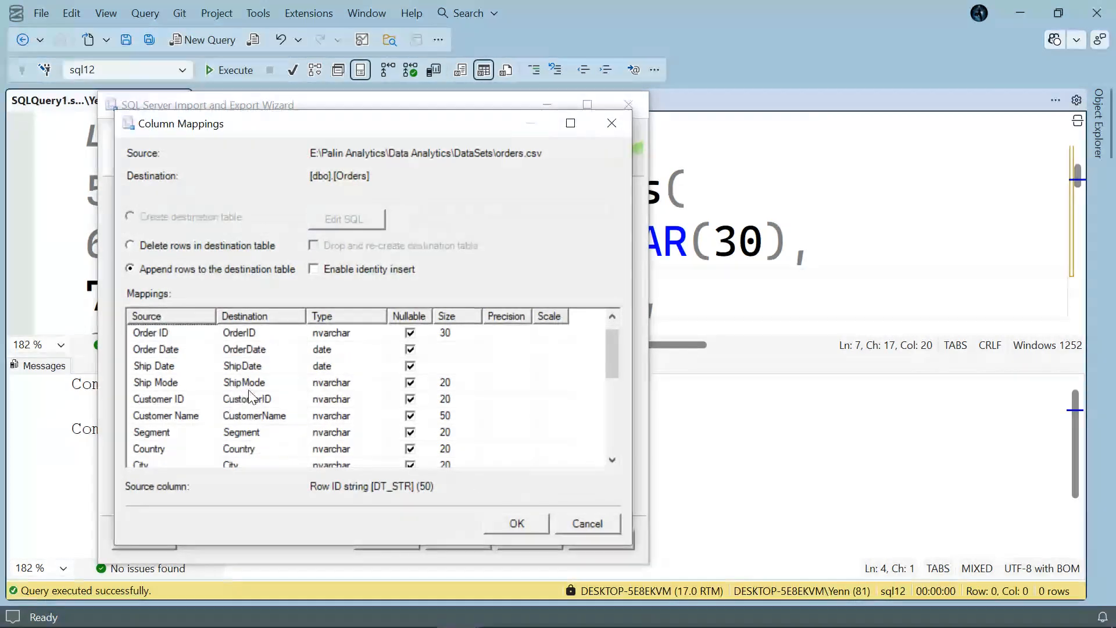
pyautogui.scroll(-5, 317, 433)
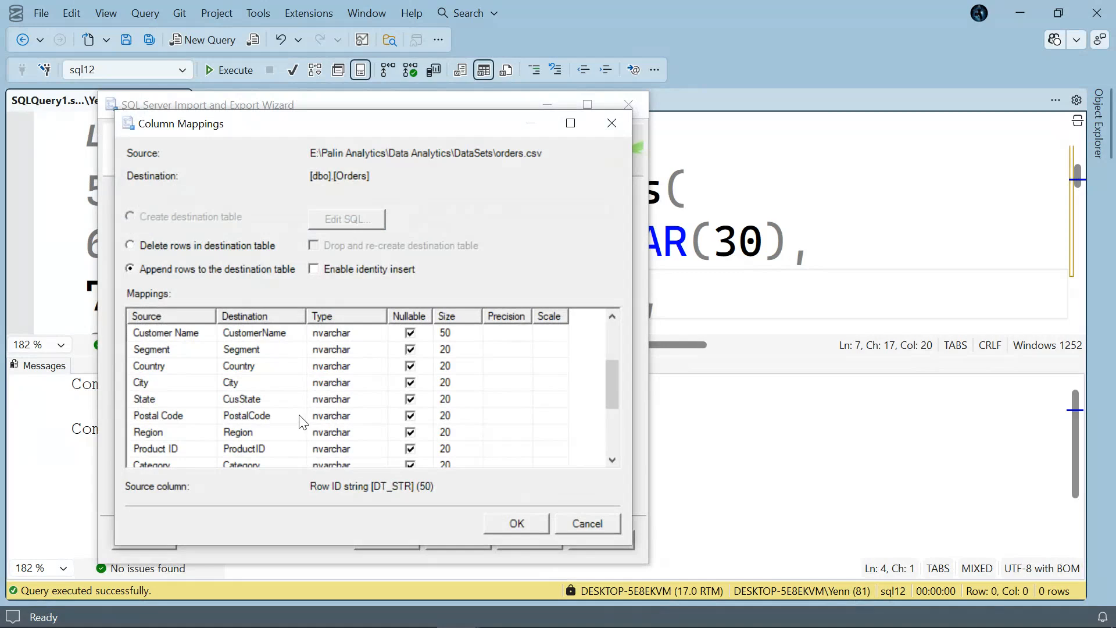
pyautogui.scroll(-3, 302, 422)
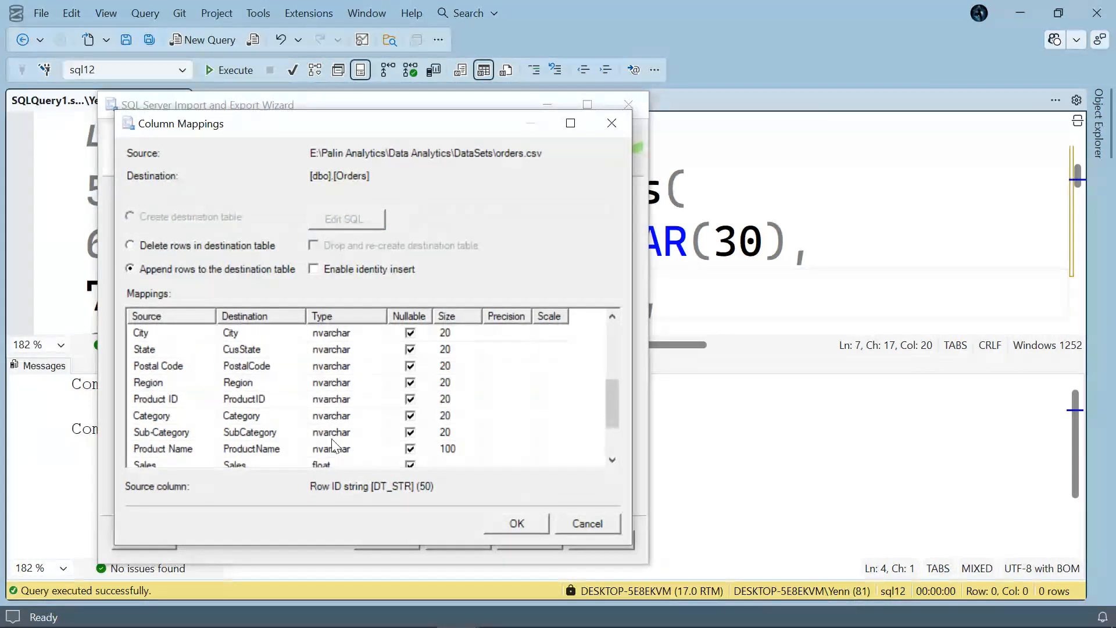
pyautogui.click(455, 451)
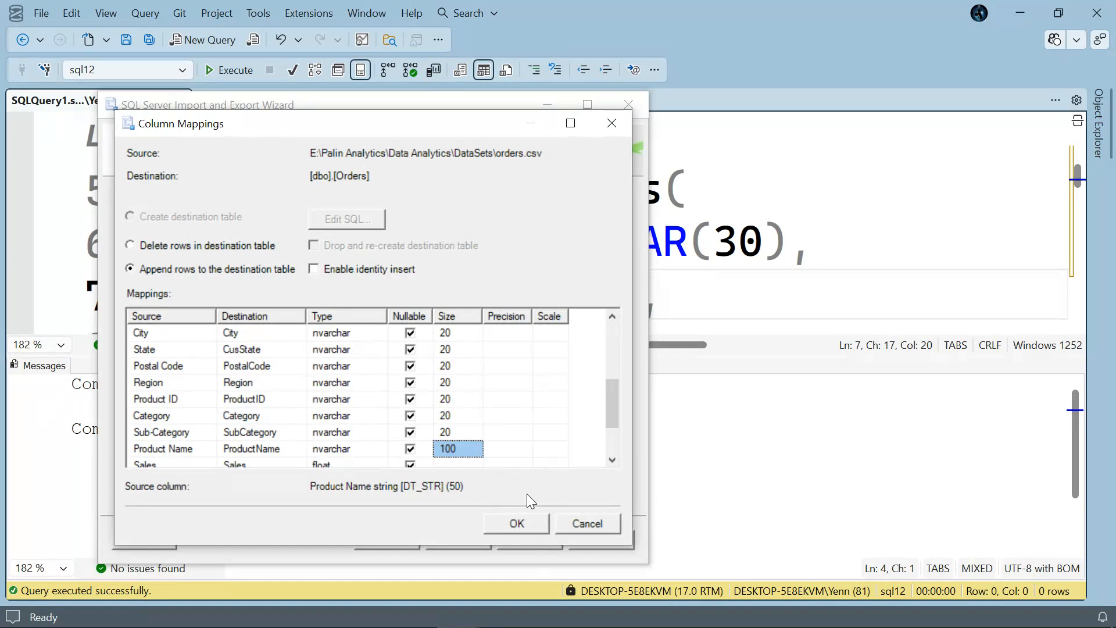
pyautogui.click(524, 522)
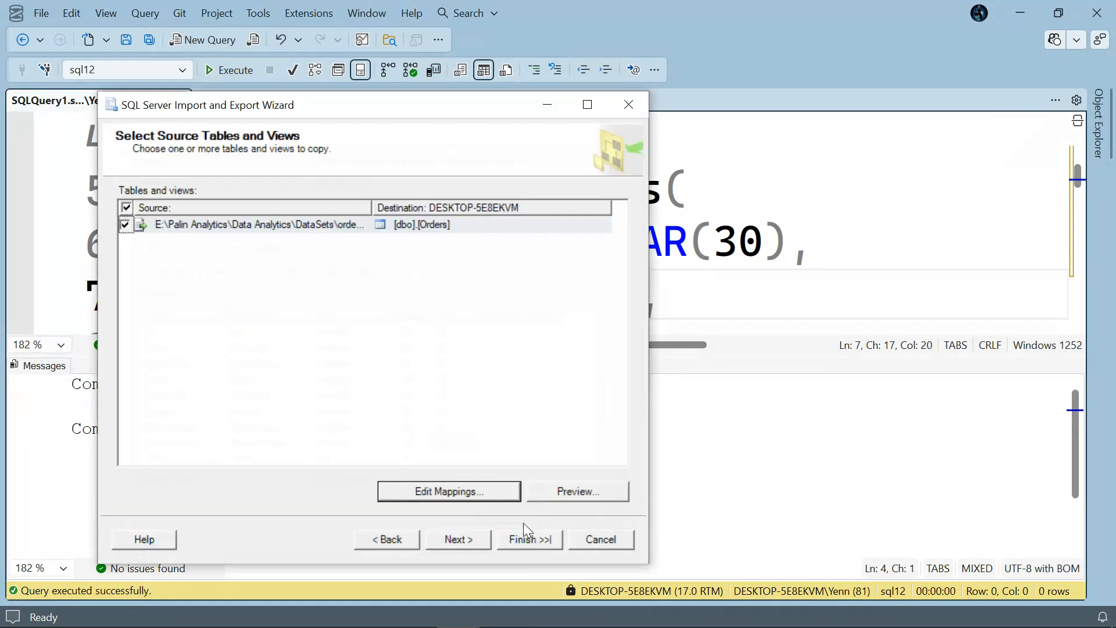
# Change the destination table for orders.csv to [dbo].[Order].
pyautogui.click(469, 227)
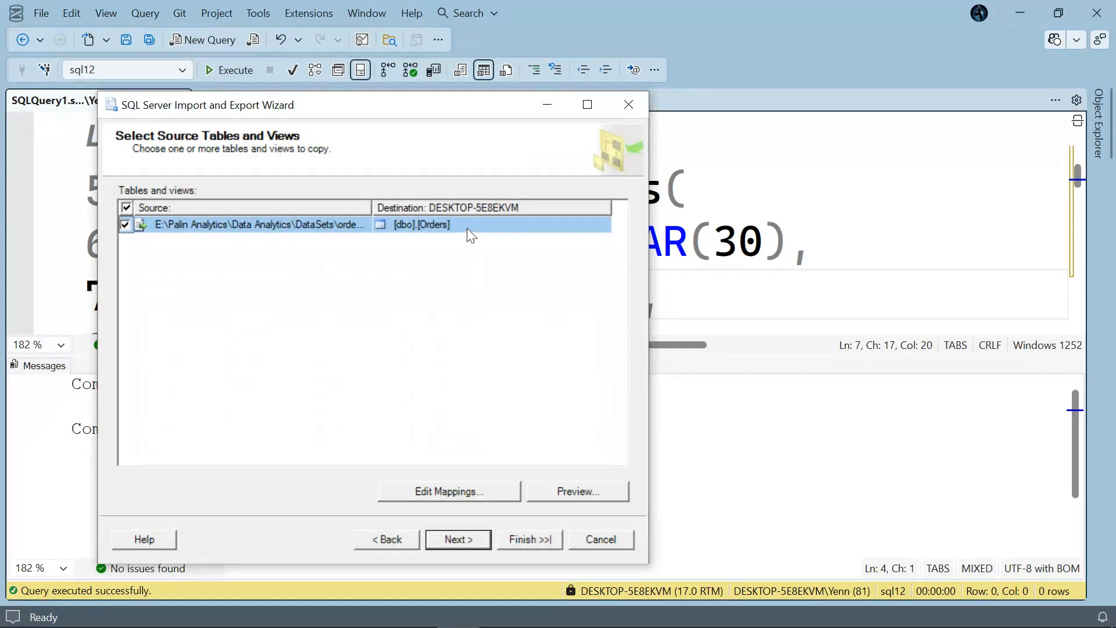
pyautogui.click(468, 226)
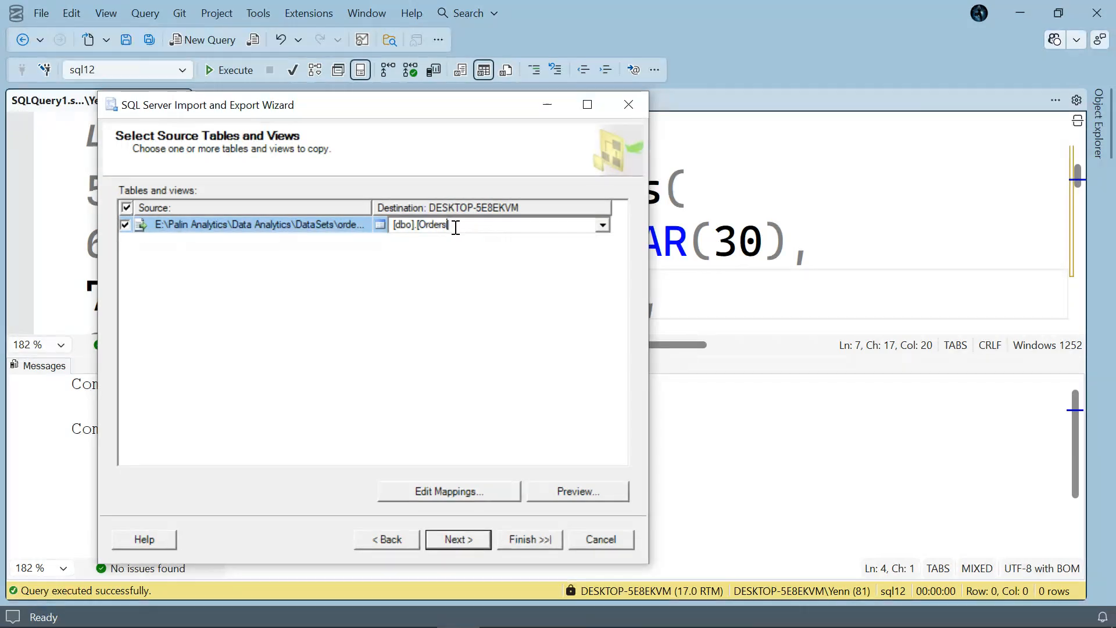
pyautogui.press('BackSpace')
pyautogui.press('BackSpace')
pyautogui.write(']')
pyautogui.press('Return')
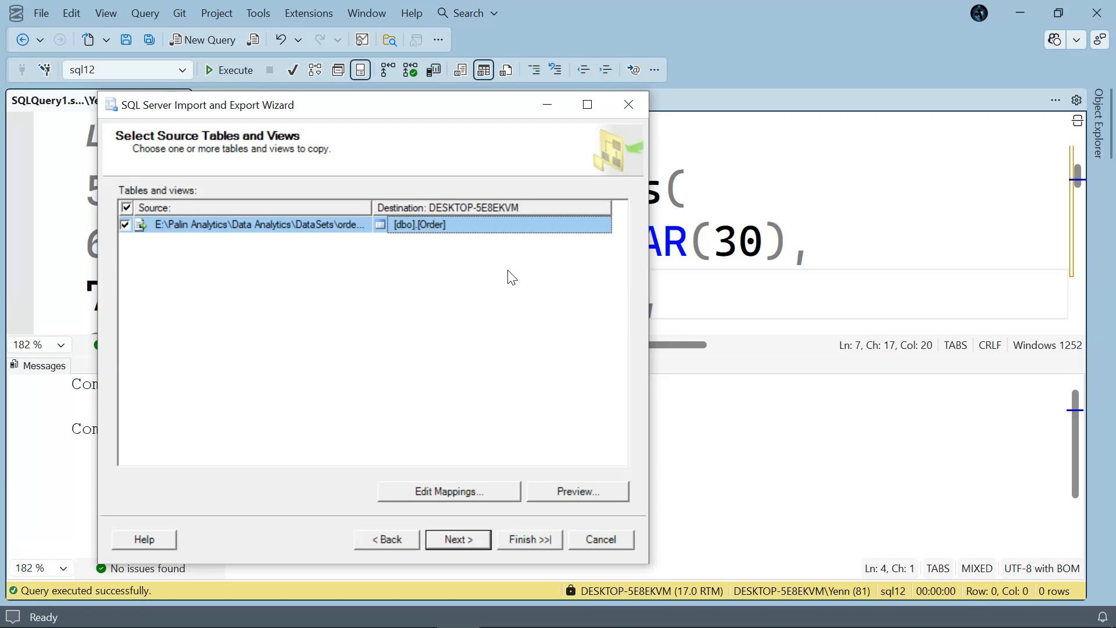
# Review the column mappings, types and sizes proposed for creating the [dbo].[Order] table.
pyautogui.click(491, 492)
pyautogui.scroll(-5, 257, 403)
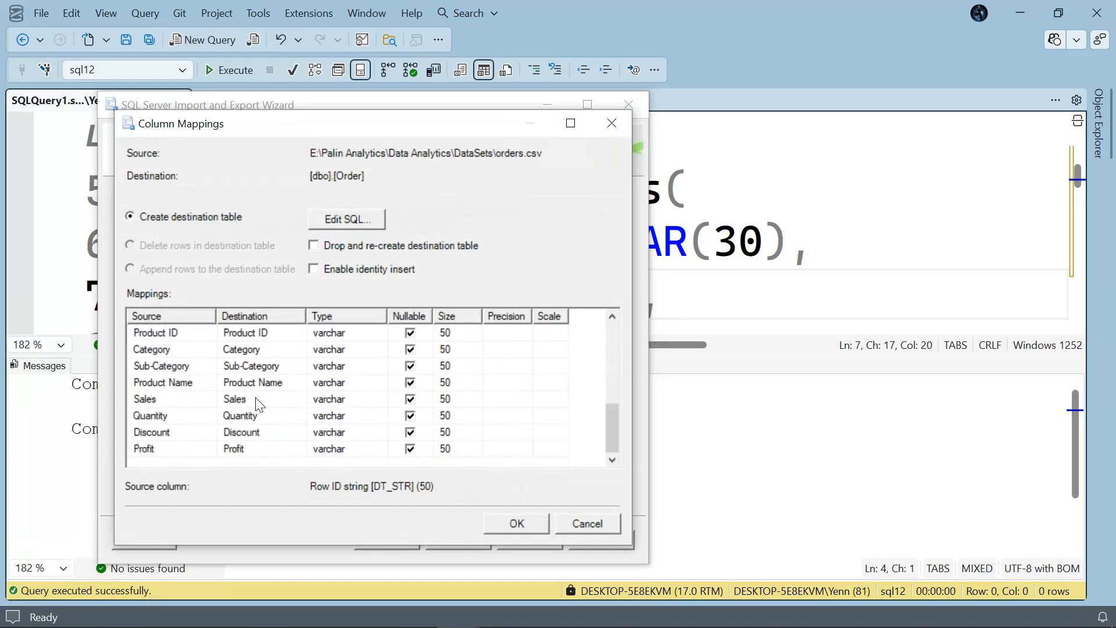
pyautogui.scroll(5, 257, 404)
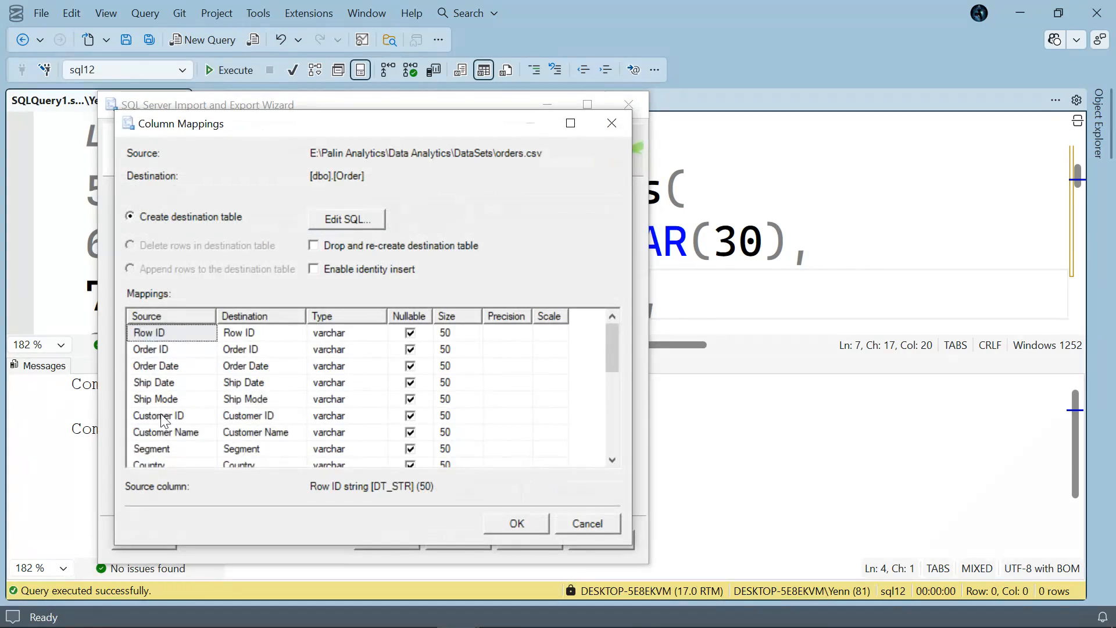
pyautogui.scroll(-2, 378, 397)
pyautogui.scroll(2, 378, 397)
pyautogui.click(259, 332)
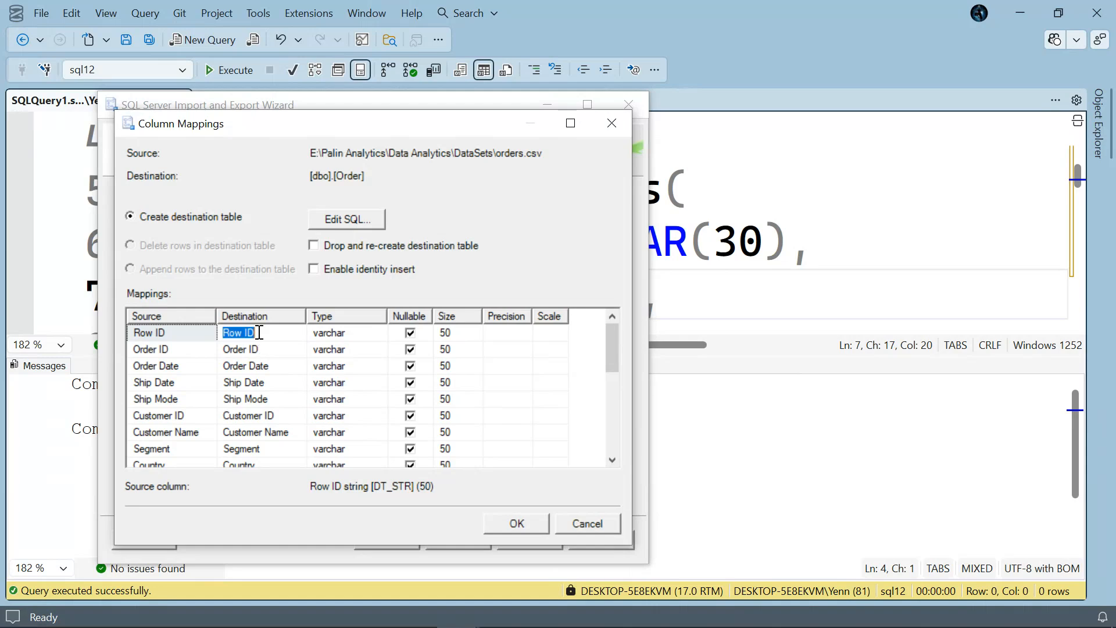
pyautogui.click(301, 330)
pyautogui.click(288, 347)
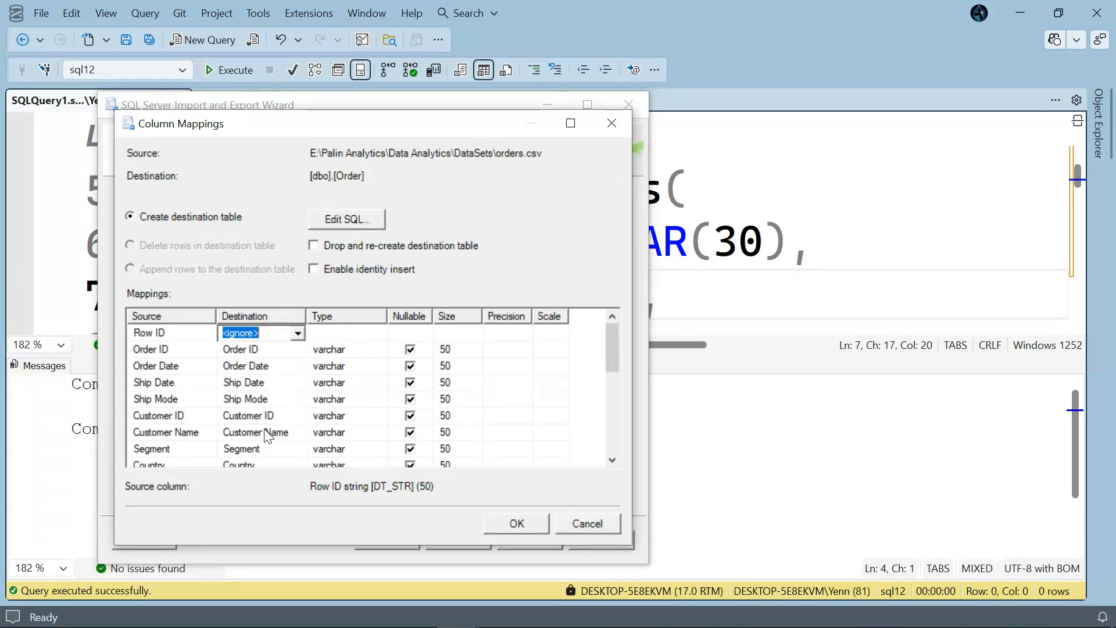
pyautogui.click(270, 368)
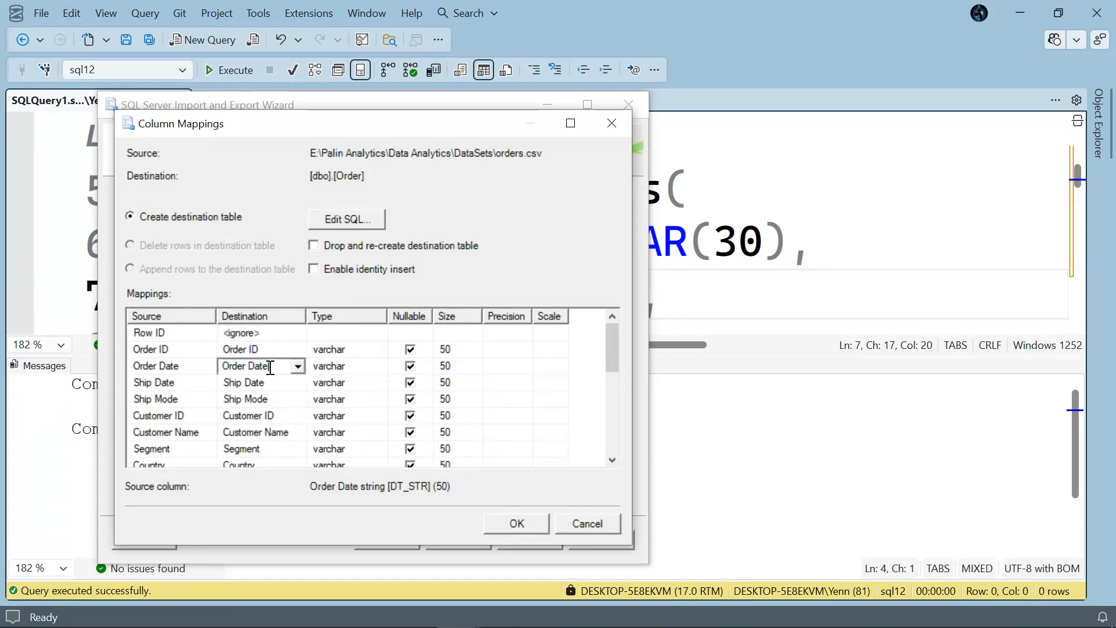
pyautogui.click(297, 366)
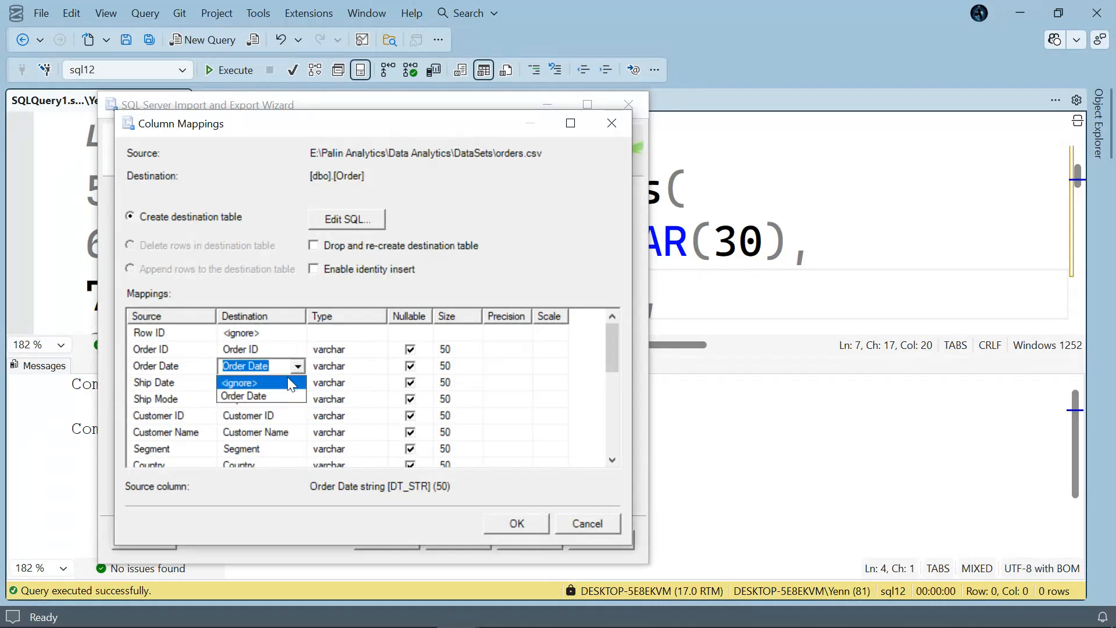
pyautogui.click(292, 371)
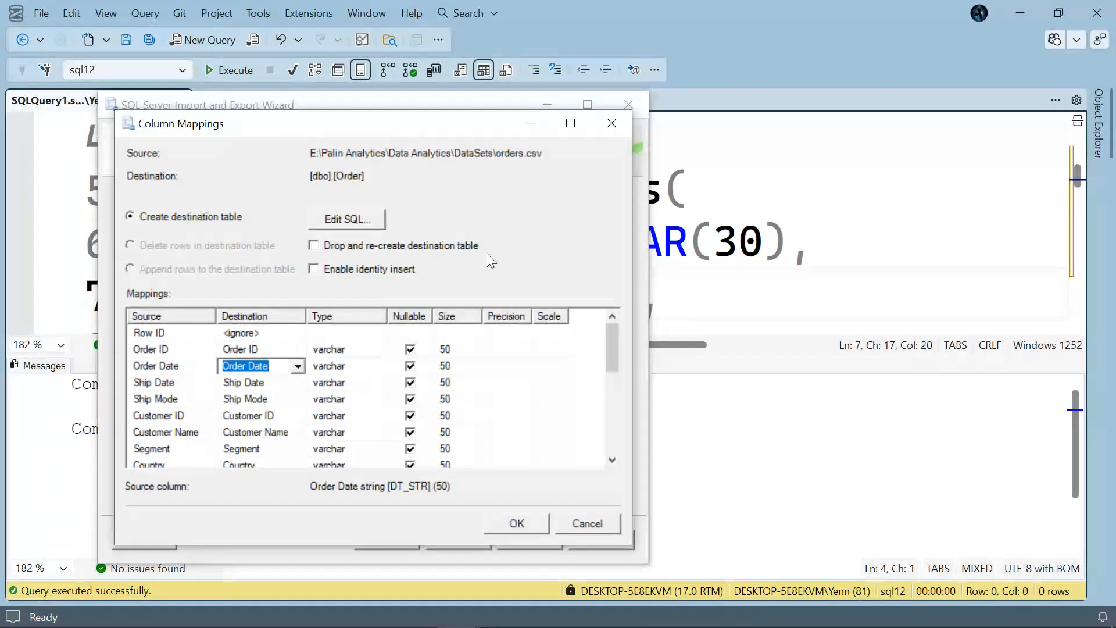
pyautogui.click(581, 524)
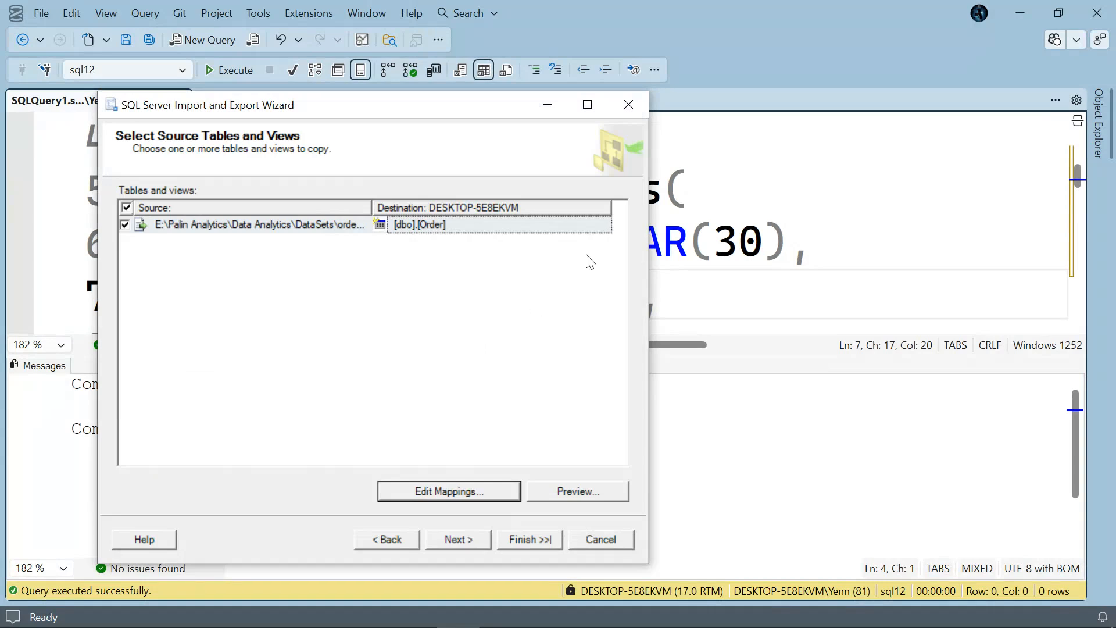
# Set the import wizard aside and review the CREATE TABLE Orders column definitions in the query, down to the ProductName length.
pyautogui.click(547, 104)
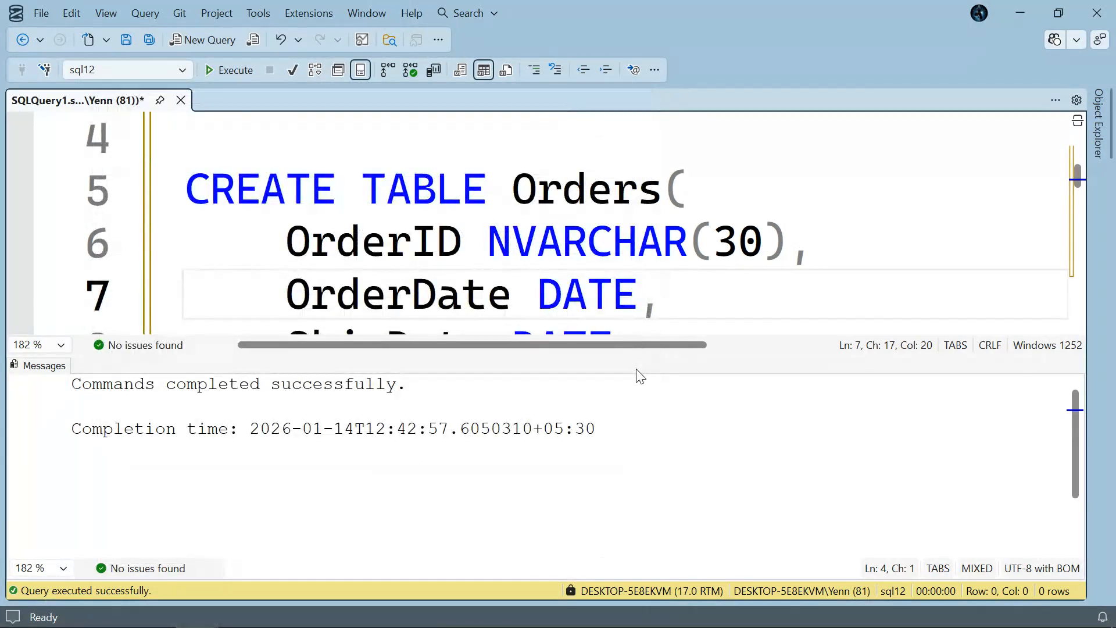
pyautogui.scroll(-7, 704, 244)
pyautogui.scroll(1, 704, 244)
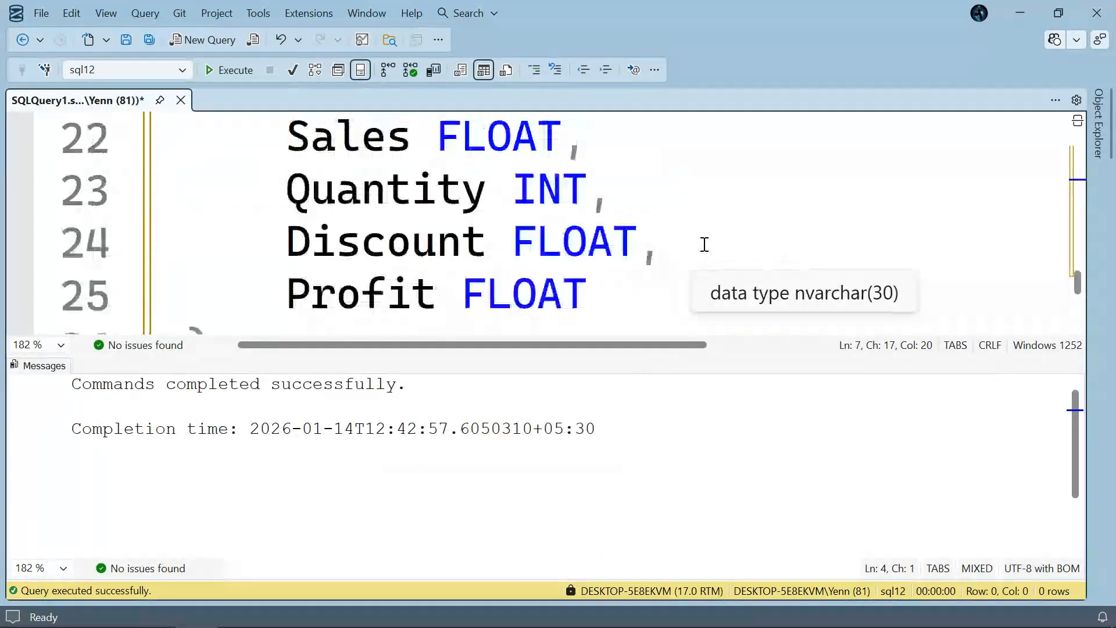
pyautogui.scroll(3, 704, 244)
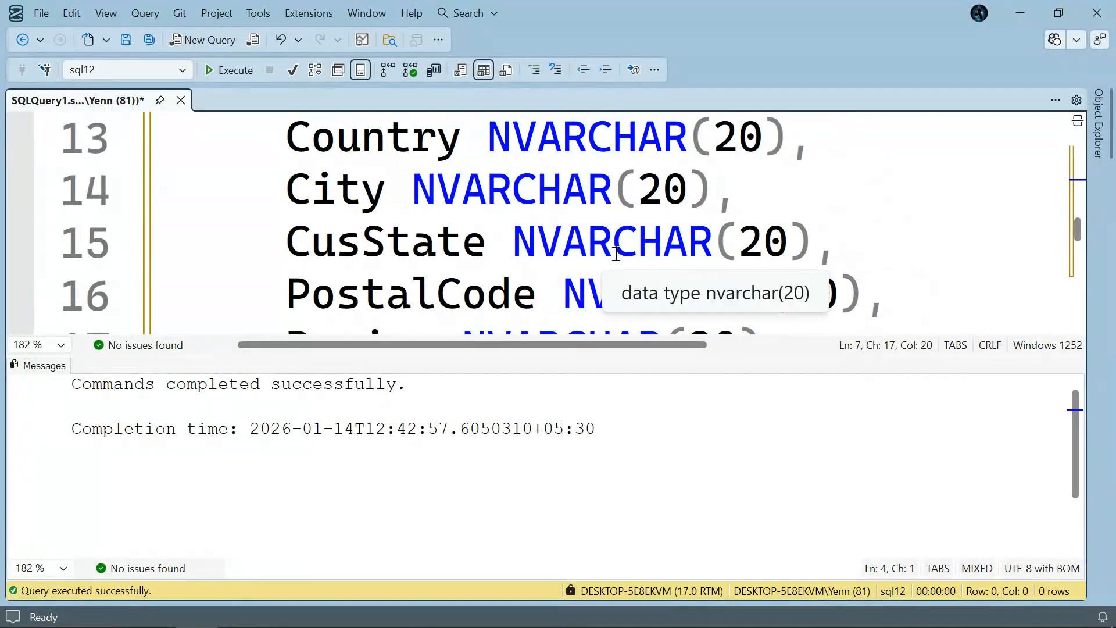
pyautogui.scroll(-1, 616, 254)
pyautogui.scroll(-1, 616, 253)
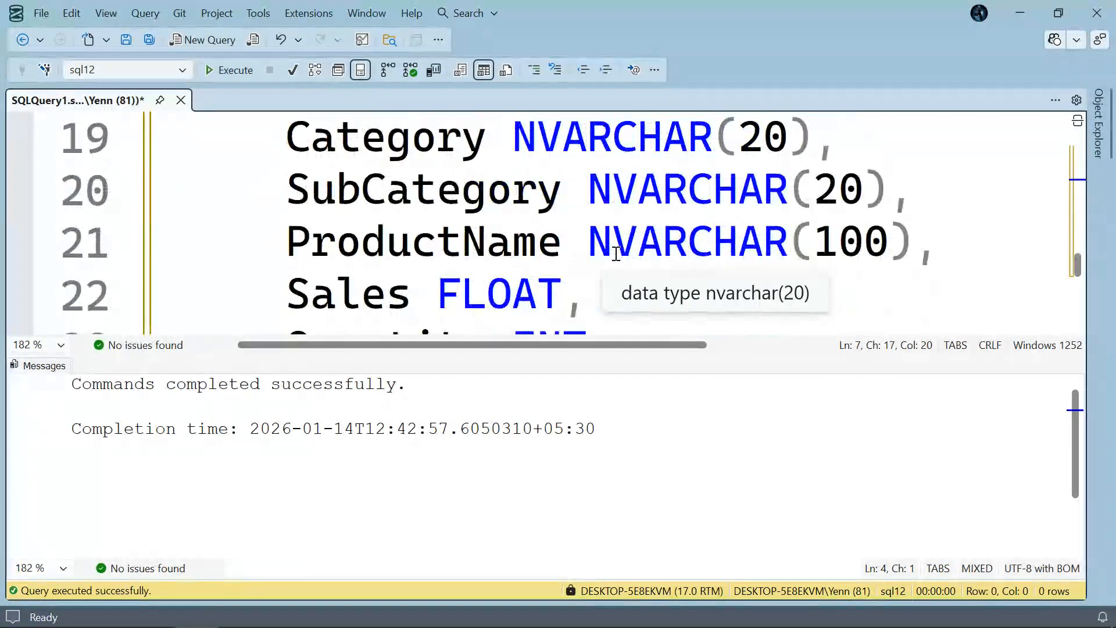
pyautogui.click(887, 243)
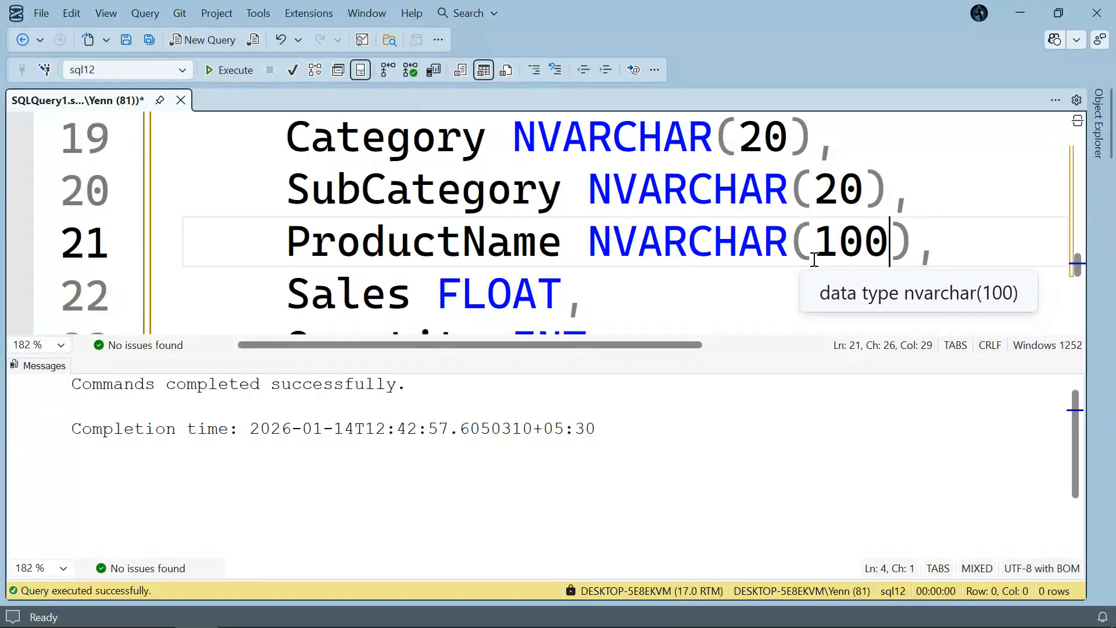
# Switch back to the import wizard and review the column mappings and sizes for the [dbo].[Order] destination table.
pyautogui.moveTo(553, 626)
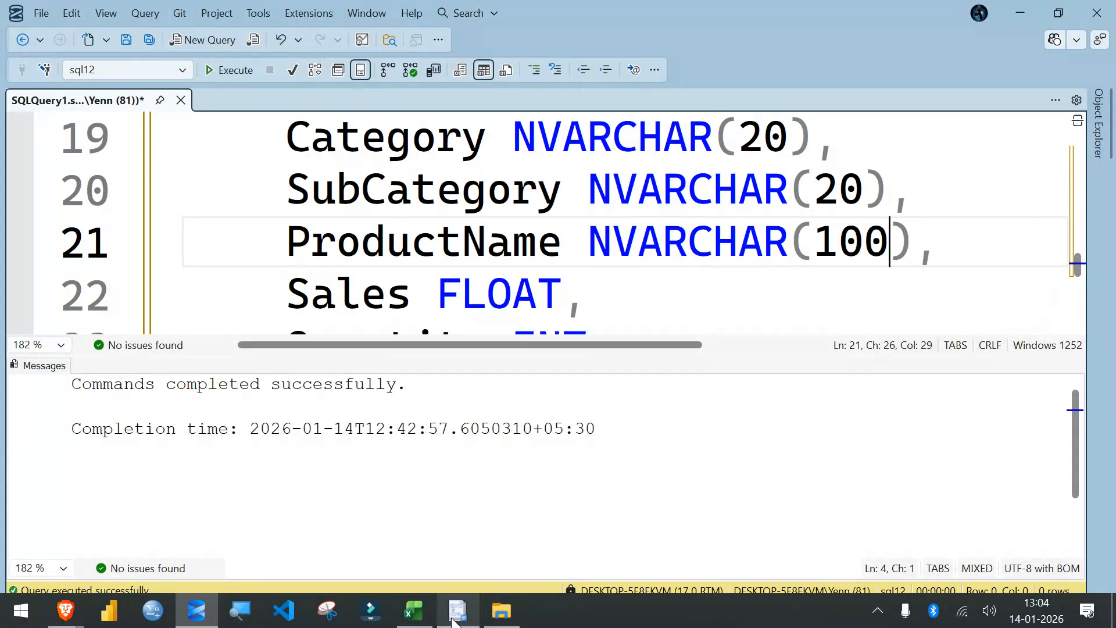
pyautogui.moveTo(457, 610)
pyautogui.click(465, 512)
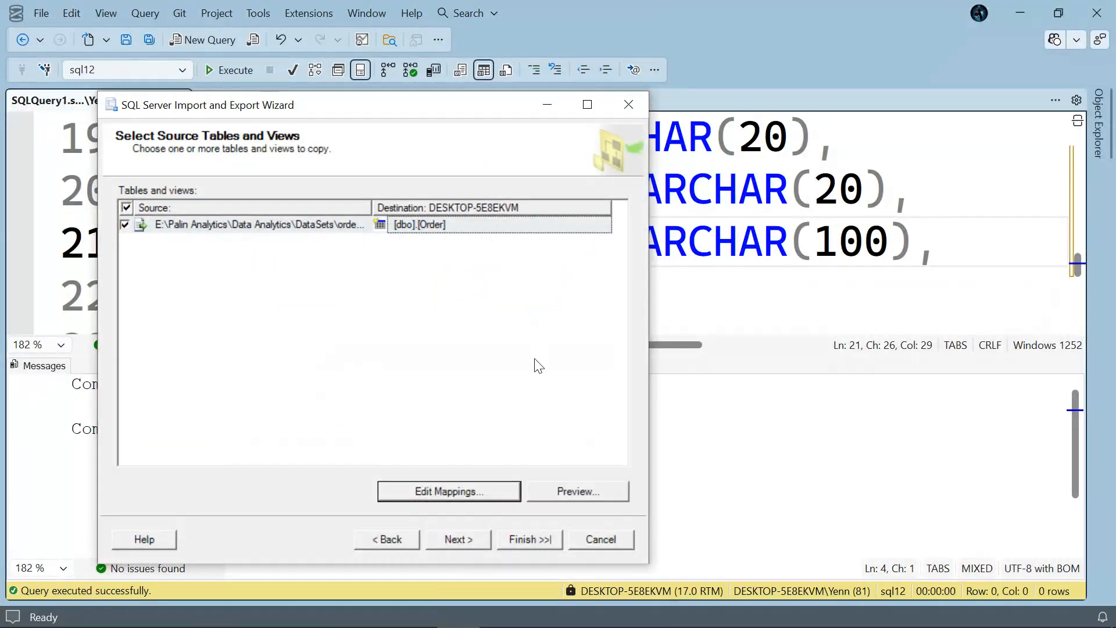
pyautogui.click(494, 227)
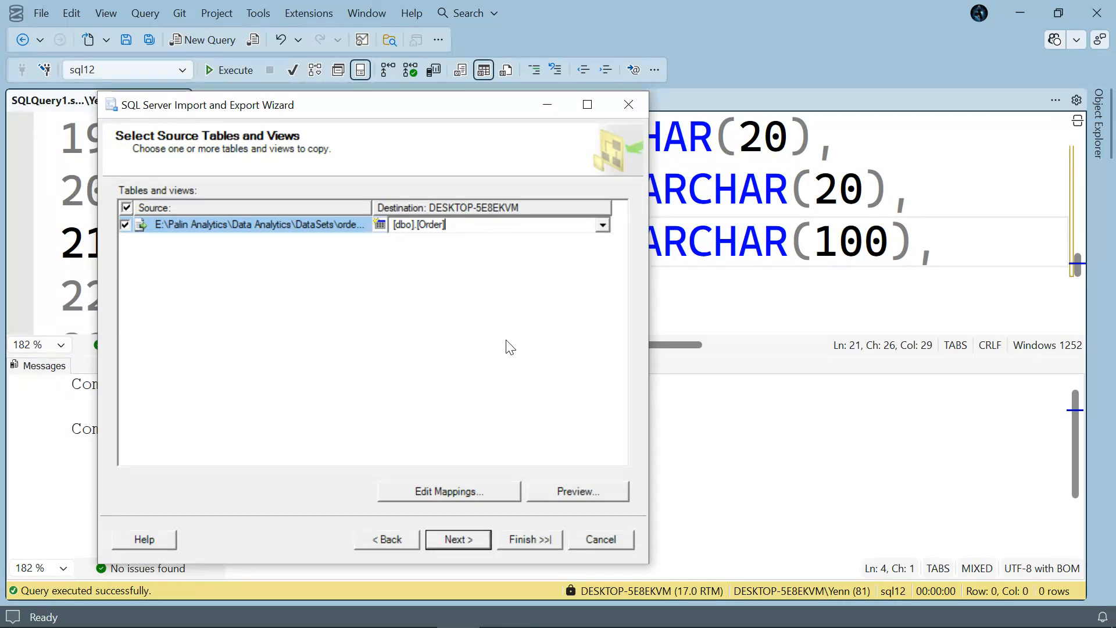
pyautogui.press('Return')
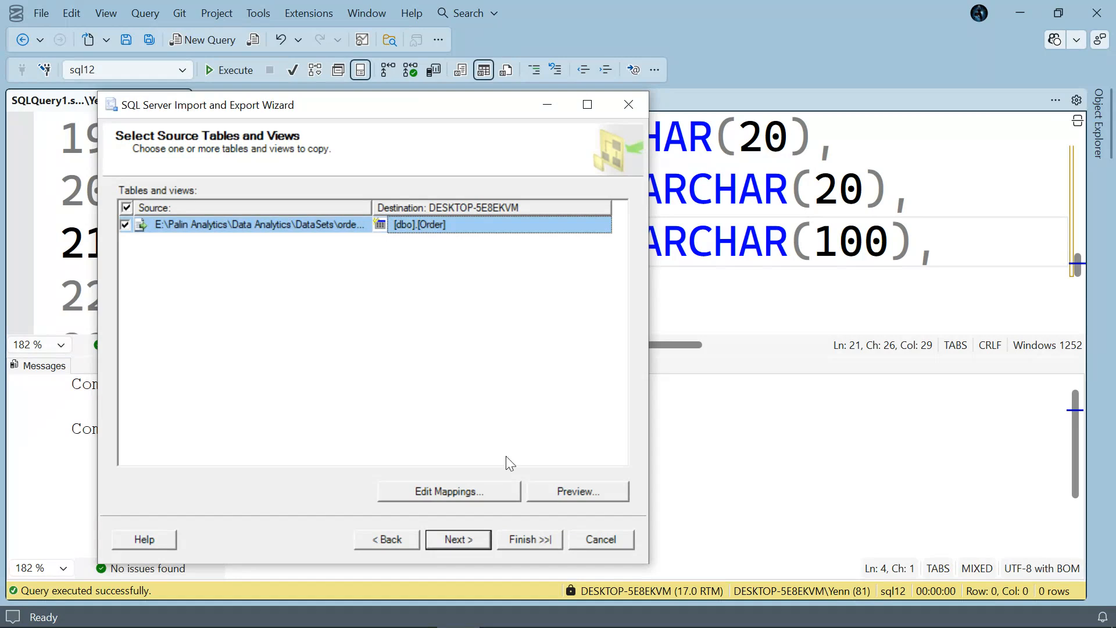
pyautogui.click(475, 489)
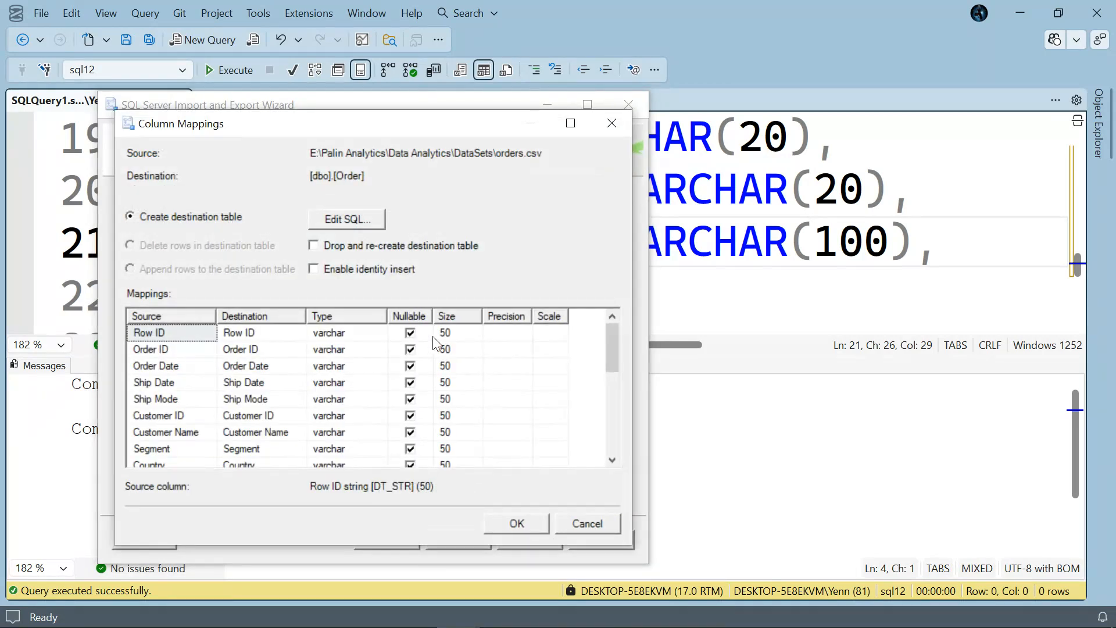
pyautogui.scroll(-5, 469, 358)
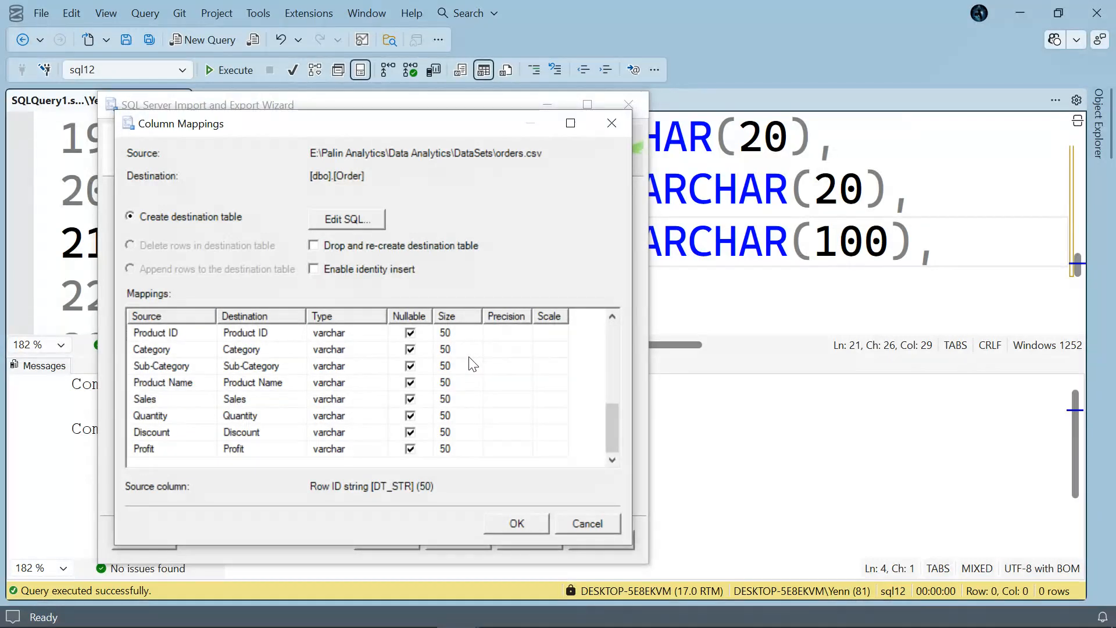
pyautogui.scroll(5, 469, 364)
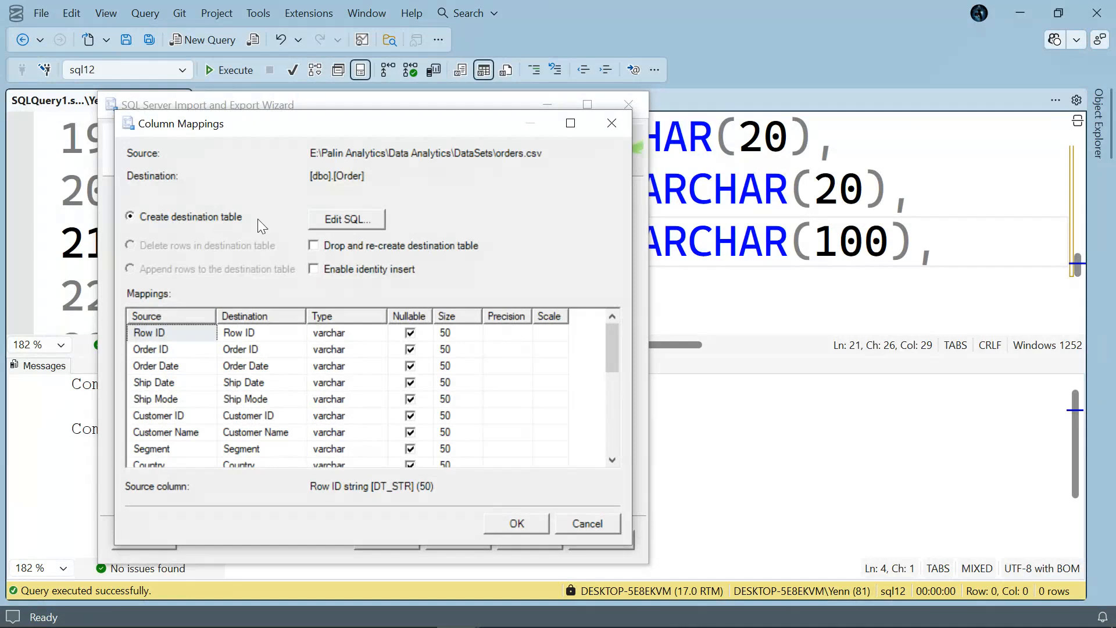
# Review the generated CREATE TABLE [dbo].[Order] statement from first to last column, and leave it without changes.
pyautogui.click(364, 225)
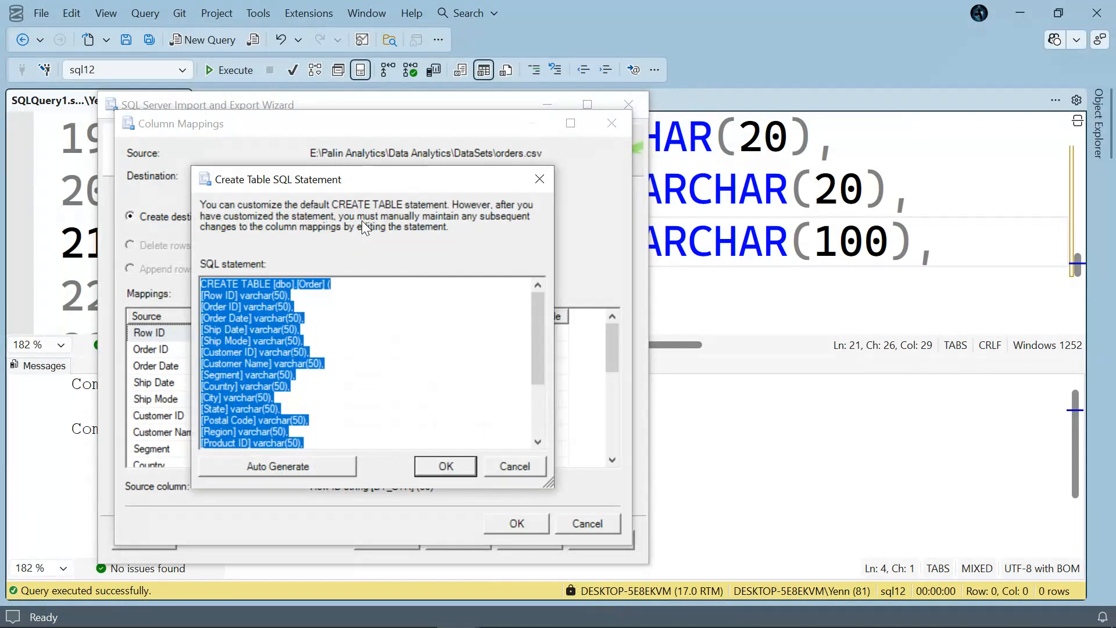
pyautogui.click(360, 342)
pyautogui.scroll(-3, 377, 372)
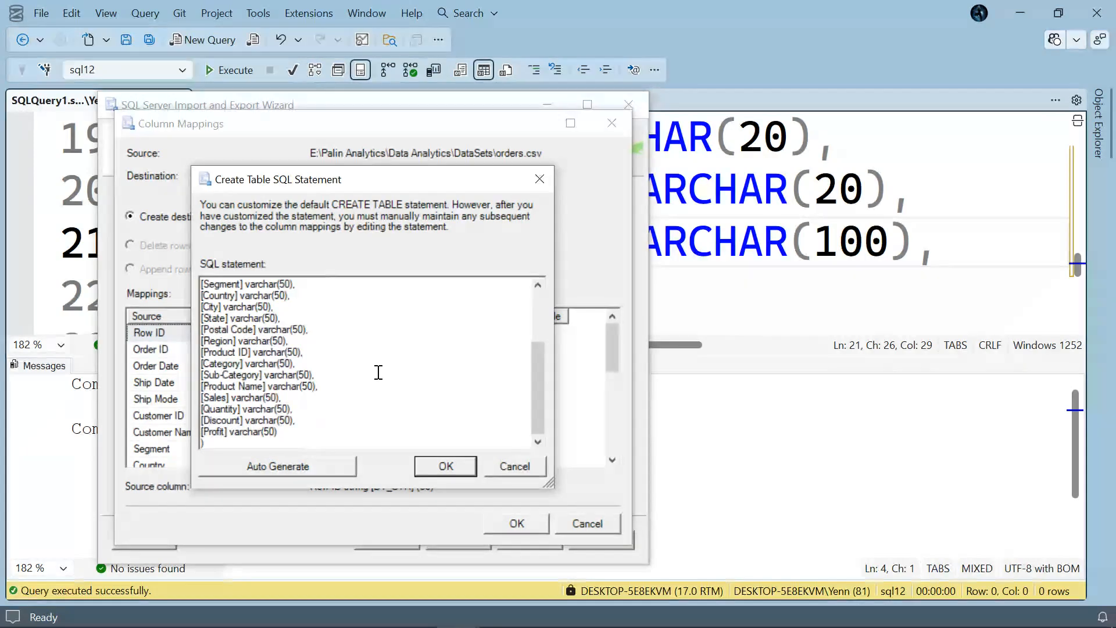
pyautogui.scroll(2, 378, 372)
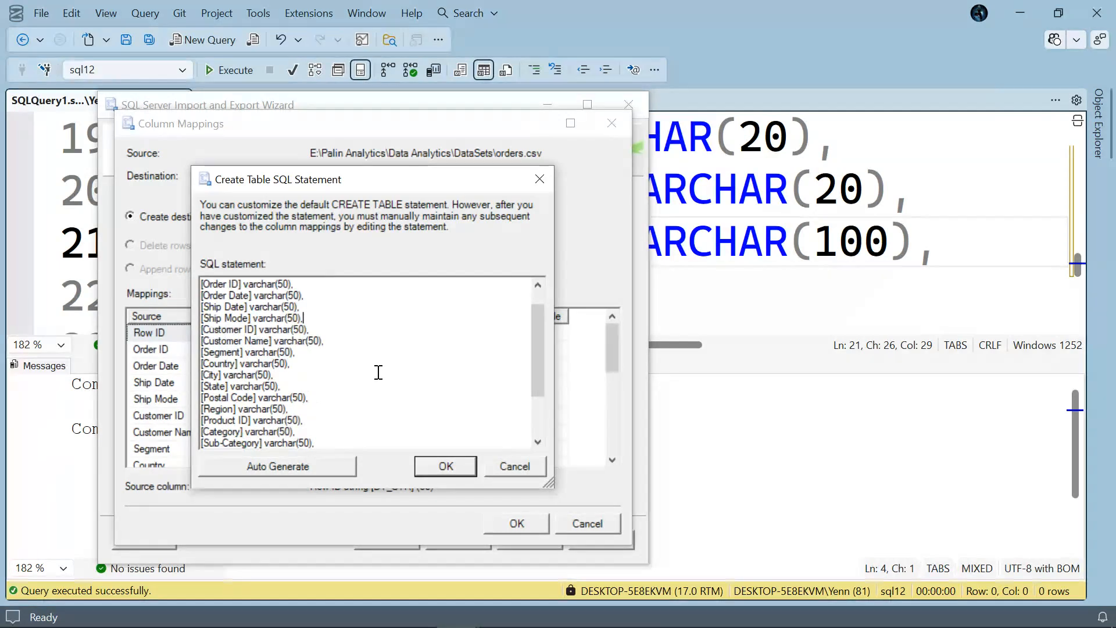
pyautogui.scroll(1, 379, 372)
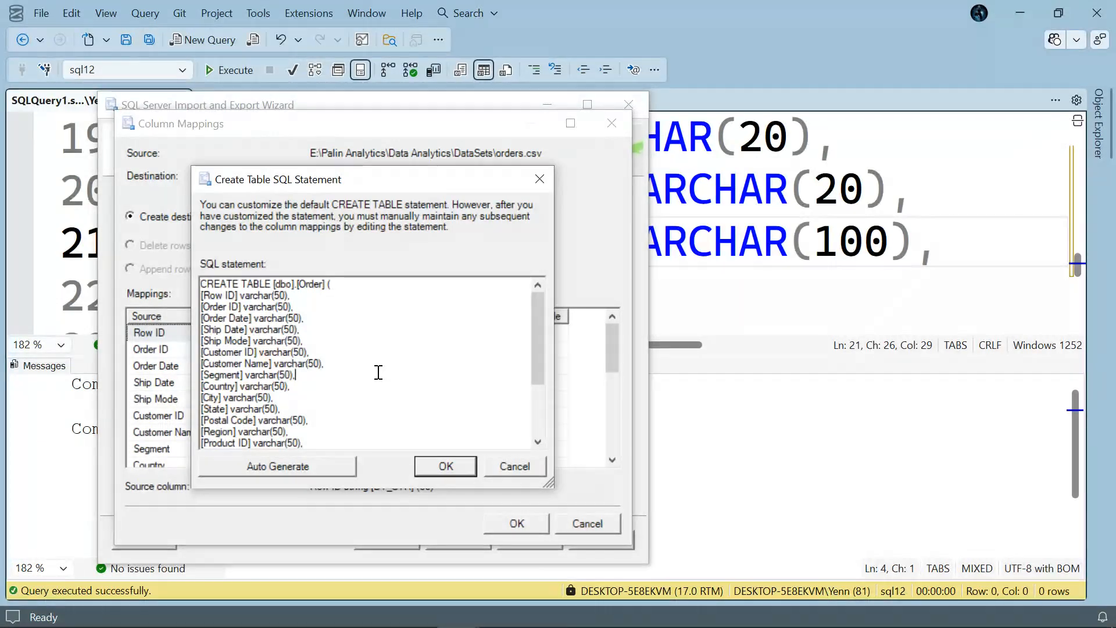
pyautogui.scroll(-3, 359, 375)
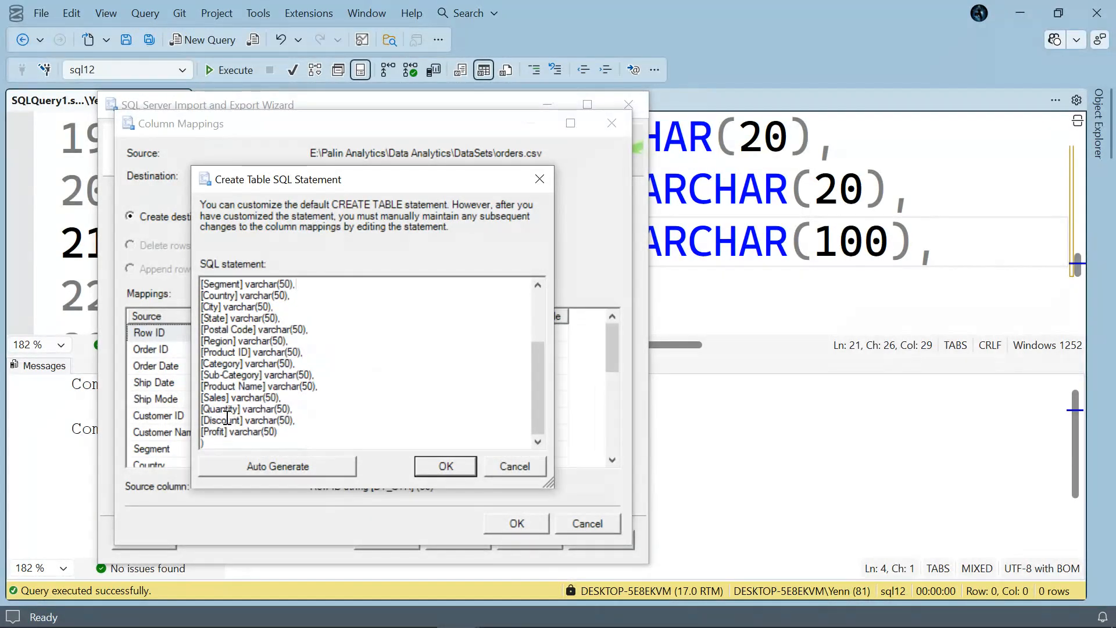
pyautogui.click(514, 465)
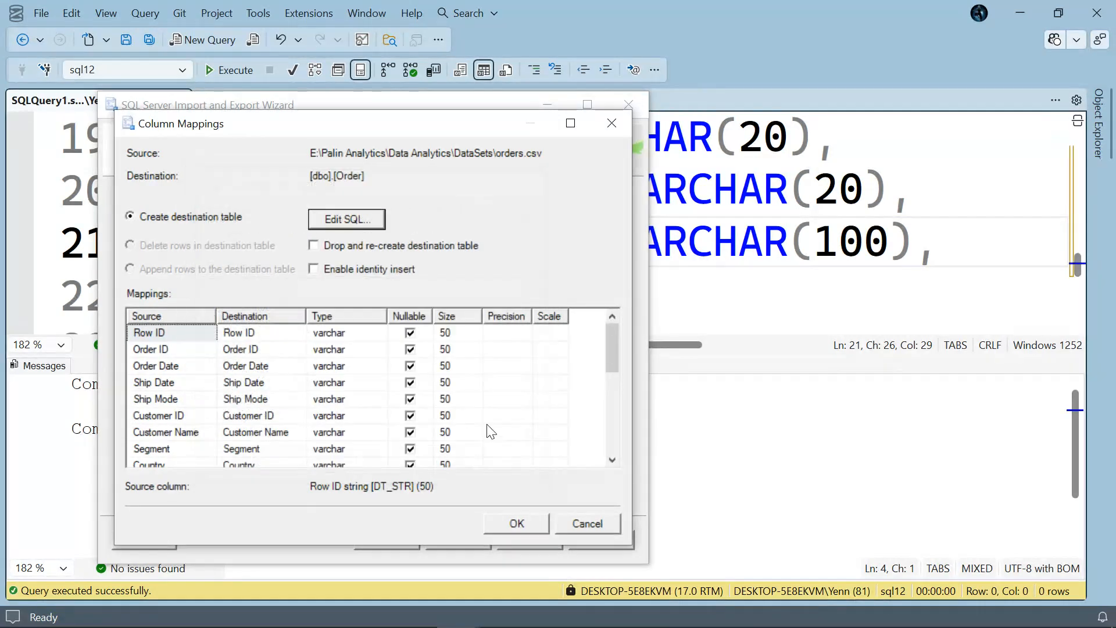
# Recheck the mapped column types and sizes down to Profit, keeping the identity insert option disabled.
pyautogui.scroll(-5, 491, 431)
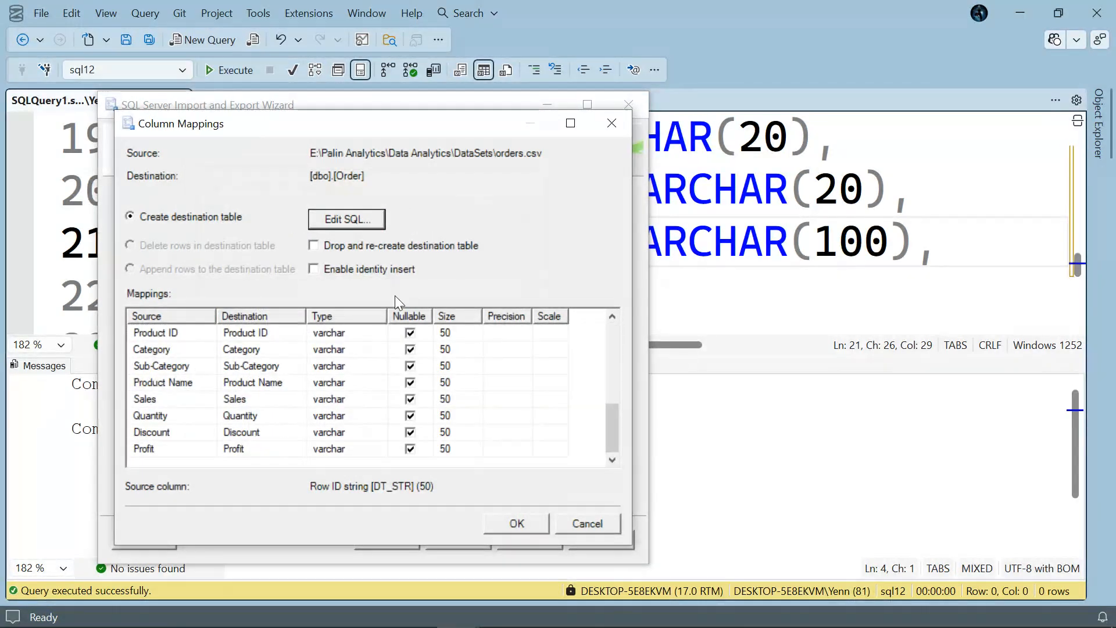
pyautogui.click(314, 269)
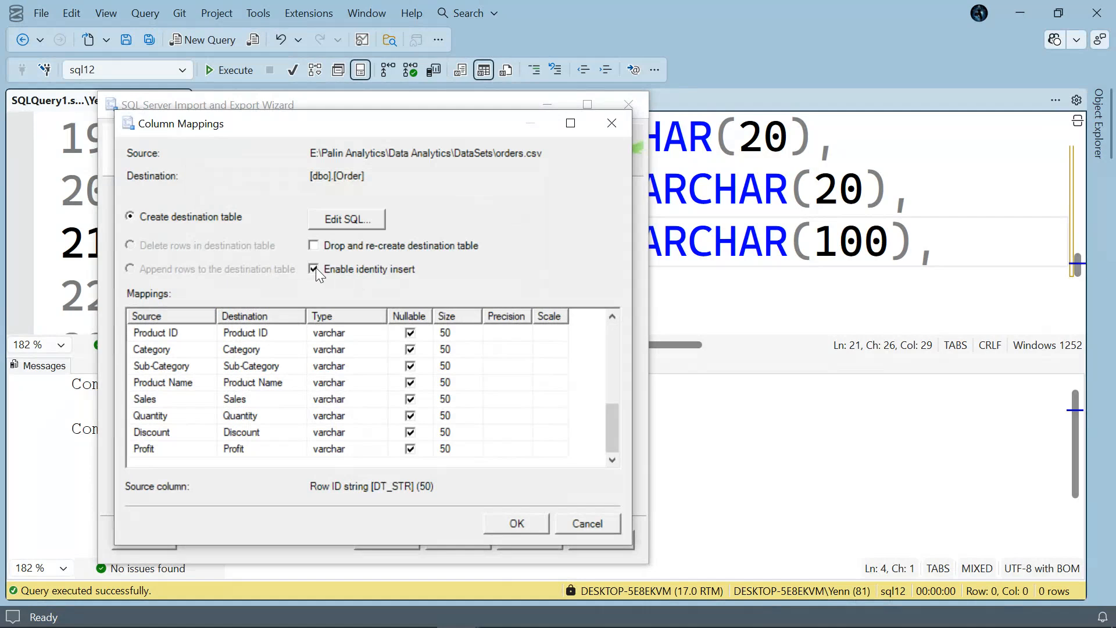
pyautogui.click(313, 267)
pyautogui.scroll(5, 493, 450)
pyautogui.scroll(-5, 493, 450)
pyautogui.scroll(5, 493, 449)
pyautogui.scroll(-5, 493, 449)
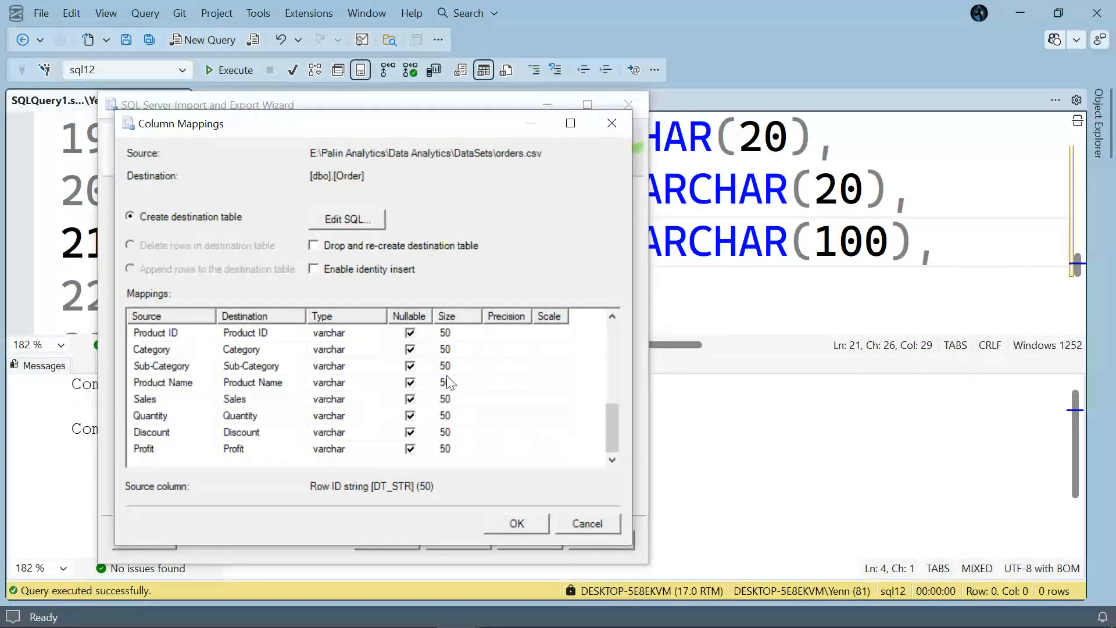
# Open the CREATE TABLE [dbo].[Order] statement for editing and change the Sales column's type to FLOAT.
pyautogui.click(355, 214)
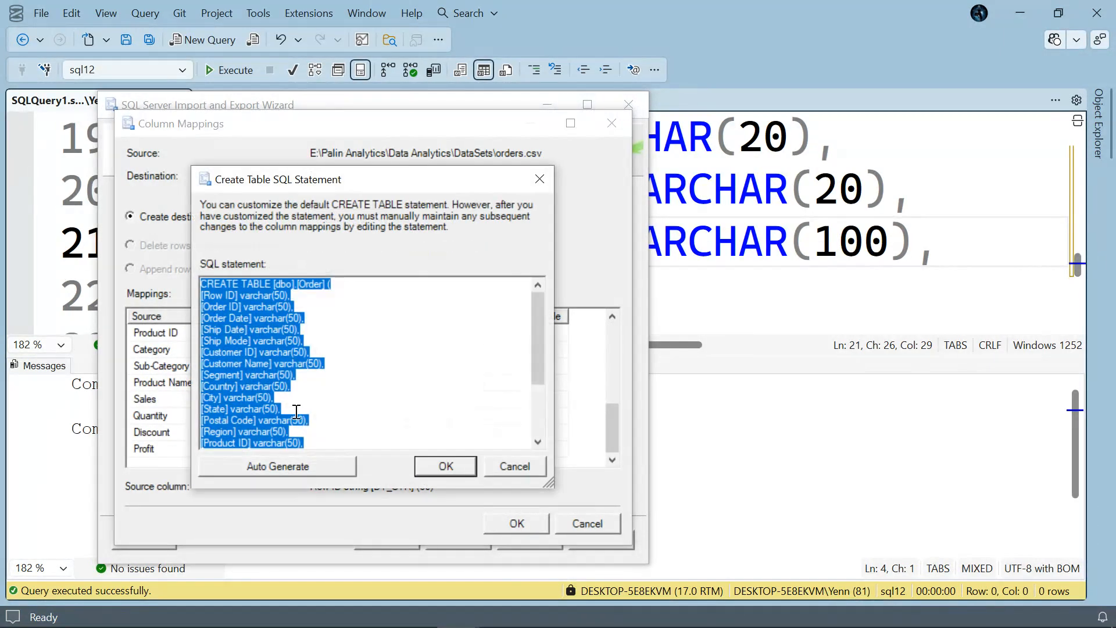
pyautogui.scroll(-3, 287, 411)
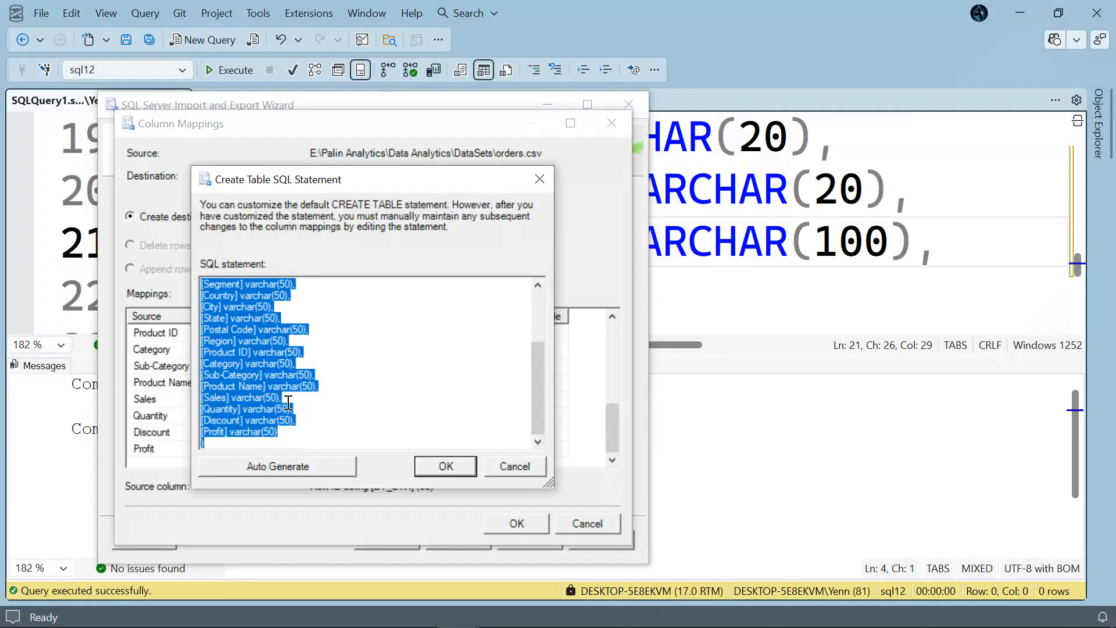
pyautogui.click(280, 401)
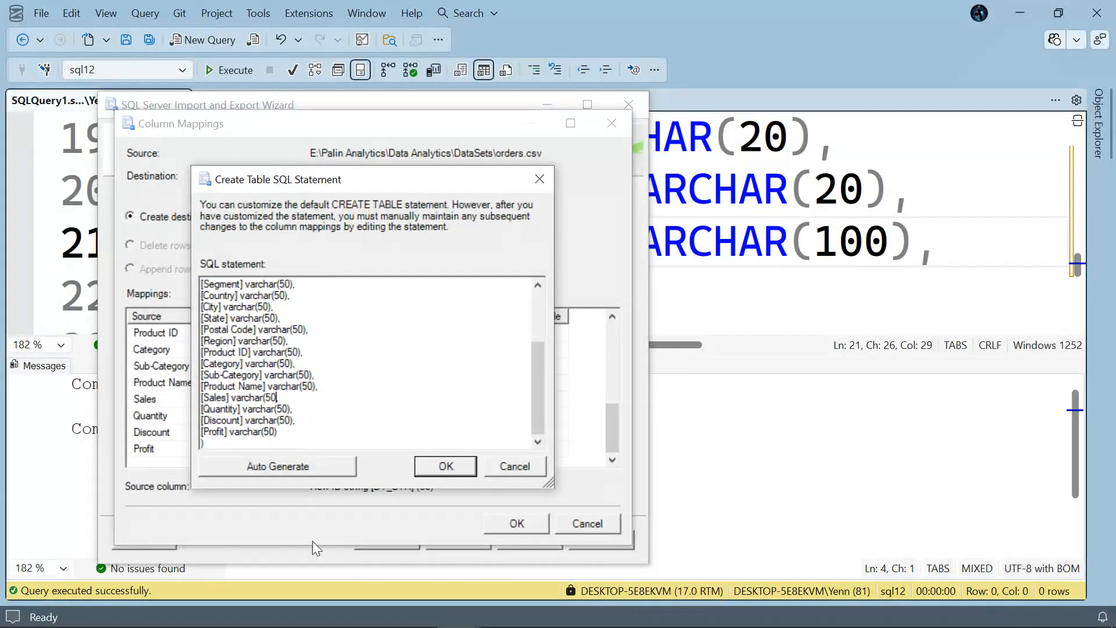
pyautogui.press('BackSpace')
pyautogui.press('BackSpace')
pyautogui.press('BackSpace')
pyautogui.press('BackSpace')
pyautogui.press('BackSpace')
pyautogui.press('BackSpace')
pyautogui.press('BackSpace')
pyautogui.press('BackSpace')
pyautogui.press('BackSpace')
pyautogui.press('BackSpace')
pyautogui.press('BackSpace')
pyautogui.press('BackSpace')
pyautogui.write('FLOAT,')
# Change the Quantity column's type to INT in the CREATE TABLE statement.
pyautogui.click(304, 413)
pyautogui.press('BackSpace')
pyautogui.press('BackSpace')
pyautogui.press('BackSpace')
pyautogui.press('BackSpace')
pyautogui.press('BackSpace')
pyautogui.press('BackSpace')
pyautogui.press('BackSpace')
pyautogui.press('BackSpace')
pyautogui.press('BackSpace')
pyautogui.press('BackSpace')
pyautogui.press('BackSpace')
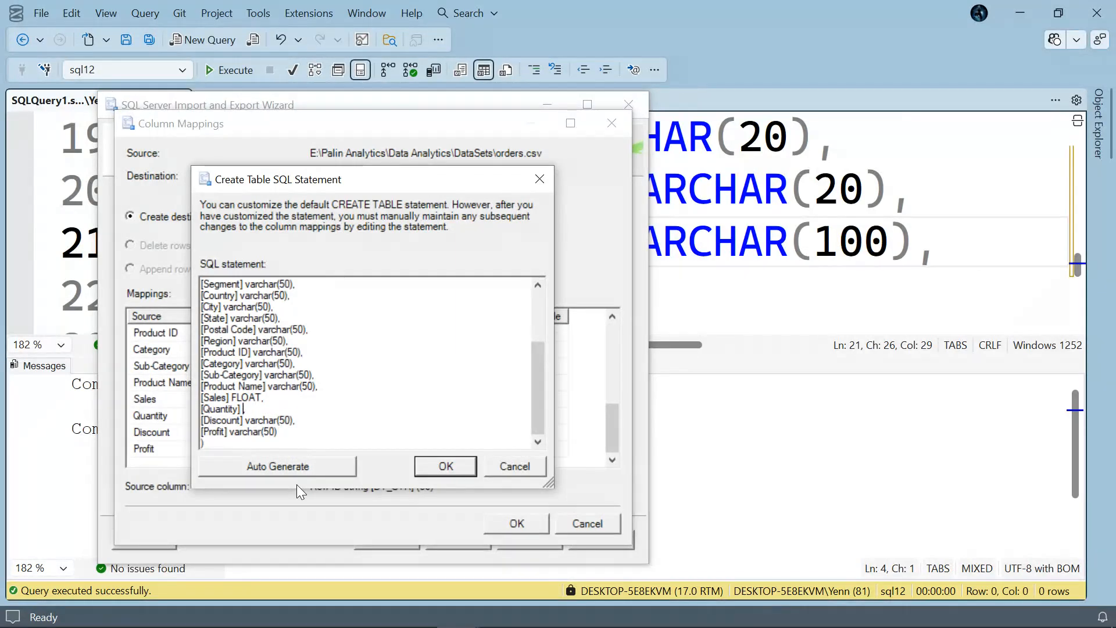
pyautogui.write('INT,')
# Change the Discount column's type to FLOAT in the CREATE TABLE statement.
pyautogui.press('Down')
pyautogui.press('End')
pyautogui.press('BackSpace')
pyautogui.press('BackSpace')
pyautogui.press('BackSpace')
pyautogui.press('BackSpace')
pyautogui.press('BackSpace')
pyautogui.press('BackSpace')
pyautogui.press('BackSpace')
pyautogui.press('BackSpace')
pyautogui.press('BackSpace')
pyautogui.press('BackSpace')
pyautogui.press('BackSpace')
pyautogui.press('BackSpace')
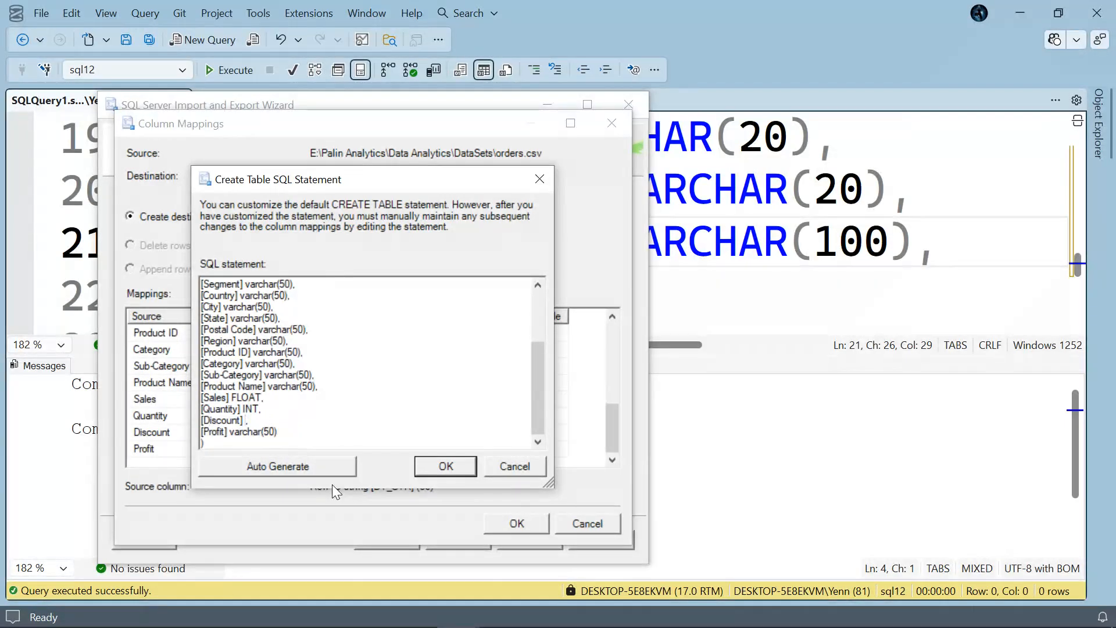
pyautogui.write('FLOAT,')
# Change the Profit column's type to FLOAT and accept the customized CREATE TABLE statement.
pyautogui.press('Down')
pyautogui.press('BackSpace')
pyautogui.press('BackSpace')
pyautogui.press('BackSpace')
pyautogui.press('BackSpace')
pyautogui.press('BackSpace')
pyautogui.press('BackSpace')
pyautogui.press('BackSpace')
pyautogui.press('BackSpace')
pyautogui.press('BackSpace')
pyautogui.press('BackSpace')
pyautogui.press('BackSpace')
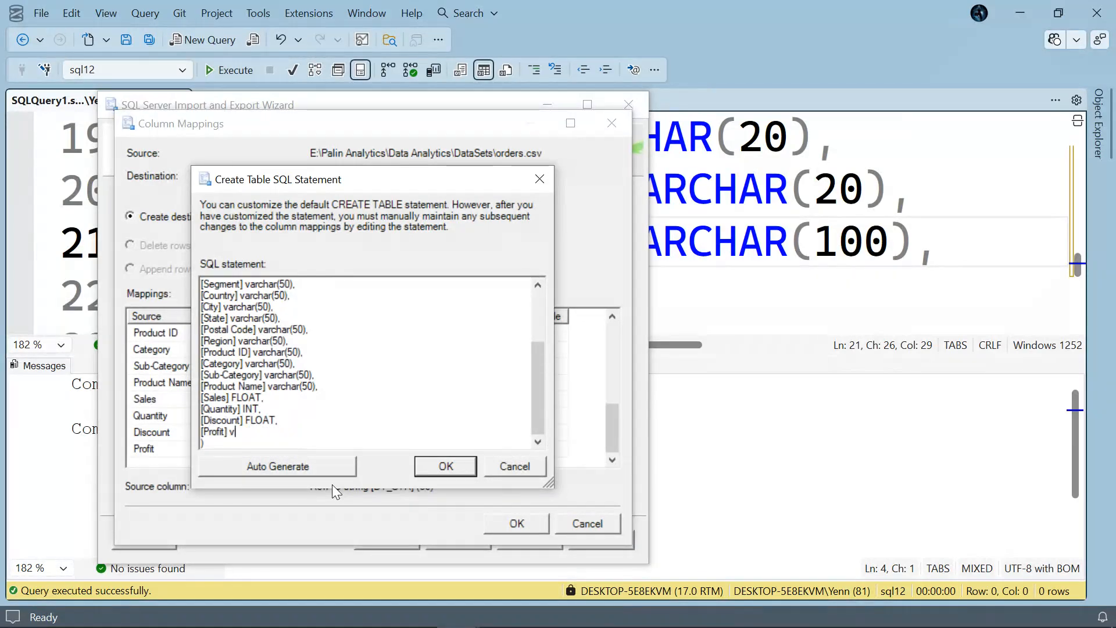
pyautogui.write('FLOAT')
pyautogui.click(459, 467)
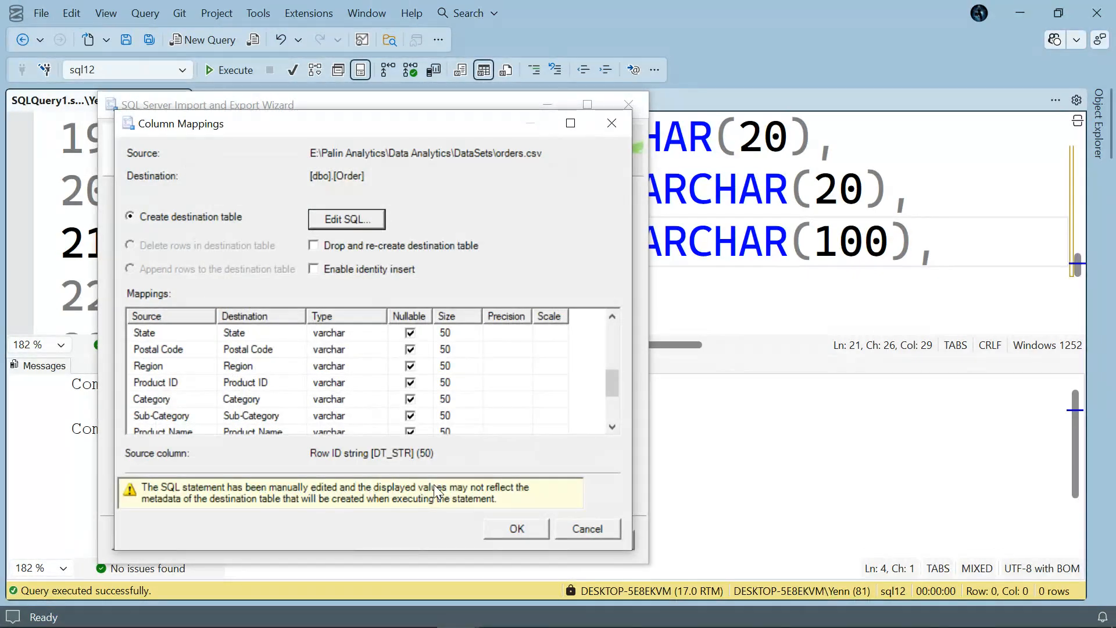
# Accept the column mappings and run the import of orders.csv into [dbo].[Order].
pyautogui.scroll(-2, 504, 405)
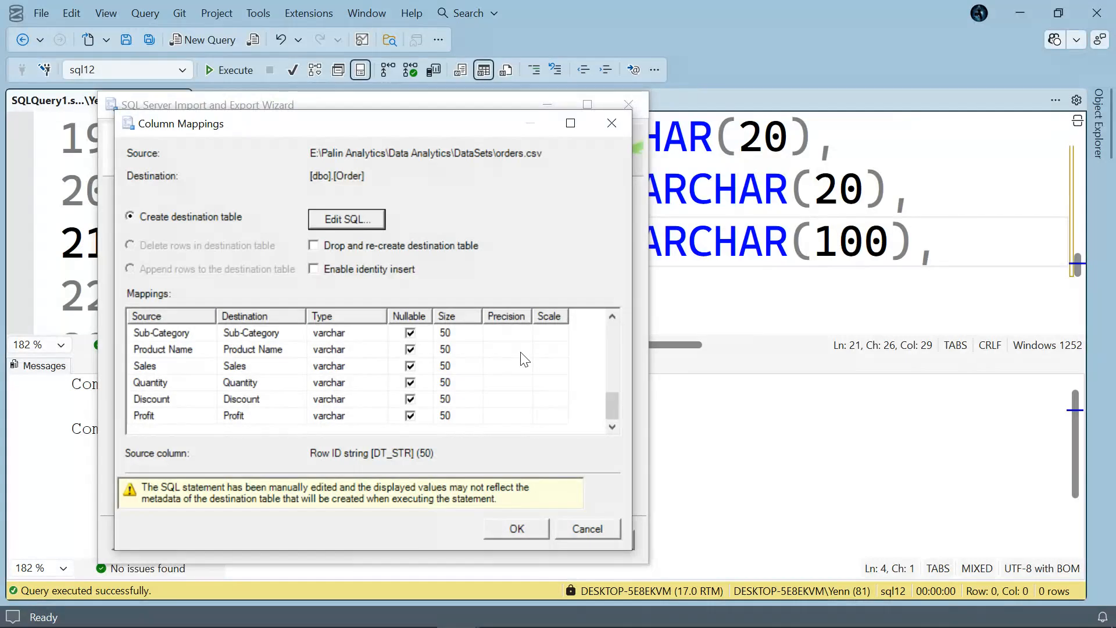
pyautogui.click(518, 529)
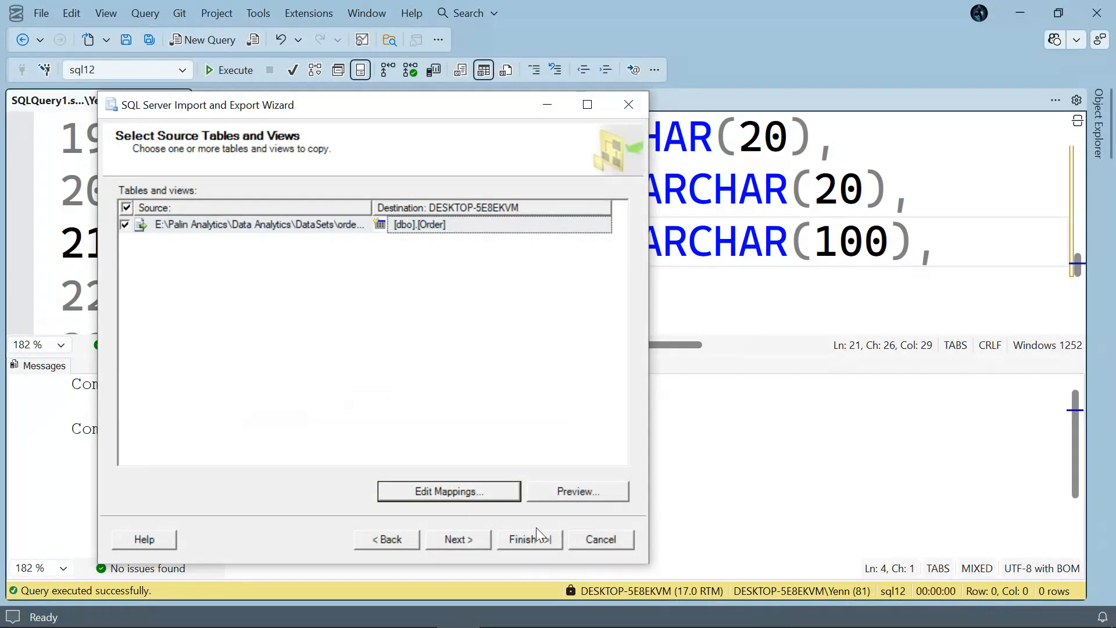
pyautogui.click(532, 539)
pyautogui.click(532, 538)
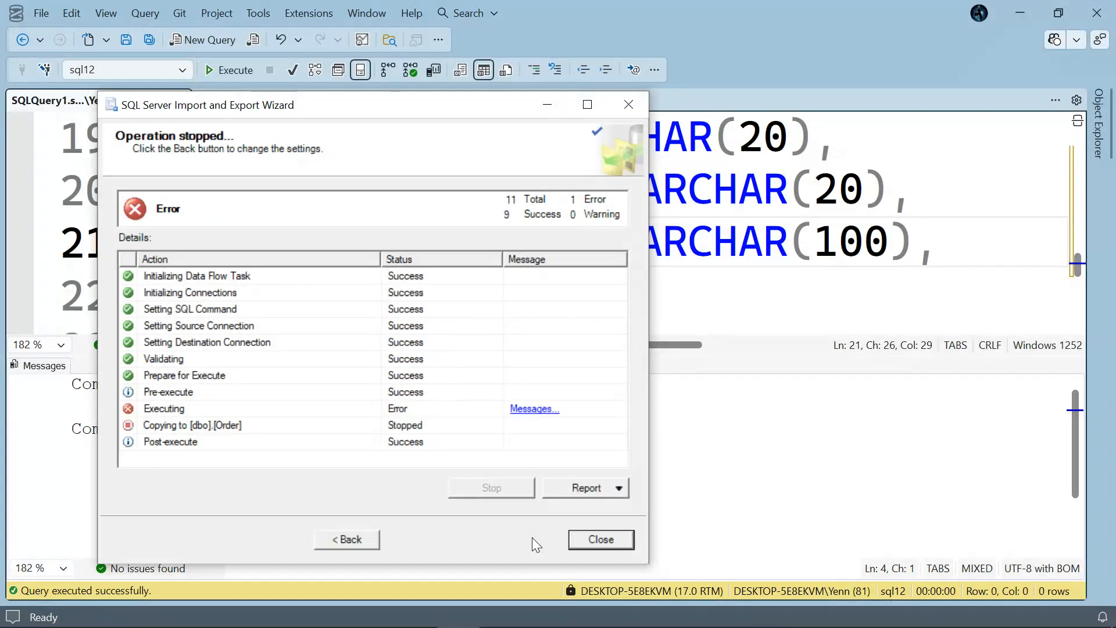
# Read through the error messages reported for the Executing action, and close the report.
pyautogui.click(531, 409)
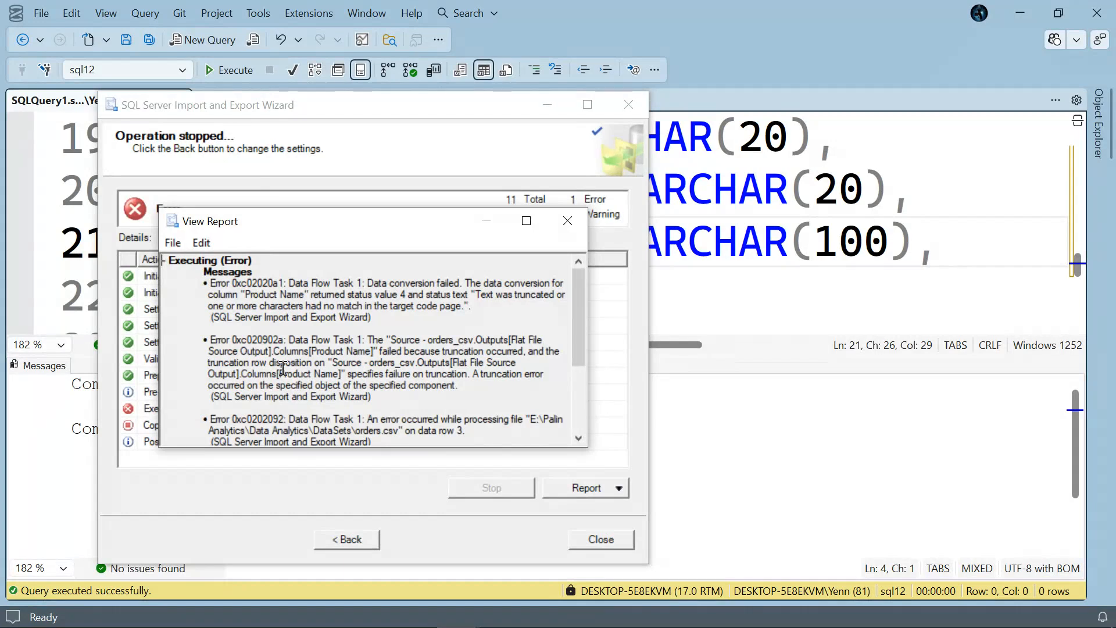
pyautogui.scroll(-3, 459, 383)
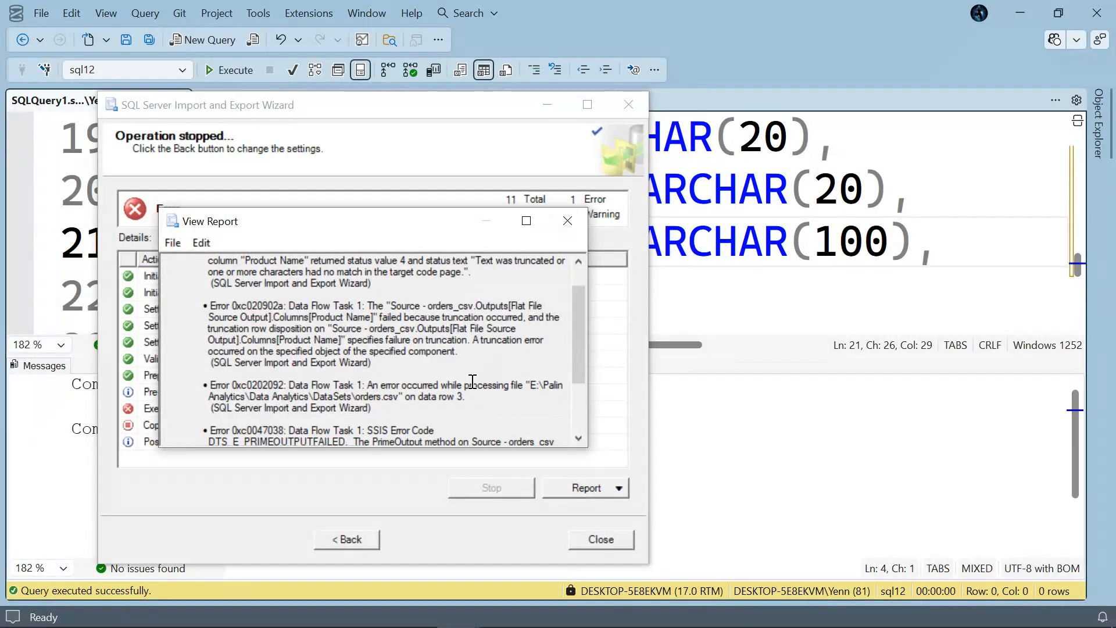
pyautogui.scroll(-3, 473, 381)
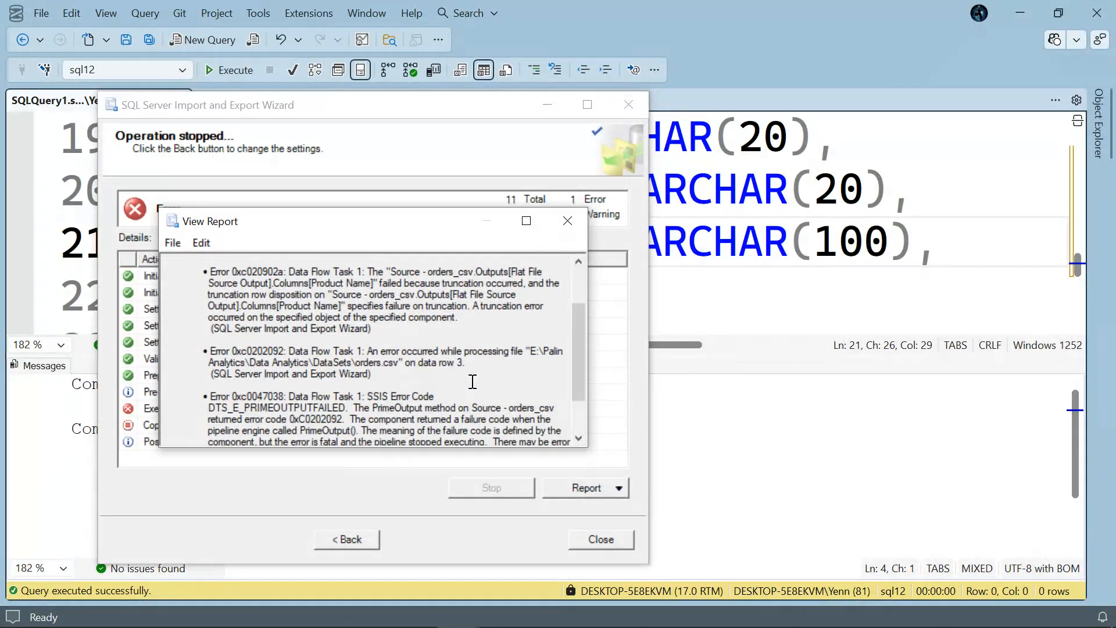
pyautogui.scroll(-3, 472, 382)
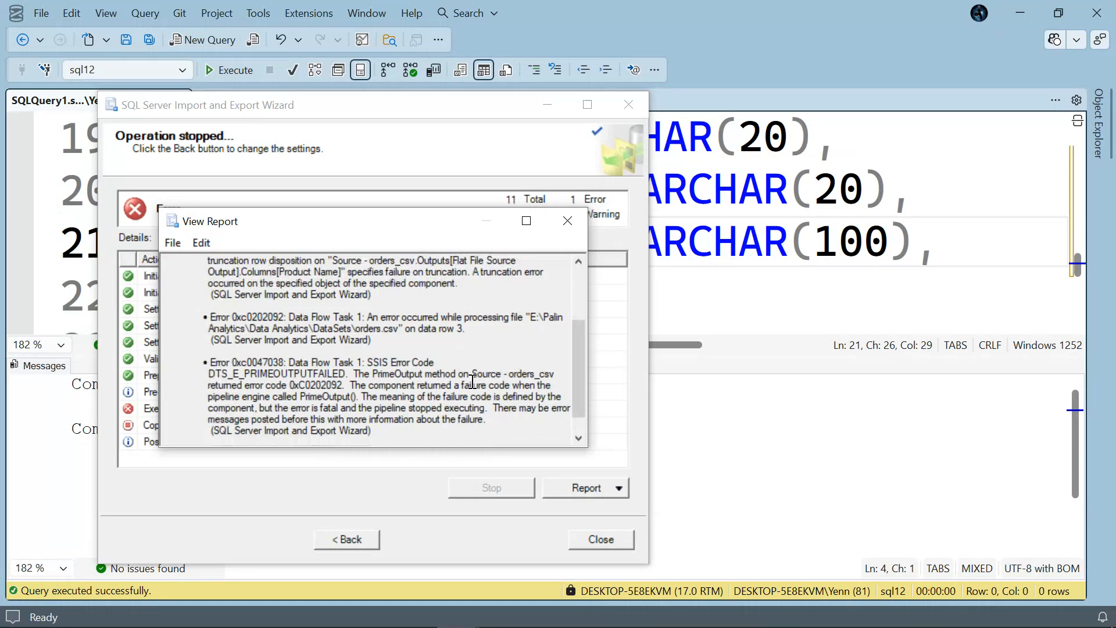
pyautogui.click(566, 220)
# Go back to the column mappings and set the Product Name column to varchar(500) in the CREATE TABLE statement.
pyautogui.click(348, 536)
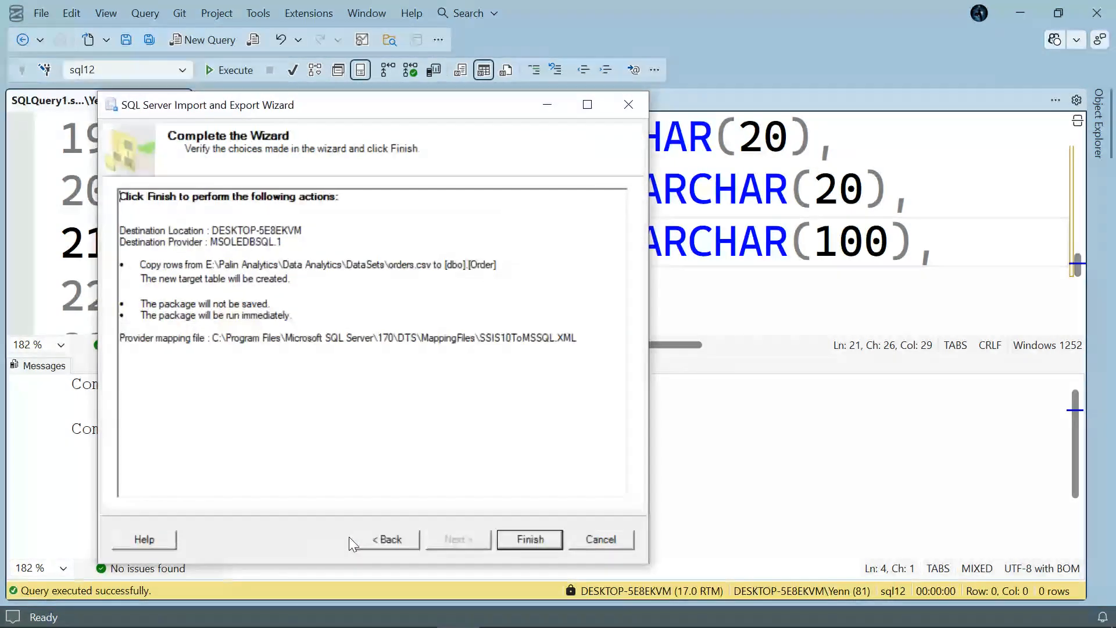
pyautogui.click(382, 544)
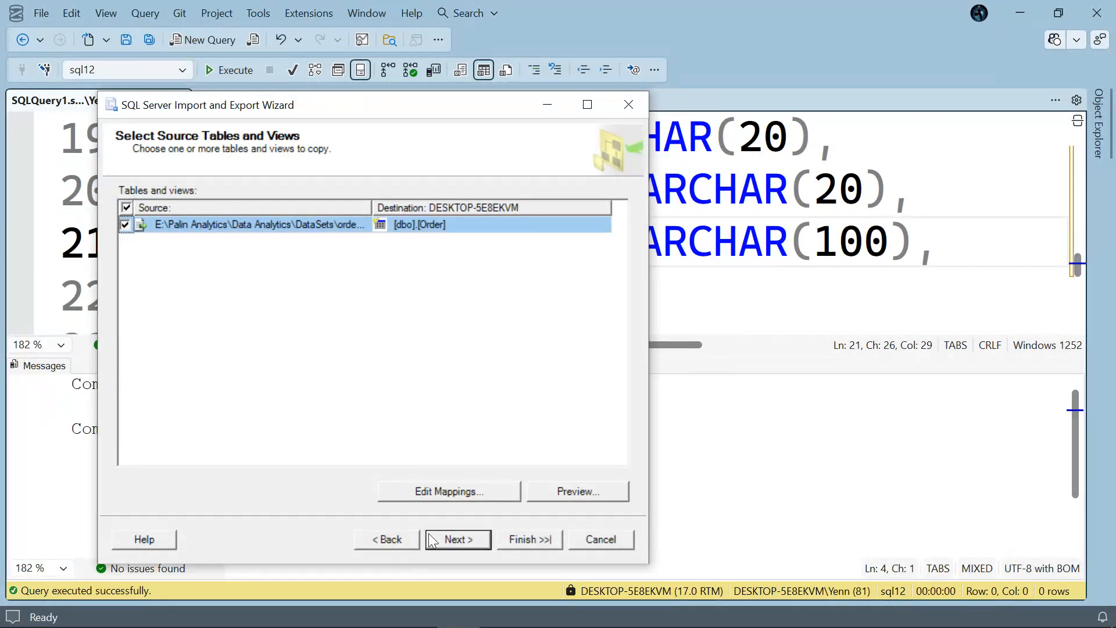
pyautogui.click(437, 488)
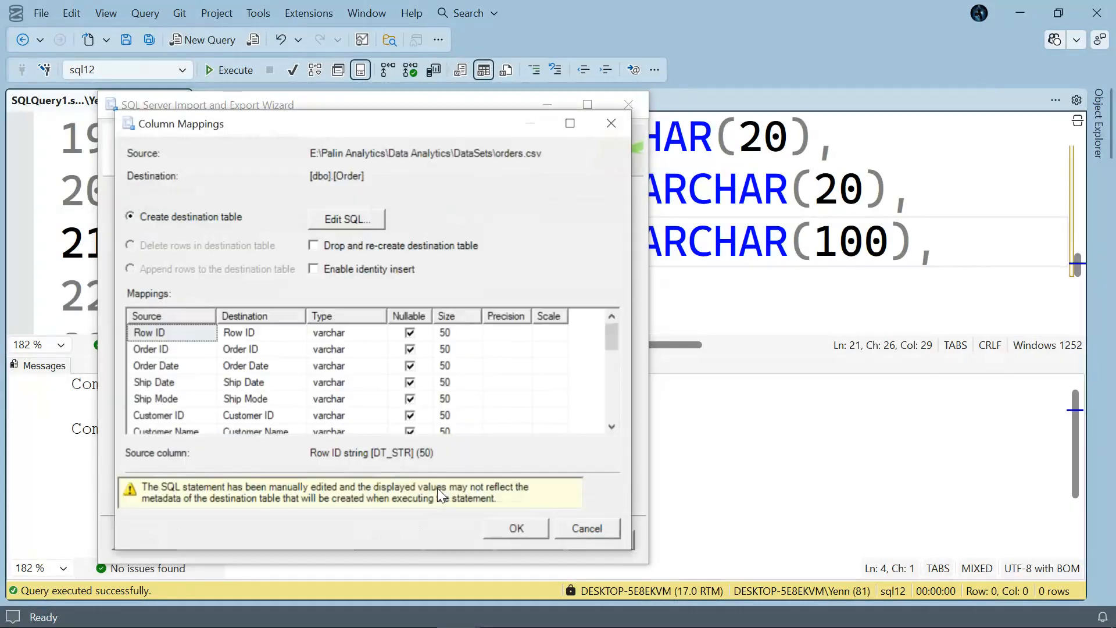
pyautogui.click(352, 221)
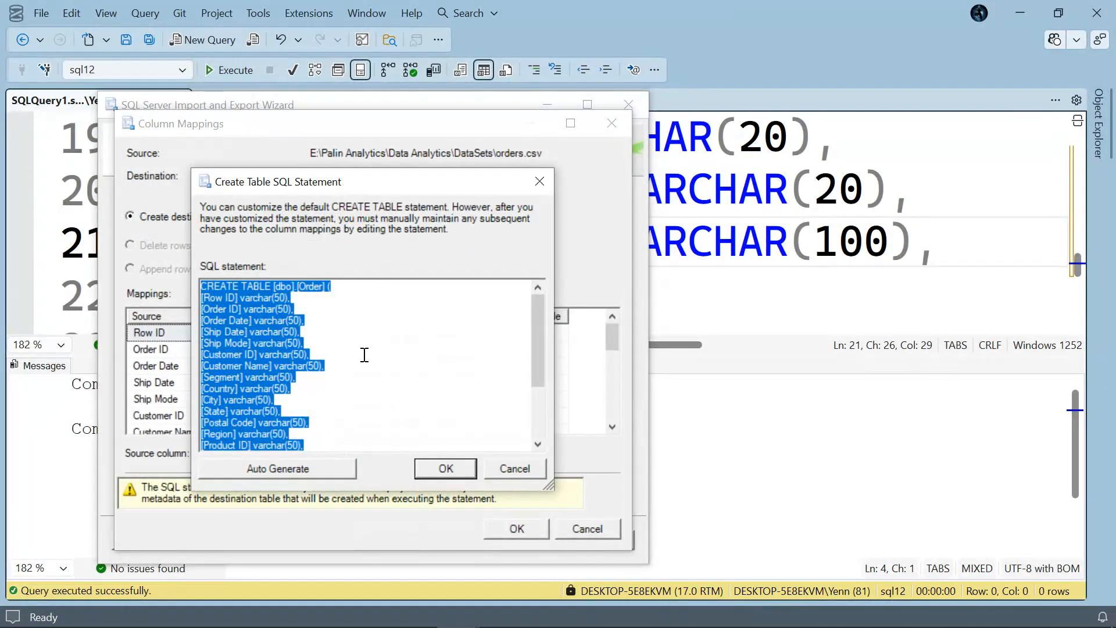
pyautogui.scroll(-2, 326, 384)
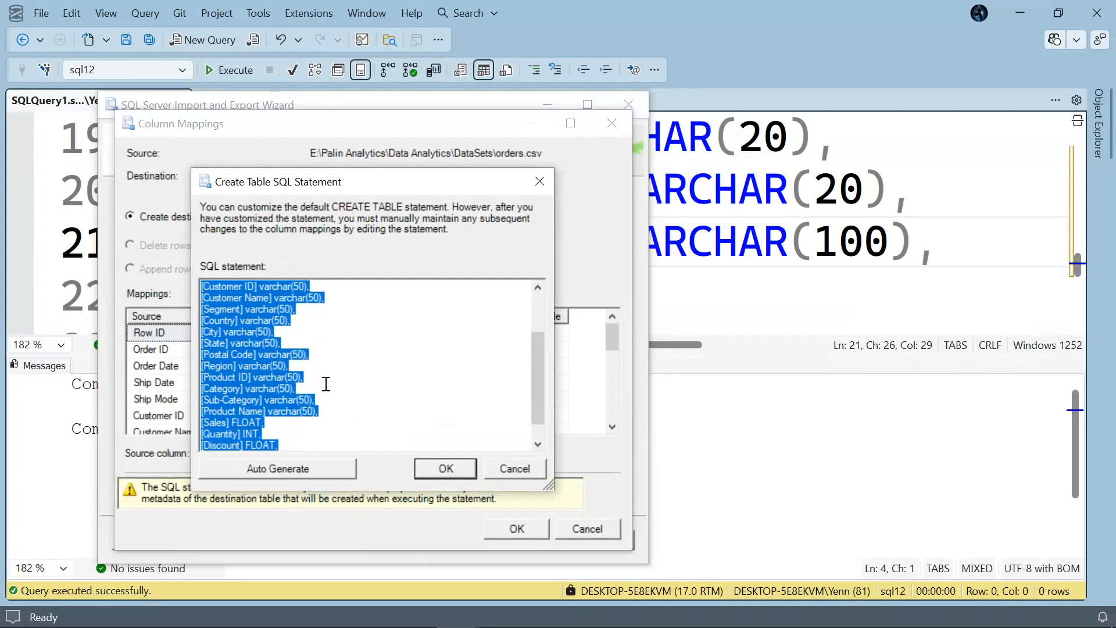
pyautogui.scroll(-1, 312, 400)
pyautogui.click(312, 399)
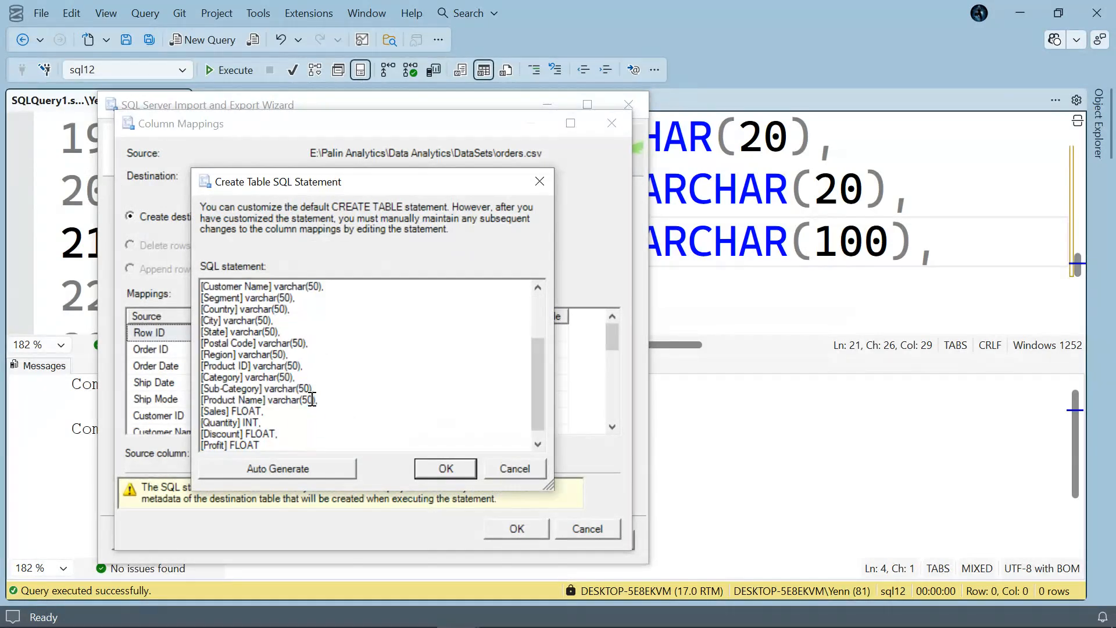
pyautogui.press('BackSpace')
pyautogui.press('BackSpace')
pyautogui.write('500')
pyautogui.click(461, 465)
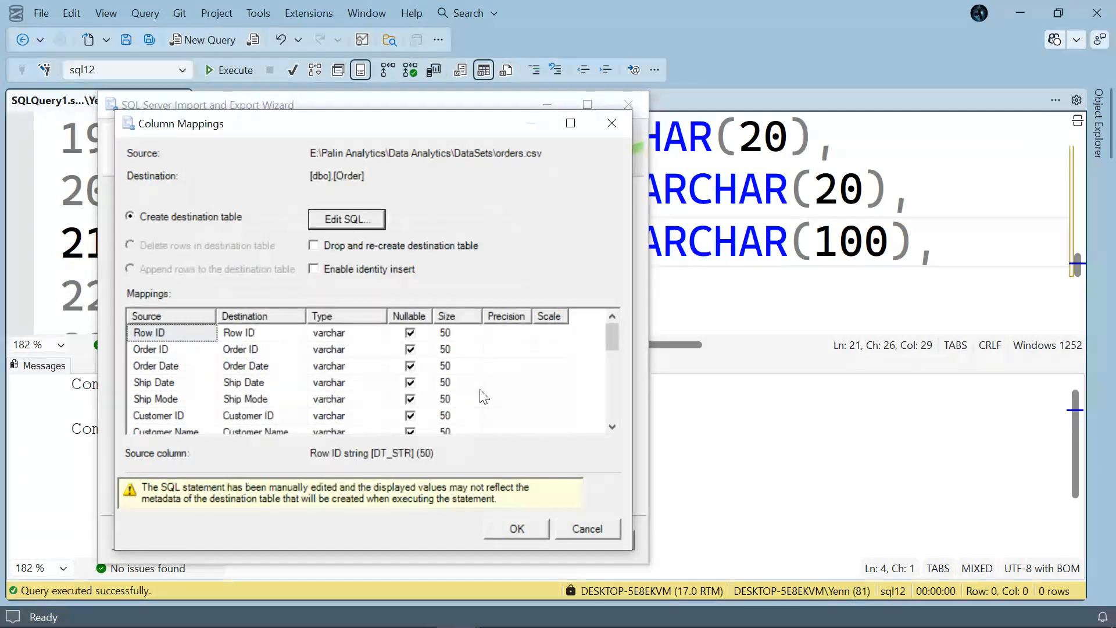
# Accept the column mappings, rerun the import into [dbo].[Order], and read the error reported for the Executing action.
pyautogui.click(522, 532)
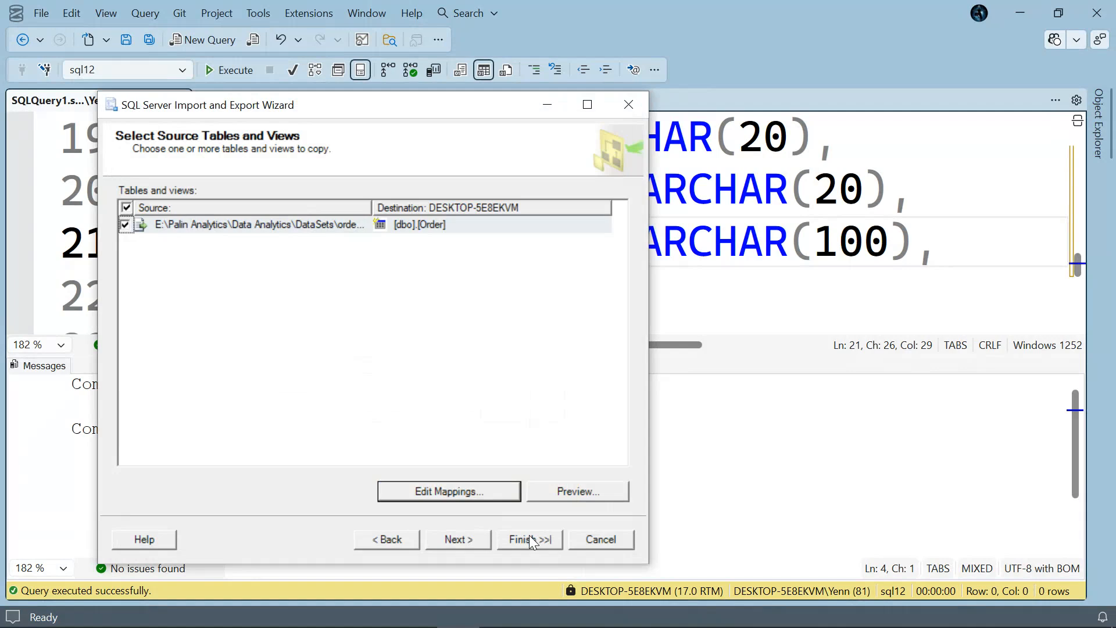
pyautogui.click(529, 536)
pyautogui.click(529, 535)
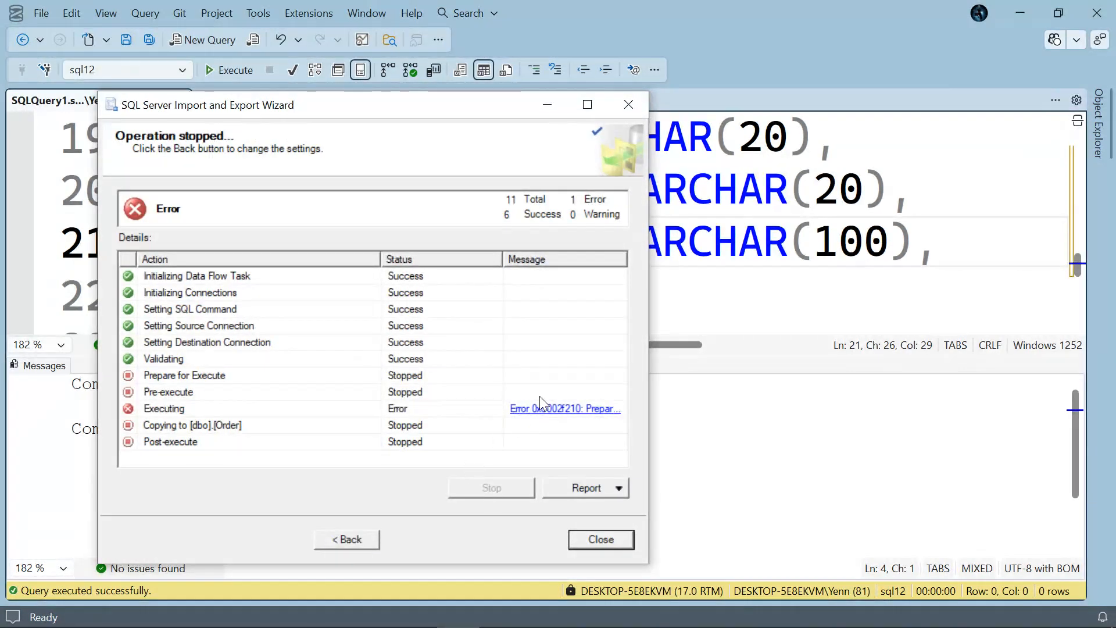
pyautogui.click(543, 407)
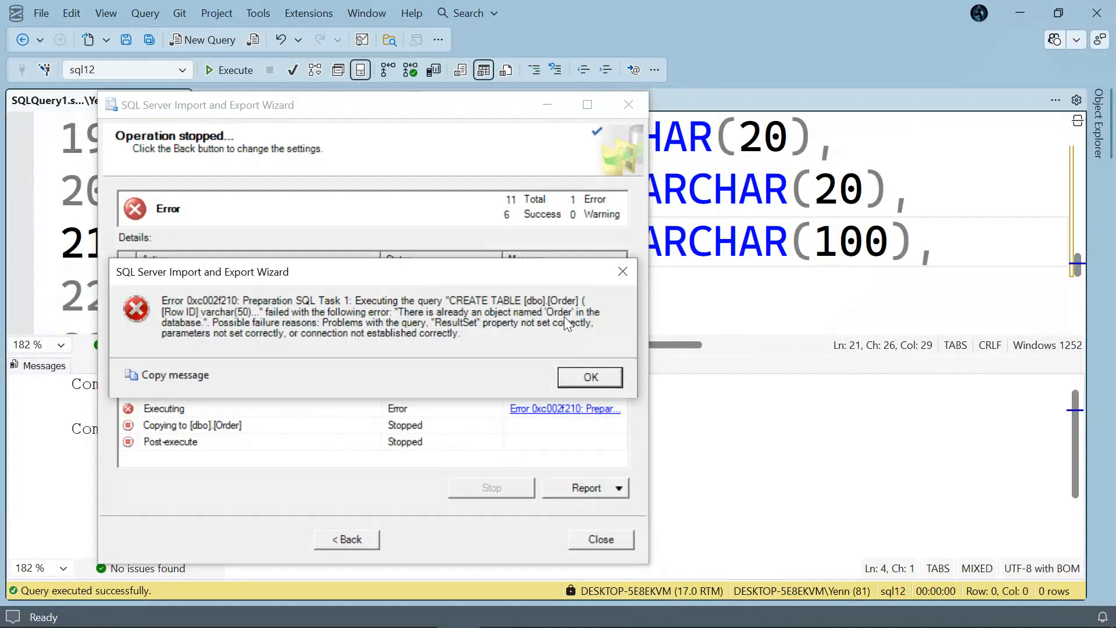
pyautogui.click(629, 274)
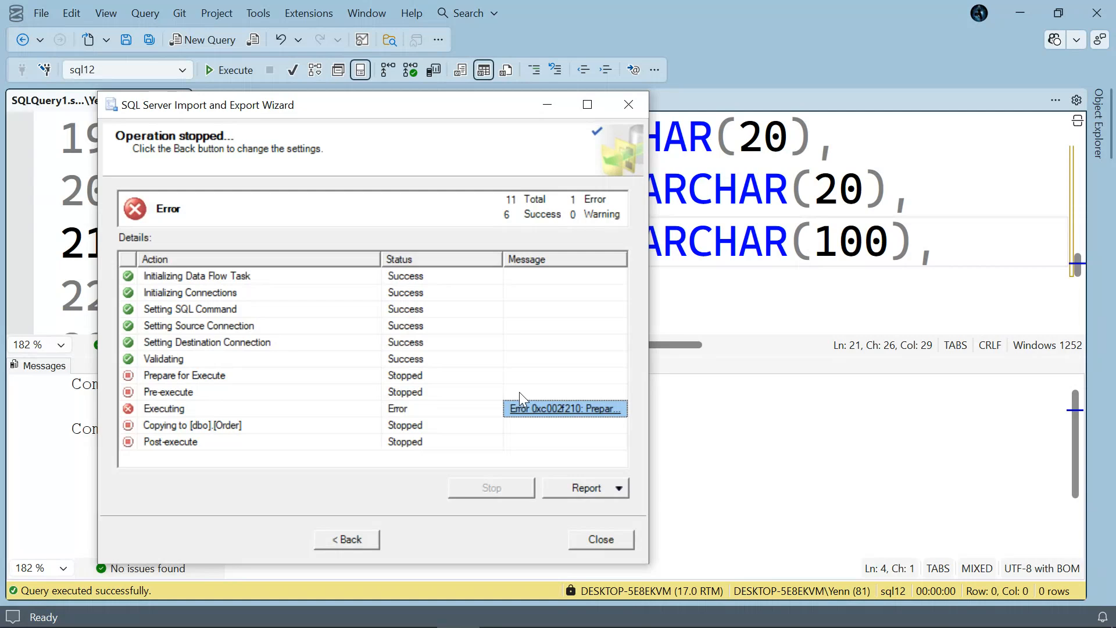
# Refresh the server in Object Explorer and expand the sql12 database down to its tables.
pyautogui.click(770, 332)
pyautogui.click(1104, 160)
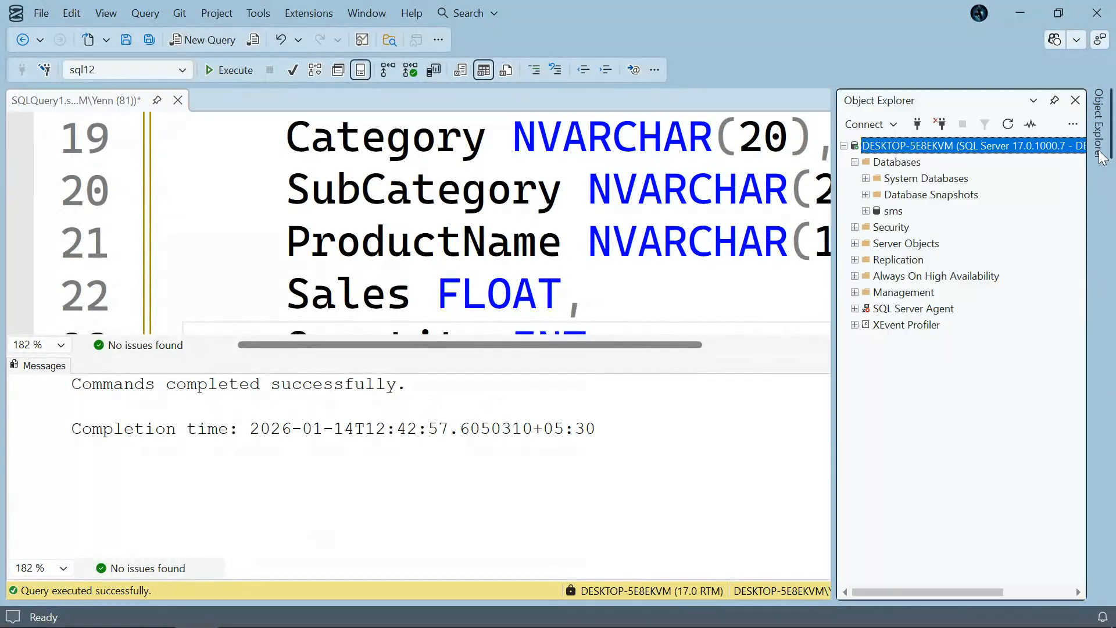
pyautogui.click(1008, 124)
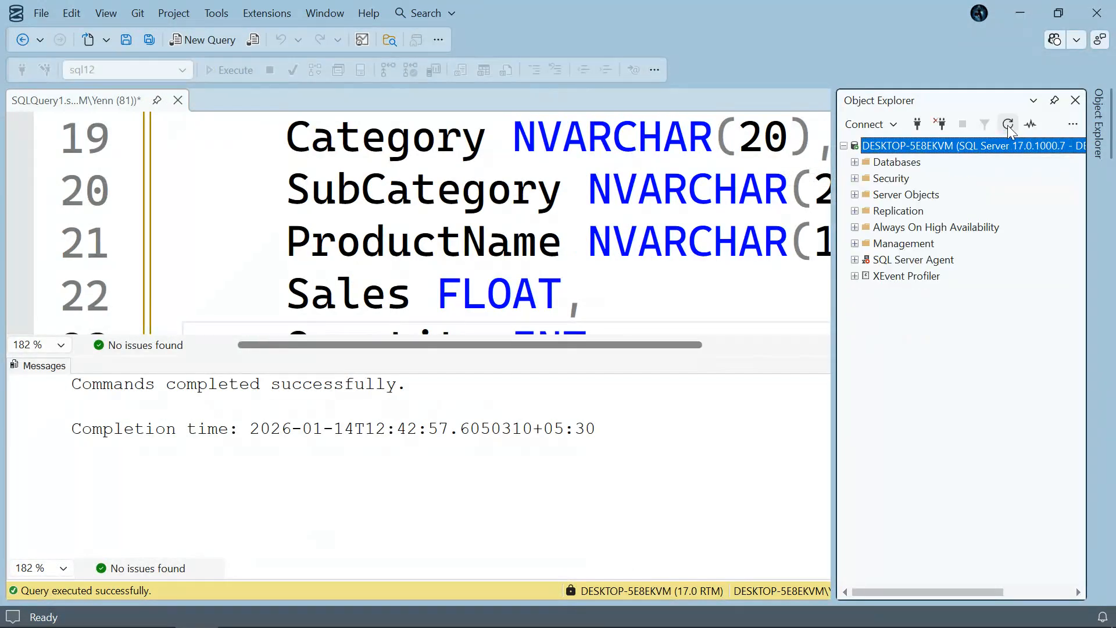
pyautogui.click(855, 162)
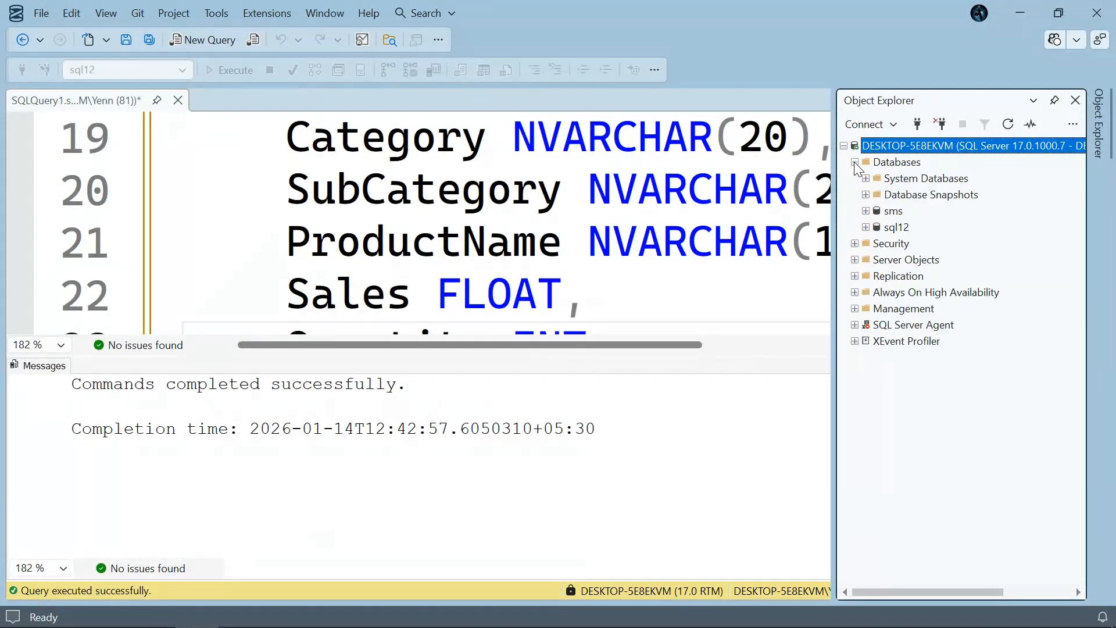
pyautogui.click(865, 227)
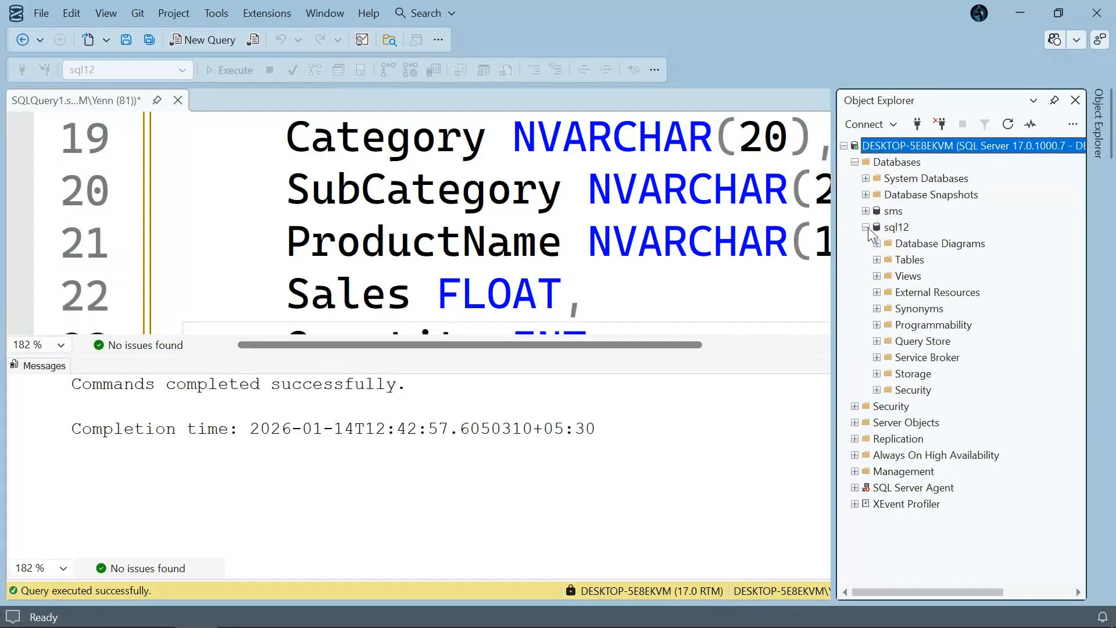
pyautogui.click(876, 260)
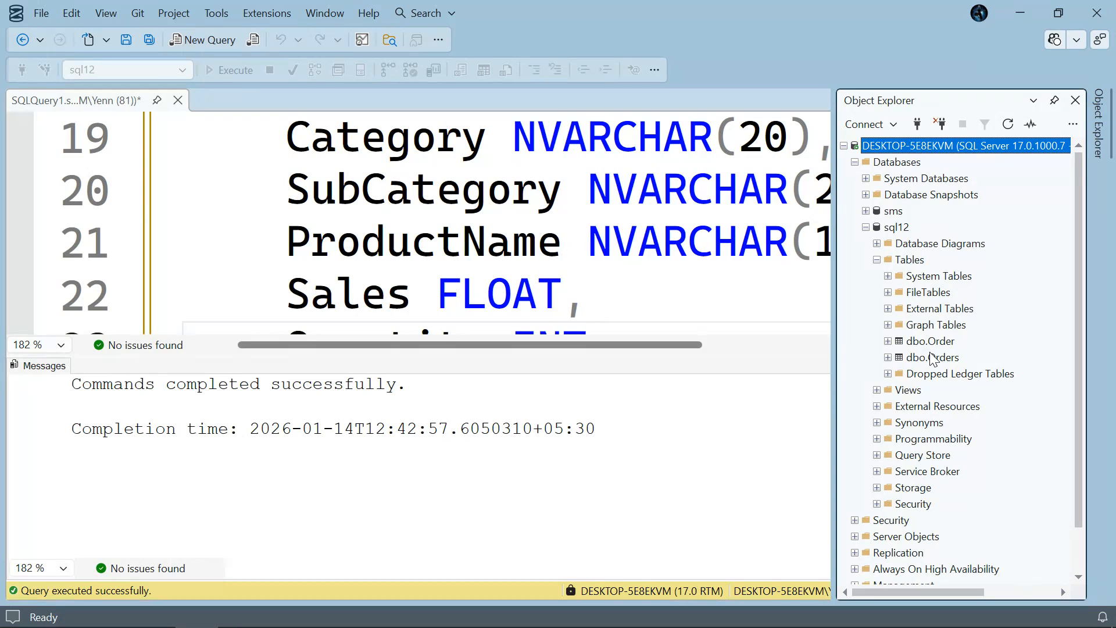
# Delete the dbo.Orders and dbo.Order tables from the sql12 database.
pyautogui.rightClick(931, 357)
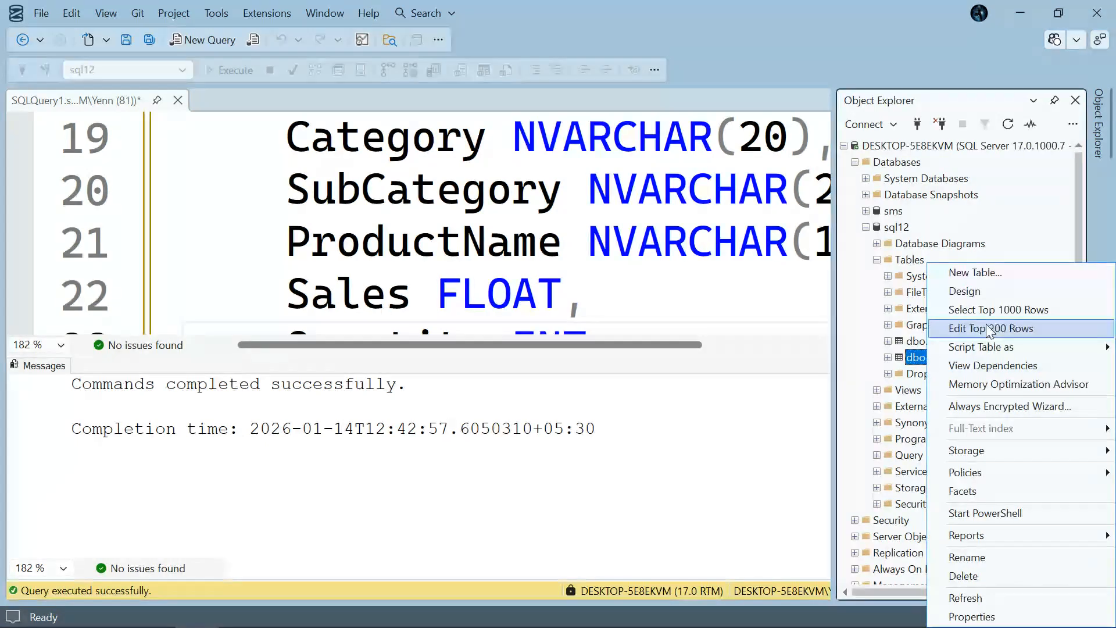
pyautogui.click(986, 571)
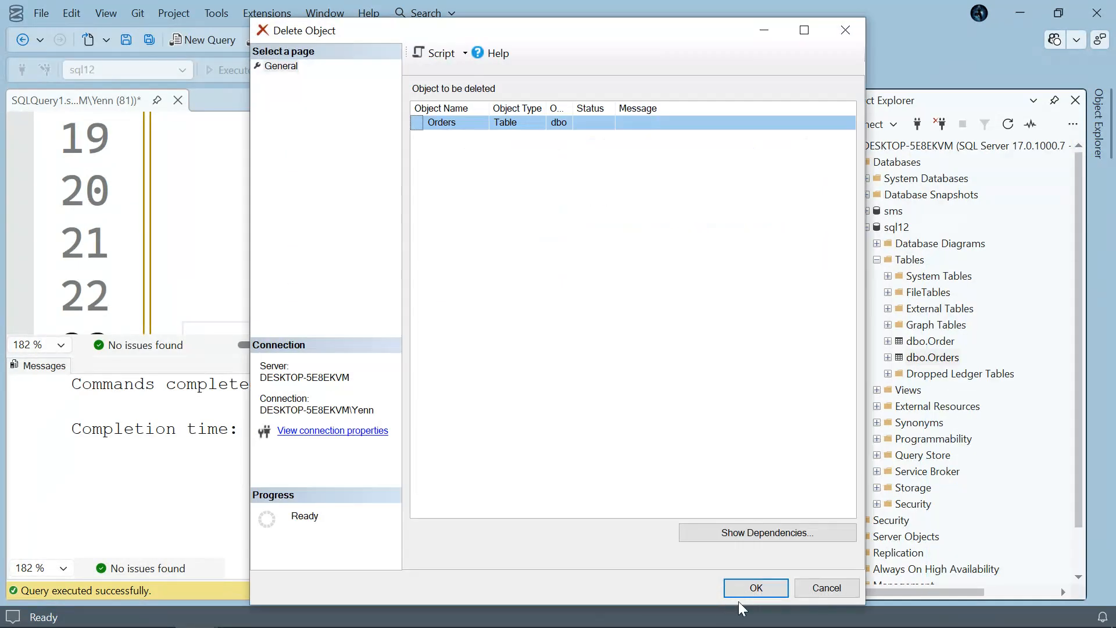
pyautogui.click(748, 590)
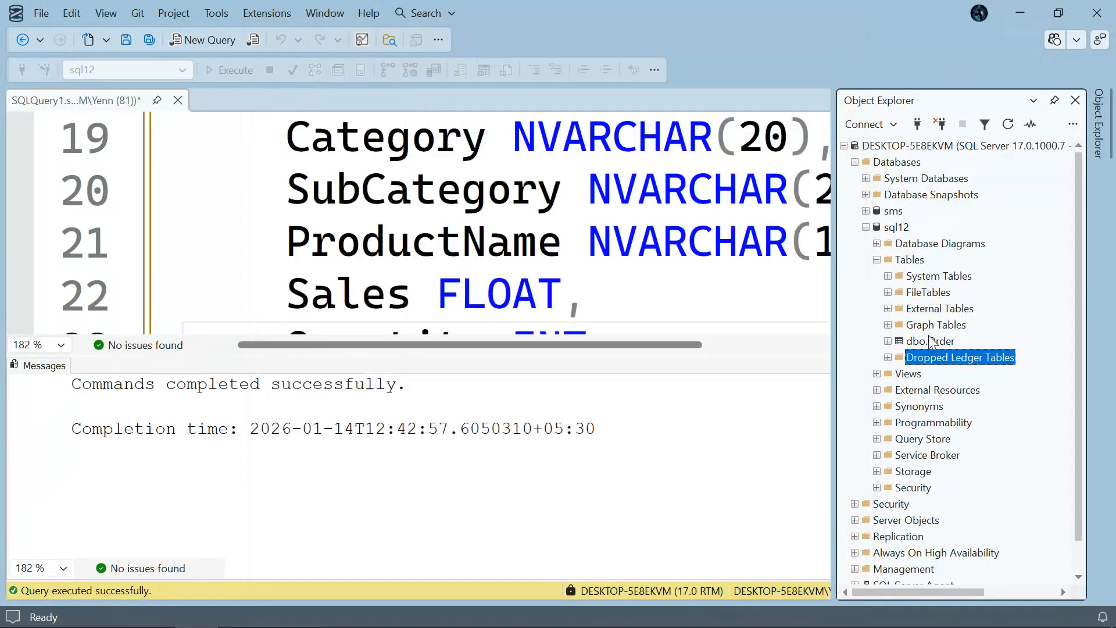
pyautogui.rightClick(931, 341)
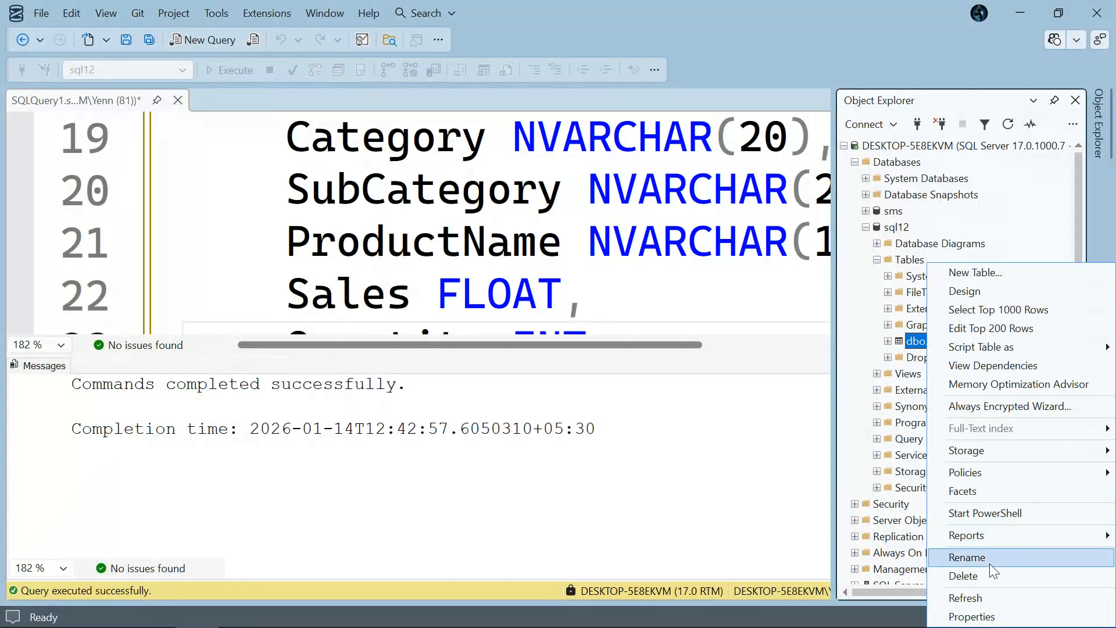
pyautogui.click(992, 575)
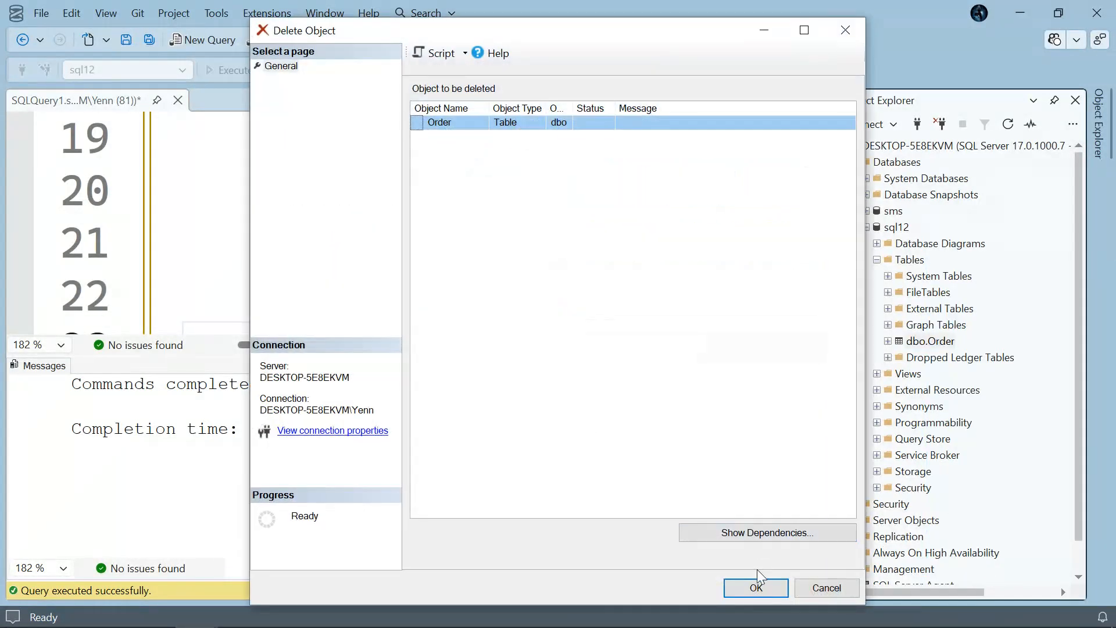
pyautogui.click(756, 584)
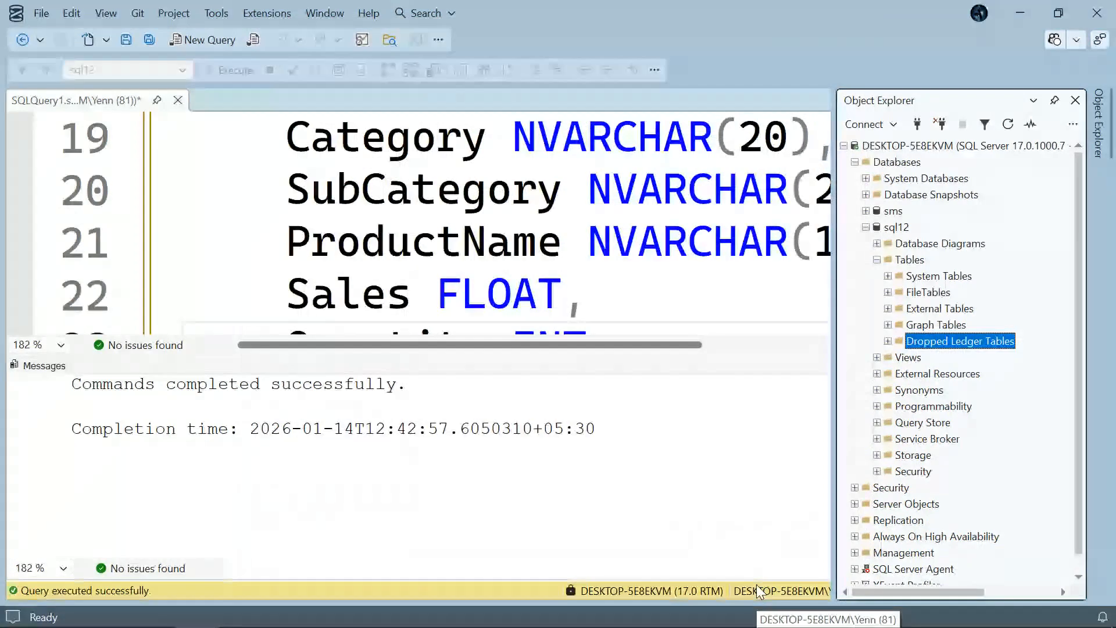
# Switch back to the Import and Export Wizard and check the column types in the CREATE TABLE statement for [dbo].[Order].
pyautogui.moveTo(755, 625)
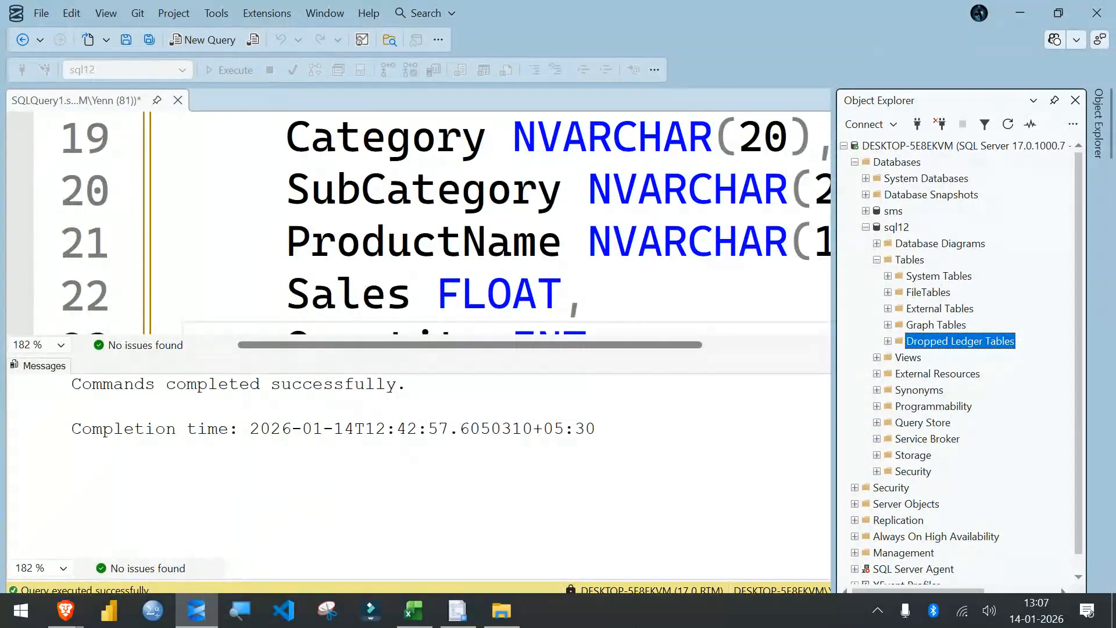
pyautogui.click(457, 610)
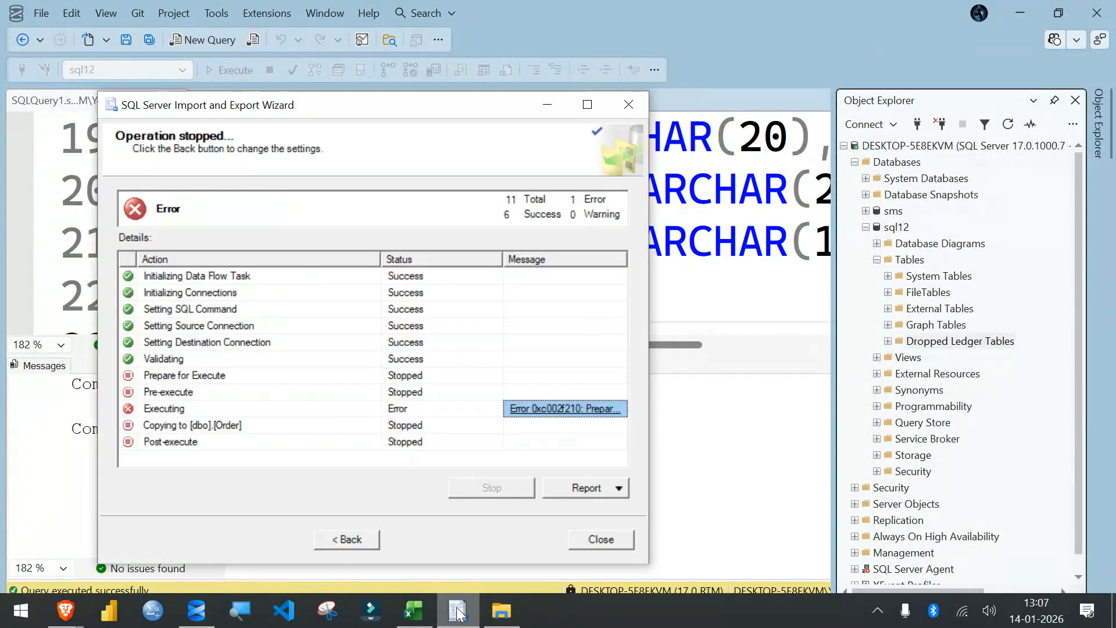
pyautogui.click(343, 538)
pyautogui.click(392, 539)
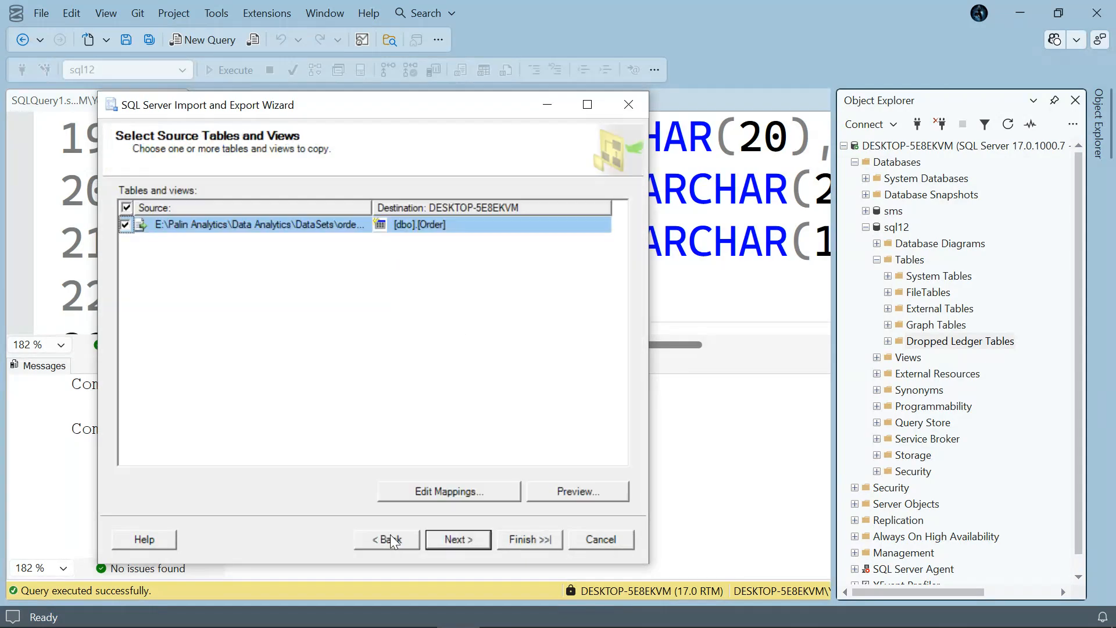
pyautogui.click(449, 489)
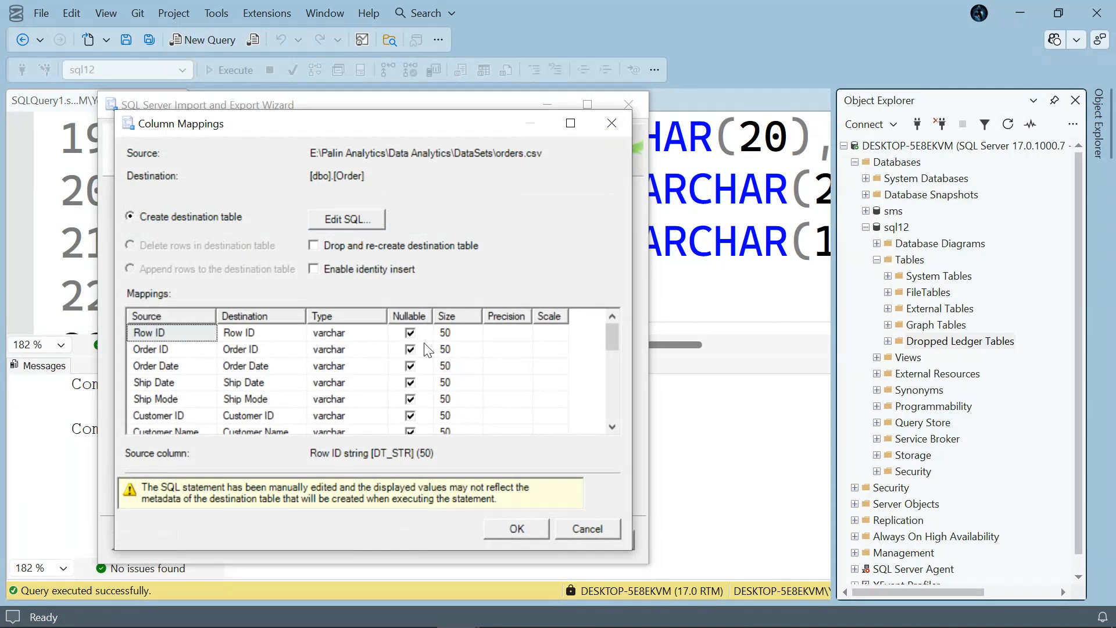
pyautogui.scroll(-5, 368, 336)
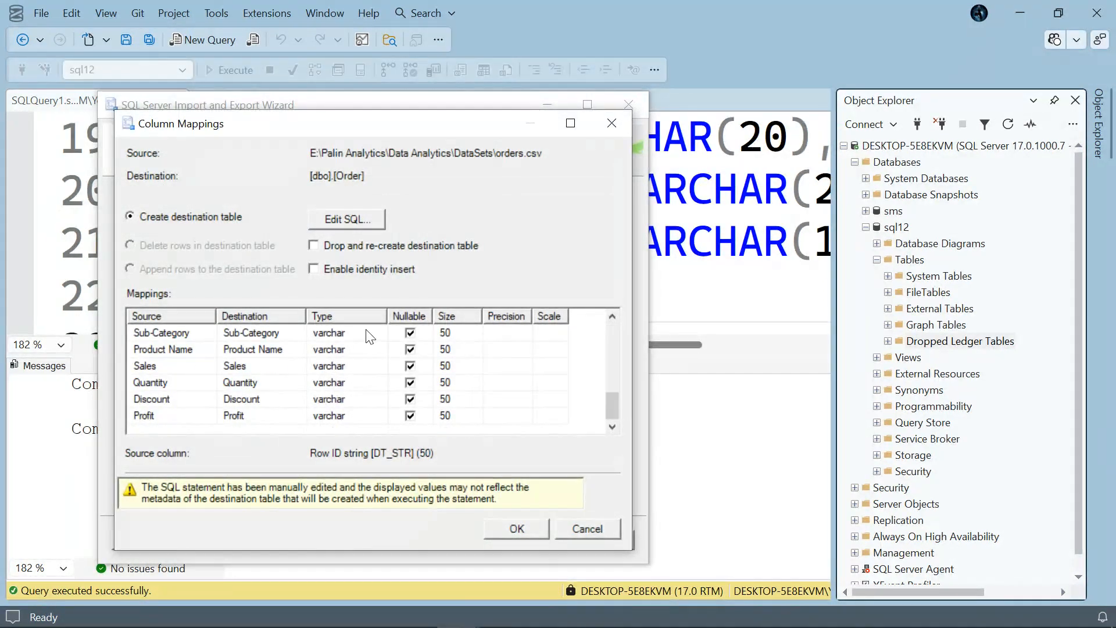
pyautogui.click(354, 220)
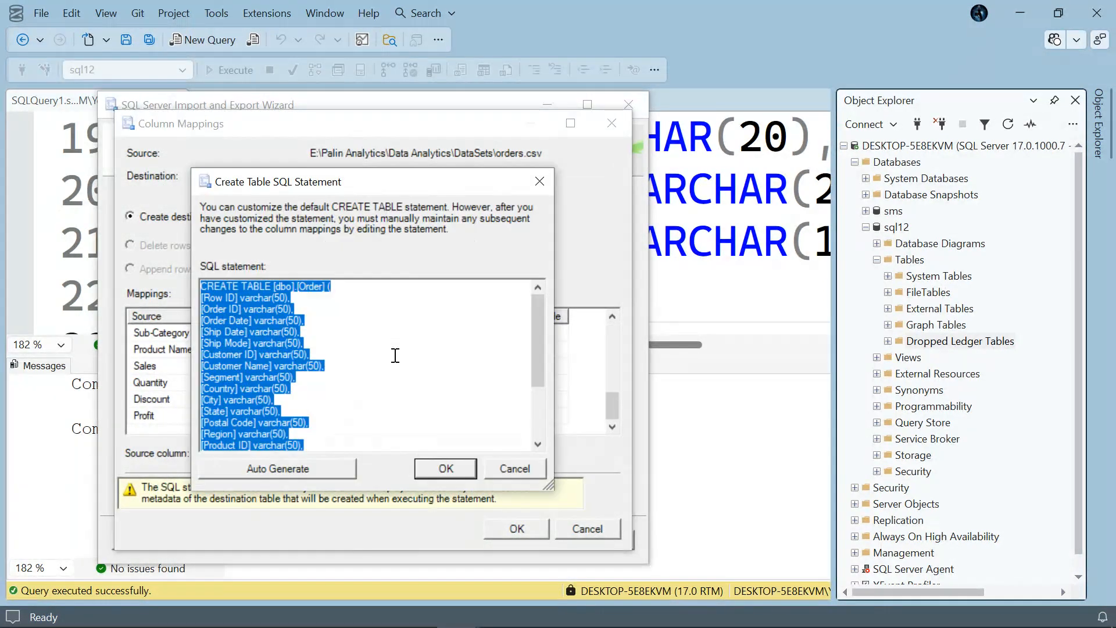
pyautogui.scroll(-2, 395, 355)
pyautogui.scroll(-1, 395, 355)
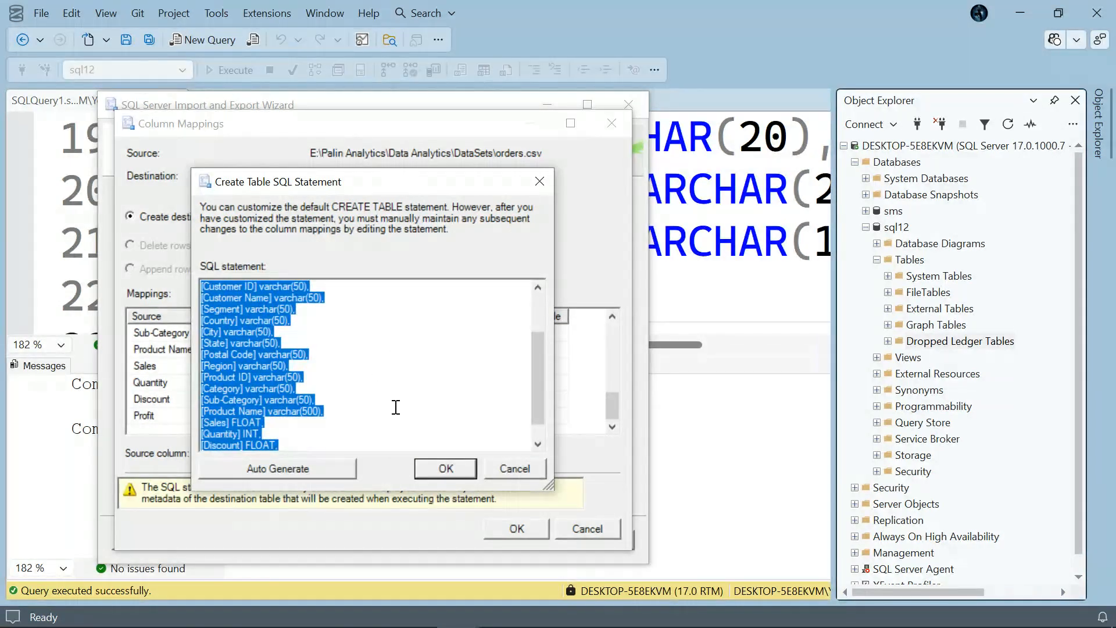
pyautogui.scroll(-1, 394, 407)
pyautogui.click(440, 465)
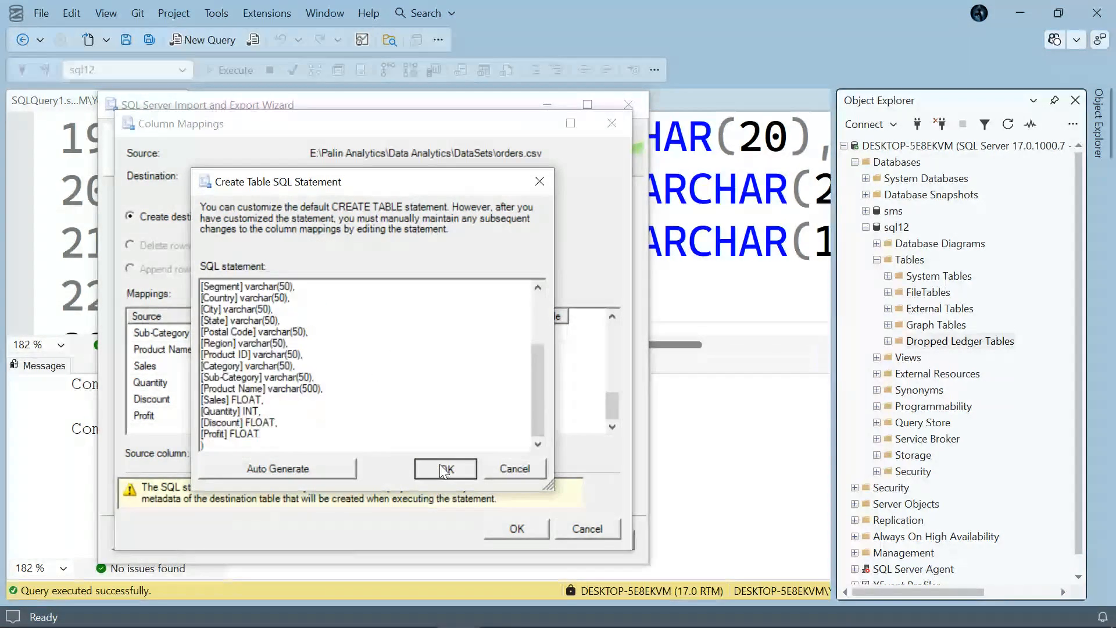
# Confirm the column mappings and run the orders.csv import again with the existing table removed.
pyautogui.click(505, 526)
pyautogui.click(536, 537)
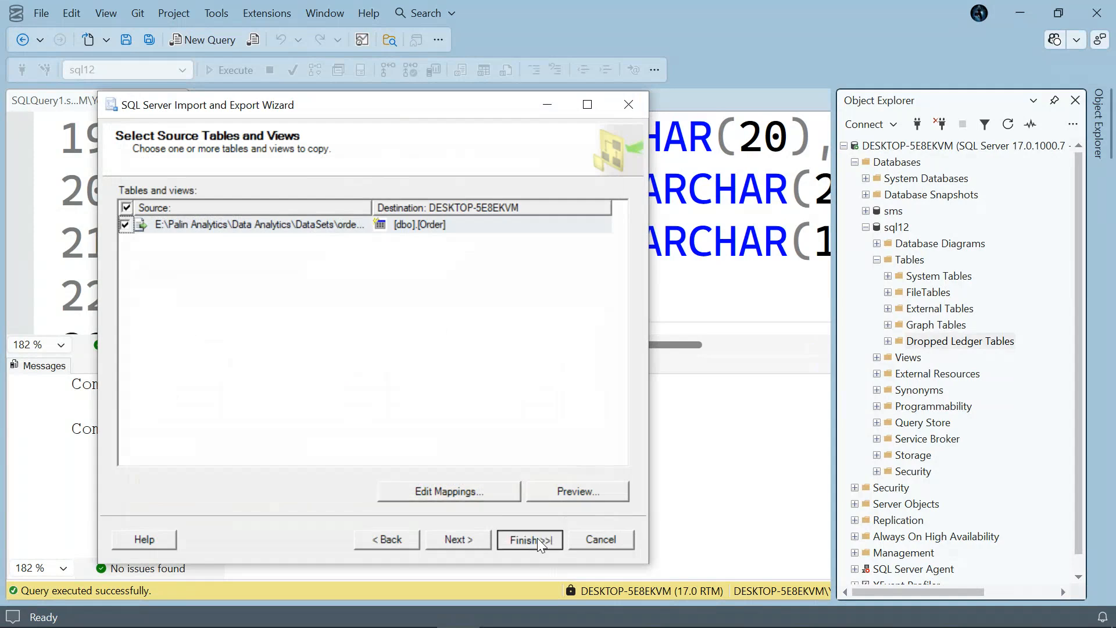
pyautogui.click(531, 537)
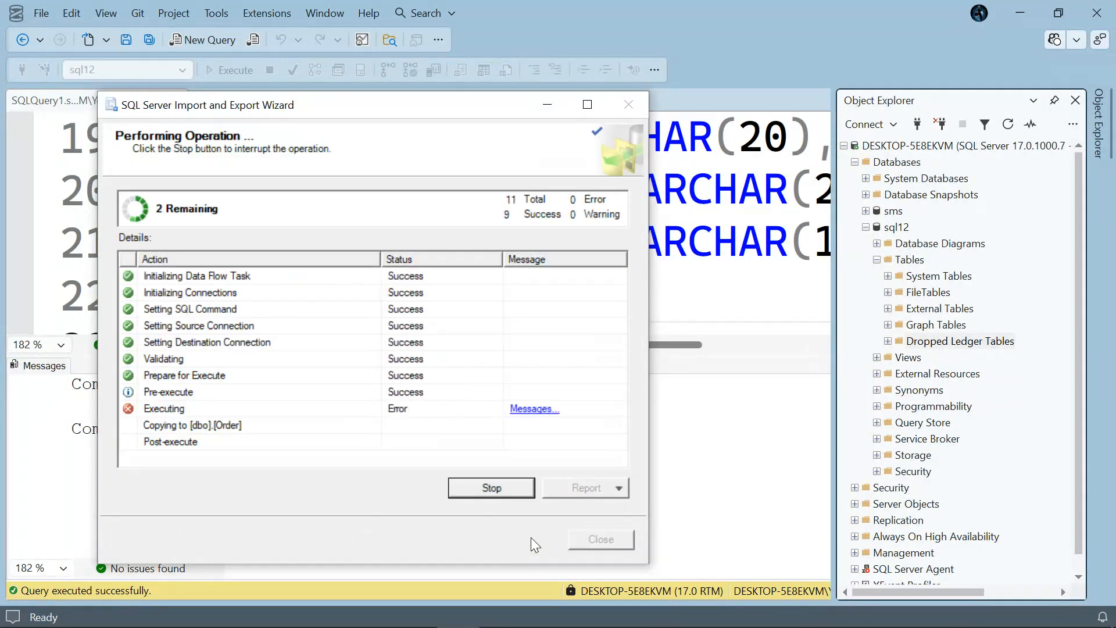
# Open the Executing action's error report and read through its messages about the Product Name column.
pyautogui.click(535, 408)
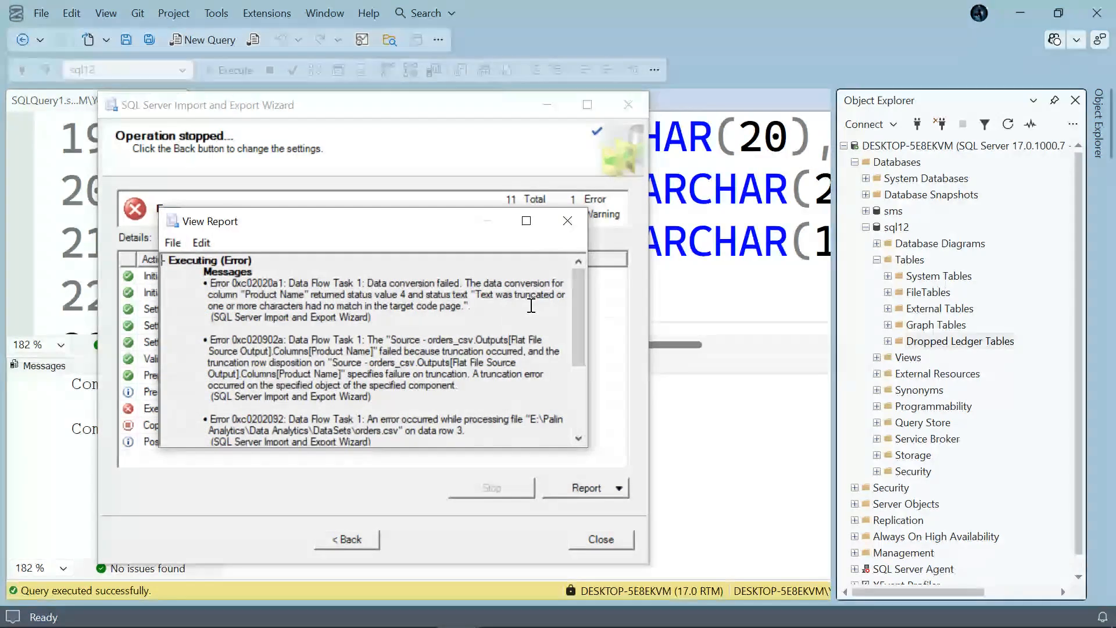
pyautogui.scroll(-1, 531, 305)
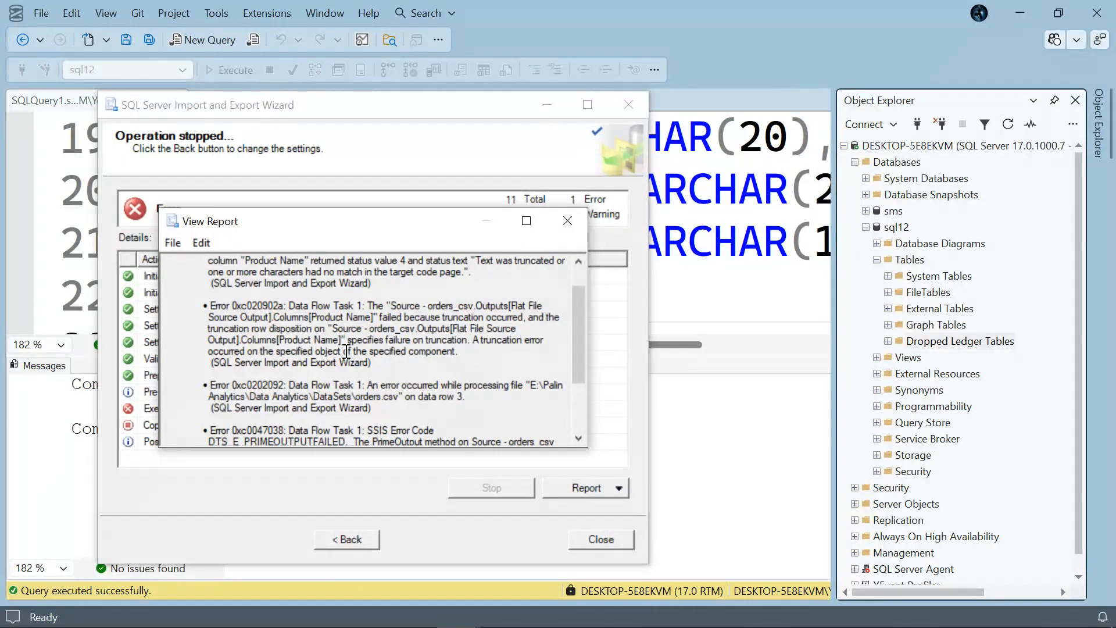
pyautogui.scroll(-3, 440, 380)
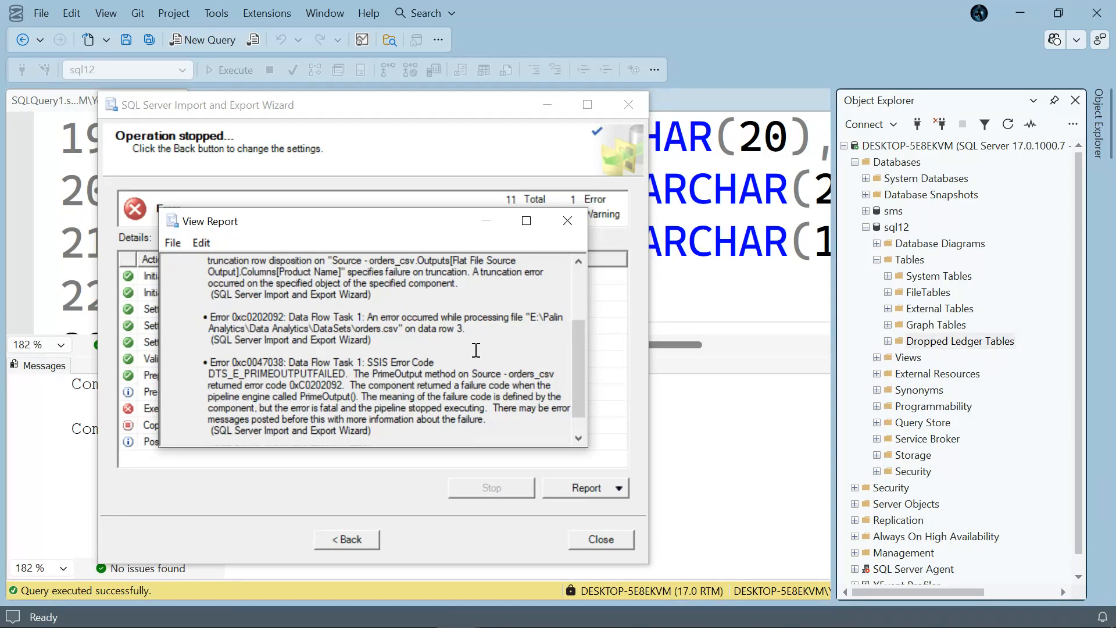
# Read the remaining Data Flow Task errors in the import report and close the report.
pyautogui.scroll(-1, 476, 350)
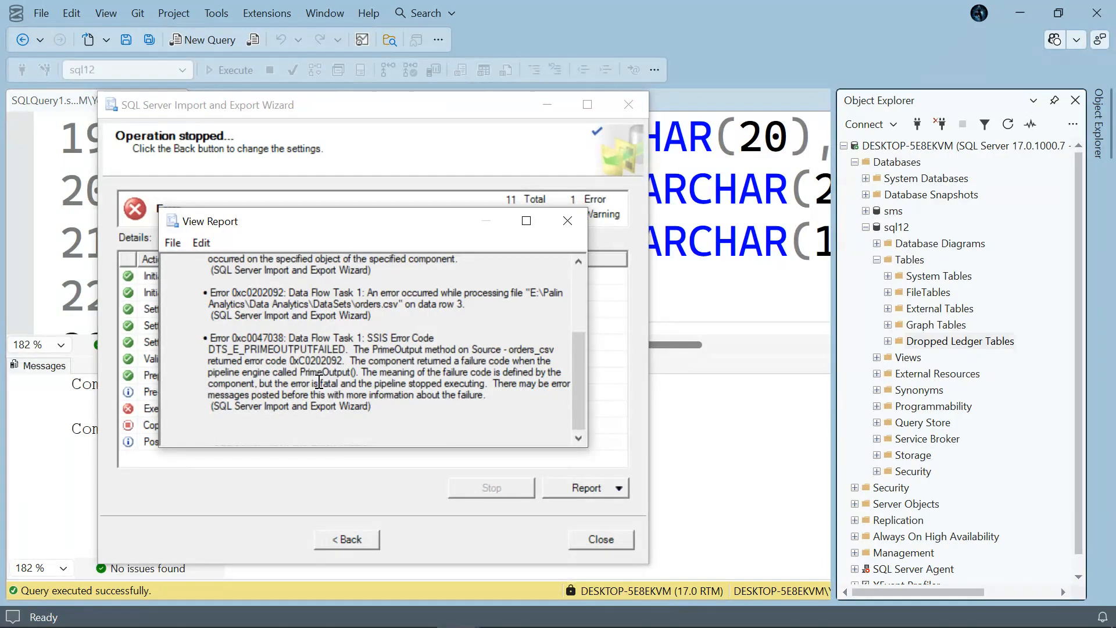
pyautogui.scroll(5, 466, 386)
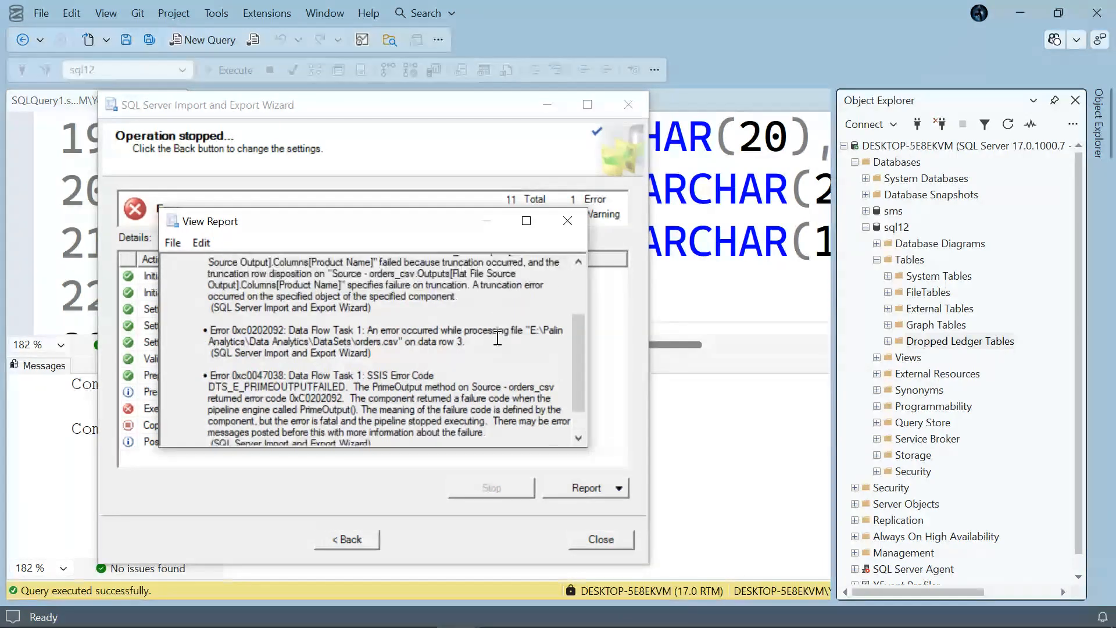
pyautogui.click(583, 214)
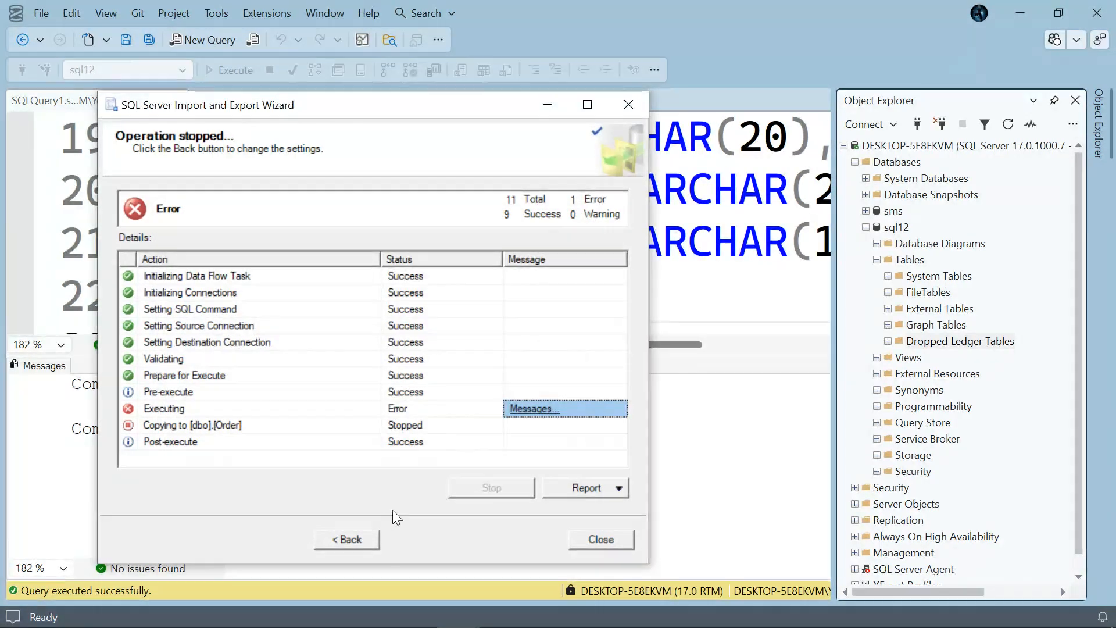
# Return to the source table selection and preview the orders.csv sample data up to the Product Name column.
pyautogui.click(362, 537)
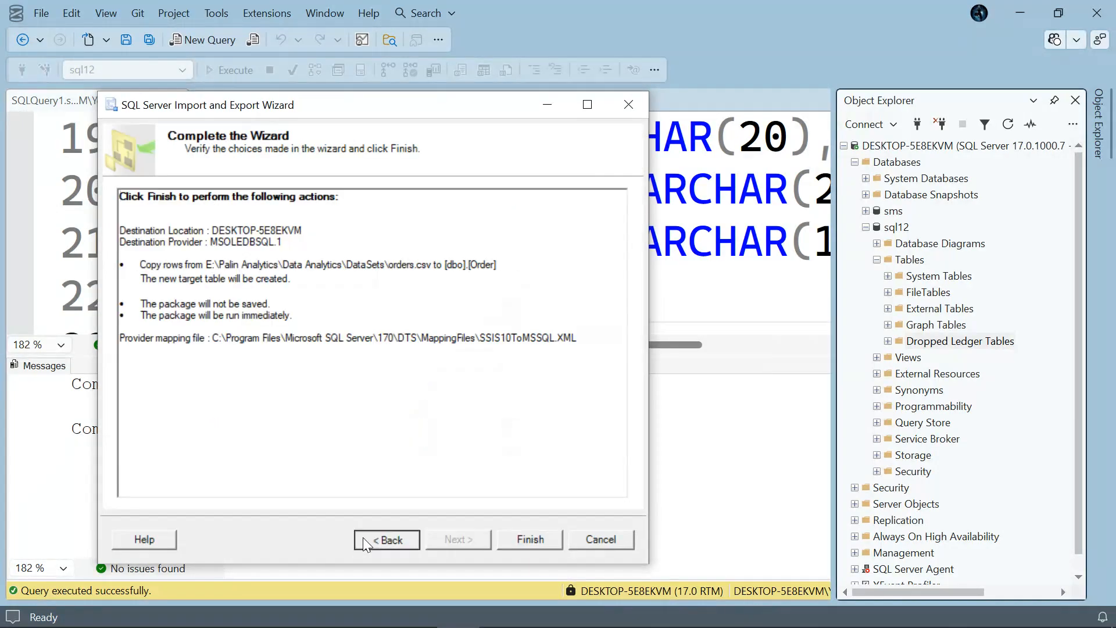
pyautogui.click(368, 539)
pyautogui.click(555, 490)
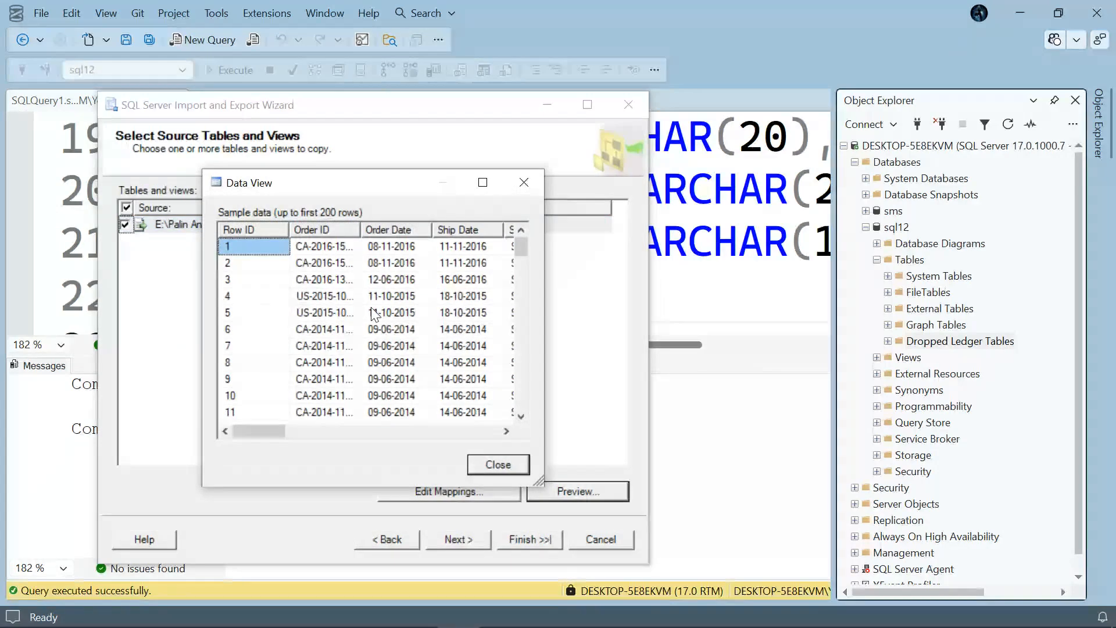
pyautogui.hscroll(3, 377, 311)
pyautogui.hscroll(8, 376, 301)
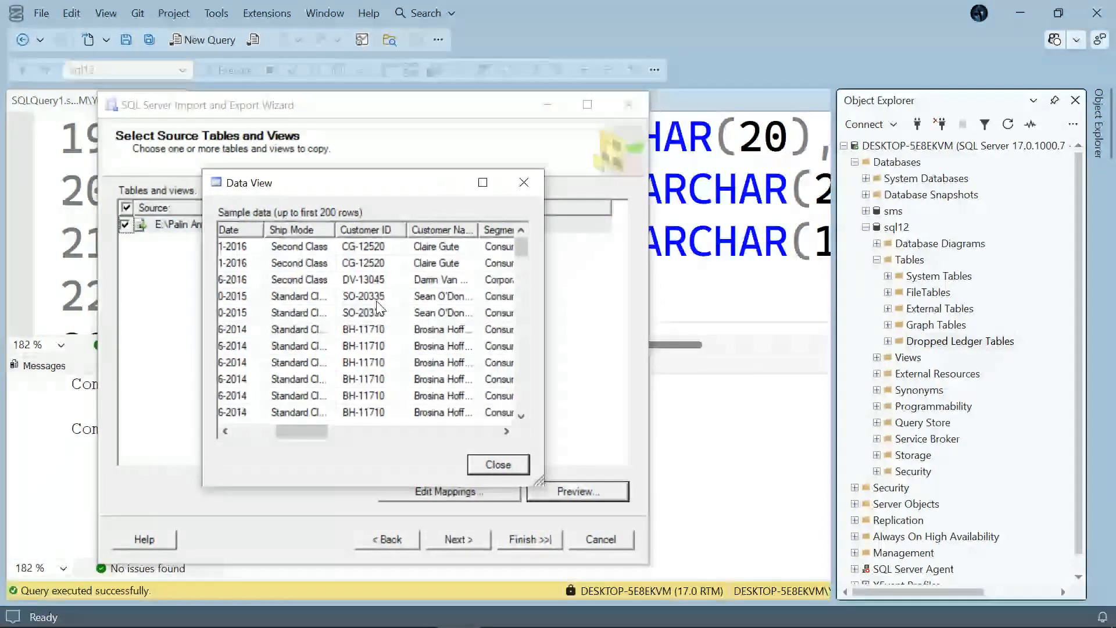
pyautogui.hscroll(6, 378, 307)
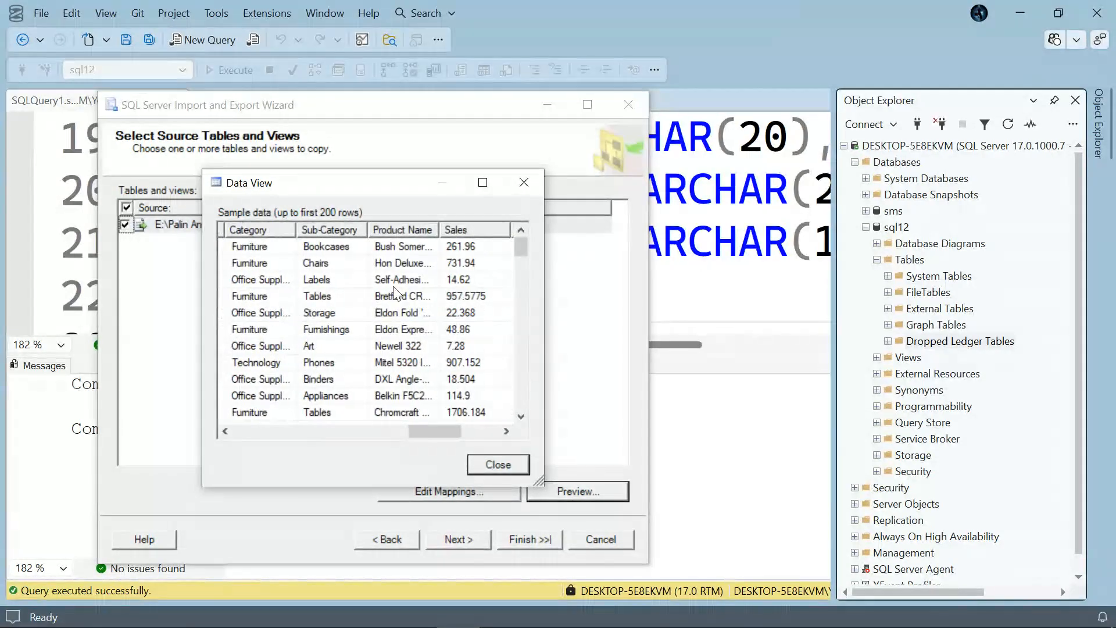
# Widen the Product Name column in the data preview enough to read the long product names.
pyautogui.click(416, 282)
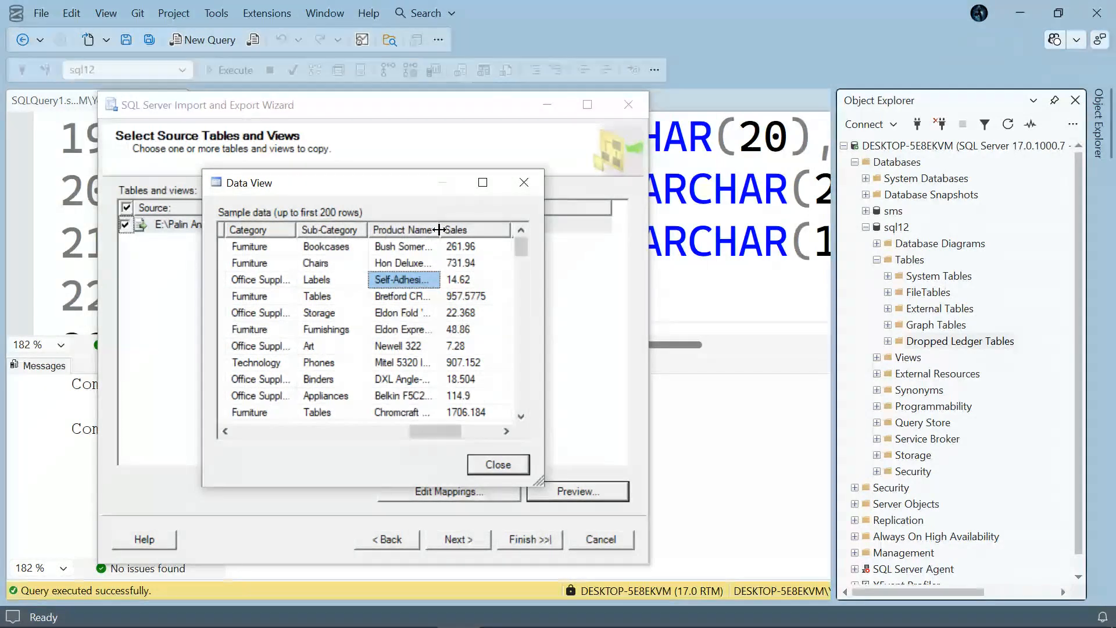
pyautogui.moveTo(441, 229); pyautogui.dragTo(492, 229)
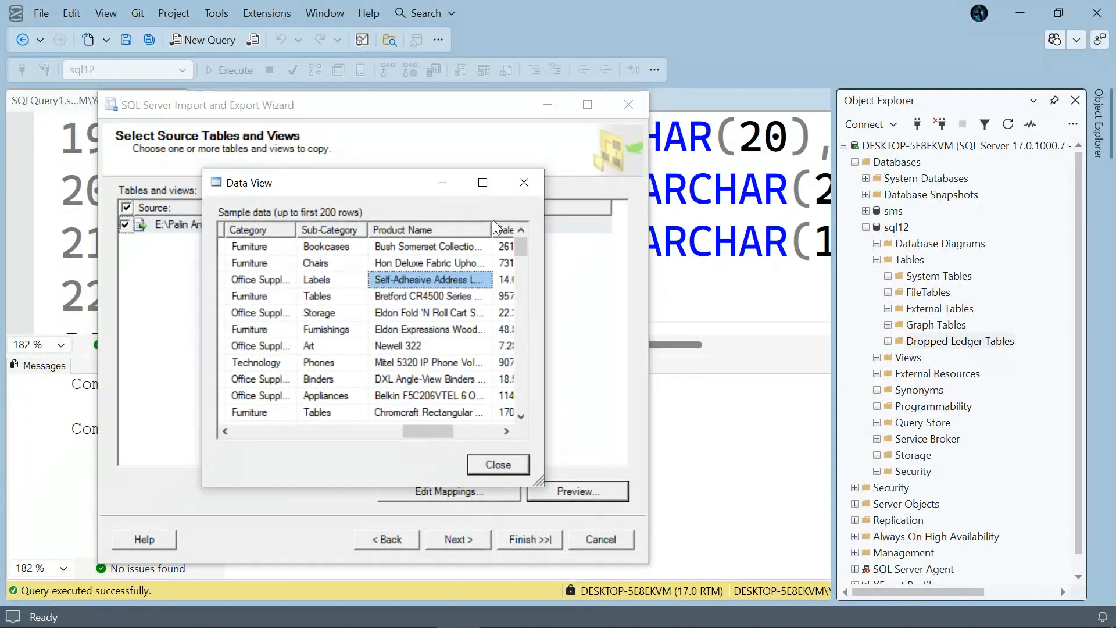
pyautogui.hscroll(3, 428, 314)
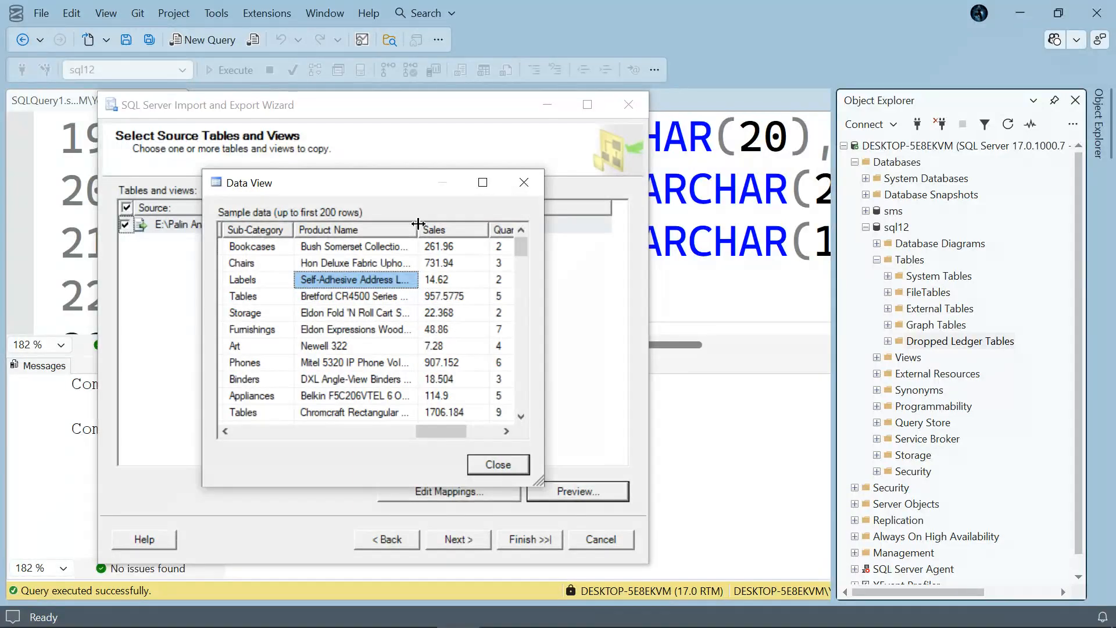
pyautogui.moveTo(418, 226); pyautogui.dragTo(499, 227)
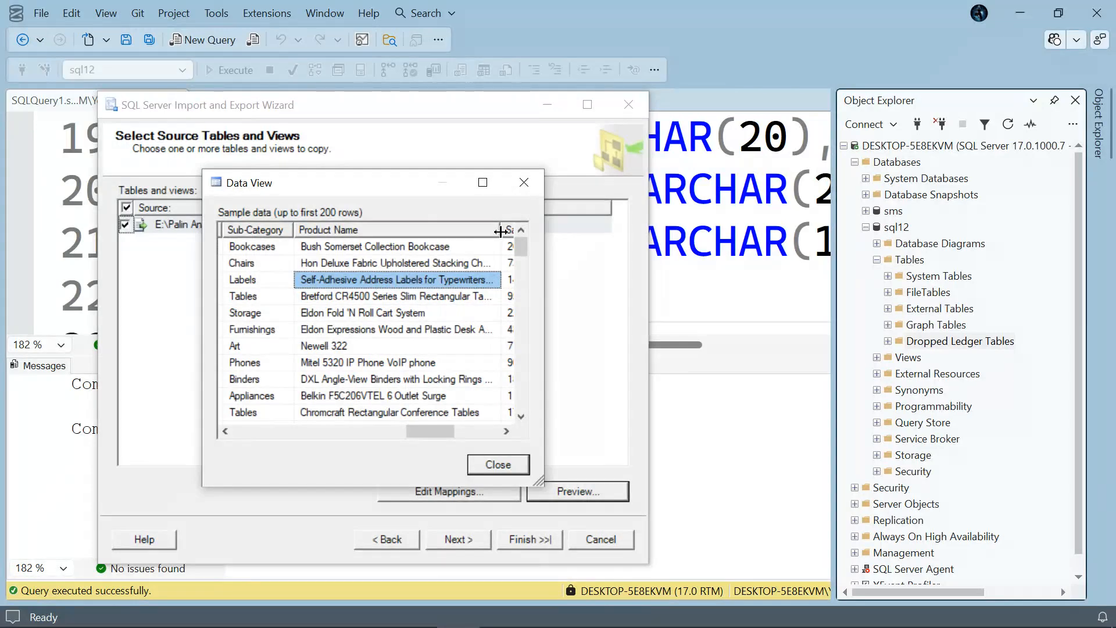
pyautogui.hscroll(3, 408, 334)
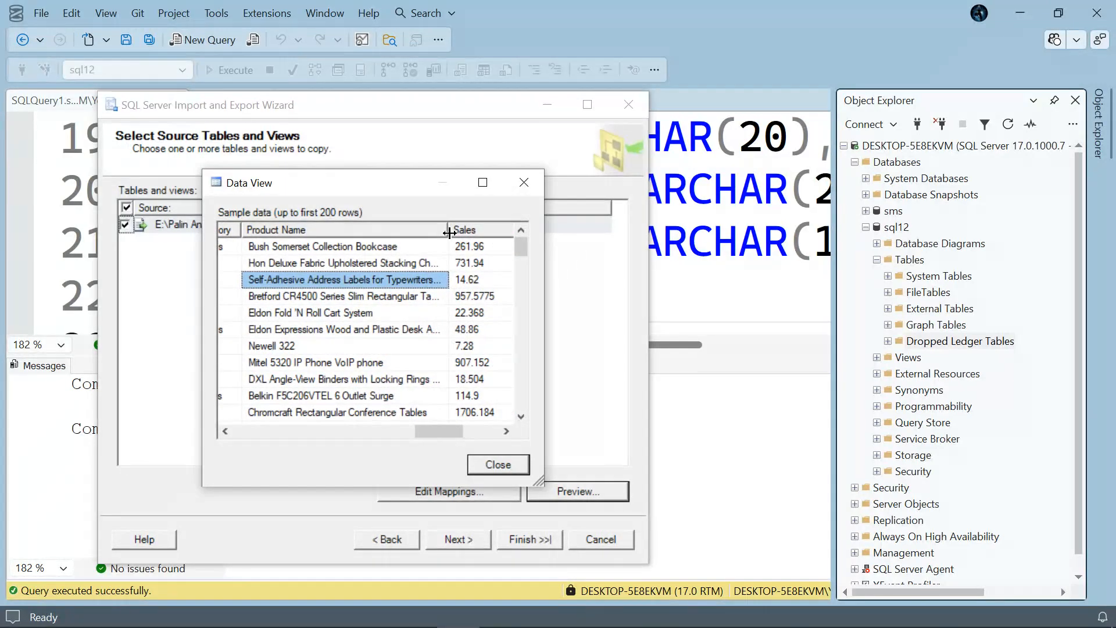
pyautogui.moveTo(449, 229); pyautogui.dragTo(551, 224)
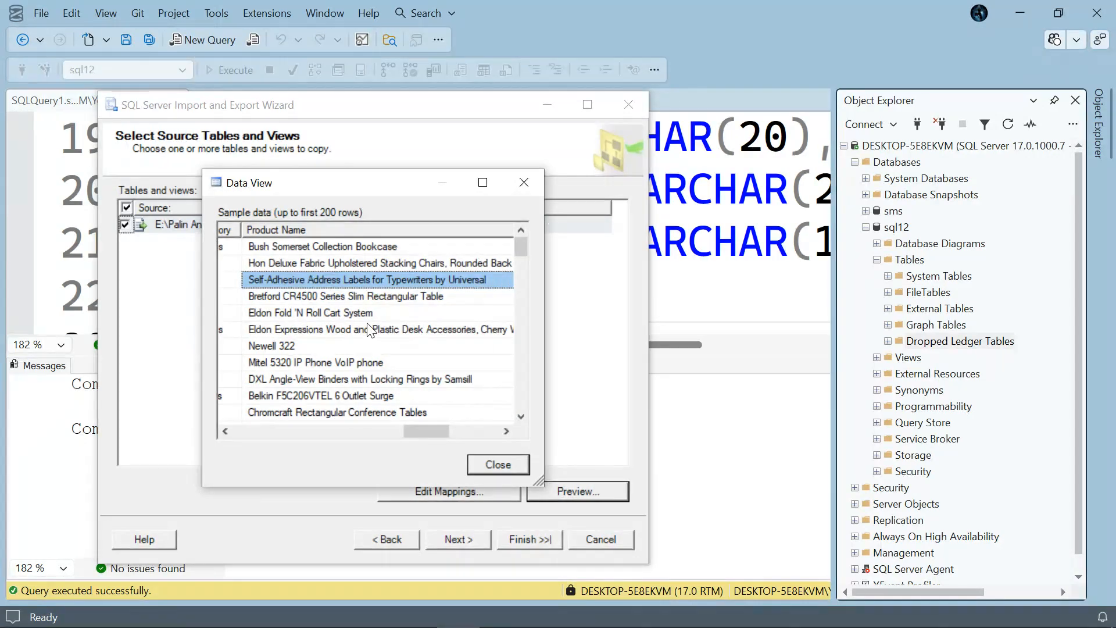
# Examine the length of the Product Name values in the sample rows and close the data preview.
pyautogui.scroll(-2, 366, 333)
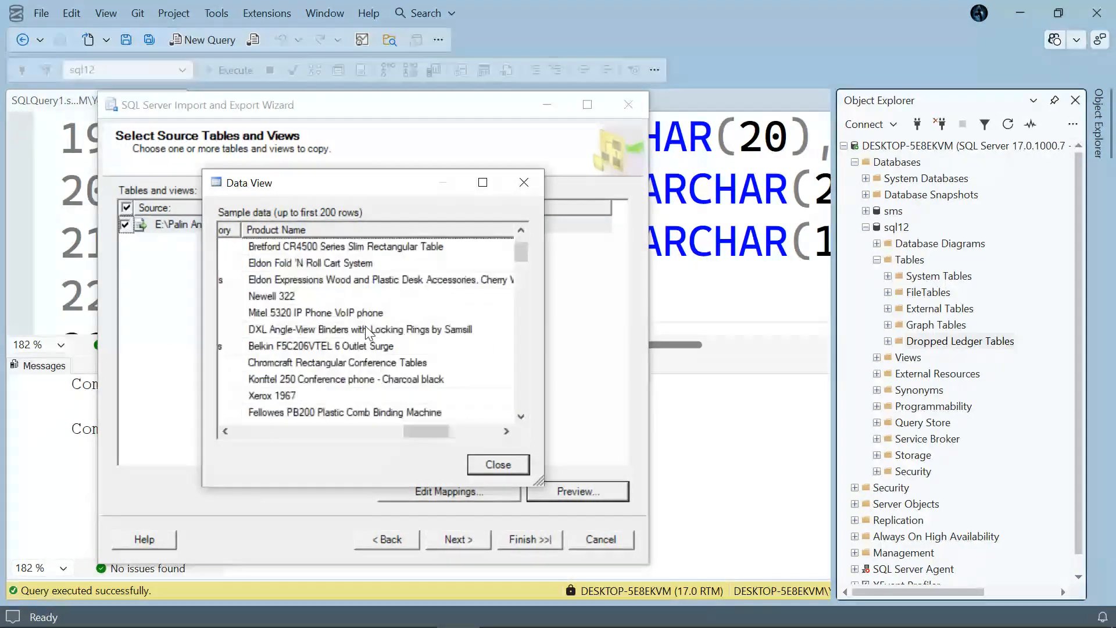
pyautogui.scroll(-2, 366, 333)
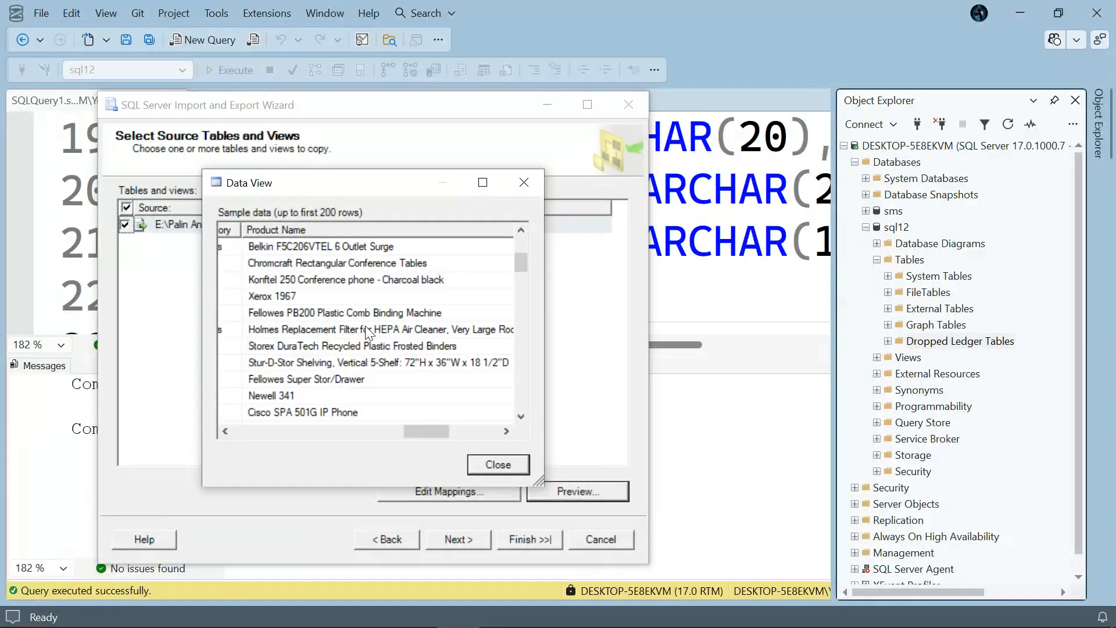
pyautogui.scroll(4, 366, 333)
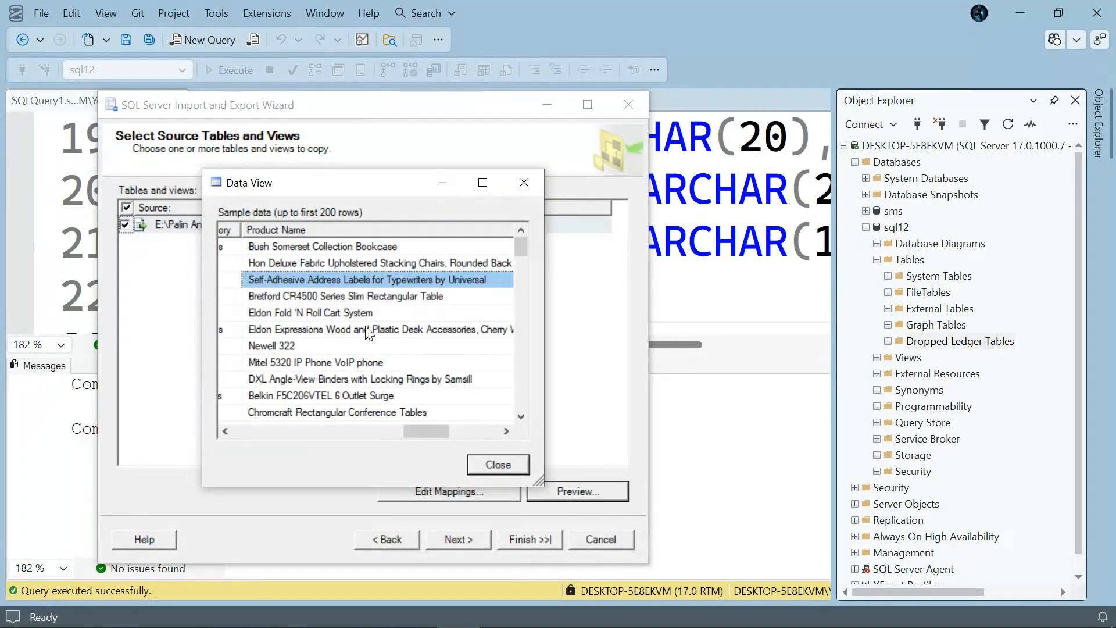
pyautogui.hscroll(2, 366, 332)
pyautogui.hscroll(-1, 366, 332)
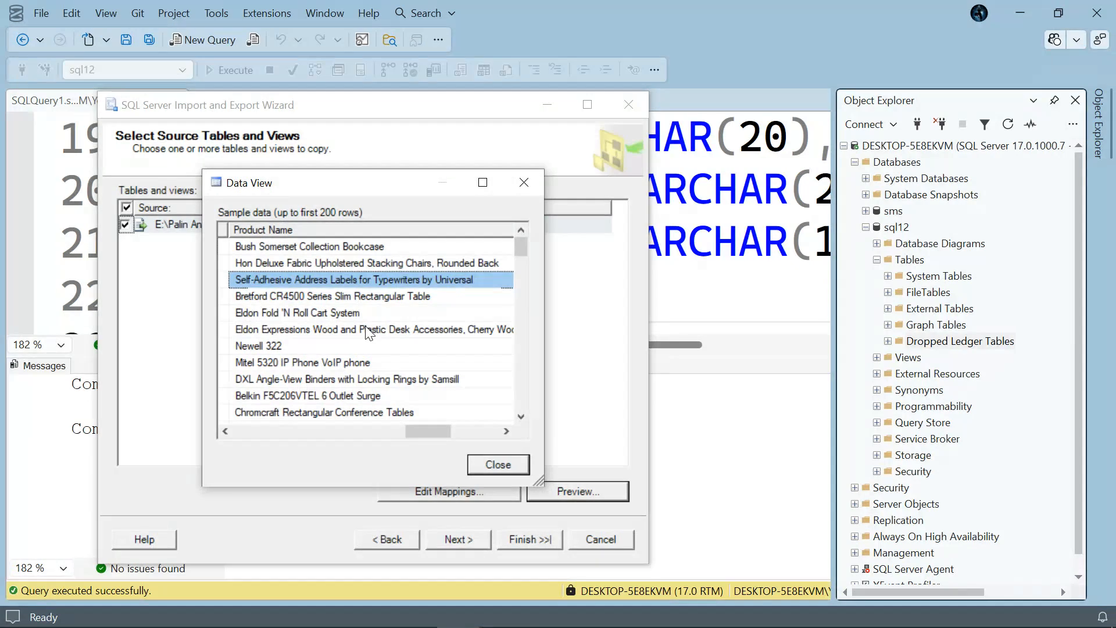
pyautogui.click(510, 462)
# Return to the Flat File Source settings, set the code page to 437 (OEM - United States), and proceed to the wizard's completion summary.
pyautogui.click(403, 544)
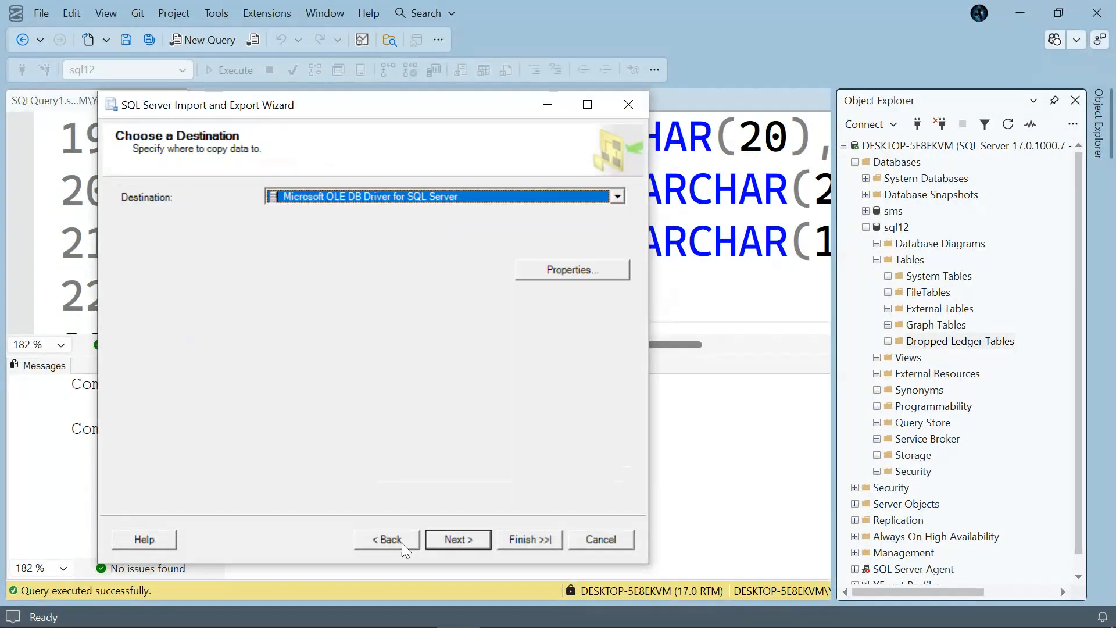
pyautogui.click(403, 543)
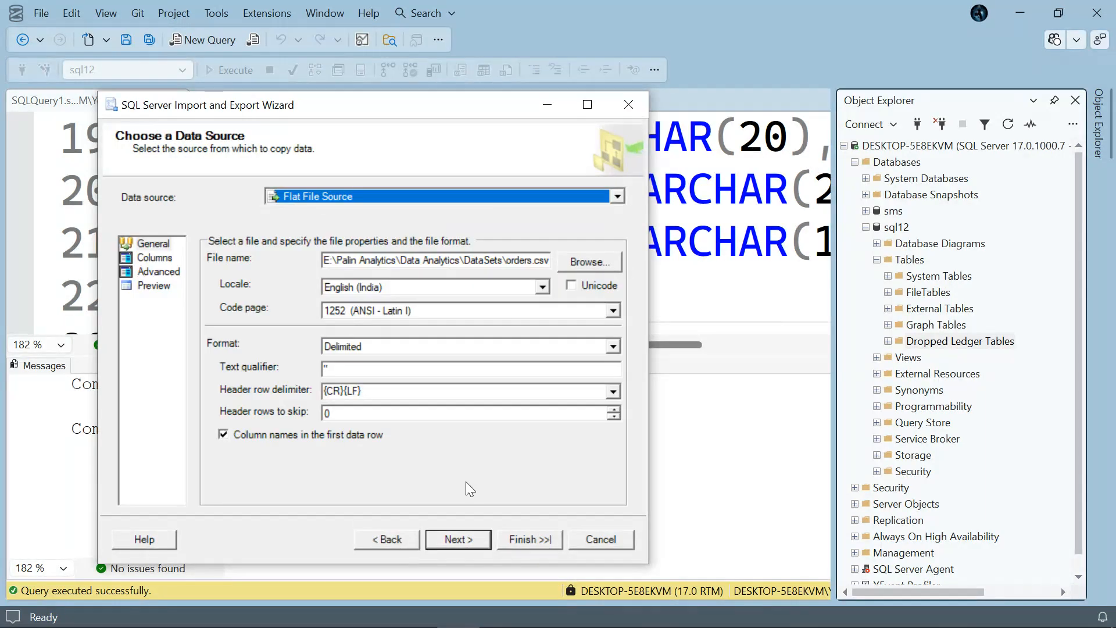
pyautogui.click(614, 311)
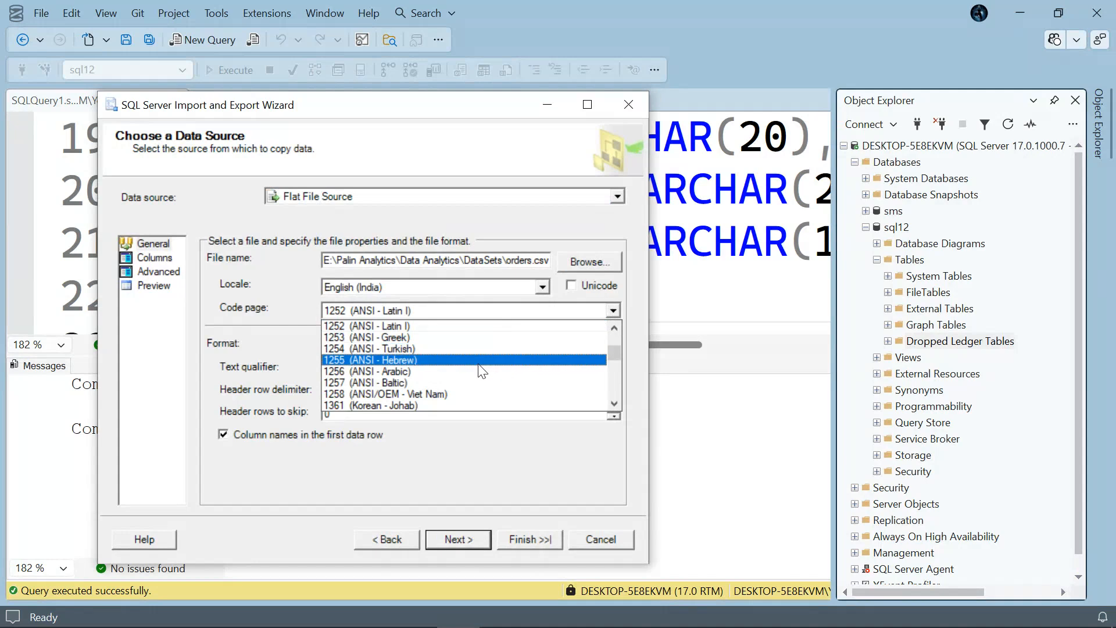
pyautogui.scroll(-1, 481, 372)
pyautogui.scroll(1, 481, 372)
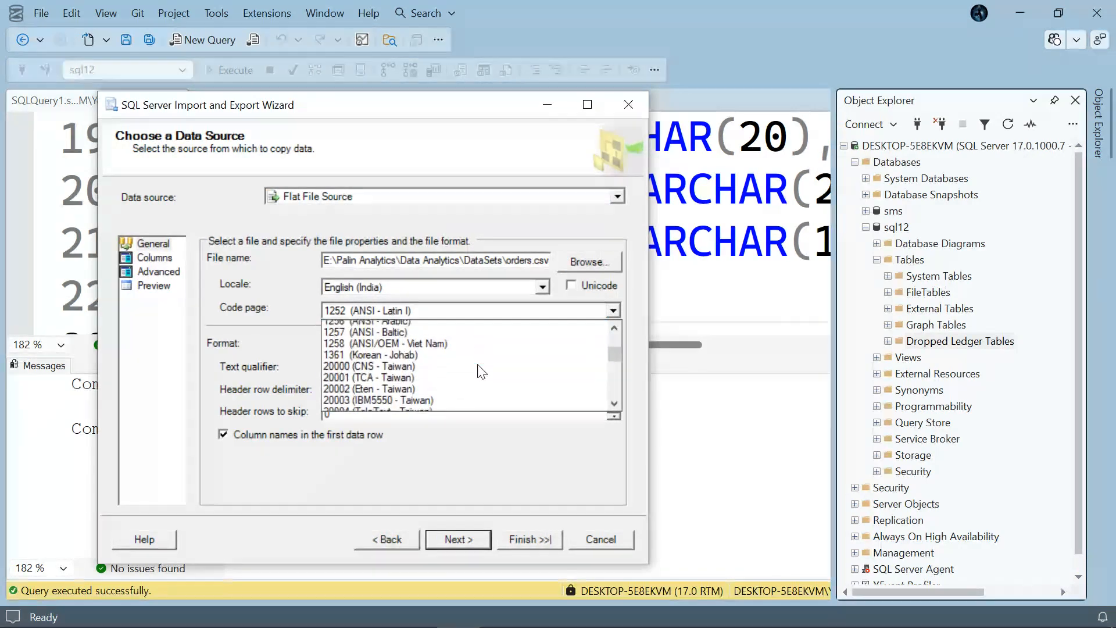
pyautogui.scroll(-2, 482, 372)
pyautogui.scroll(-2, 481, 372)
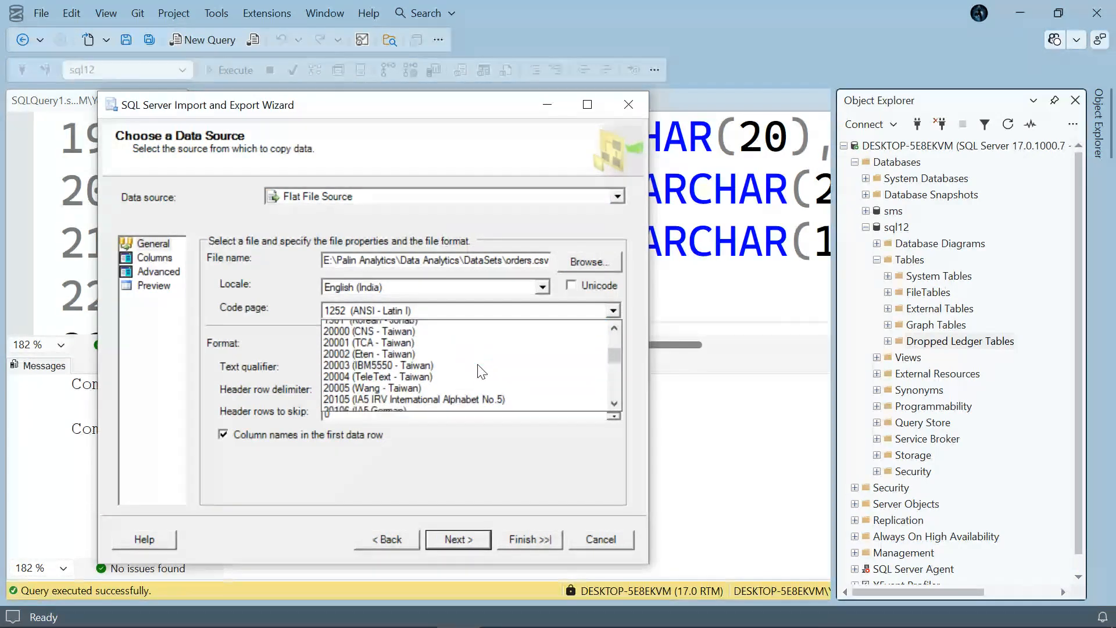
pyautogui.scroll(-3, 481, 372)
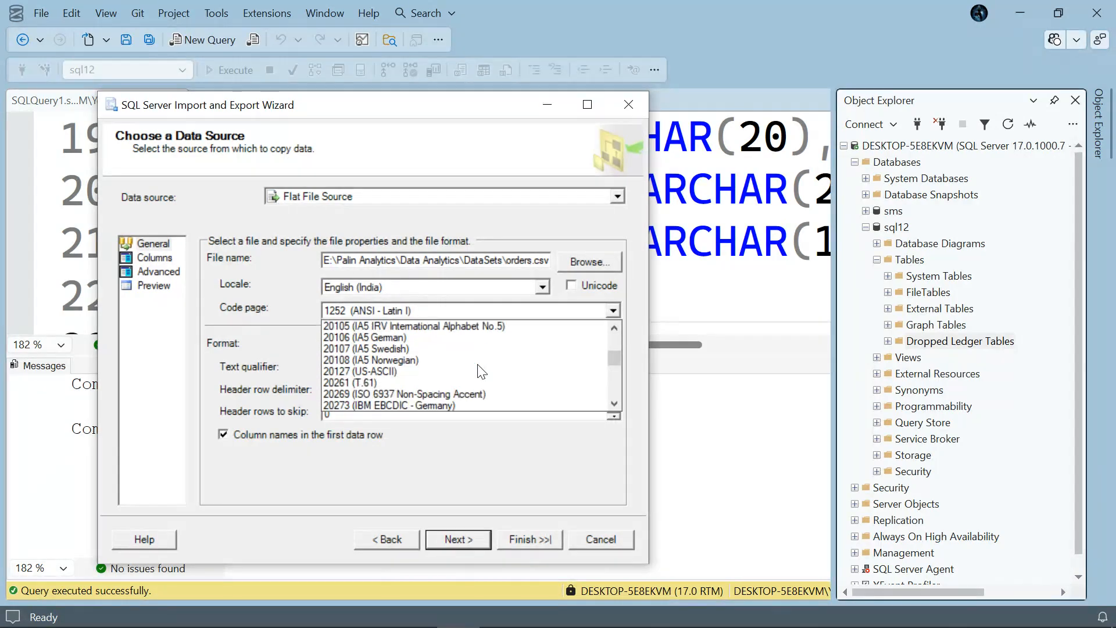
pyautogui.scroll(-2, 479, 367)
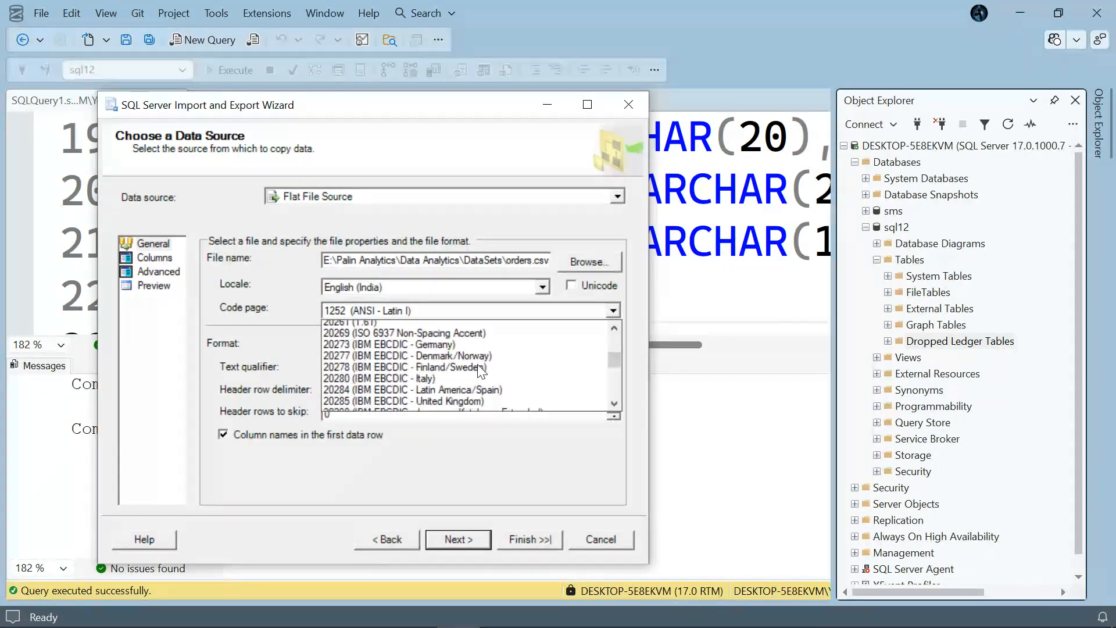
pyautogui.scroll(-1, 478, 371)
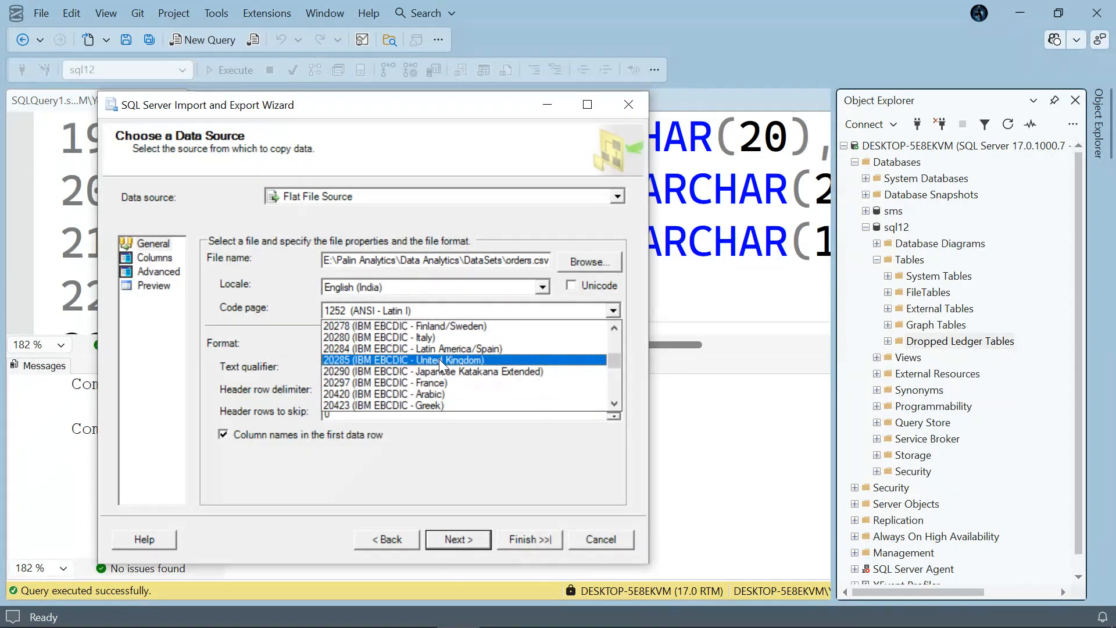
pyautogui.scroll(-2, 504, 381)
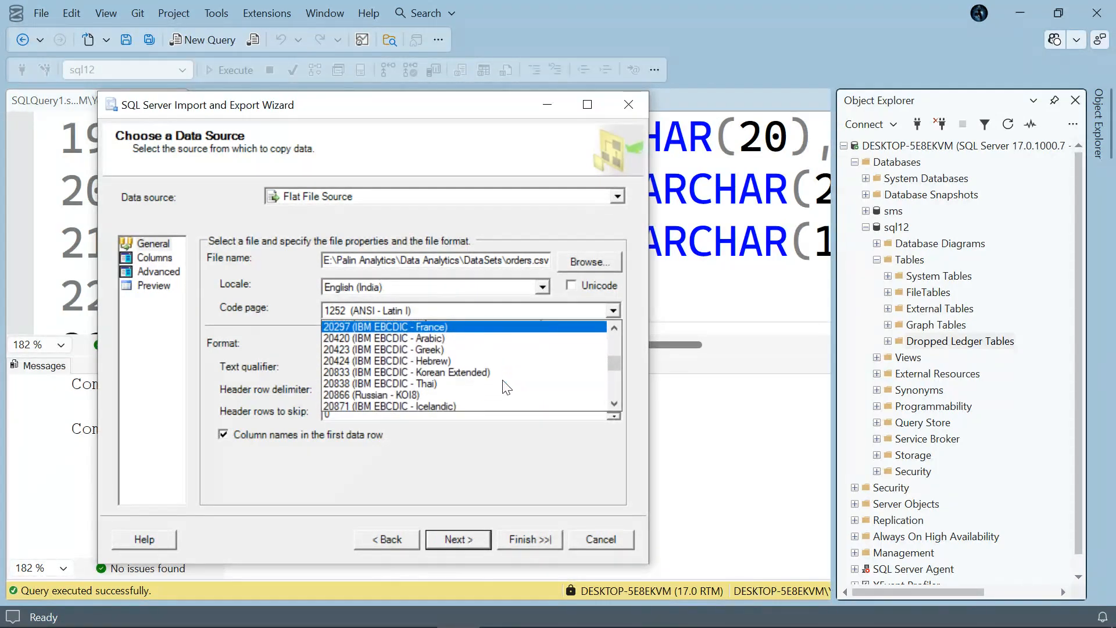
pyautogui.scroll(-2, 506, 387)
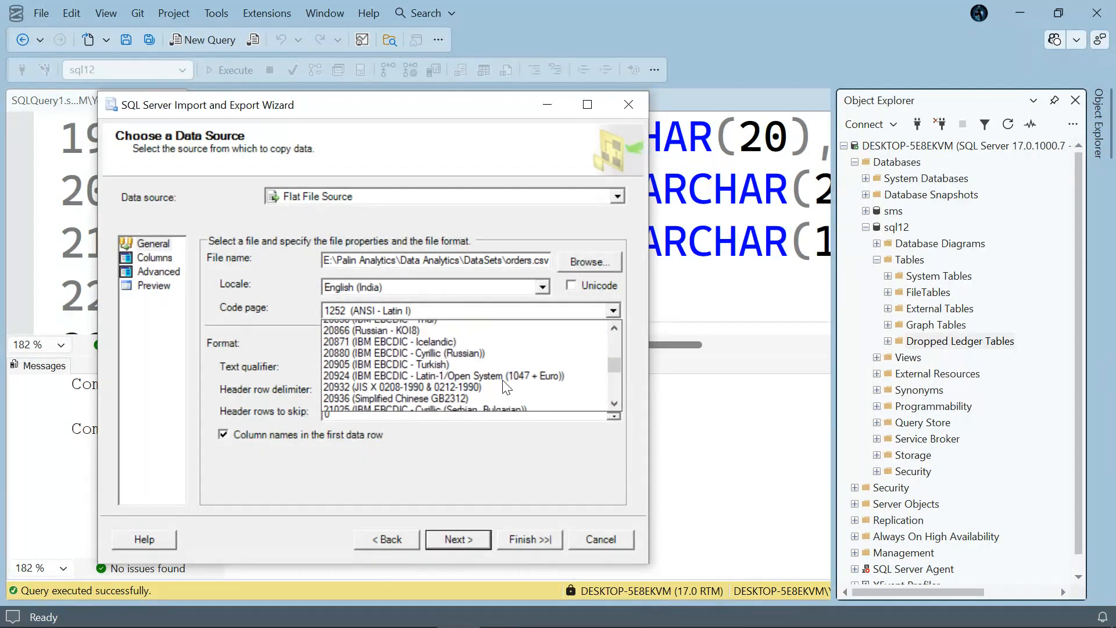
pyautogui.scroll(-1, 507, 388)
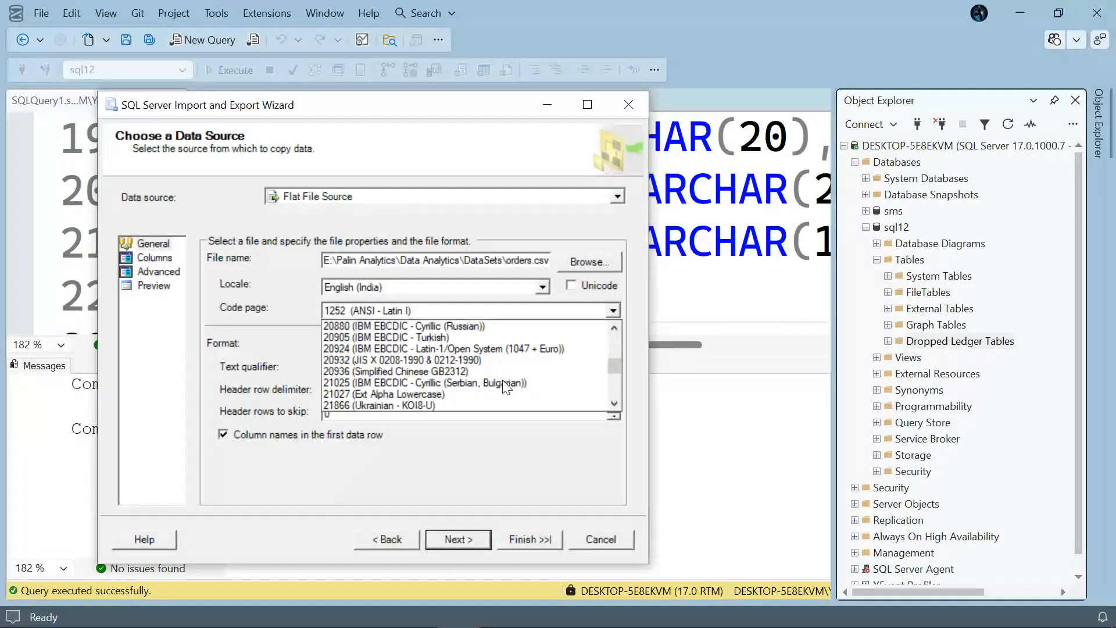
pyautogui.scroll(-2, 507, 388)
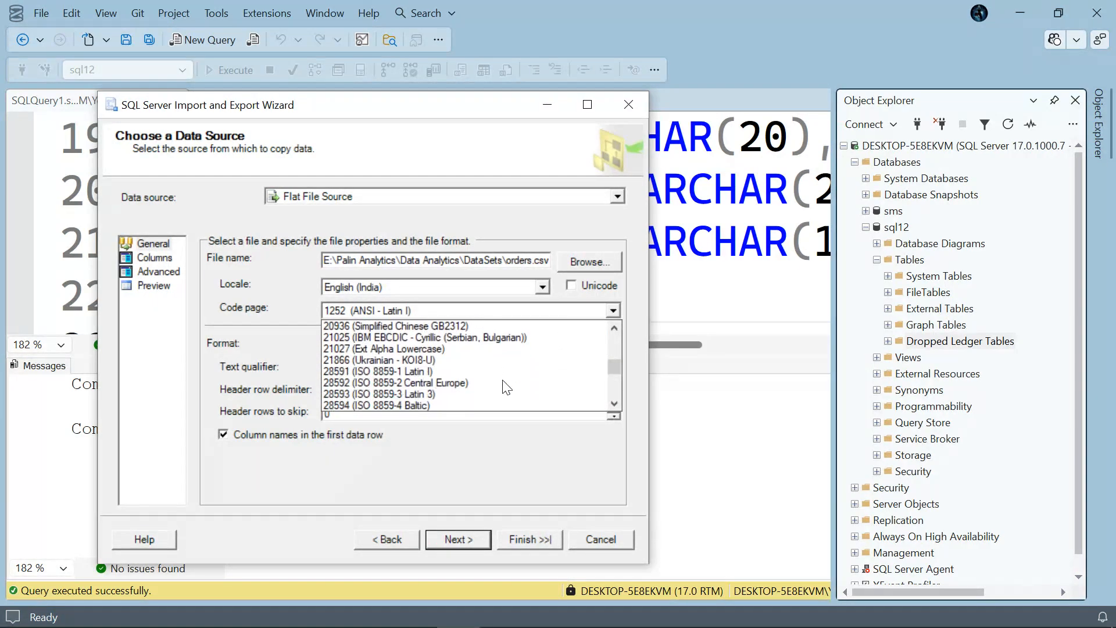
pyautogui.scroll(-2, 507, 388)
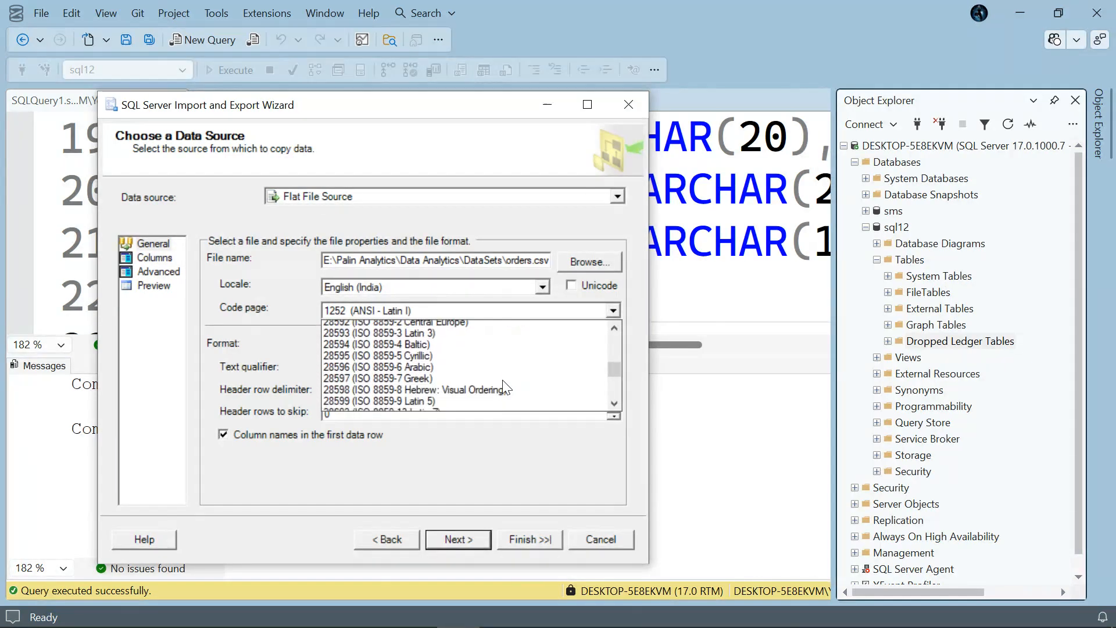
pyautogui.scroll(-4, 506, 388)
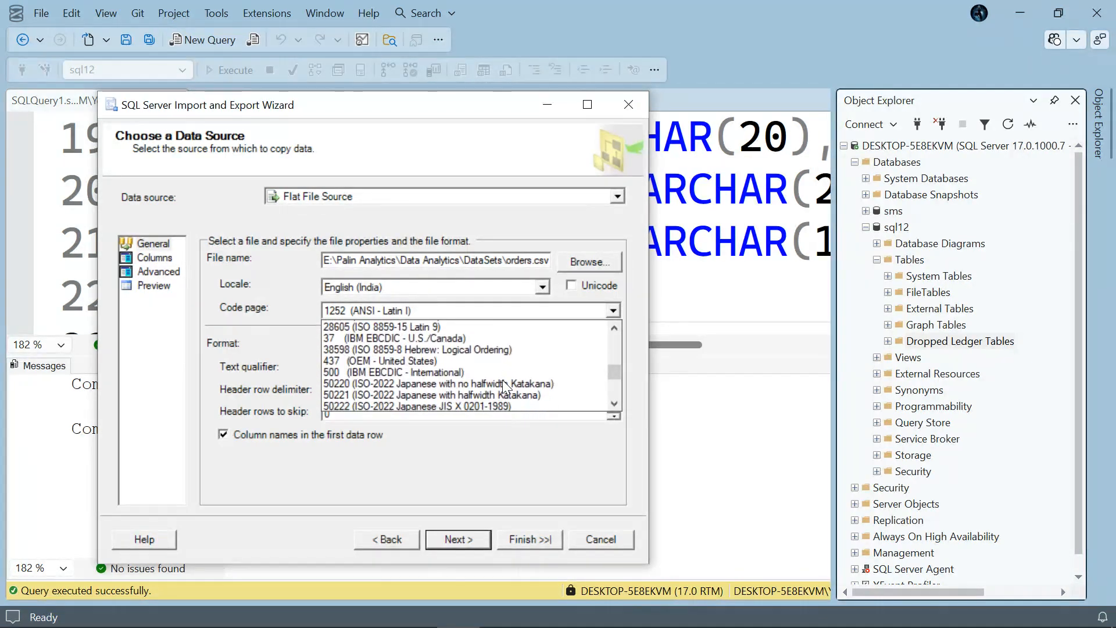
pyautogui.scroll(-5, 507, 388)
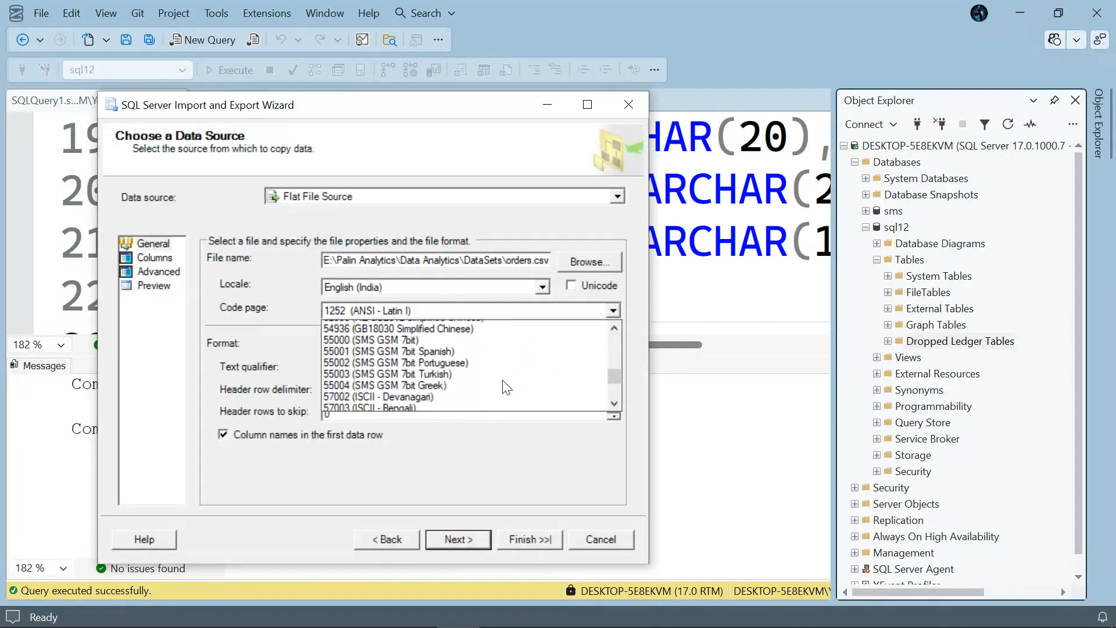
pyautogui.scroll(2, 507, 388)
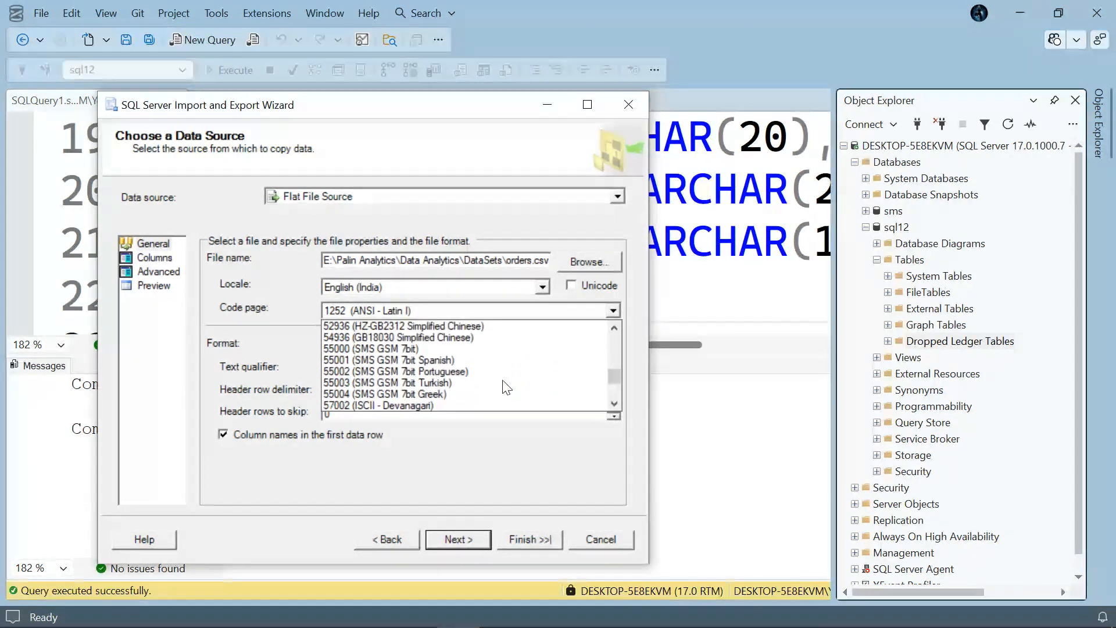
pyautogui.scroll(2, 507, 387)
pyautogui.scroll(7, 507, 388)
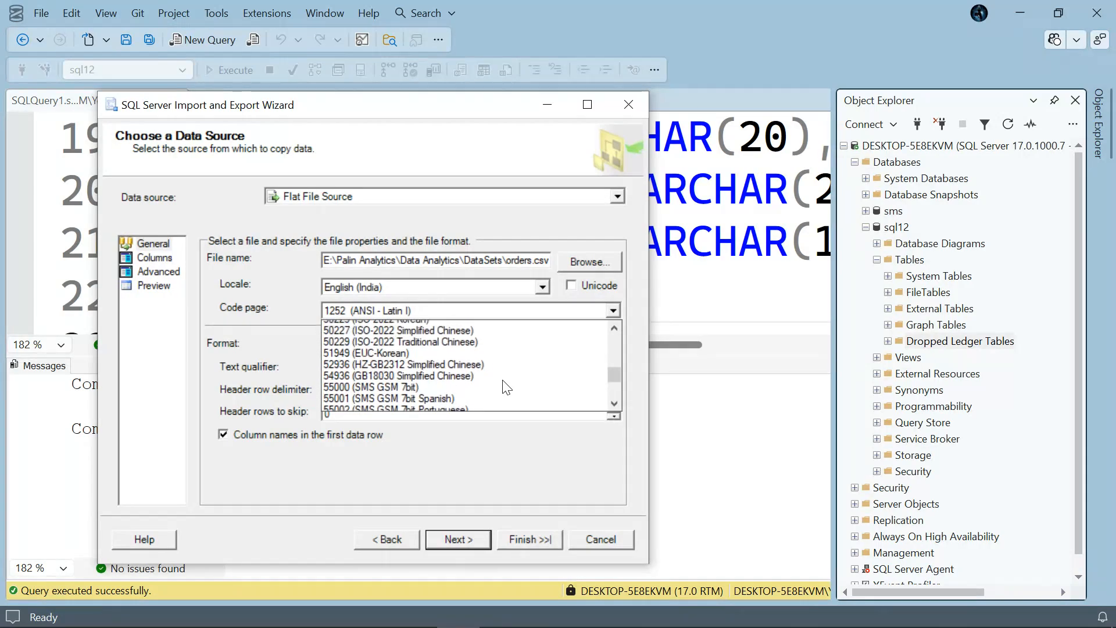
pyautogui.scroll(3, 506, 387)
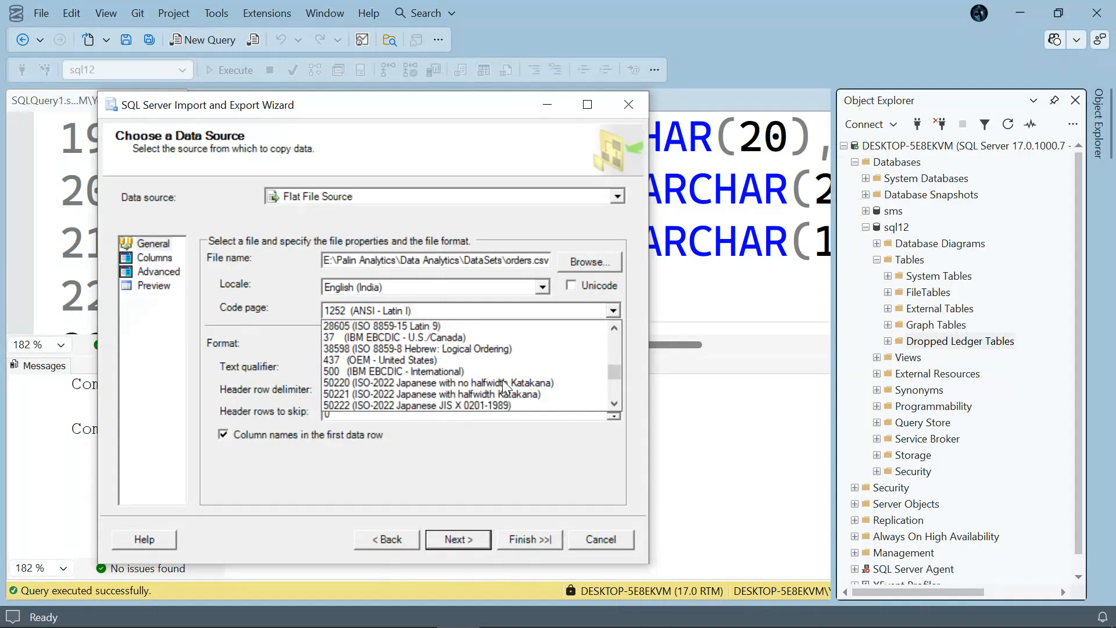
pyautogui.click(399, 361)
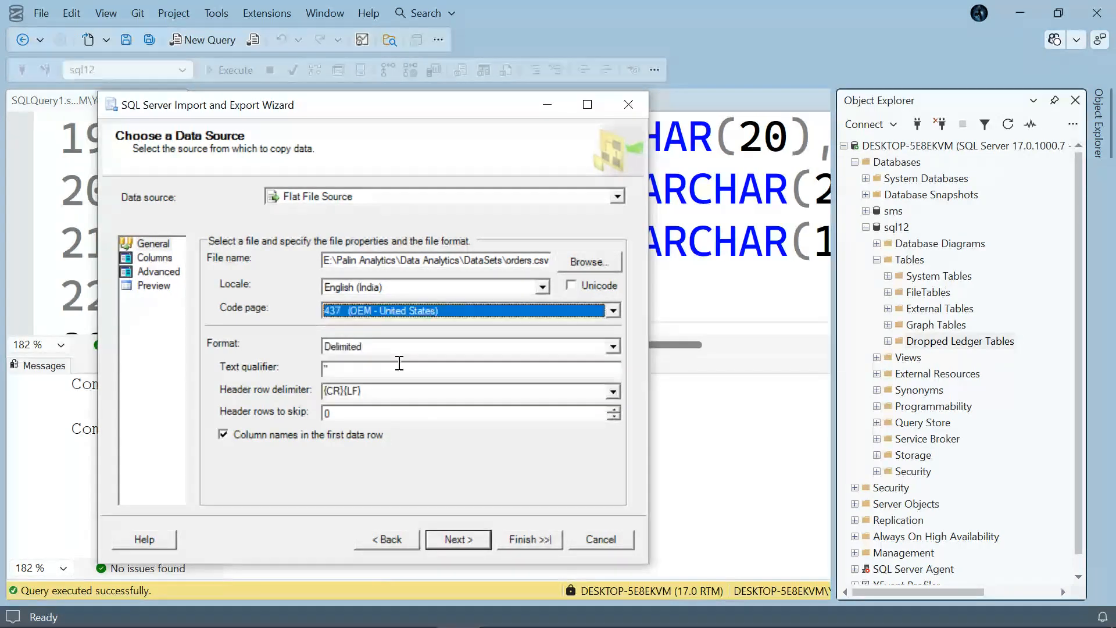
pyautogui.click(522, 540)
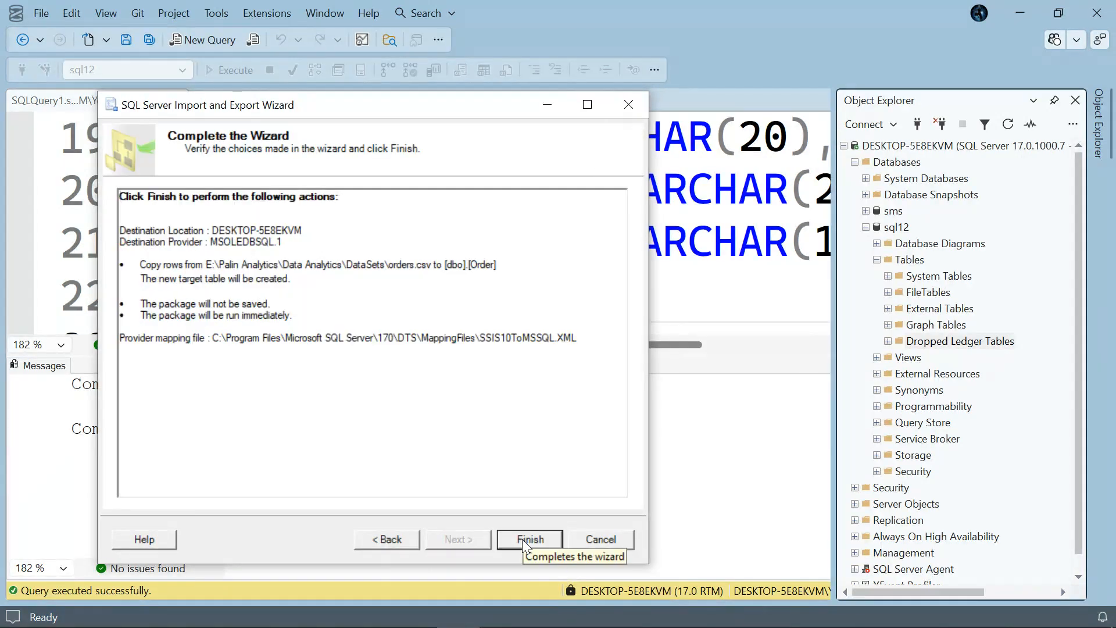
# Refresh the Object Explorer and delete the dbo.Order table from the sql12 database.
pyautogui.click(1007, 126)
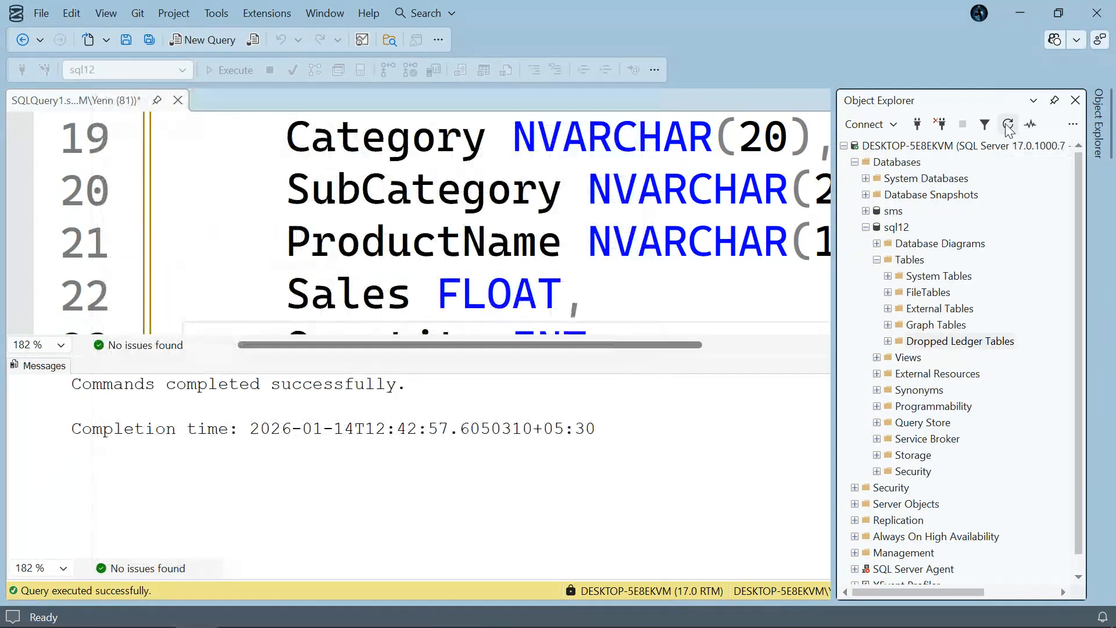
pyautogui.click(866, 227)
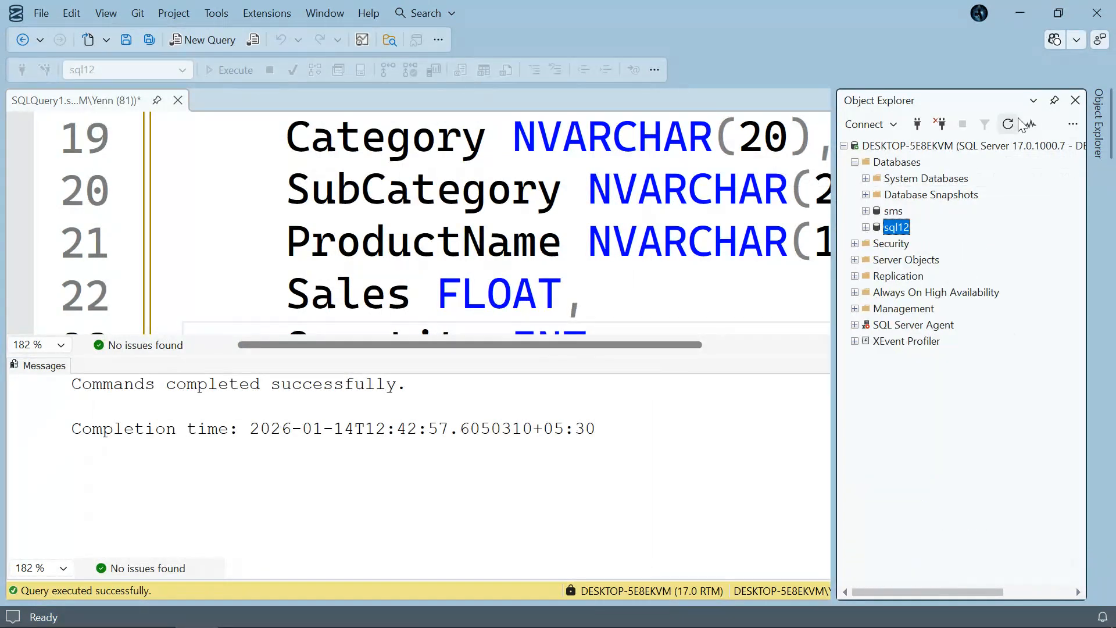
pyautogui.click(866, 227)
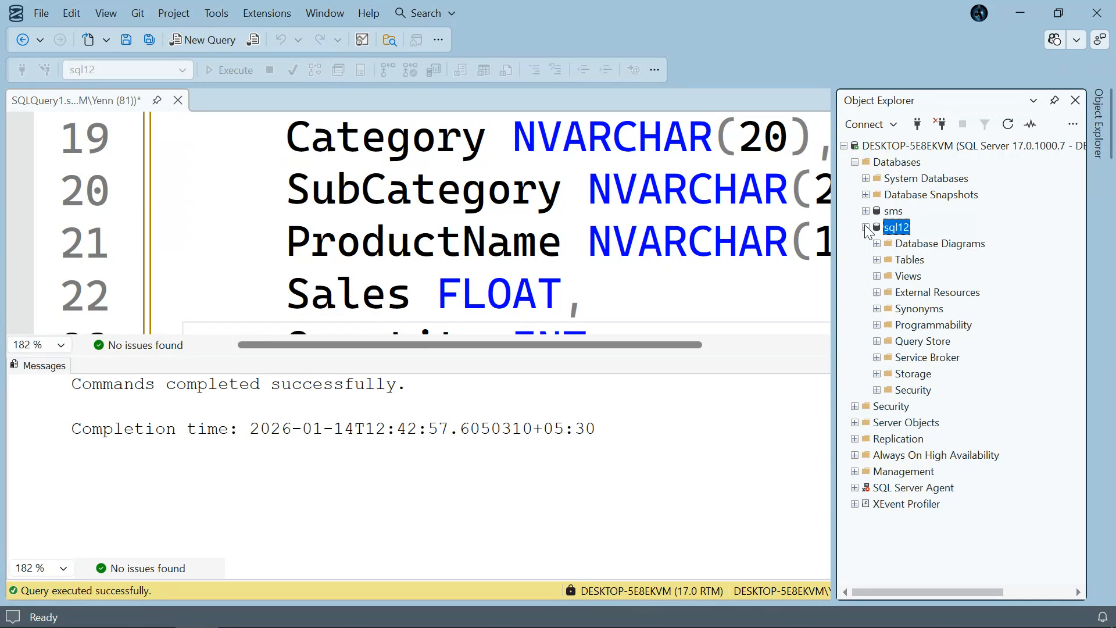
pyautogui.click(877, 261)
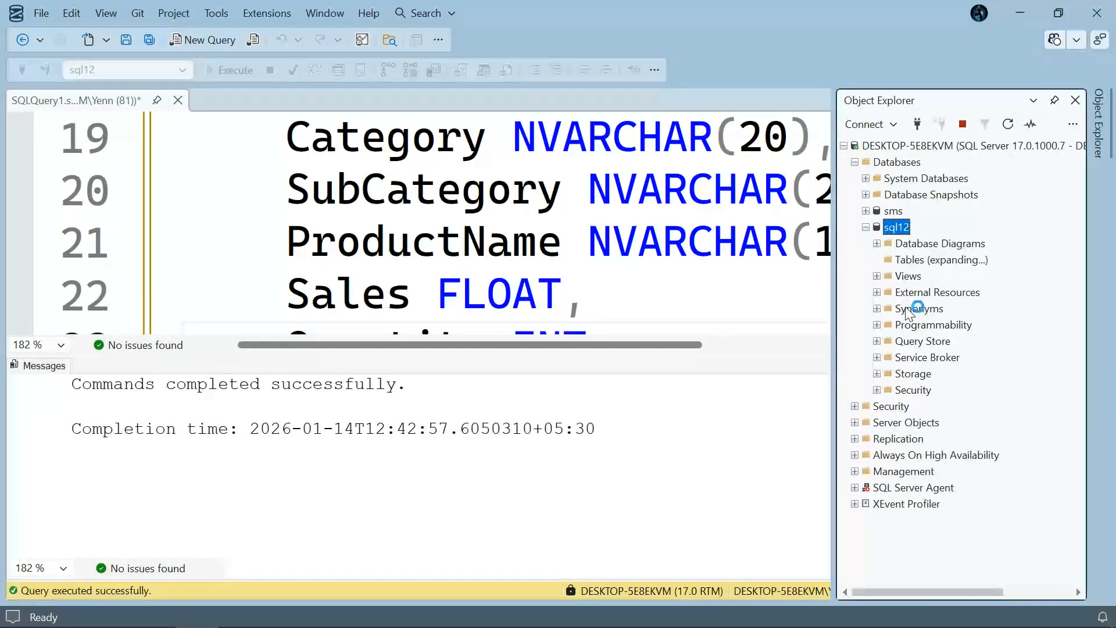
pyautogui.click(932, 341)
pyautogui.rightClick(937, 343)
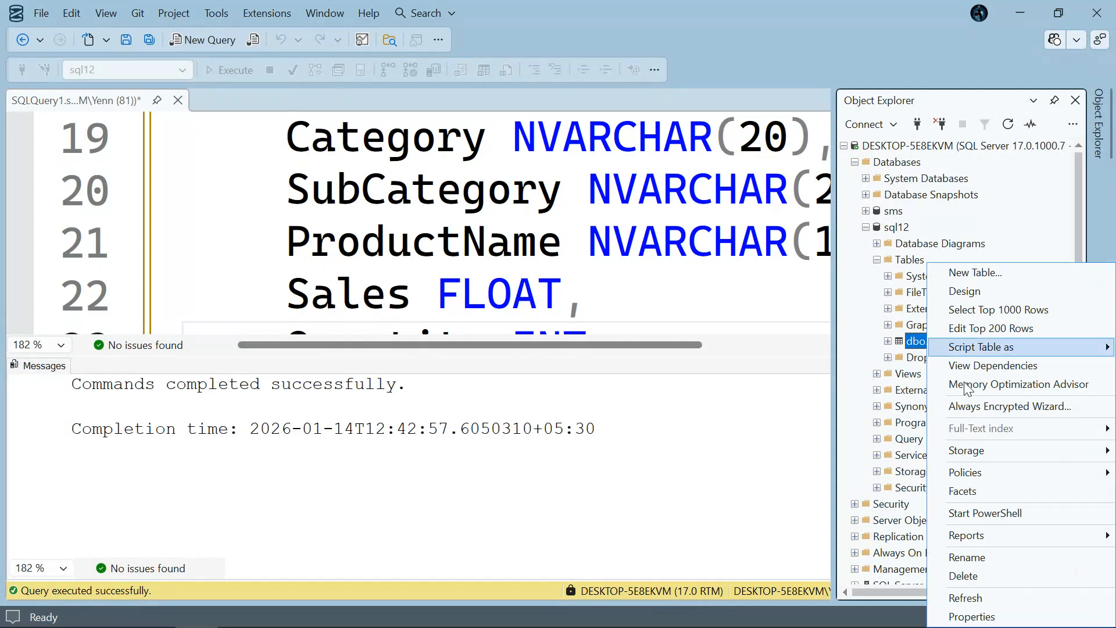
pyautogui.click(970, 578)
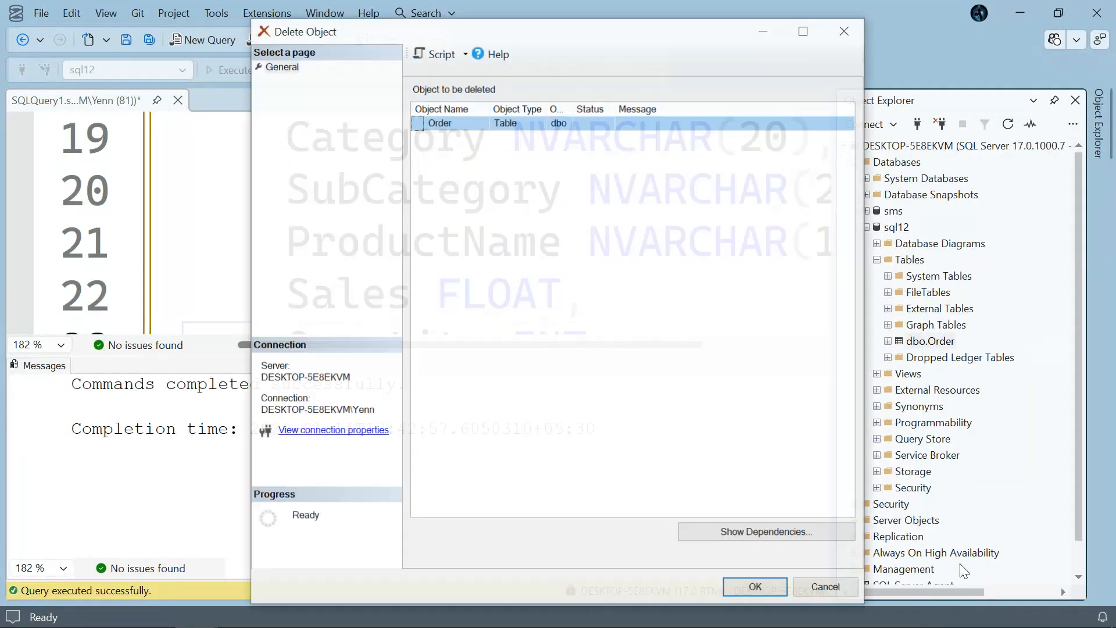
pyautogui.click(764, 579)
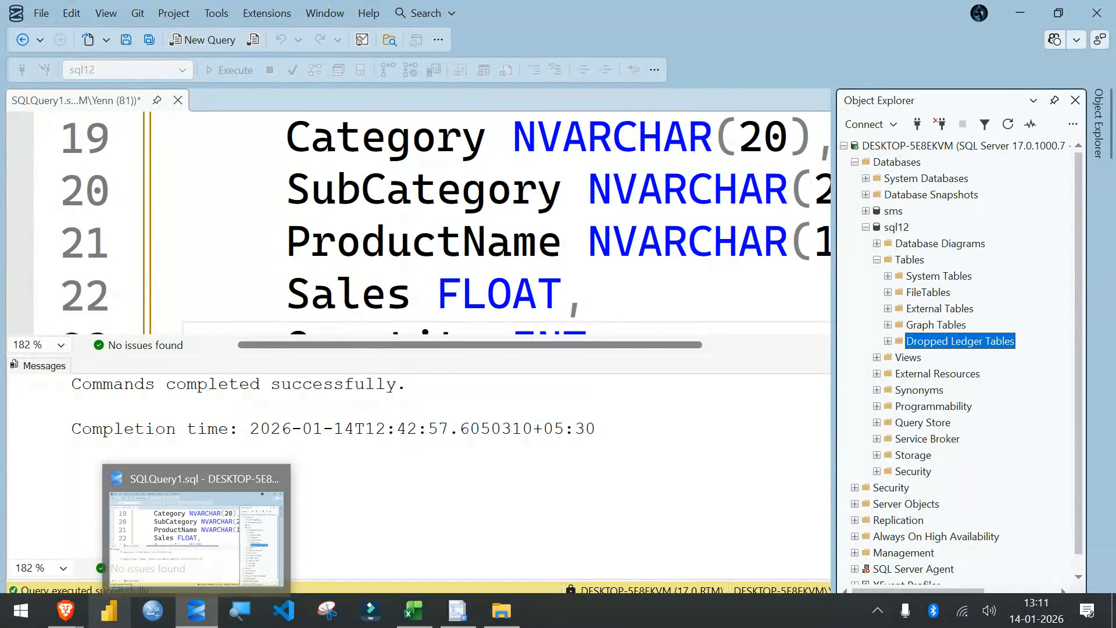
# Run the orders.csv import again from the wizard and read the Pre-execute error messages in its report.
pyautogui.click(406, 541)
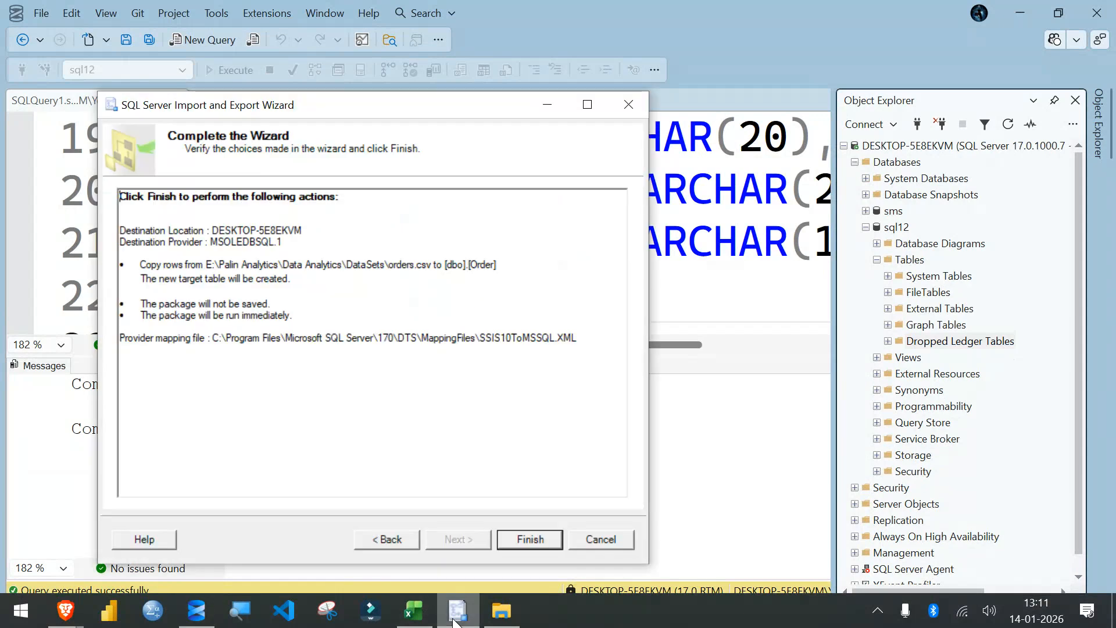
pyautogui.click(520, 539)
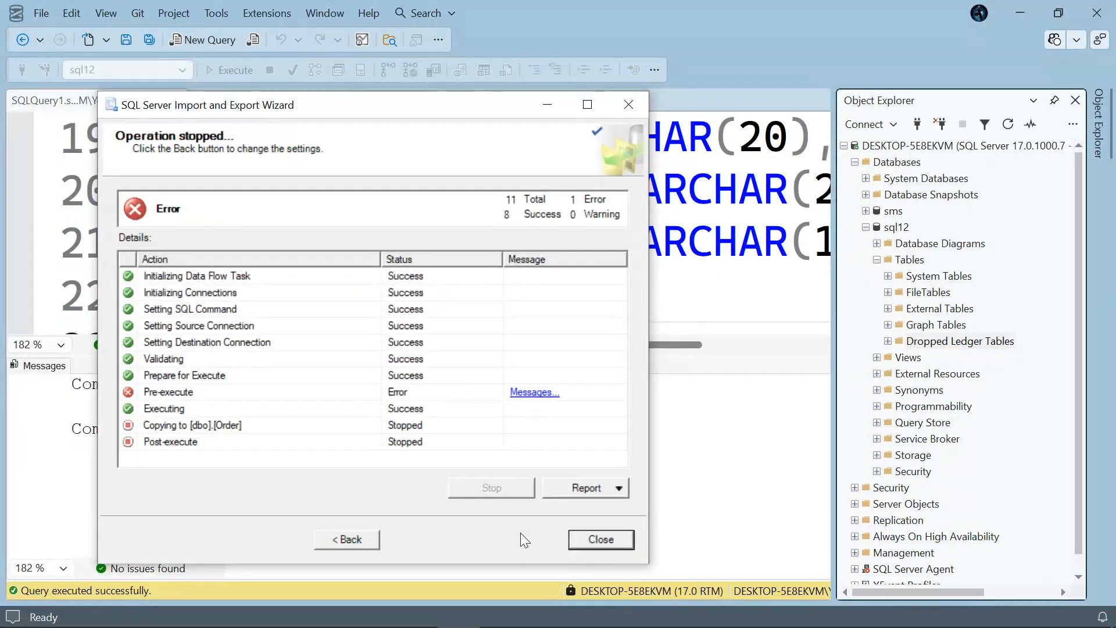
pyautogui.click(532, 393)
pyautogui.click(532, 393)
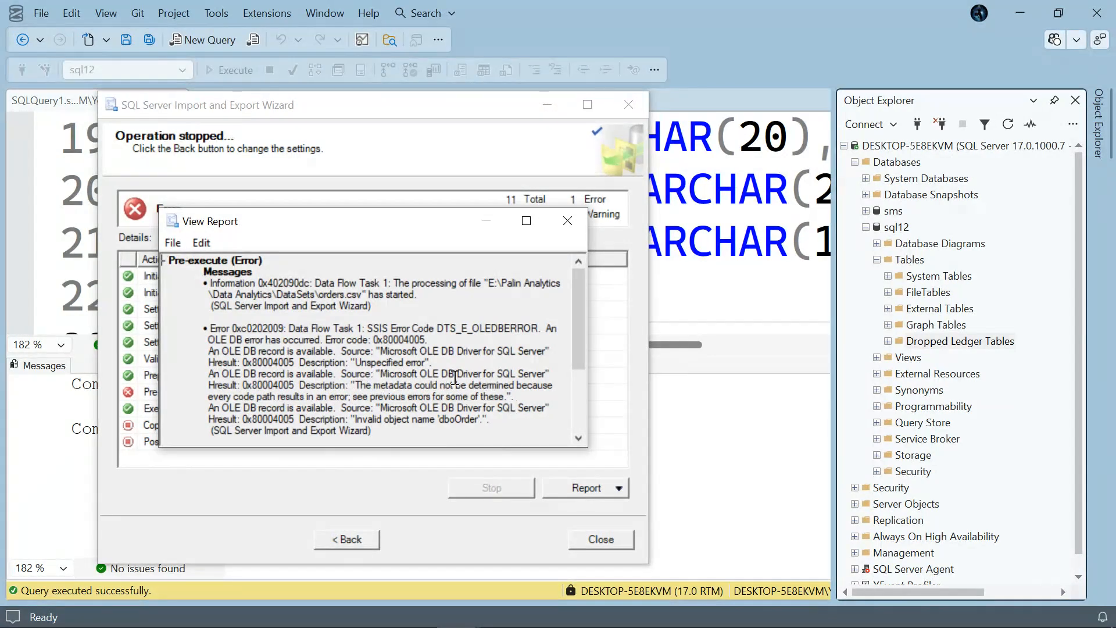
pyautogui.scroll(-3, 457, 379)
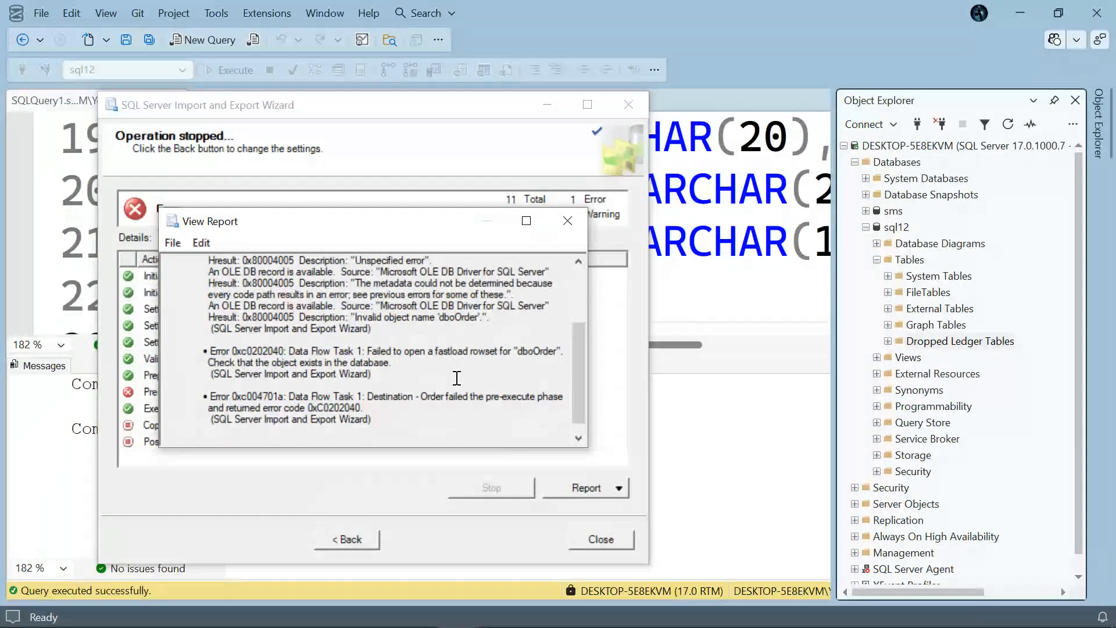
pyautogui.scroll(-1, 457, 378)
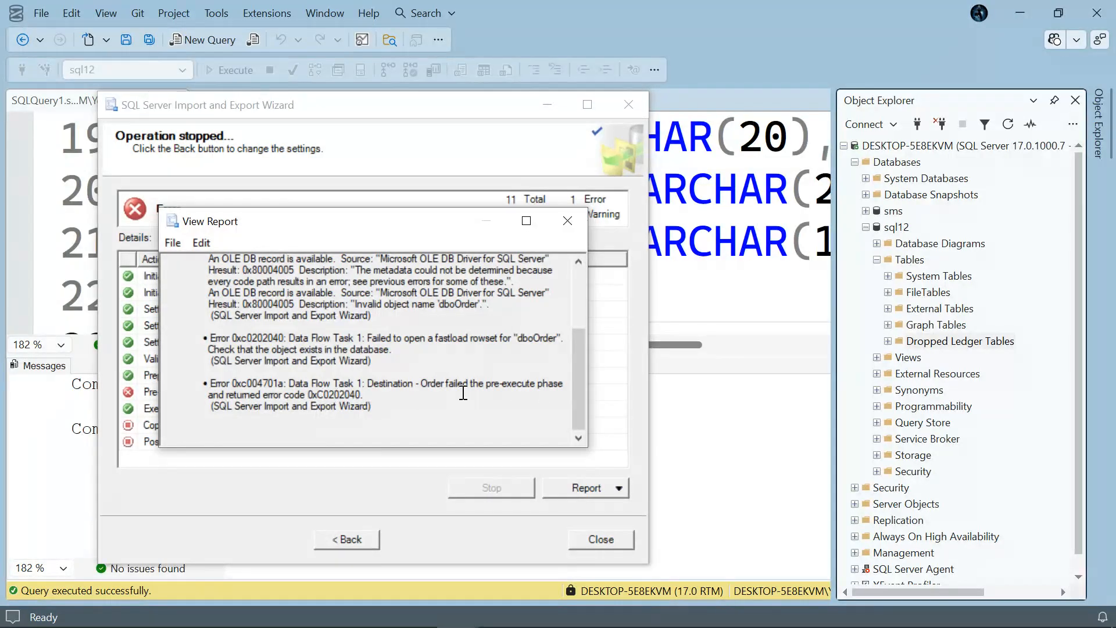
pyautogui.click(573, 221)
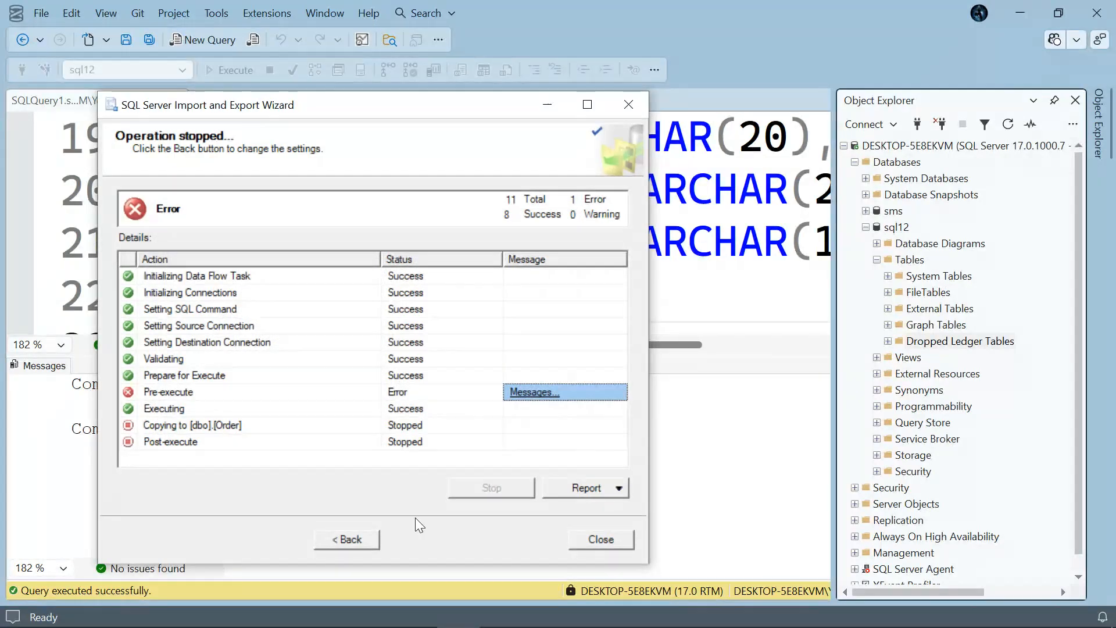
# Return to the wizard's completion summary, refresh the Object Explorer, and delete the dbo.Order table from the sql12 database.
pyautogui.click(339, 538)
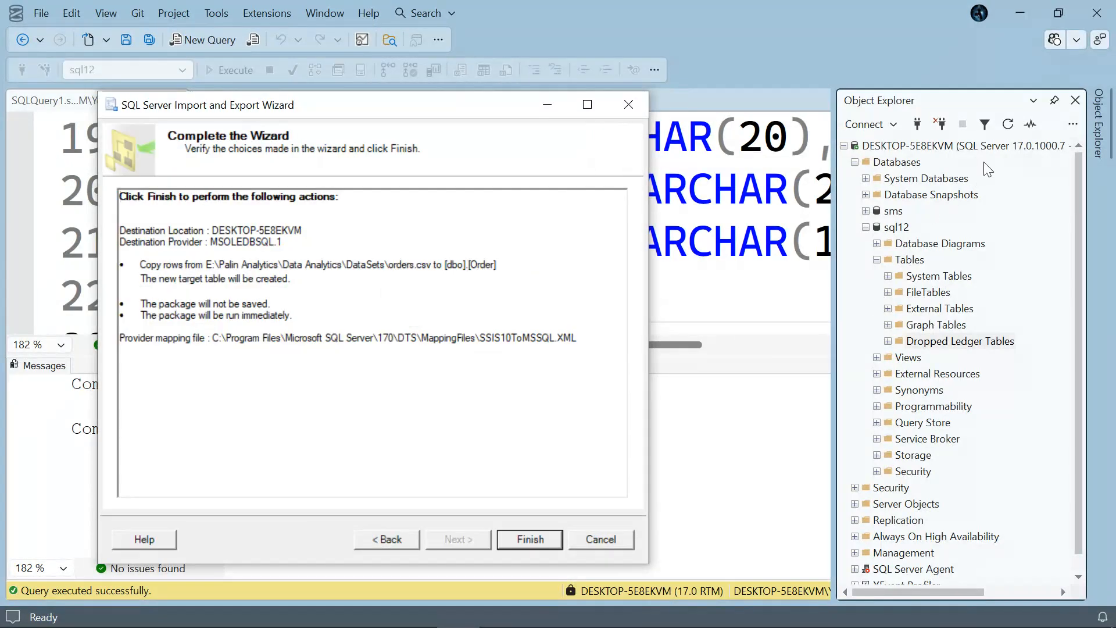
pyautogui.click(1009, 125)
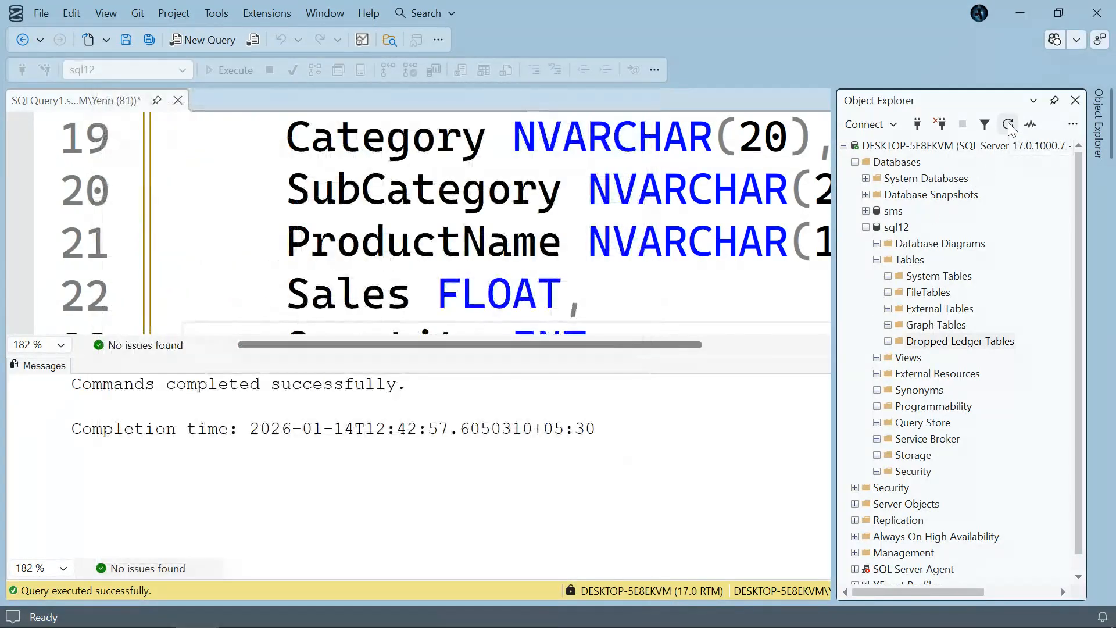
pyautogui.click(865, 227)
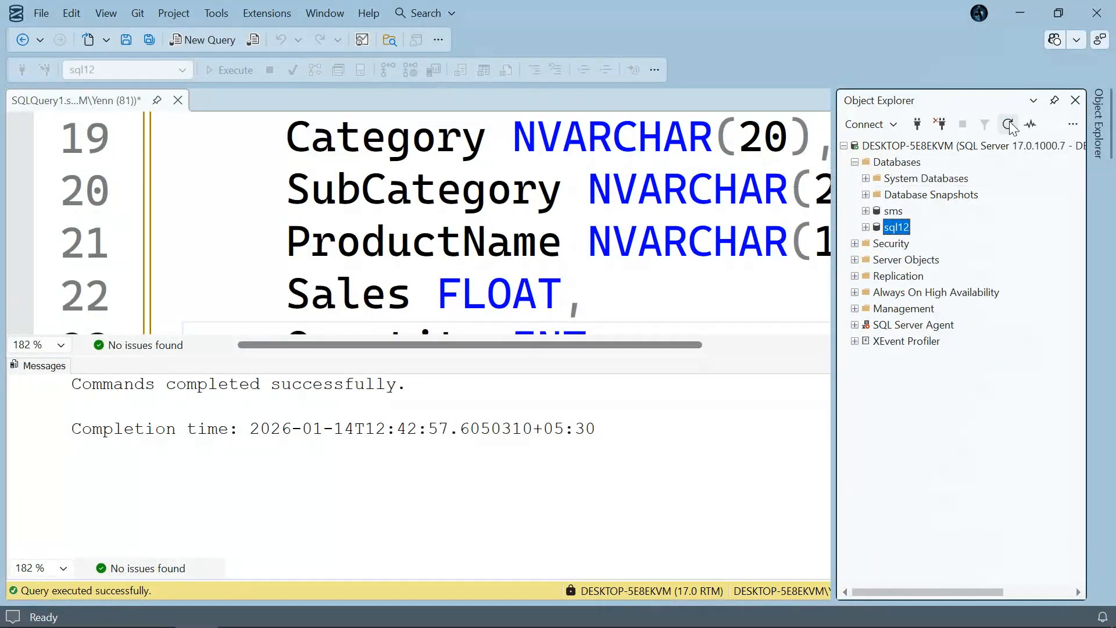
pyautogui.click(865, 227)
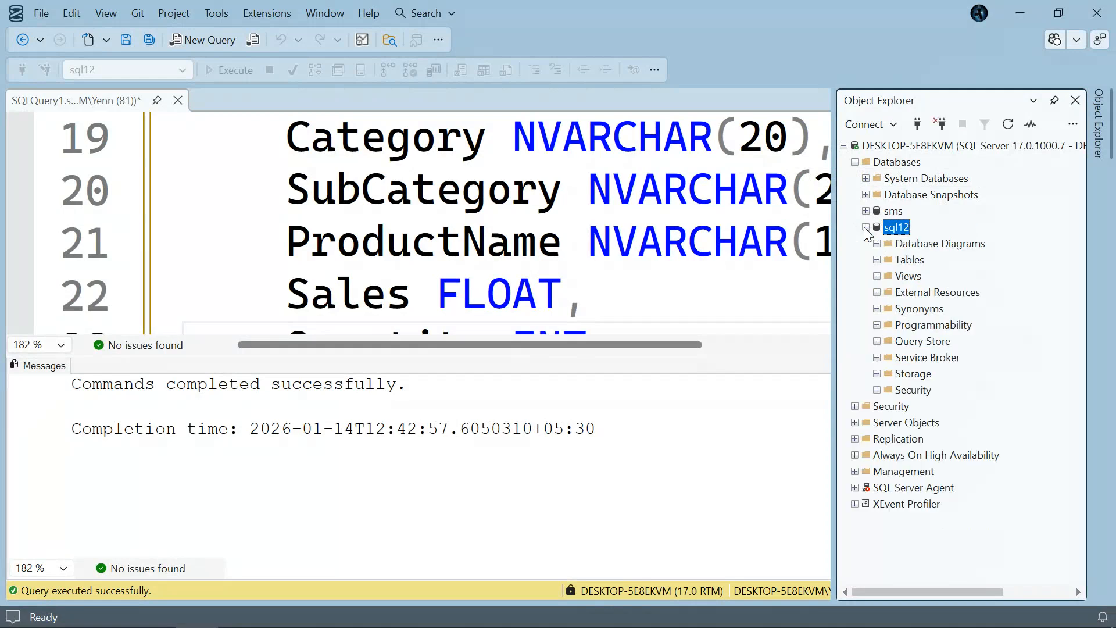
pyautogui.click(875, 260)
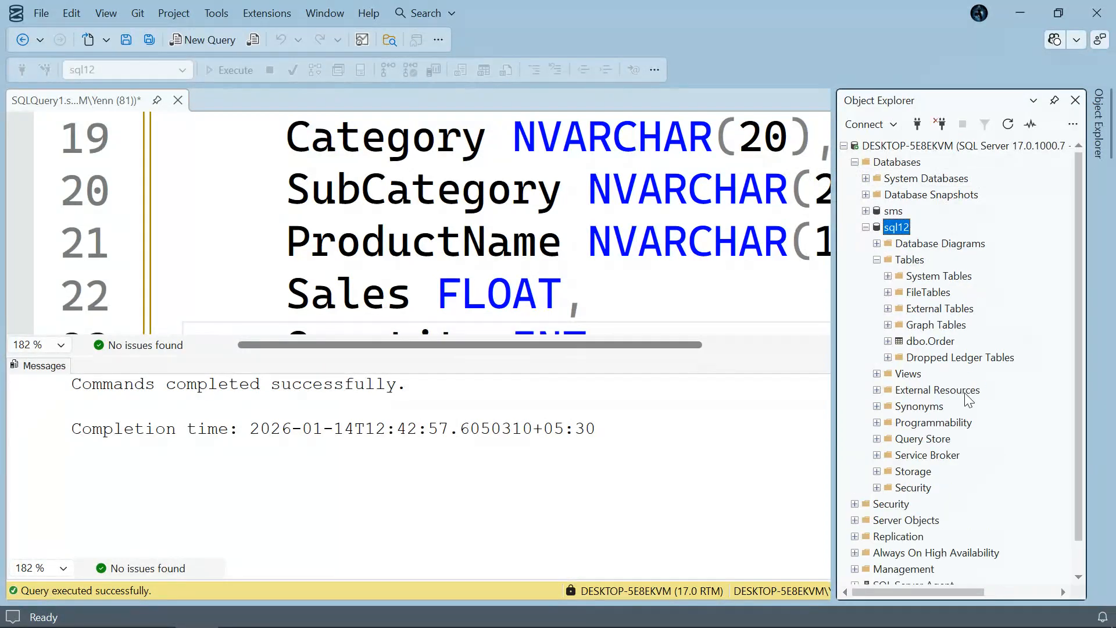
pyautogui.rightClick(936, 342)
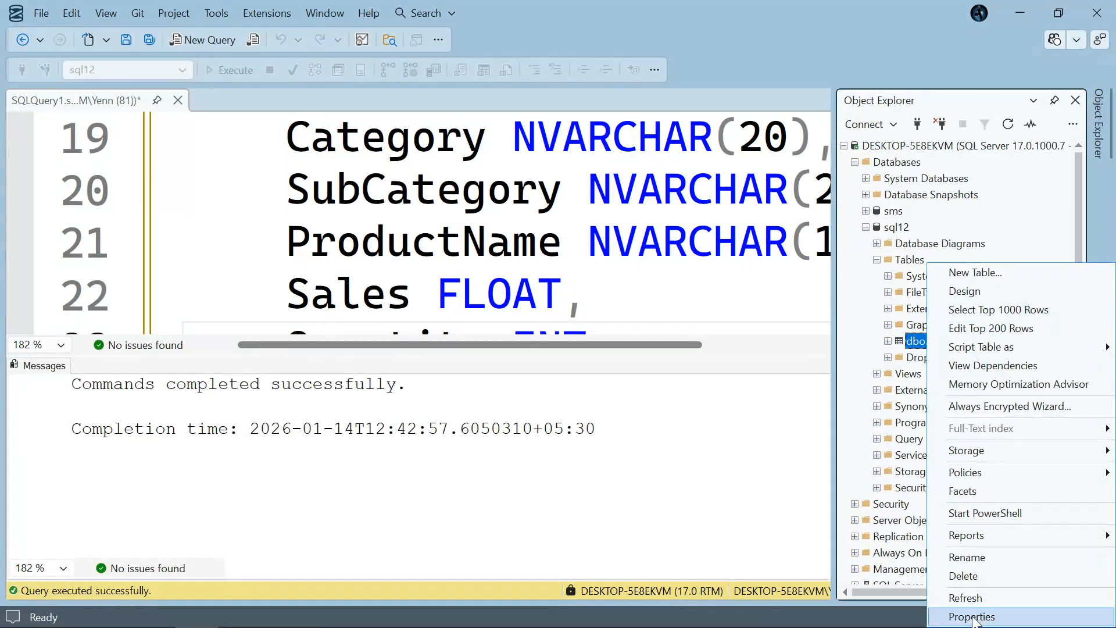
pyautogui.click(965, 575)
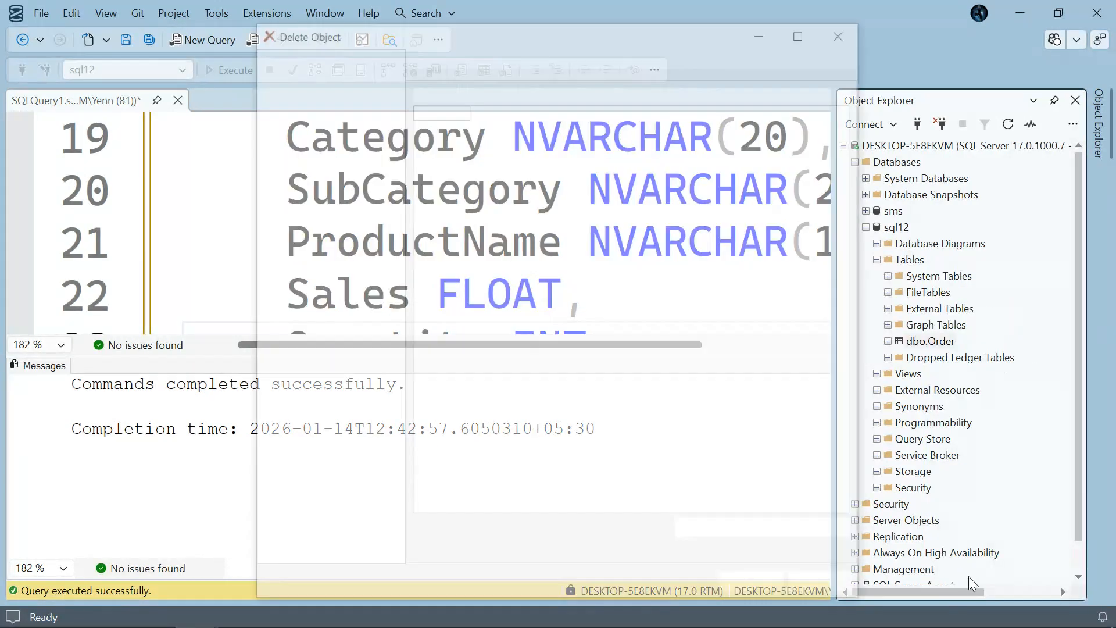
pyautogui.click(751, 587)
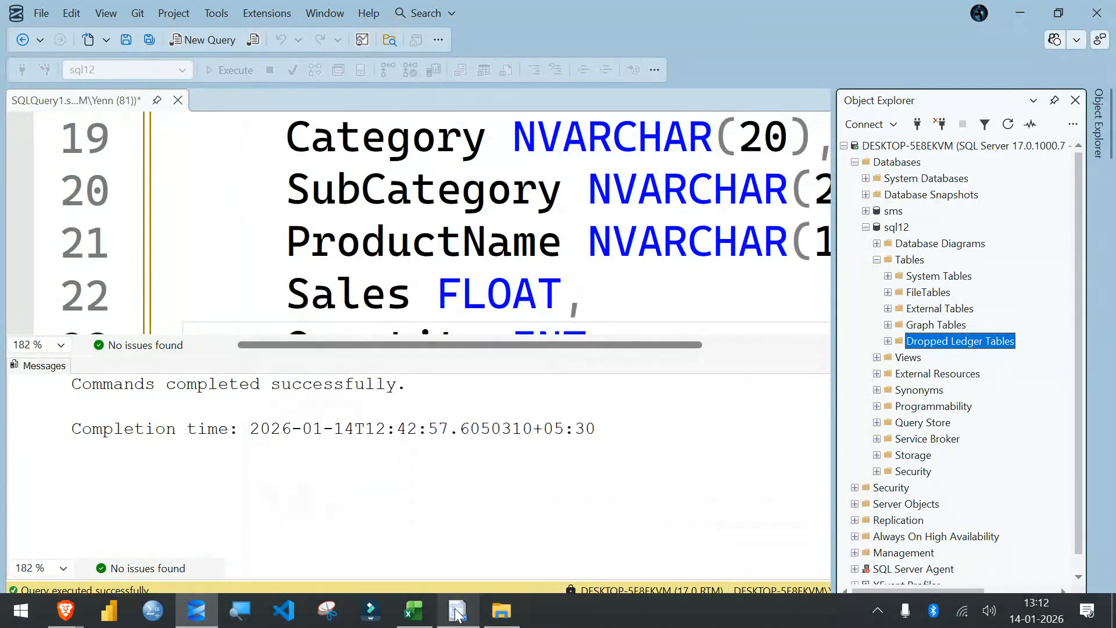
# Switch back to the import wizard, rerun the orders.csv import, and read through the Pre-execute error report.
pyautogui.click(456, 610)
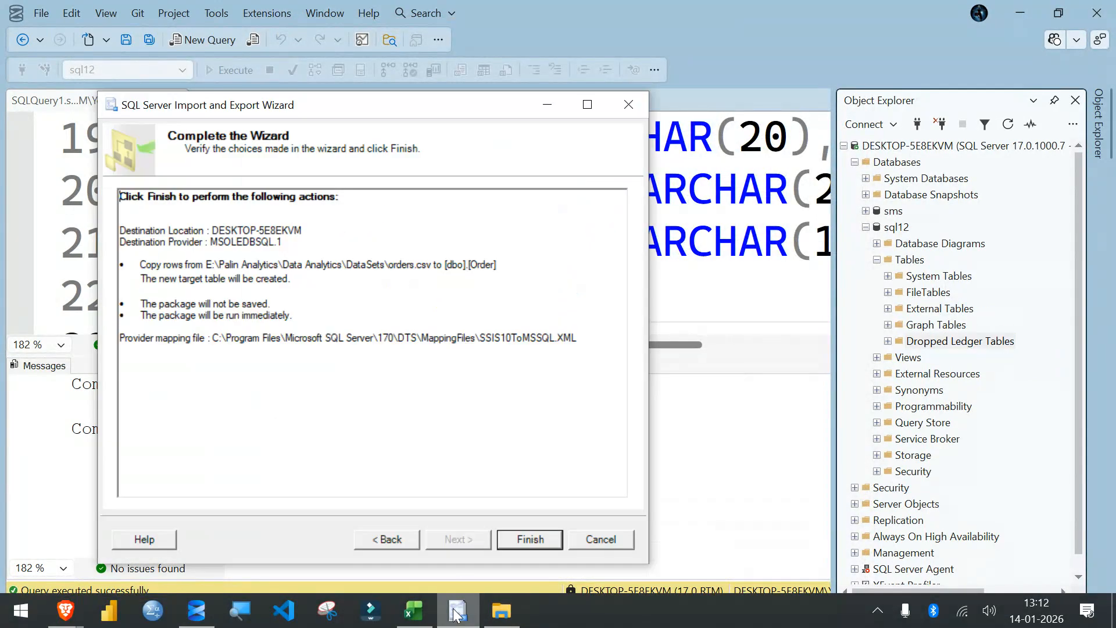
pyautogui.click(507, 537)
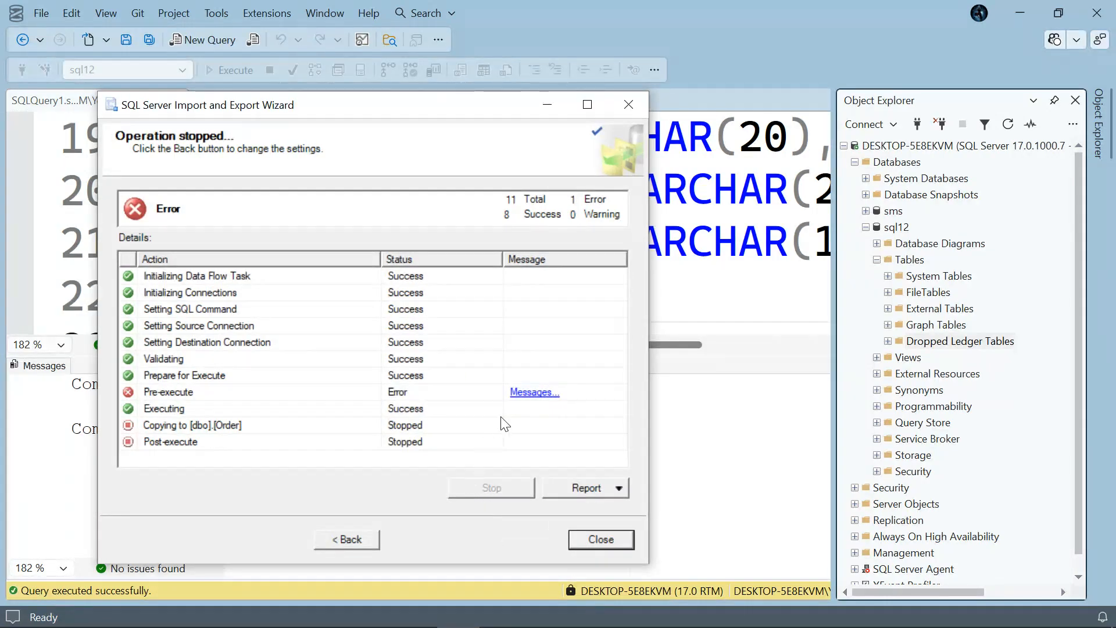
pyautogui.click(521, 394)
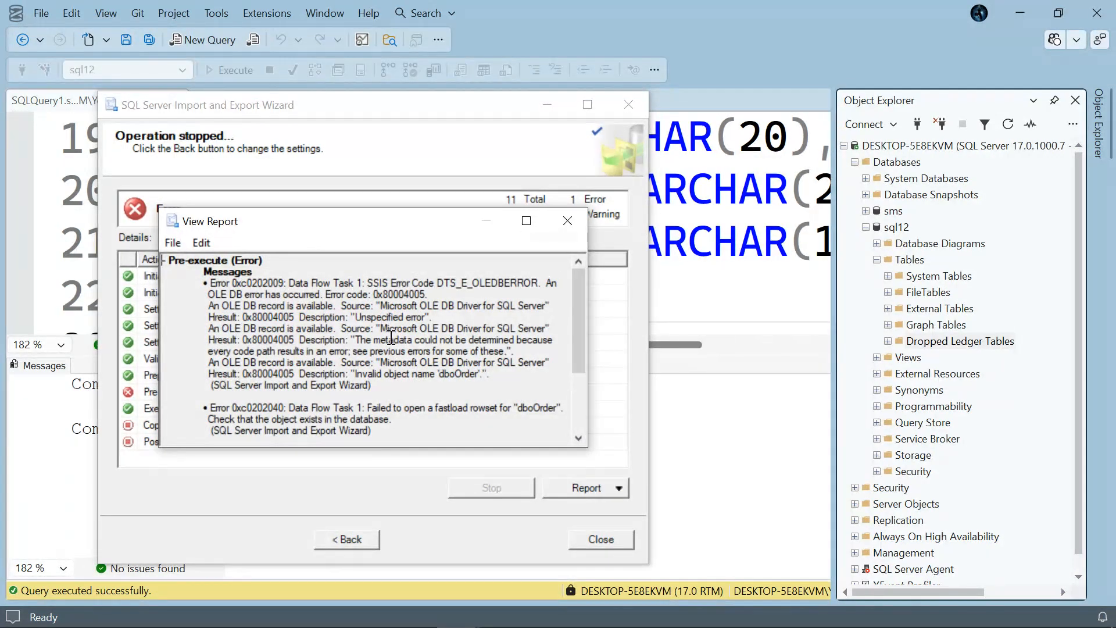
pyautogui.scroll(-3, 361, 378)
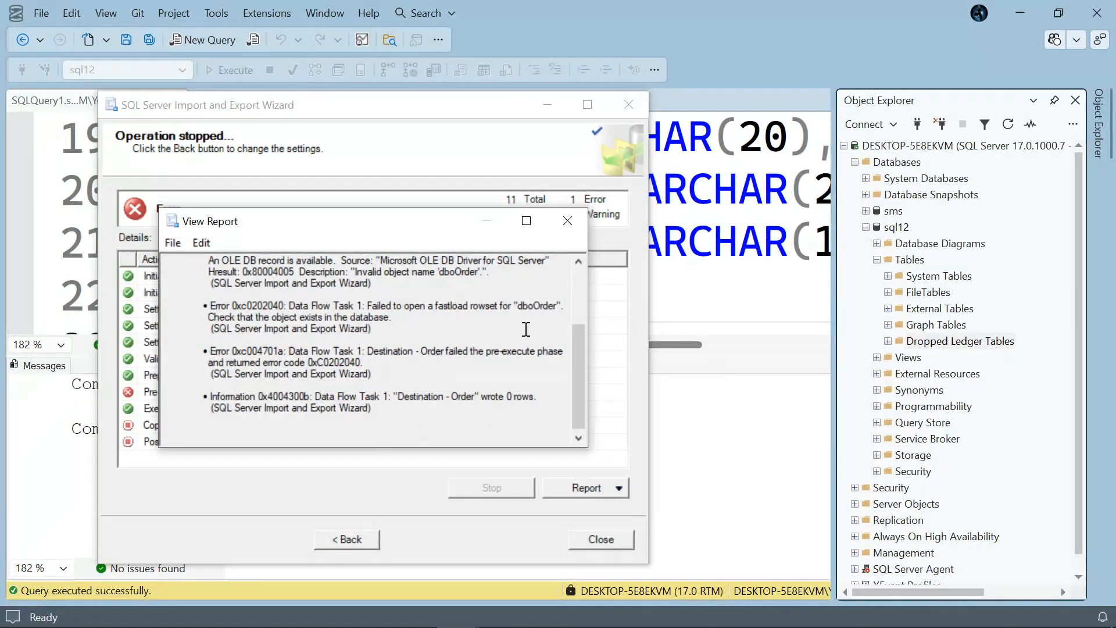
pyautogui.click(567, 221)
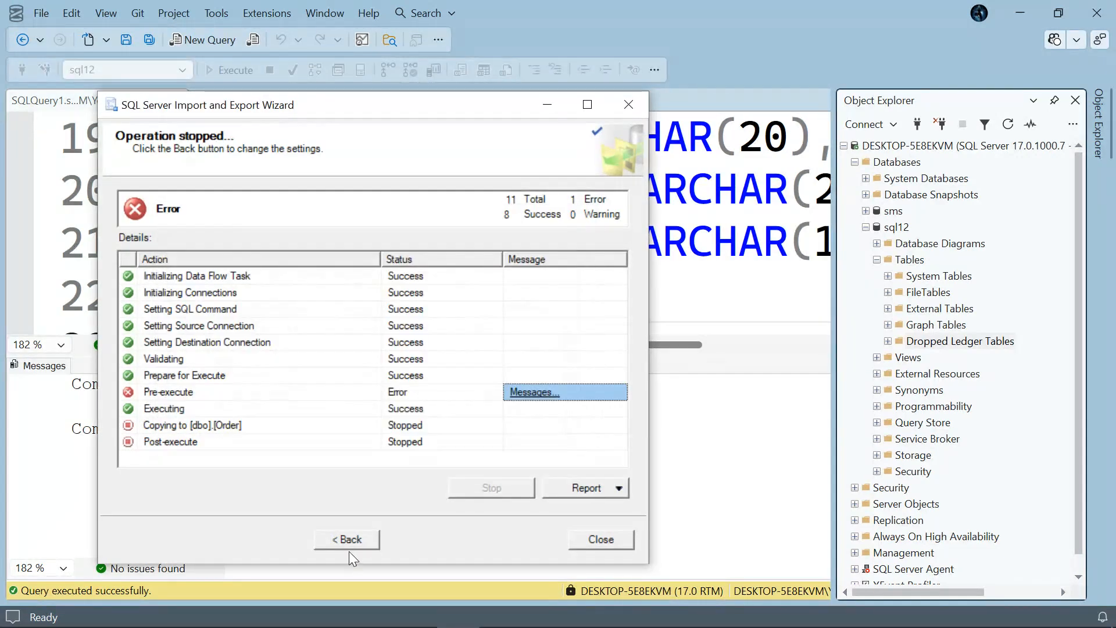
# Refresh the Object Explorer and check the tables of the sql12 database for dbo.Order.
pyautogui.click(1009, 125)
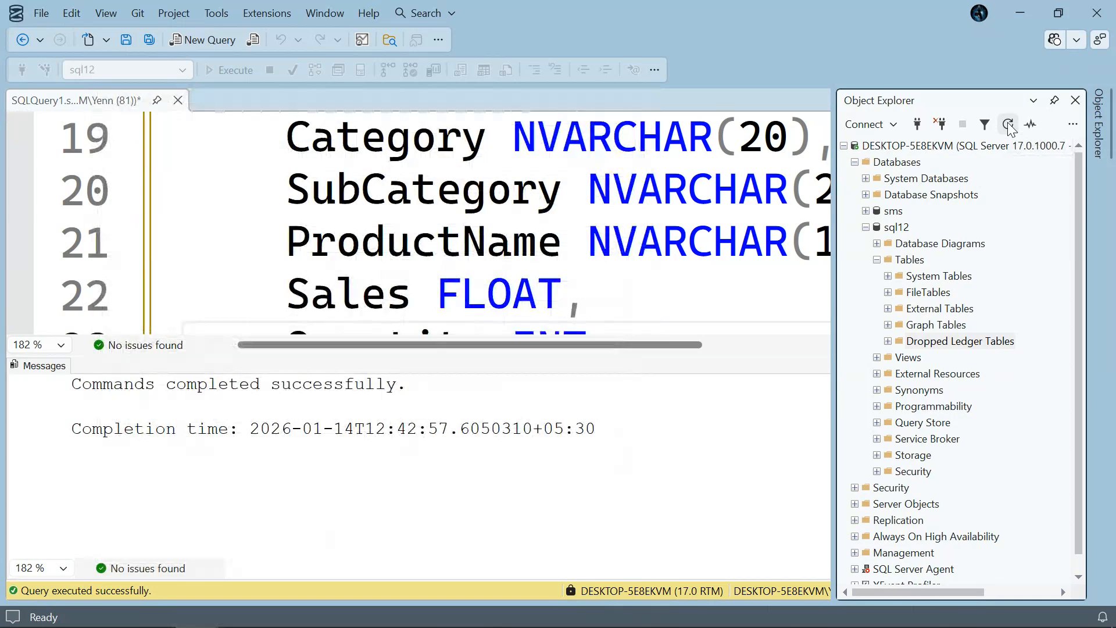
pyautogui.click(866, 227)
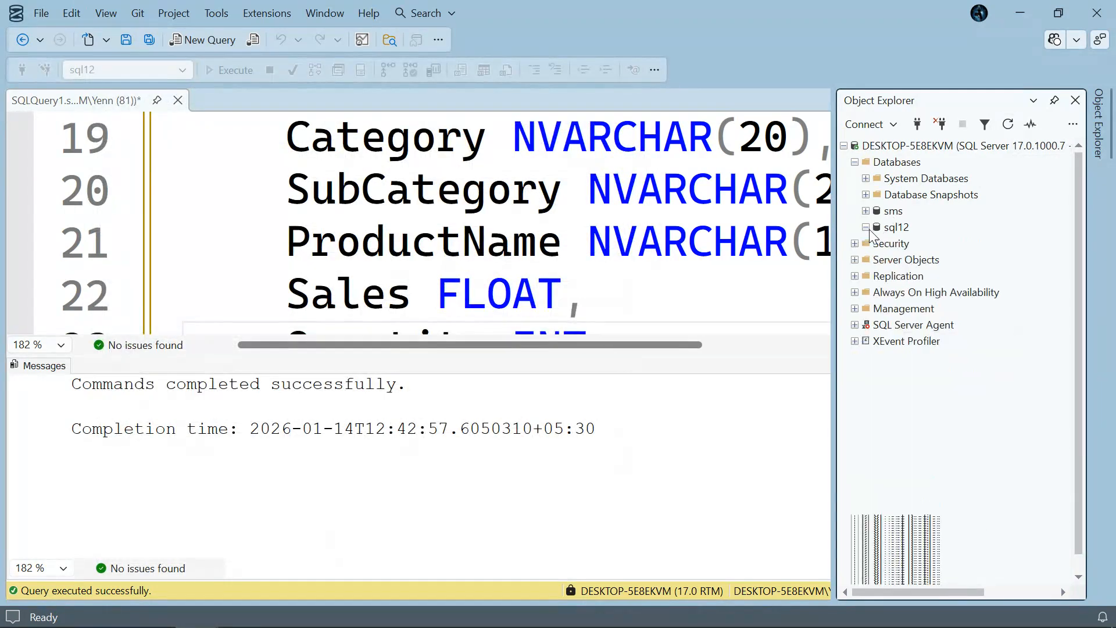
pyautogui.click(866, 227)
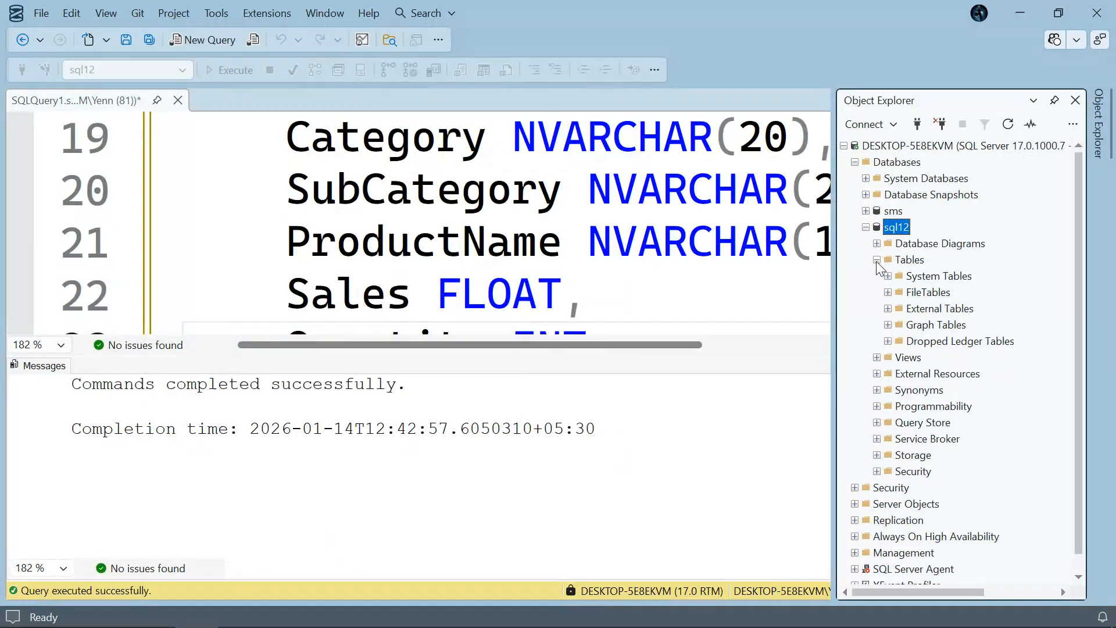
pyautogui.click(876, 260)
pyautogui.click(877, 259)
pyautogui.click(877, 260)
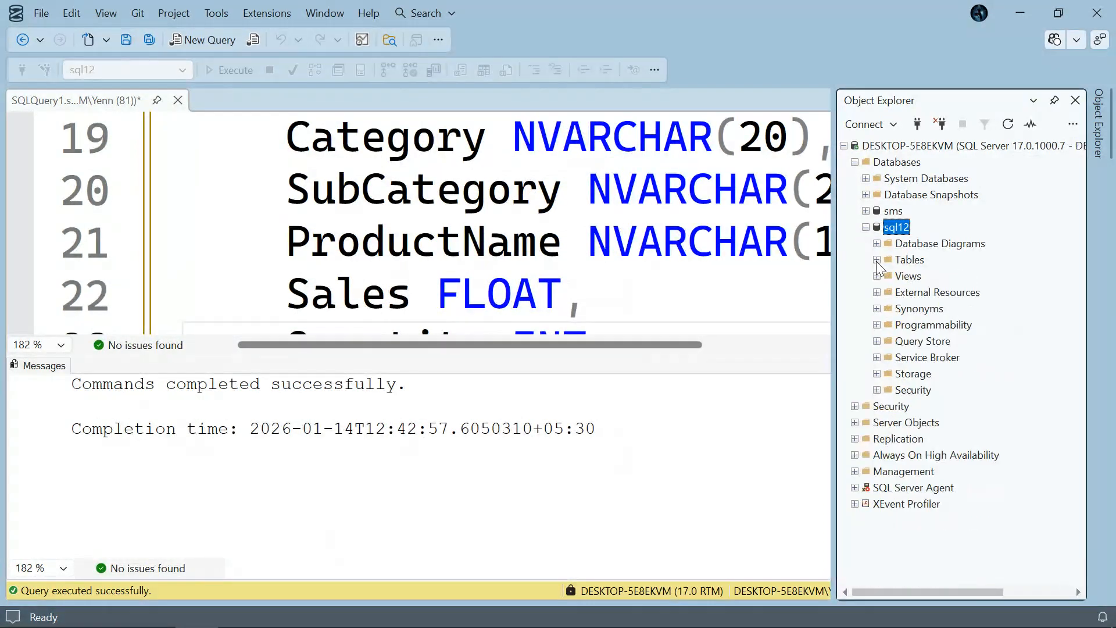
pyautogui.click(866, 227)
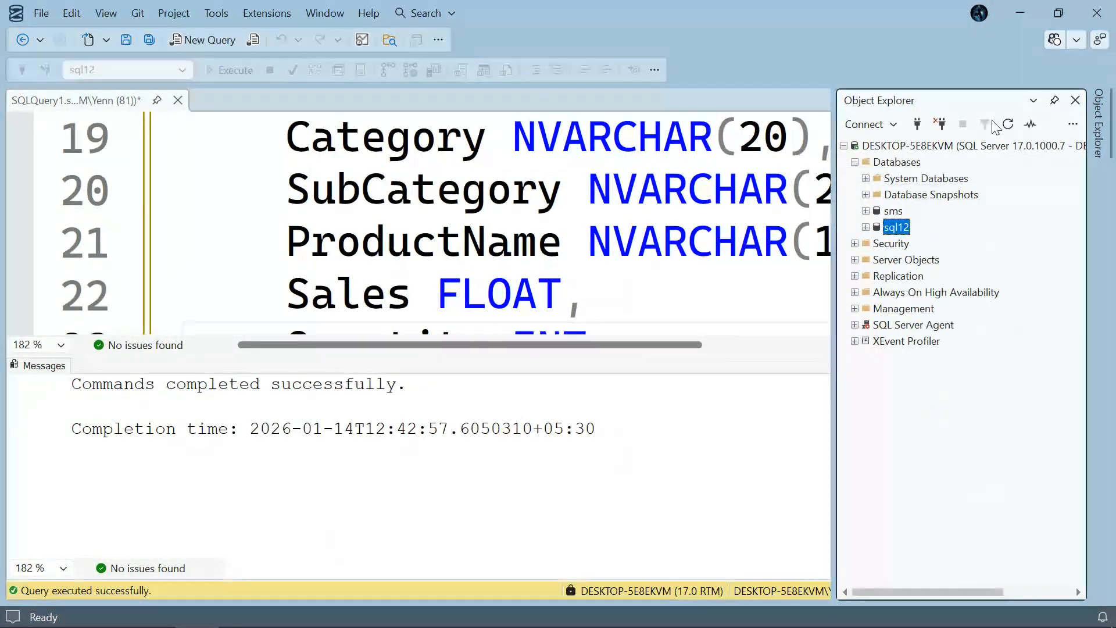
pyautogui.click(867, 228)
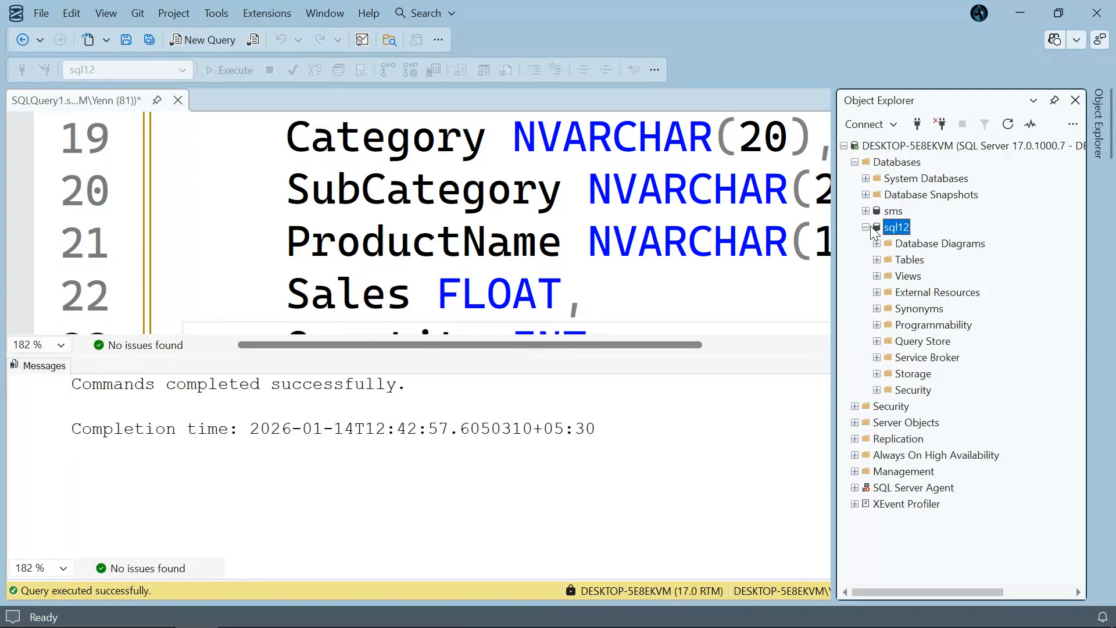
pyautogui.click(877, 260)
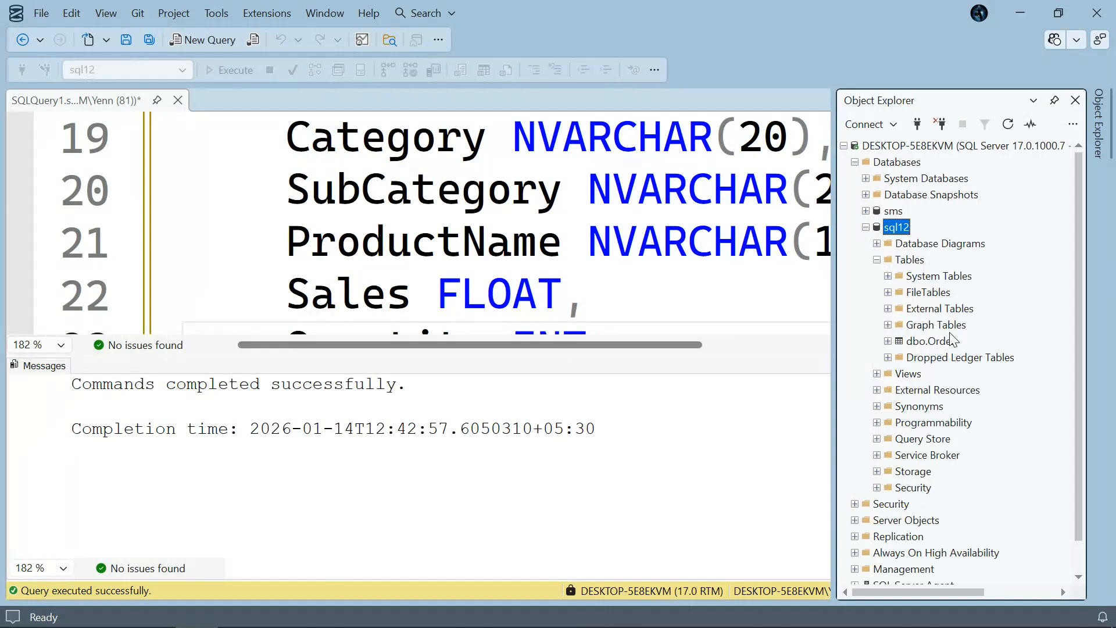
# Examine the column names and data types of the dbo.Order table.
pyautogui.click(947, 340)
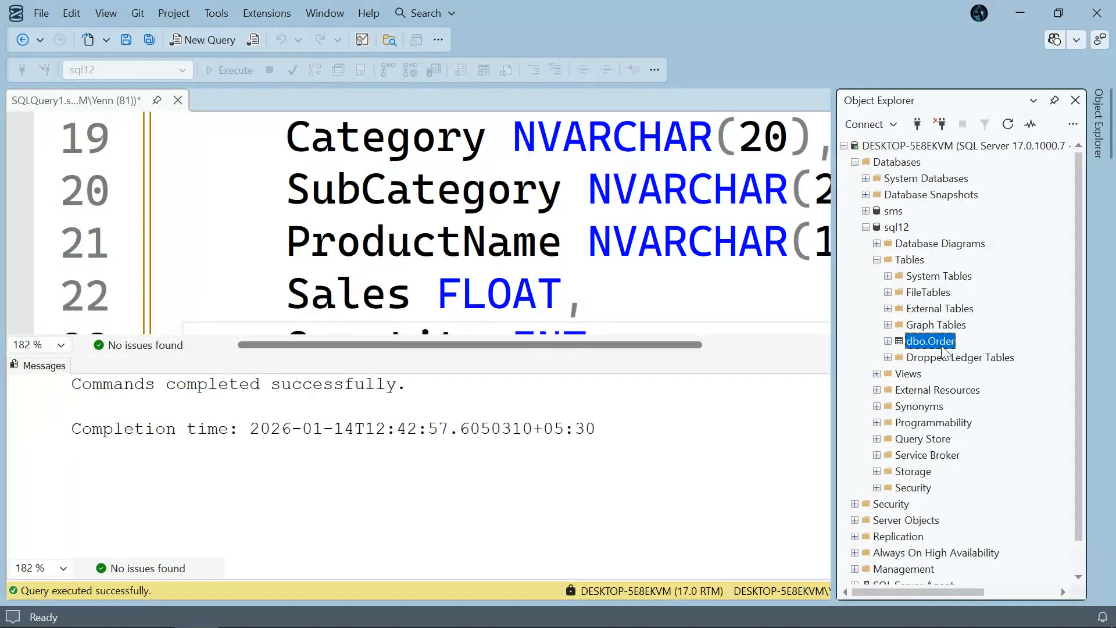
pyautogui.click(888, 342)
pyautogui.click(899, 357)
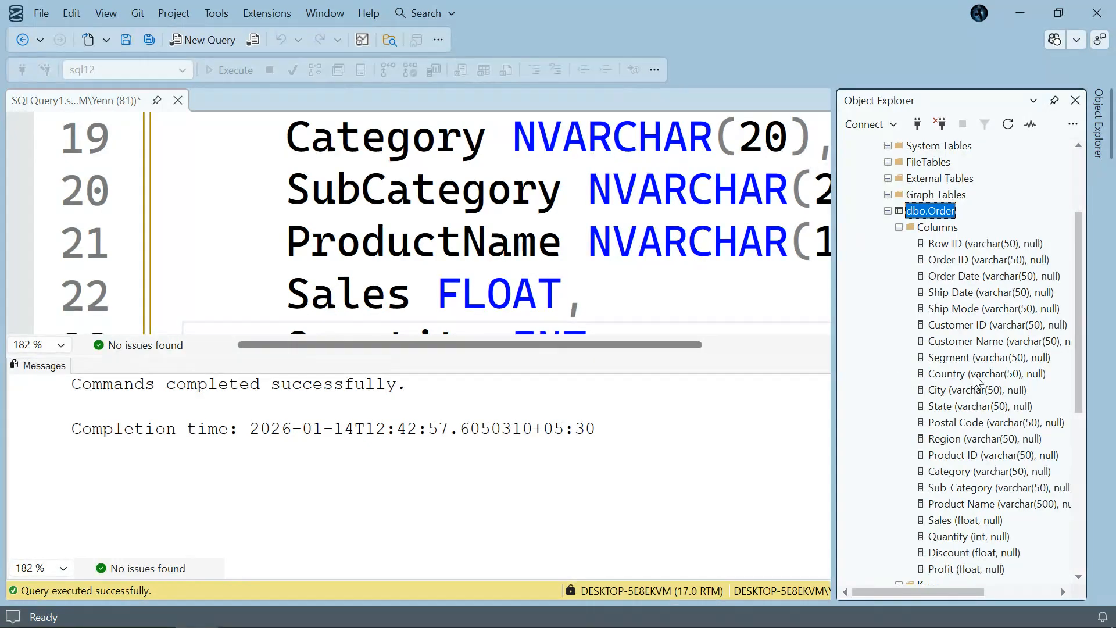
pyautogui.scroll(-1, 977, 379)
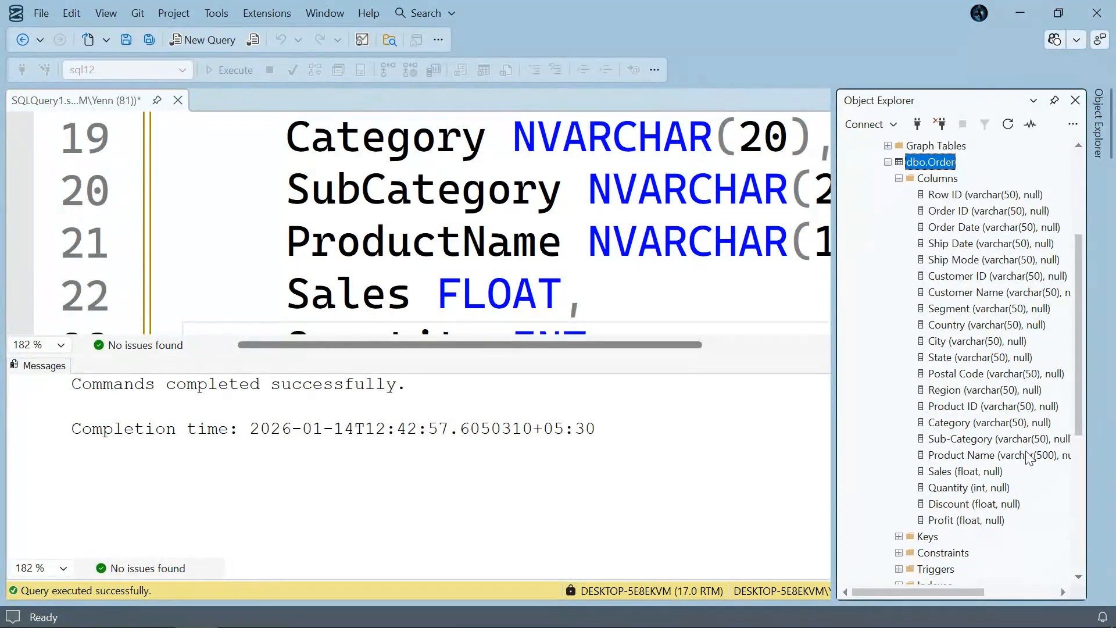
pyautogui.scroll(-1, 982, 497)
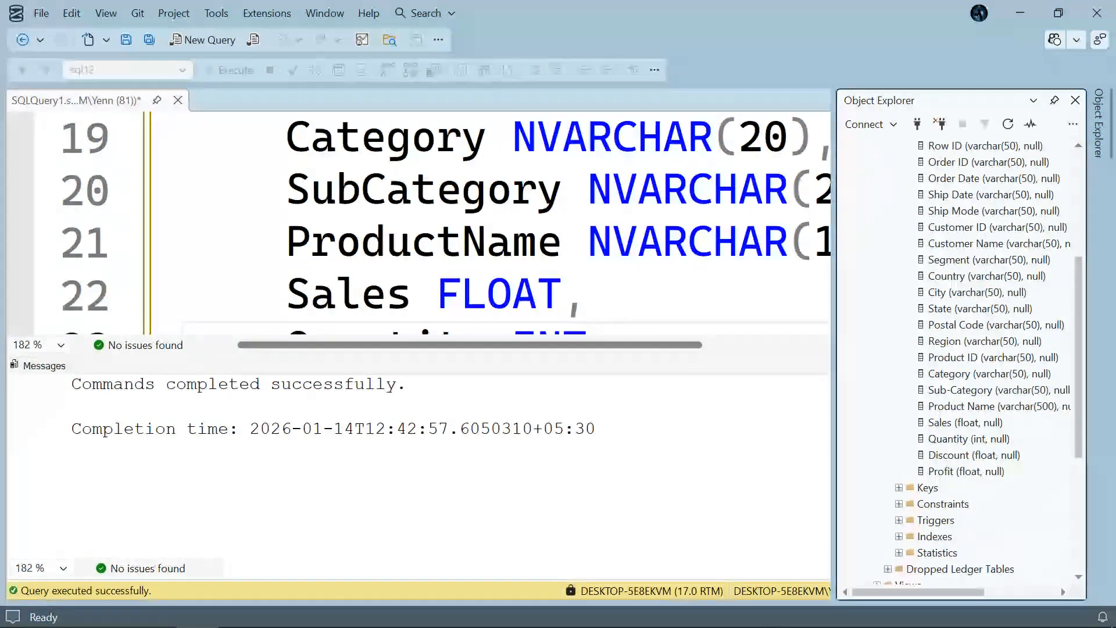
# Go back to the import wizard's data source settings, then advance to the destination and confirm its connection properties with the sql12 database.
pyautogui.click(458, 610)
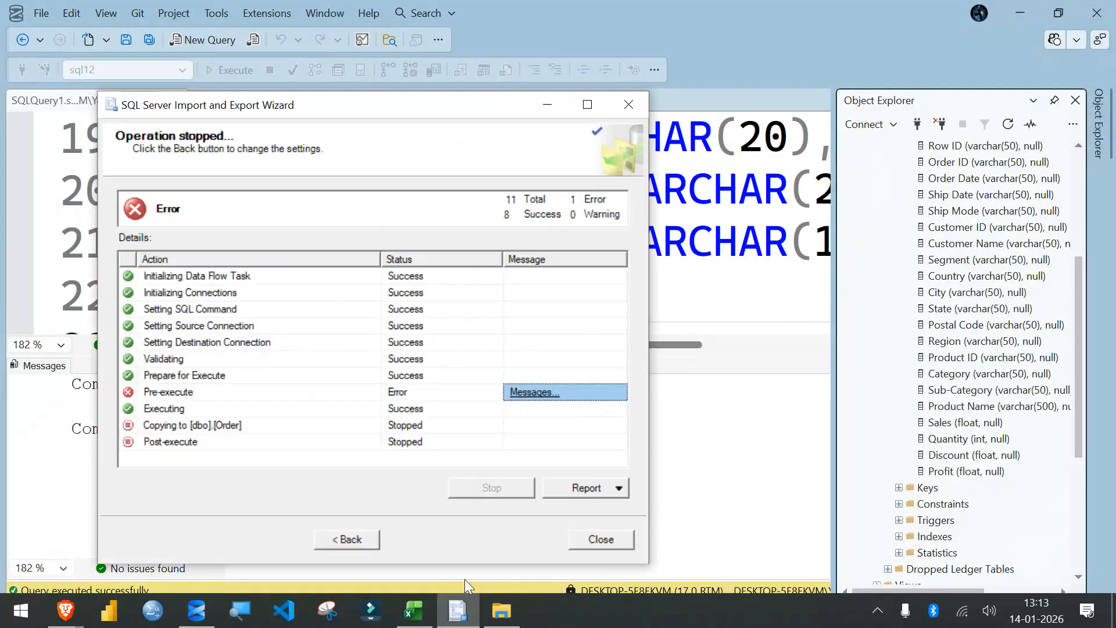
pyautogui.click(351, 538)
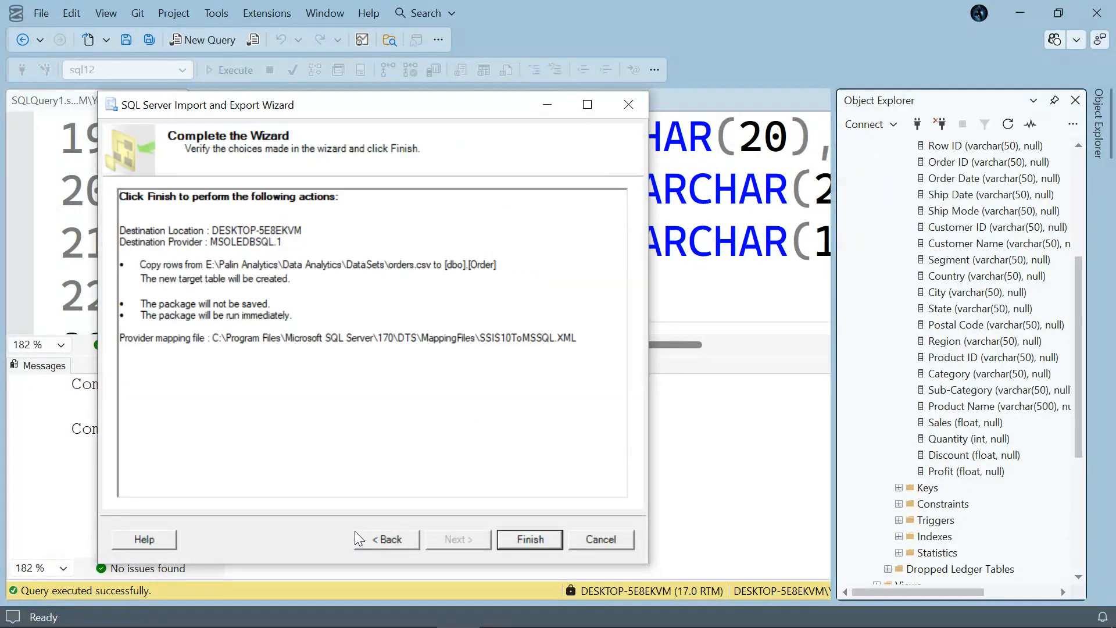
pyautogui.click(372, 532)
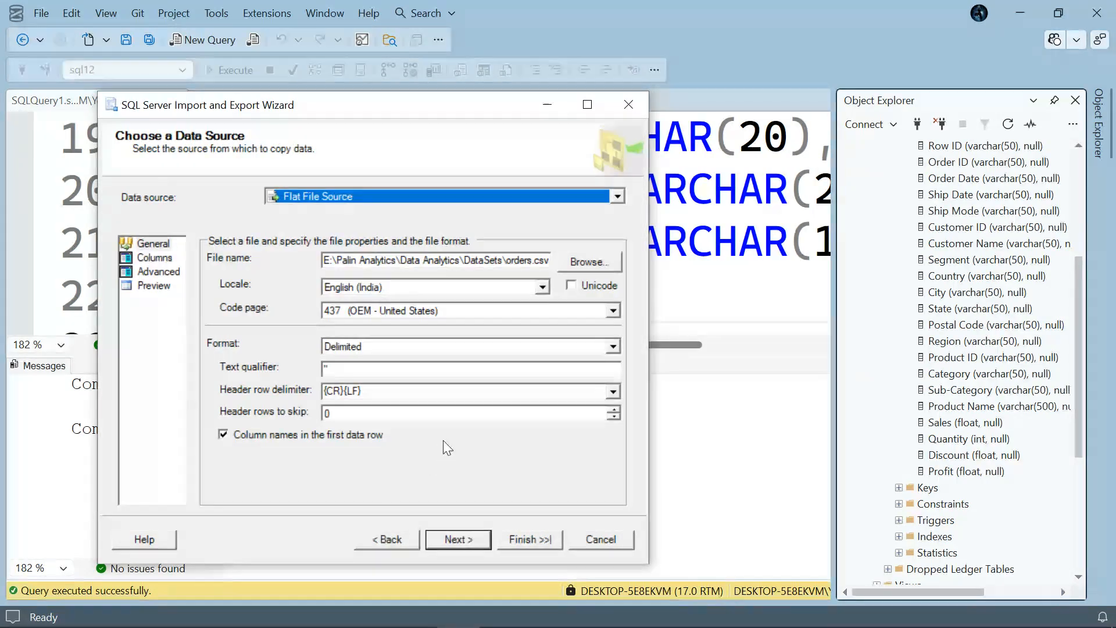
pyautogui.click(473, 540)
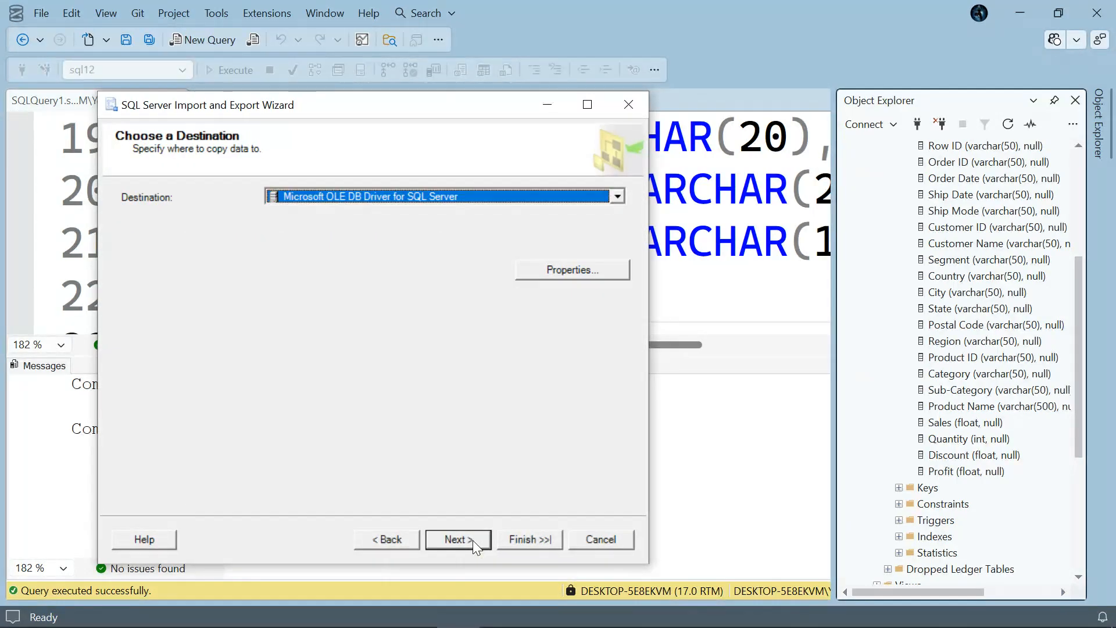
pyautogui.click(559, 269)
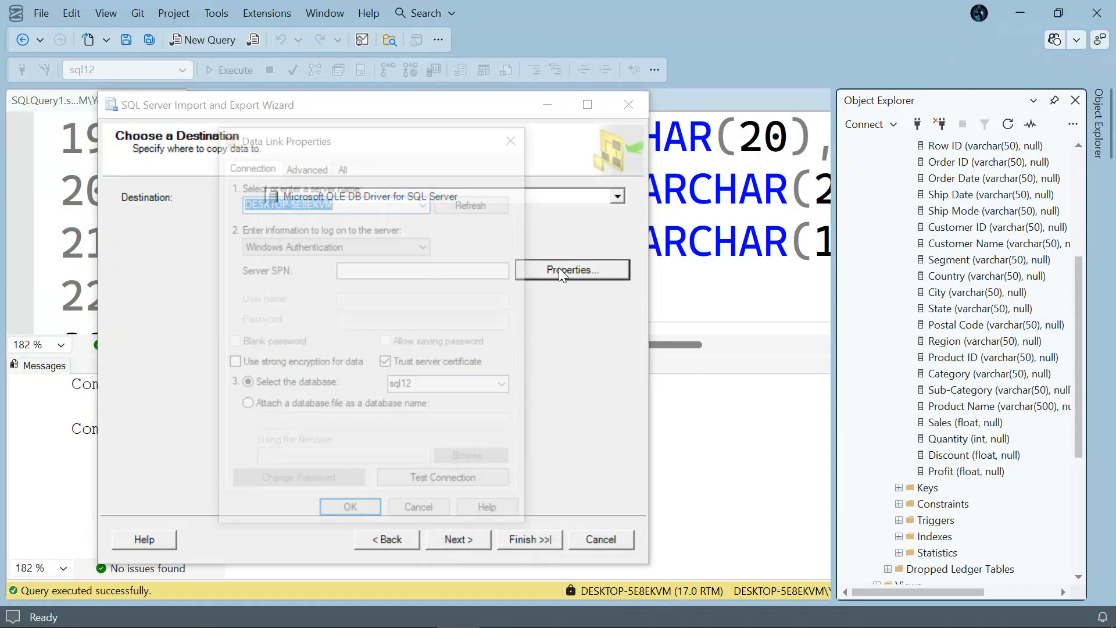
pyautogui.click(351, 509)
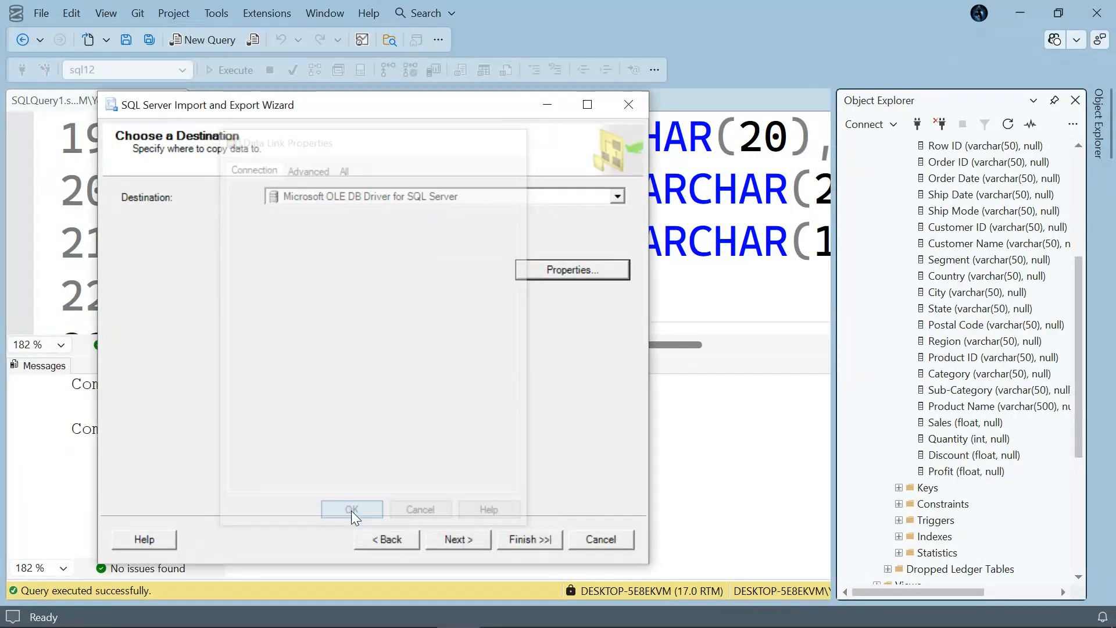
# Proceed to the source tables selection, set the destination to the existing [dbo].[Order] table, and open its column mappings.
pyautogui.click(440, 538)
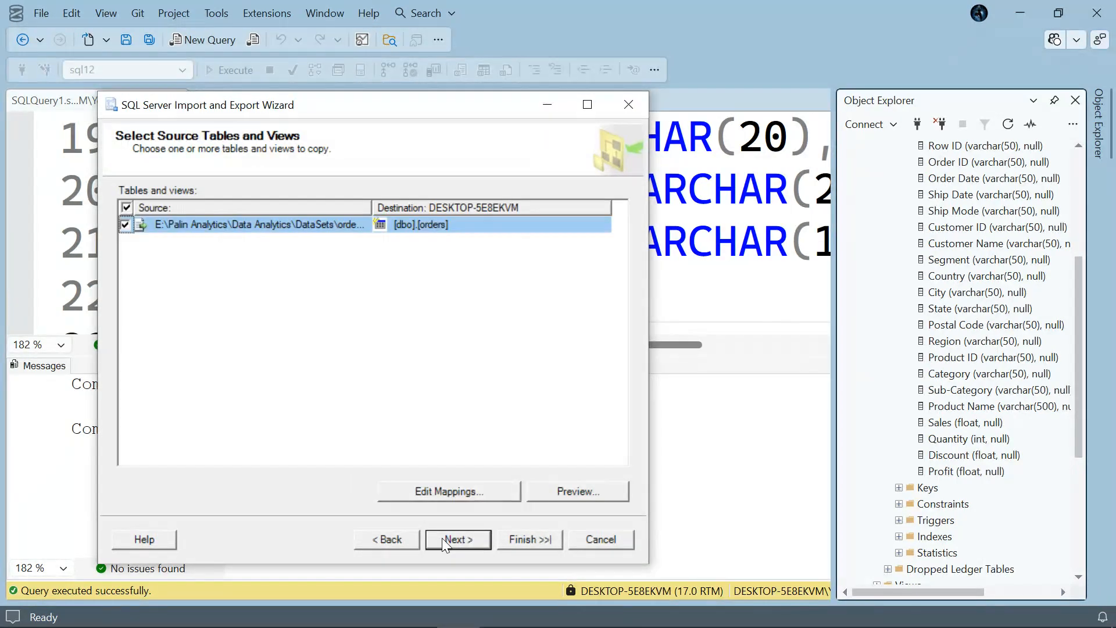
pyautogui.click(437, 223)
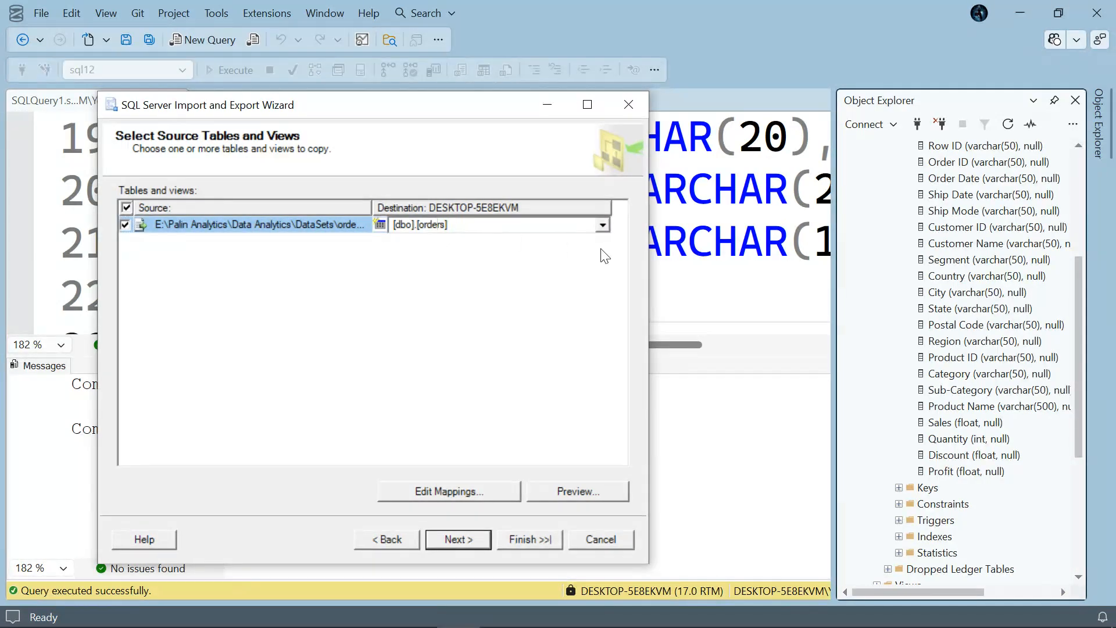
pyautogui.click(602, 225)
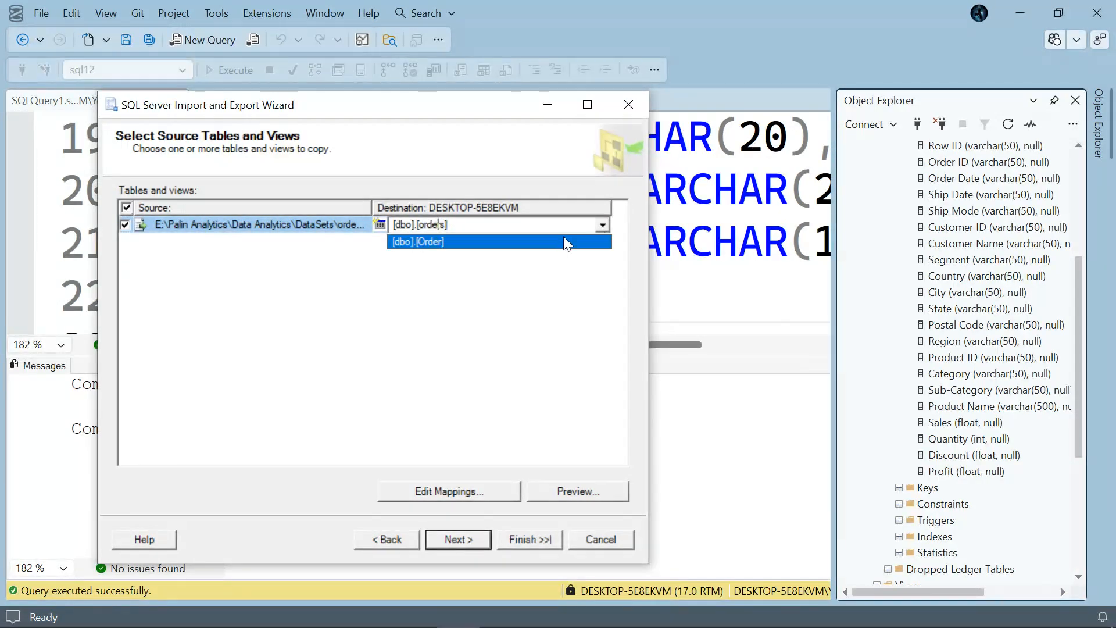
pyautogui.click(552, 238)
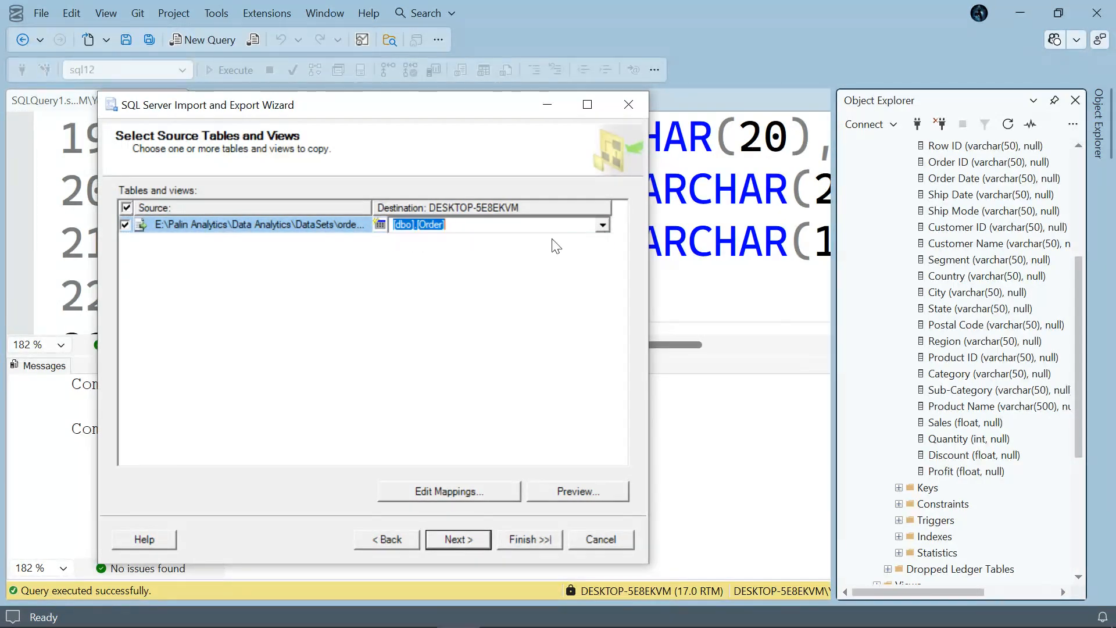
pyautogui.click(435, 491)
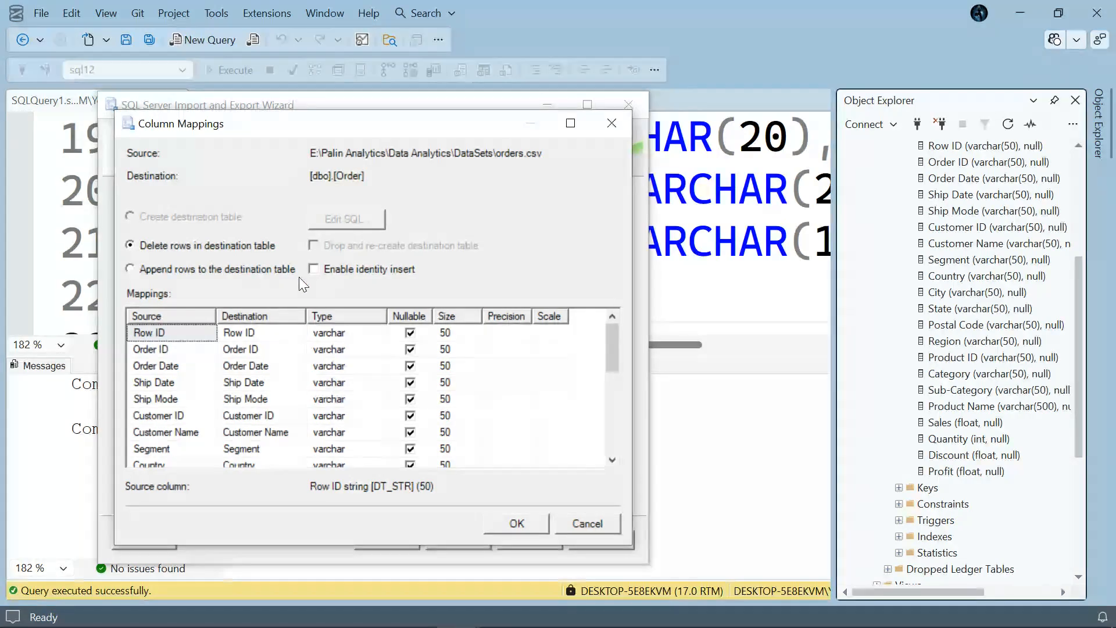
# Try to run the import into [dbo].[Order] with identity insert enabled in the column mappings.
pyautogui.click(313, 269)
pyautogui.scroll(-2, 450, 414)
pyautogui.scroll(-3, 451, 414)
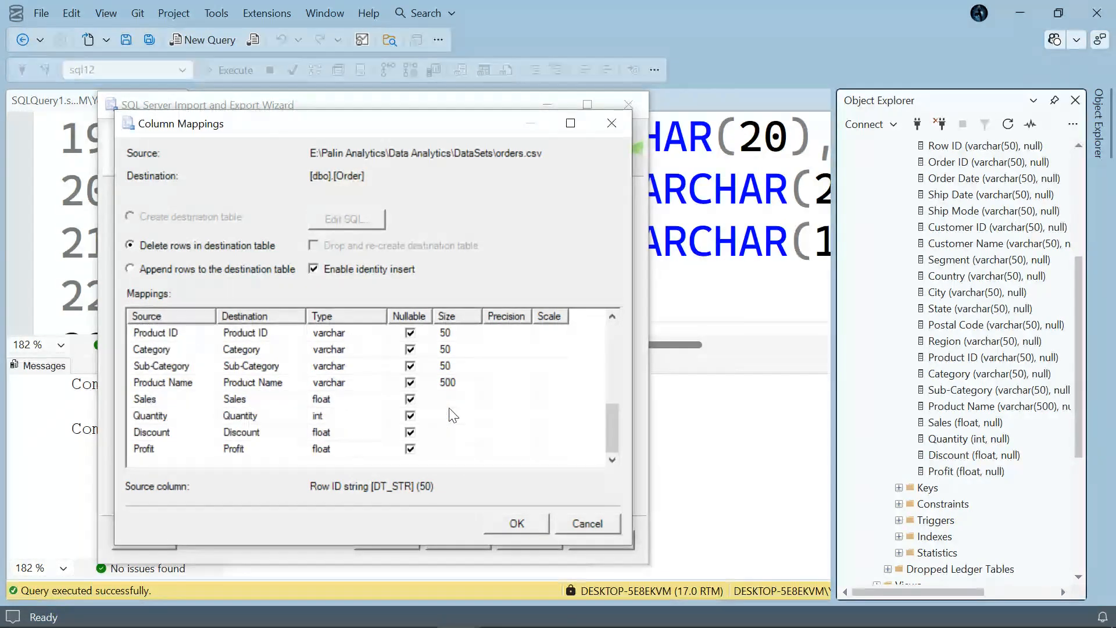
pyautogui.click(511, 529)
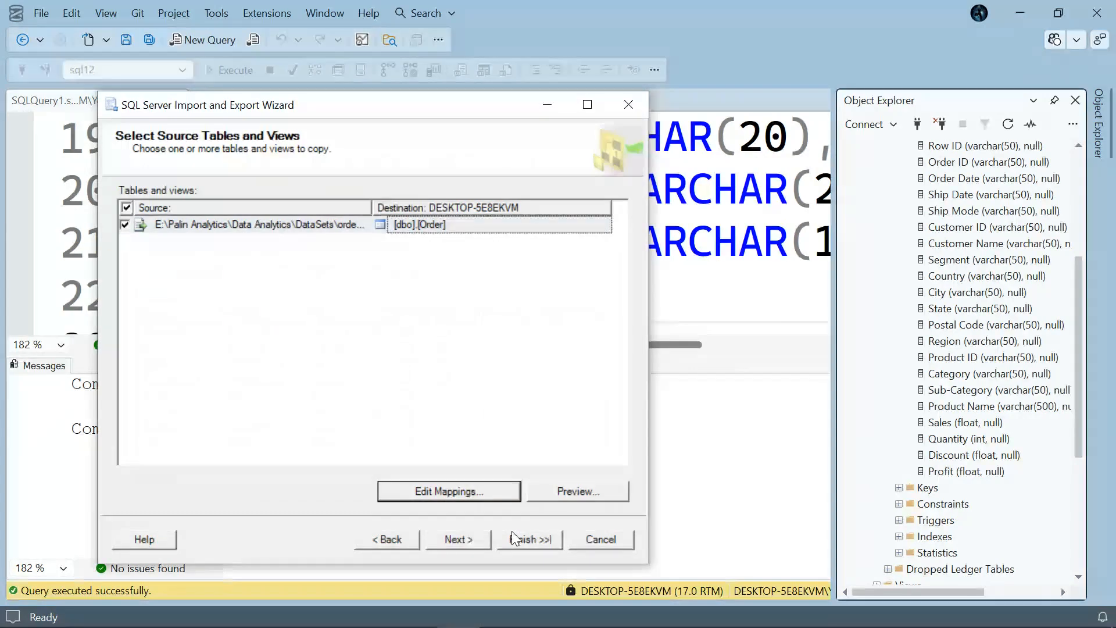
pyautogui.click(525, 534)
pyautogui.click(526, 535)
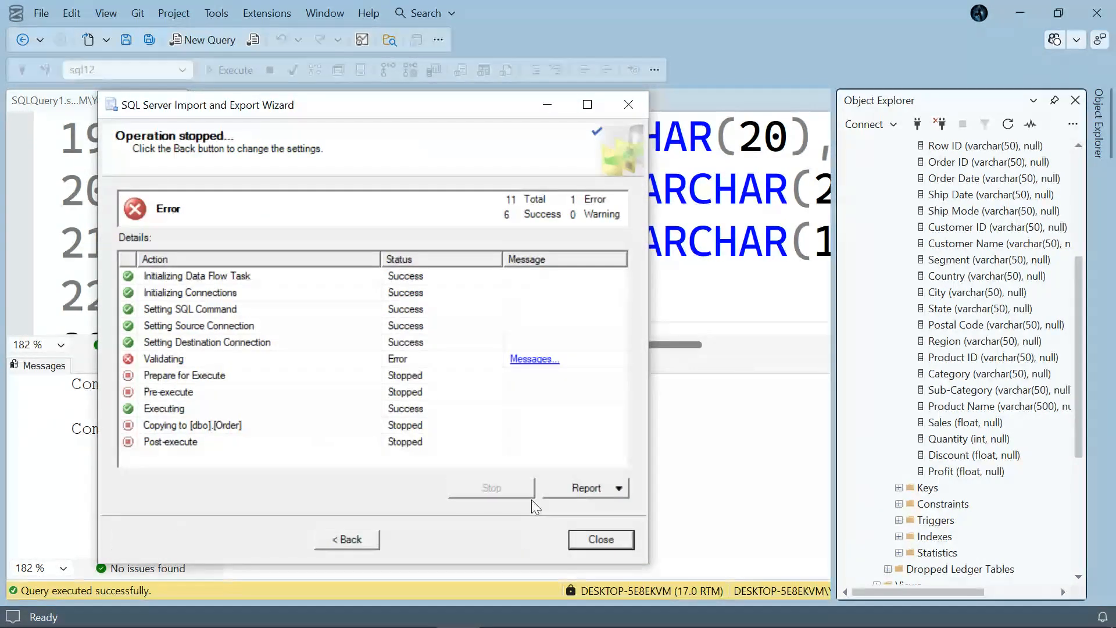
# Read the error messages reported for the Validating stage of the import, then close the report.
pyautogui.click(544, 362)
pyautogui.click(543, 362)
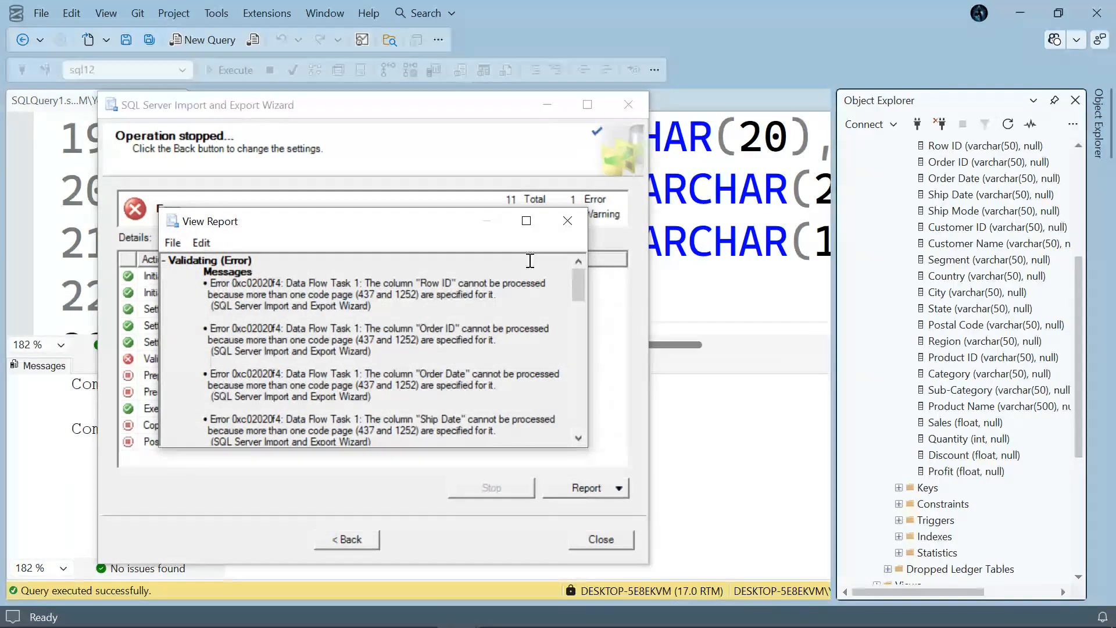
pyautogui.click(567, 221)
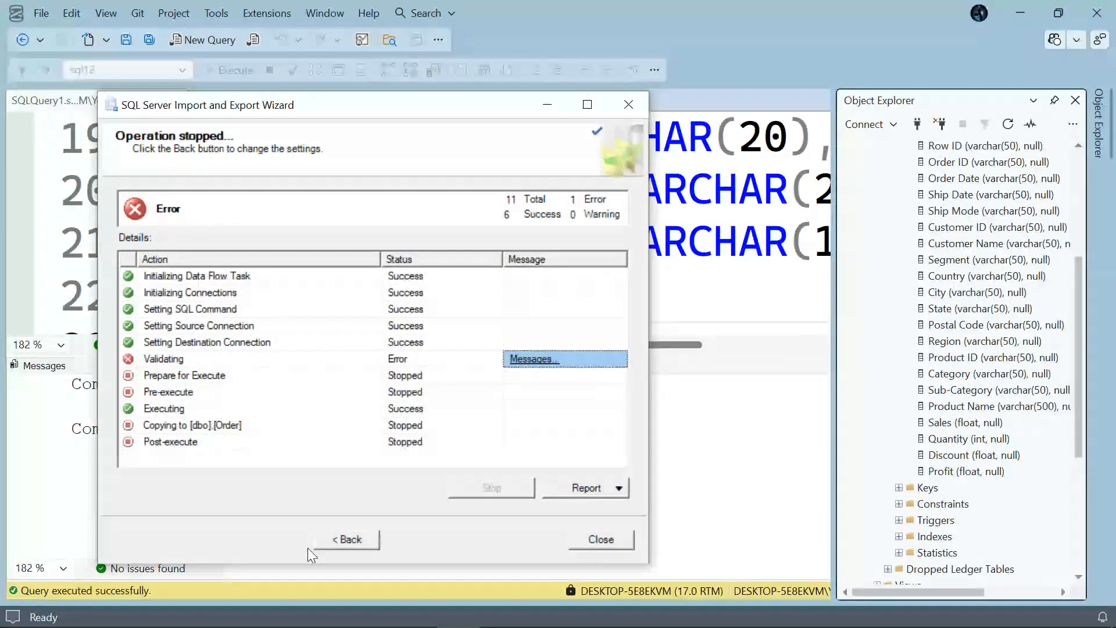
# Go back to the column mappings, set the Row ID column's destination to <ignore>, and try running the import again.
pyautogui.click(342, 545)
pyautogui.click(367, 543)
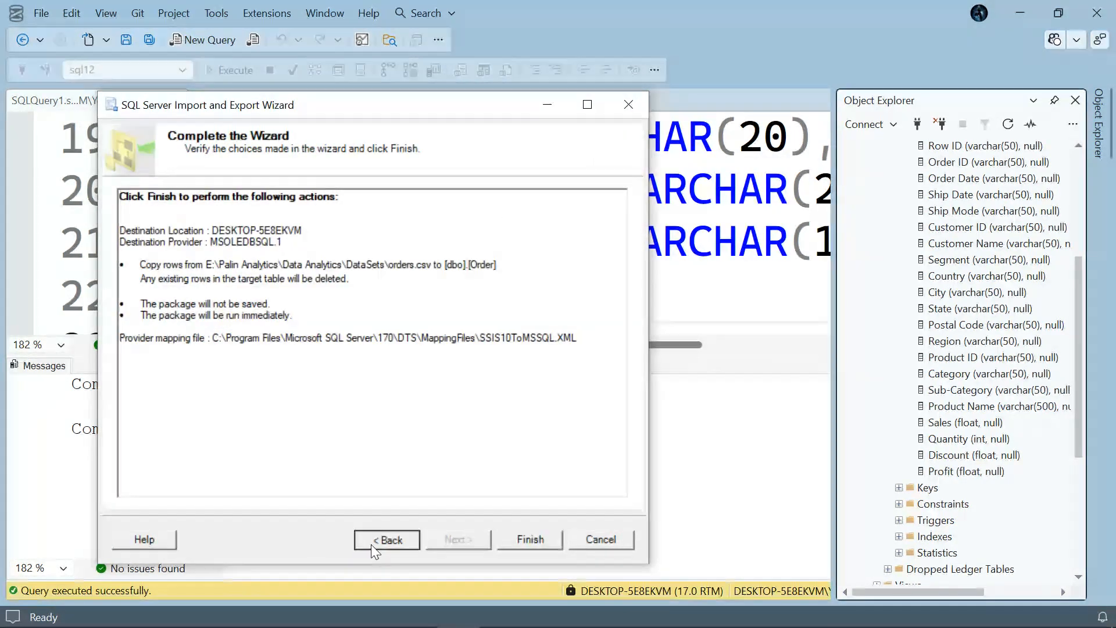
pyautogui.click(430, 491)
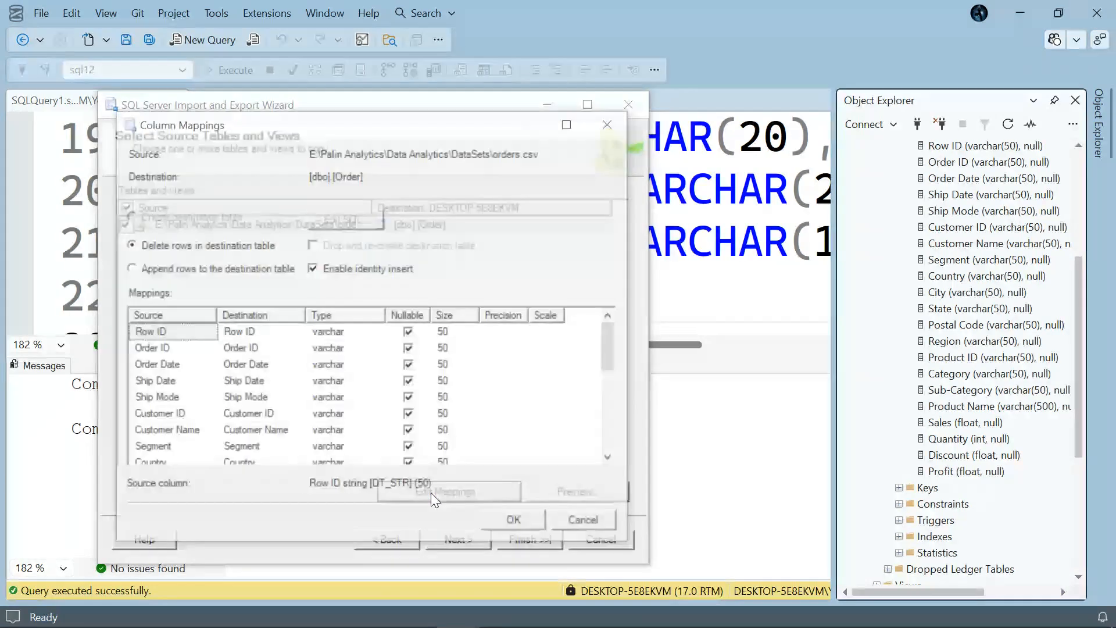
pyautogui.click(270, 332)
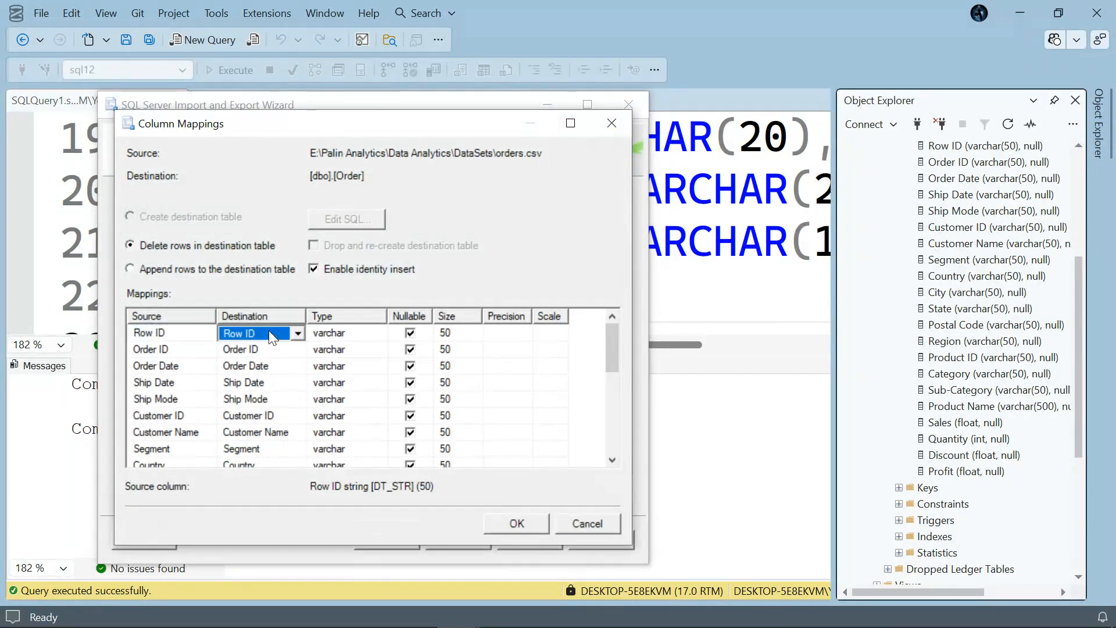
pyautogui.click(299, 335)
pyautogui.click(286, 352)
pyautogui.scroll(2, 970, 220)
pyautogui.scroll(1, 969, 220)
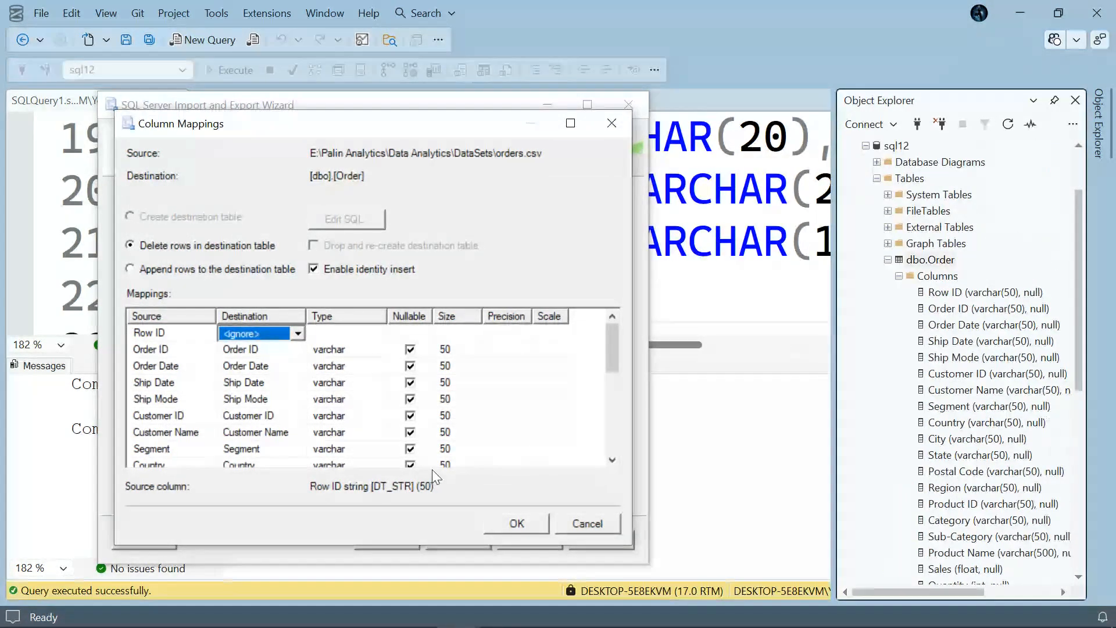
pyautogui.click(531, 530)
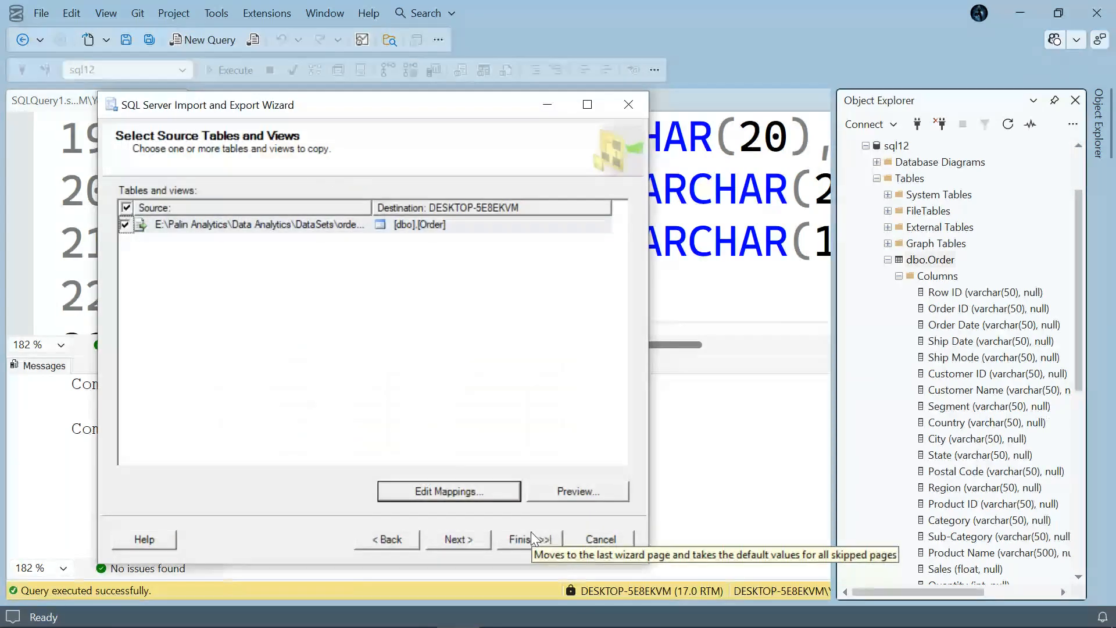
pyautogui.click(535, 540)
pyautogui.click(536, 540)
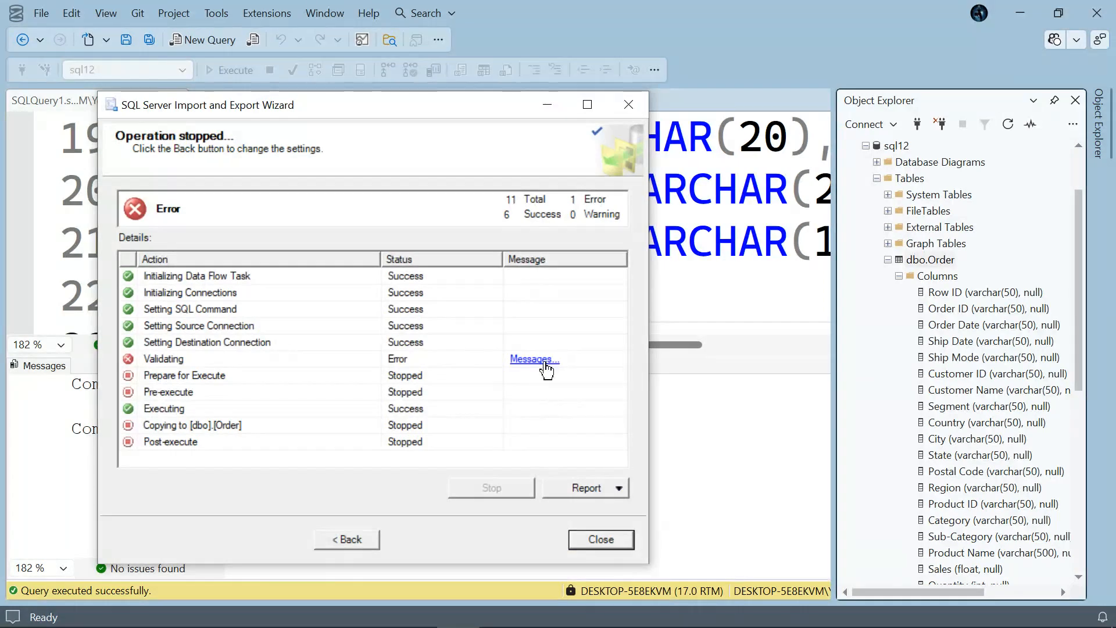
# Check the Validating error report of the repeated import run and close it.
pyautogui.click(545, 361)
pyautogui.click(534, 359)
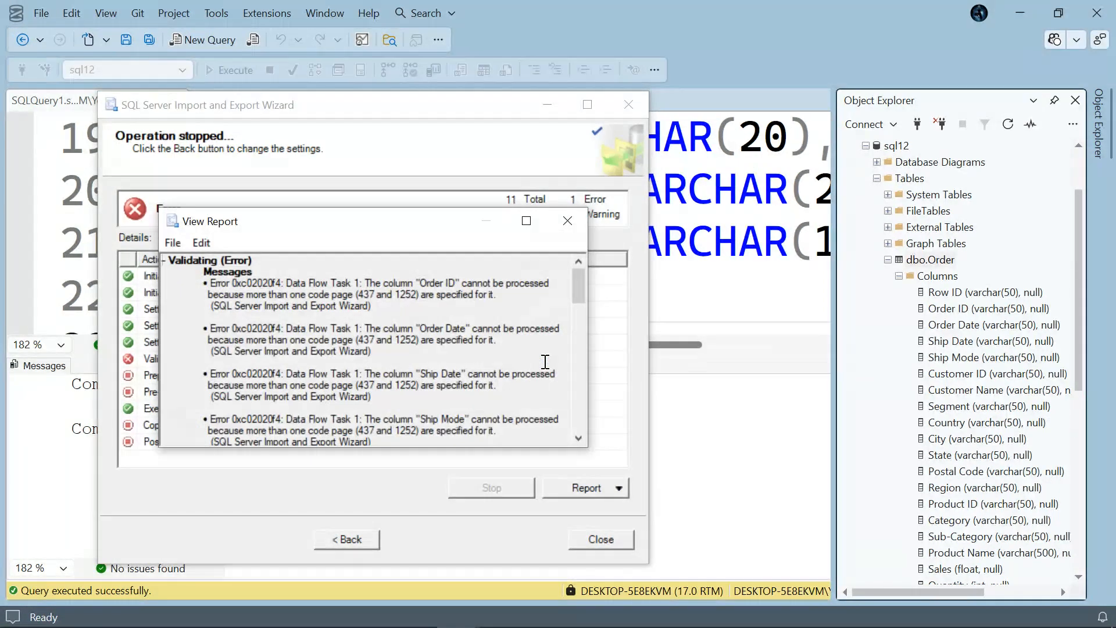
pyautogui.click(567, 221)
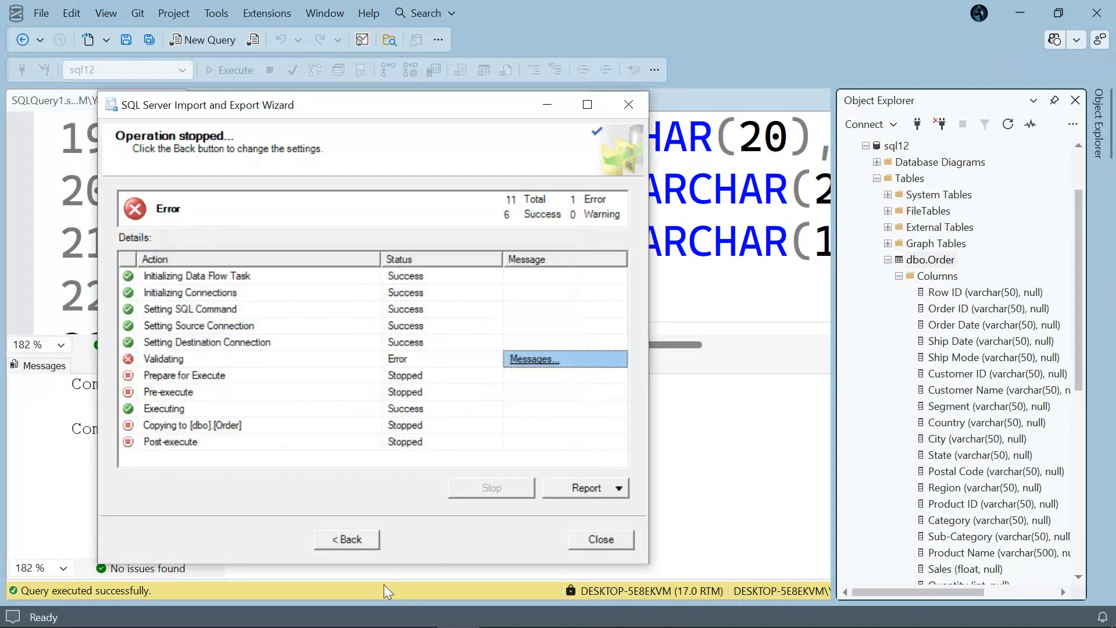
# Return from the stopped import operation through the wizard pages to the Flat File Source settings.
pyautogui.click(347, 533)
pyautogui.click(368, 538)
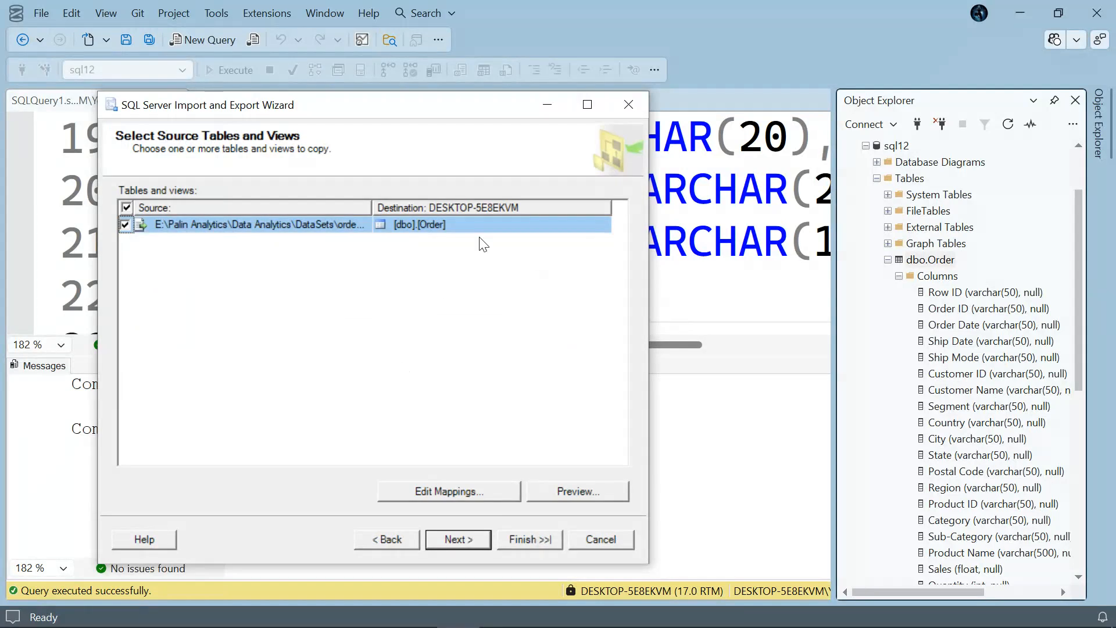
pyautogui.click(488, 224)
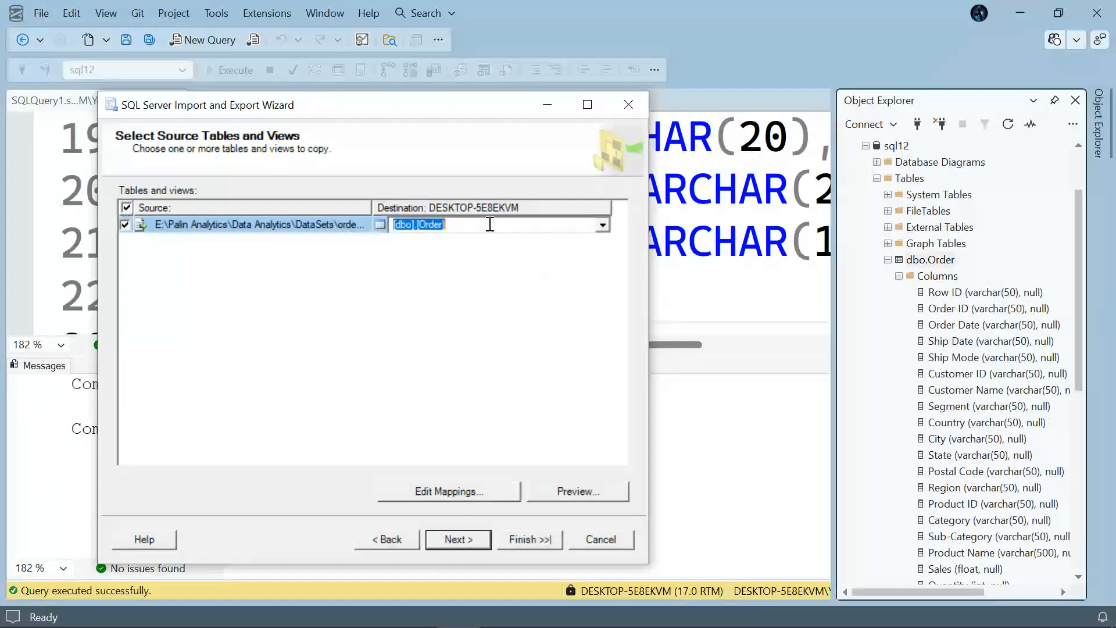
pyautogui.click(400, 539)
pyautogui.click(400, 537)
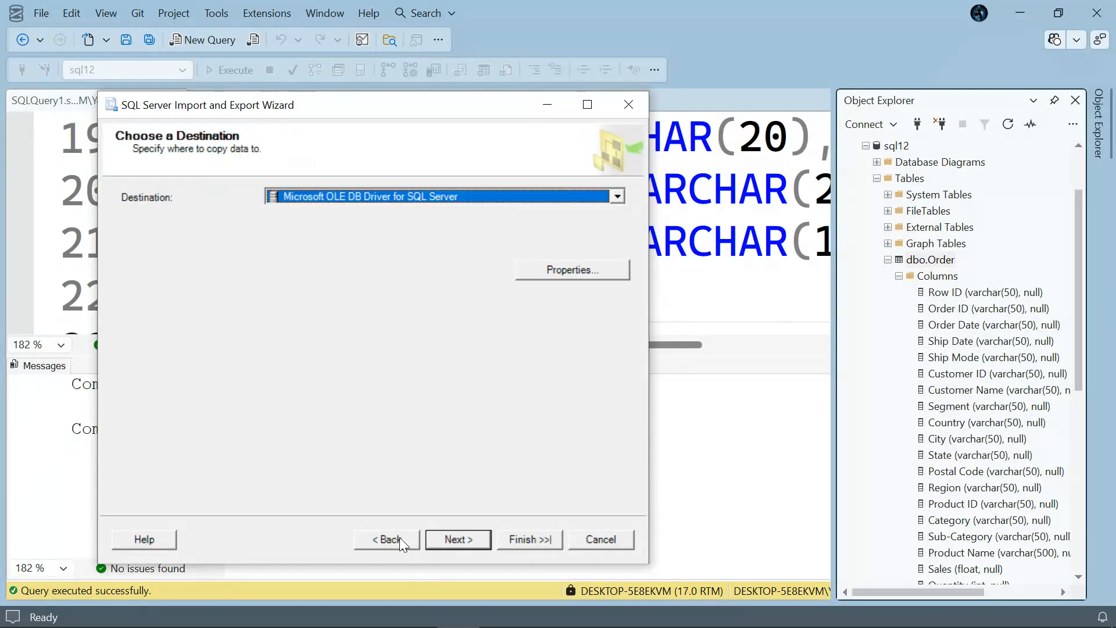
pyautogui.click(399, 537)
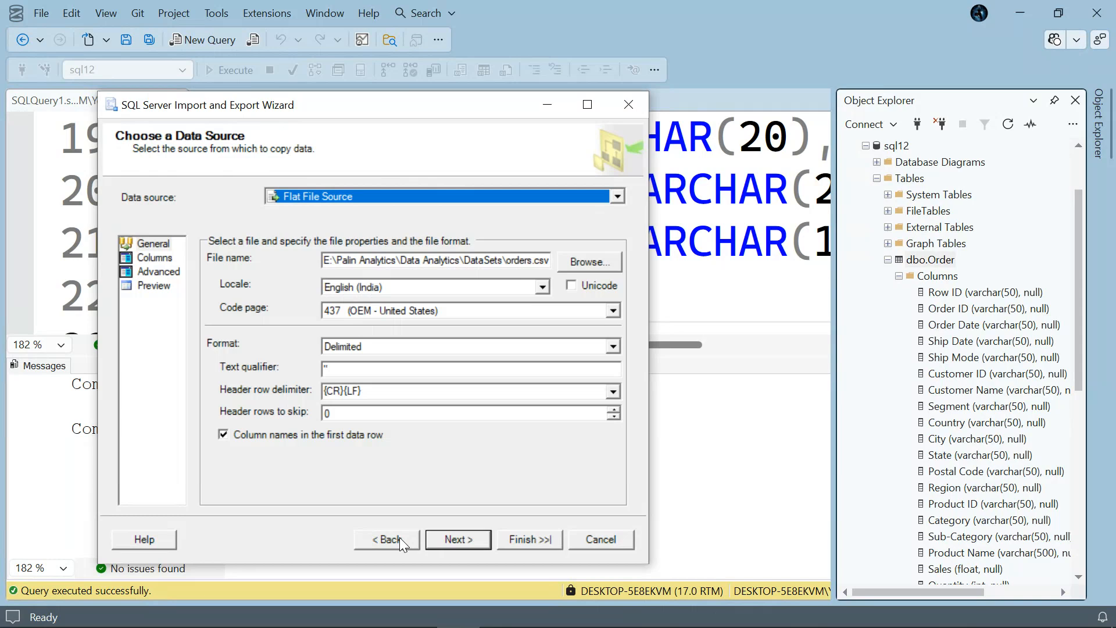
# Delete the dbo.Order table from the sql12 database and switch back to the import wizard.
pyautogui.doubleClick(932, 261)
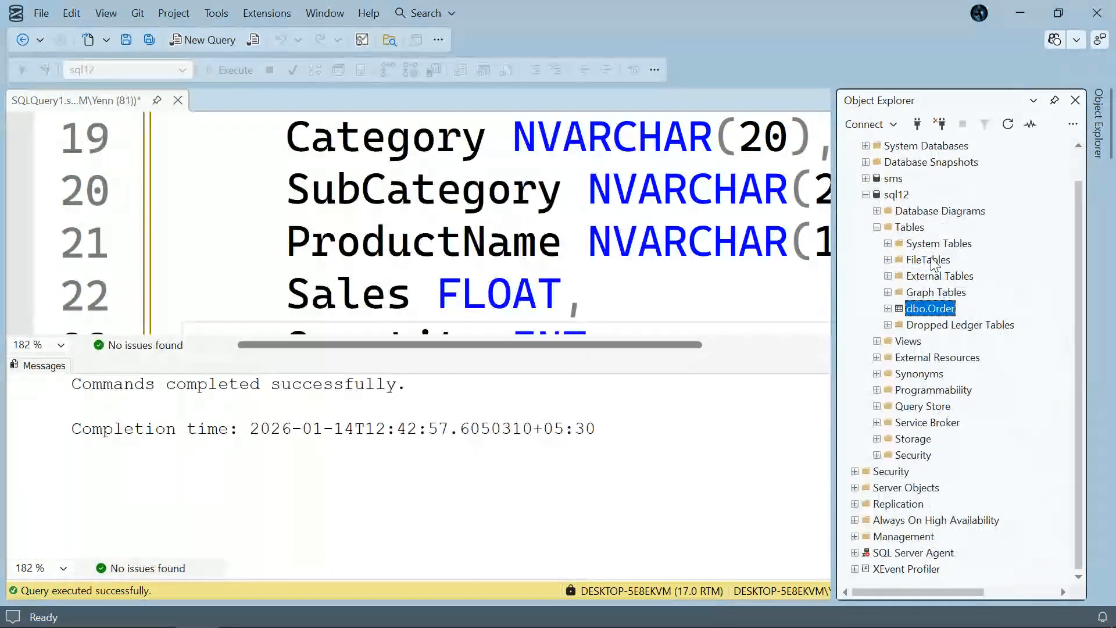
pyautogui.rightClick(932, 309)
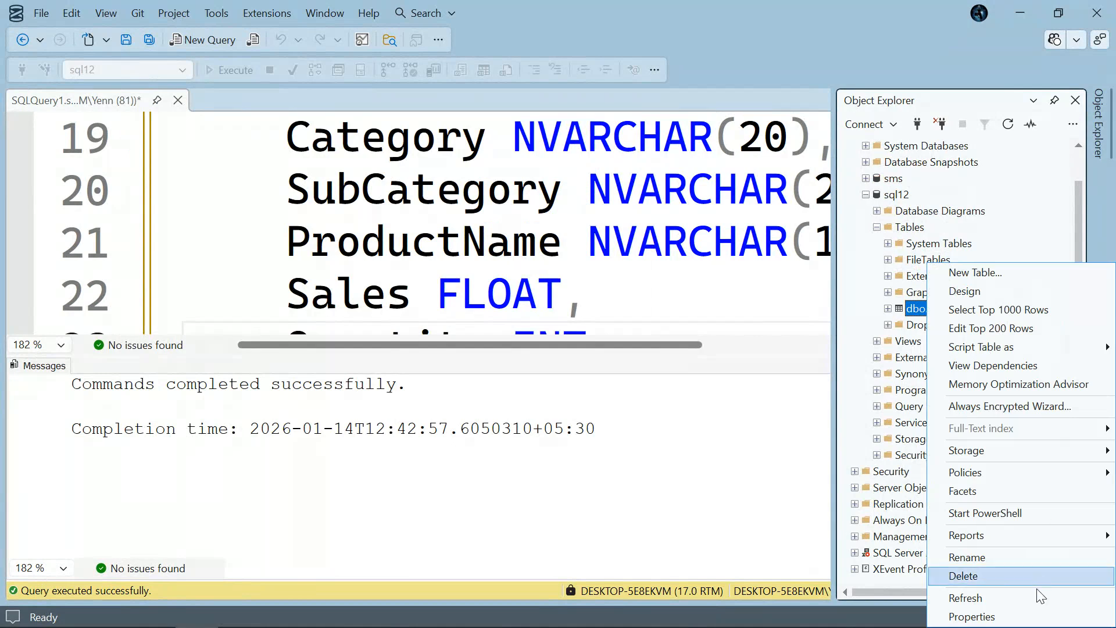
pyautogui.click(1017, 577)
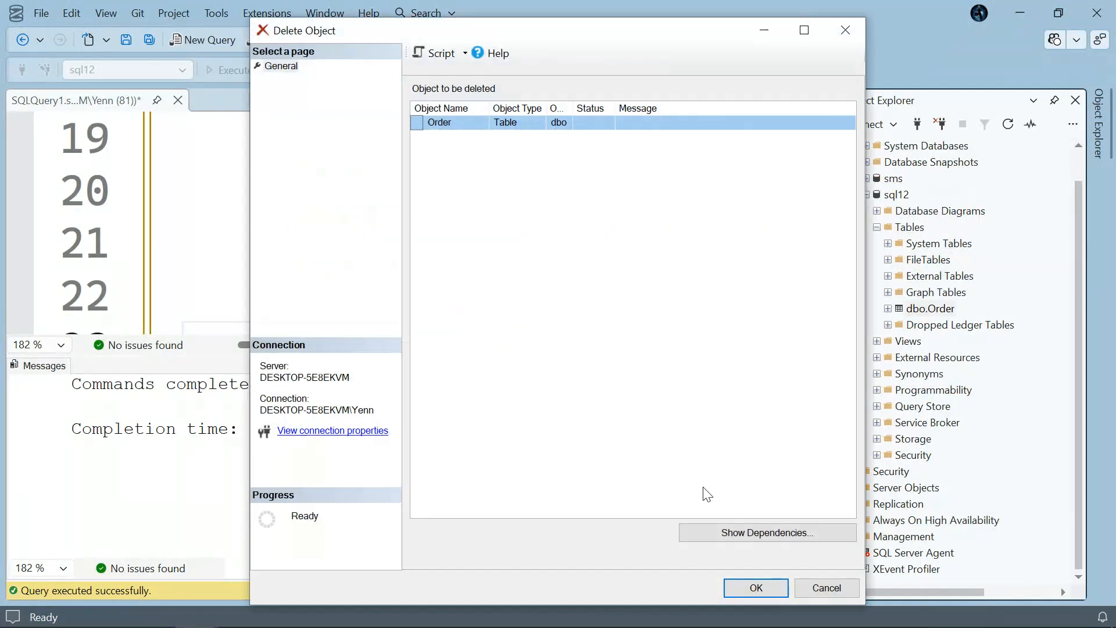
pyautogui.click(756, 589)
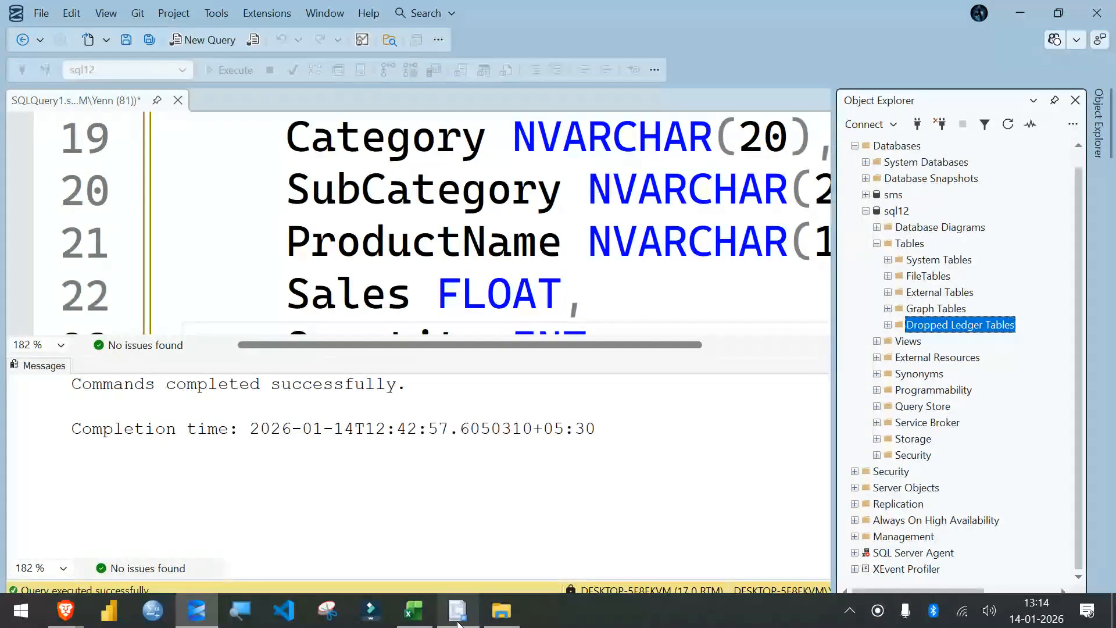
pyautogui.click(458, 616)
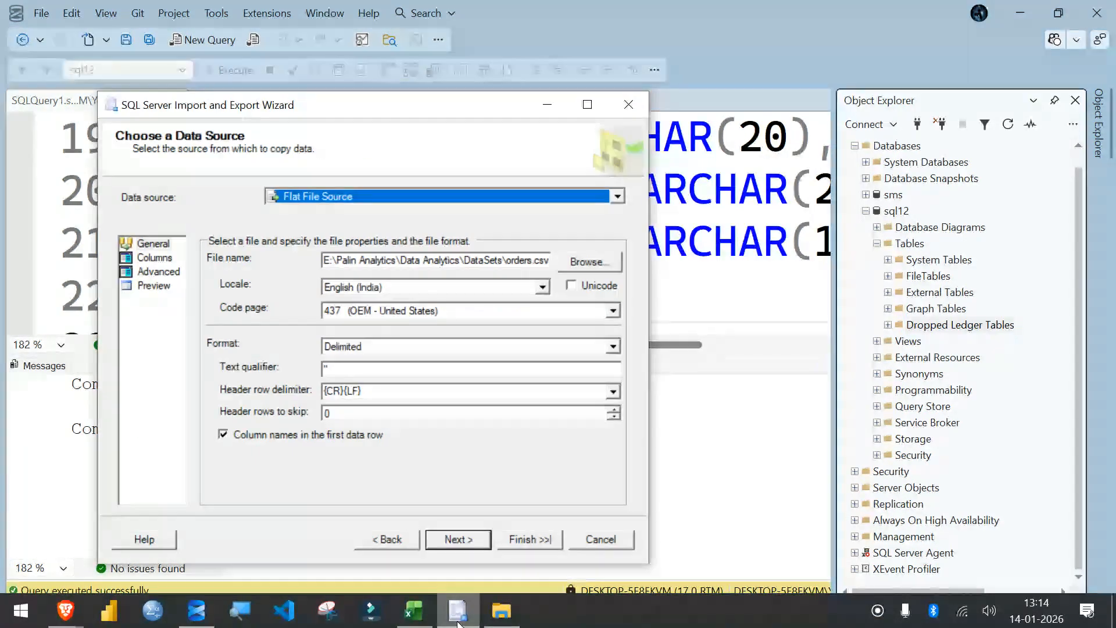
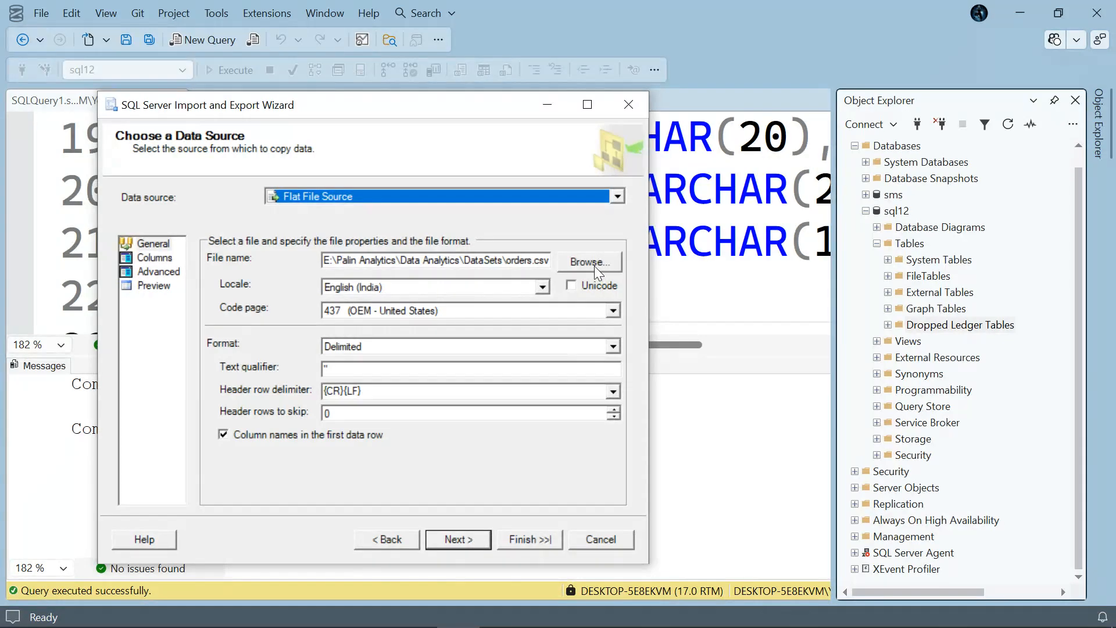
pyautogui.click(610, 197)
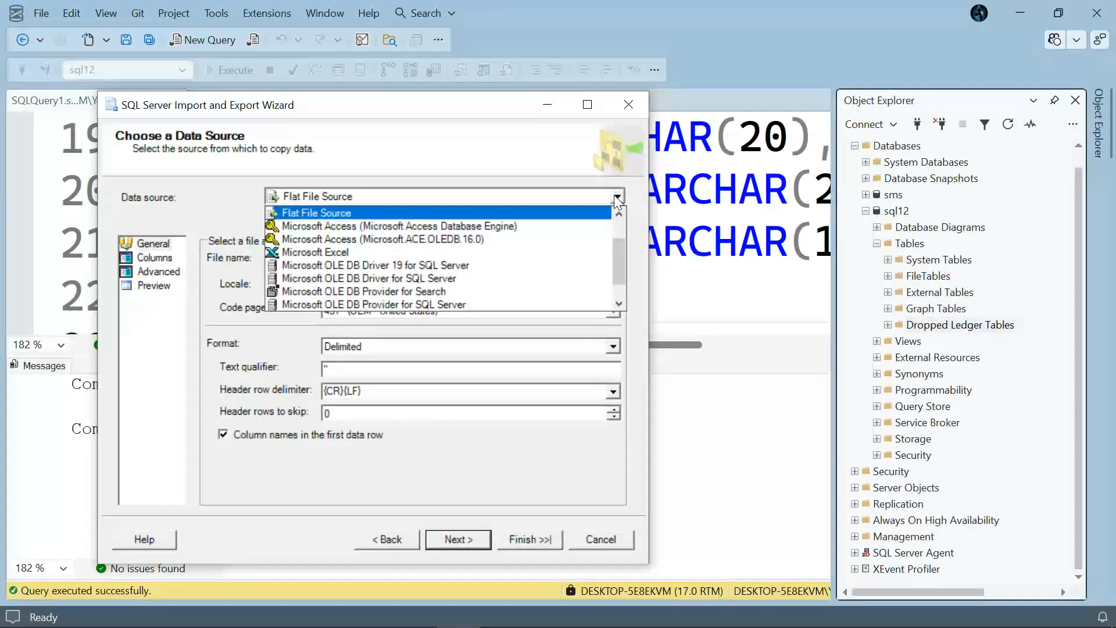
pyautogui.click(439, 253)
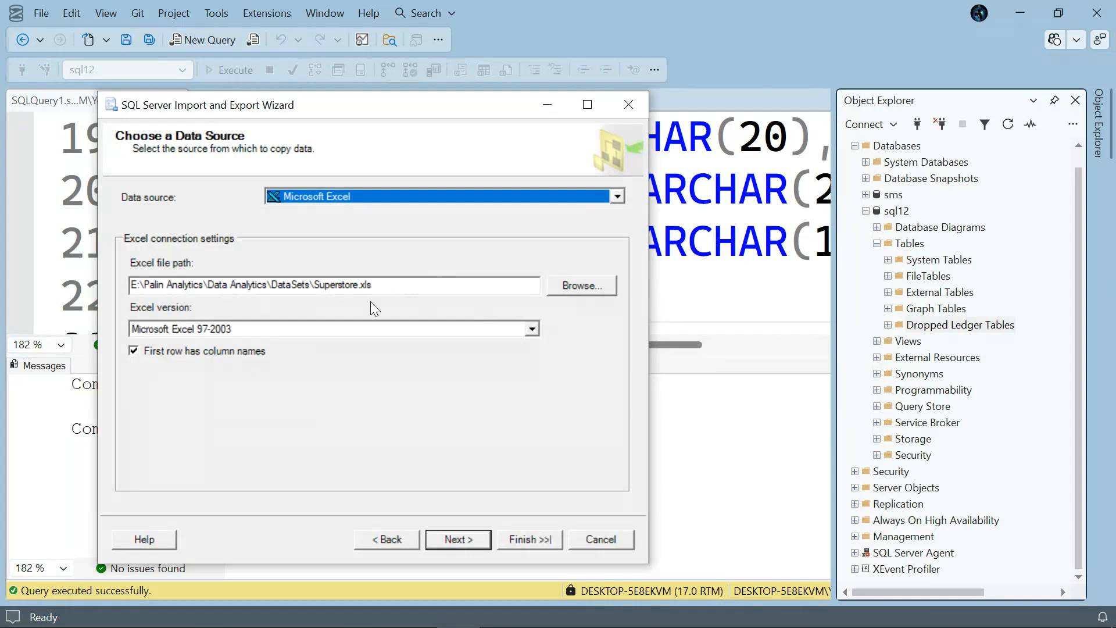
pyautogui.click(617, 196)
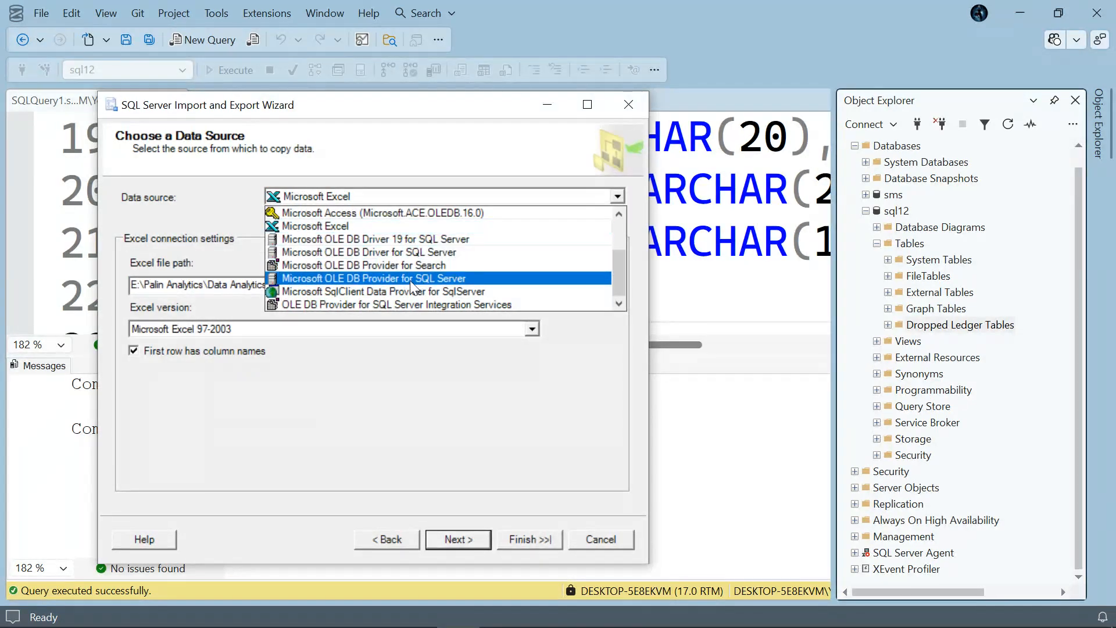
pyautogui.scroll(2, 410, 282)
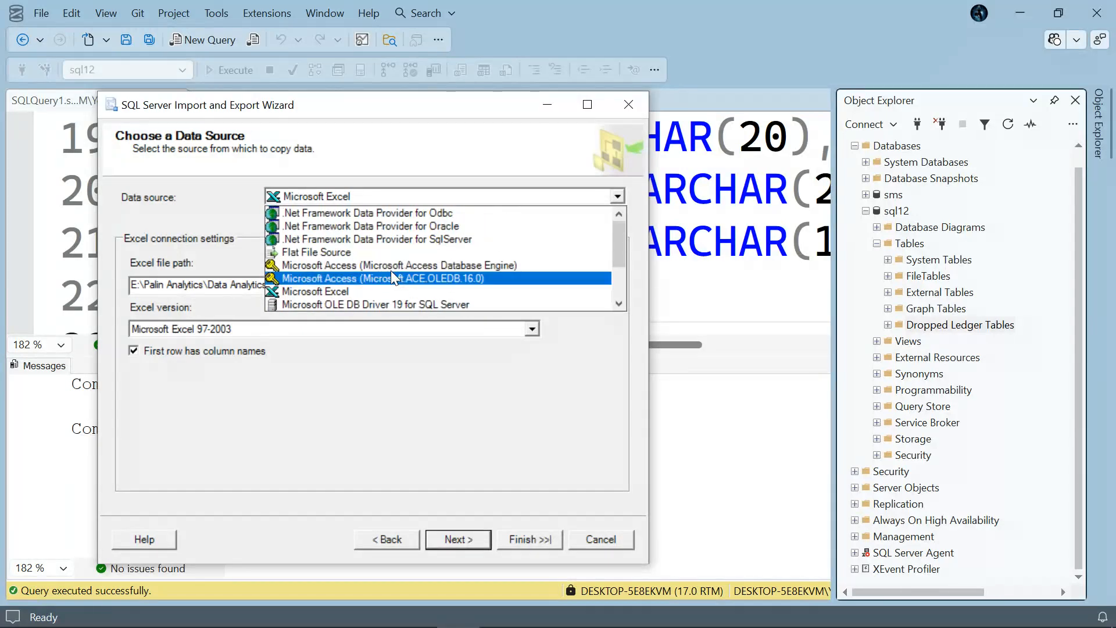
pyautogui.click(367, 255)
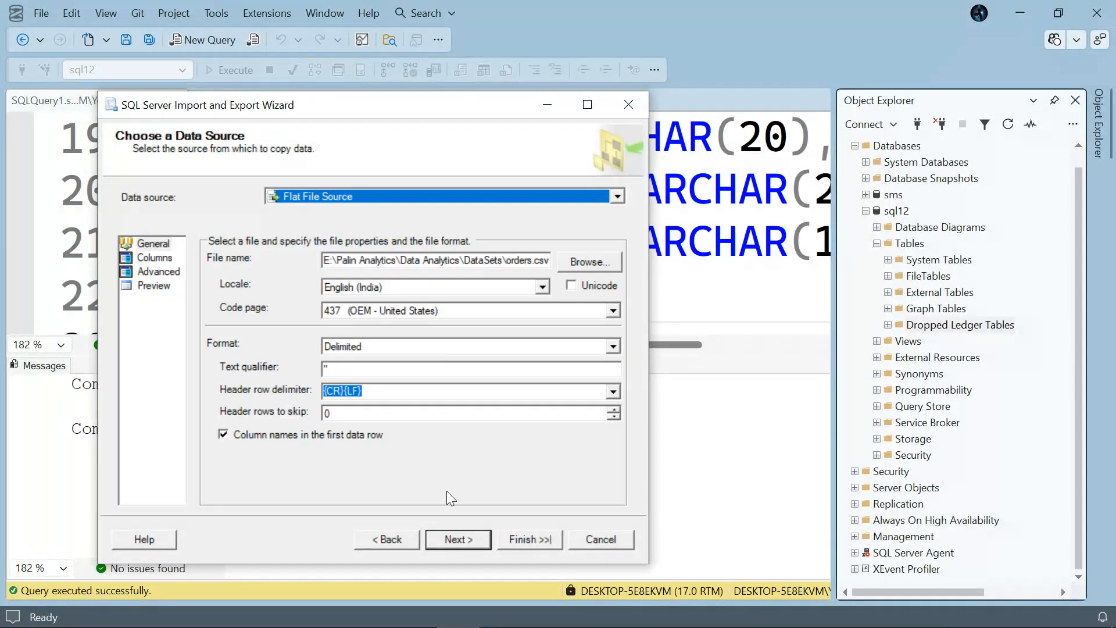
# Choose chocolate_sales_sample.csv from the DataSets folder's CSV files as the flat file source and show its columns, continuing the file scan.
pyautogui.click(595, 265)
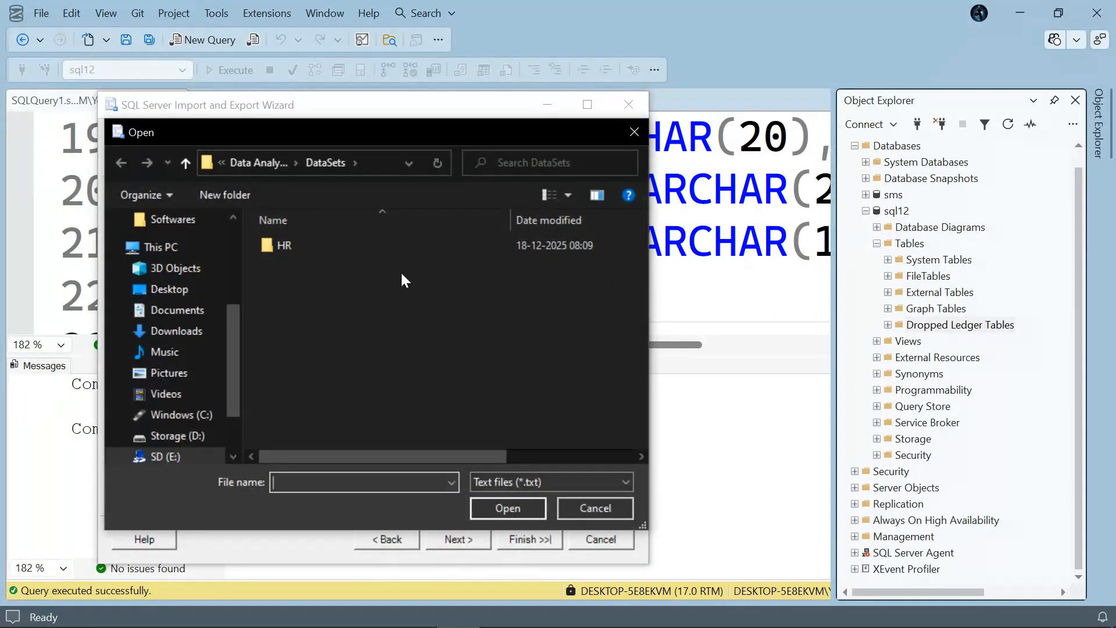
pyautogui.click(545, 480)
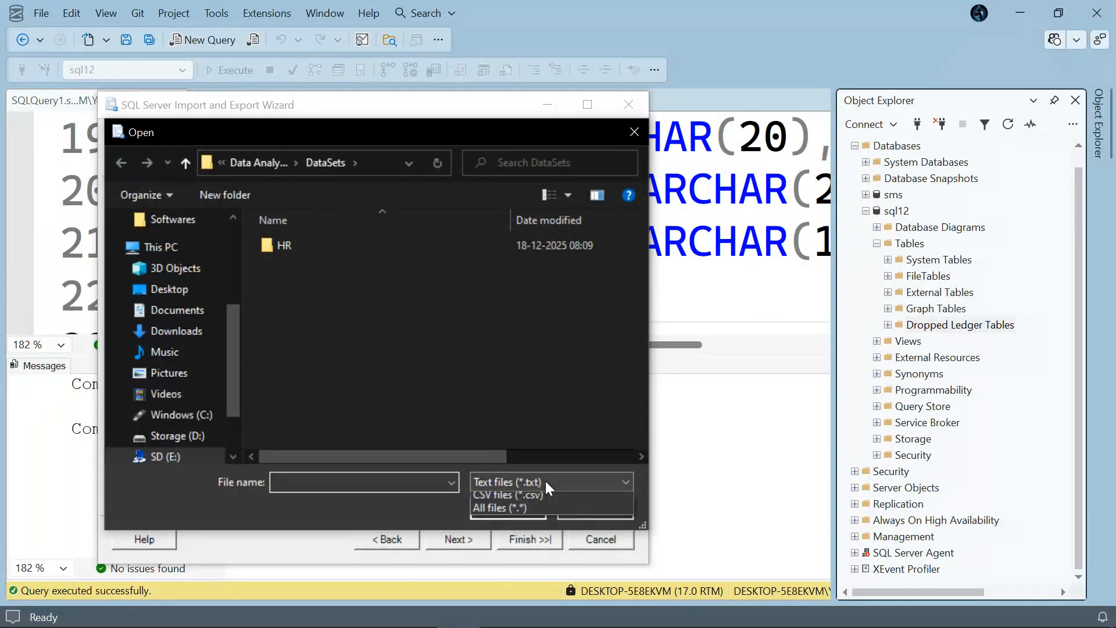
pyautogui.click(530, 514)
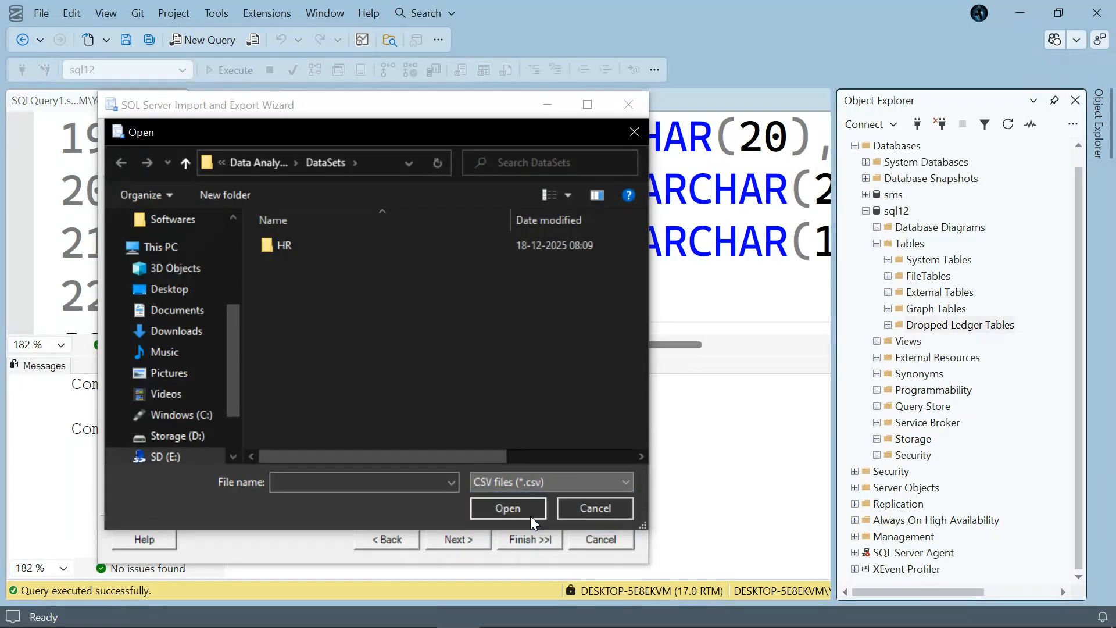
pyautogui.click(373, 263)
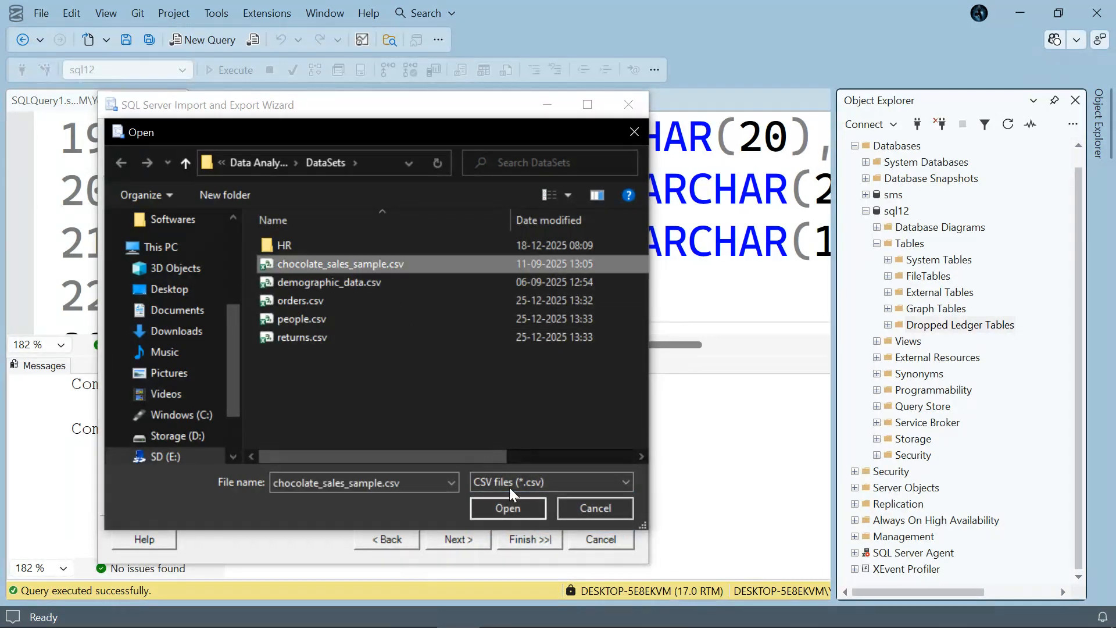
pyautogui.click(509, 506)
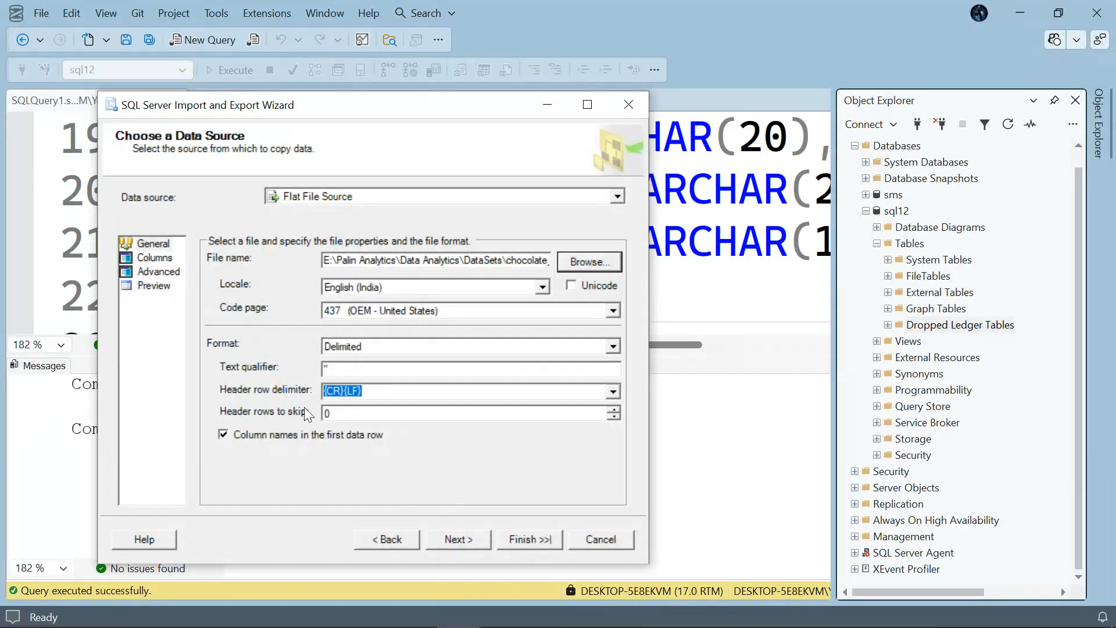
pyautogui.click(143, 257)
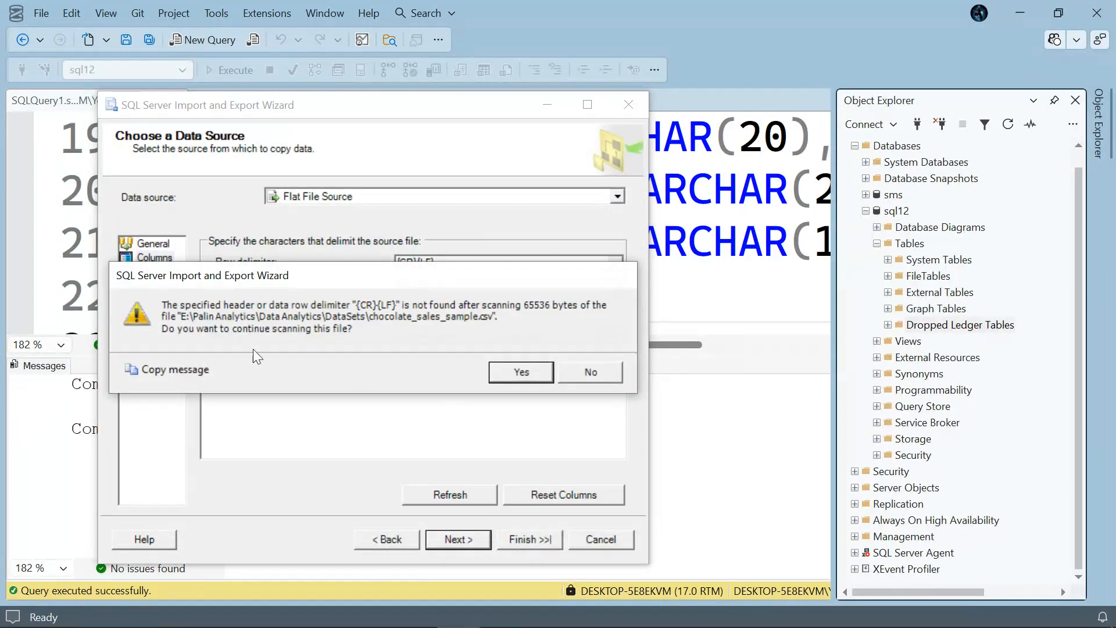
pyautogui.click(527, 376)
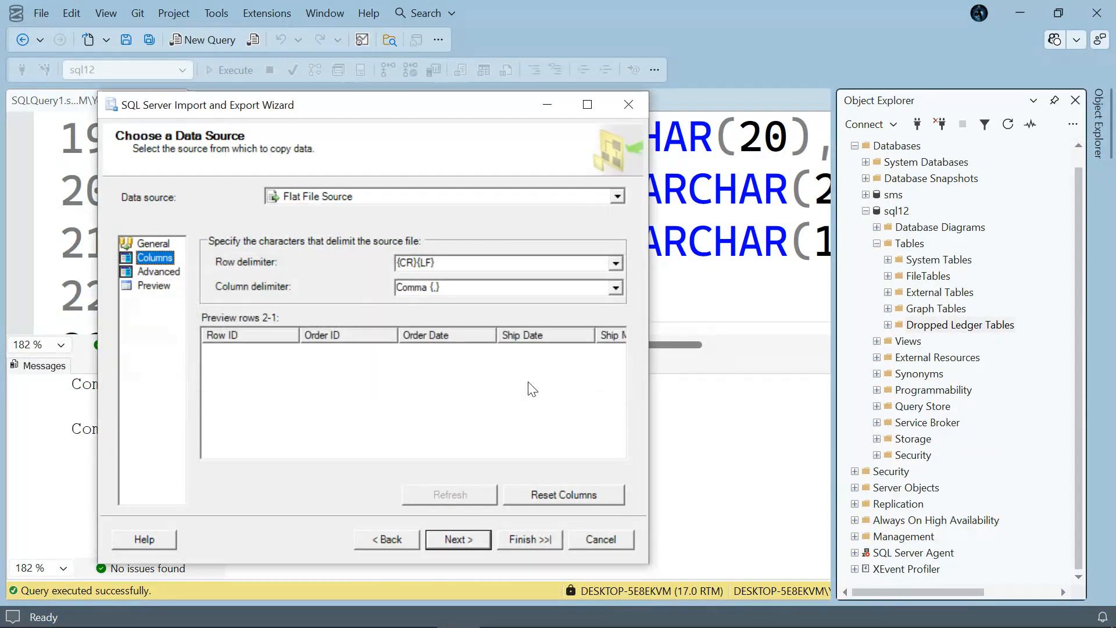
# Set the flat file's text qualifier to <none> and check its columns and data preview.
pyautogui.click(152, 242)
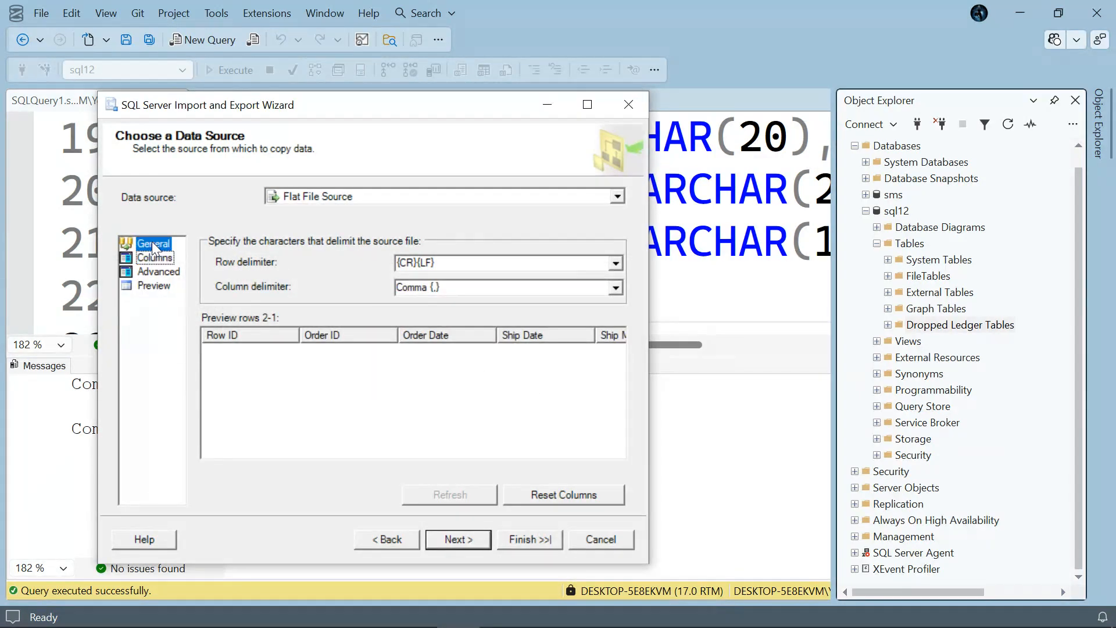
pyautogui.click(392, 371)
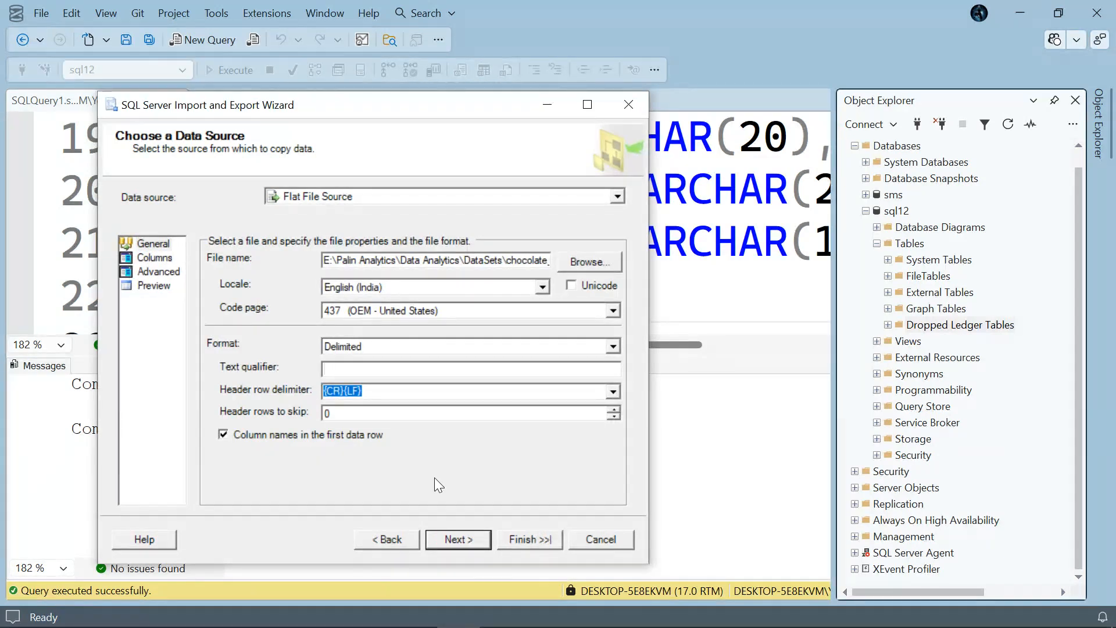
pyautogui.write('<none>')
pyautogui.click(165, 260)
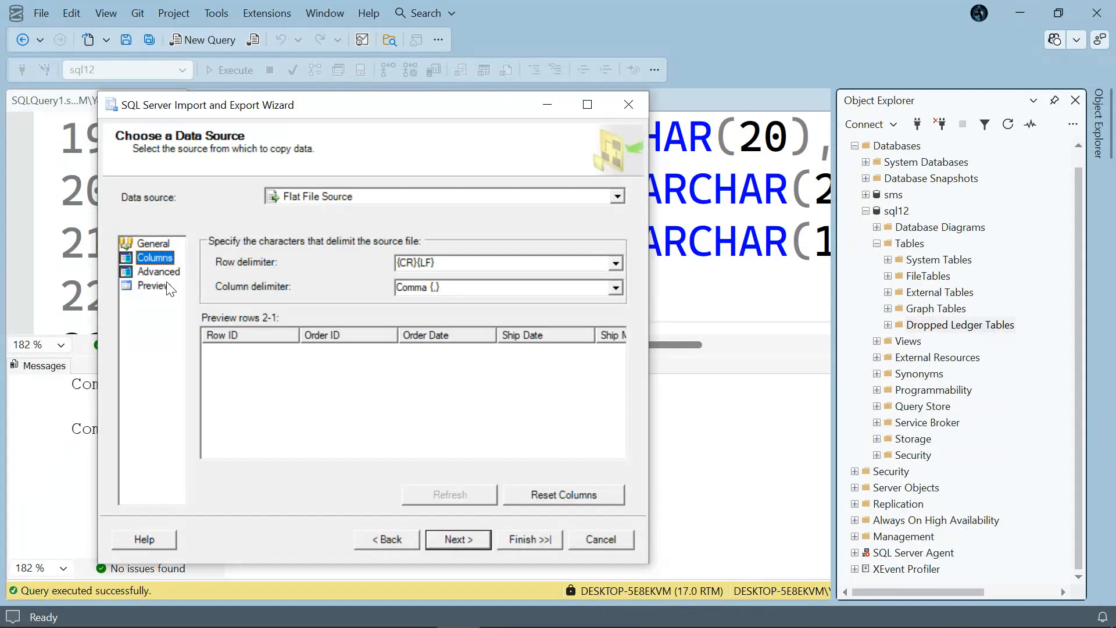
pyautogui.click(168, 287)
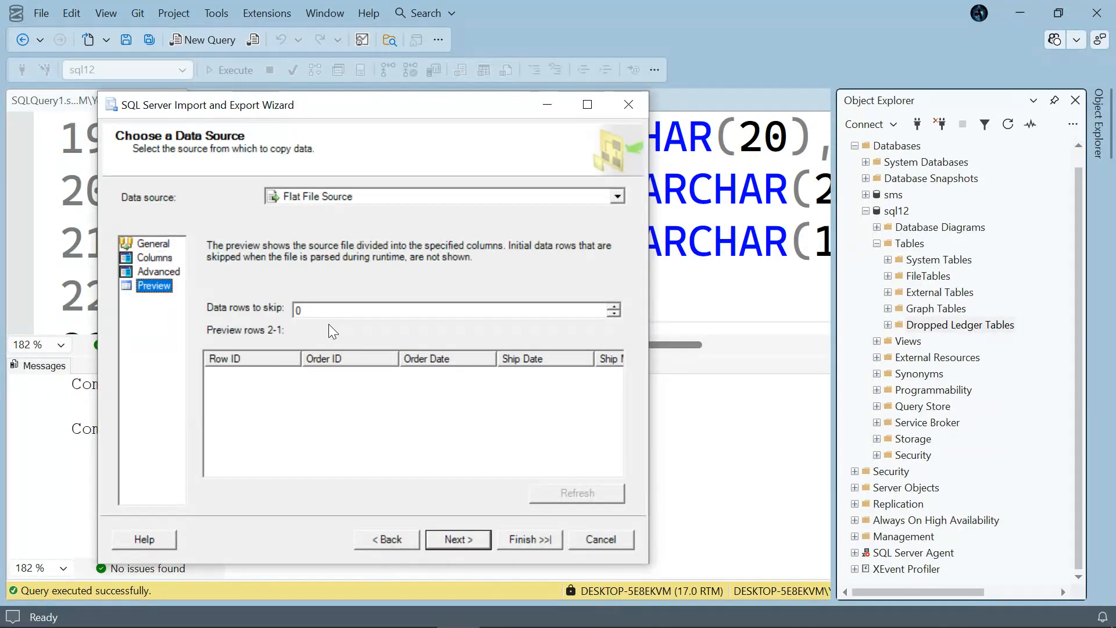
# Set the flat file source's locale to English (United States) and enable Unicode.
pyautogui.click(148, 243)
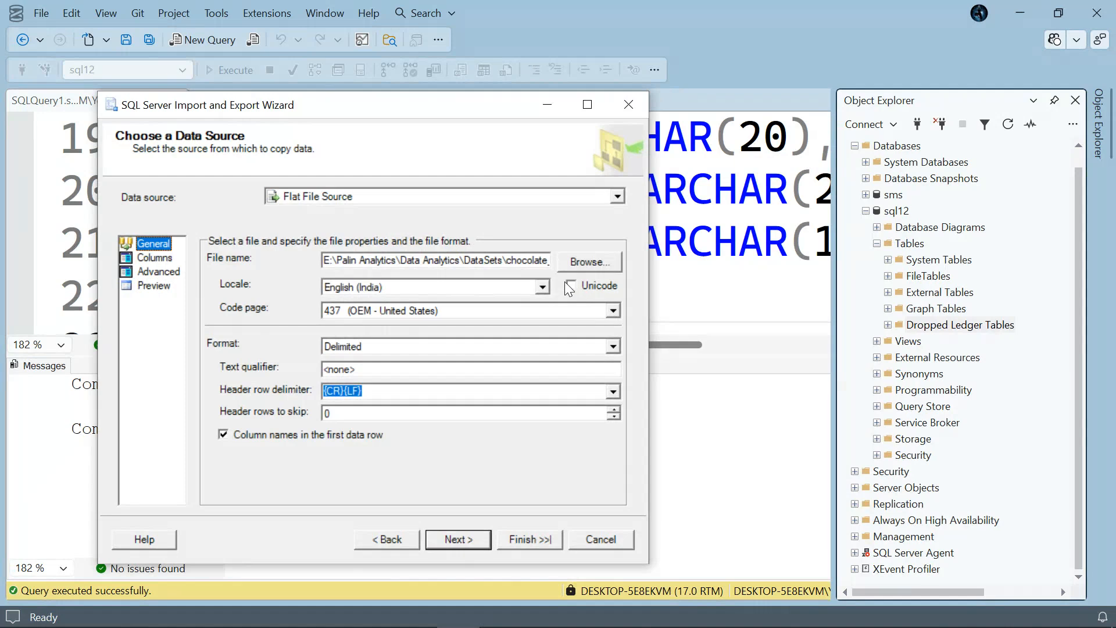
pyautogui.click(542, 287)
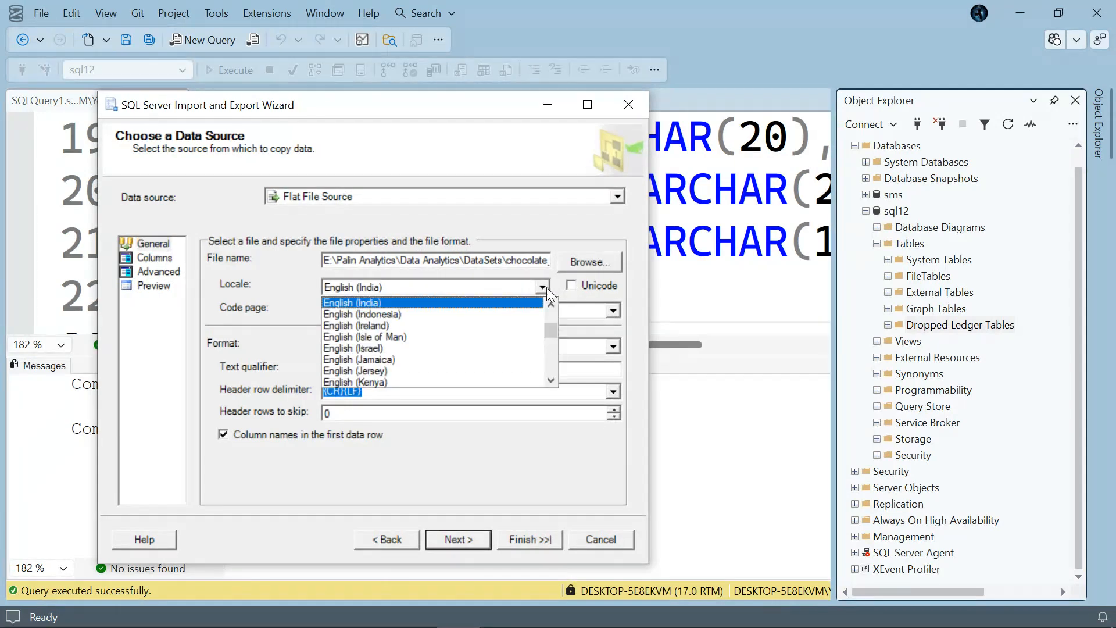
pyautogui.scroll(-20, 471, 349)
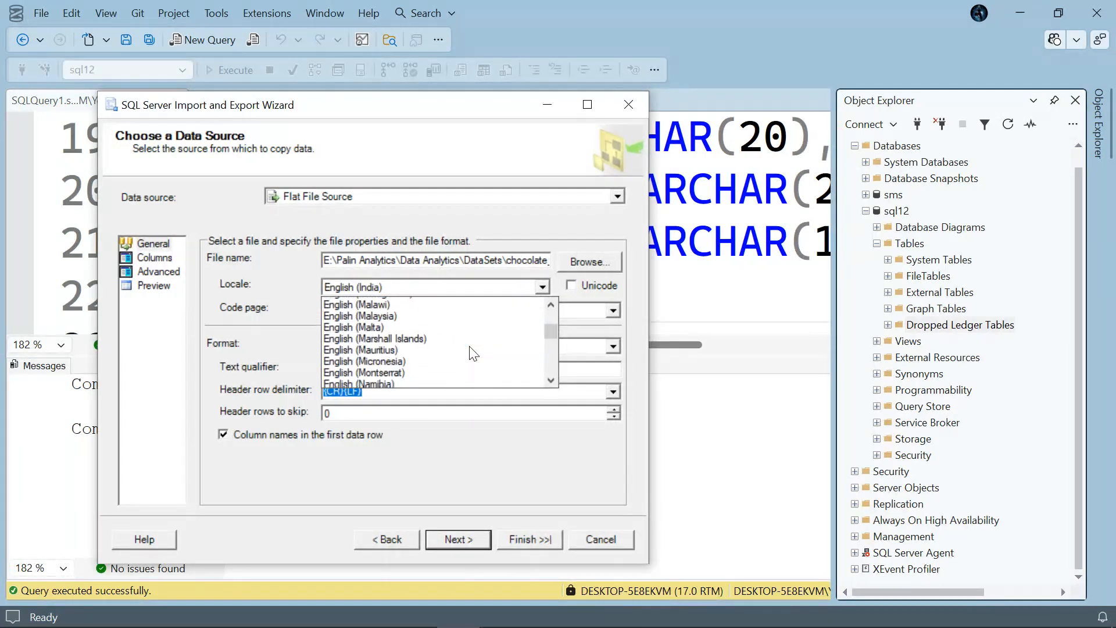
pyautogui.scroll(-20, 474, 354)
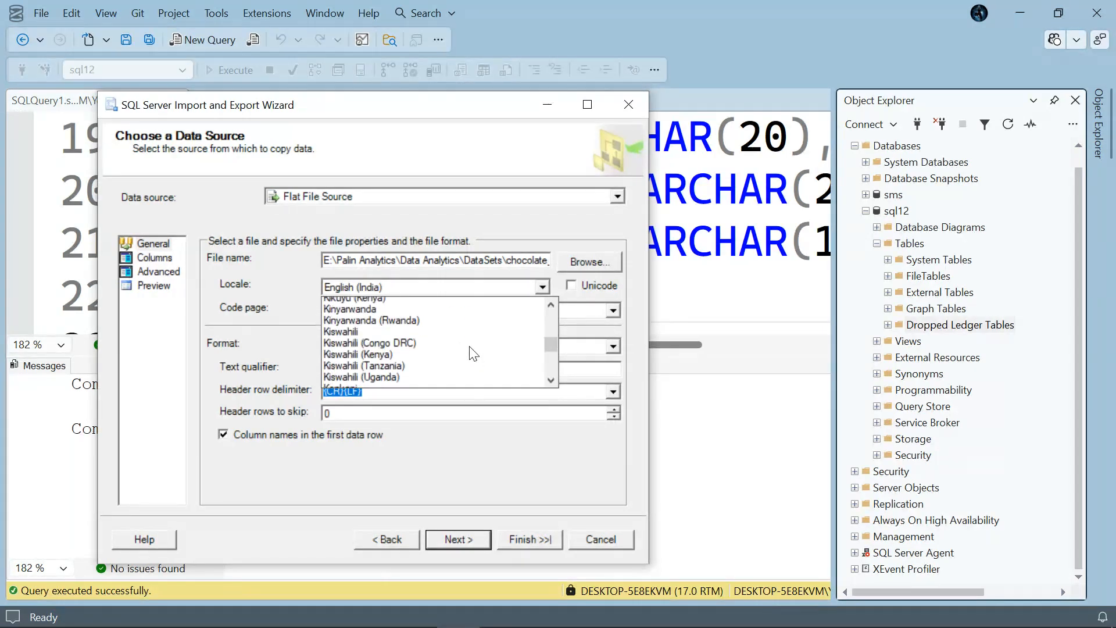
pyautogui.scroll(-3, 474, 354)
pyautogui.scroll(15, 474, 354)
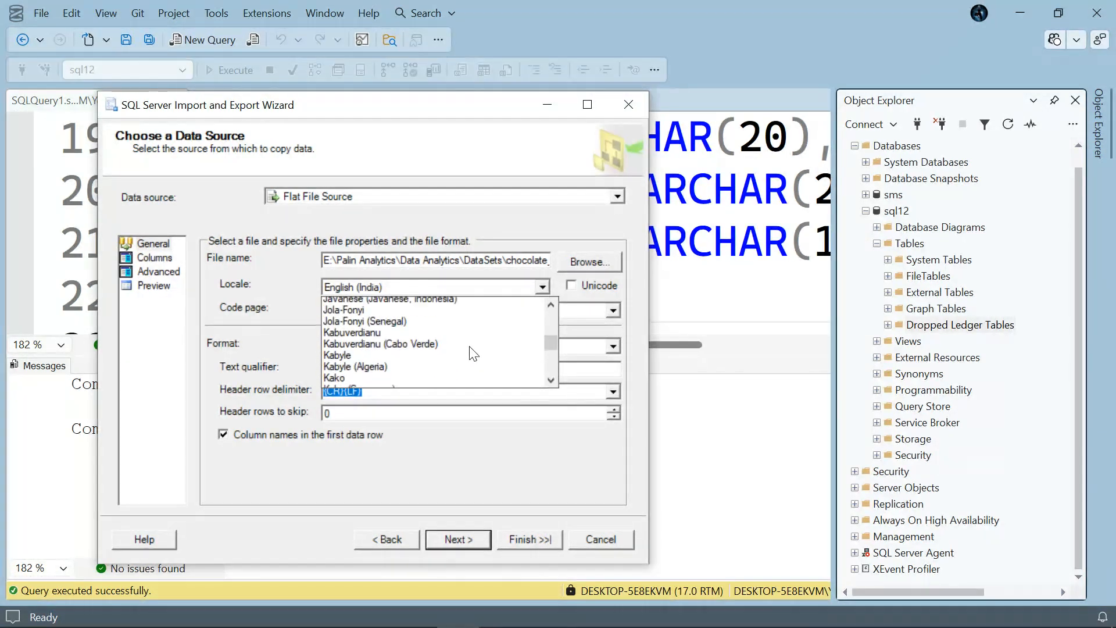
pyautogui.scroll(15, 474, 353)
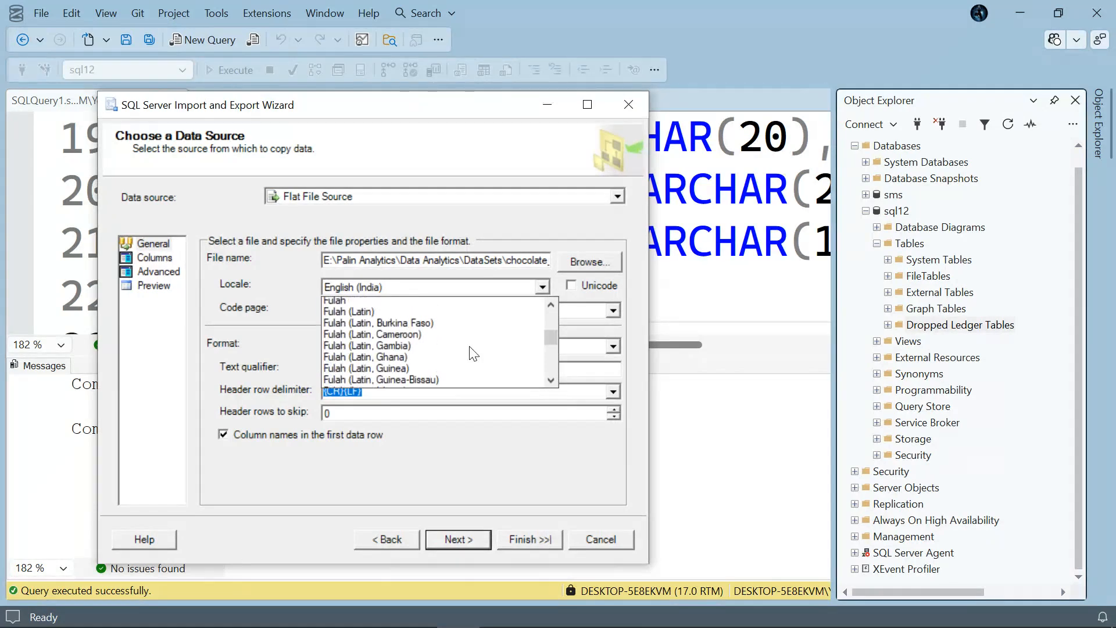
pyautogui.scroll(15, 473, 354)
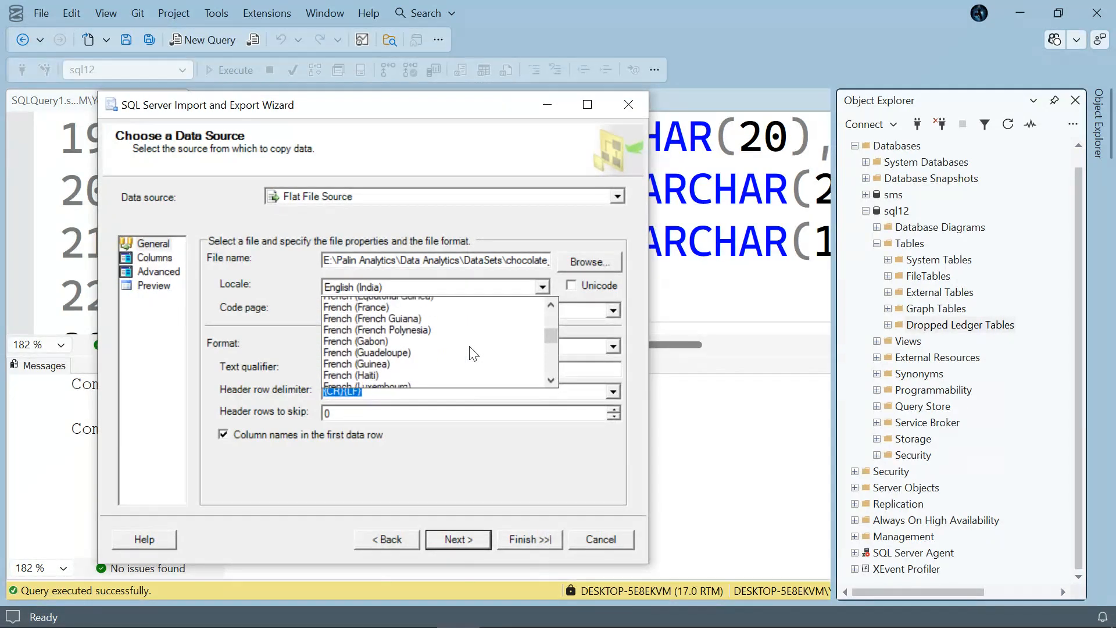
pyautogui.scroll(15, 473, 353)
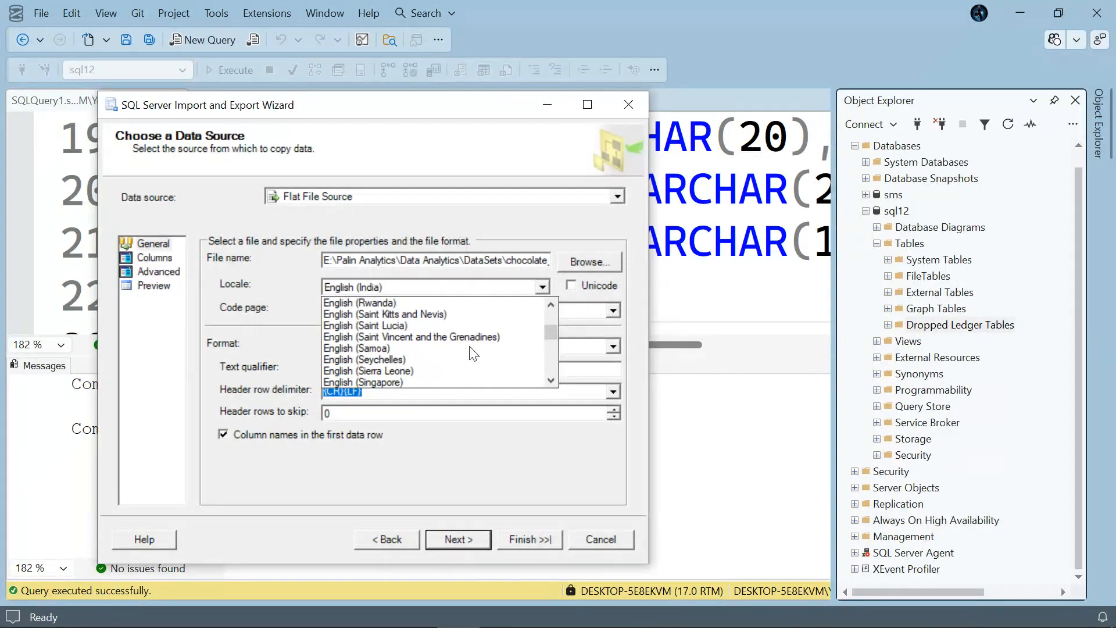
pyautogui.scroll(-3, 474, 353)
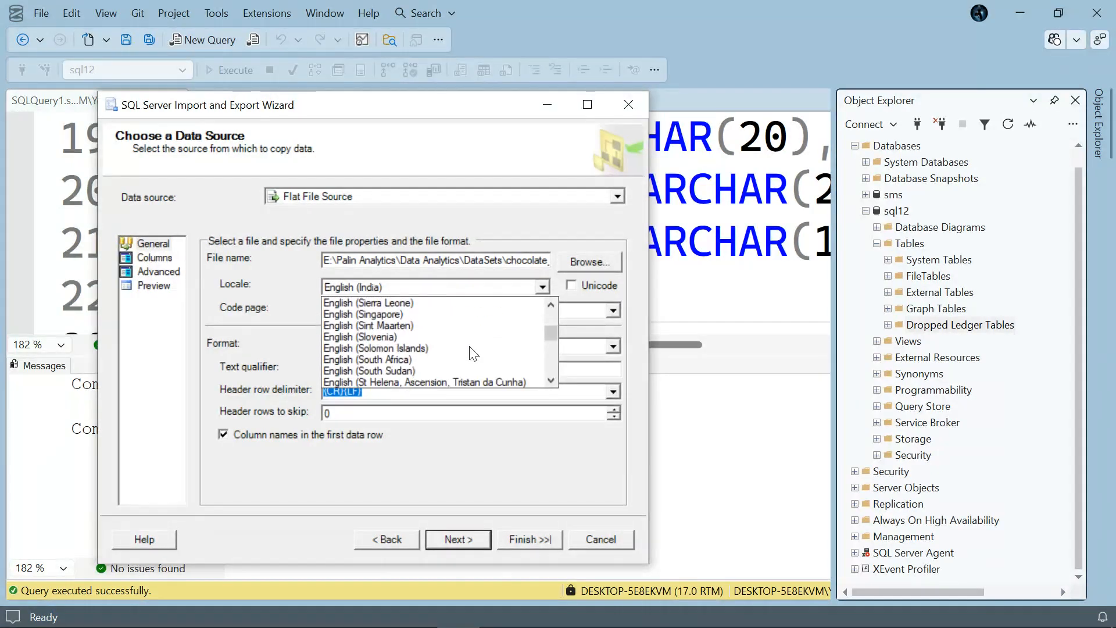
pyautogui.scroll(-3, 474, 354)
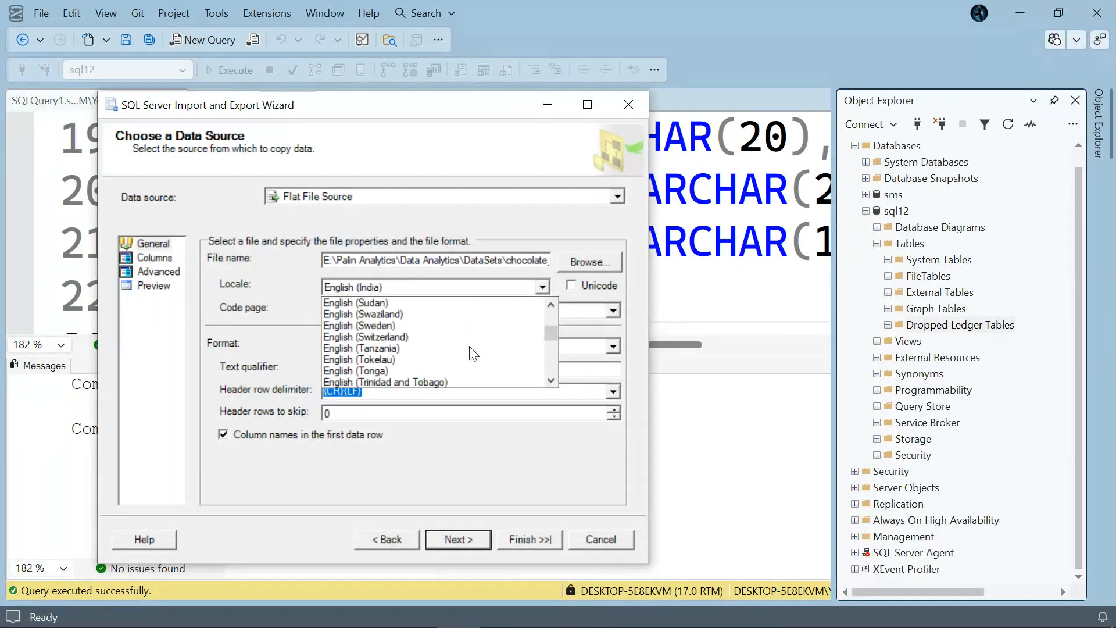
pyautogui.scroll(-2, 471, 348)
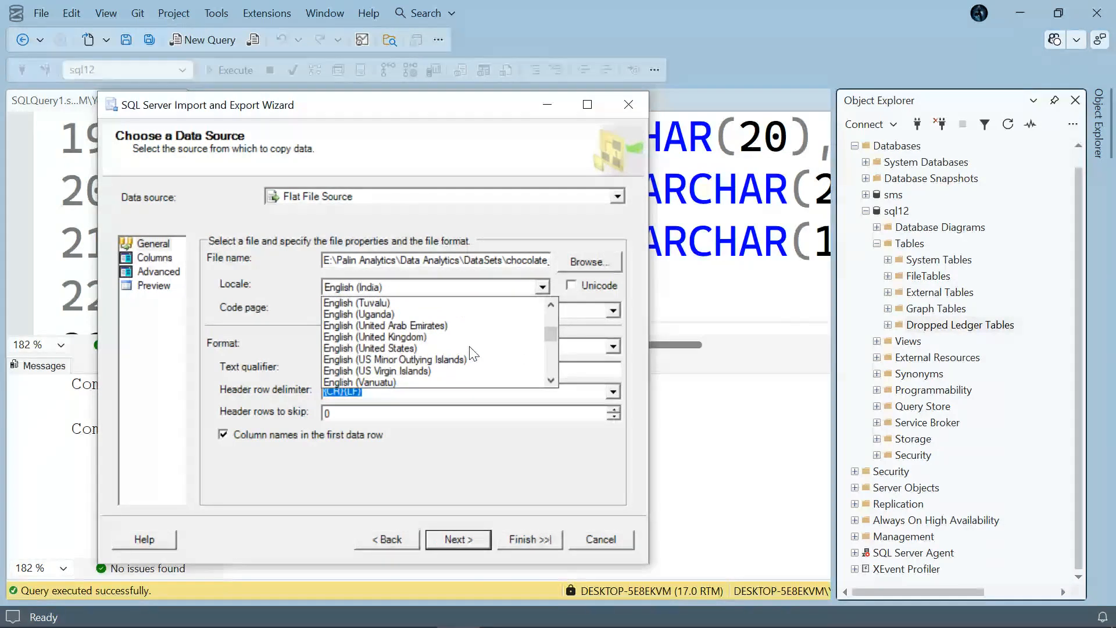
pyautogui.click(393, 349)
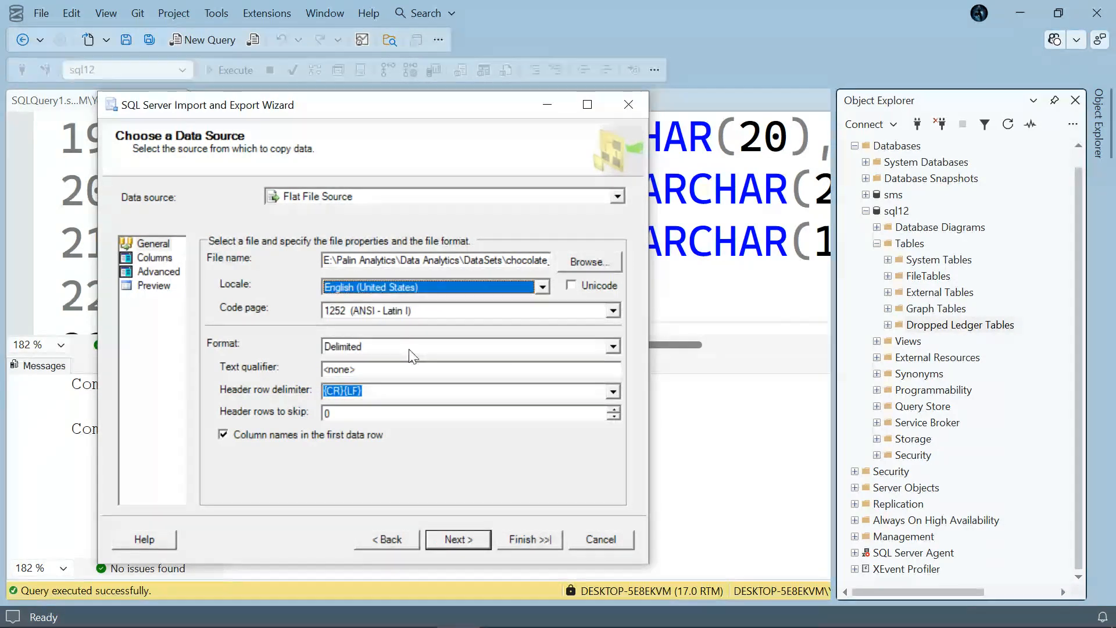
pyautogui.click(577, 288)
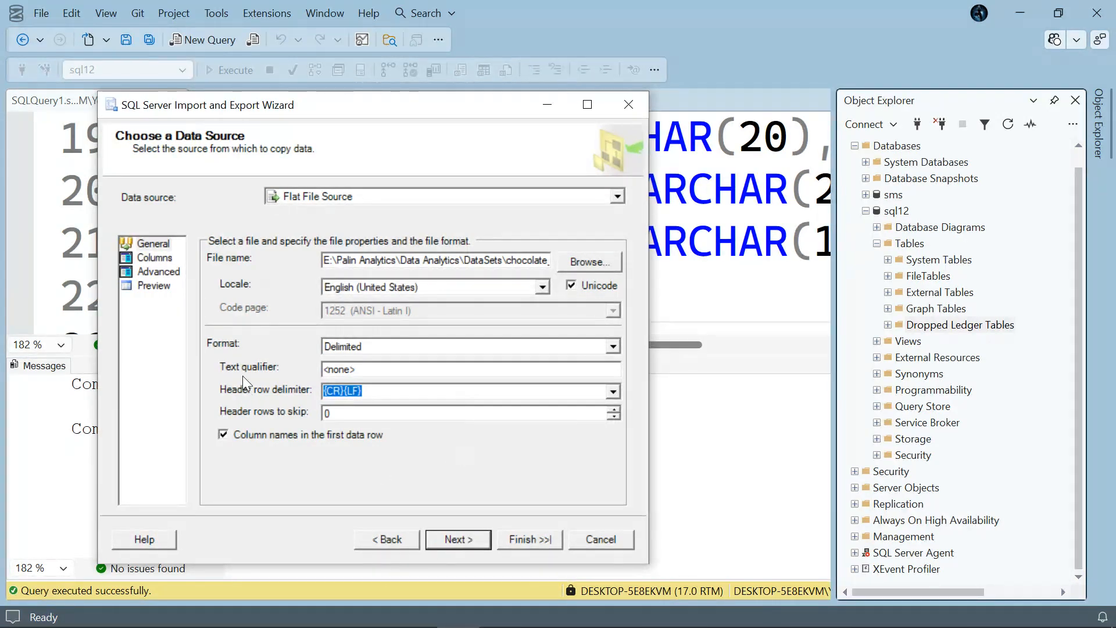
# Check the source file's data preview again and go back to the general file settings.
pyautogui.click(143, 285)
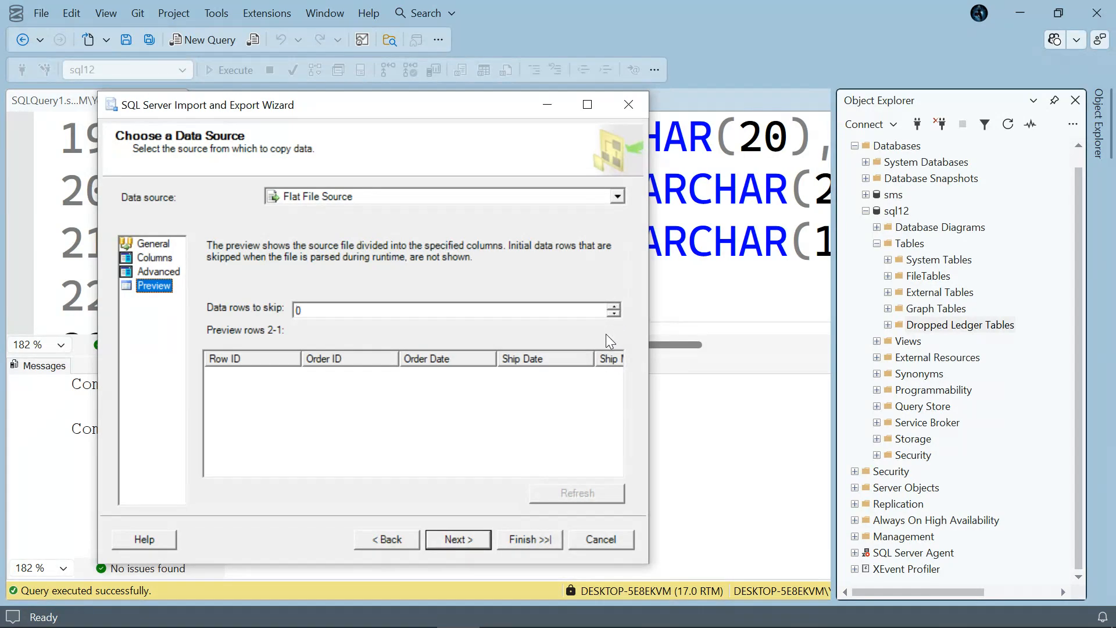
pyautogui.click(615, 306)
pyautogui.click(578, 493)
pyautogui.click(145, 243)
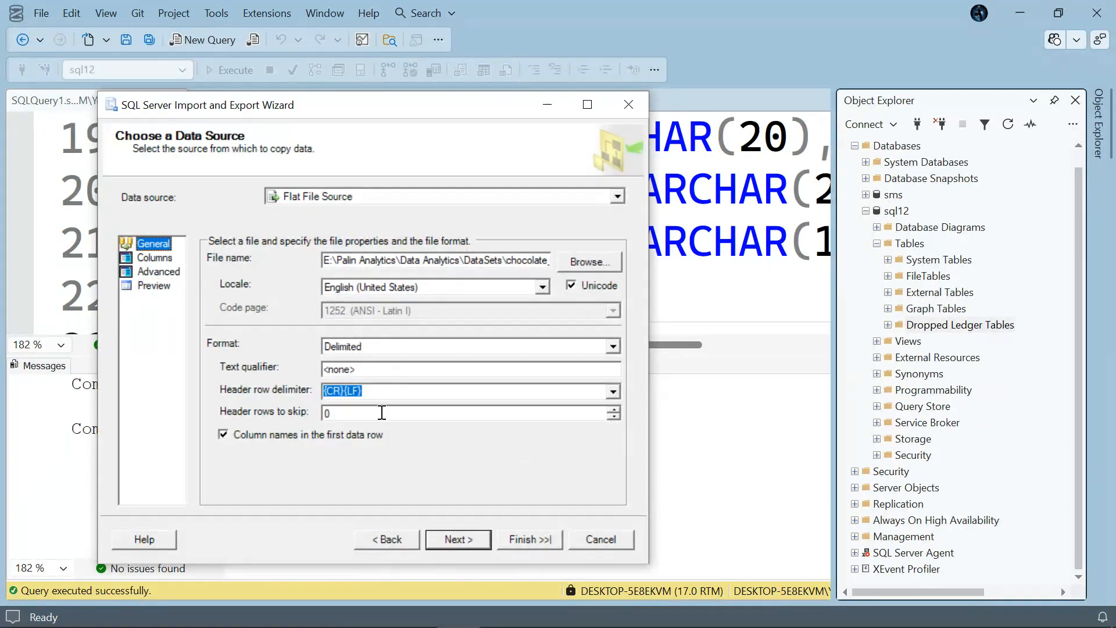
# Accept the flat file settings and confirm the sql12 database connection as destination, continuing to the source tables page.
pyautogui.click(476, 543)
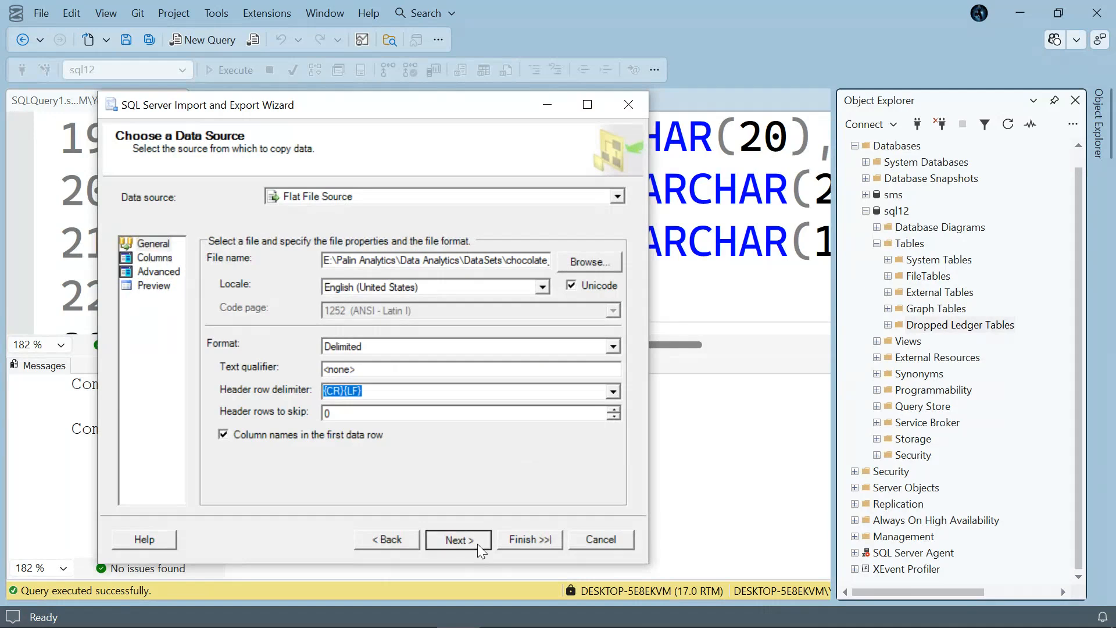
pyautogui.click(593, 266)
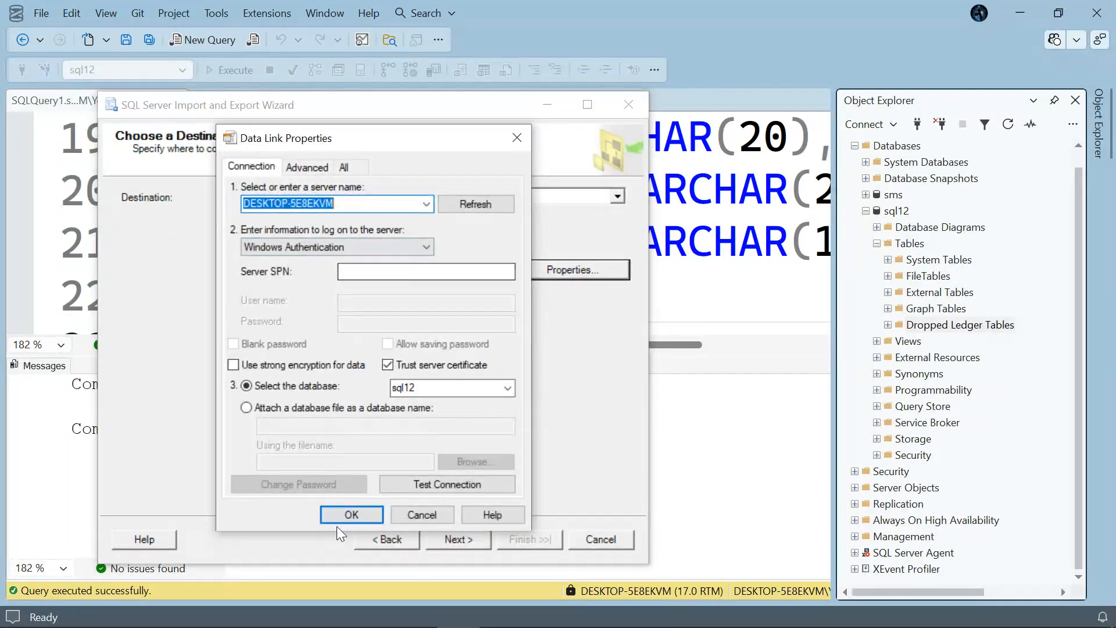
pyautogui.click(347, 515)
pyautogui.click(449, 546)
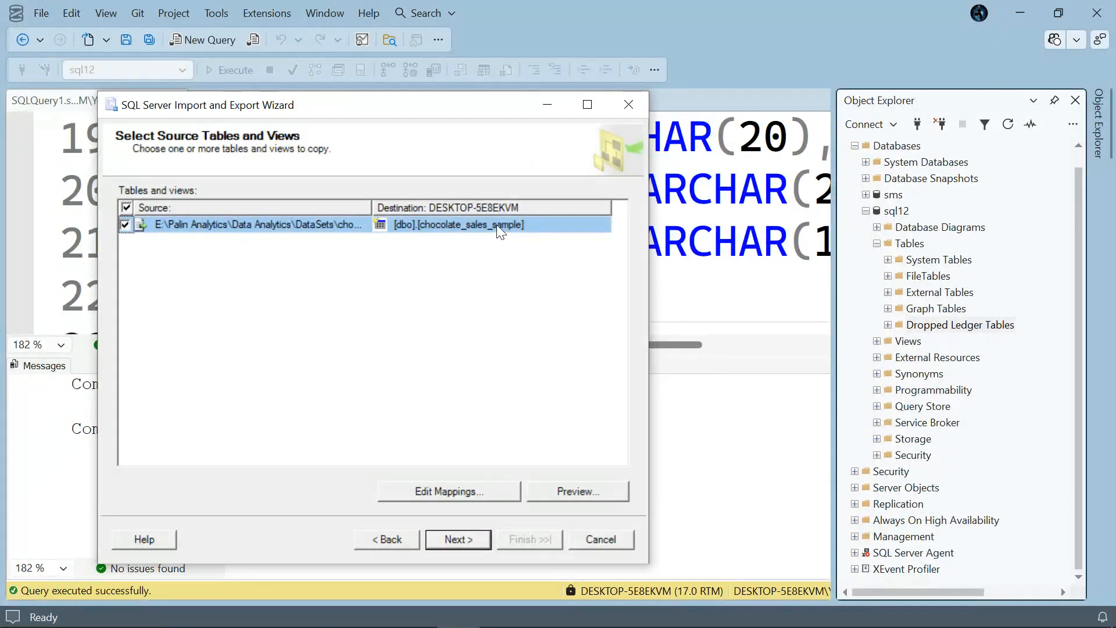
# Try to preview the chocolate_sales_sample source data, then examine its column mappings and close them without changes.
pyautogui.click(569, 486)
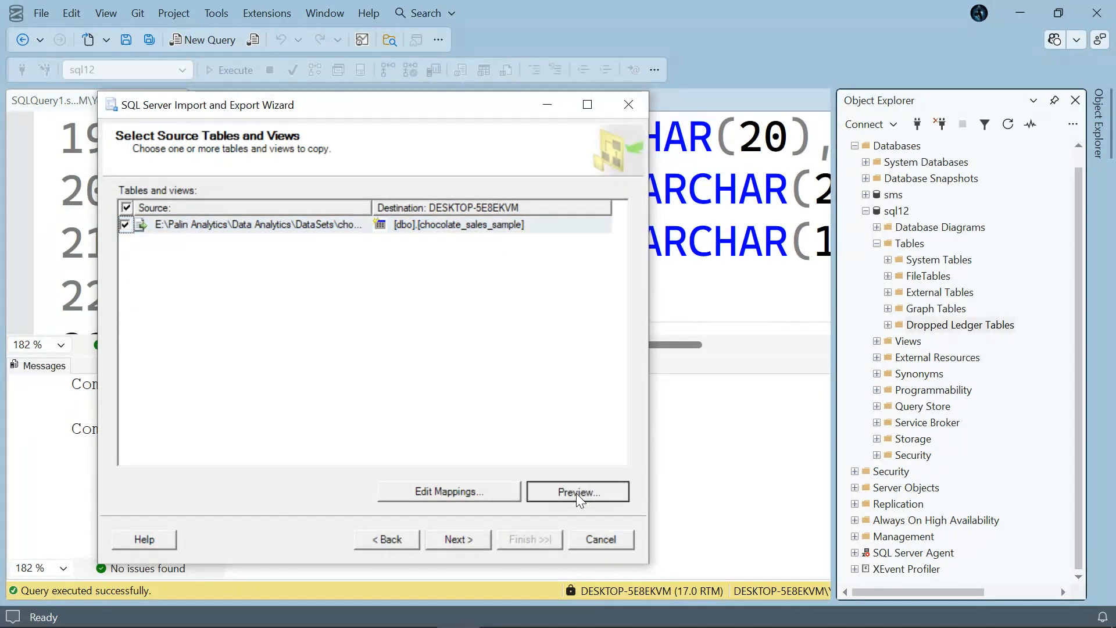
pyautogui.moveTo(468, 626)
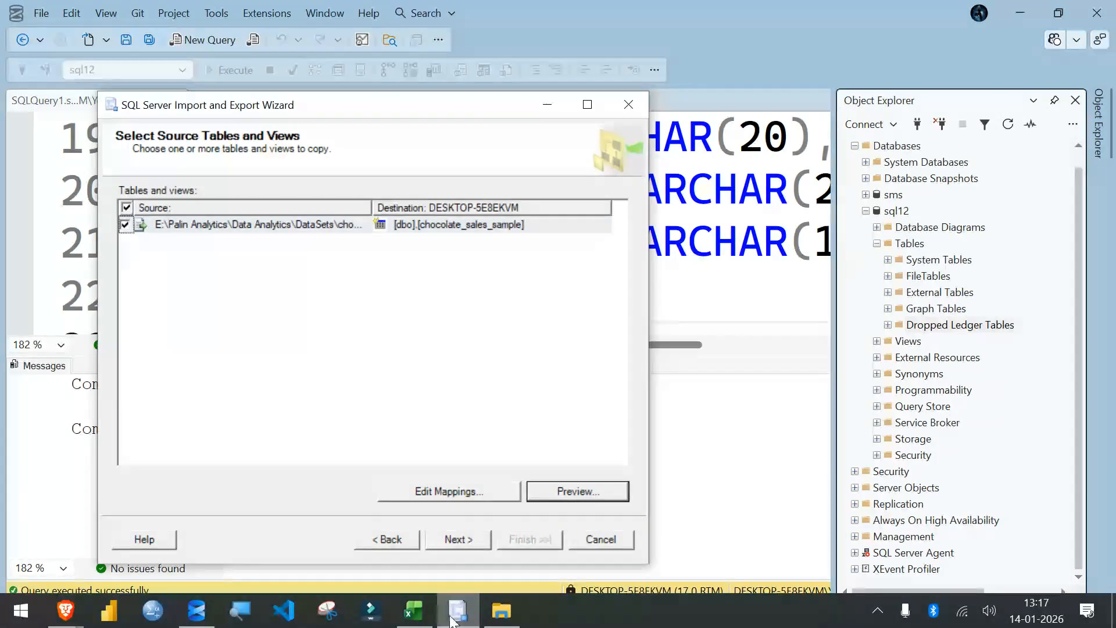
pyautogui.click(472, 492)
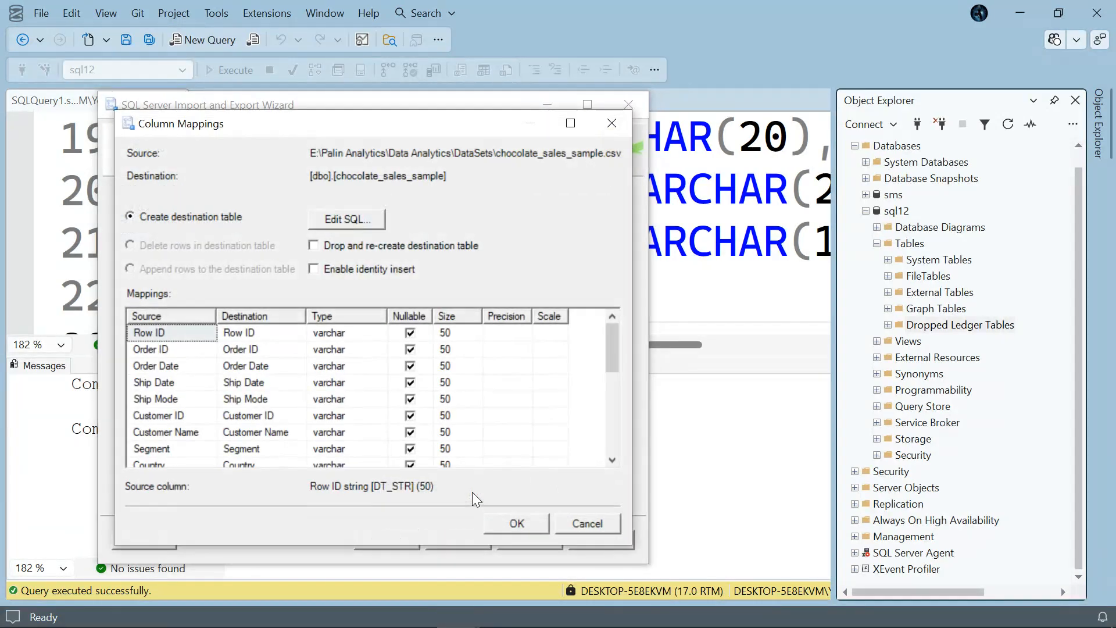
pyautogui.scroll(-5, 358, 383)
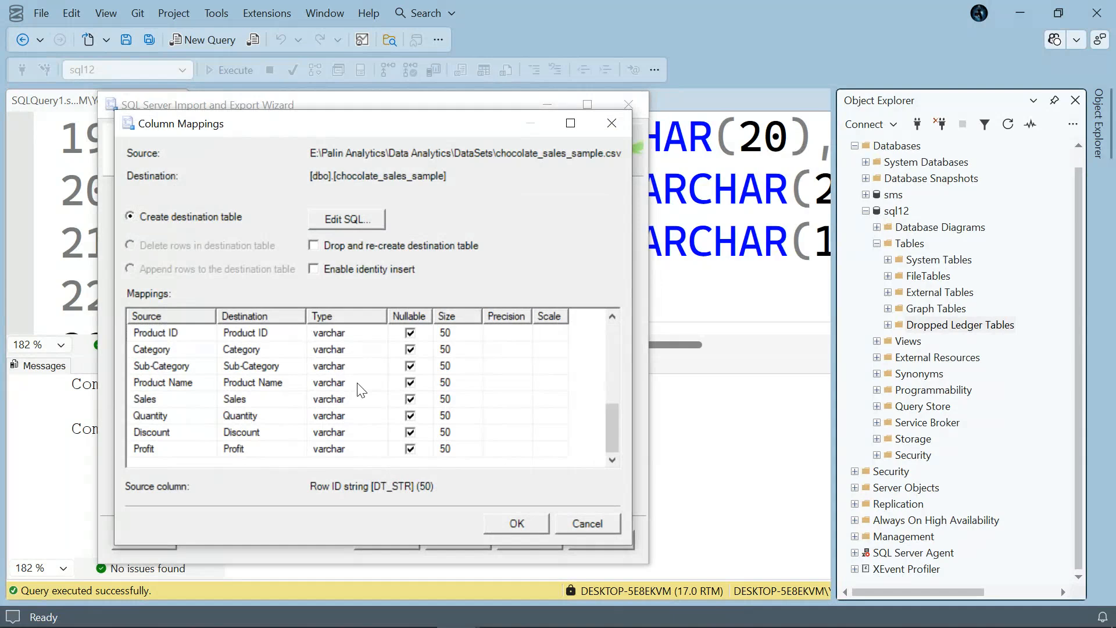
pyautogui.click(589, 514)
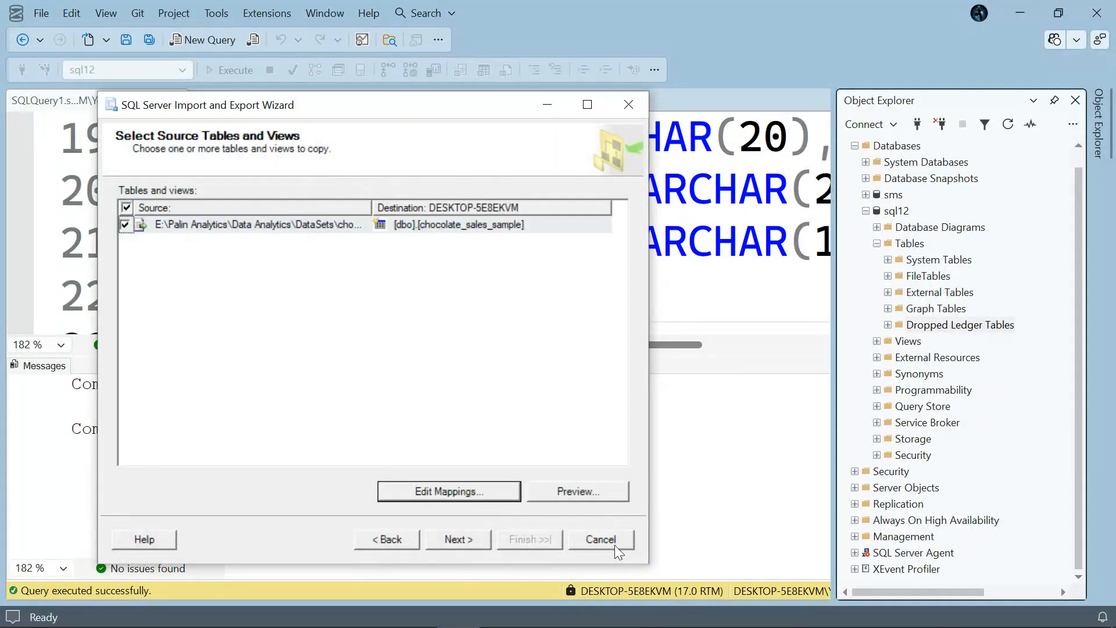
# Exit the current import wizard and launch SQL Server 2025 Import and Export Data (64-bit) afresh.
pyautogui.click(615, 545)
pyautogui.click(521, 364)
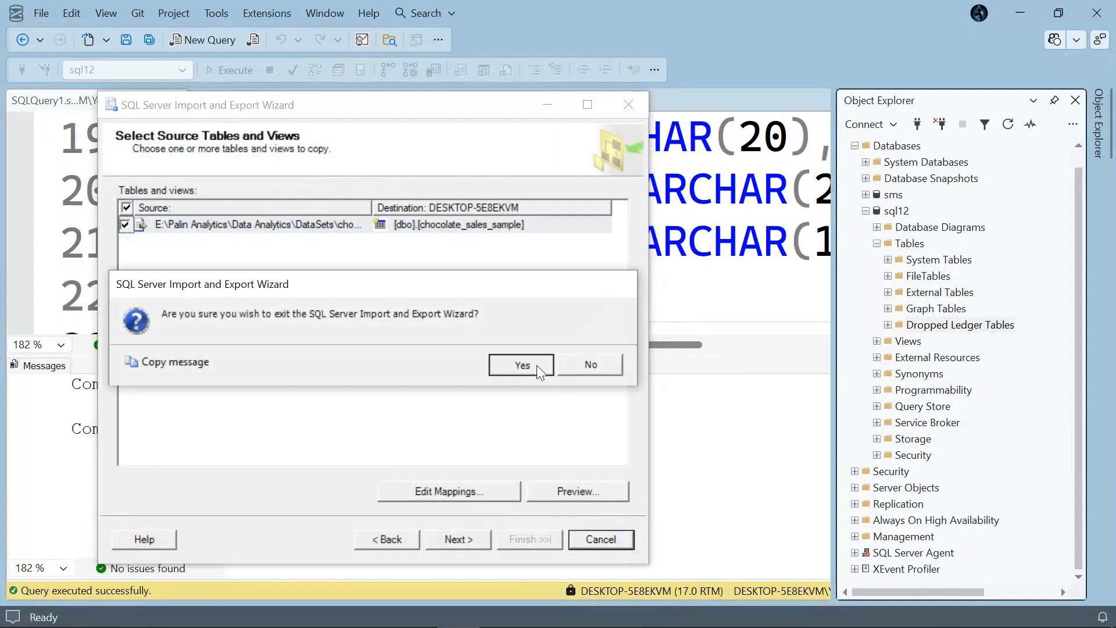
pyautogui.click(27, 615)
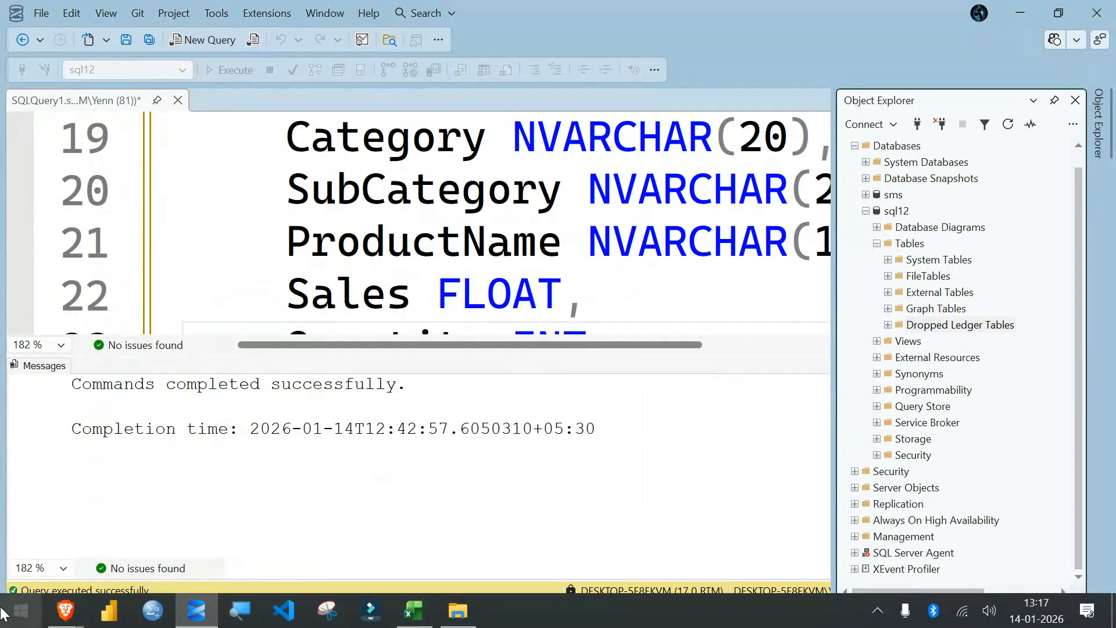
pyautogui.write('impo')
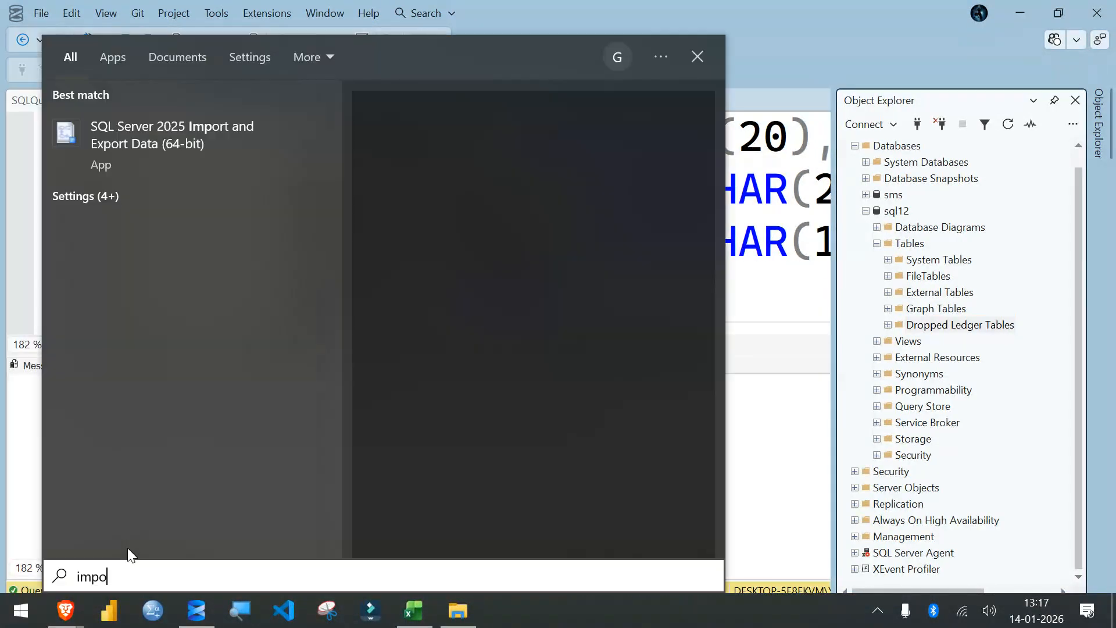
pyautogui.write('e')
pyautogui.press('BackSpace')
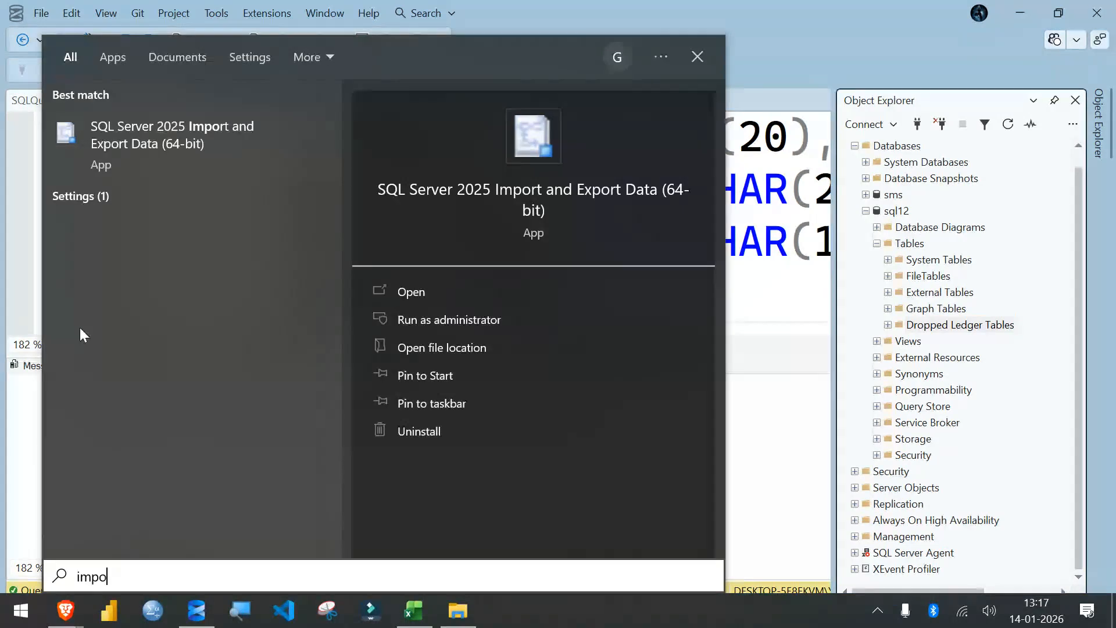
pyautogui.click(193, 148)
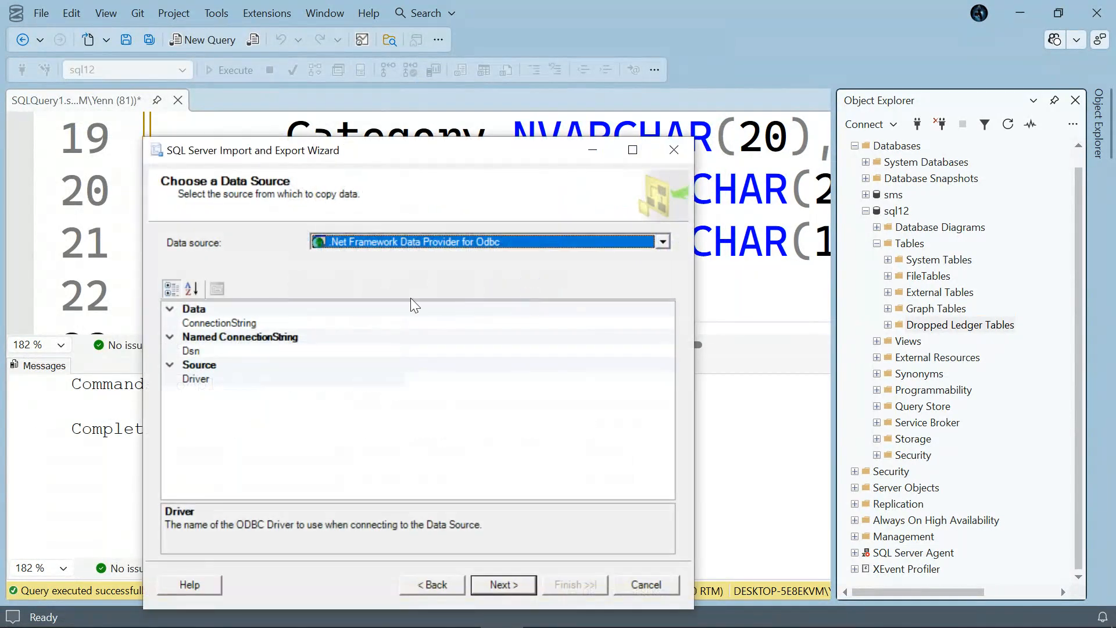
# Set the data source to Flat File Source and load chocolate_sales_sample.csv from the DataSets folder.
pyautogui.click(663, 241)
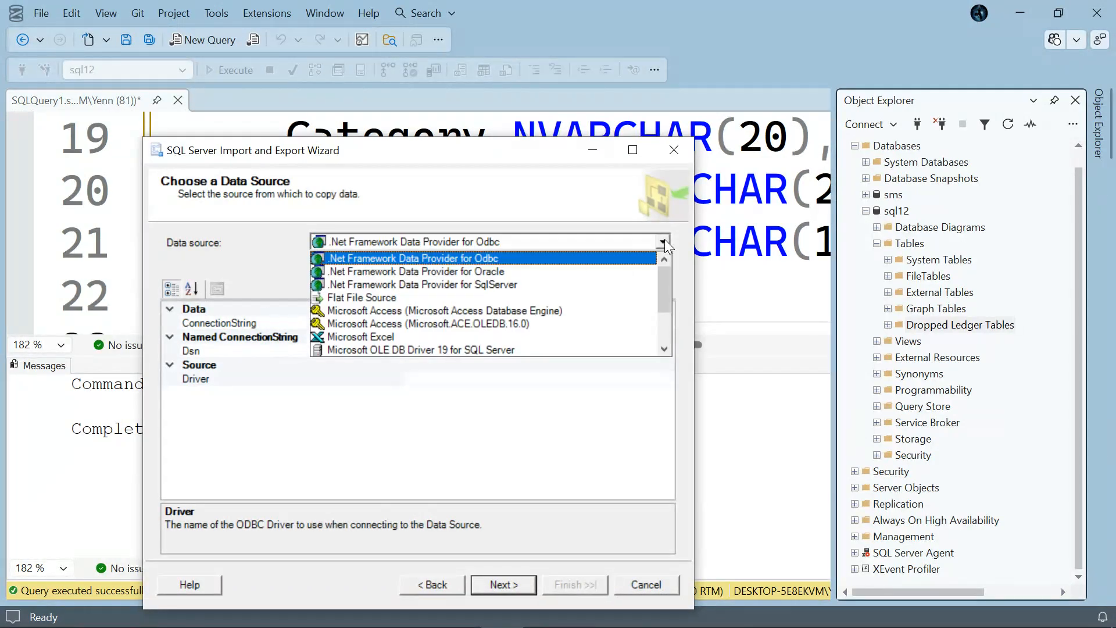
pyautogui.click(416, 299)
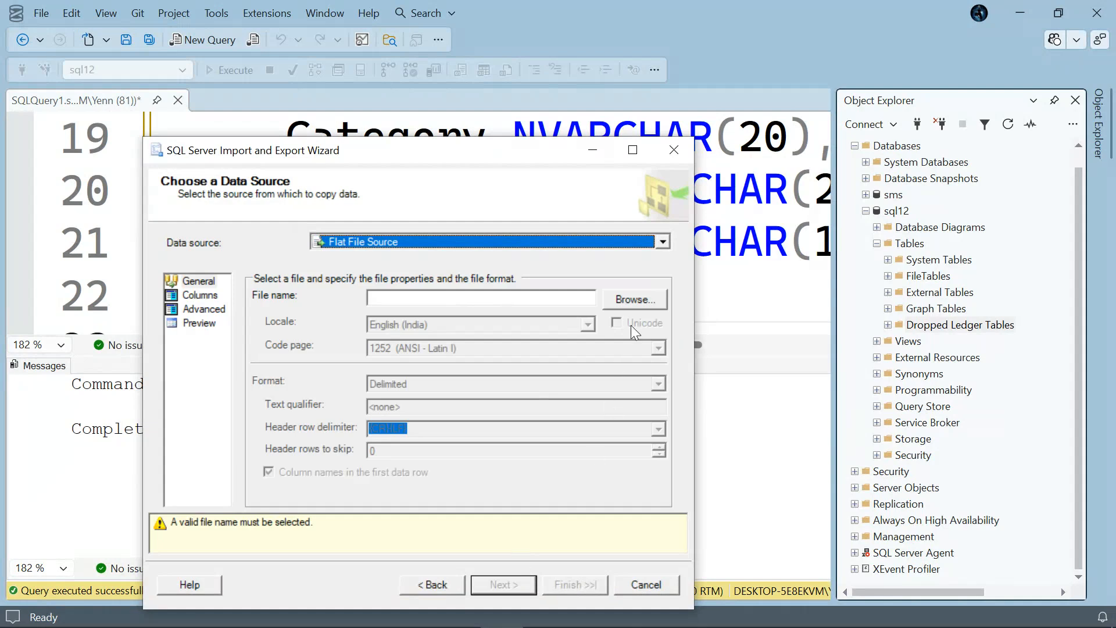
pyautogui.click(632, 298)
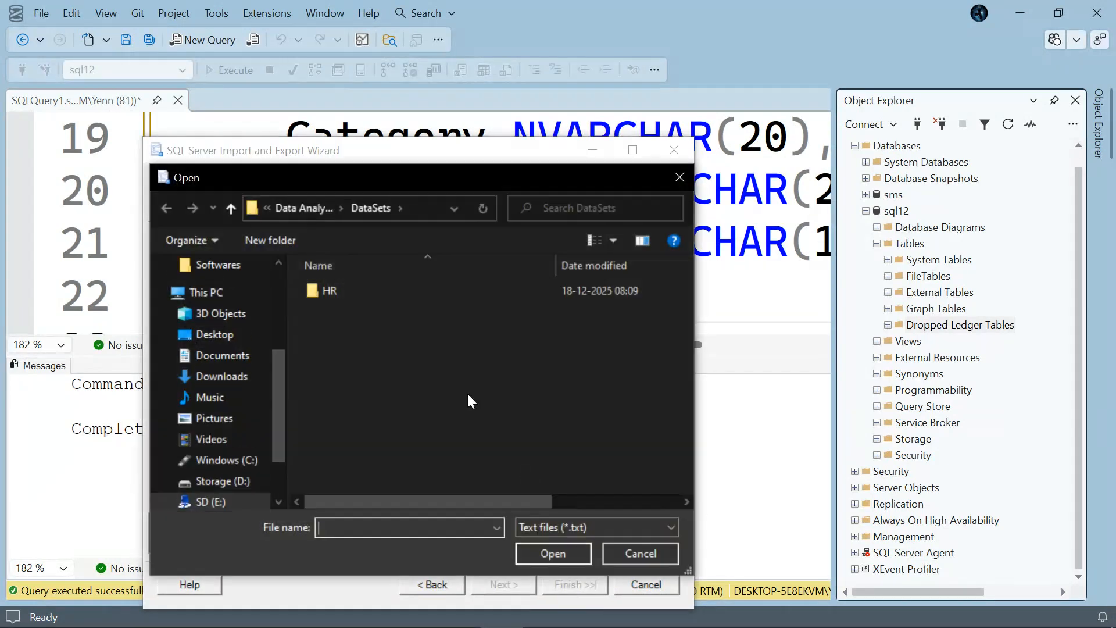
pyautogui.click(567, 526)
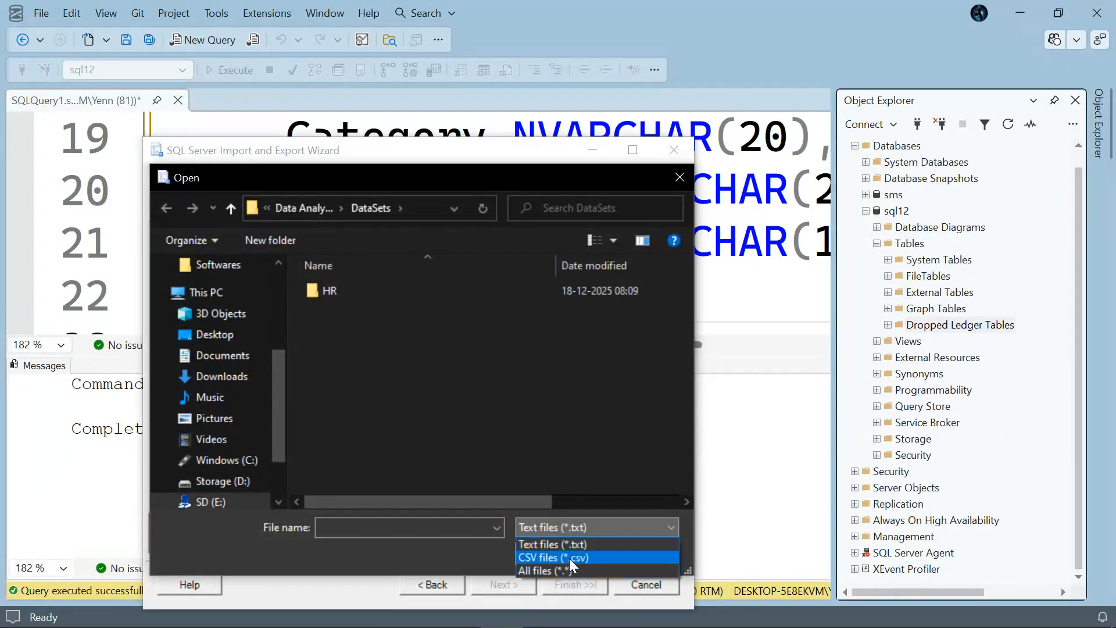
pyautogui.click(569, 559)
pyautogui.click(380, 307)
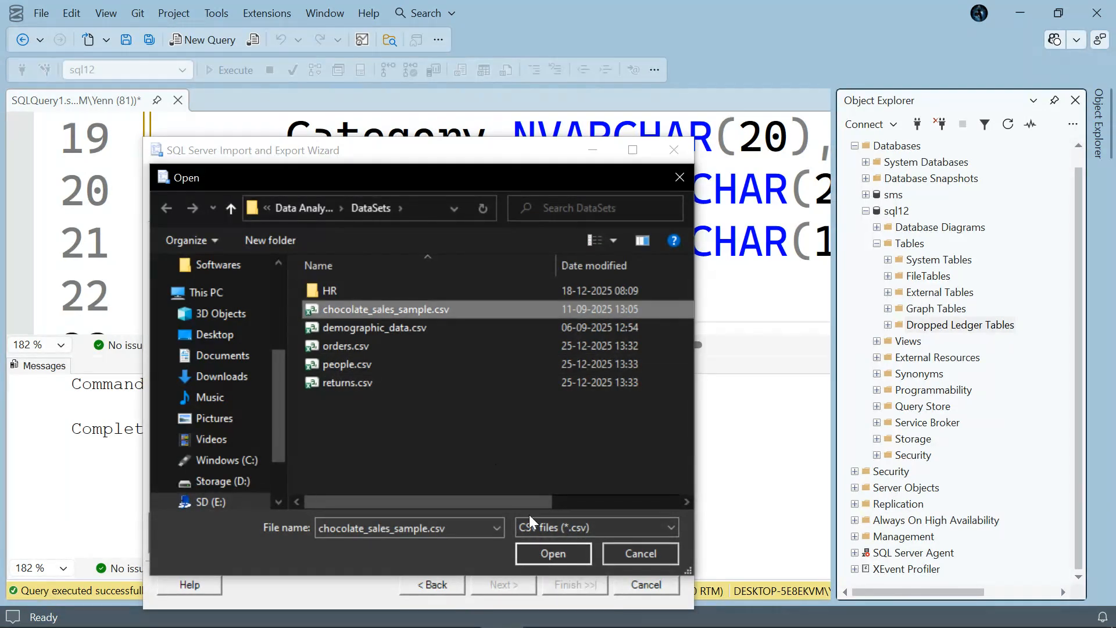
pyautogui.click(547, 543)
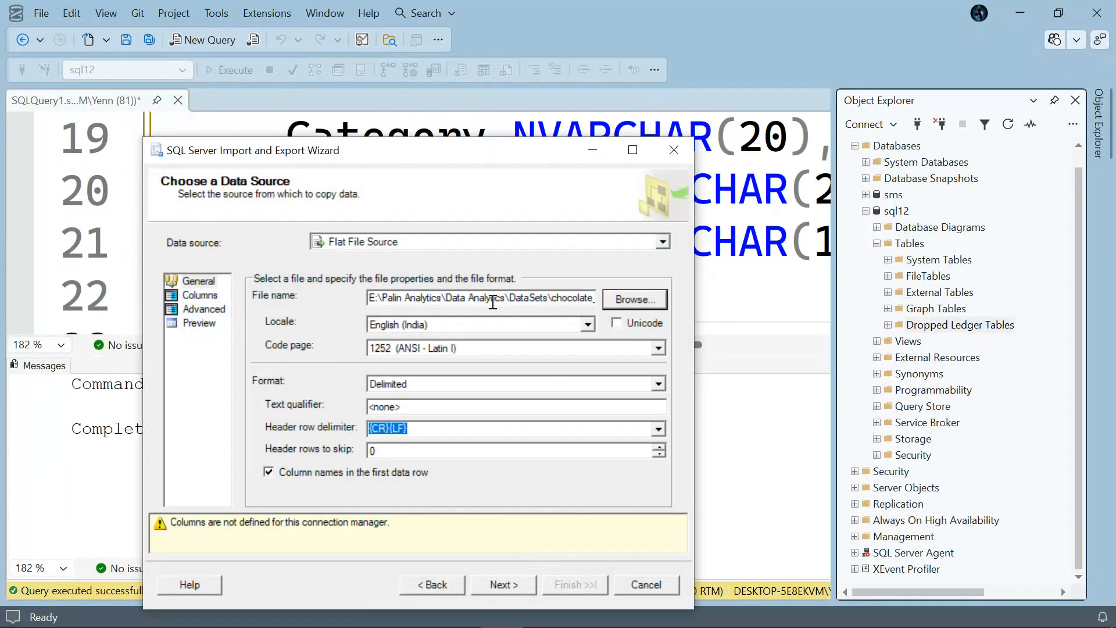
# Examine the source file's data preview across its columns, leaving the Unicode option off.
pyautogui.click(618, 321)
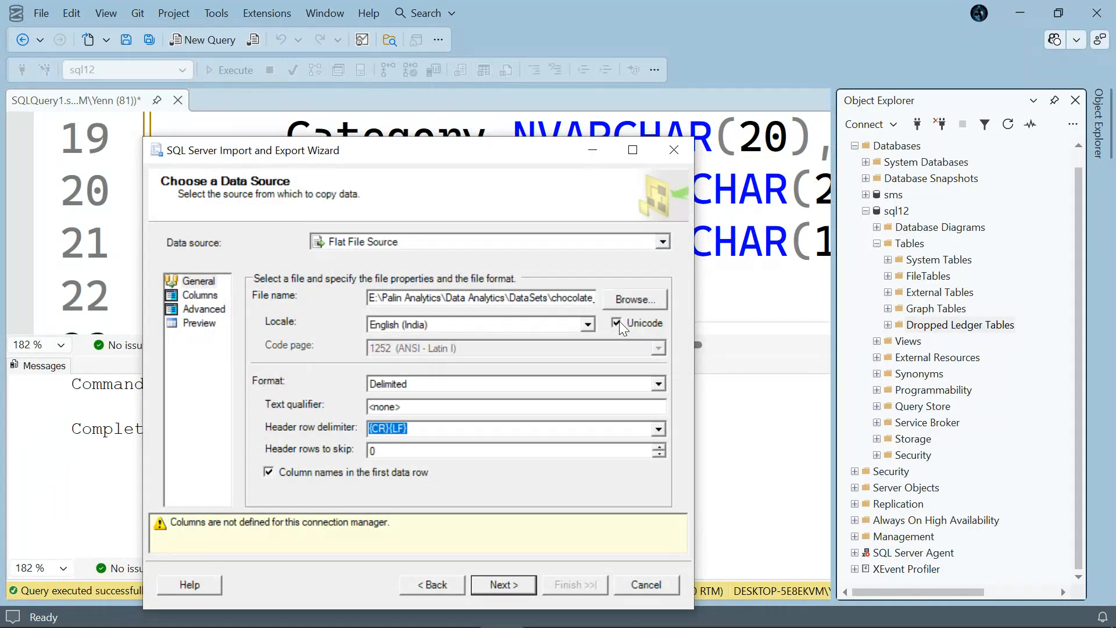
pyautogui.click(618, 322)
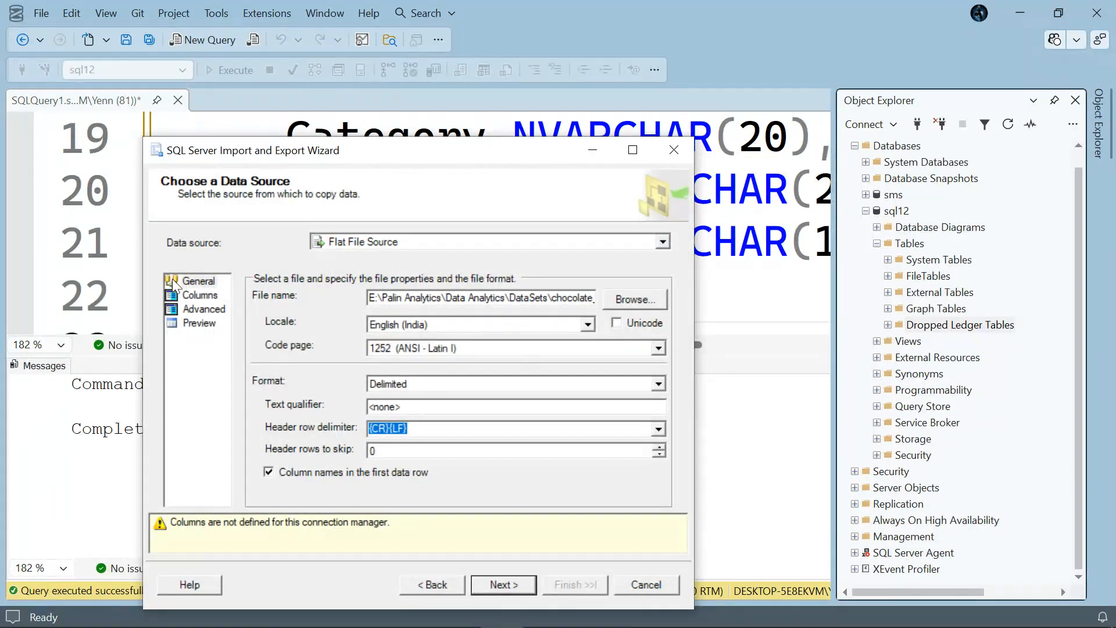
pyautogui.click(198, 323)
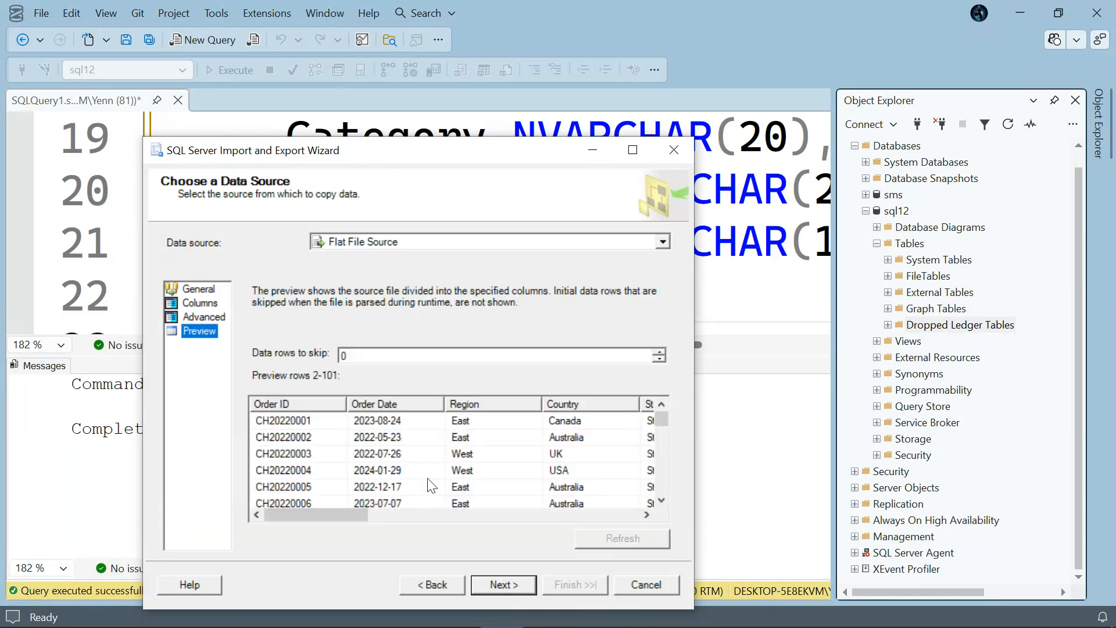
pyautogui.hscroll(10, 431, 486)
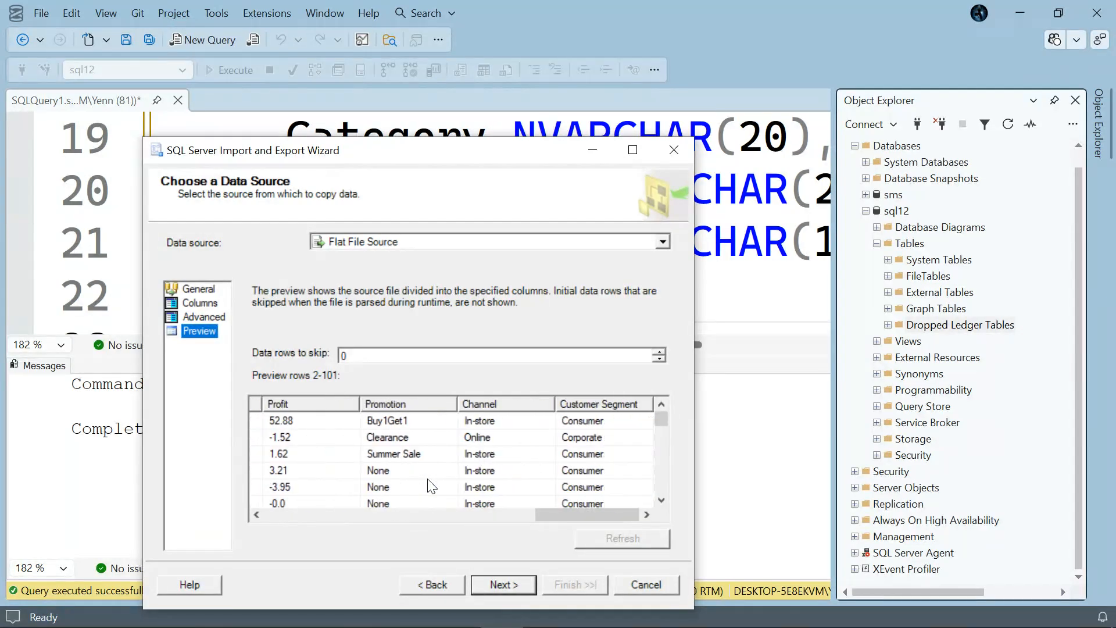
pyautogui.hscroll(-4, 431, 486)
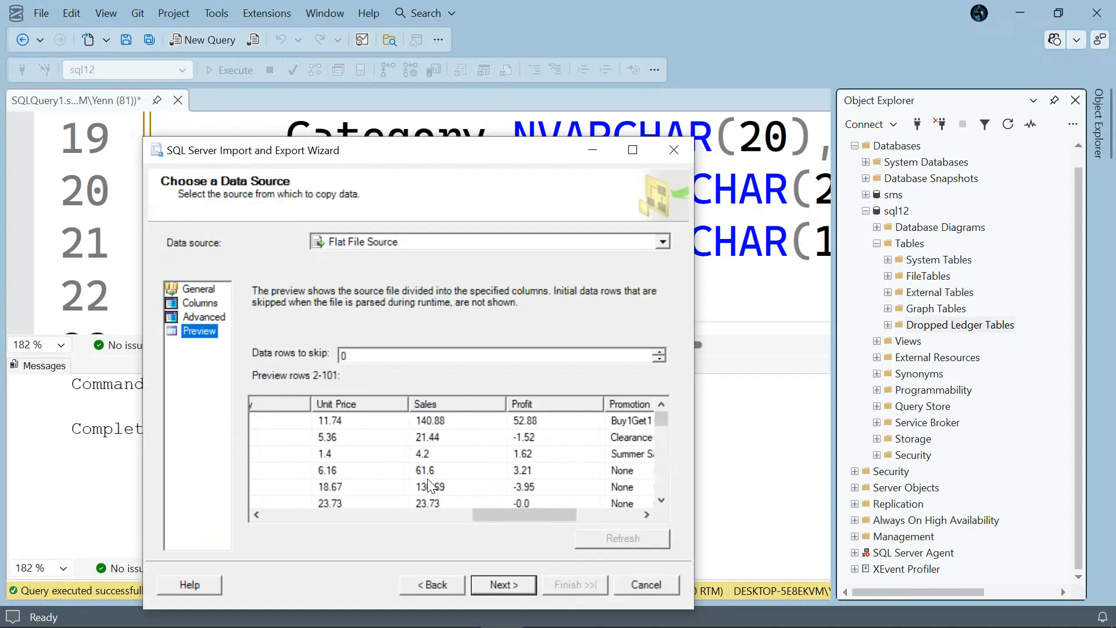
pyautogui.hscroll(-4, 427, 479)
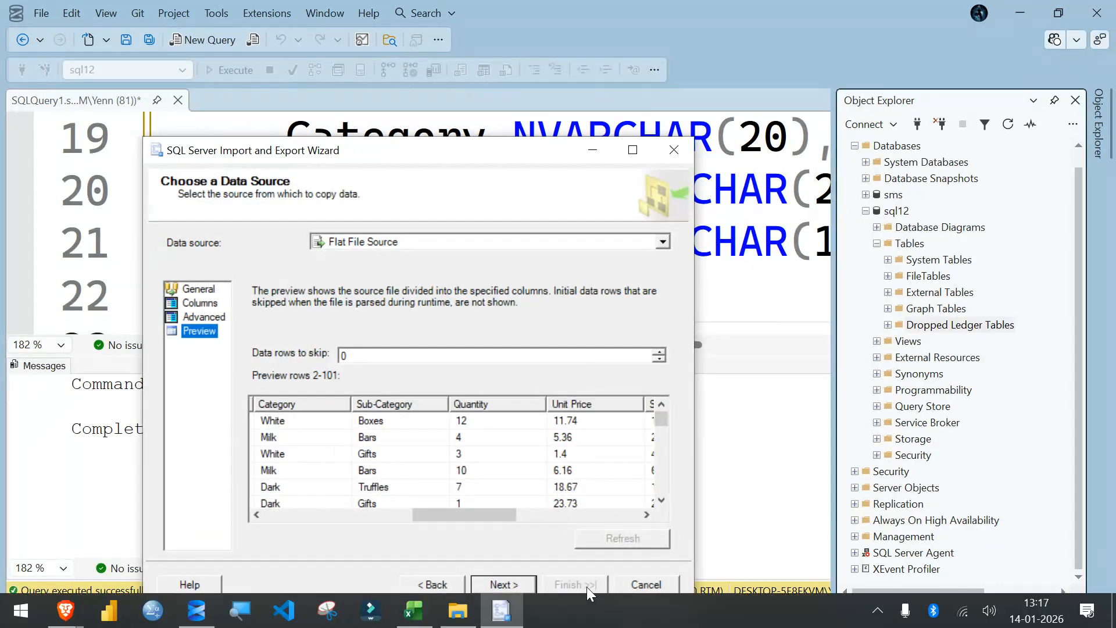
# Continue to the destination page and choose Microsoft OLE DB Driver for SQL Server as the destination.
pyautogui.click(505, 587)
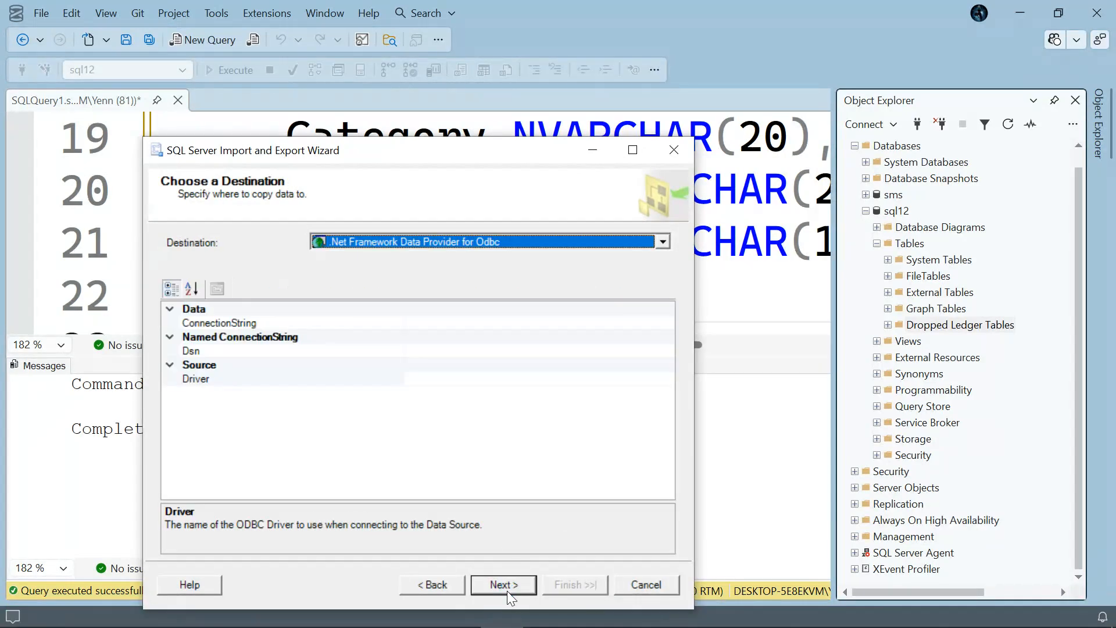
pyautogui.click(663, 240)
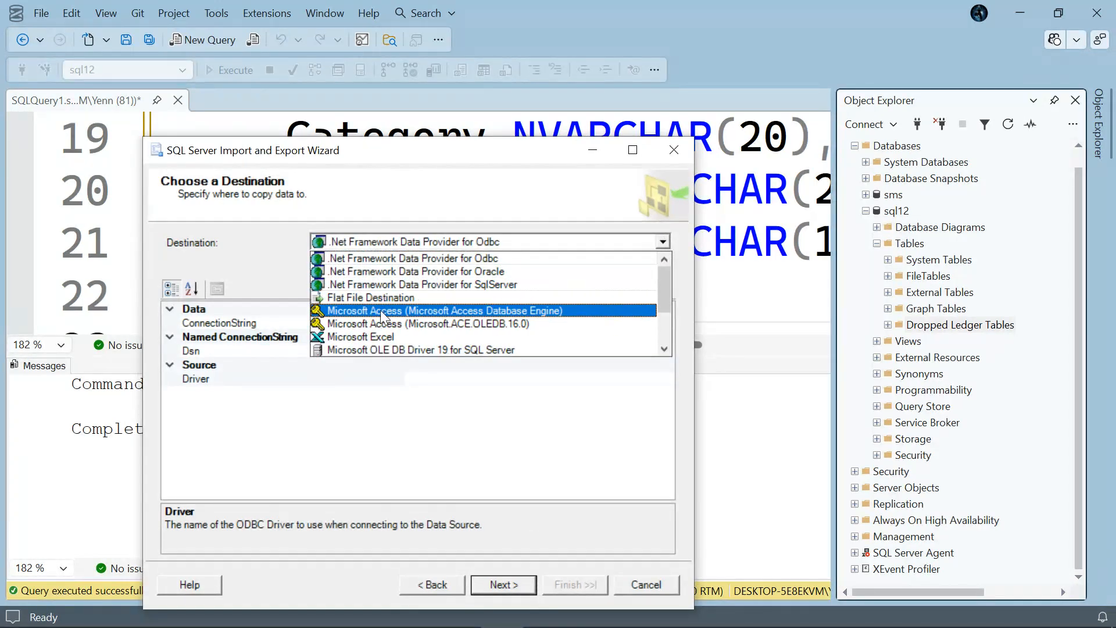
pyautogui.scroll(-2, 422, 326)
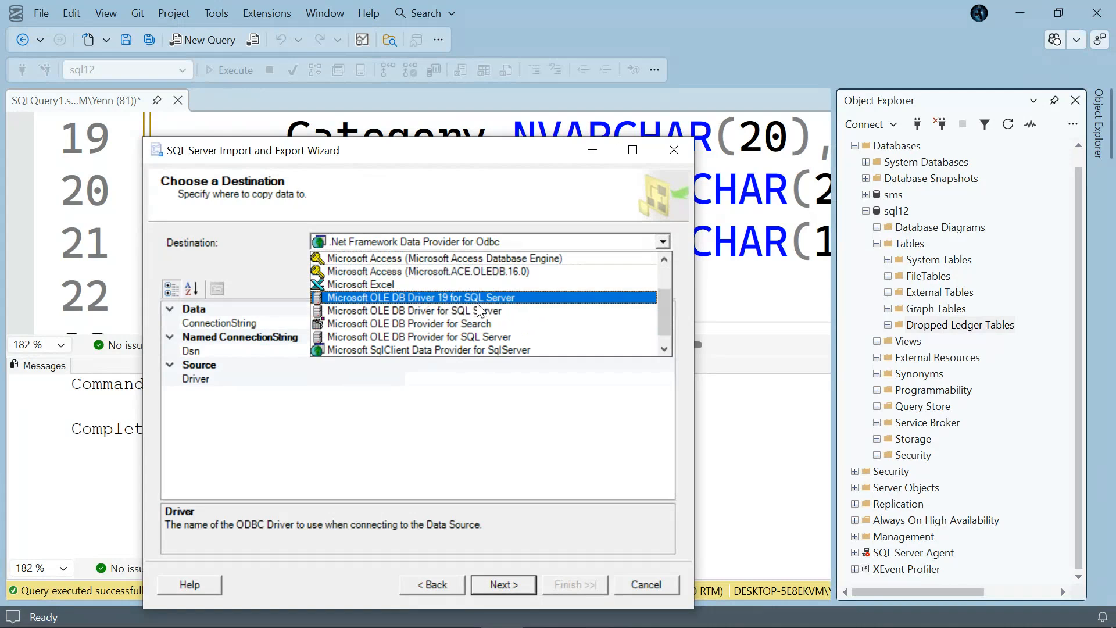
pyautogui.click(451, 313)
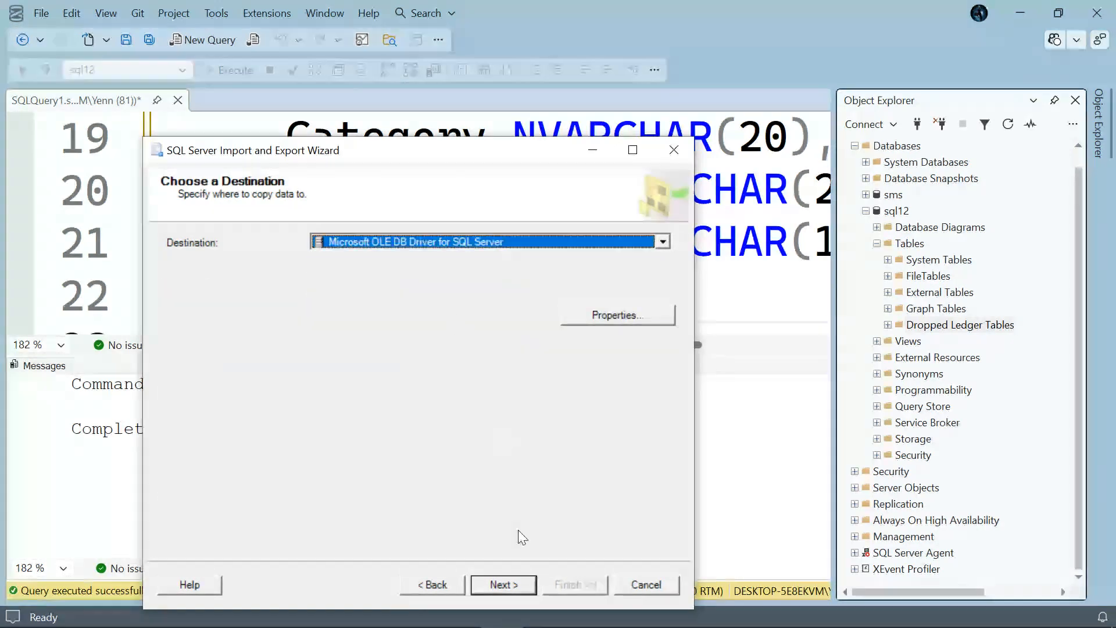
# Configure the destination connection with server DESKTOP-5E8EKVM, Windows Authentication, a trusted server certificate and the sql12 database, and continue to the source tables page.
pyautogui.click(636, 315)
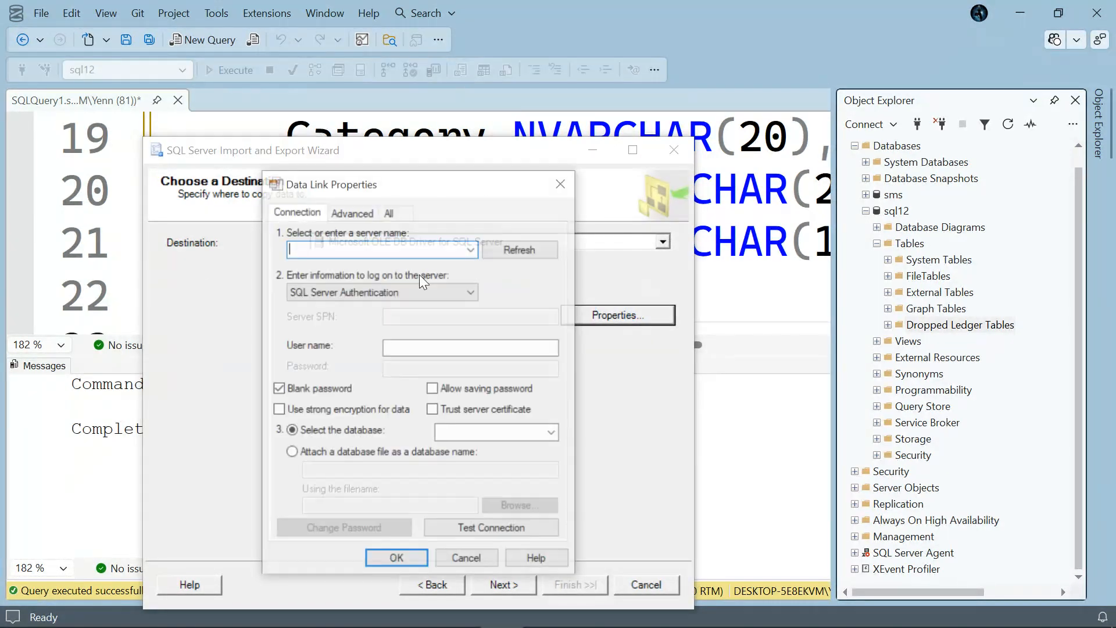
pyautogui.click(355, 249)
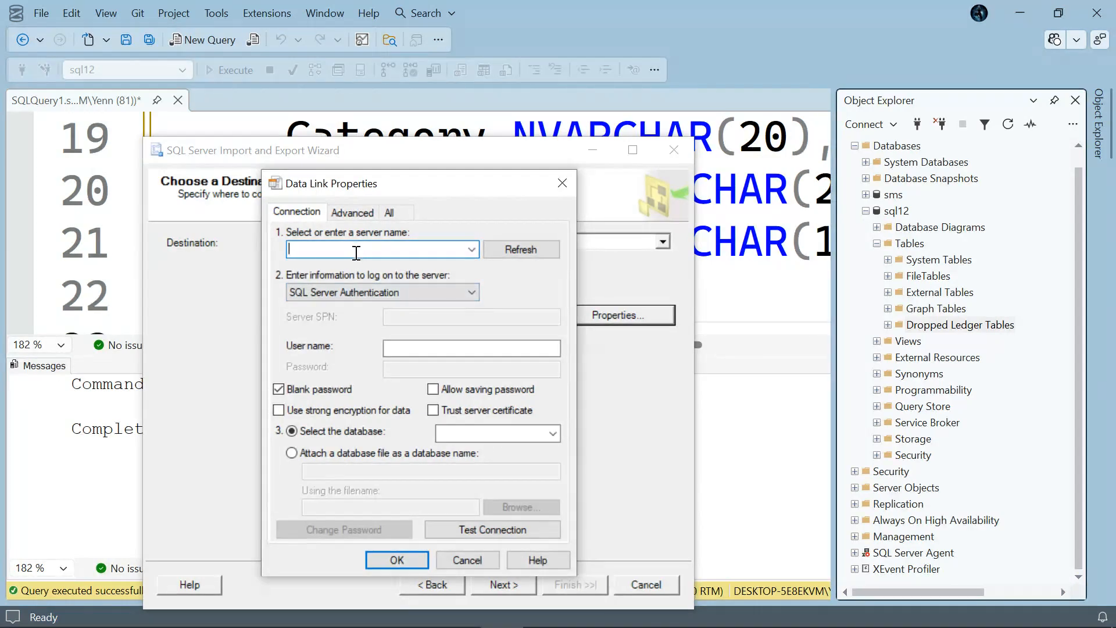
pyautogui.write('DESKTOP-5E8EKVM')
pyautogui.click(430, 292)
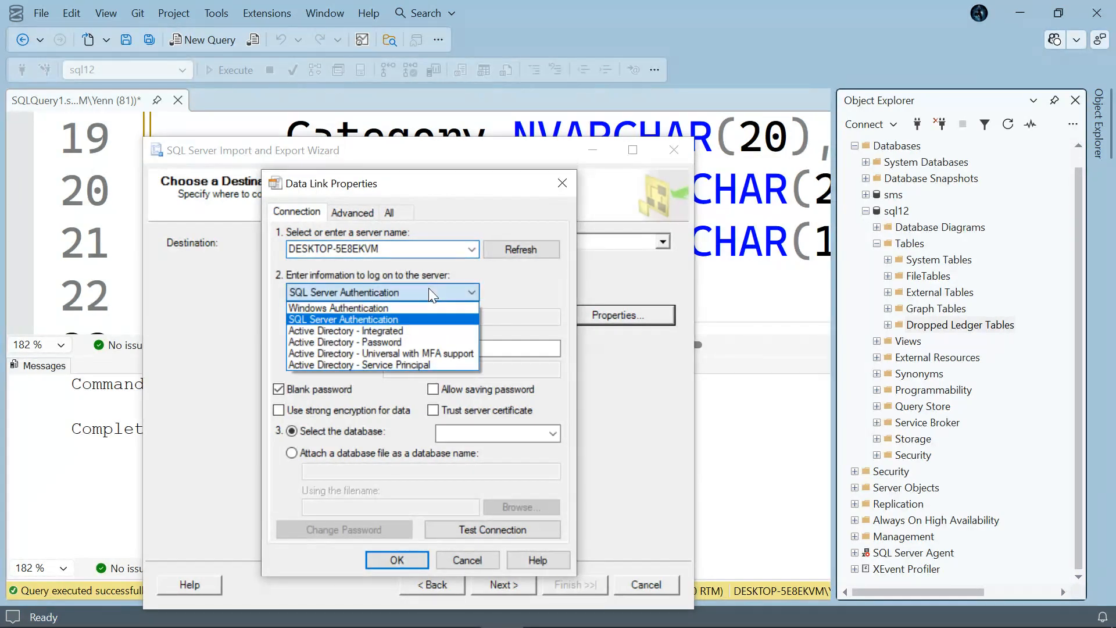
pyautogui.click(365, 309)
pyautogui.click(432, 409)
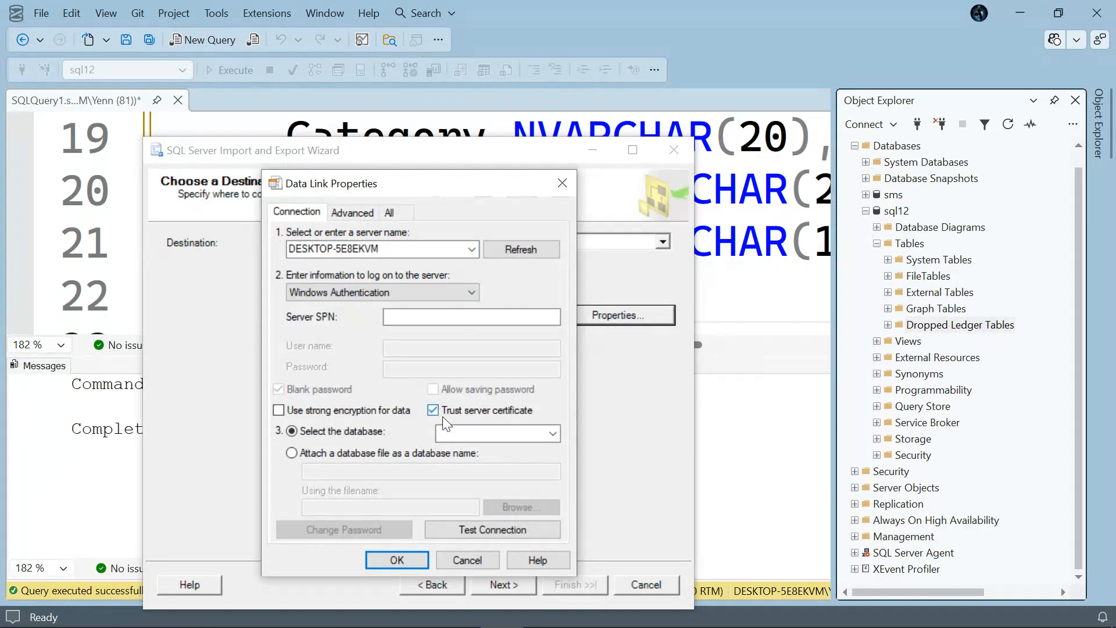
pyautogui.click(553, 434)
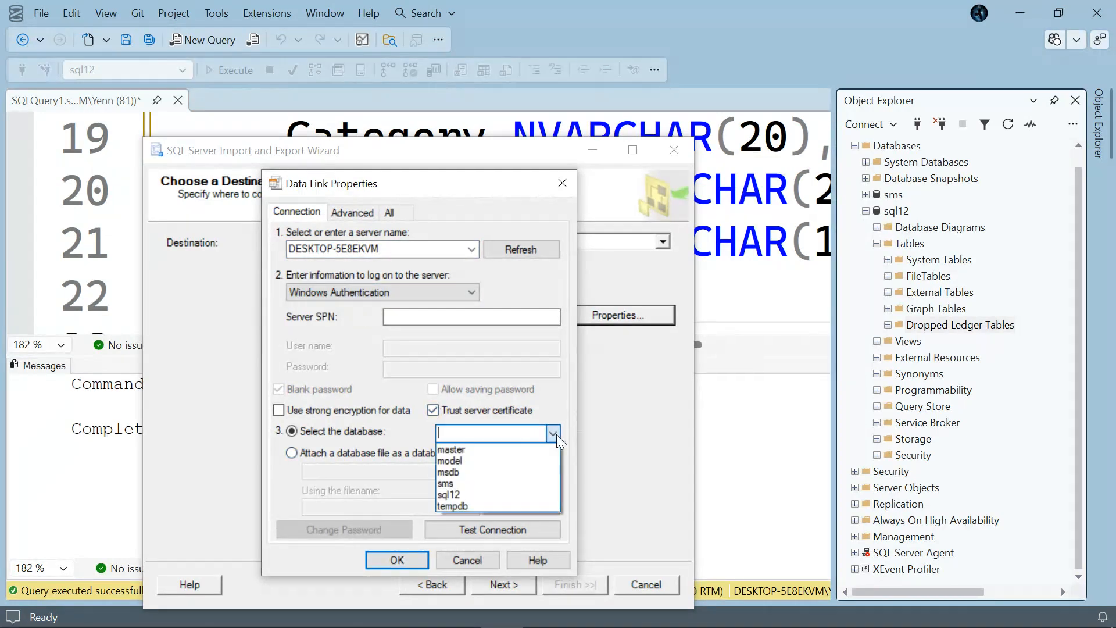
pyautogui.click(451, 493)
pyautogui.click(403, 560)
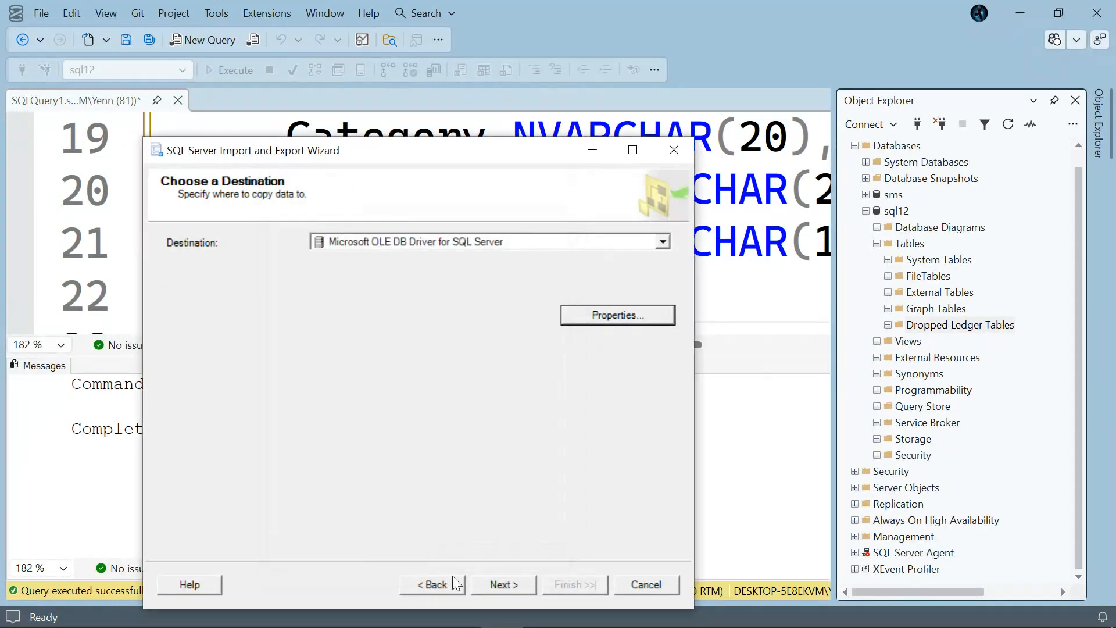
pyautogui.click(504, 590)
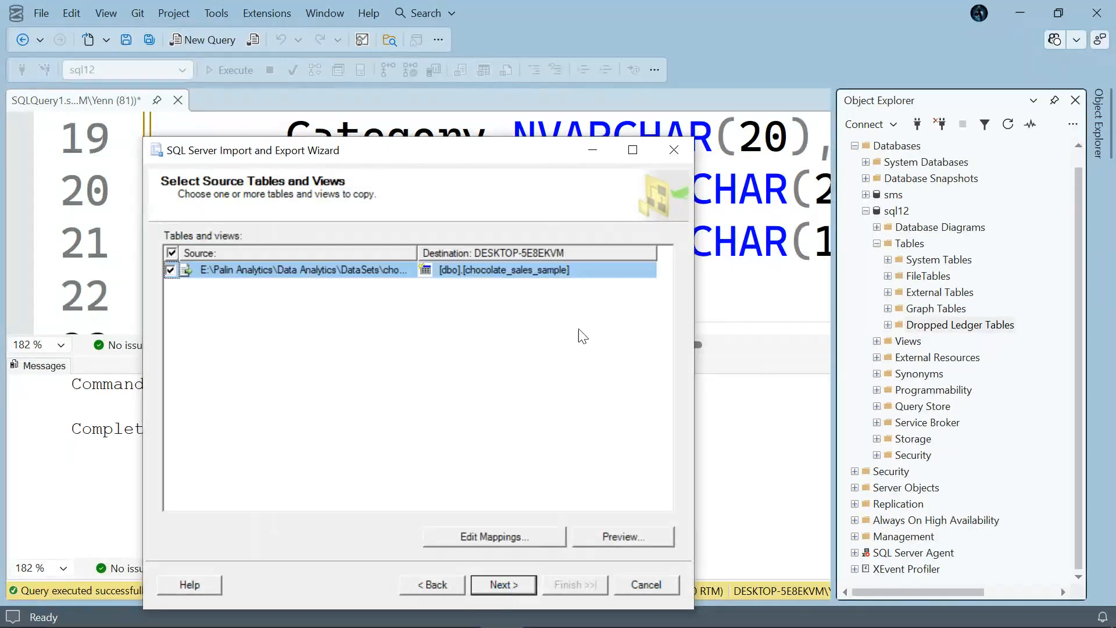
# Rename the destination table to [dbo].[choco].
pyautogui.click(587, 270)
pyautogui.press('BackSpace')
pyautogui.press('BackSpace')
pyautogui.press('BackSpace')
pyautogui.press('BackSpace')
pyautogui.press('BackSpace')
pyautogui.press('BackSpace')
pyautogui.press('BackSpace')
pyautogui.press('BackSpace')
pyautogui.press('BackSpace')
pyautogui.press('BackSpace')
pyautogui.press('BackSpace')
pyautogui.press('BackSpace')
pyautogui.press('BackSpace')
pyautogui.press('BackSpace')
pyautogui.press('BackSpace')
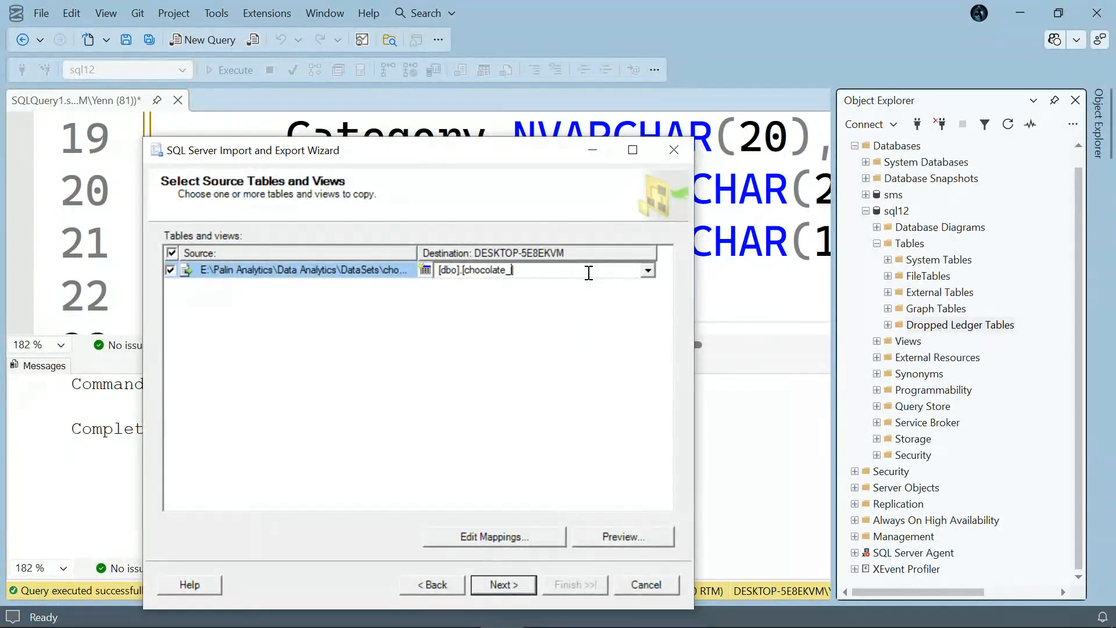
pyautogui.press('BackSpace')
pyautogui.press('BackSpace')
pyautogui.press('BackSpace')
pyautogui.press('BackSpace')
pyautogui.press('BackSpace')
pyautogui.press('BackSpace')
pyautogui.press('BackSpace')
pyautogui.press('BackSpace')
pyautogui.write('choco')
# Open the column mappings for the choco table and review the types and sizes of all columns.
pyautogui.click(504, 543)
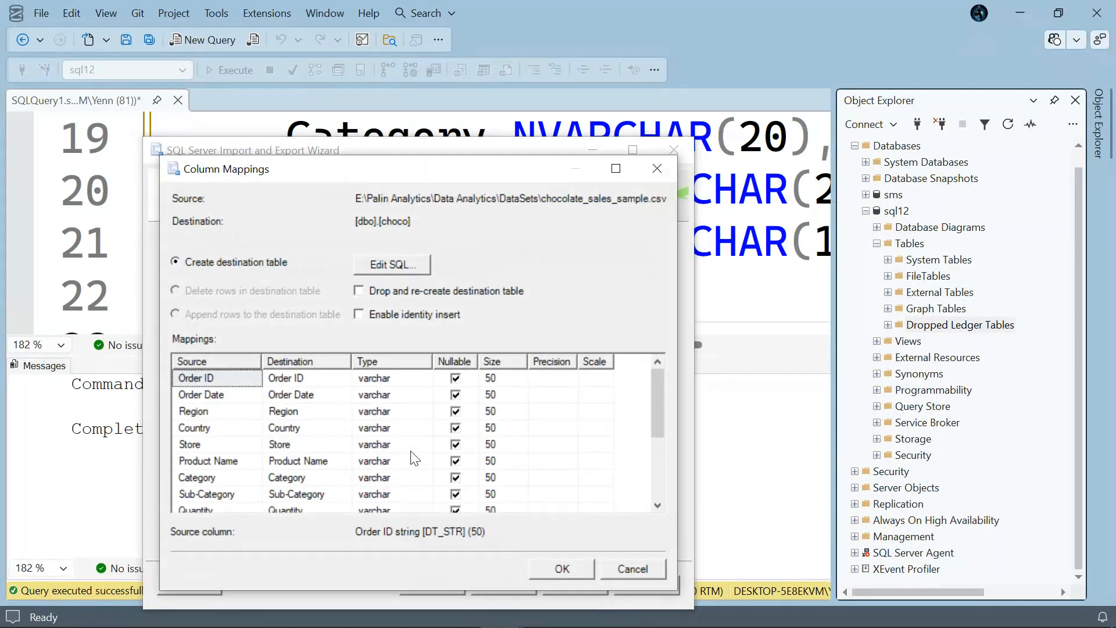
pyautogui.scroll(-3, 414, 458)
pyautogui.scroll(3, 414, 459)
pyautogui.scroll(-3, 414, 458)
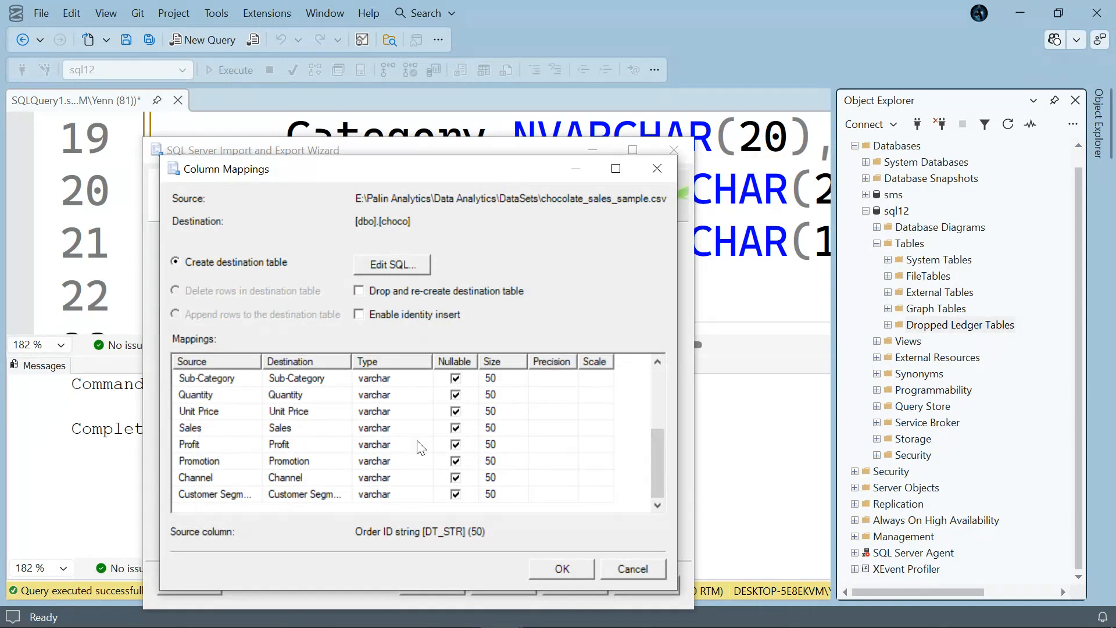
# Edit the CREATE TABLE statement for the choco table and set the Quantity column's type to INT.
pyautogui.click(381, 269)
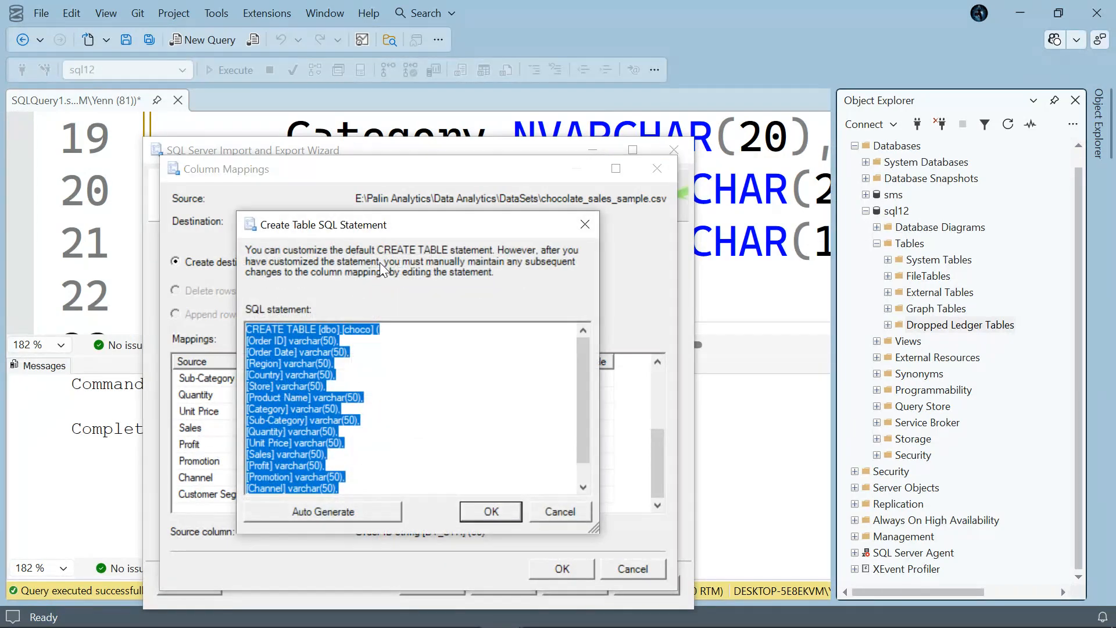
pyautogui.click(419, 431)
pyautogui.scroll(-1, 418, 431)
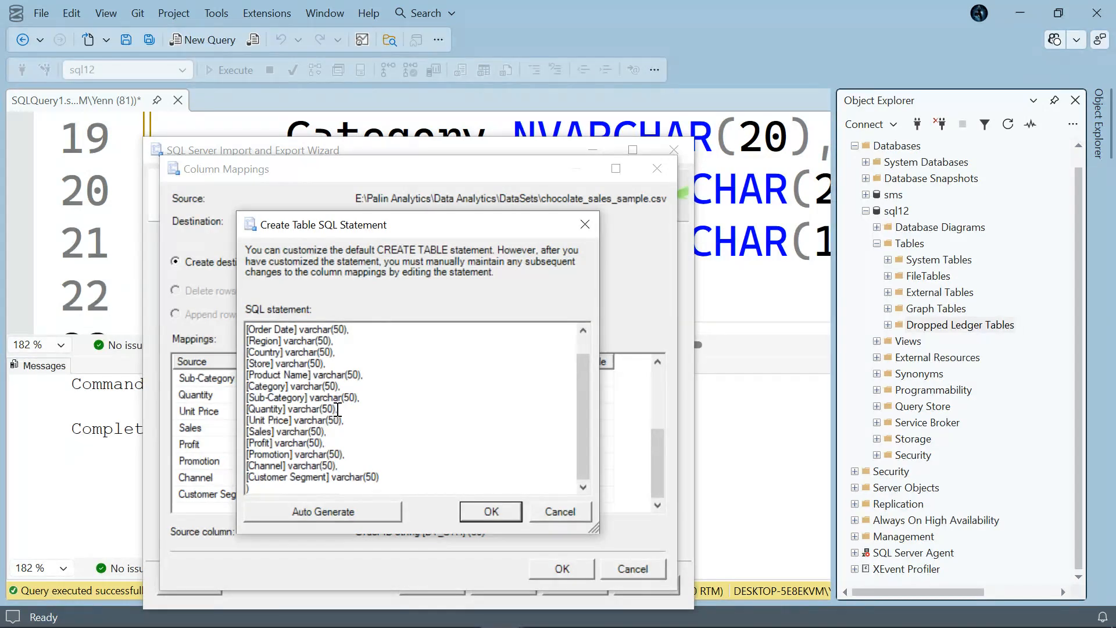
pyautogui.press('BackSpace')
pyautogui.press('BackSpace')
pyautogui.press('BackSpace')
pyautogui.press('BackSpace')
pyautogui.press('BackSpace')
pyautogui.press('BackSpace')
pyautogui.press('BackSpace')
pyautogui.press('BackSpace')
pyautogui.press('BackSpace')
pyautogui.press('BackSpace')
pyautogui.press('BackSpace')
pyautogui.press('BackSpace')
pyautogui.write('INT')
# Change the Unit Price column's type to FLOAT in the CREATE TABLE statement.
pyautogui.press('BackSpace')
pyautogui.press('BackSpace')
pyautogui.press('BackSpace')
pyautogui.press('BackSpace')
pyautogui.press('BackSpace')
pyautogui.press('BackSpace')
pyautogui.press('BackSpace')
pyautogui.press('BackSpace')
pyautogui.press('BackSpace')
pyautogui.press('BackSpace')
pyautogui.press('BackSpace')
pyautogui.press('BackSpace')
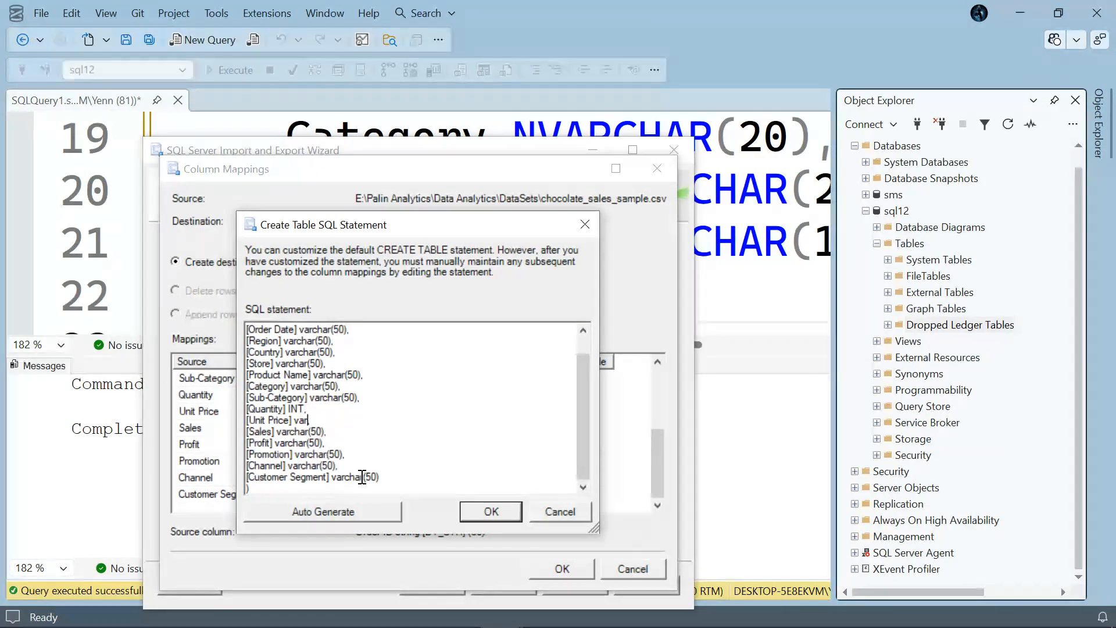
pyautogui.write('FLOAT')
# Change the Sales column's type to FLOAT in the CREATE TABLE statement.
pyautogui.press('BackSpace')
pyautogui.press('BackSpace')
pyautogui.press('BackSpace')
pyautogui.press('BackSpace')
pyautogui.press('BackSpace')
pyautogui.press('BackSpace')
pyautogui.press('BackSpace')
pyautogui.press('BackSpace')
pyautogui.press('BackSpace')
pyautogui.press('BackSpace')
pyautogui.press('BackSpace')
pyautogui.press('BackSpace')
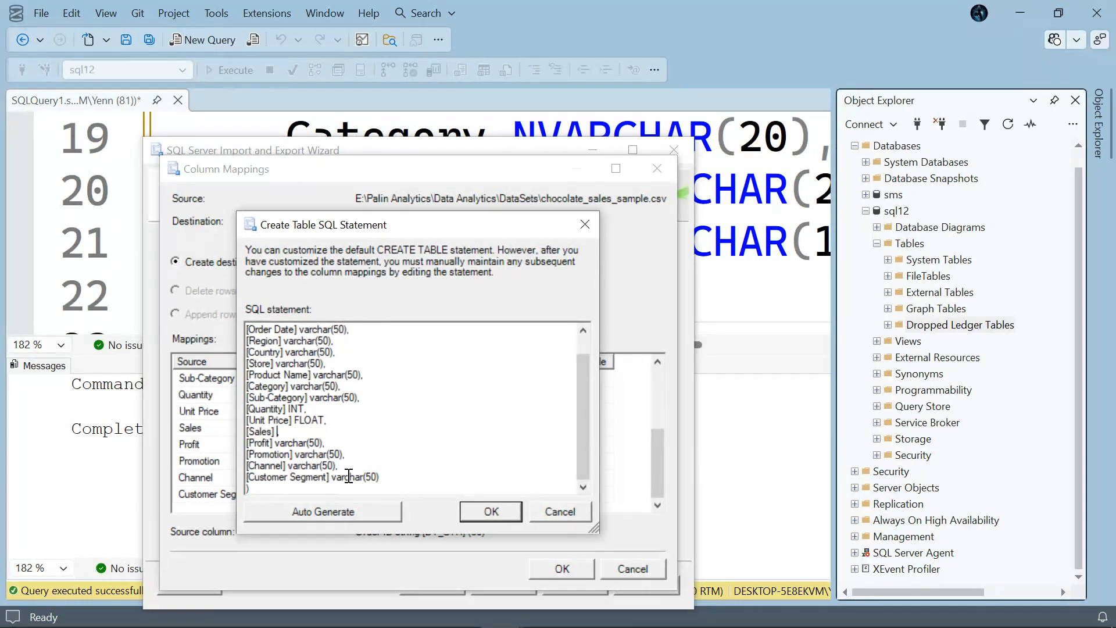
pyautogui.write('FLOAT,')
# Change the Profit column's type to FLOAT, then accept the edited CREATE TABLE statement and the column mappings.
pyautogui.press('Down')
pyautogui.press('End')
pyautogui.press('BackSpace')
pyautogui.press('BackSpace')
pyautogui.press('BackSpace')
pyautogui.press('BackSpace')
pyautogui.press('BackSpace')
pyautogui.press('BackSpace')
pyautogui.press('BackSpace')
pyautogui.press('BackSpace')
pyautogui.press('BackSpace')
pyautogui.press('BackSpace')
pyautogui.press('BackSpace')
pyautogui.press('BackSpace')
pyautogui.write('FLOAT,')
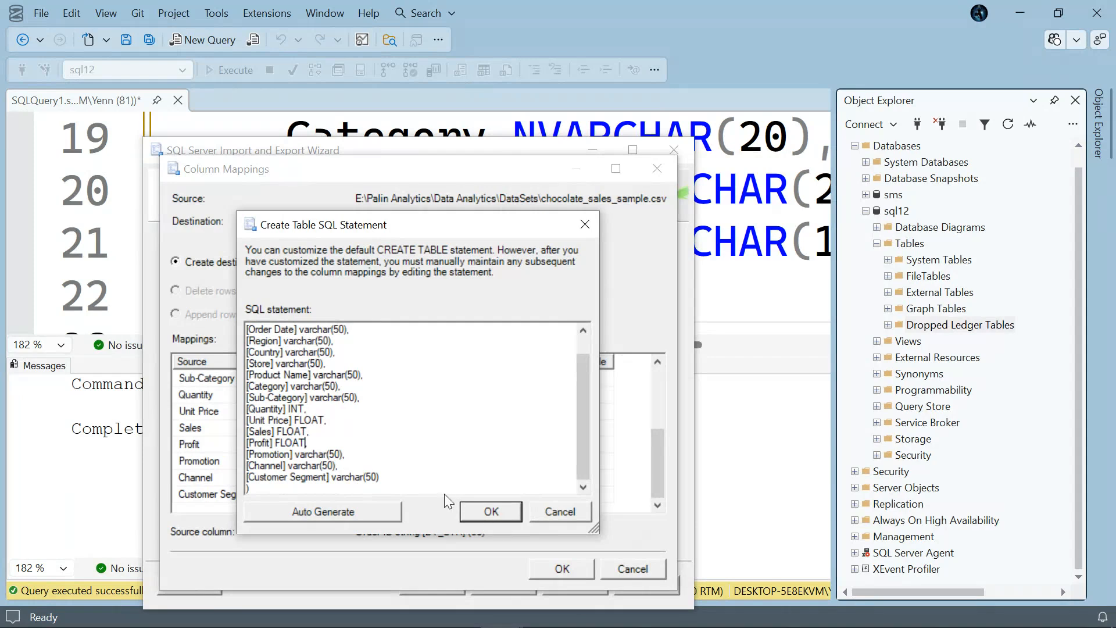
pyautogui.click(488, 511)
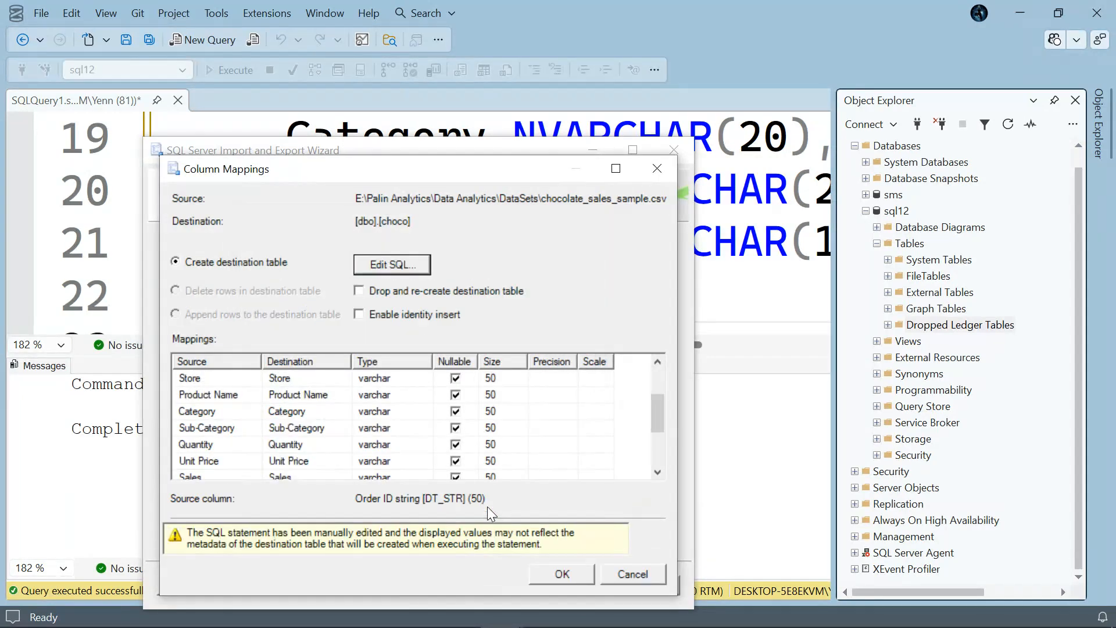
pyautogui.click(572, 575)
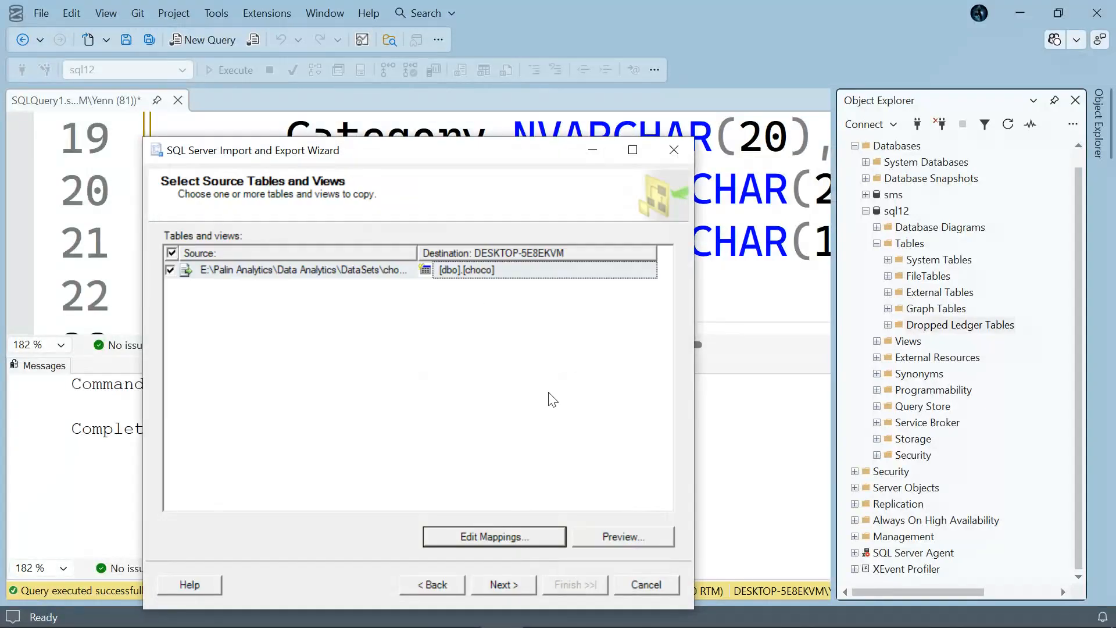
# Run the import into the choco table immediately, without saving an SSIS package.
pyautogui.click(504, 584)
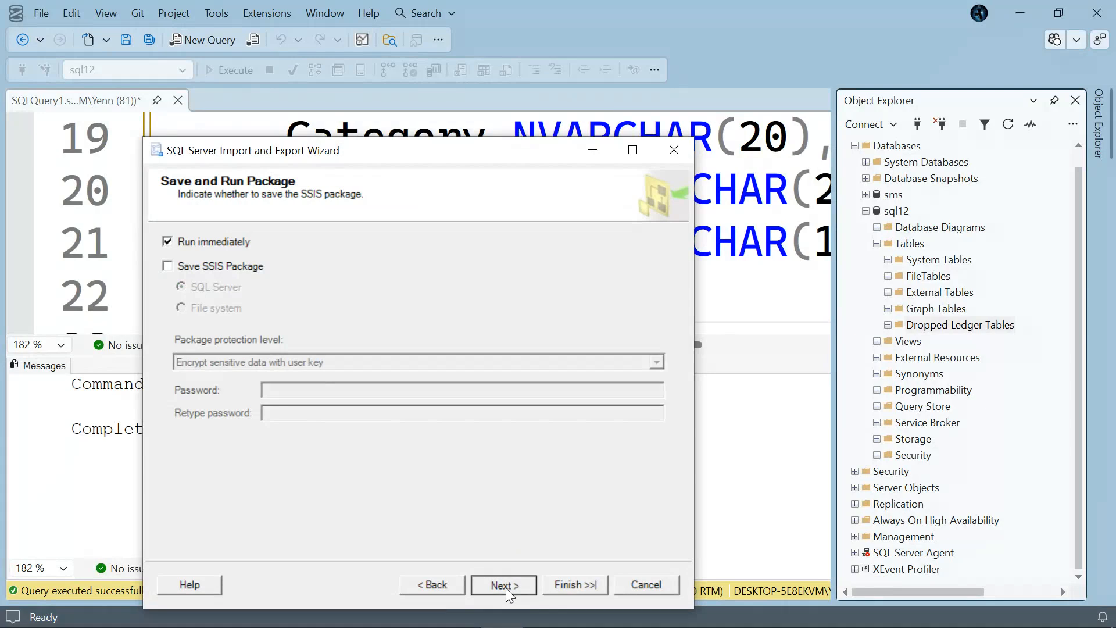
pyautogui.click(506, 585)
pyautogui.click(572, 584)
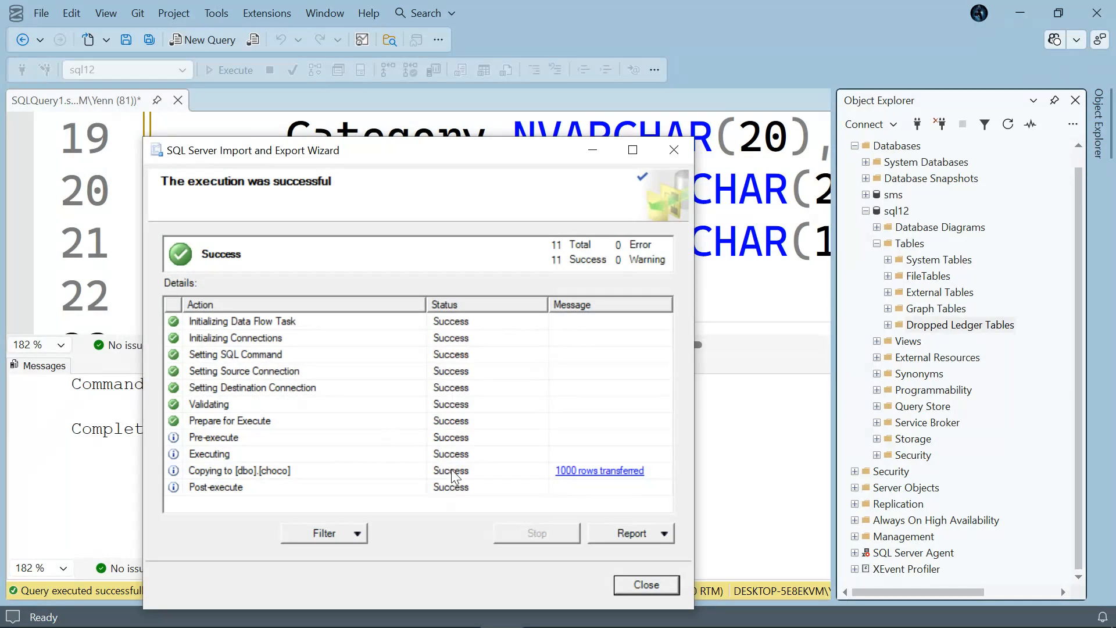
# Close the finished import wizard, refresh the object tree and expand the Tables folder of the sql12 database.
pyautogui.click(656, 581)
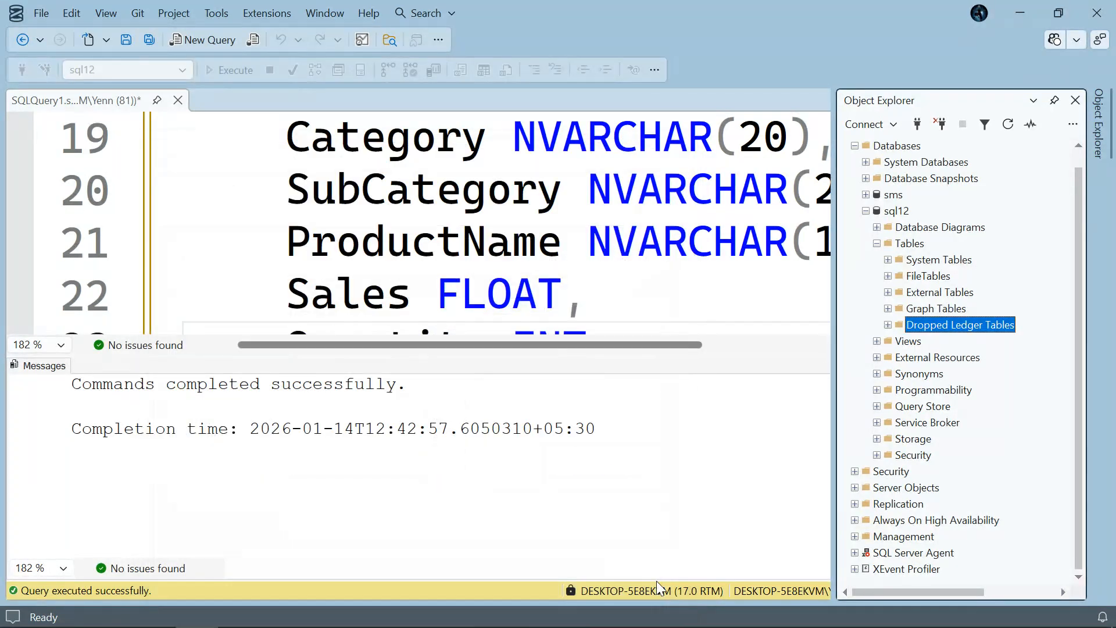
pyautogui.click(1008, 125)
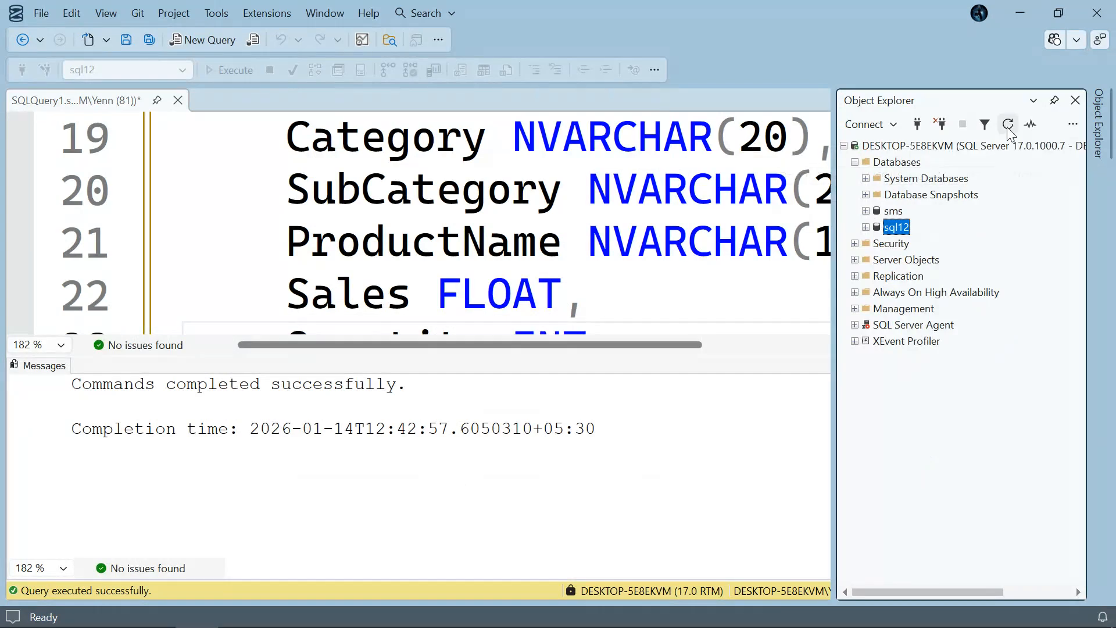
pyautogui.click(865, 227)
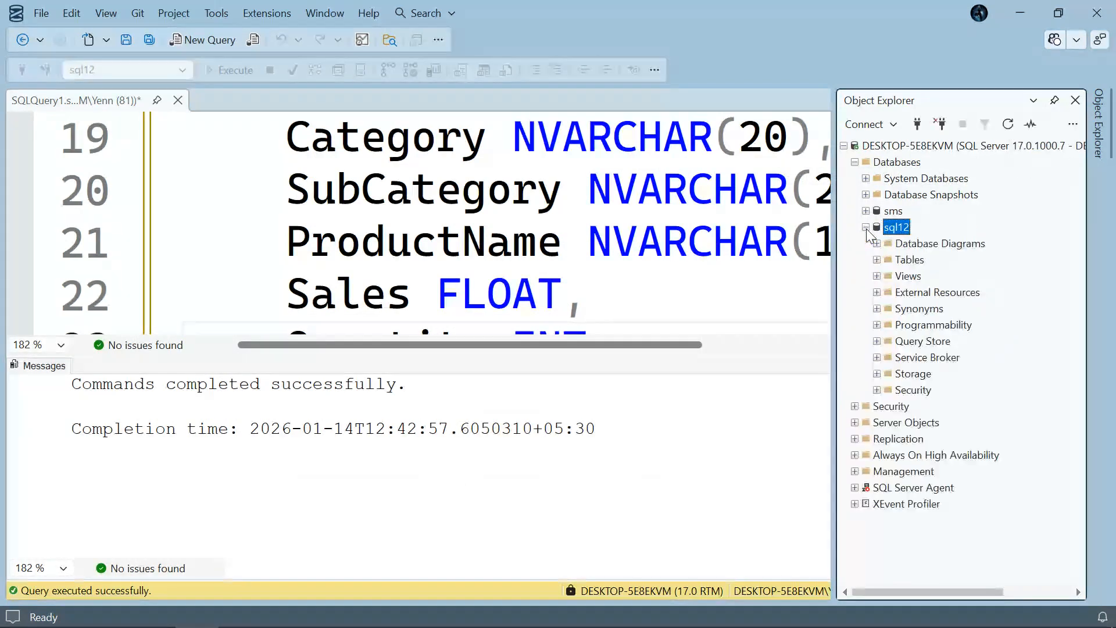
pyautogui.click(877, 259)
# Replace the whole script in the query editor with SELECT * FROM choco; and execute it.
pyautogui.click(638, 313)
pyautogui.scroll(-2, 638, 313)
pyautogui.hotkey('ctrl', 'a')
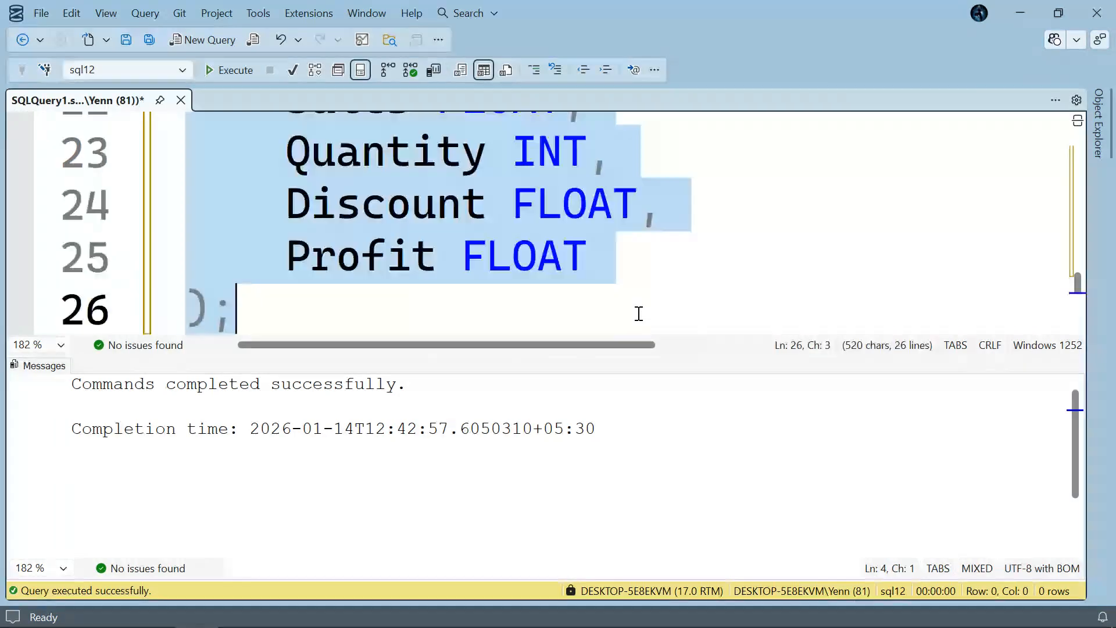
pyautogui.press('Delete')
pyautogui.write('SE')
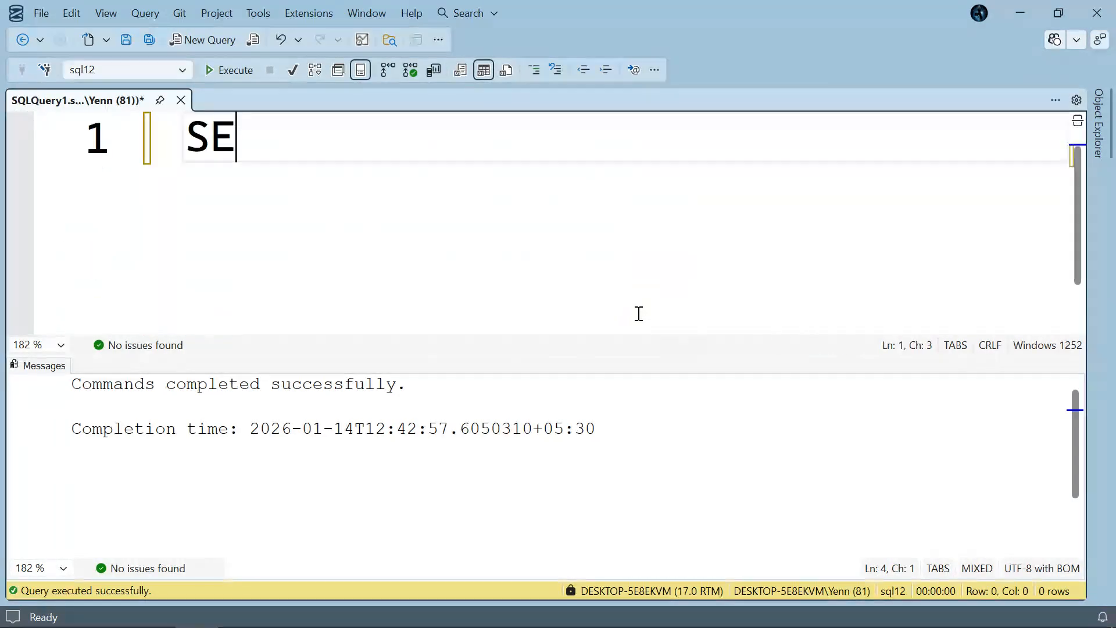
pyautogui.write('LECT * FROM ')
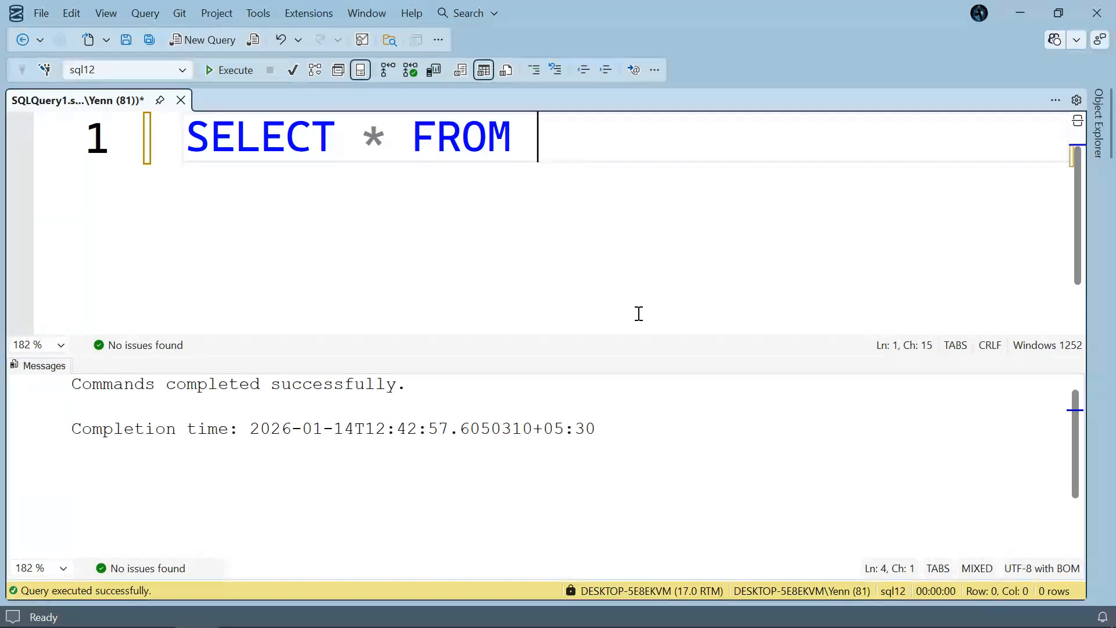
pyautogui.write('choc')
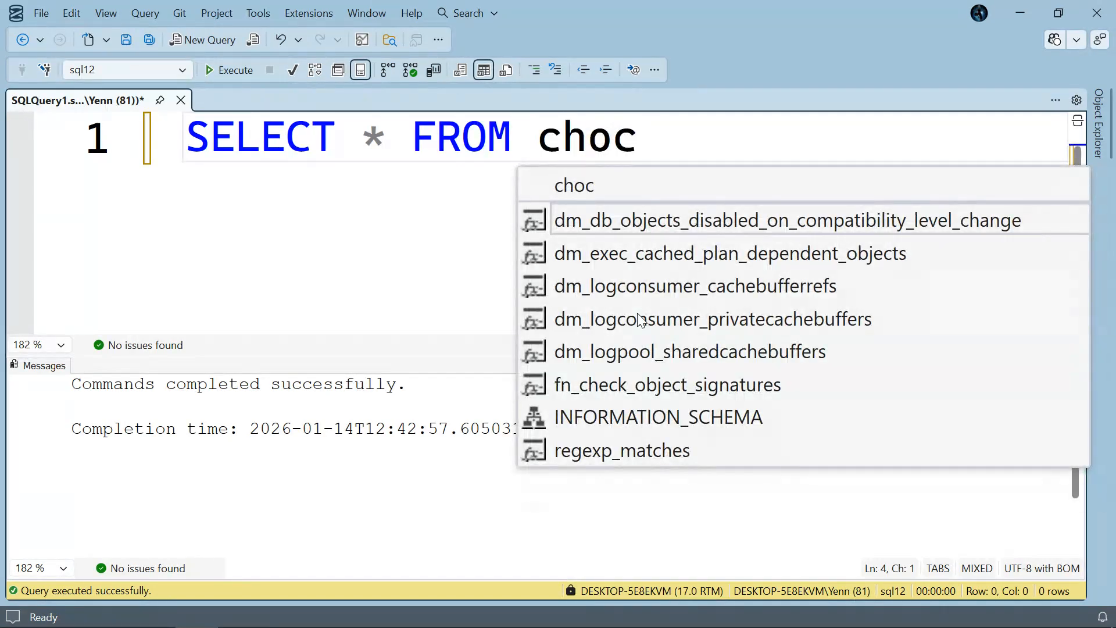
pyautogui.write('o;')
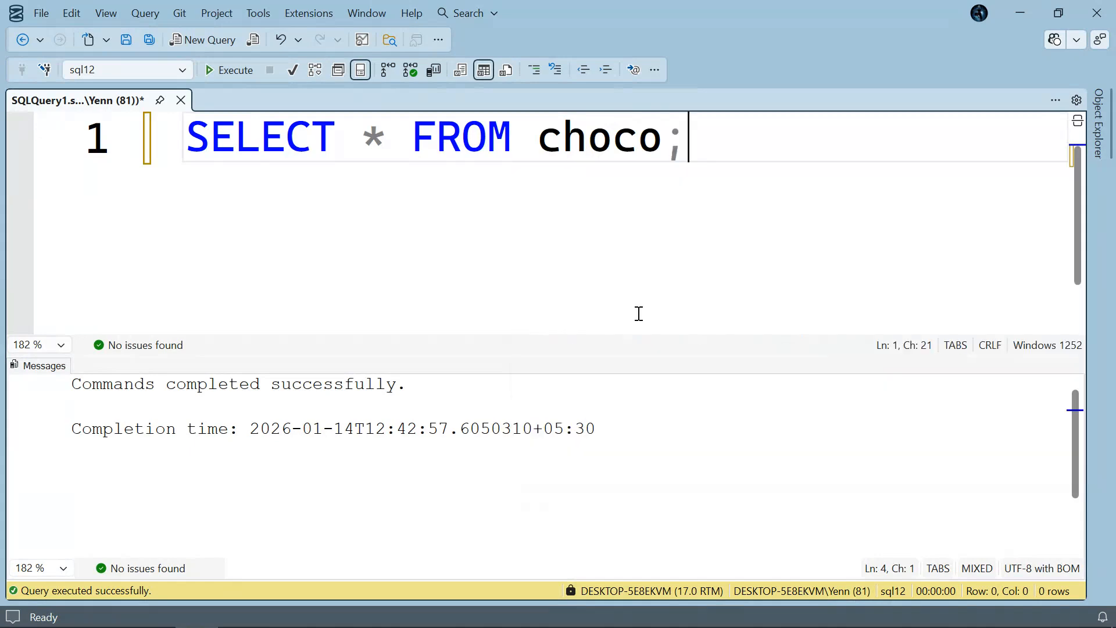
pyautogui.press('F5')
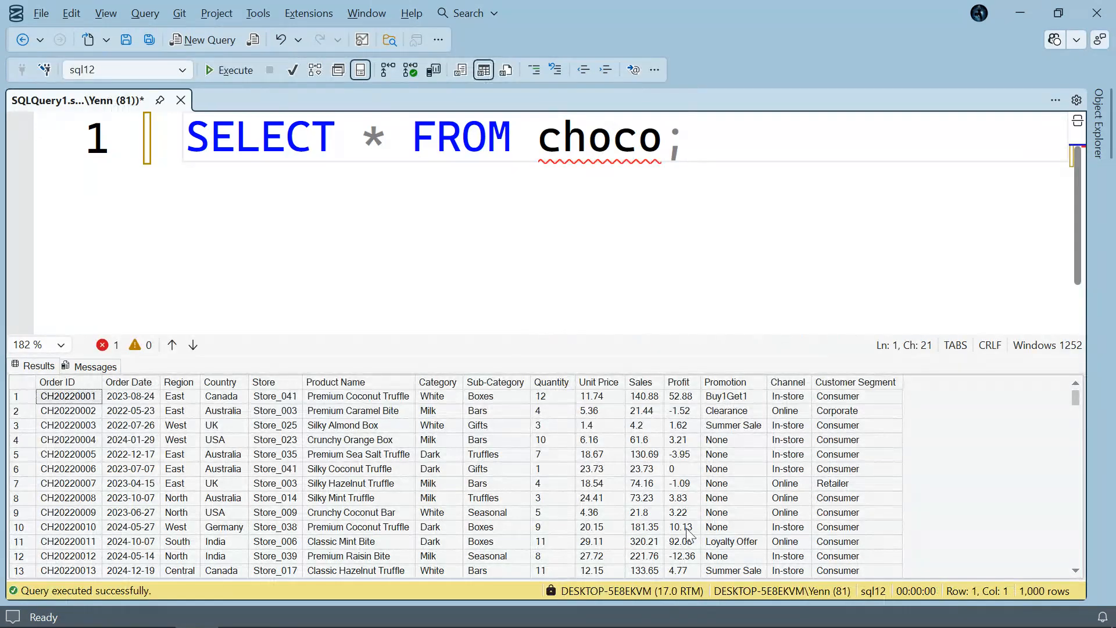
# Look through the choco query results down to the last row and back to the first.
pyautogui.scroll(-20, 885, 461)
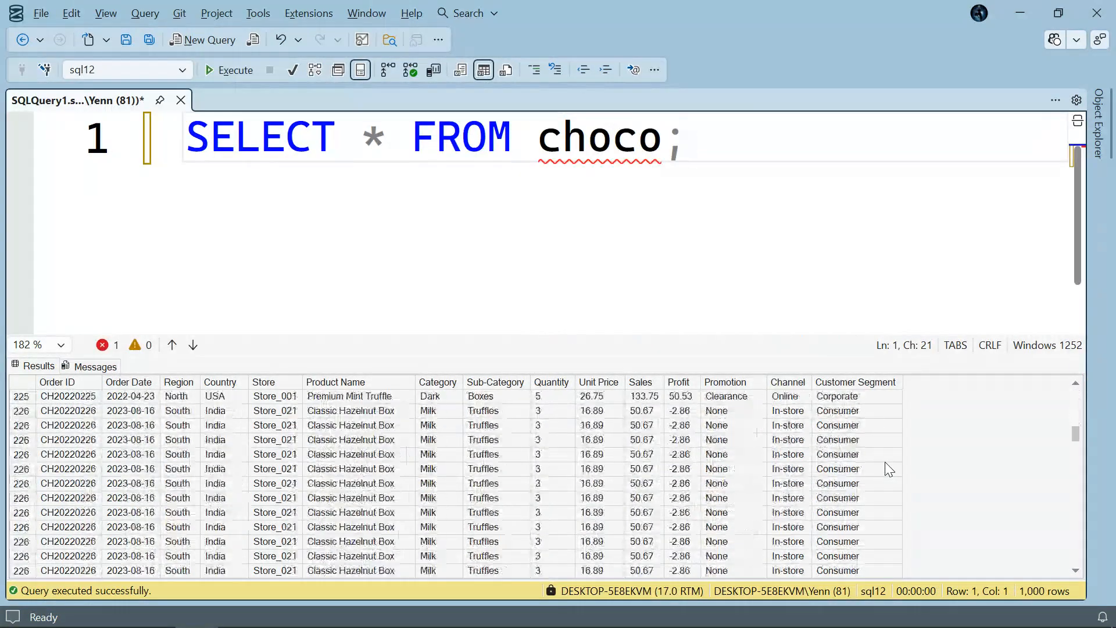
pyautogui.scroll(-20, 885, 462)
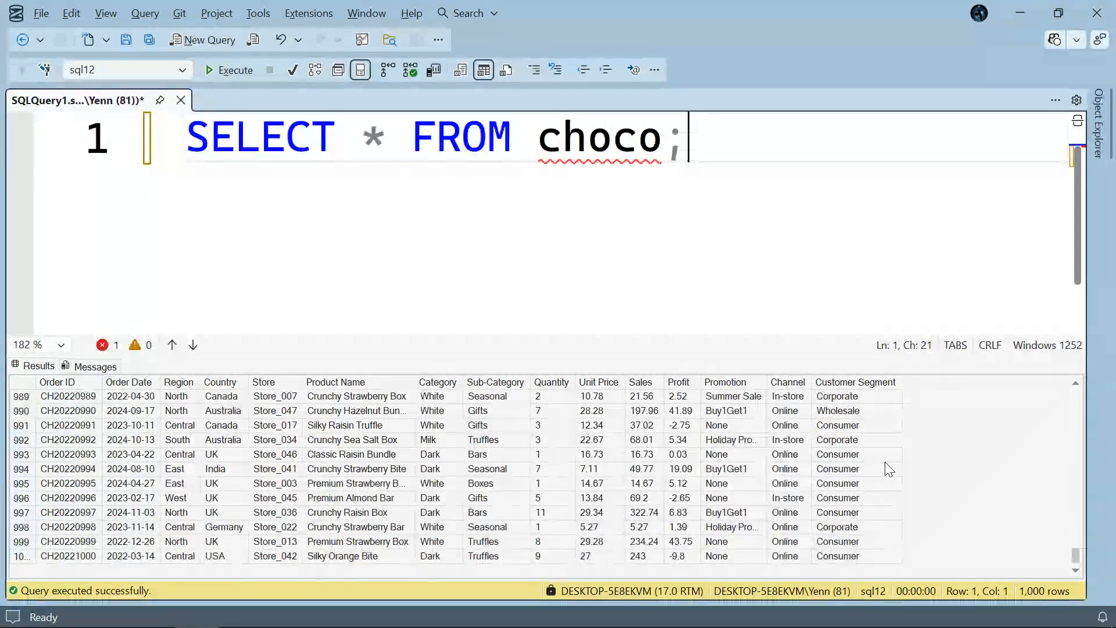
pyautogui.scroll(20, 885, 461)
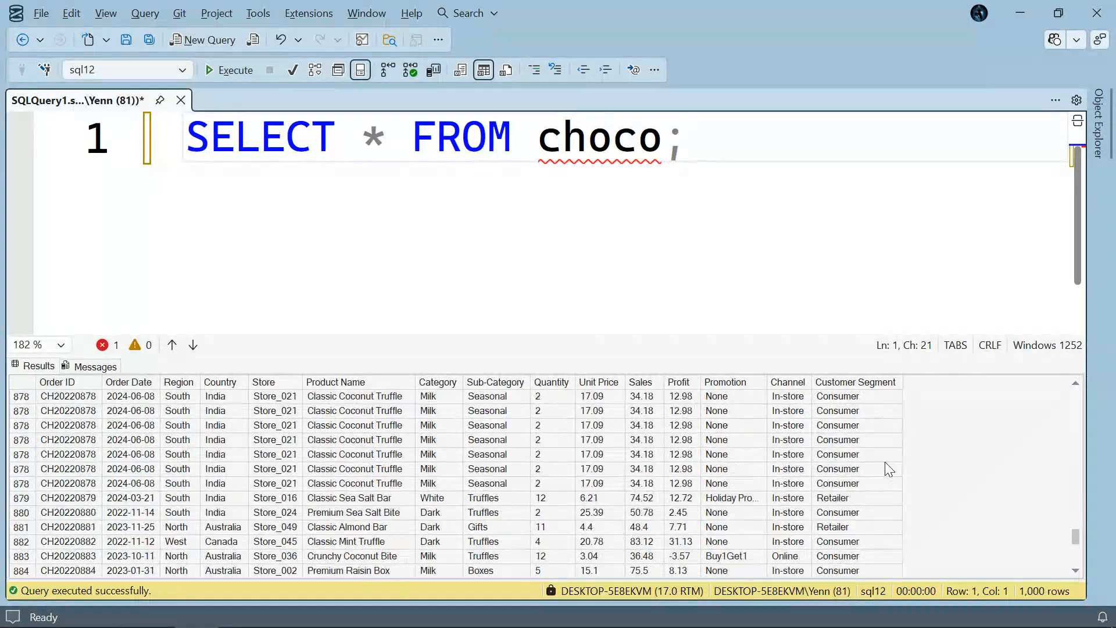
pyautogui.scroll(20, 885, 462)
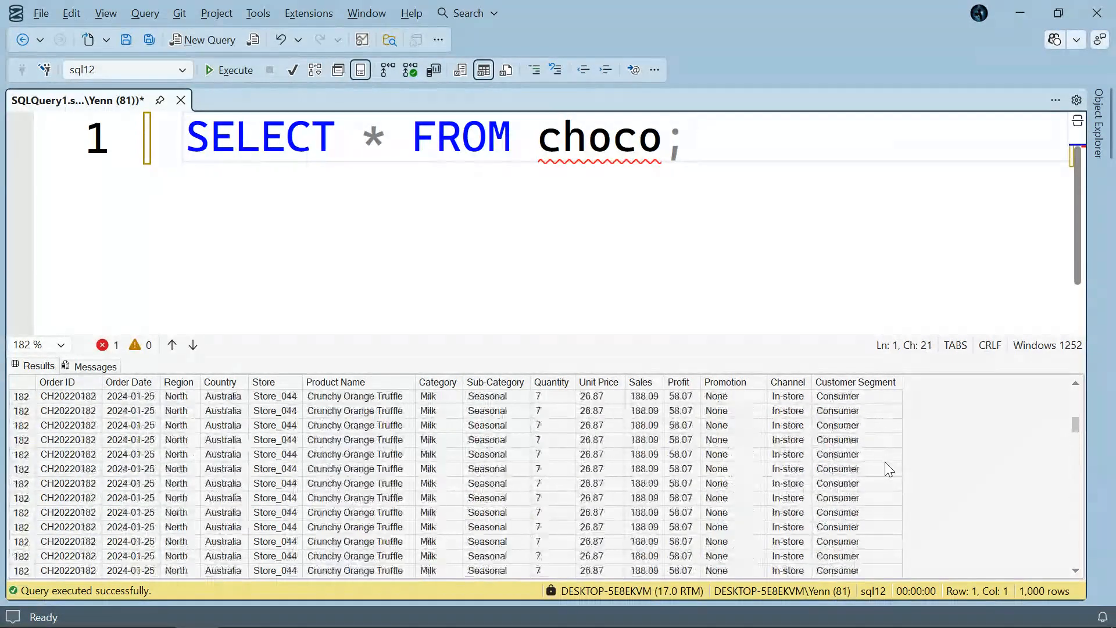
pyautogui.scroll(17, 885, 462)
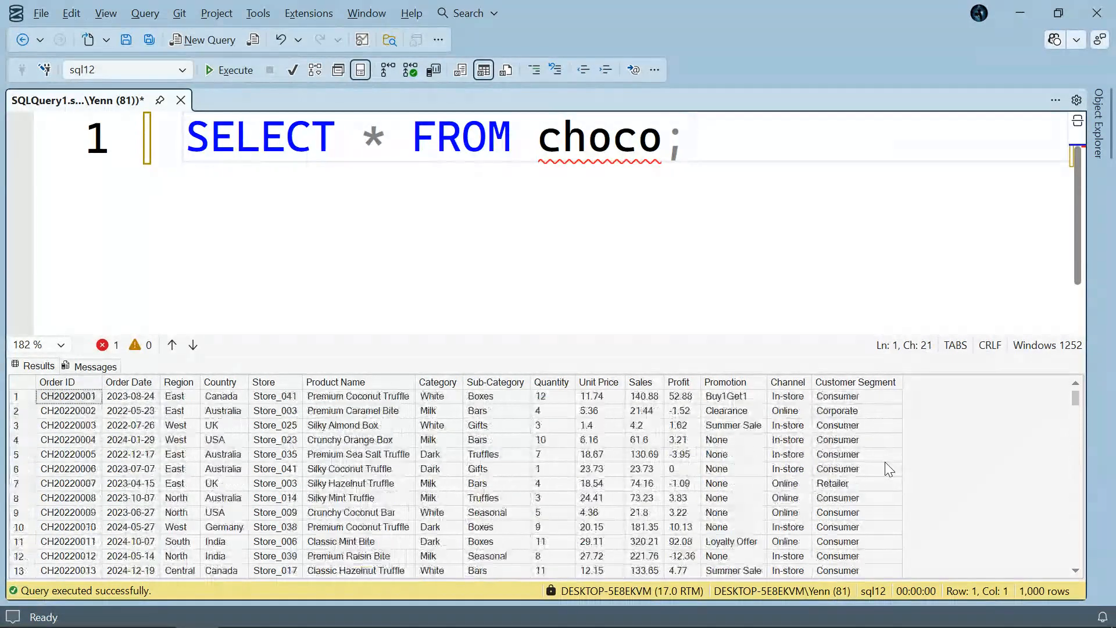
pyautogui.click(979, 465)
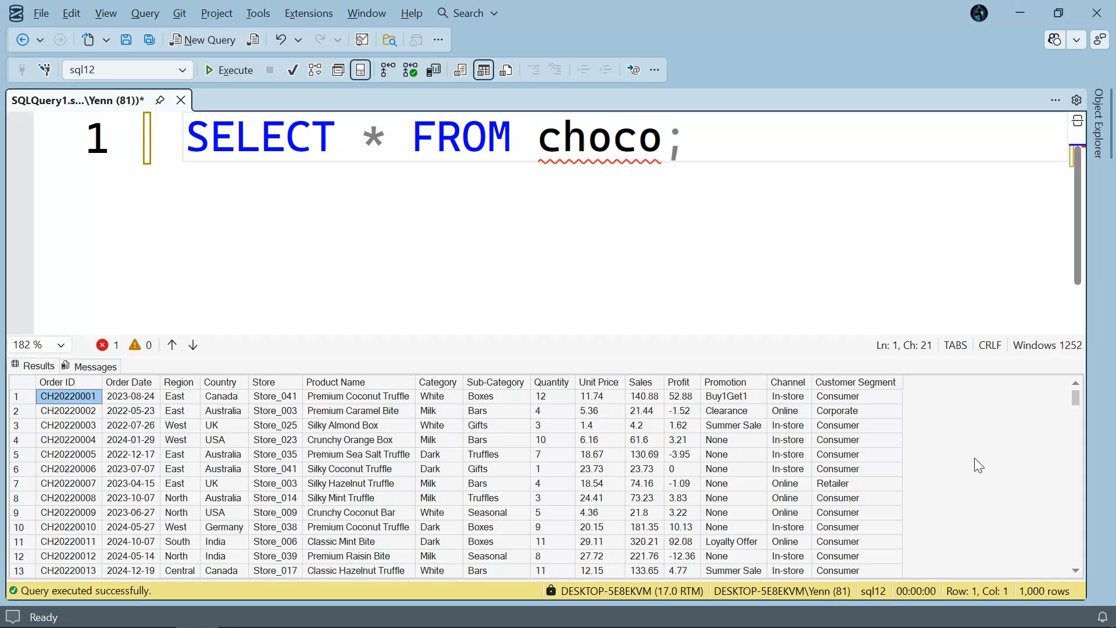
# Switch to the Zoho Meeting session in the Brave browser and stop the session's recording.
pyautogui.moveTo(459, 622)
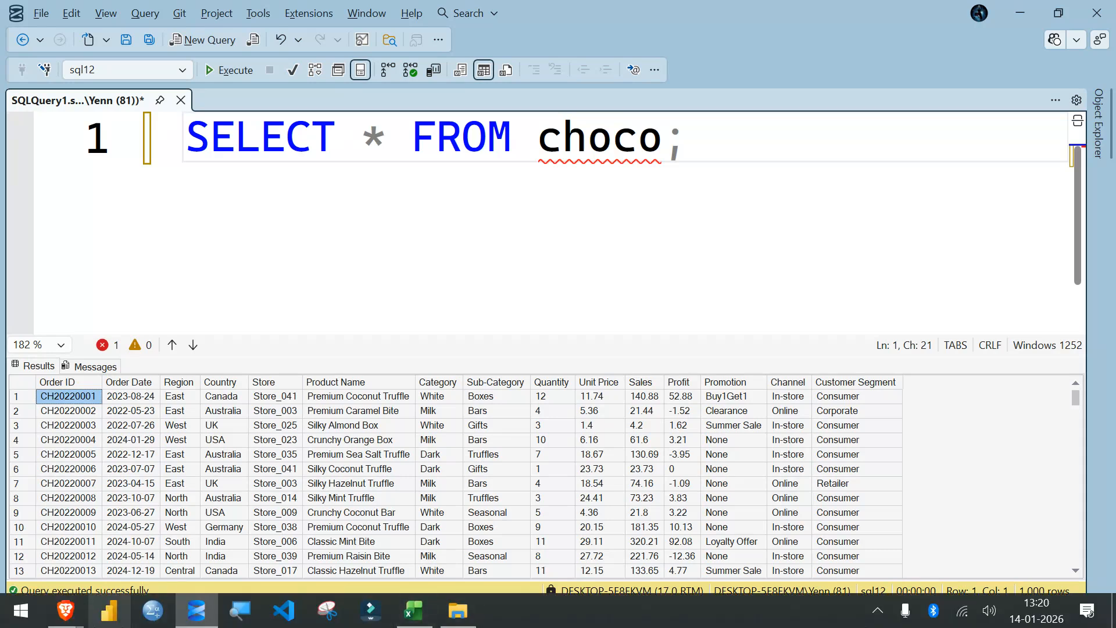
pyautogui.moveTo(77, 620)
pyautogui.click(82, 539)
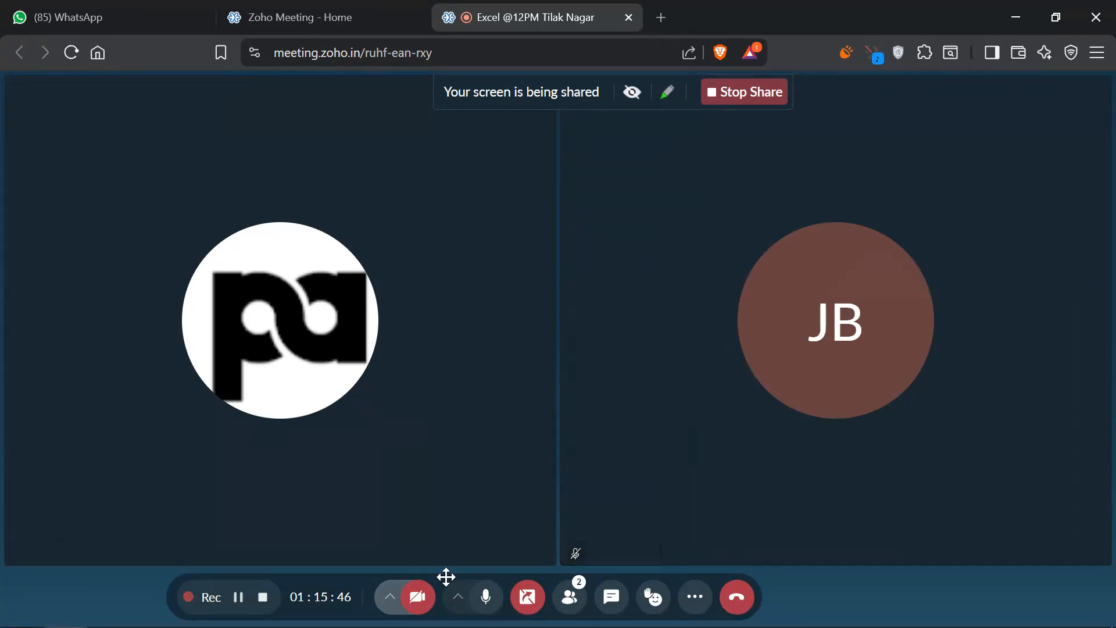
pyautogui.click(270, 603)
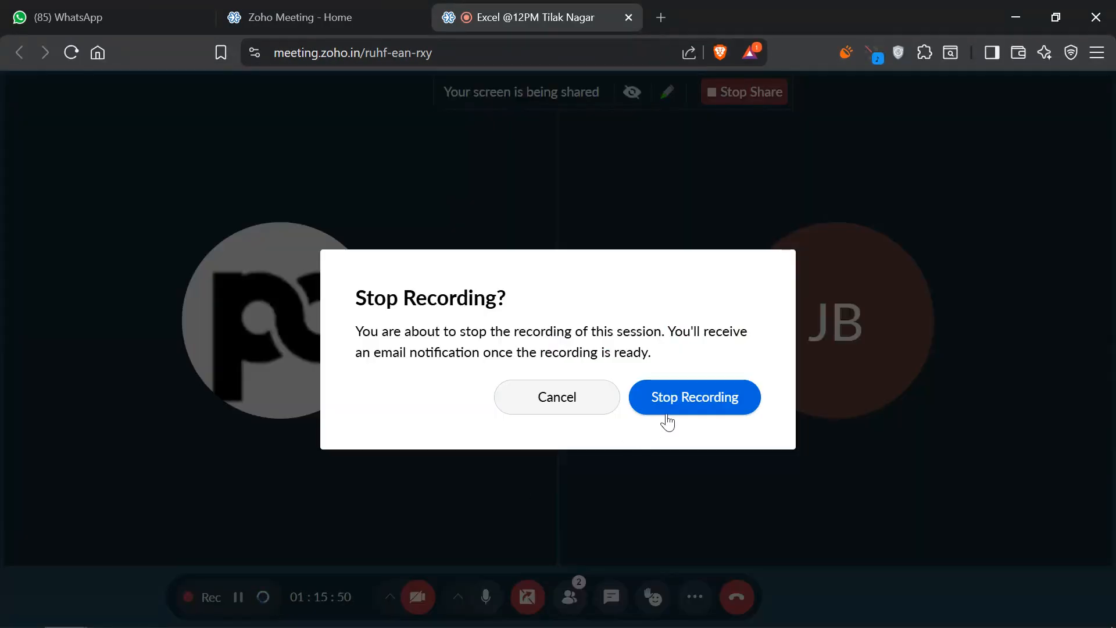